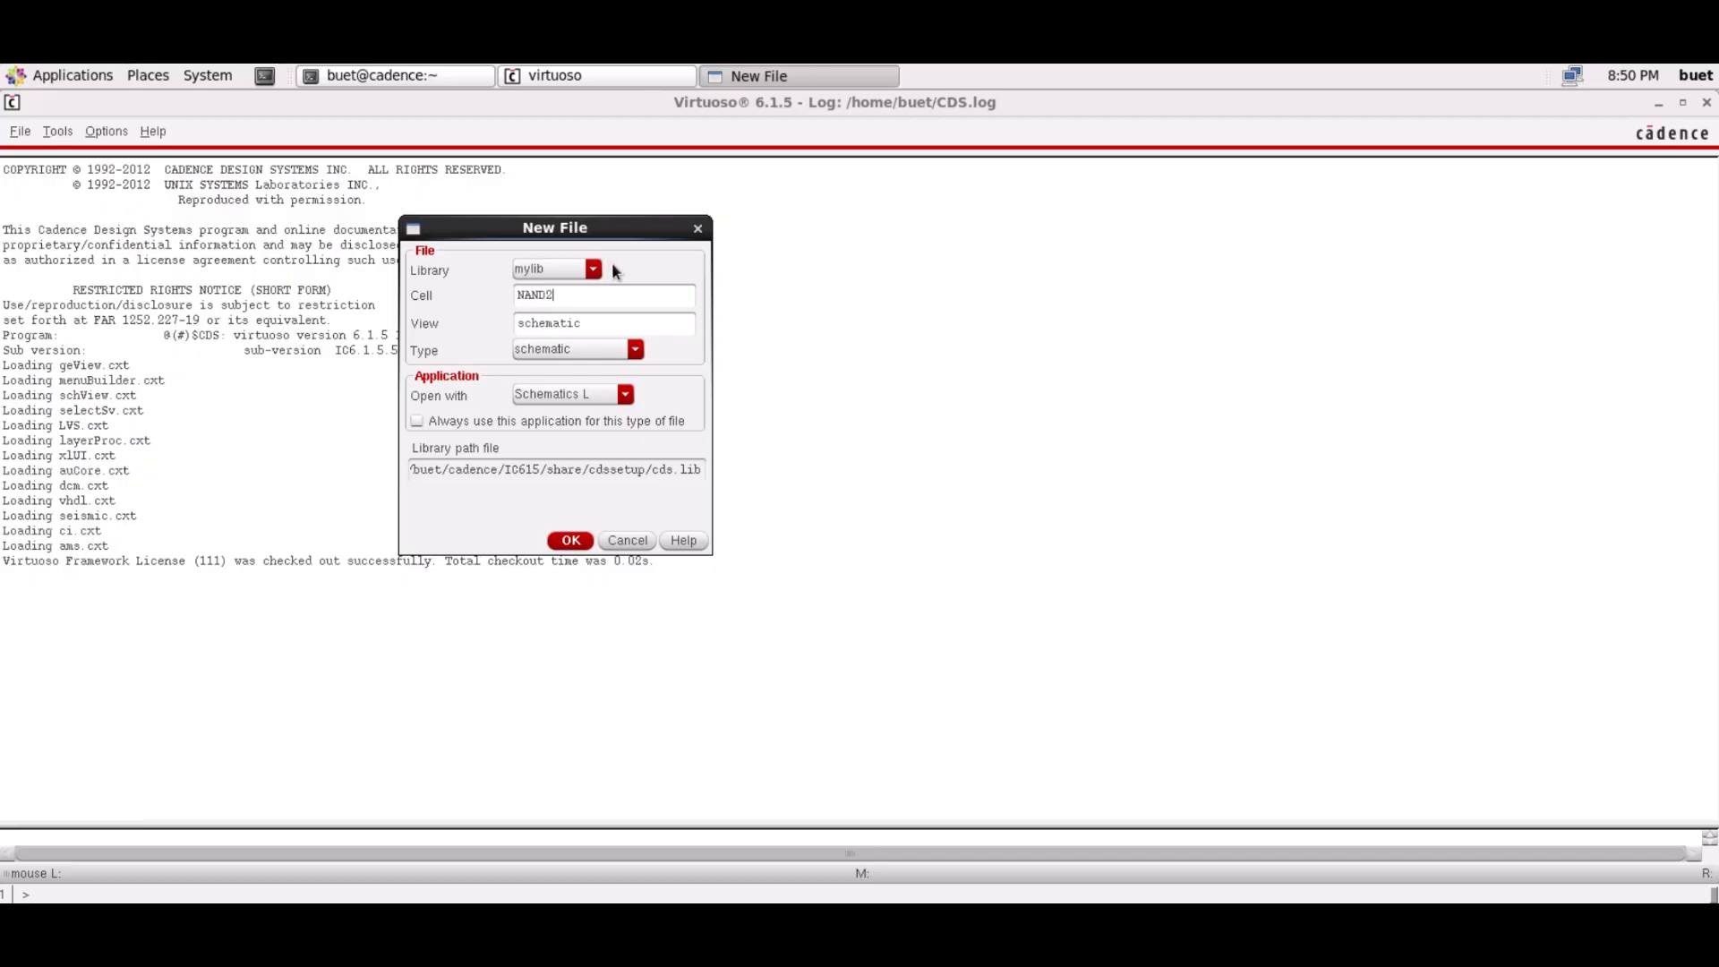
# Create the NAND2X1 schematic cellview and pick the gpdk090 nmos1v symbol to instantiate
pyautogui.write('X1')
pyautogui.click(584, 539)
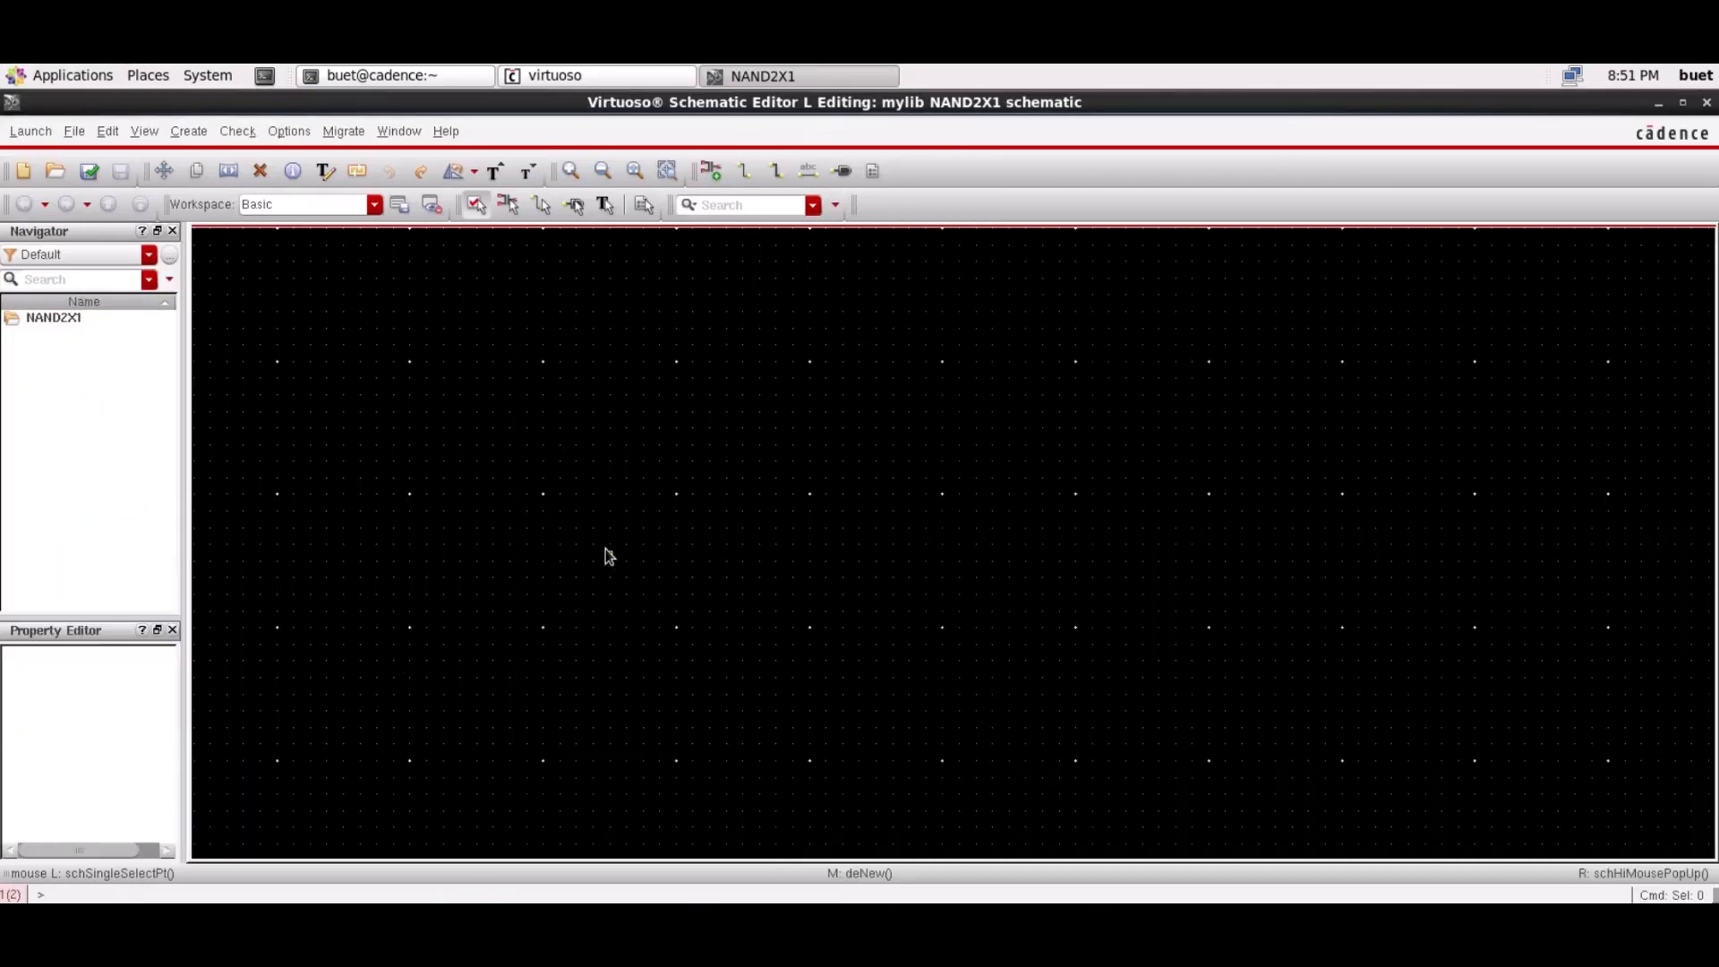
pyautogui.click(188, 131)
pyautogui.click(211, 162)
pyautogui.click(737, 262)
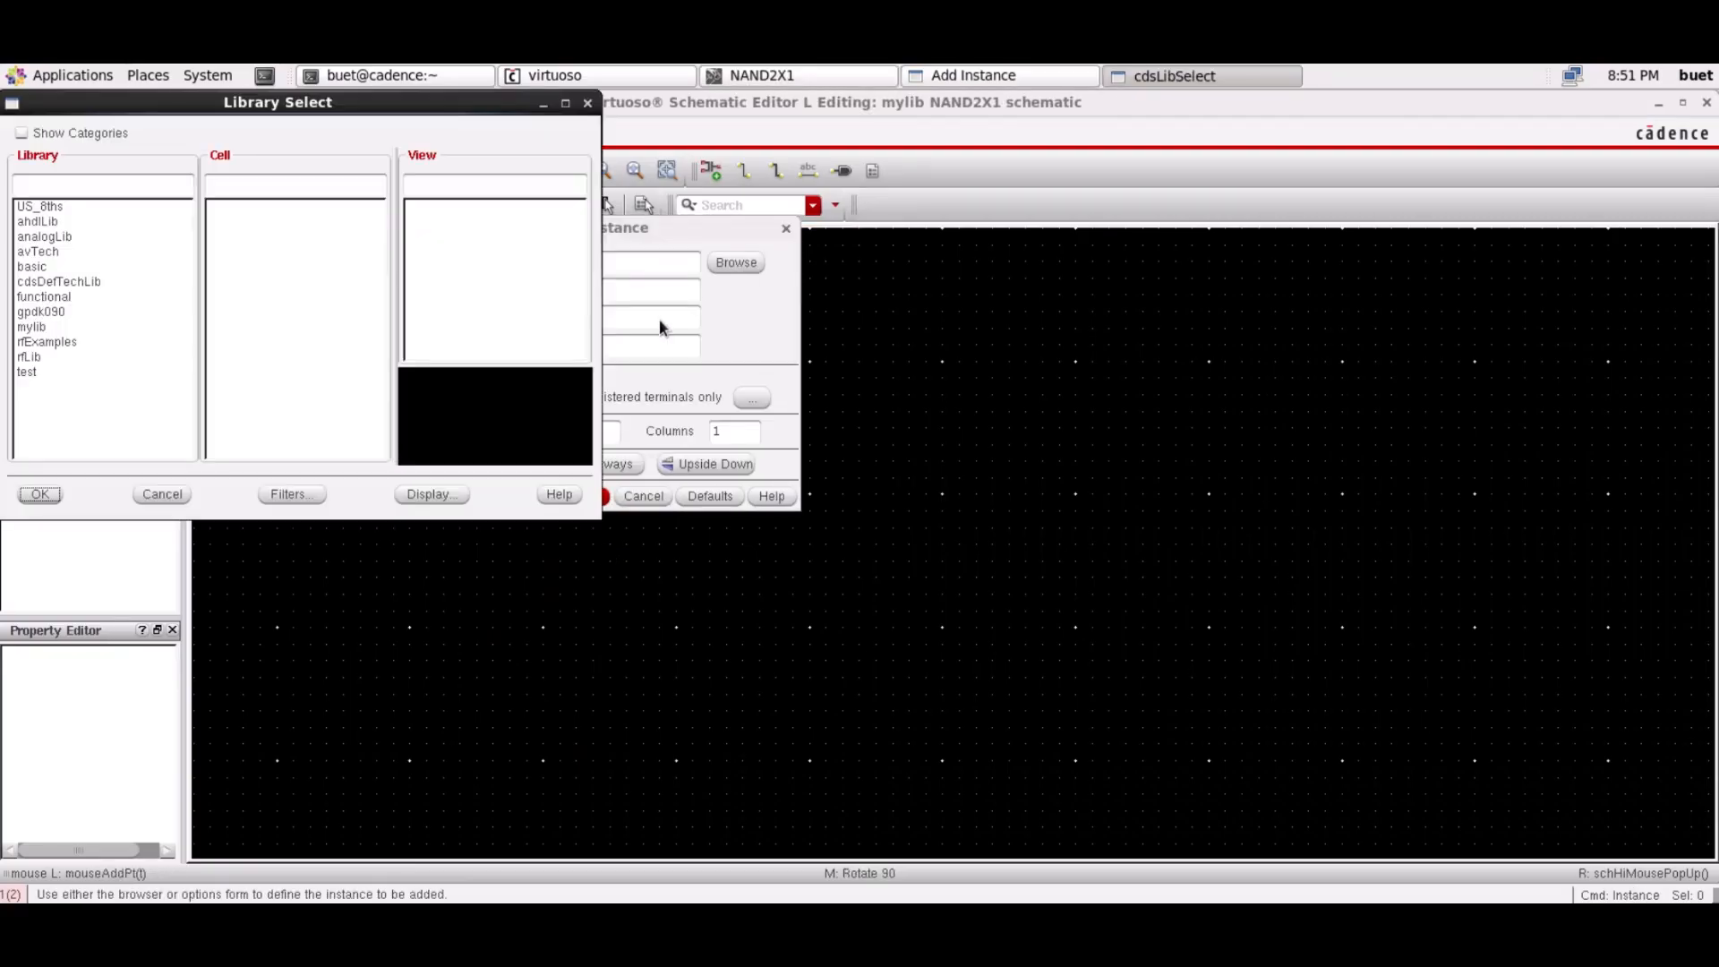
pyautogui.click(65, 311)
pyautogui.click(230, 237)
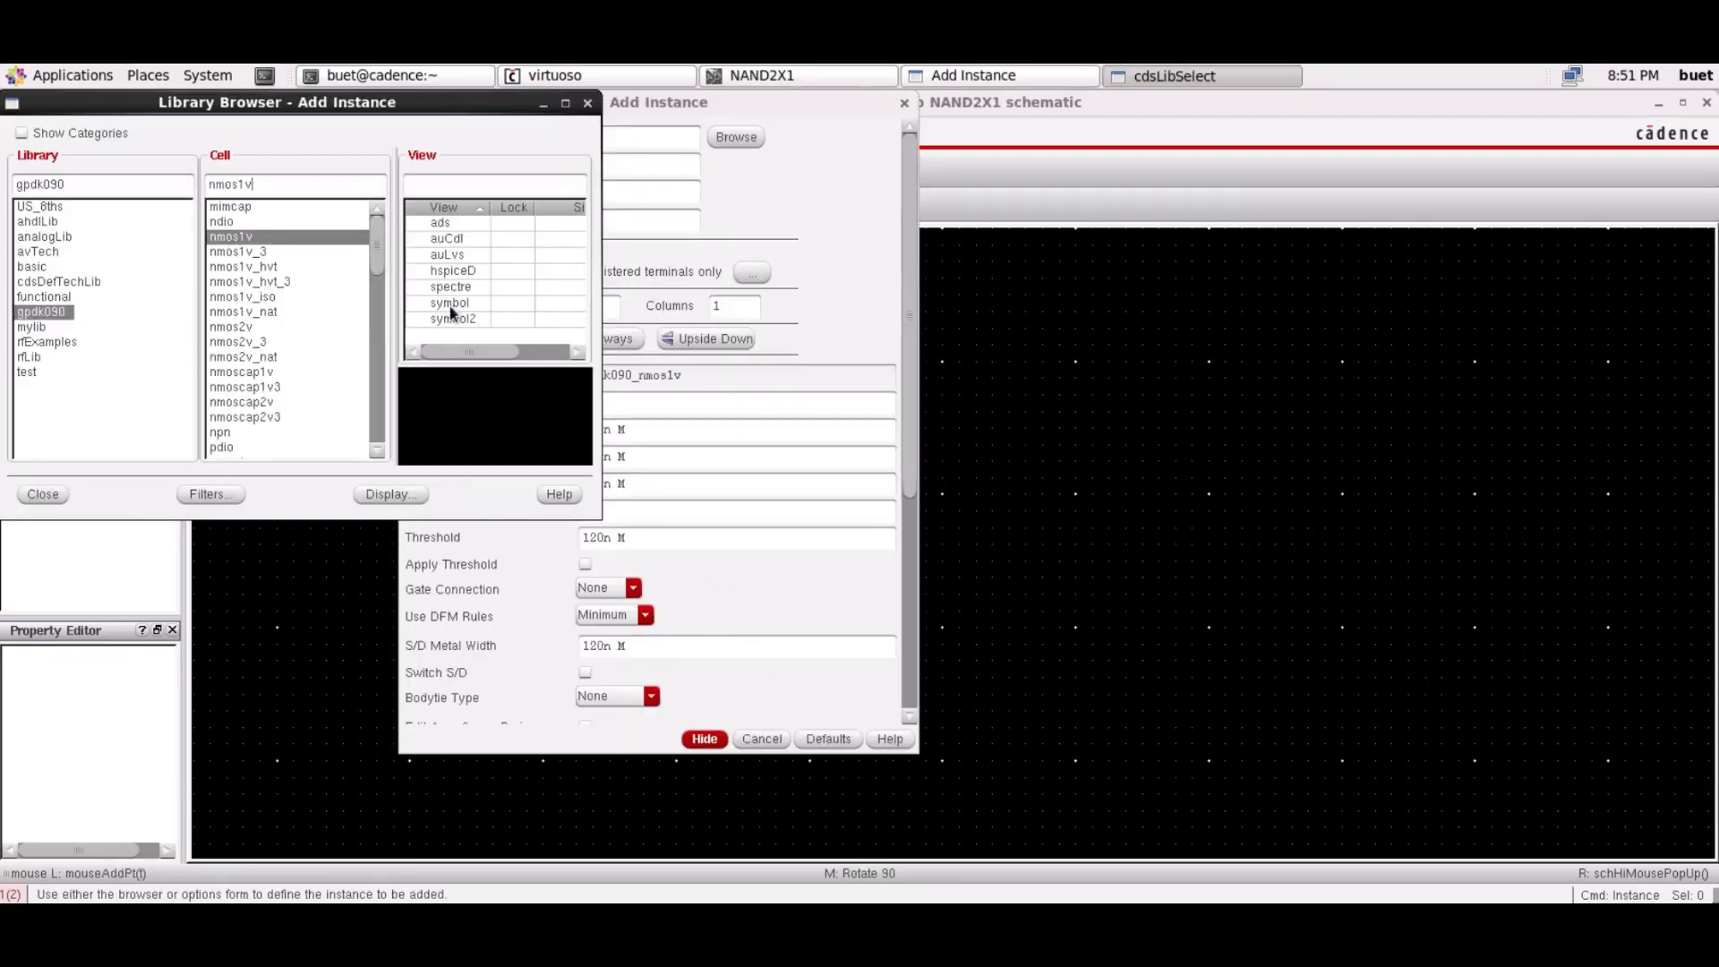
pyautogui.click(450, 303)
# Place two nmos1v transistors, NM0 above NM1
pyautogui.click(43, 495)
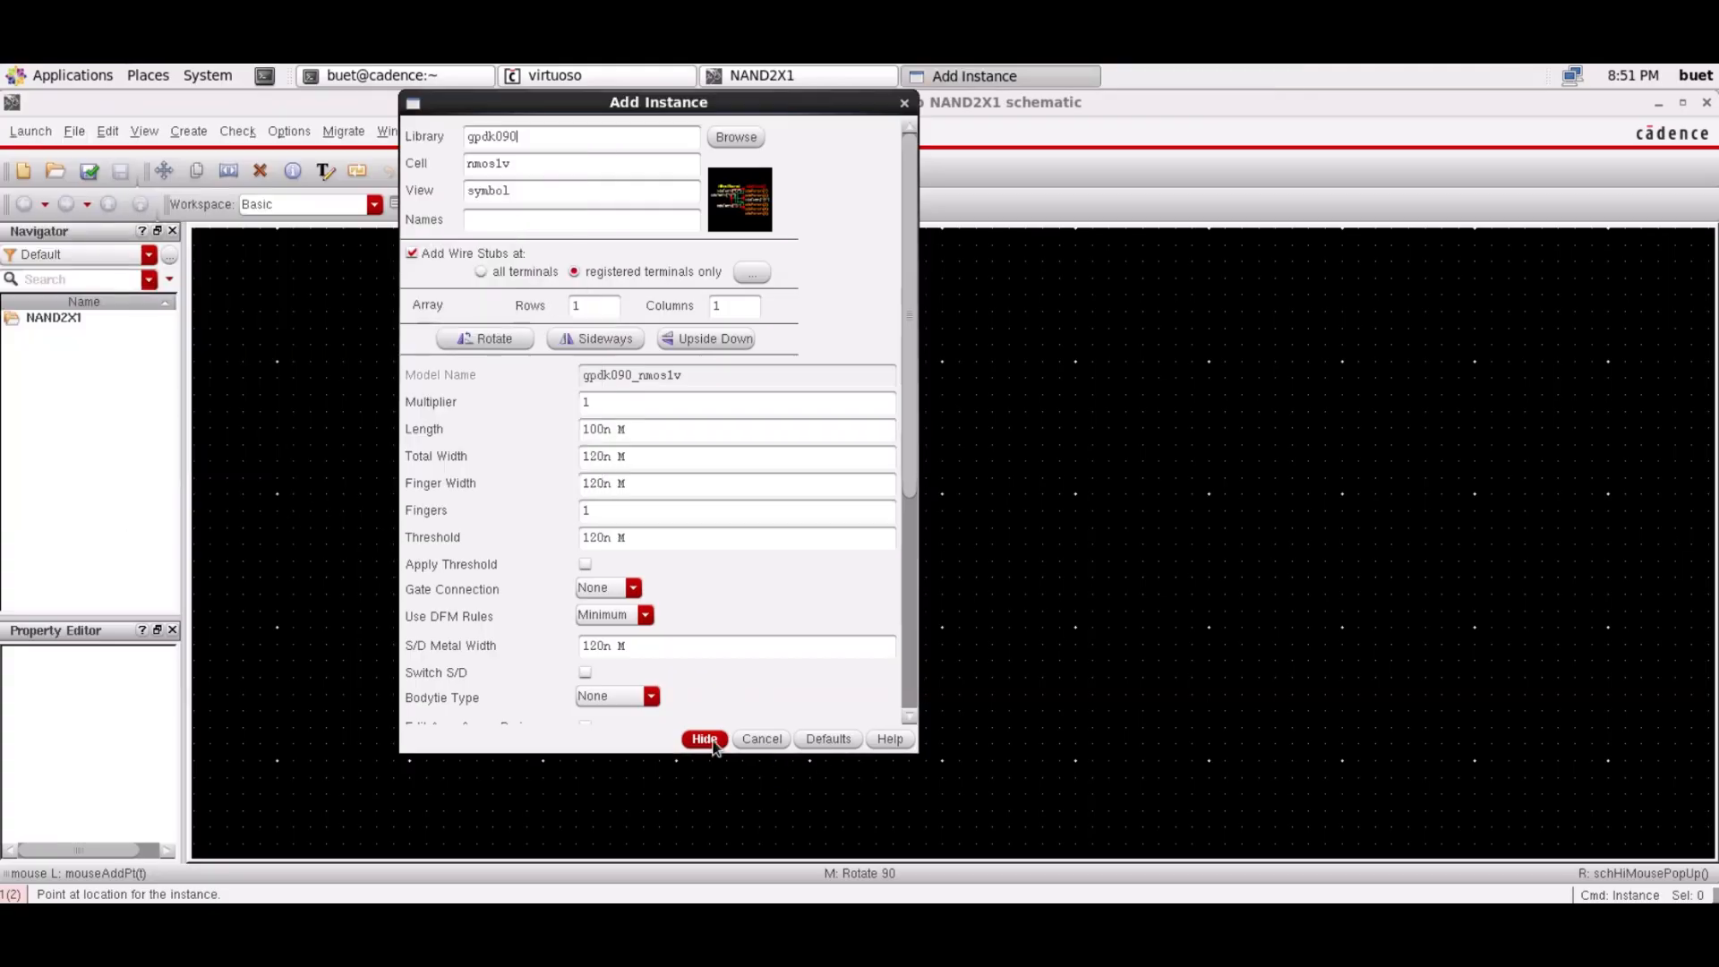
pyautogui.click(704, 739)
pyautogui.click(973, 613)
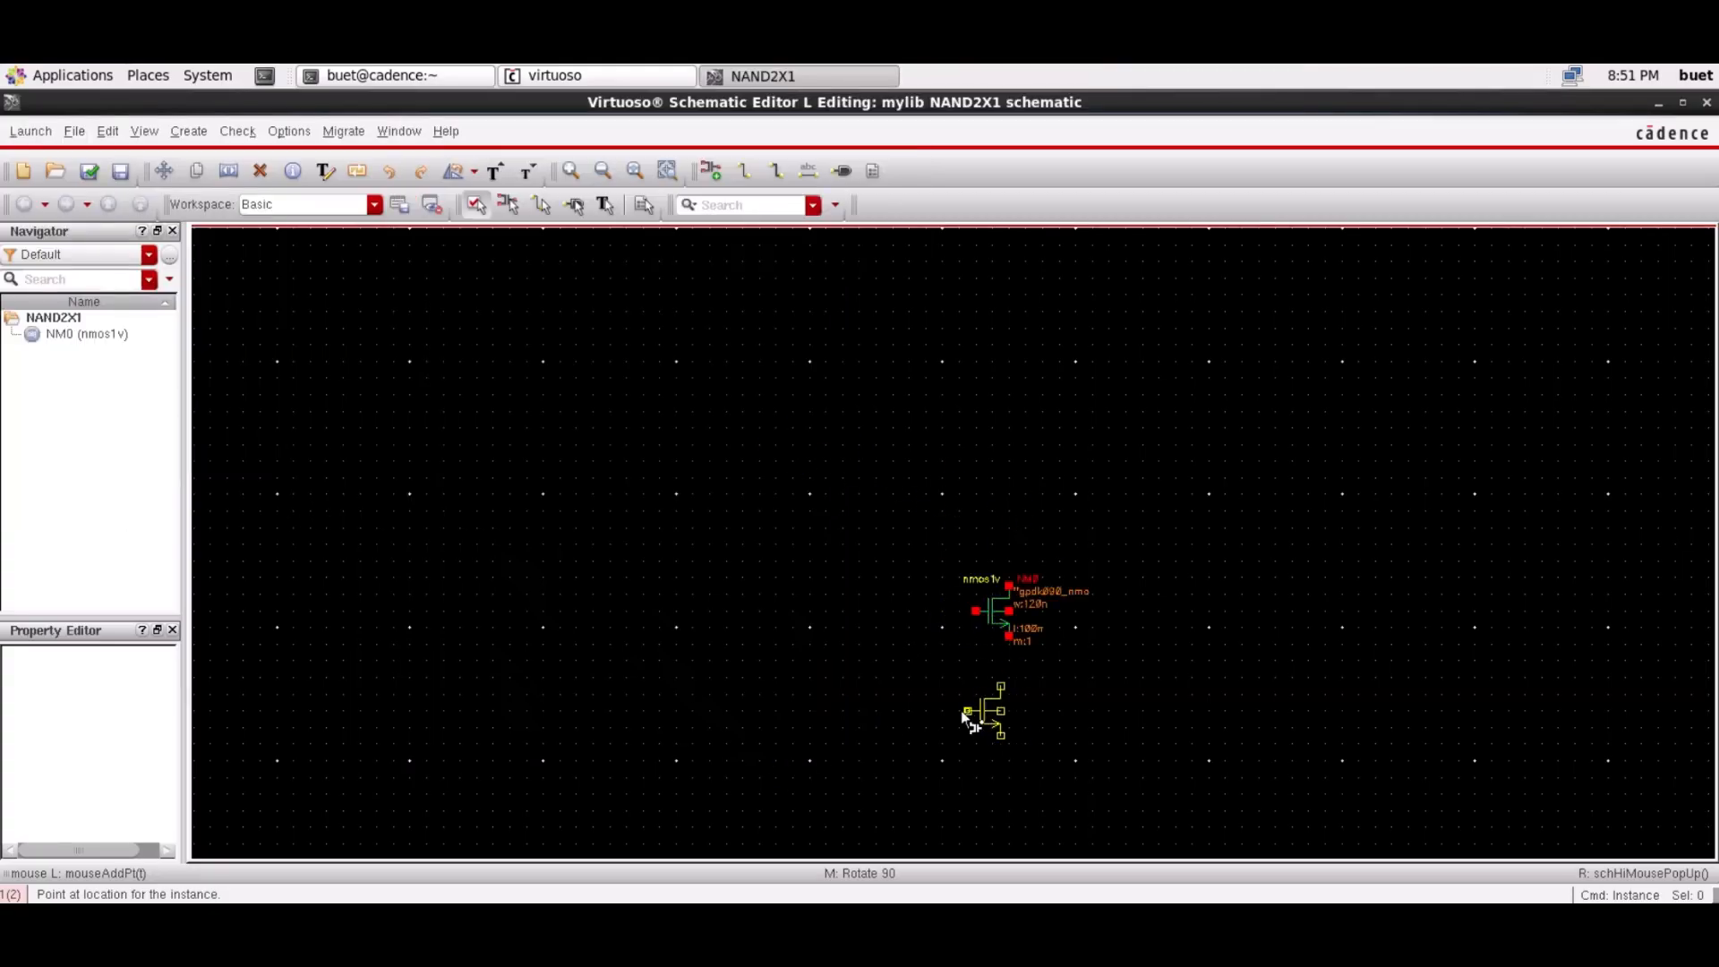
pyautogui.click(977, 704)
pyautogui.press('Escape')
# Place two pmos1v transistors, PM0 and PM1, side by side above the NMOS pair
pyautogui.press('i')
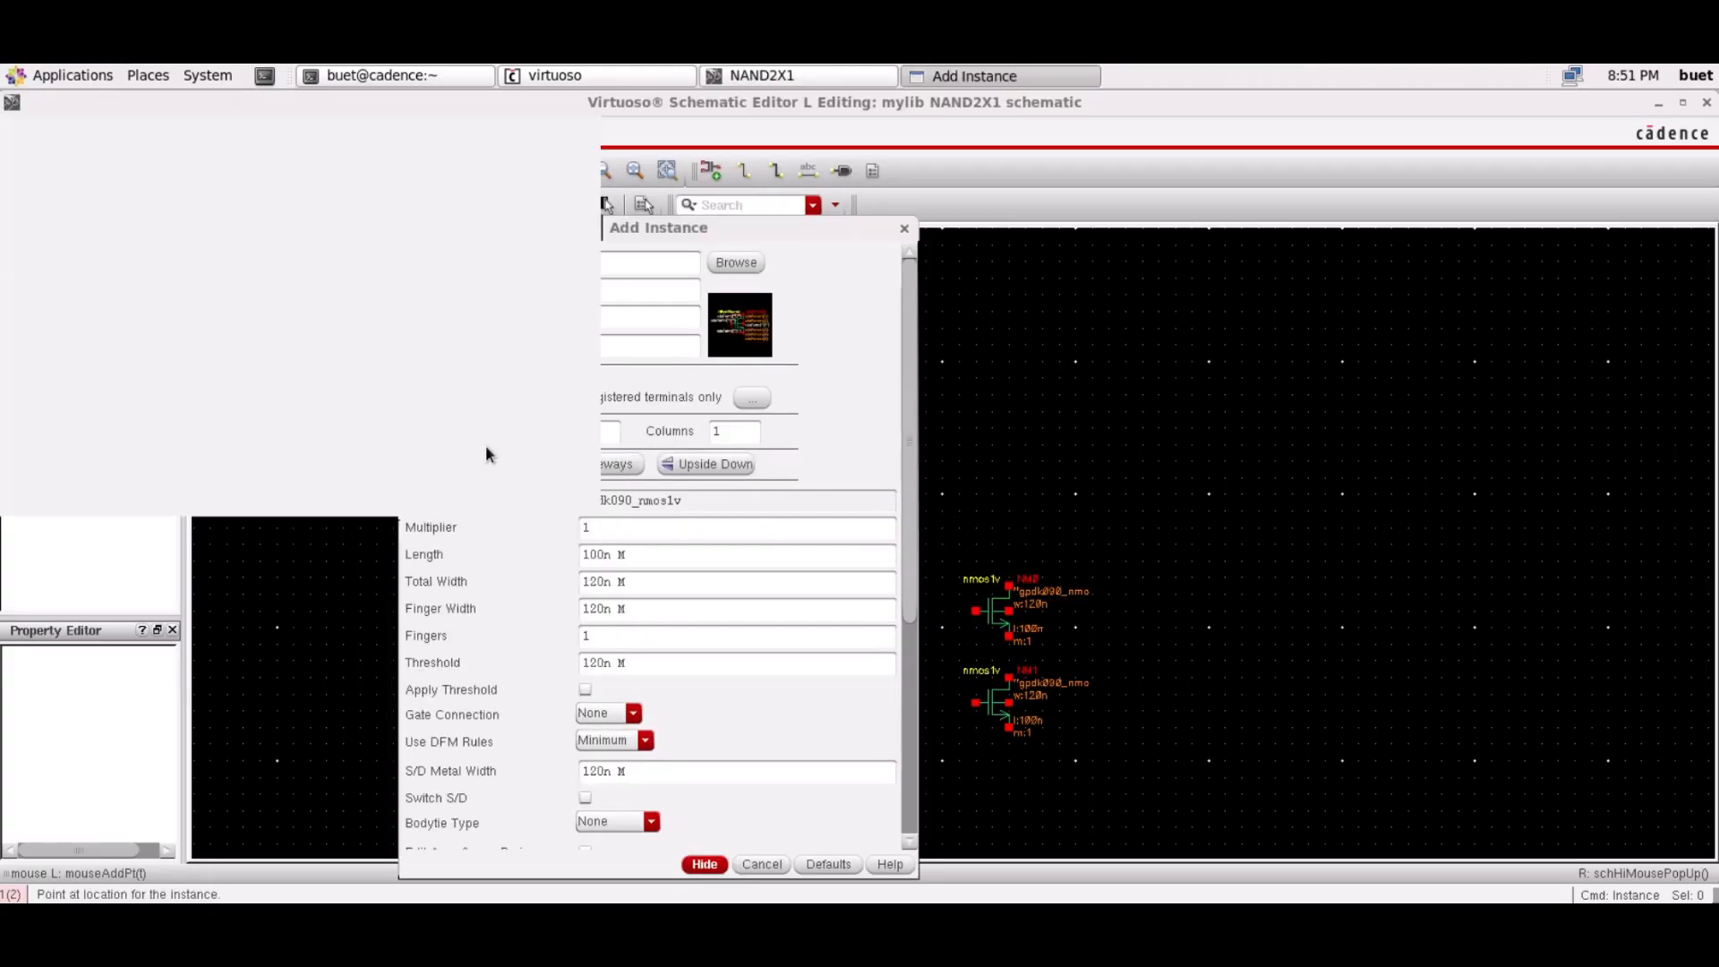
pyautogui.doubleClick(252, 183)
pyautogui.write('pmos')
pyautogui.press('Tab')
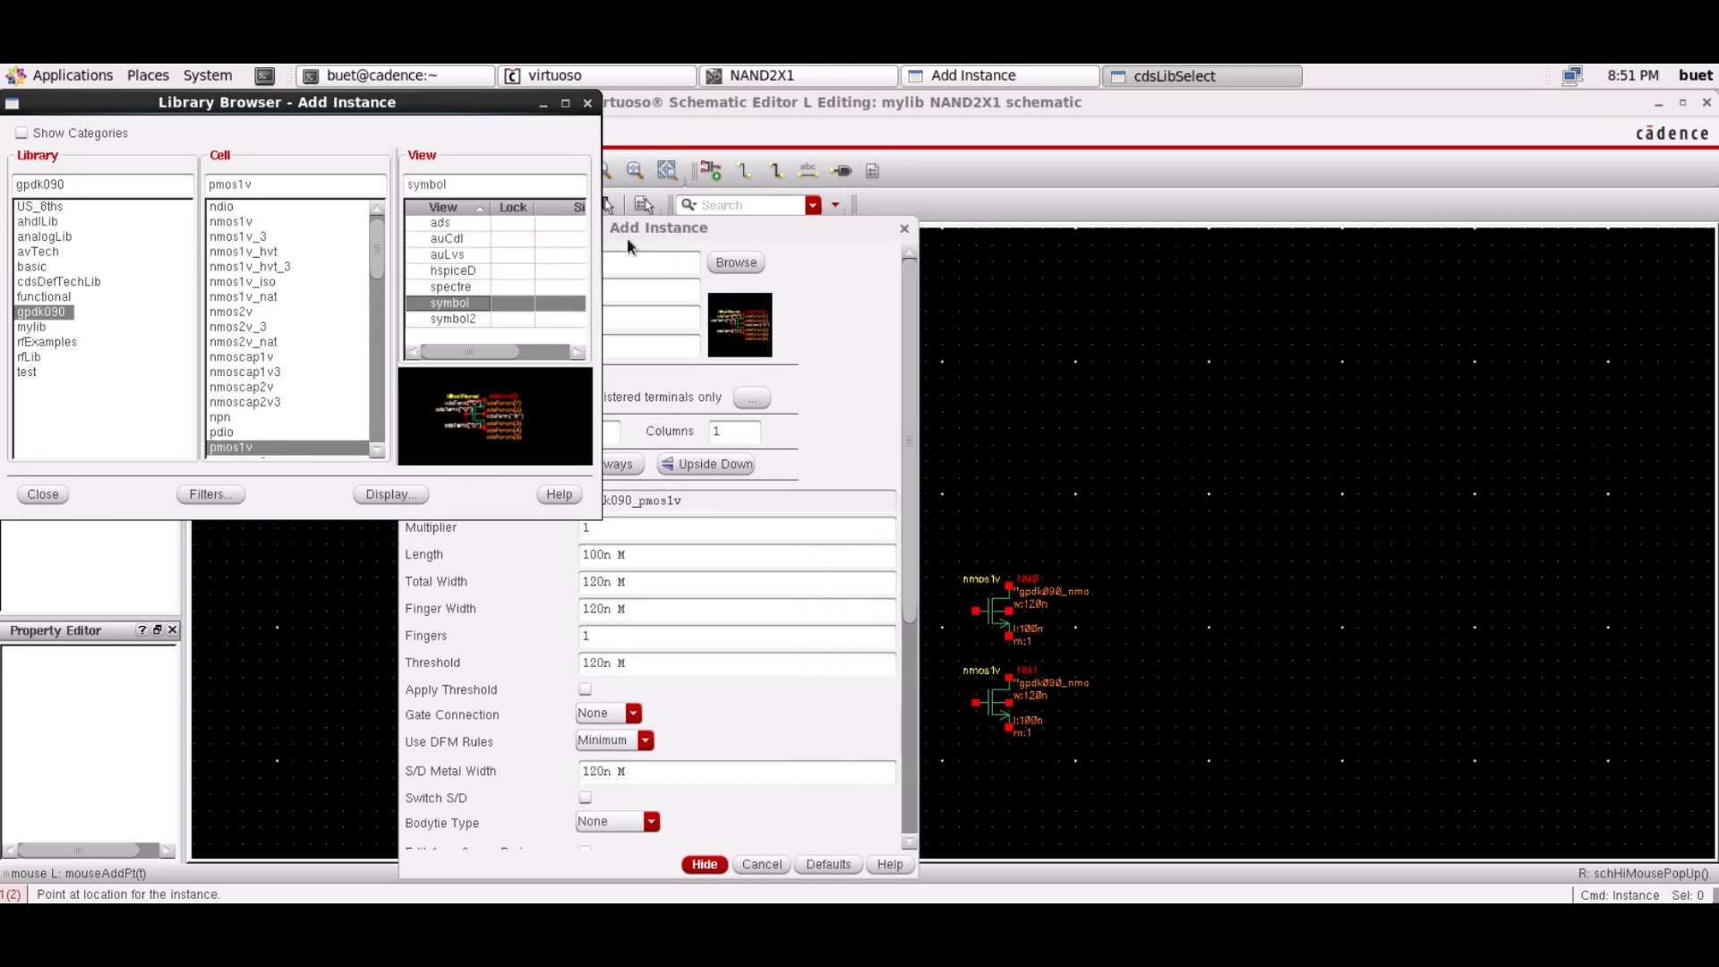
pyautogui.click(51, 494)
pyautogui.click(878, 488)
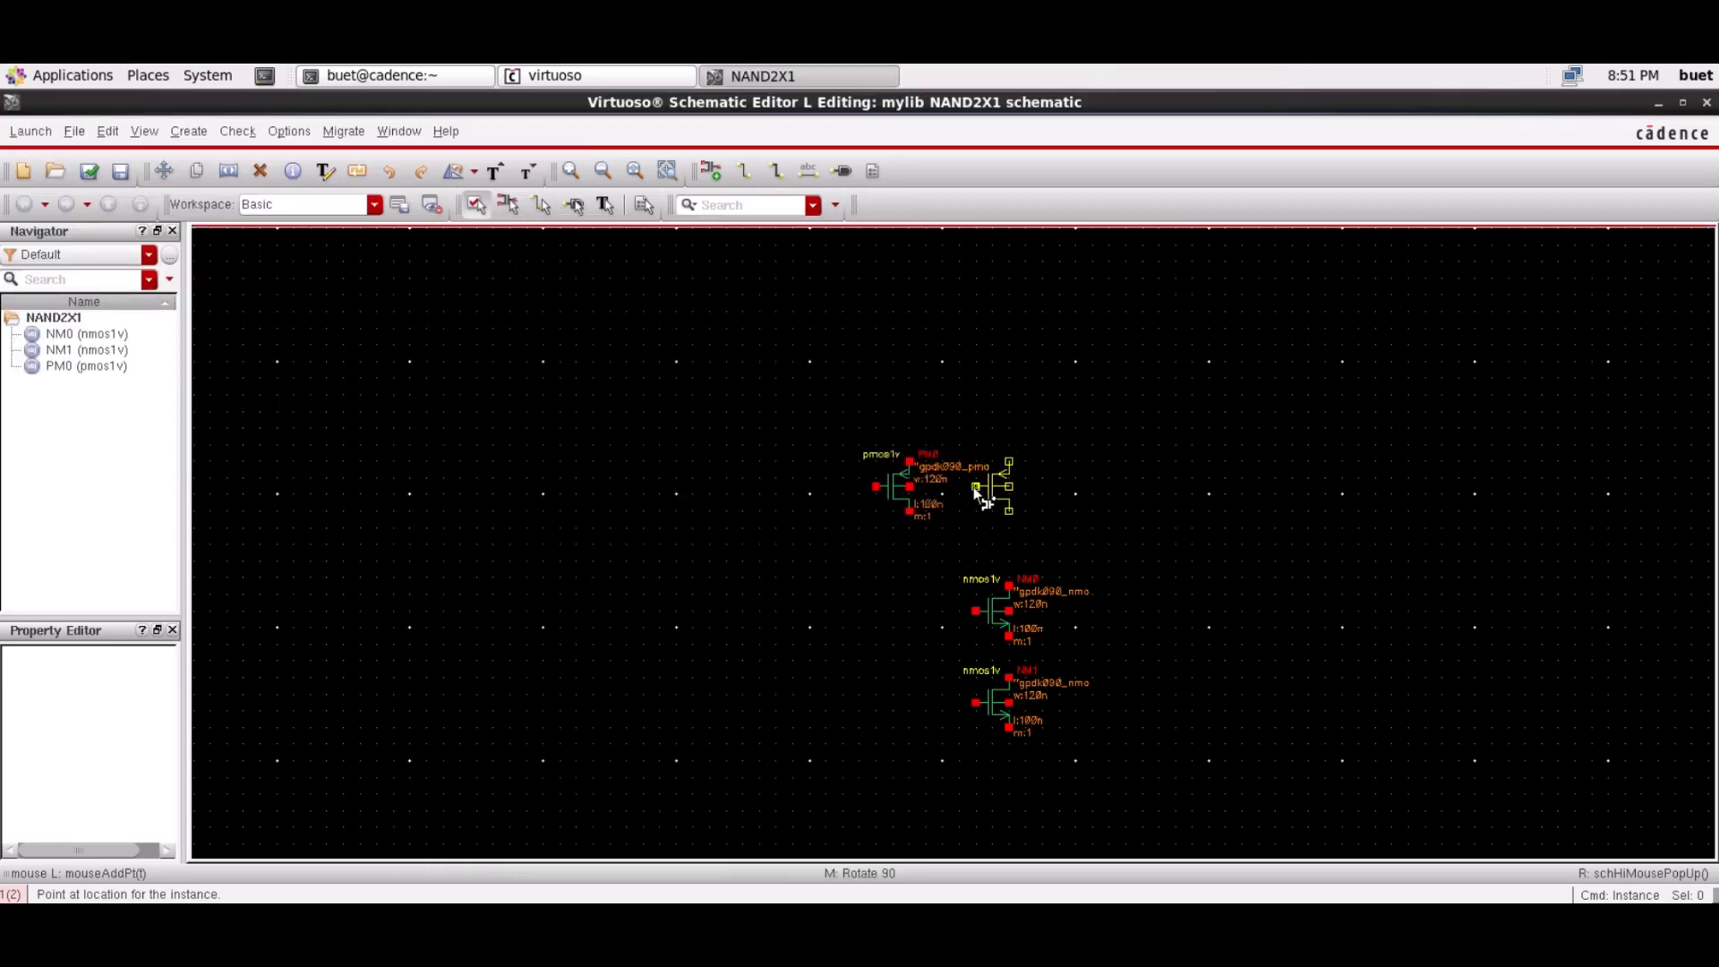
pyautogui.click(976, 491)
pyautogui.press('Escape')
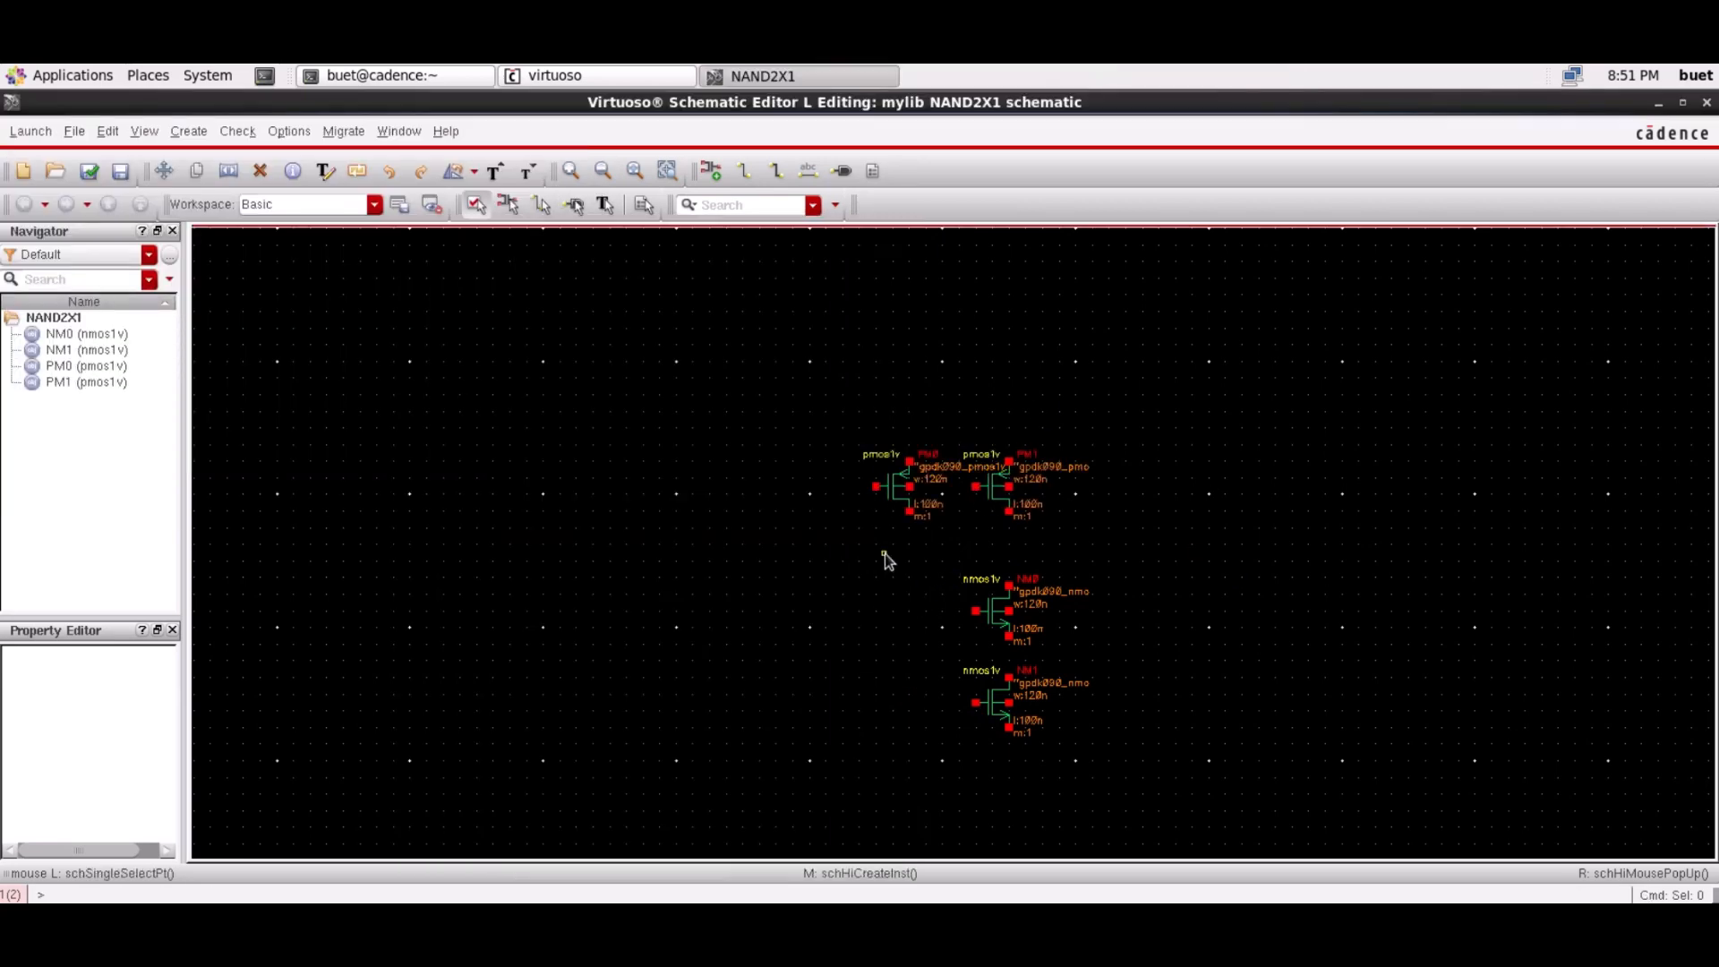
# Set the Total Width of PM0 and PM1 to 480n
pyautogui.click(884, 491)
pyautogui.press('q')
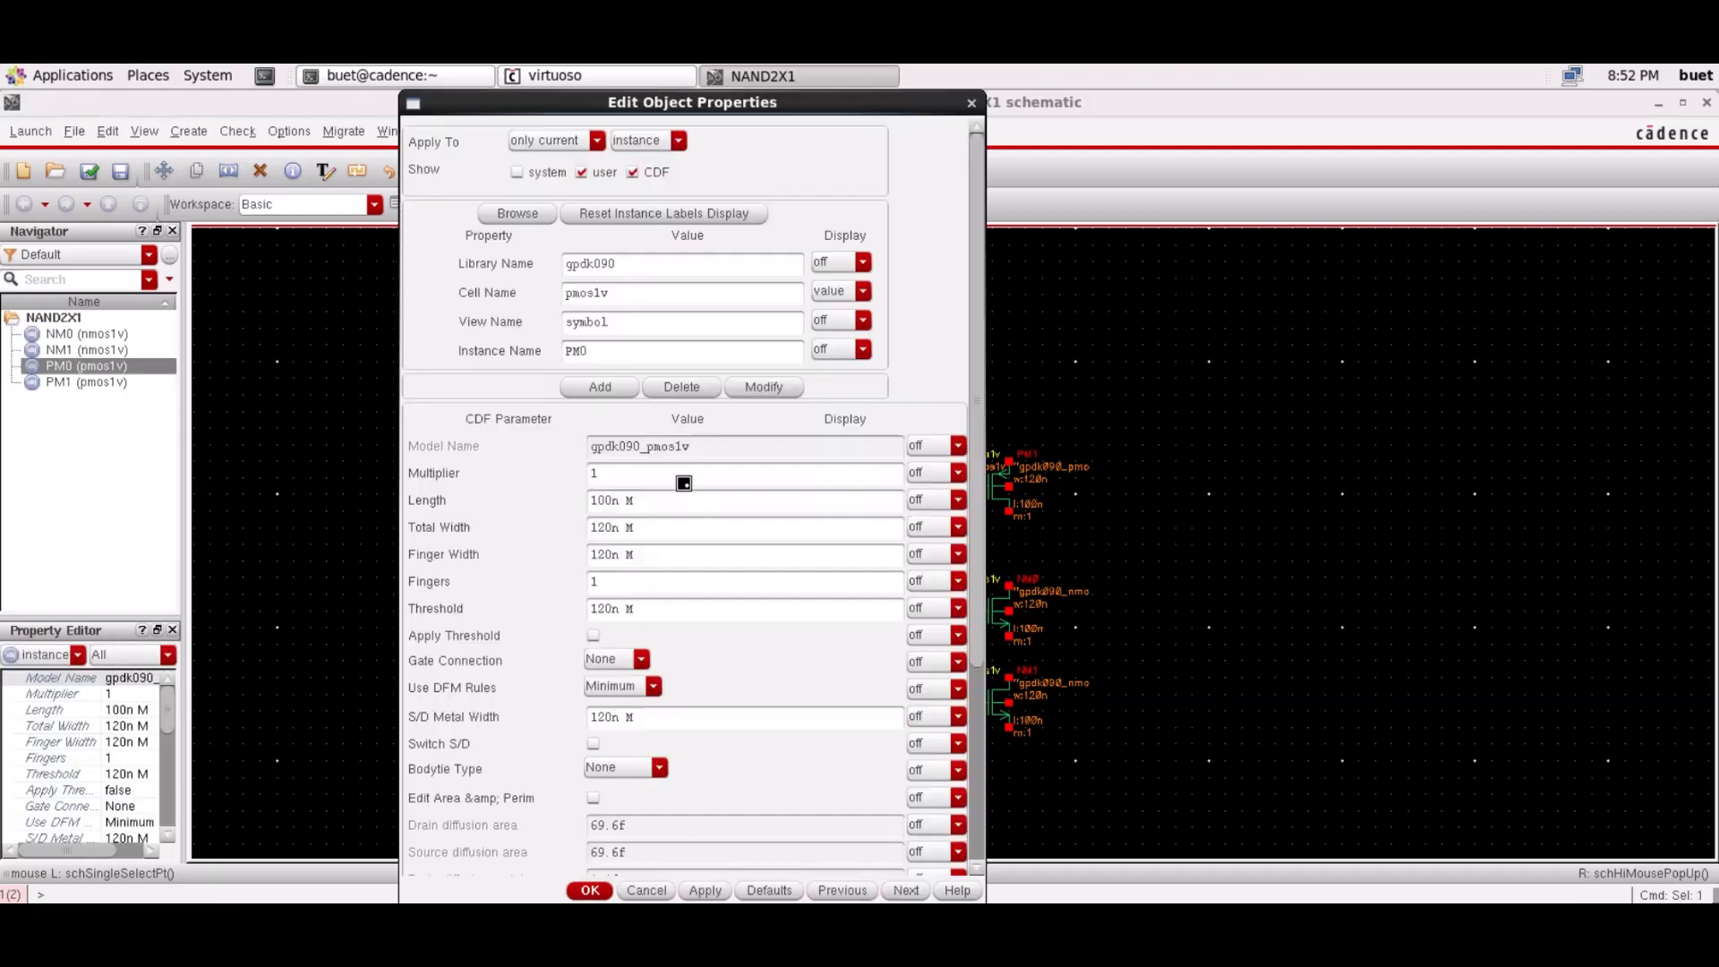
pyautogui.moveTo(617, 530); pyautogui.dragTo(668, 592)
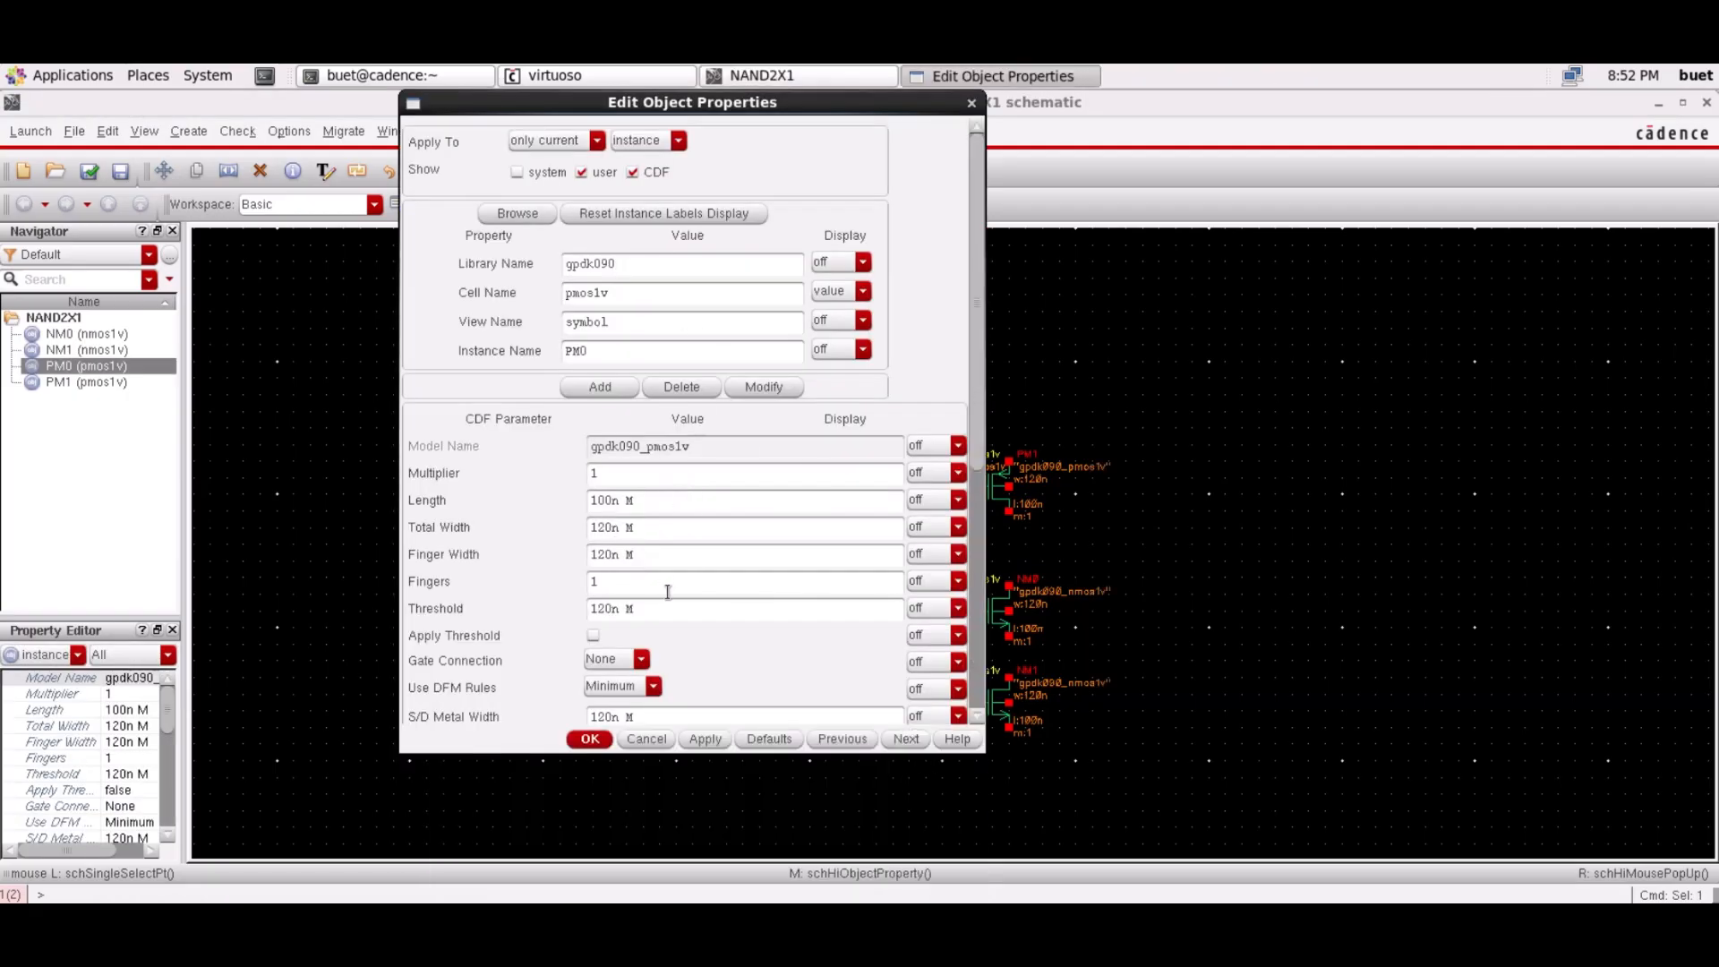
pyautogui.click(590, 737)
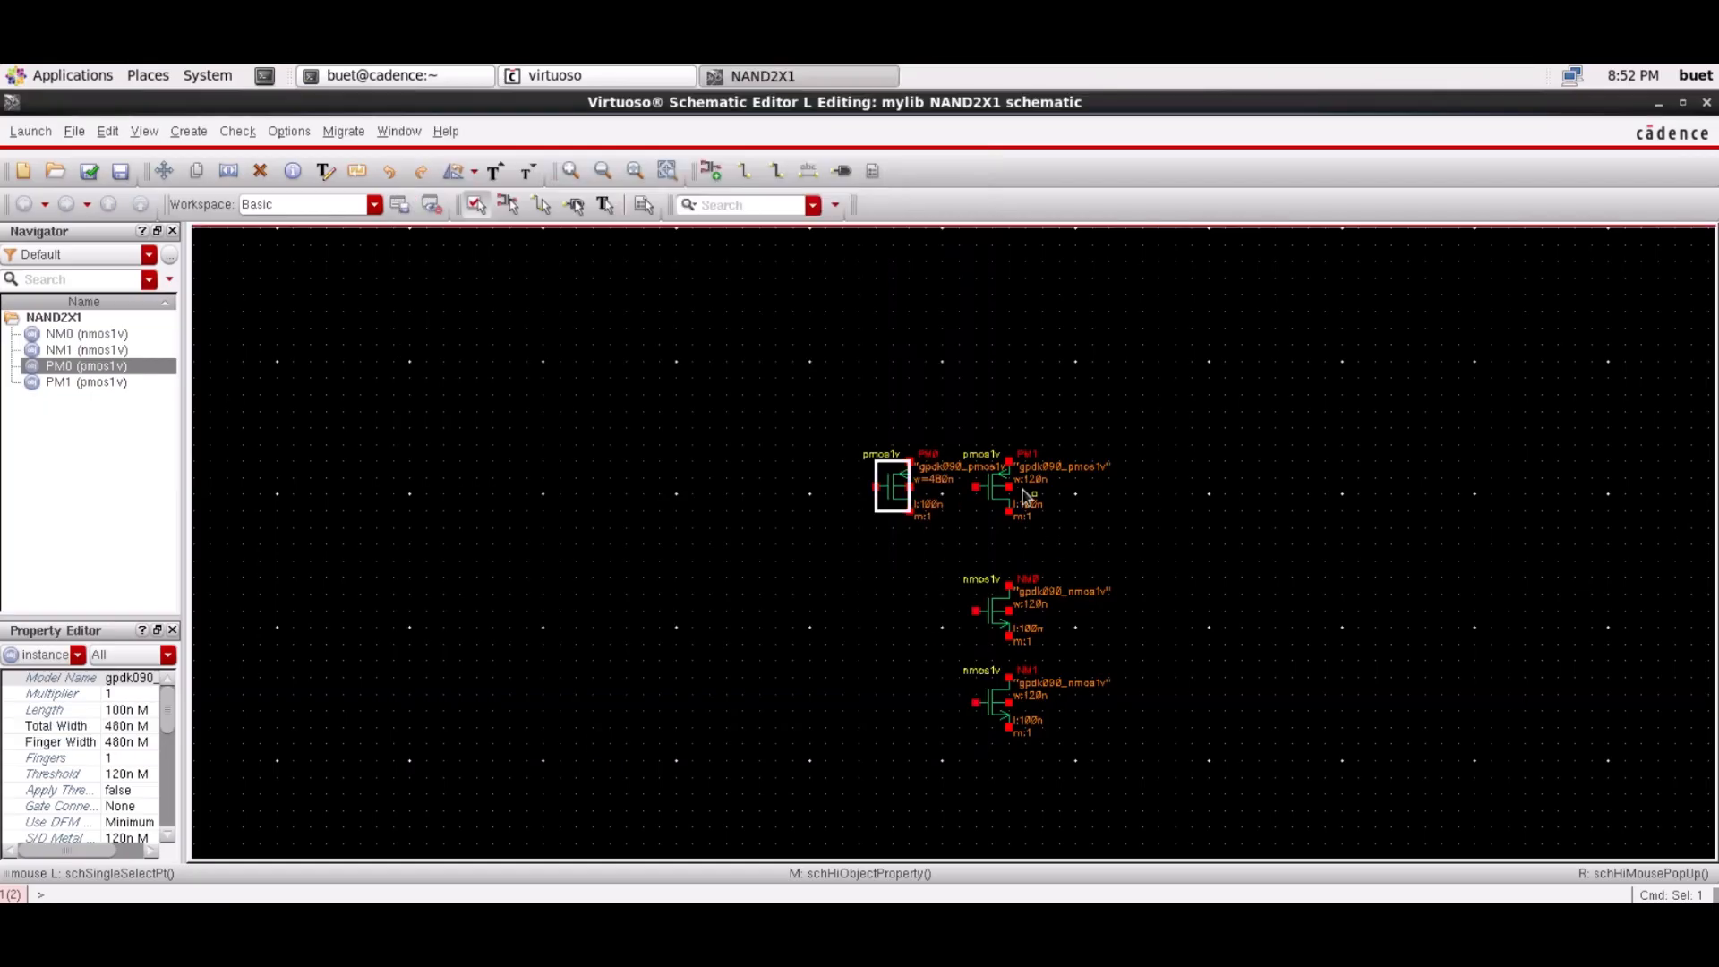
pyautogui.click(996, 488)
pyautogui.press('q')
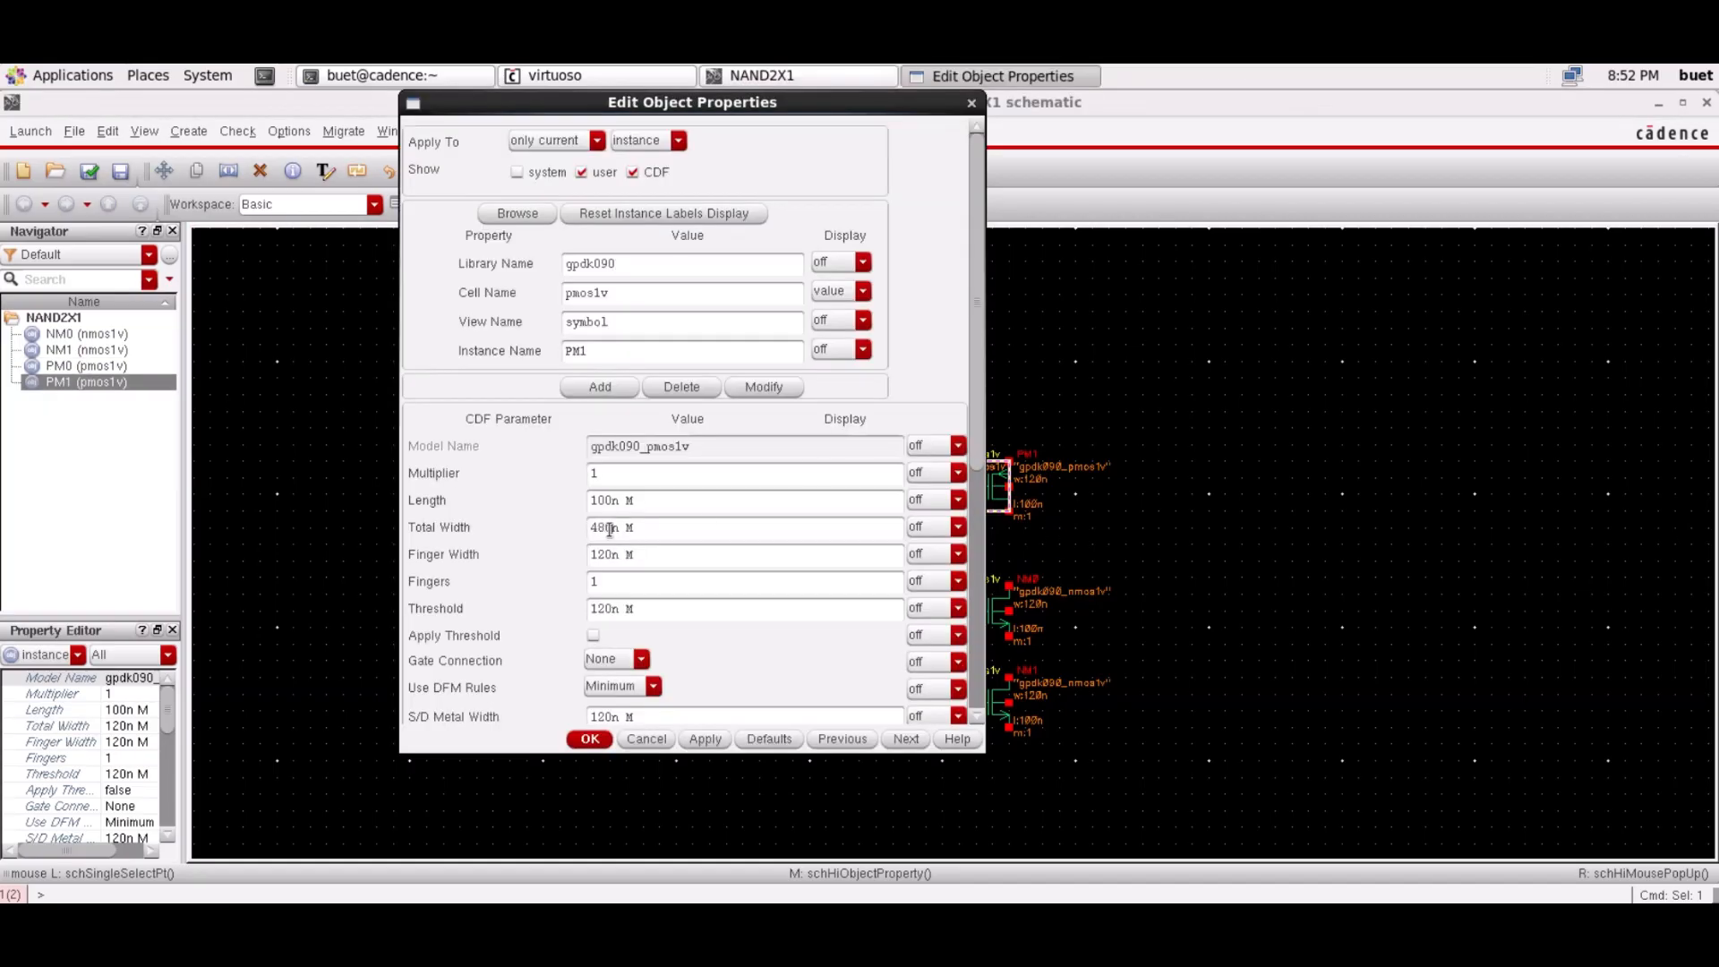
pyautogui.click(590, 738)
# Set the Total Width of NM0 and NM1 to 240n
pyautogui.click(996, 614)
pyautogui.press('q')
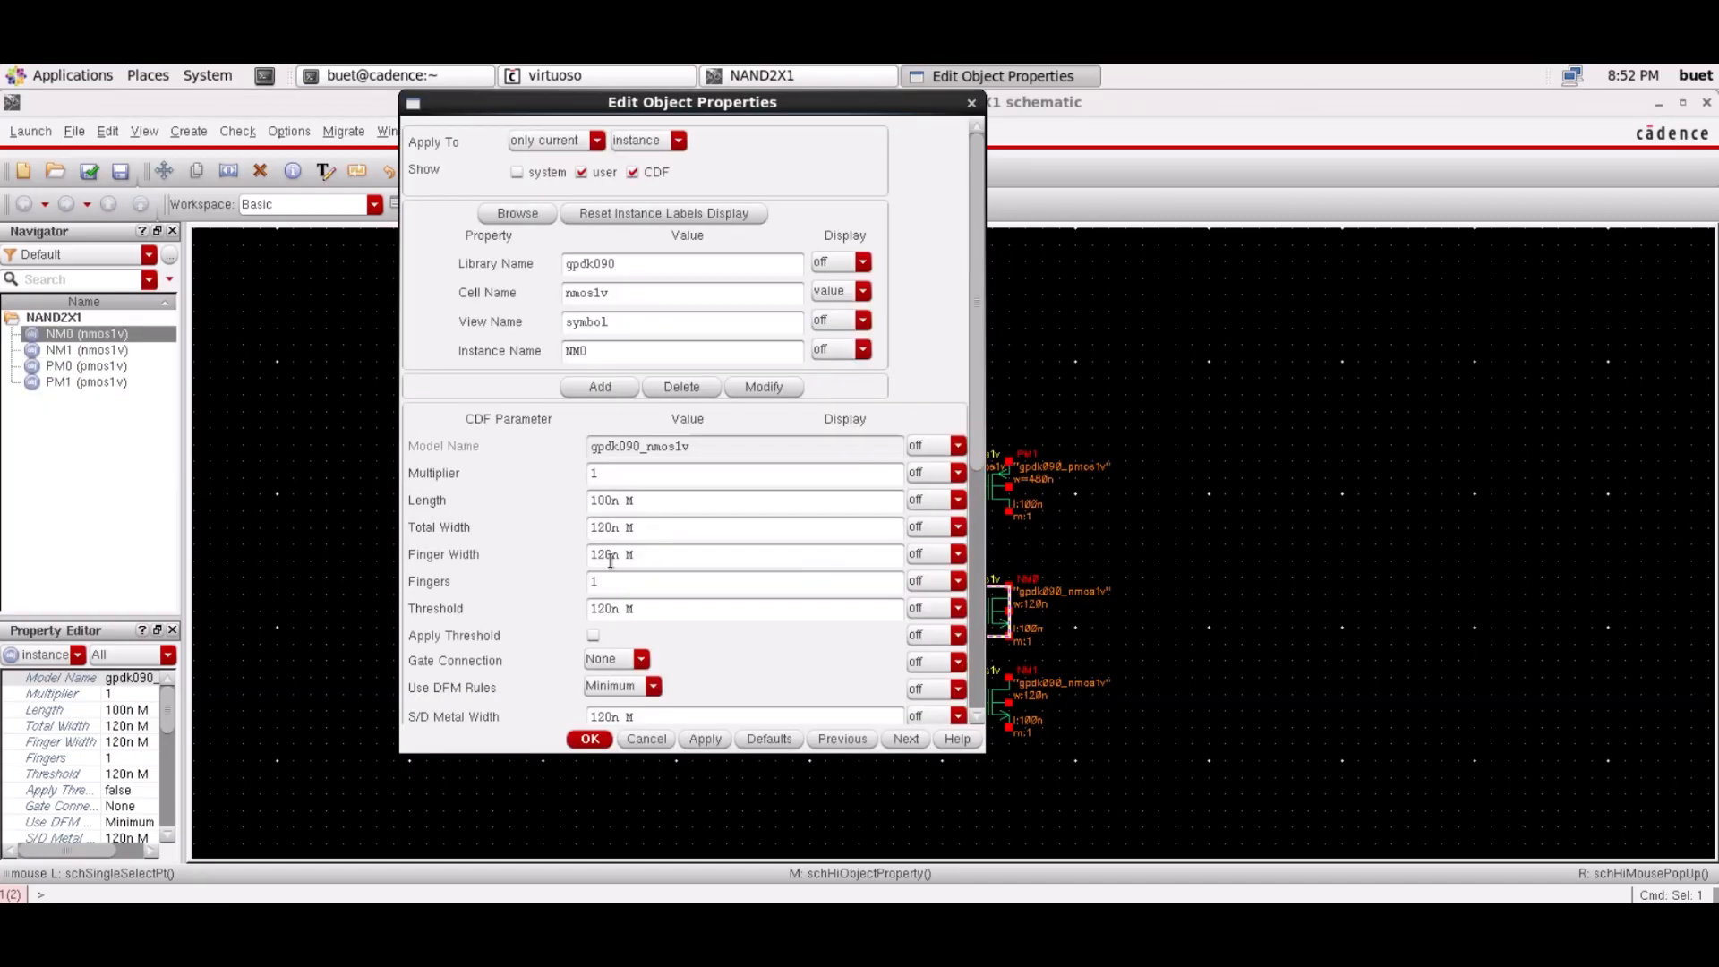
pyautogui.click(591, 739)
pyautogui.click(995, 707)
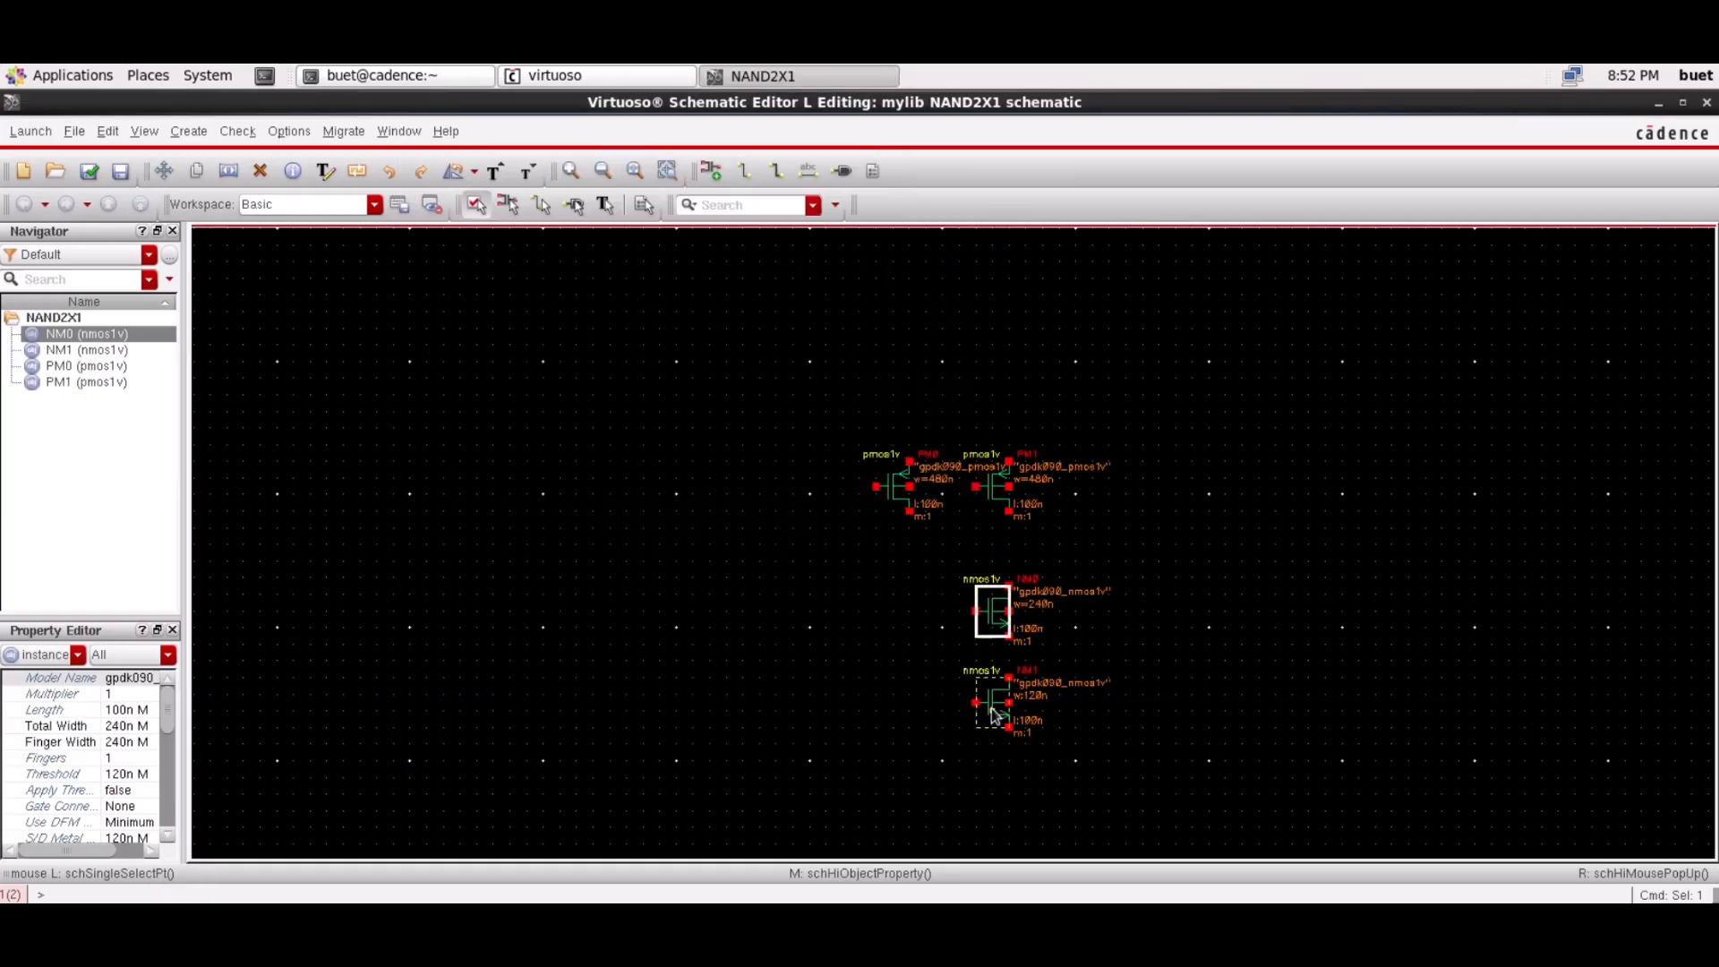
pyautogui.press('q')
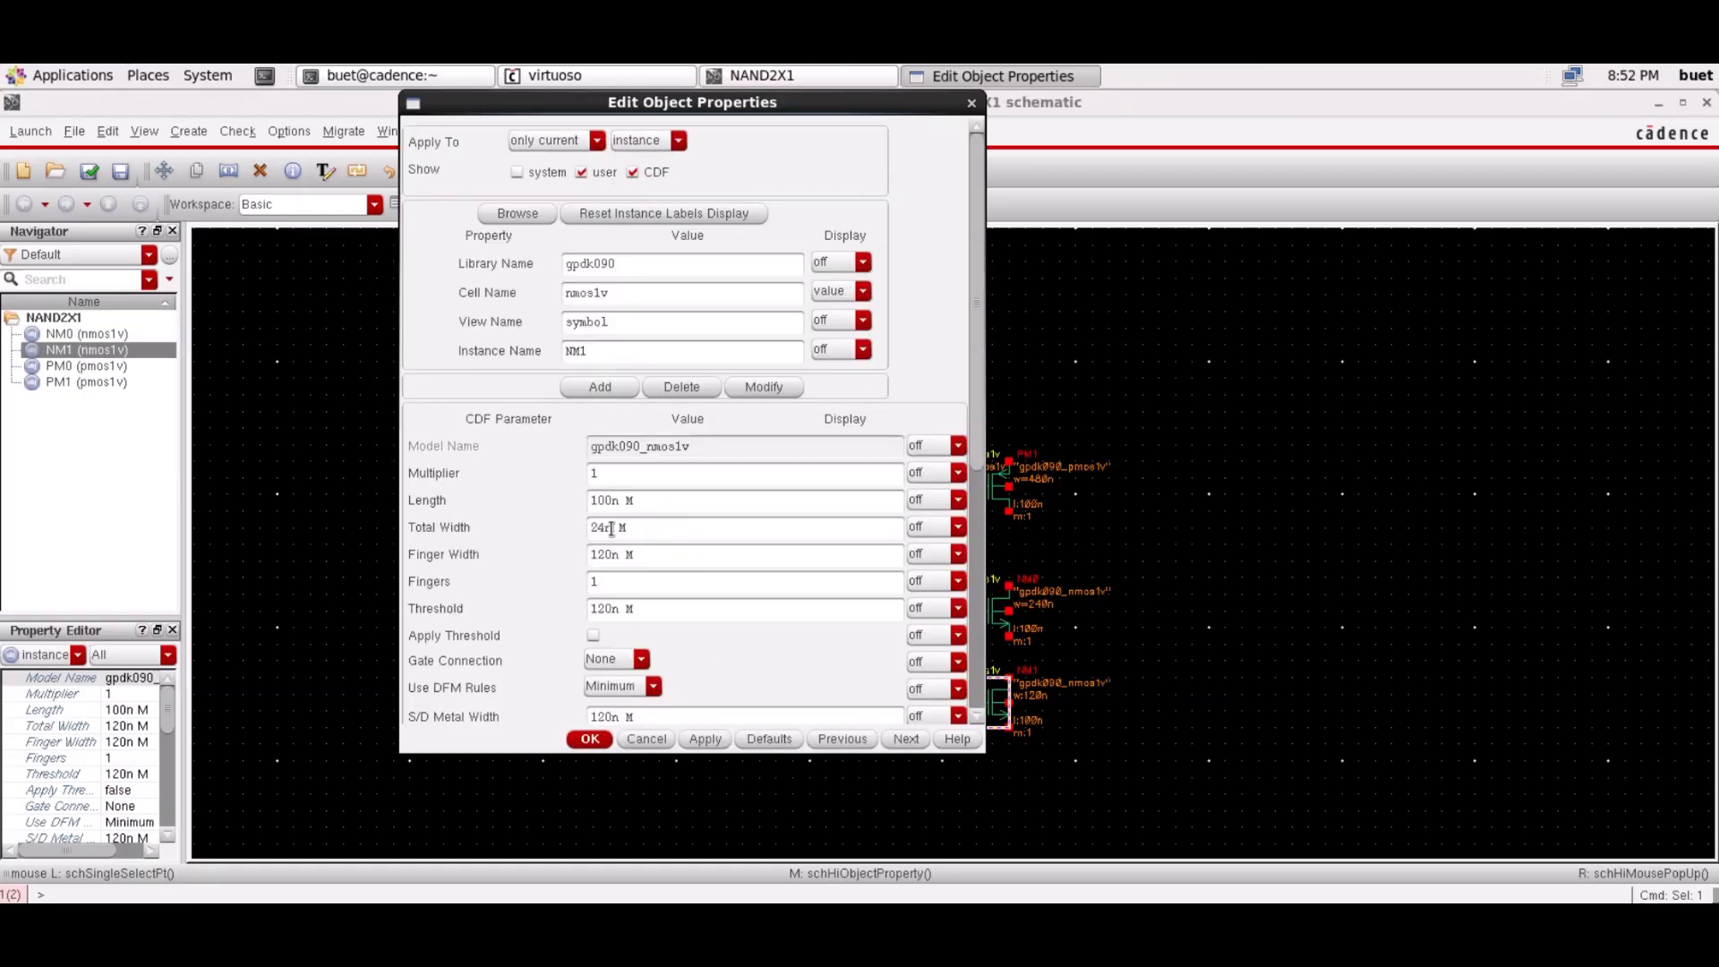
pyautogui.write('0')
pyautogui.click(590, 739)
pyautogui.click(1051, 785)
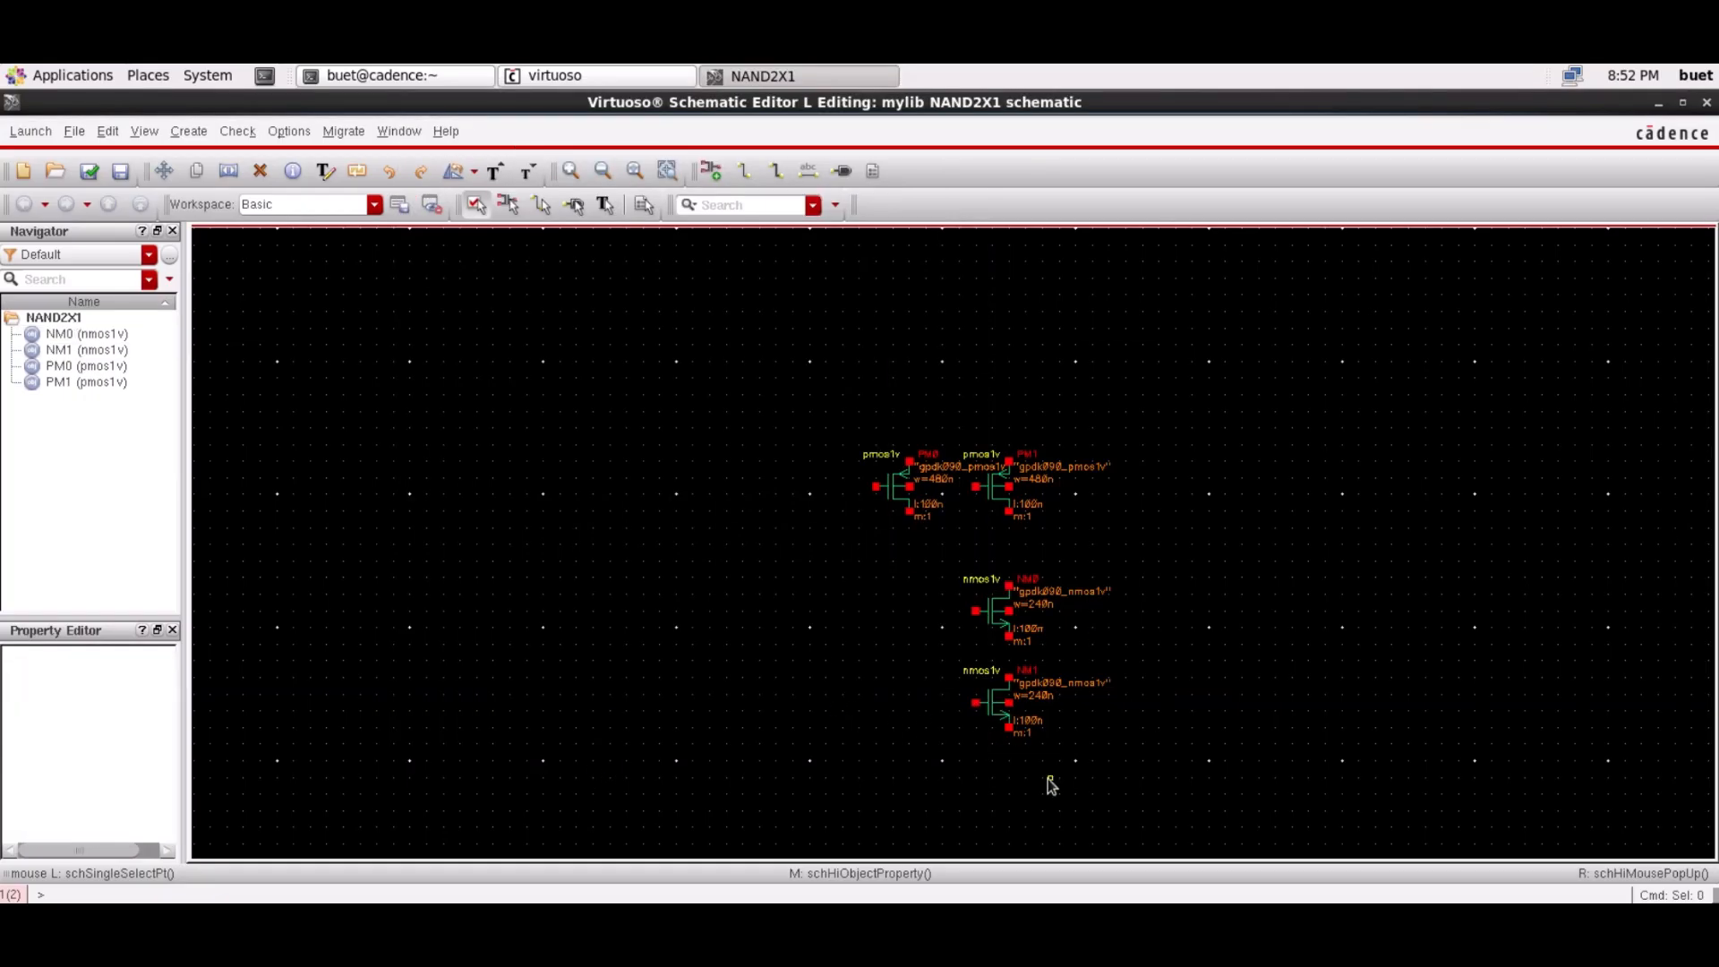
# Wire NM0's bottom pin to NM1's top pin to put them in series
pyautogui.press('w')
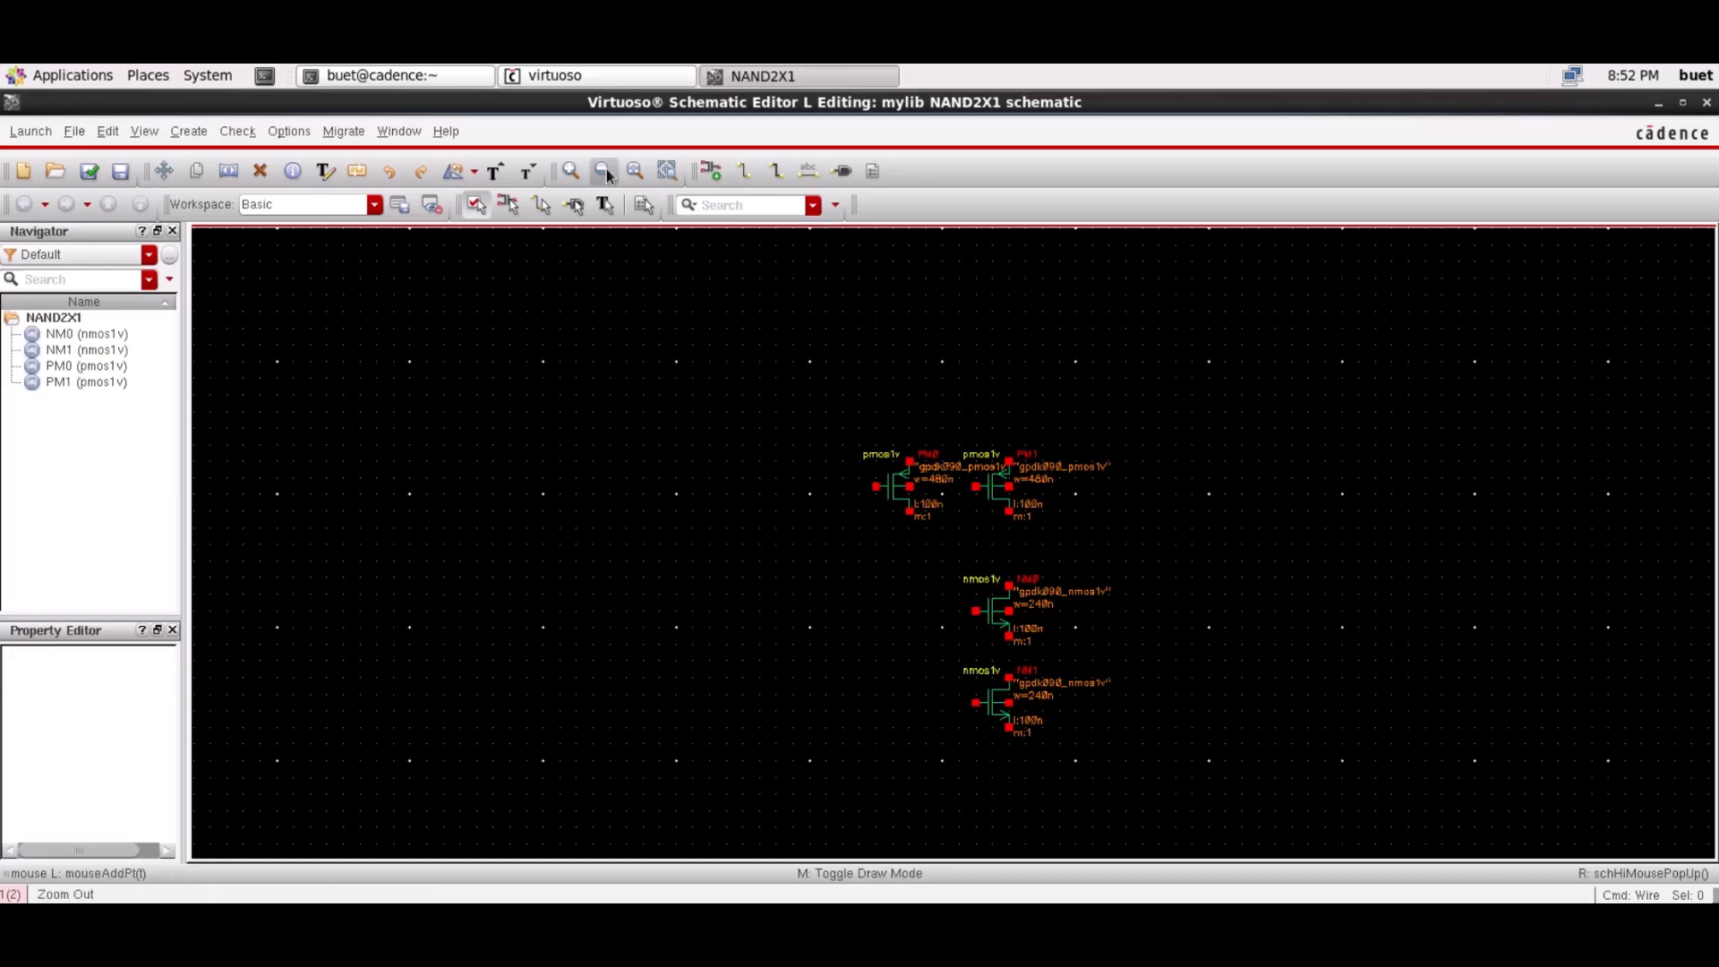
pyautogui.click(572, 171)
pyautogui.scroll(-2, 925, 388)
pyautogui.click(1039, 530)
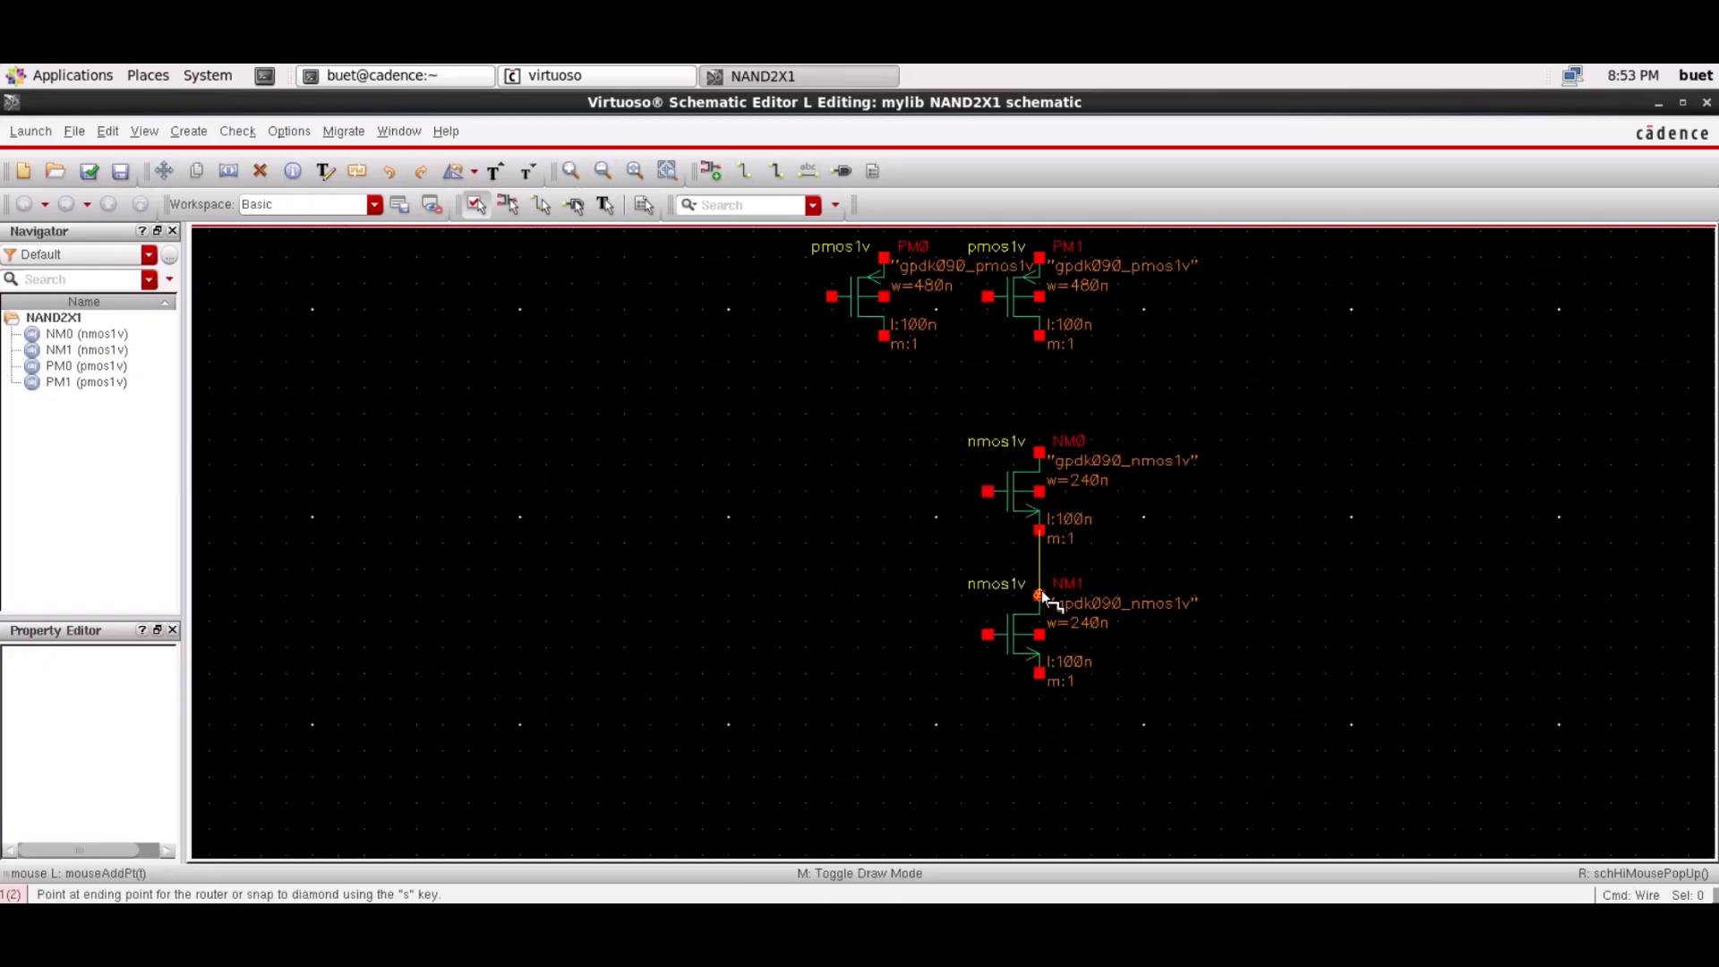
pyautogui.click(1039, 596)
# Wire the PM1 and PM0 bottom pins to NM0's top pin
pyautogui.click(1039, 336)
pyautogui.click(1038, 452)
pyautogui.click(884, 336)
pyautogui.click(1037, 400)
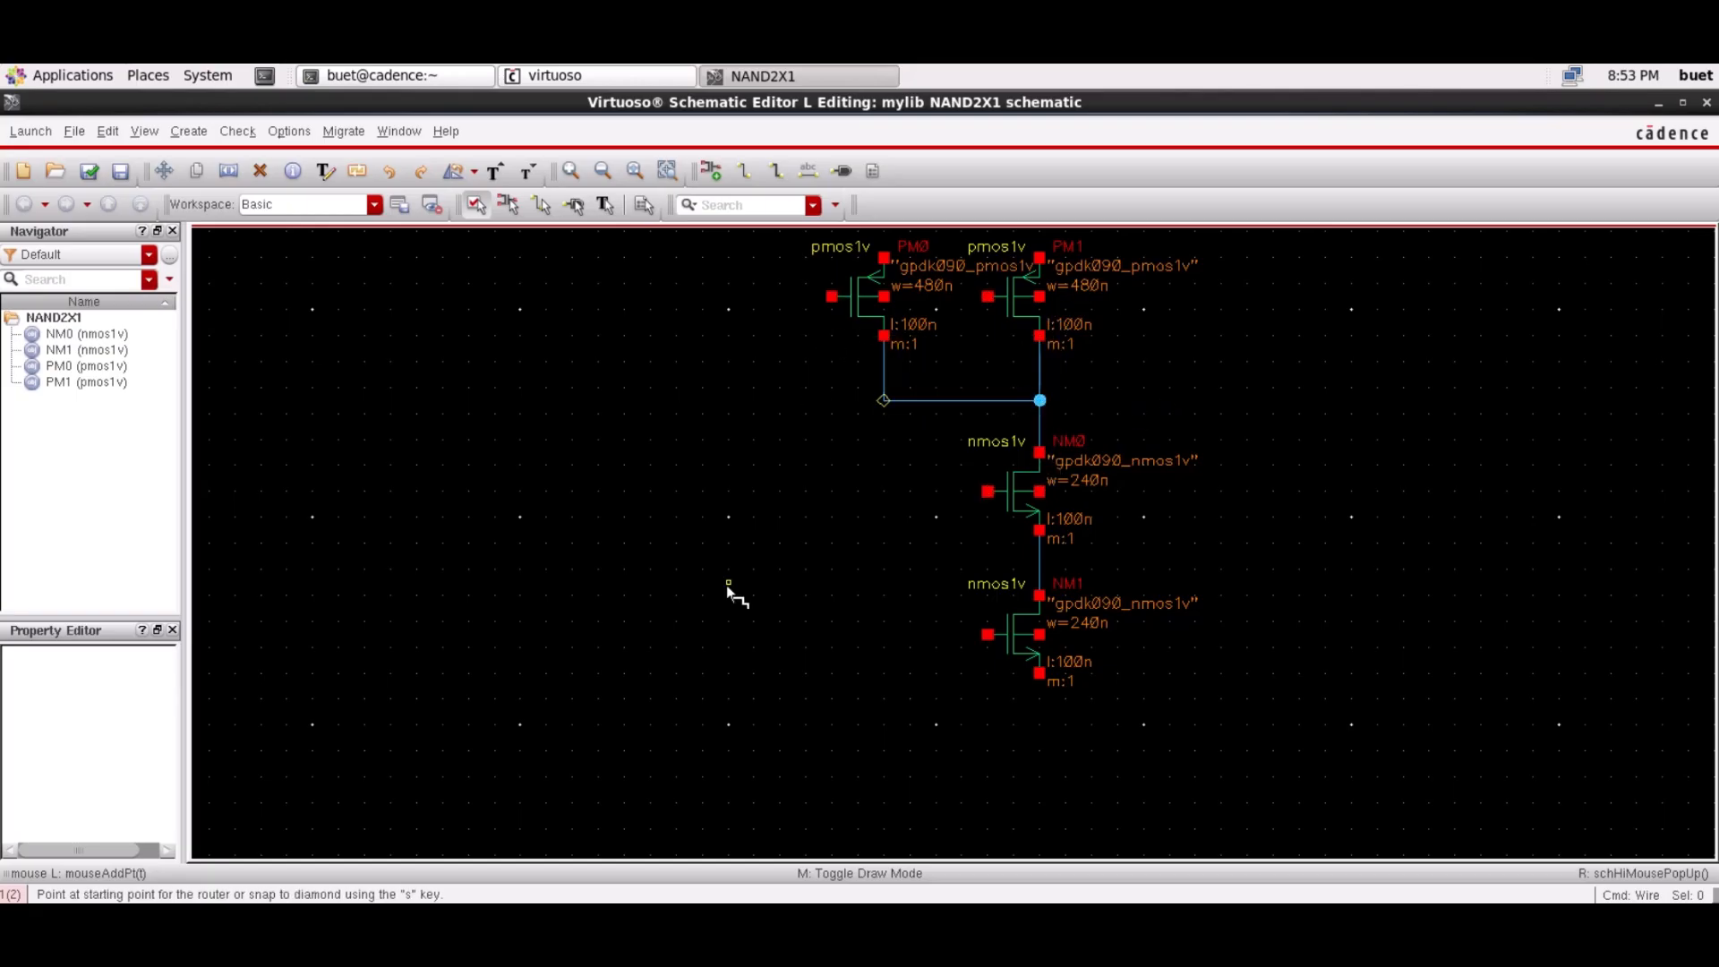
# Connect NM1's gate to PM0's gate and PM1's gate to NM0's gate
pyautogui.click(987, 635)
pyautogui.click(754, 635)
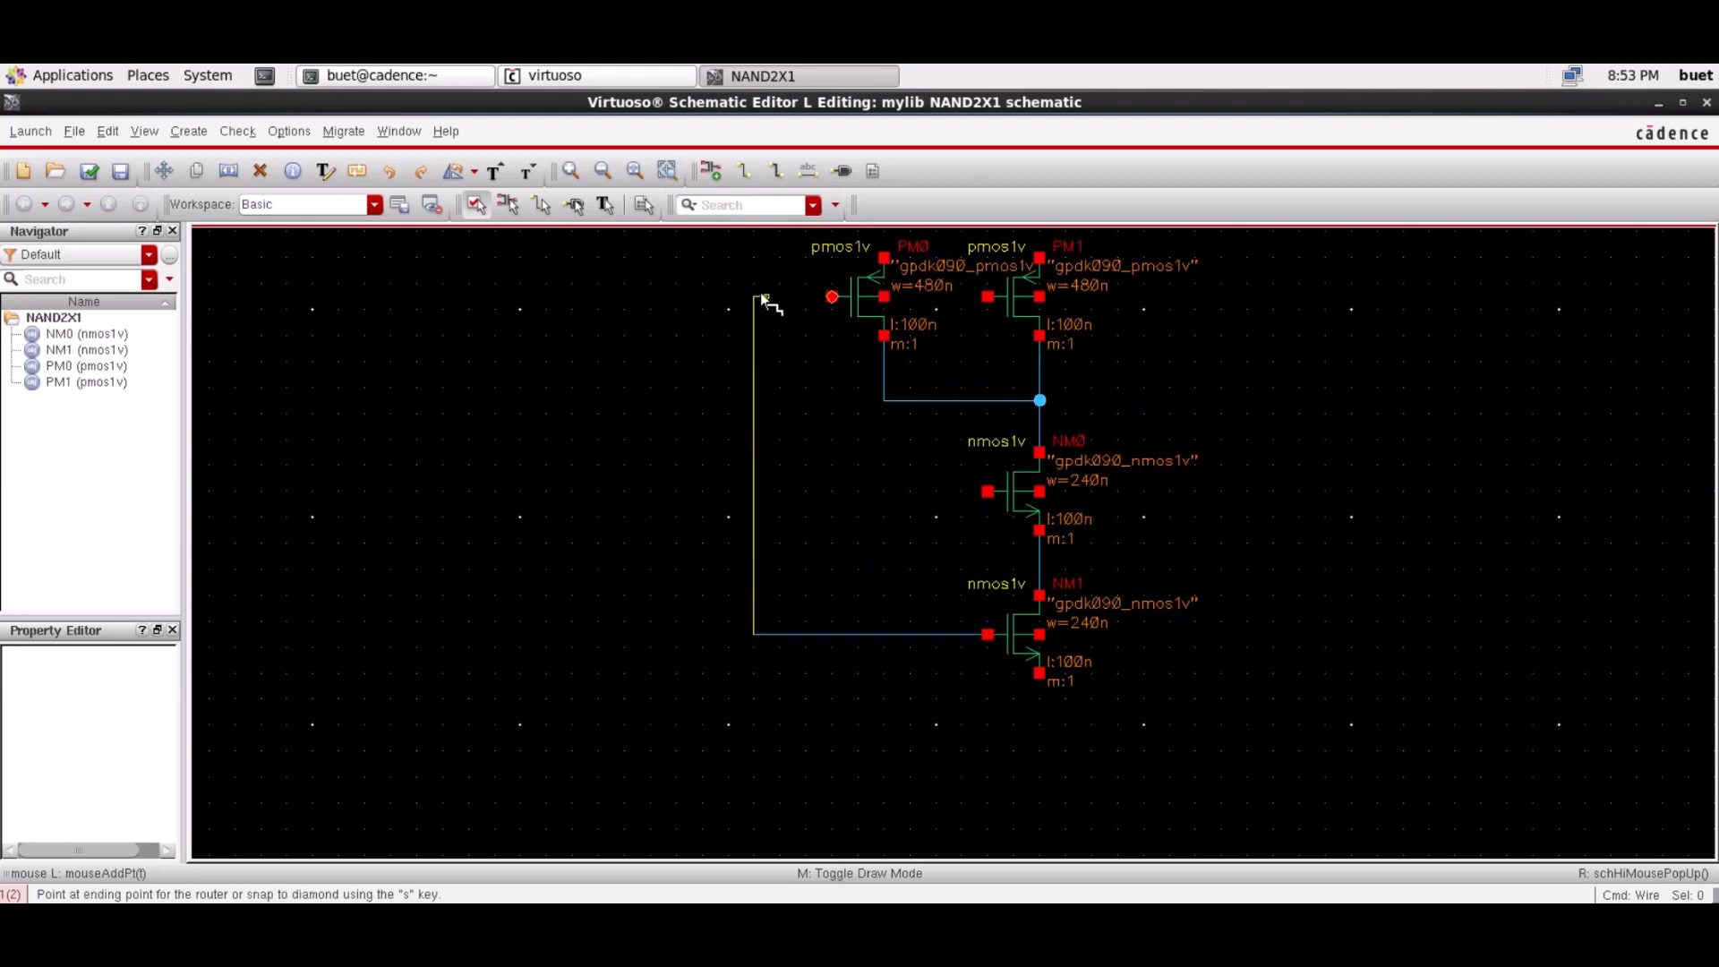
pyautogui.click(832, 297)
pyautogui.click(988, 296)
pyautogui.click(949, 297)
pyautogui.click(988, 492)
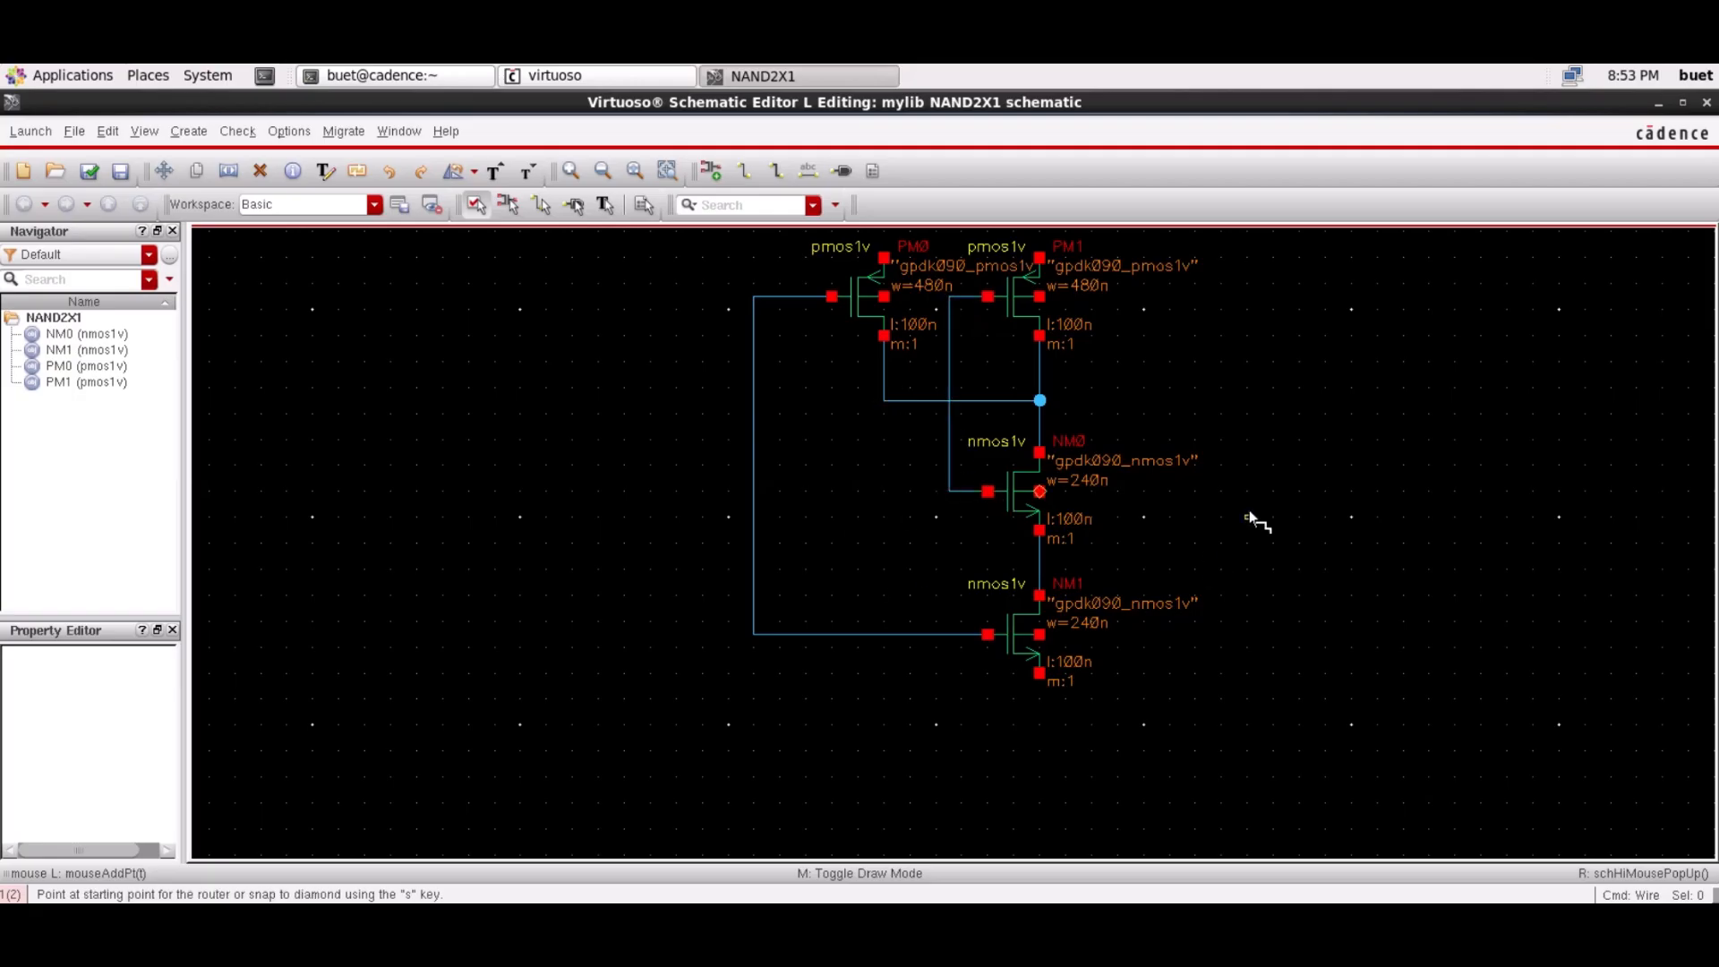
# Place an analogLib vdd symbol above the transistors
pyautogui.press('i')
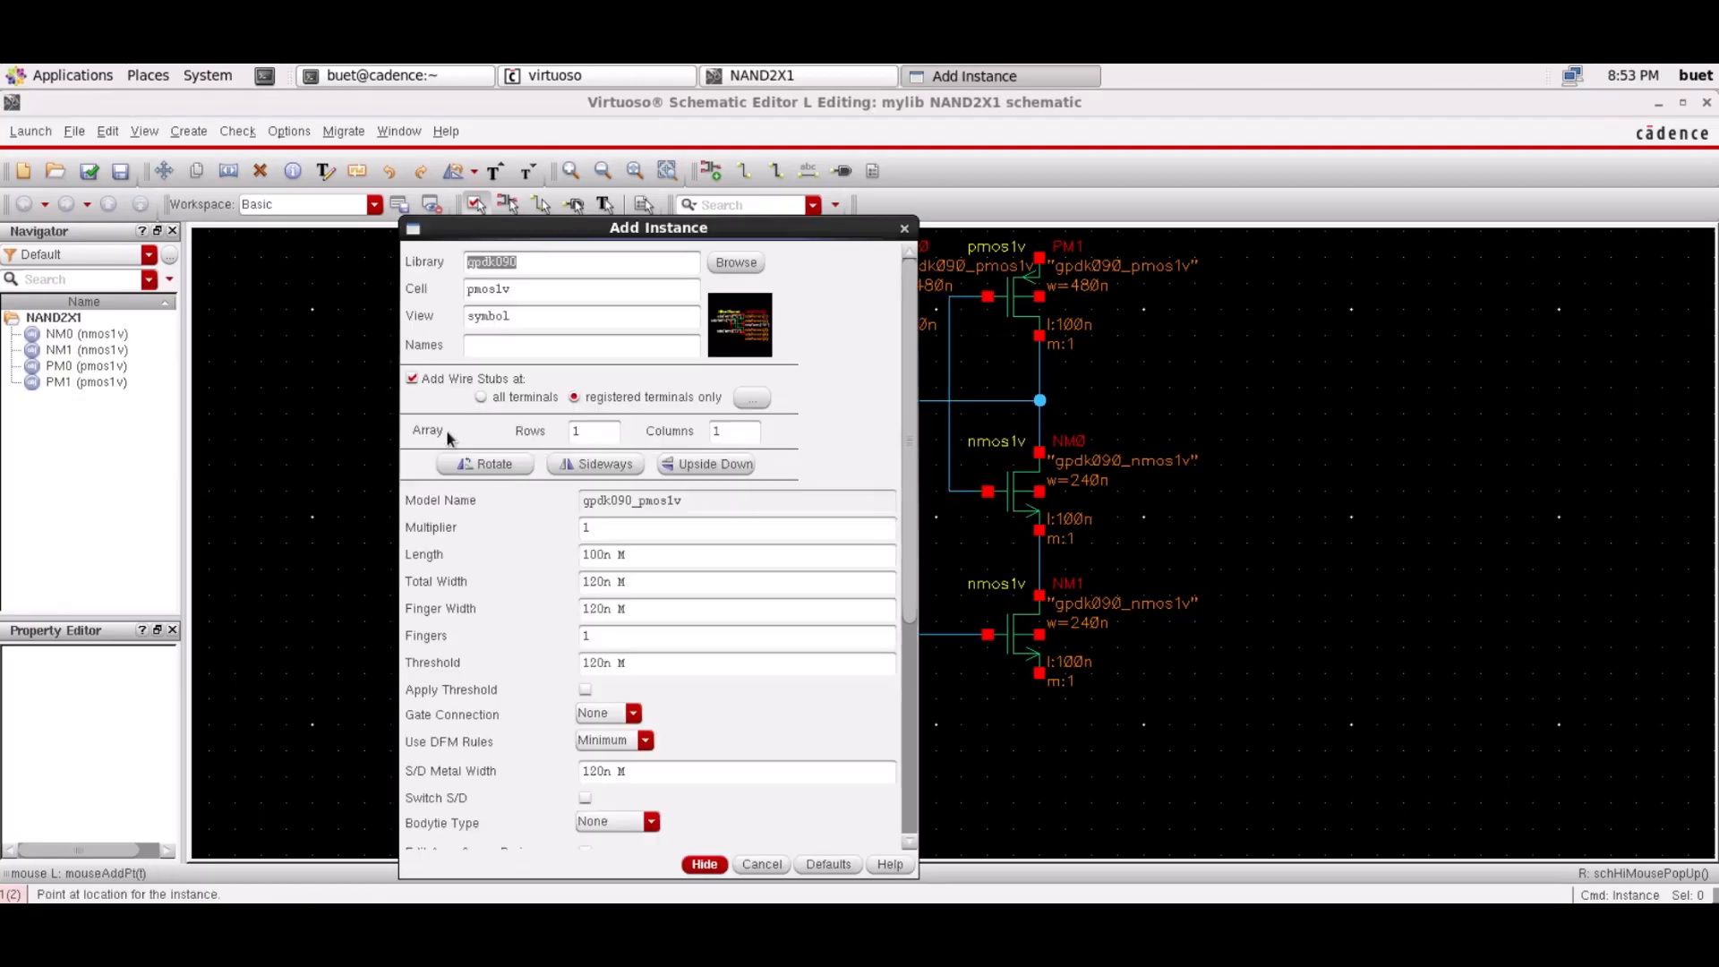
pyautogui.click(736, 263)
pyautogui.click(54, 237)
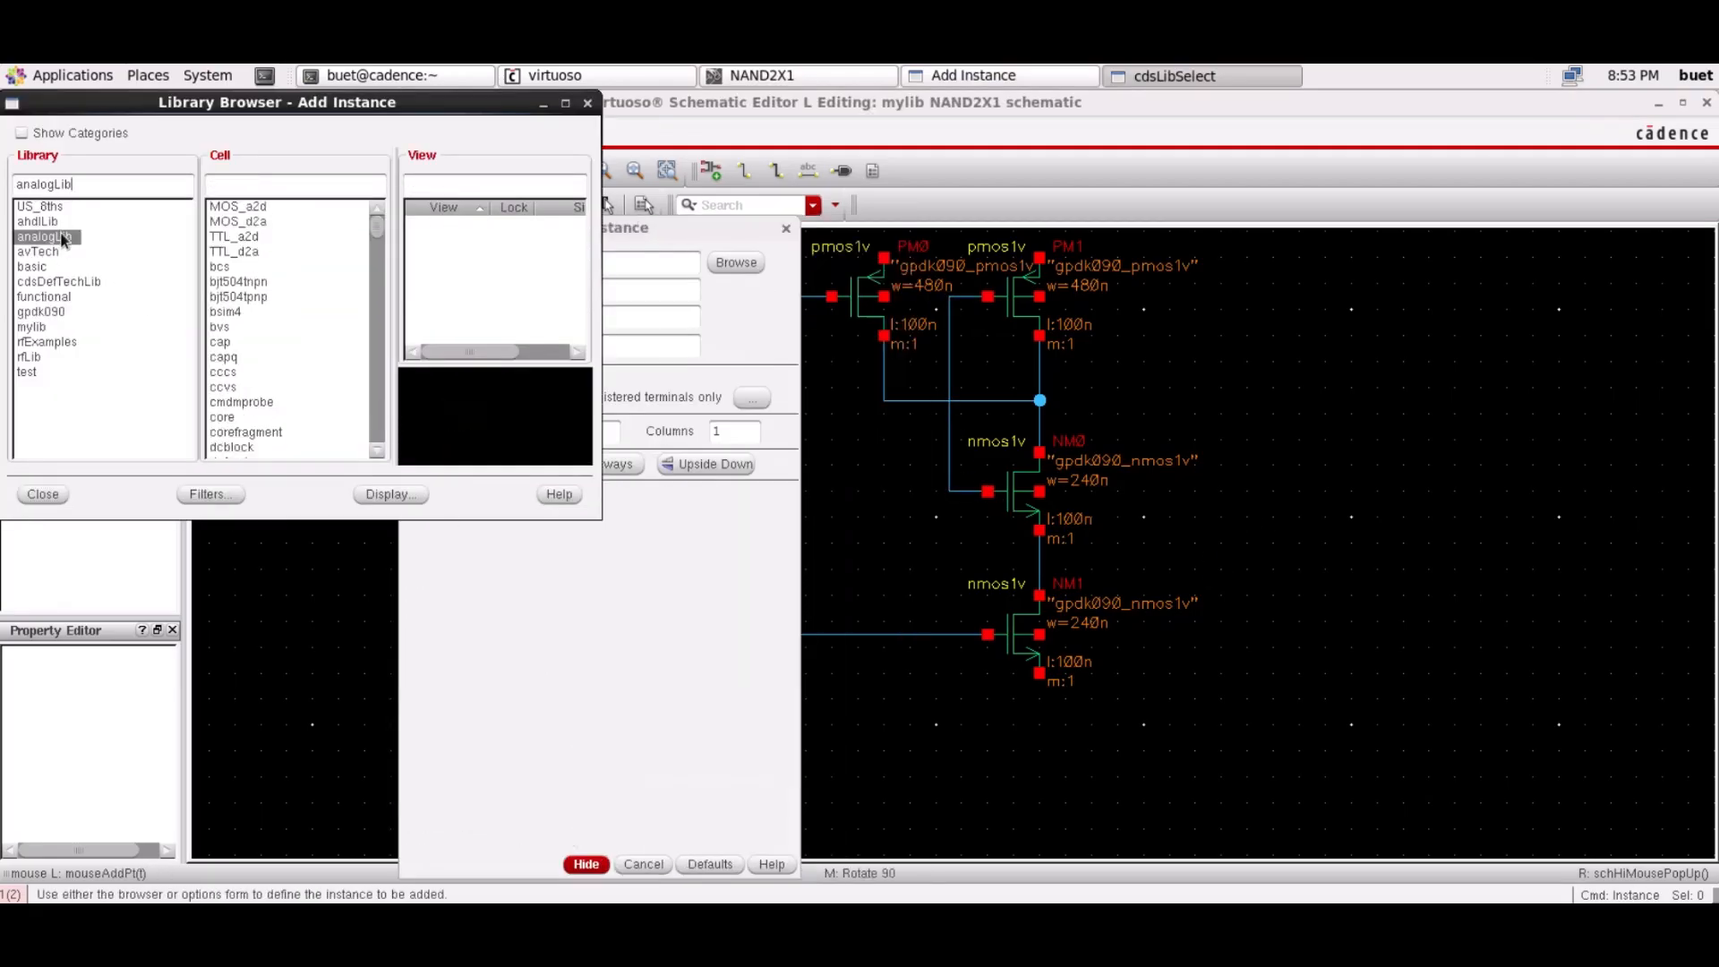
pyautogui.click(269, 182)
pyautogui.write('vdd')
pyautogui.click(55, 500)
pyautogui.click(587, 867)
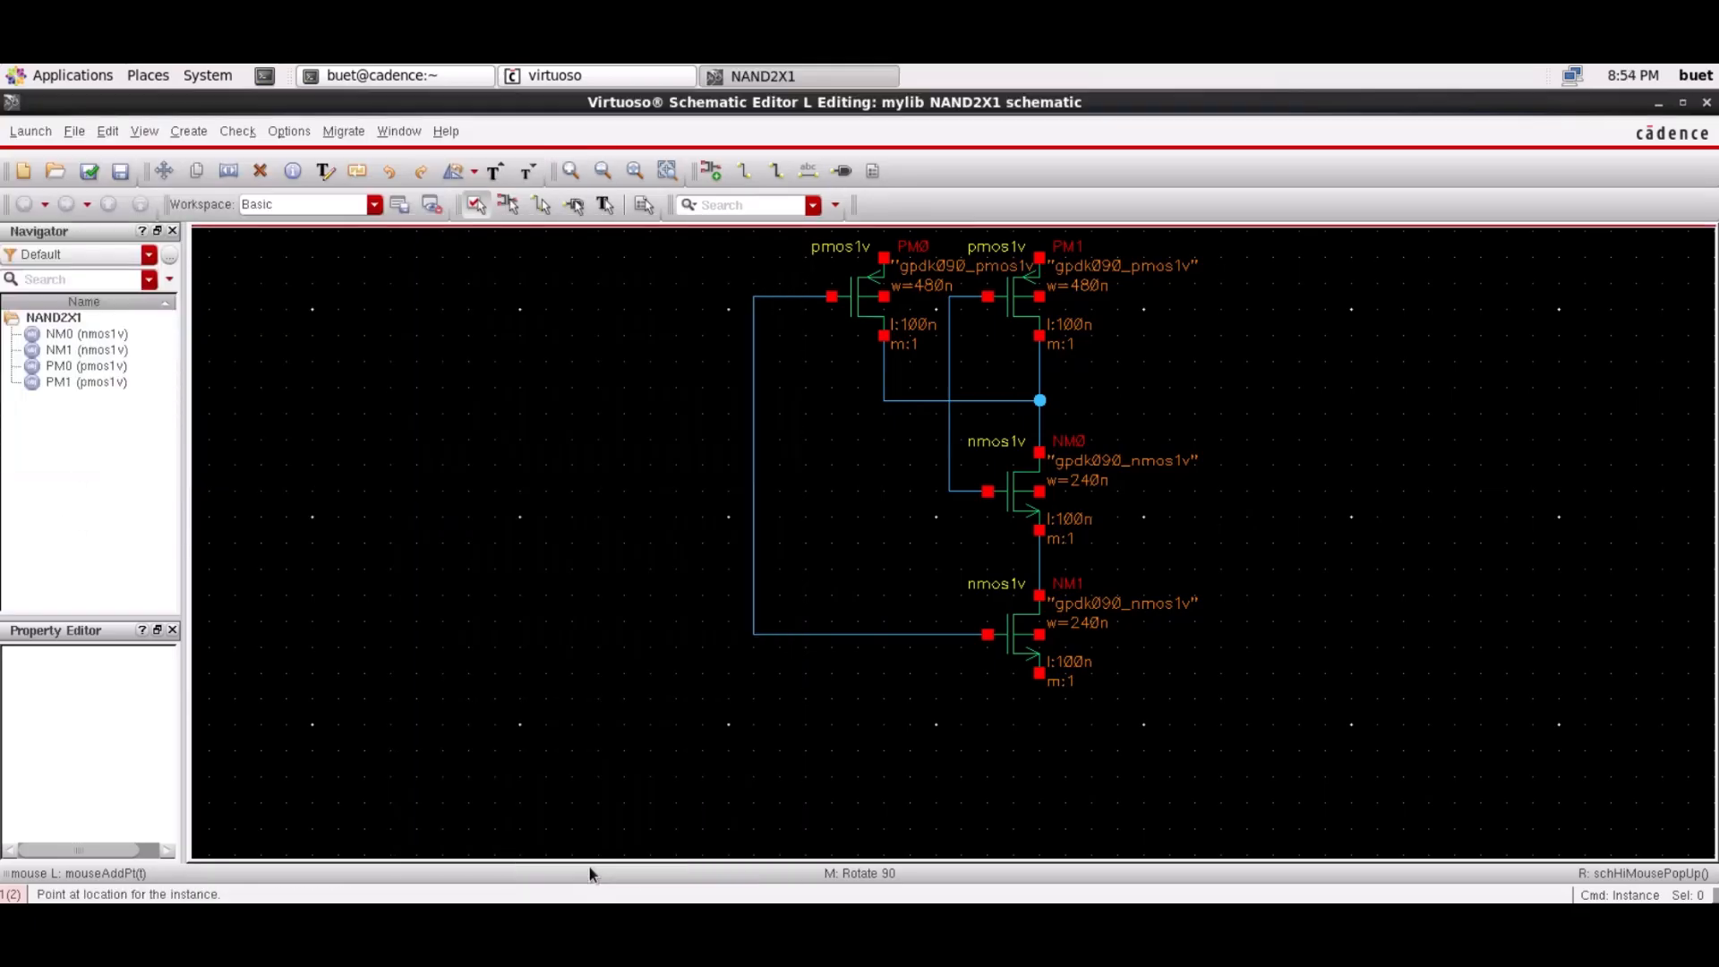
pyautogui.press('Up')
pyautogui.click(949, 337)
pyautogui.press('Escape')
pyautogui.press('Down')
# Place a gnd symbol below NM1
pyautogui.press('i')
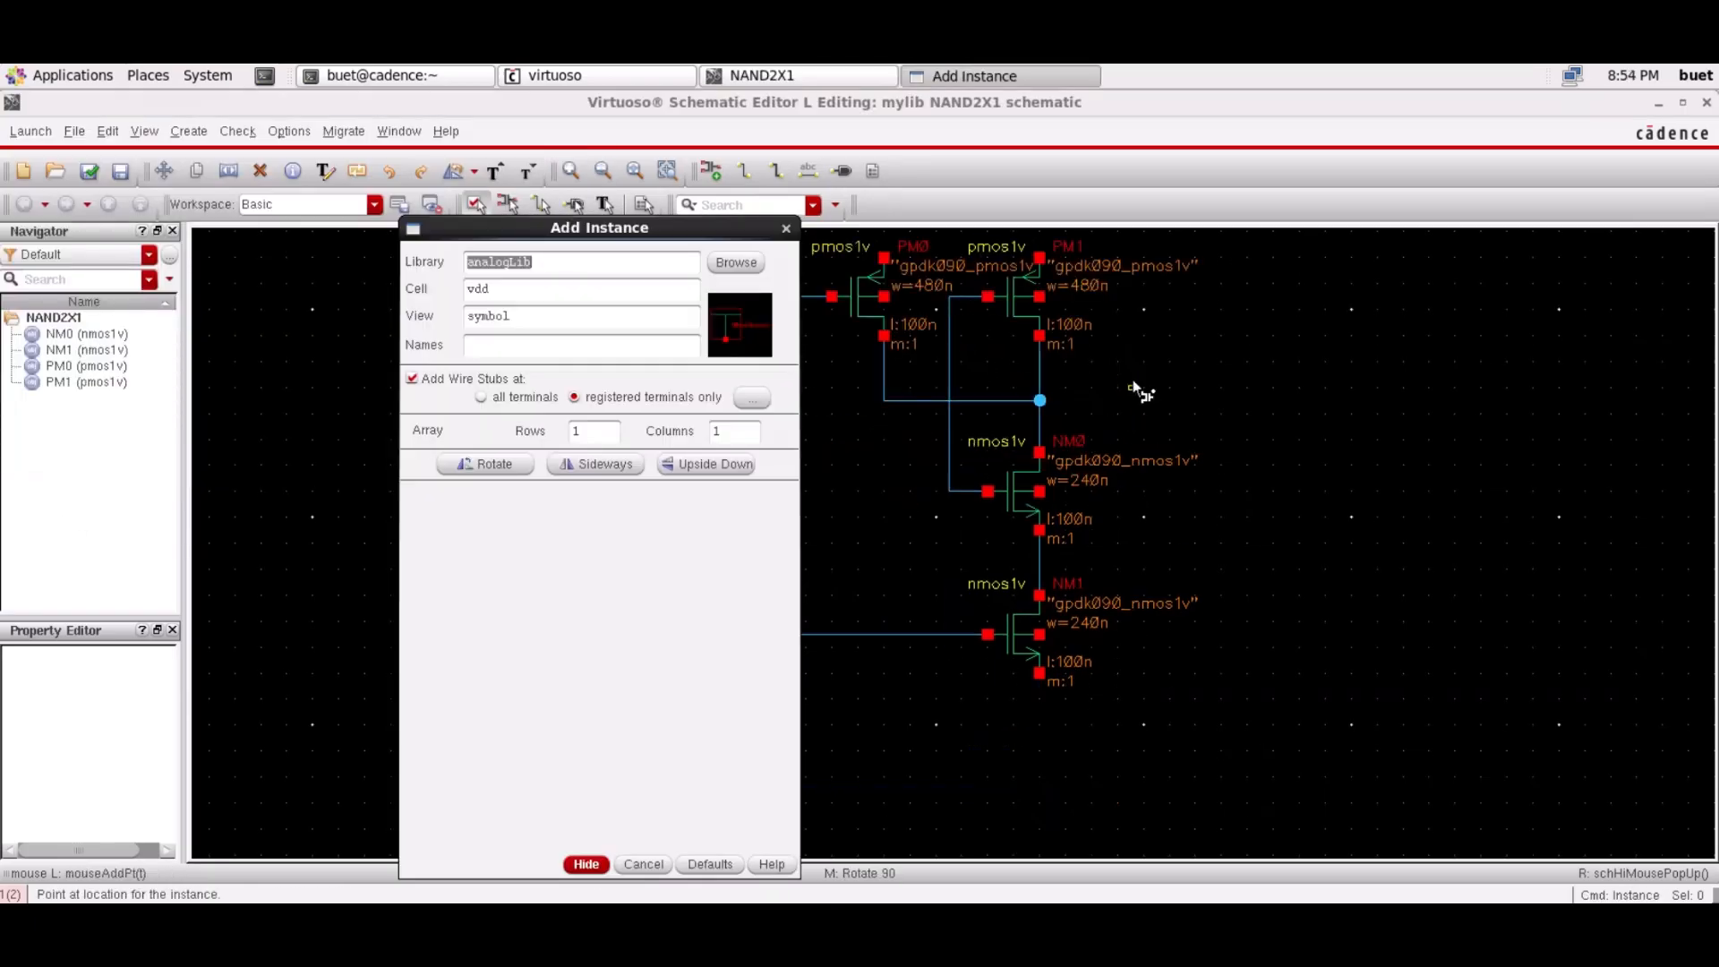
pyautogui.click(736, 263)
pyautogui.click(262, 184)
pyautogui.write('gnd')
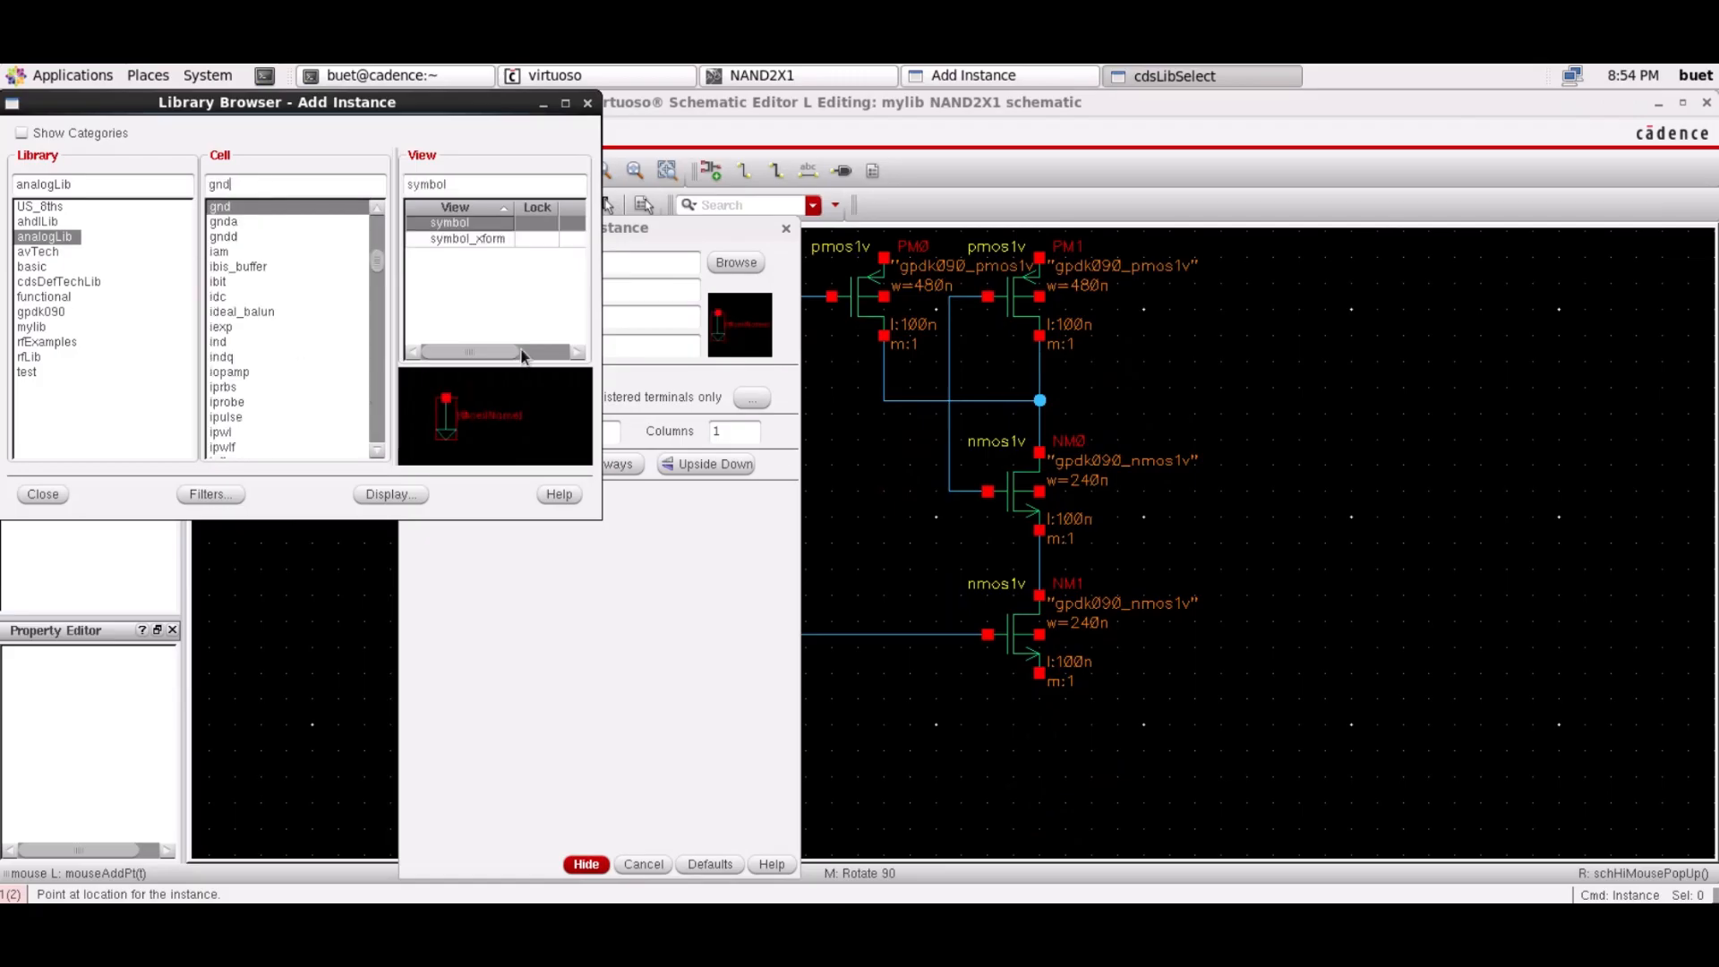
pyautogui.click(43, 494)
pyautogui.click(586, 864)
pyautogui.click(1040, 749)
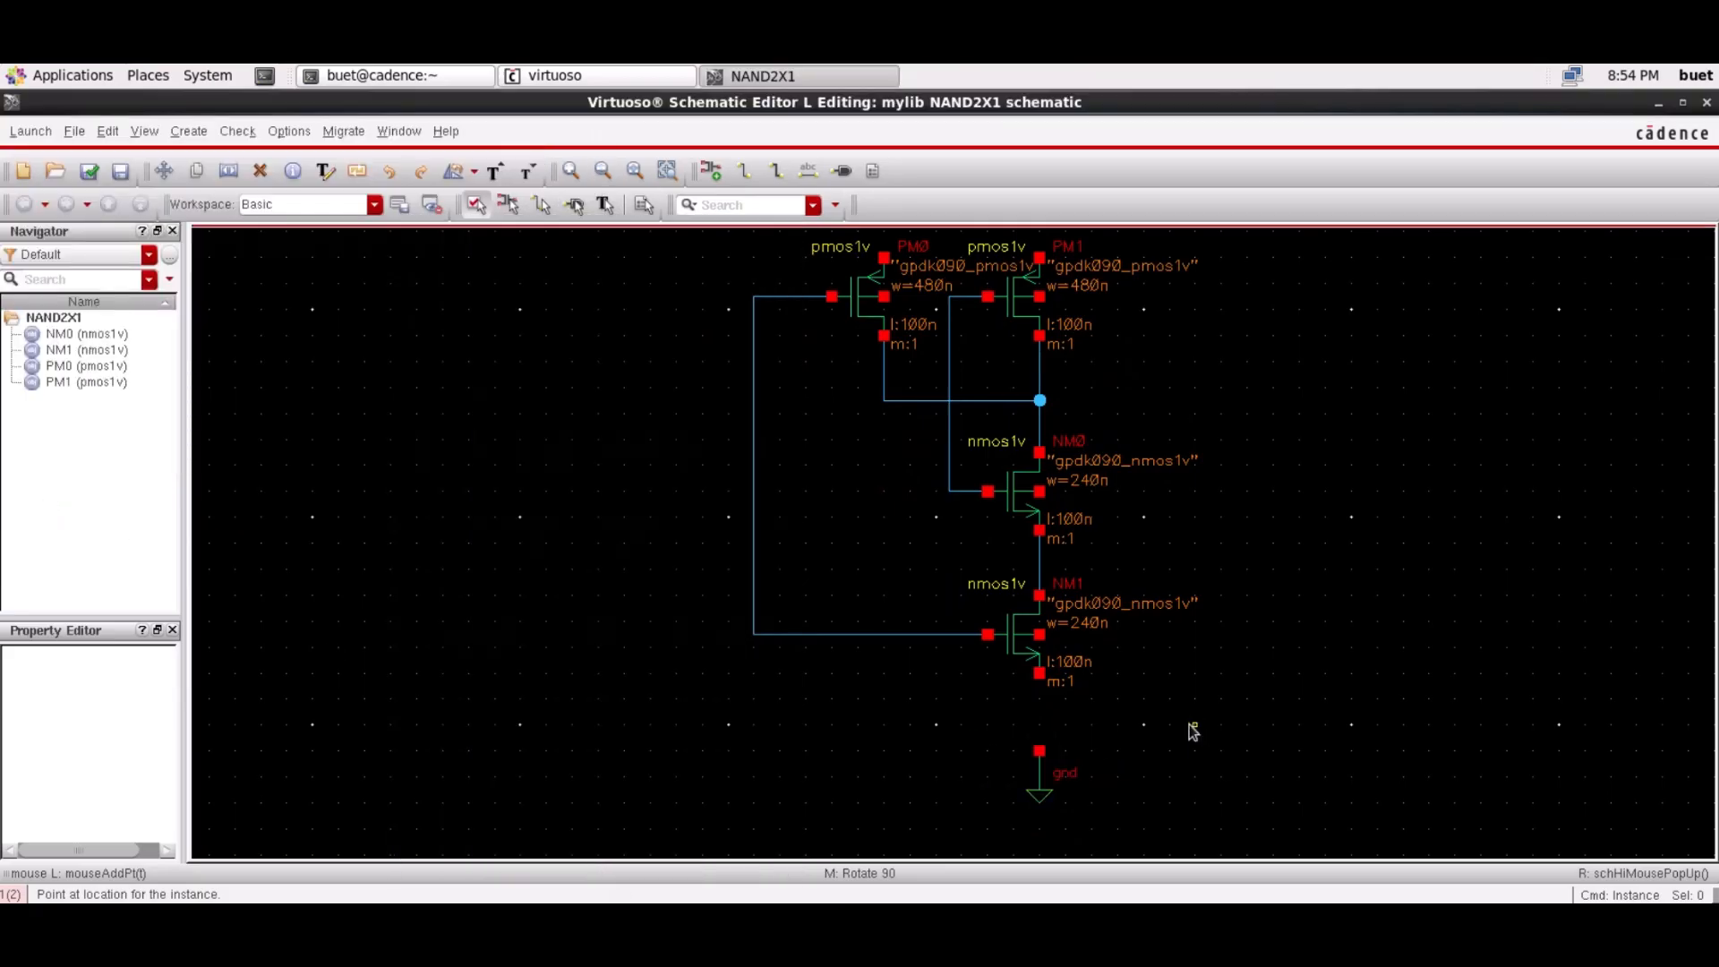
# Wire NM1's source and the NMOS bulk terminals to gnd
pyautogui.press('w')
pyautogui.click(1040, 673)
pyautogui.click(1039, 751)
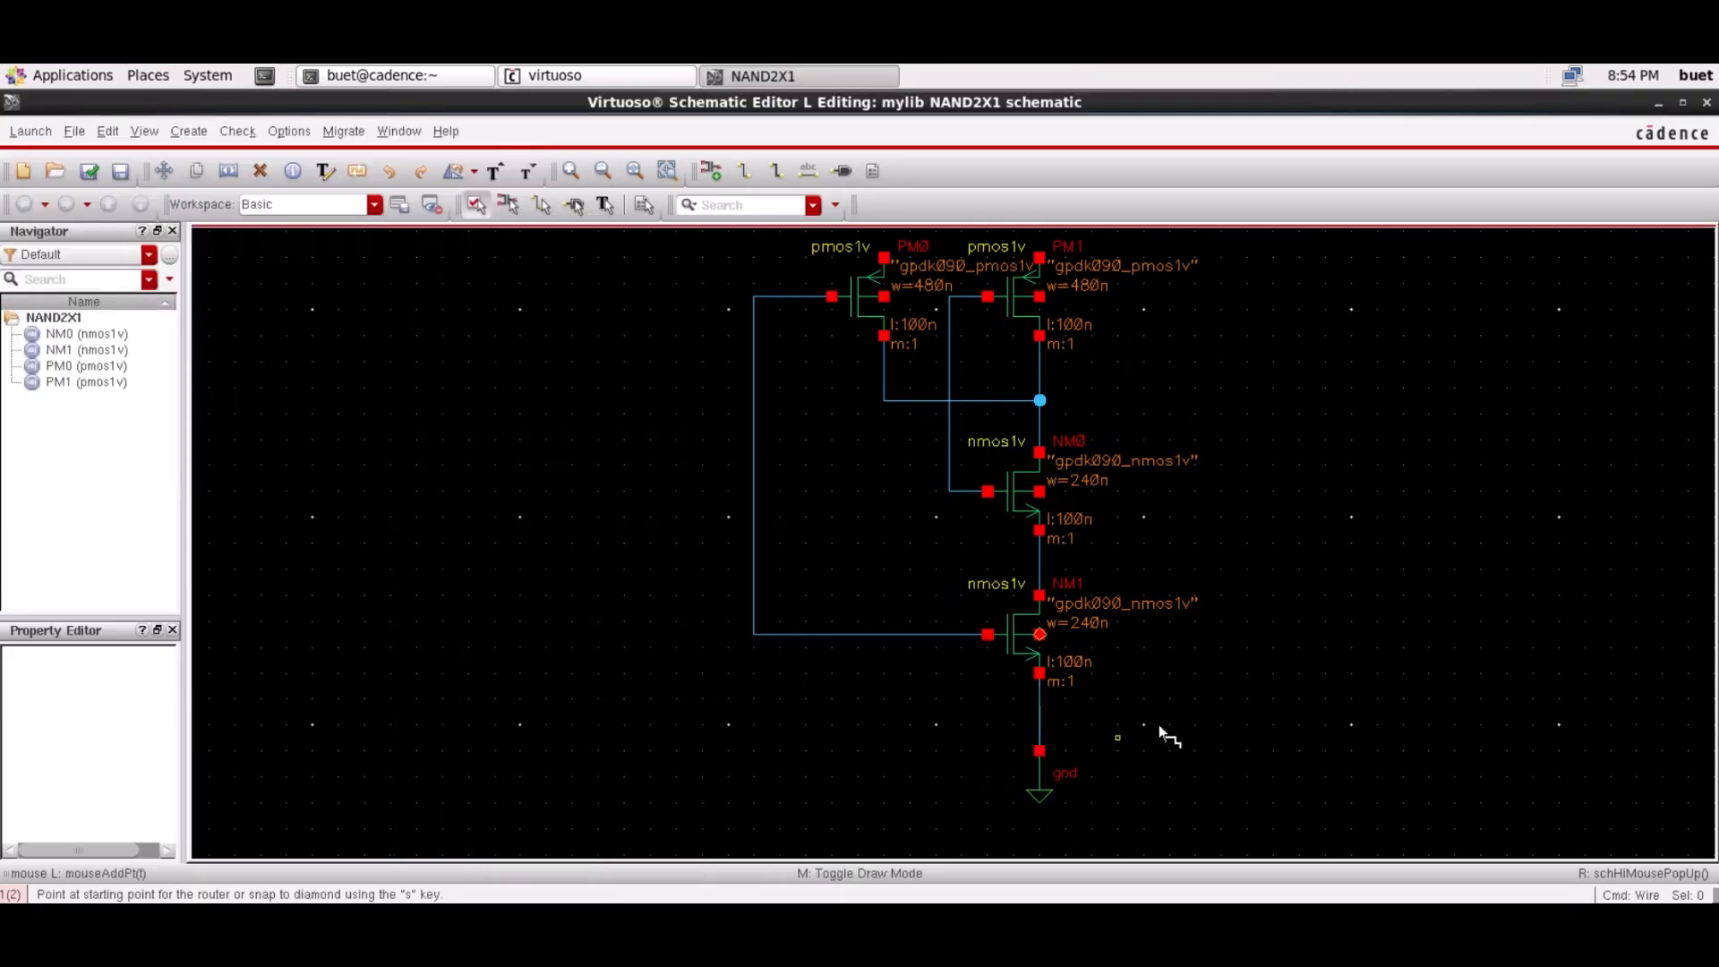
pyautogui.click(1040, 492)
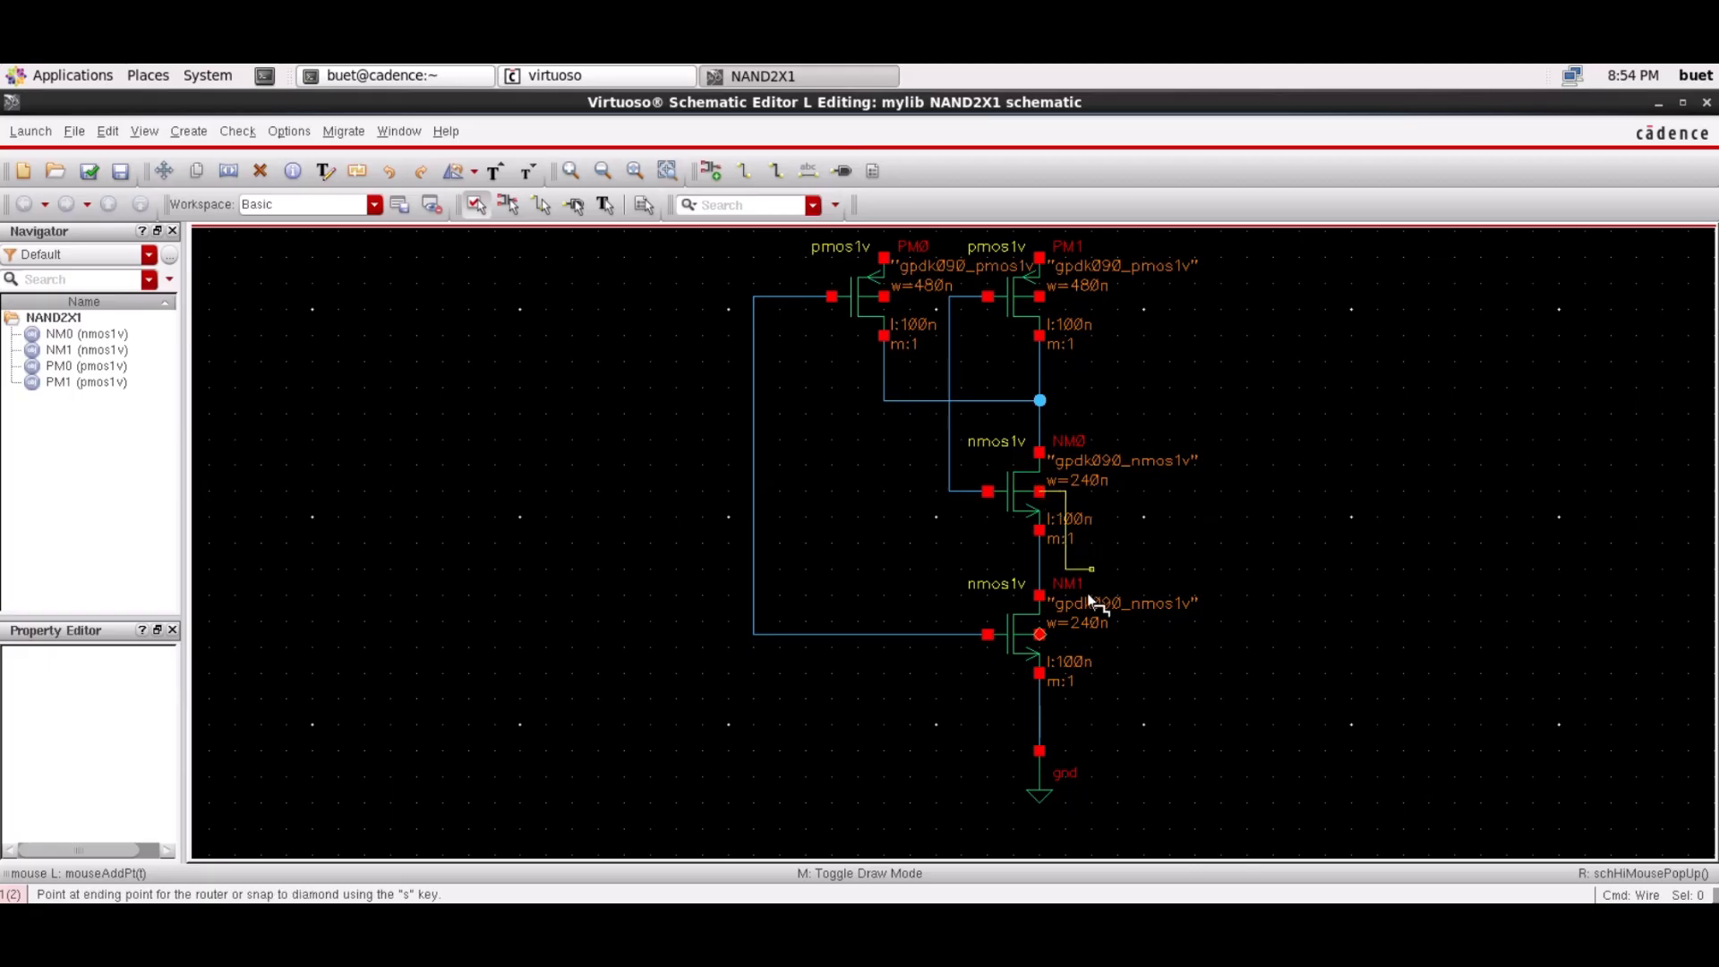
pyautogui.click(1040, 712)
pyautogui.click(1039, 634)
pyautogui.click(1131, 634)
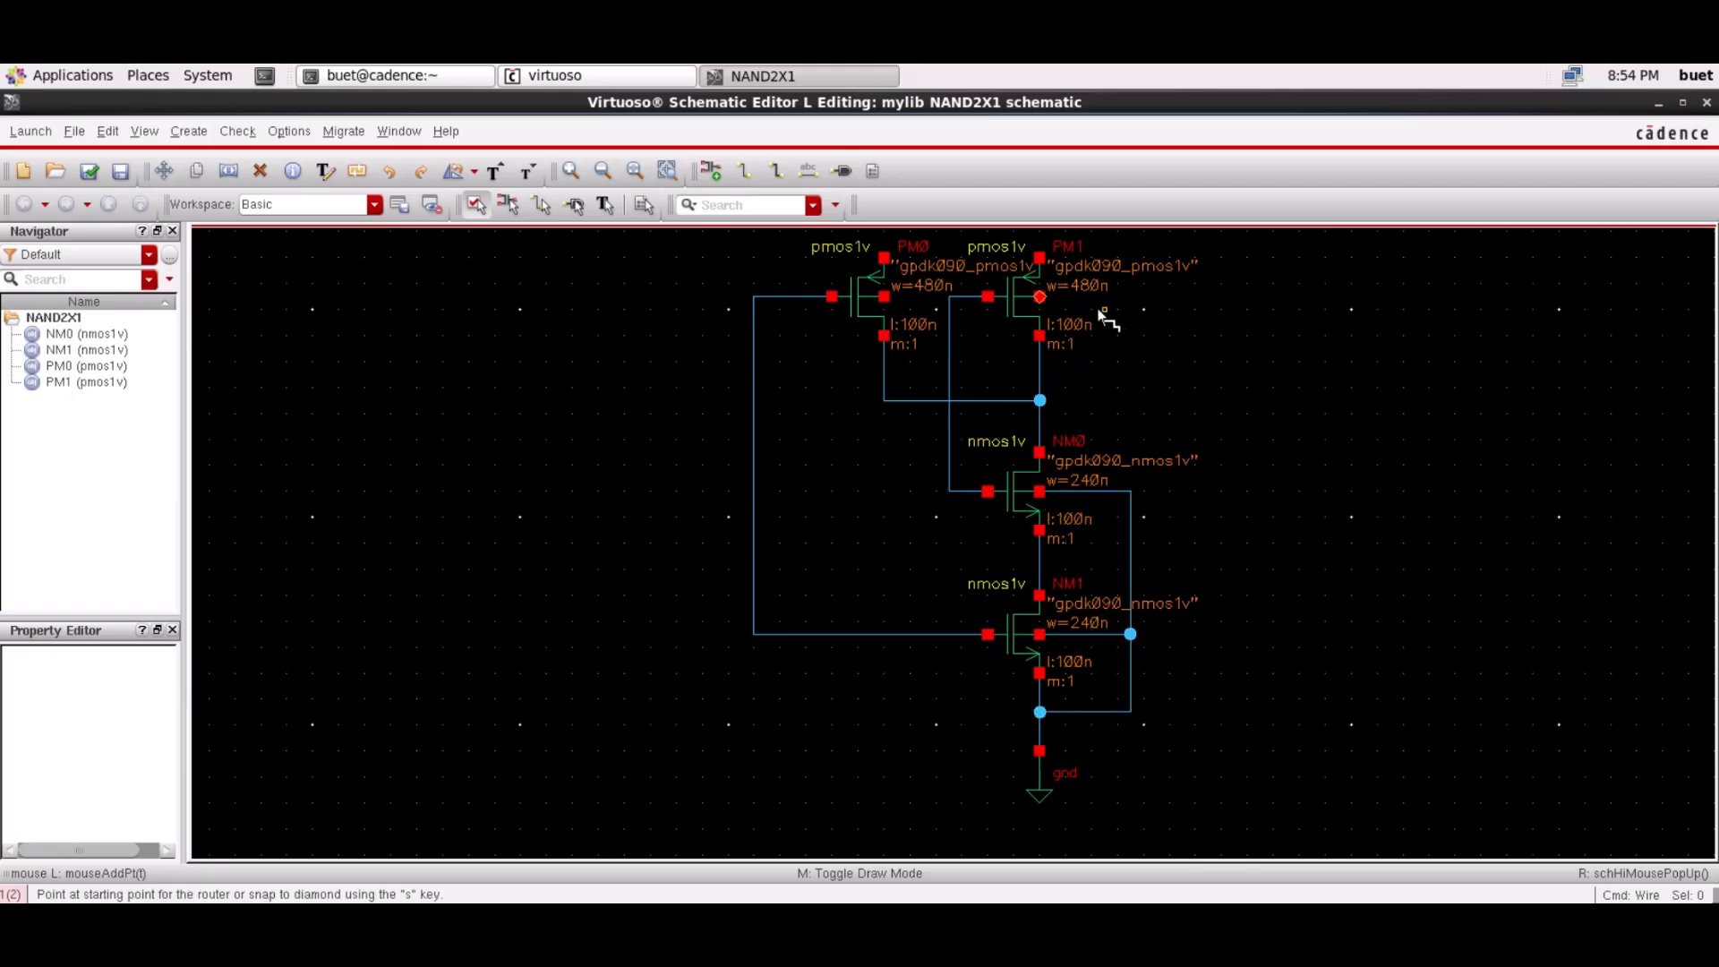
# Join the PM0 and PM1 top terminals and wire them to the vdd pin
pyautogui.scroll(2, 951, 340)
pyautogui.click(884, 416)
pyautogui.click(1040, 416)
pyautogui.click(949, 337)
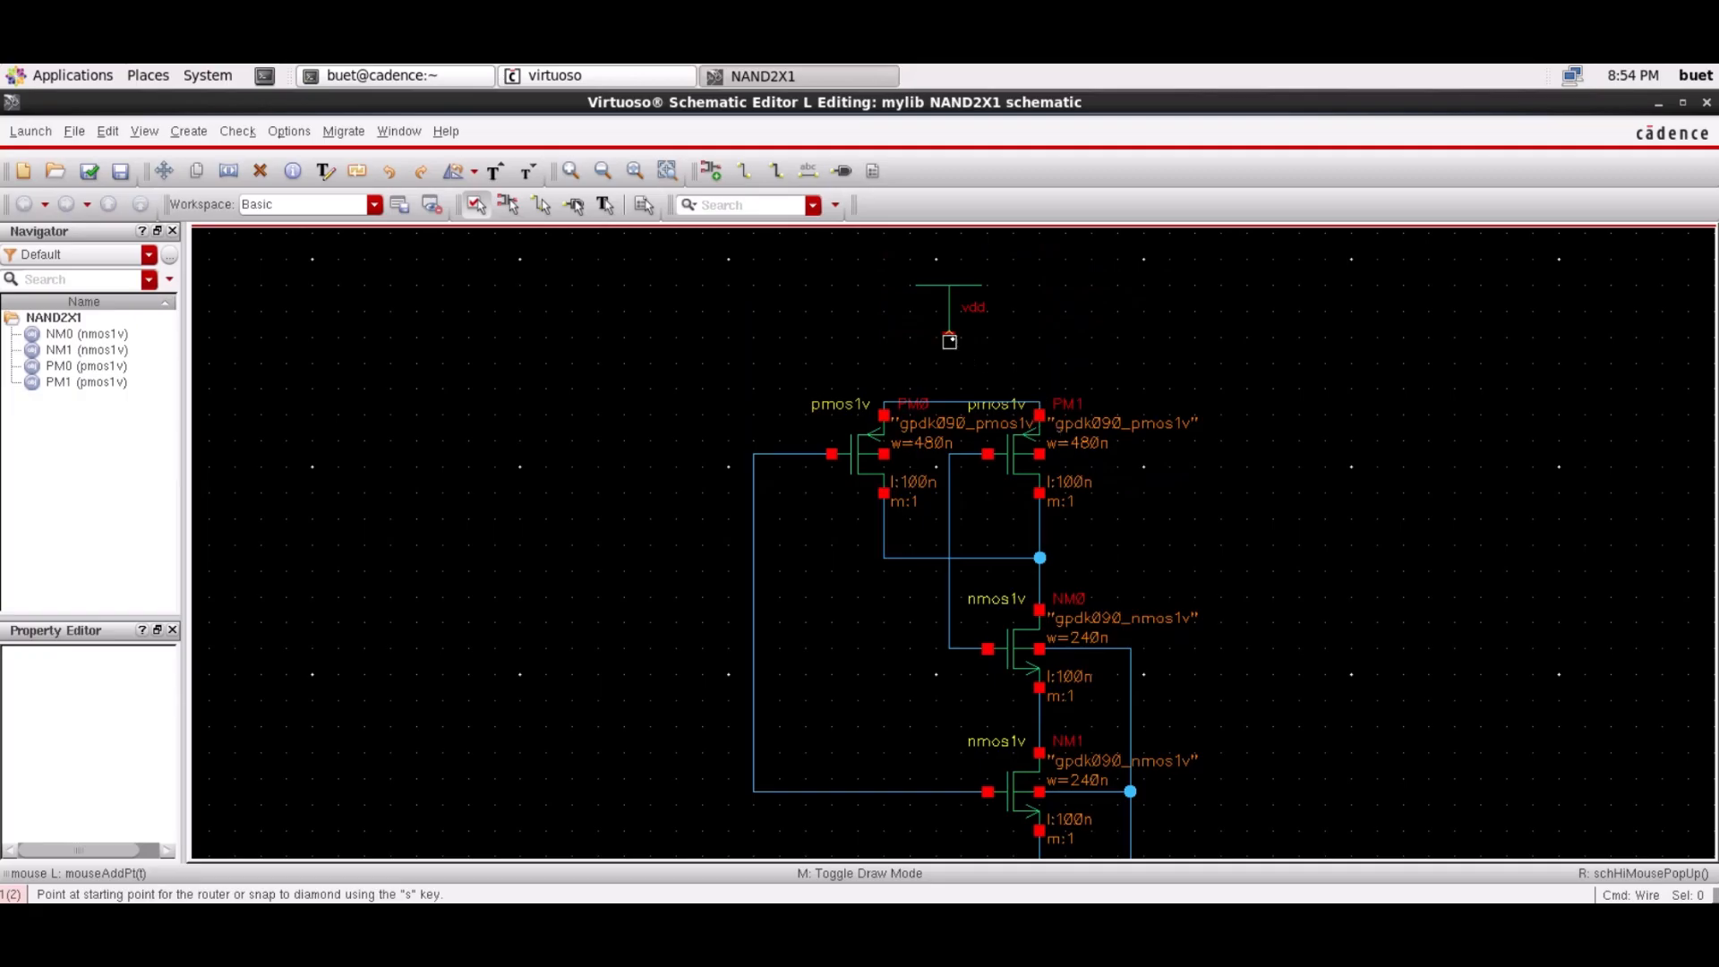
pyautogui.click(949, 403)
# Wire the PM1 and PM0 bulk terminals onto the vdd line
pyautogui.click(1040, 454)
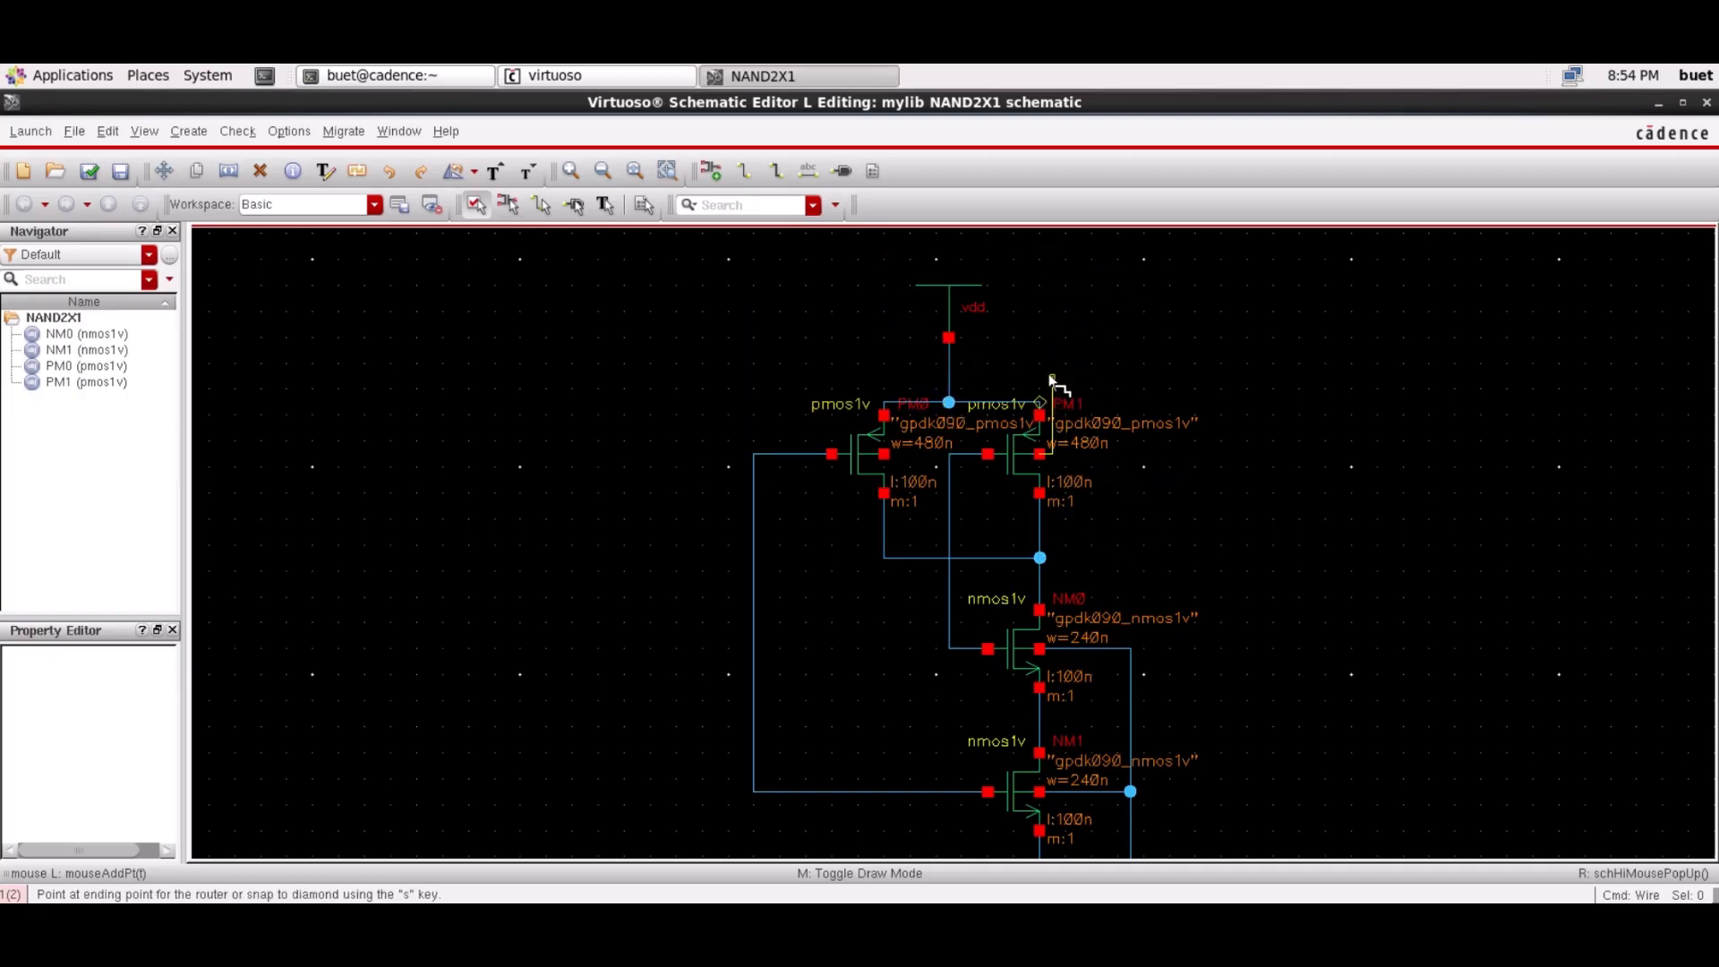
pyautogui.click(949, 362)
pyautogui.click(884, 455)
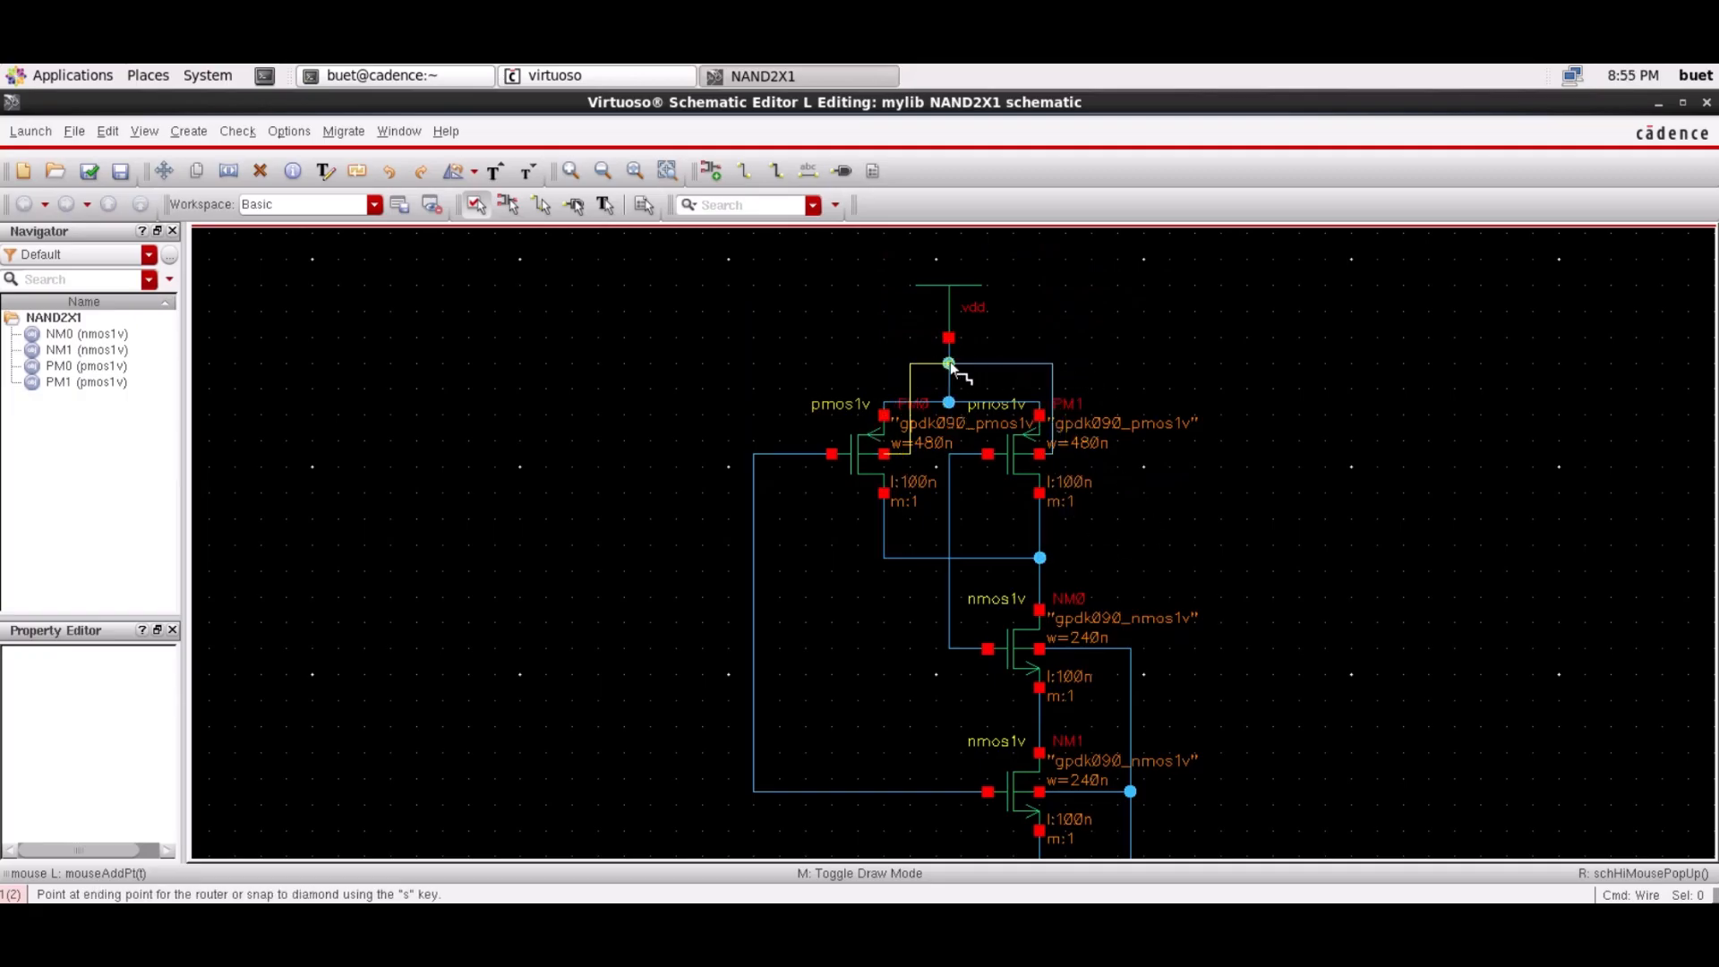
pyautogui.click(949, 363)
pyautogui.press('Escape')
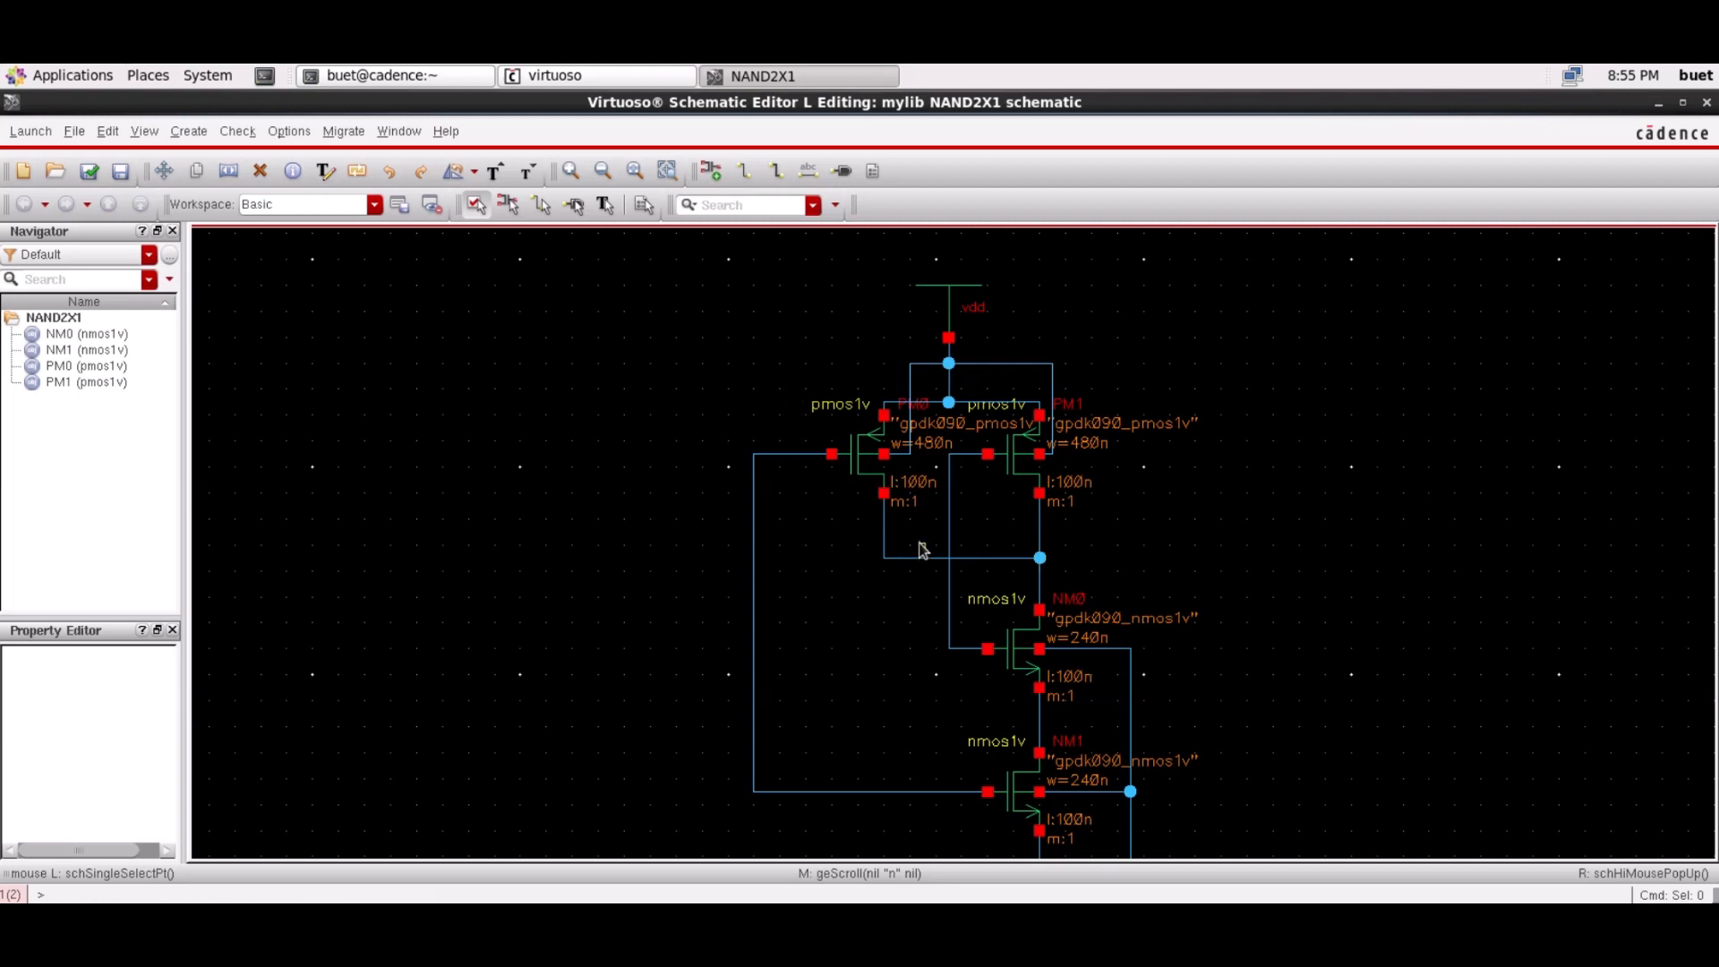
# Place input pin A left of the PMOS pair and input pin B left of the NMOS
pyautogui.click(188, 131)
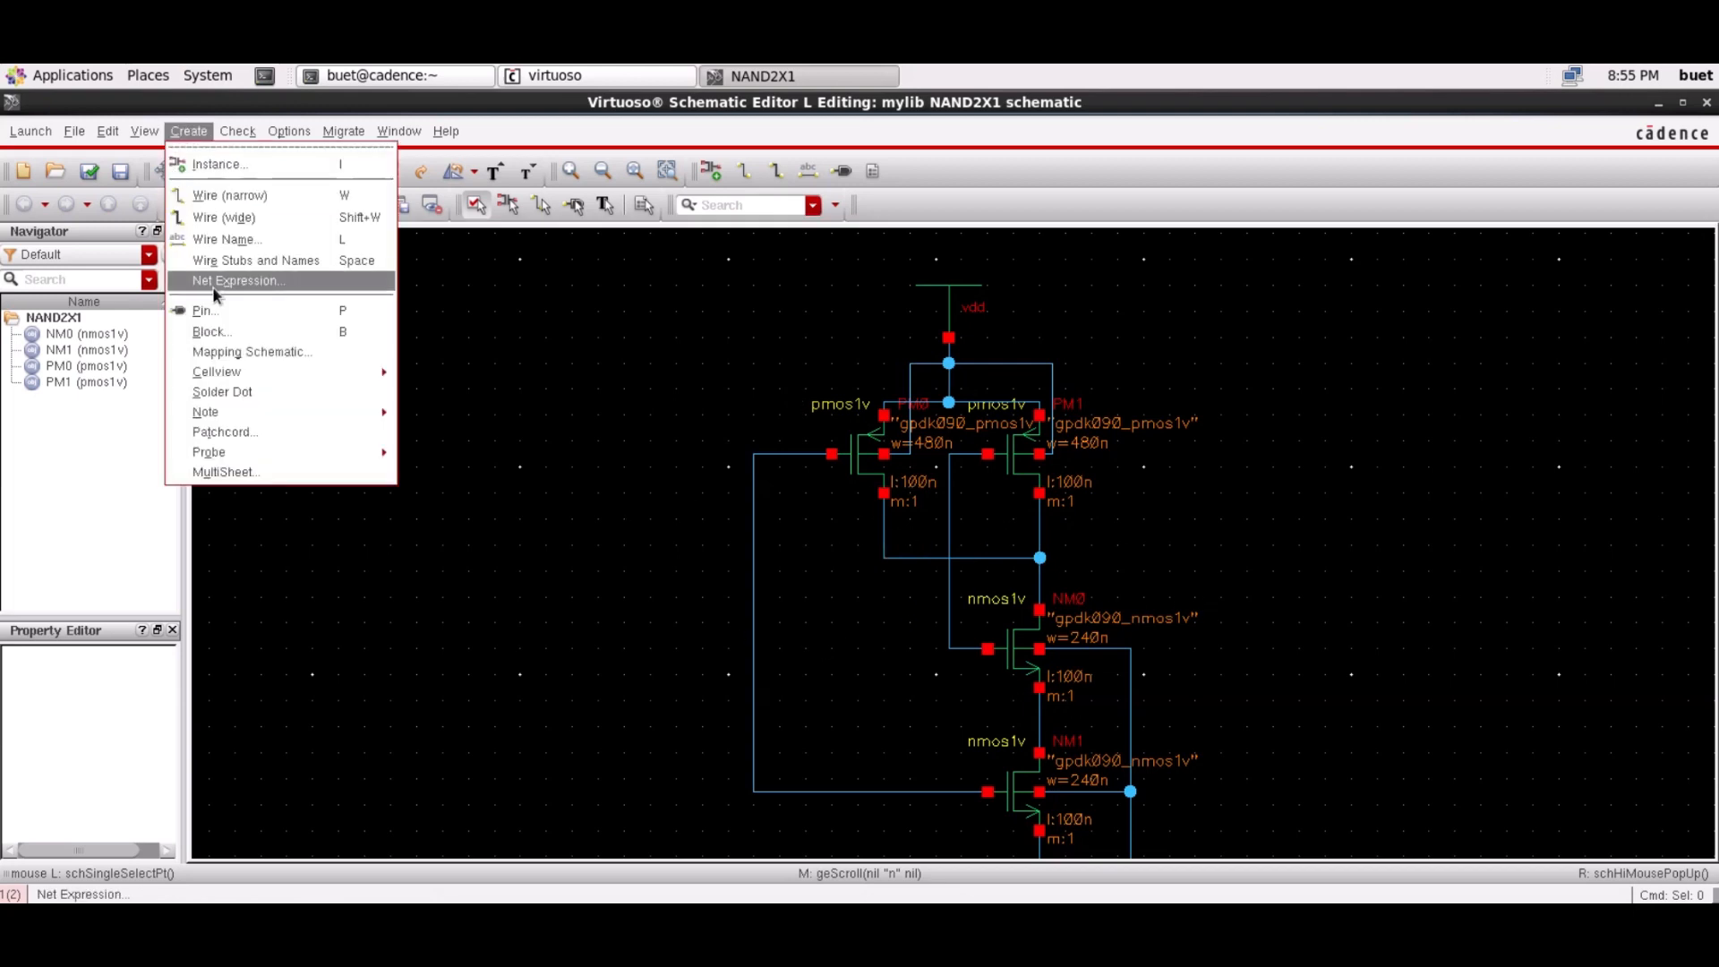
pyautogui.click(260, 308)
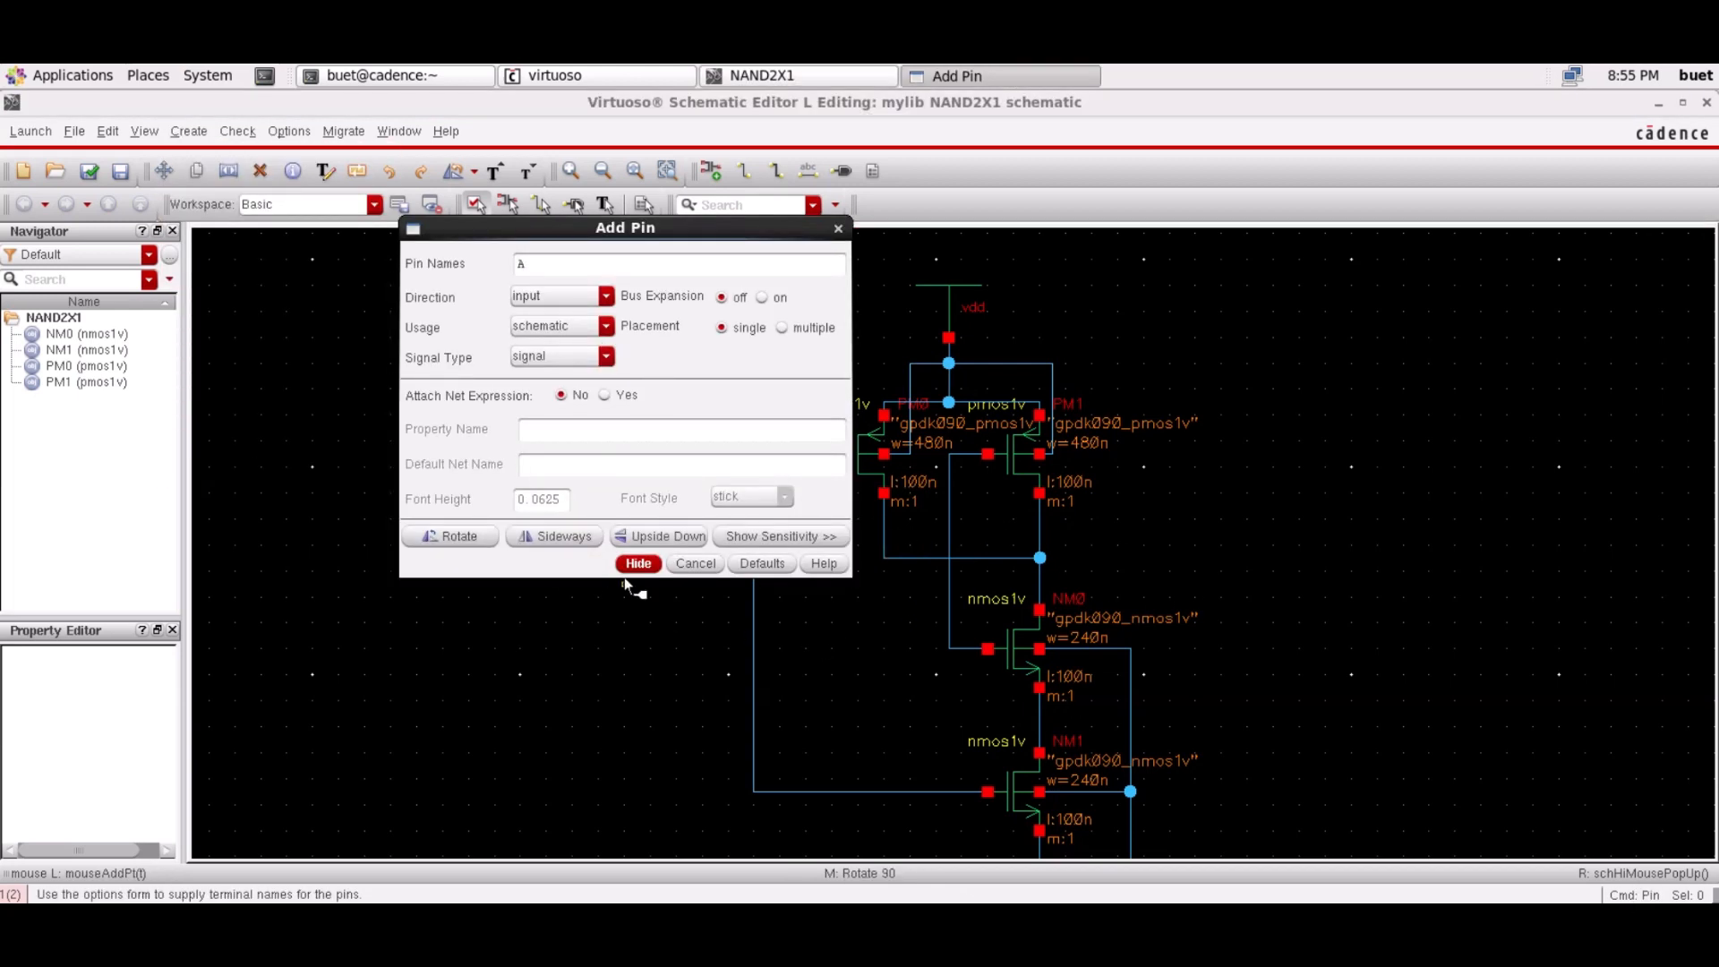
pyautogui.click(637, 564)
pyautogui.click(677, 456)
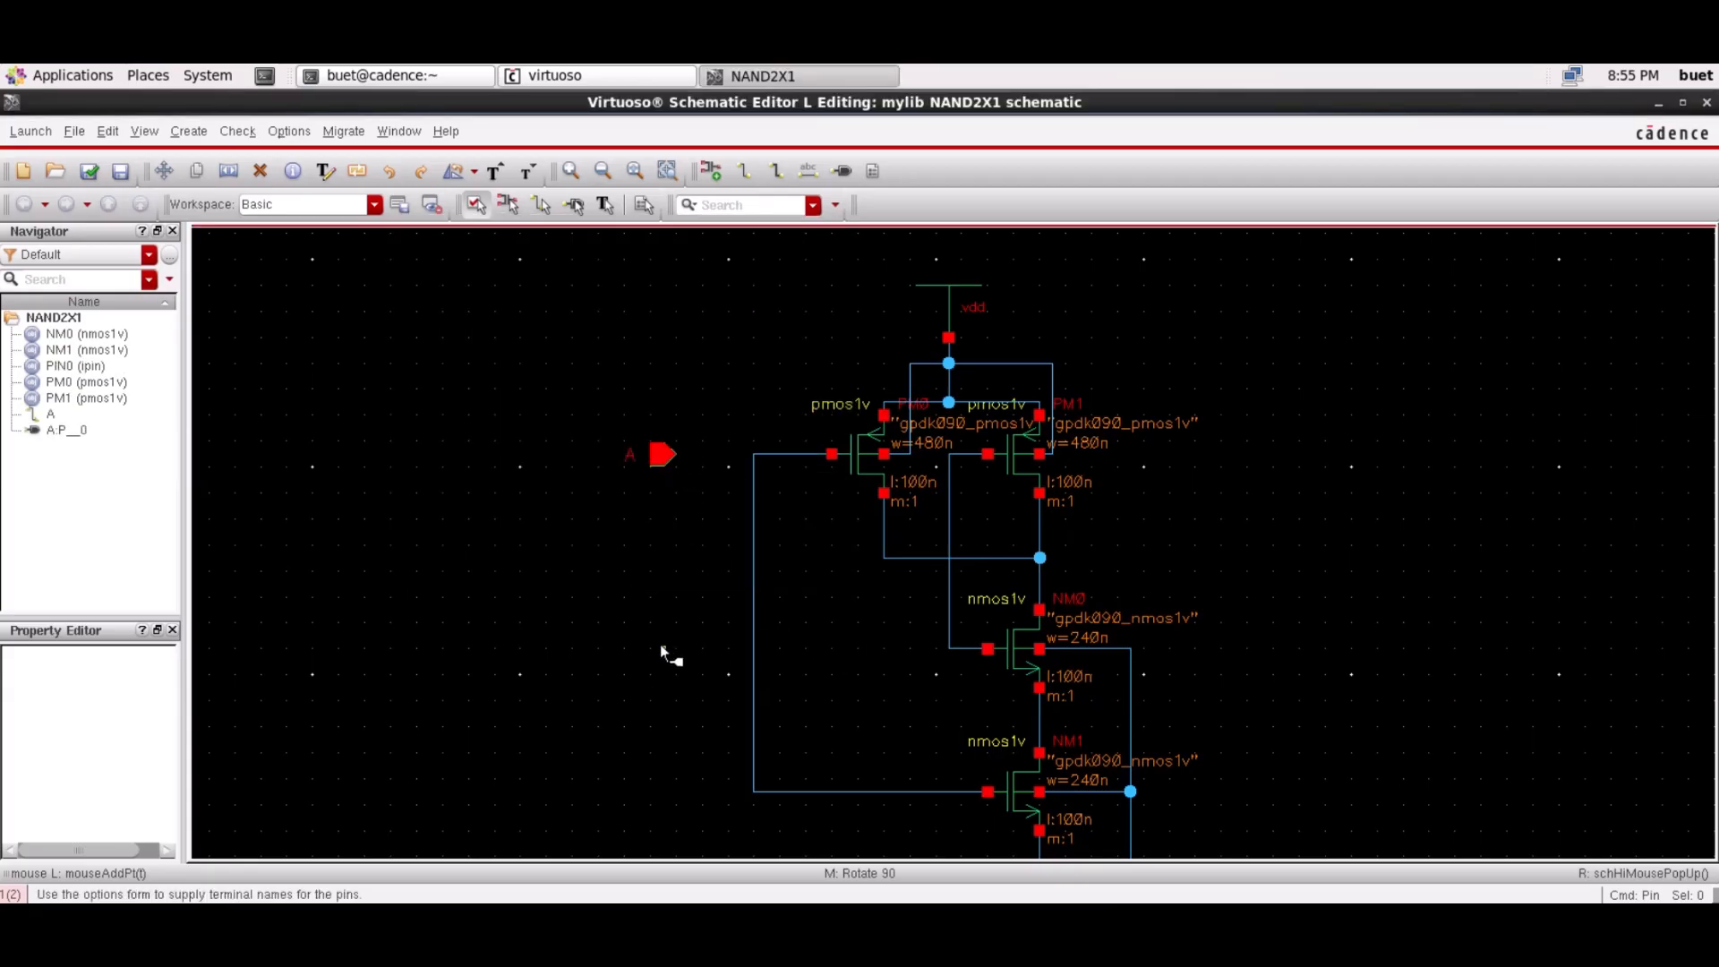
pyautogui.click(188, 131)
pyautogui.click(235, 307)
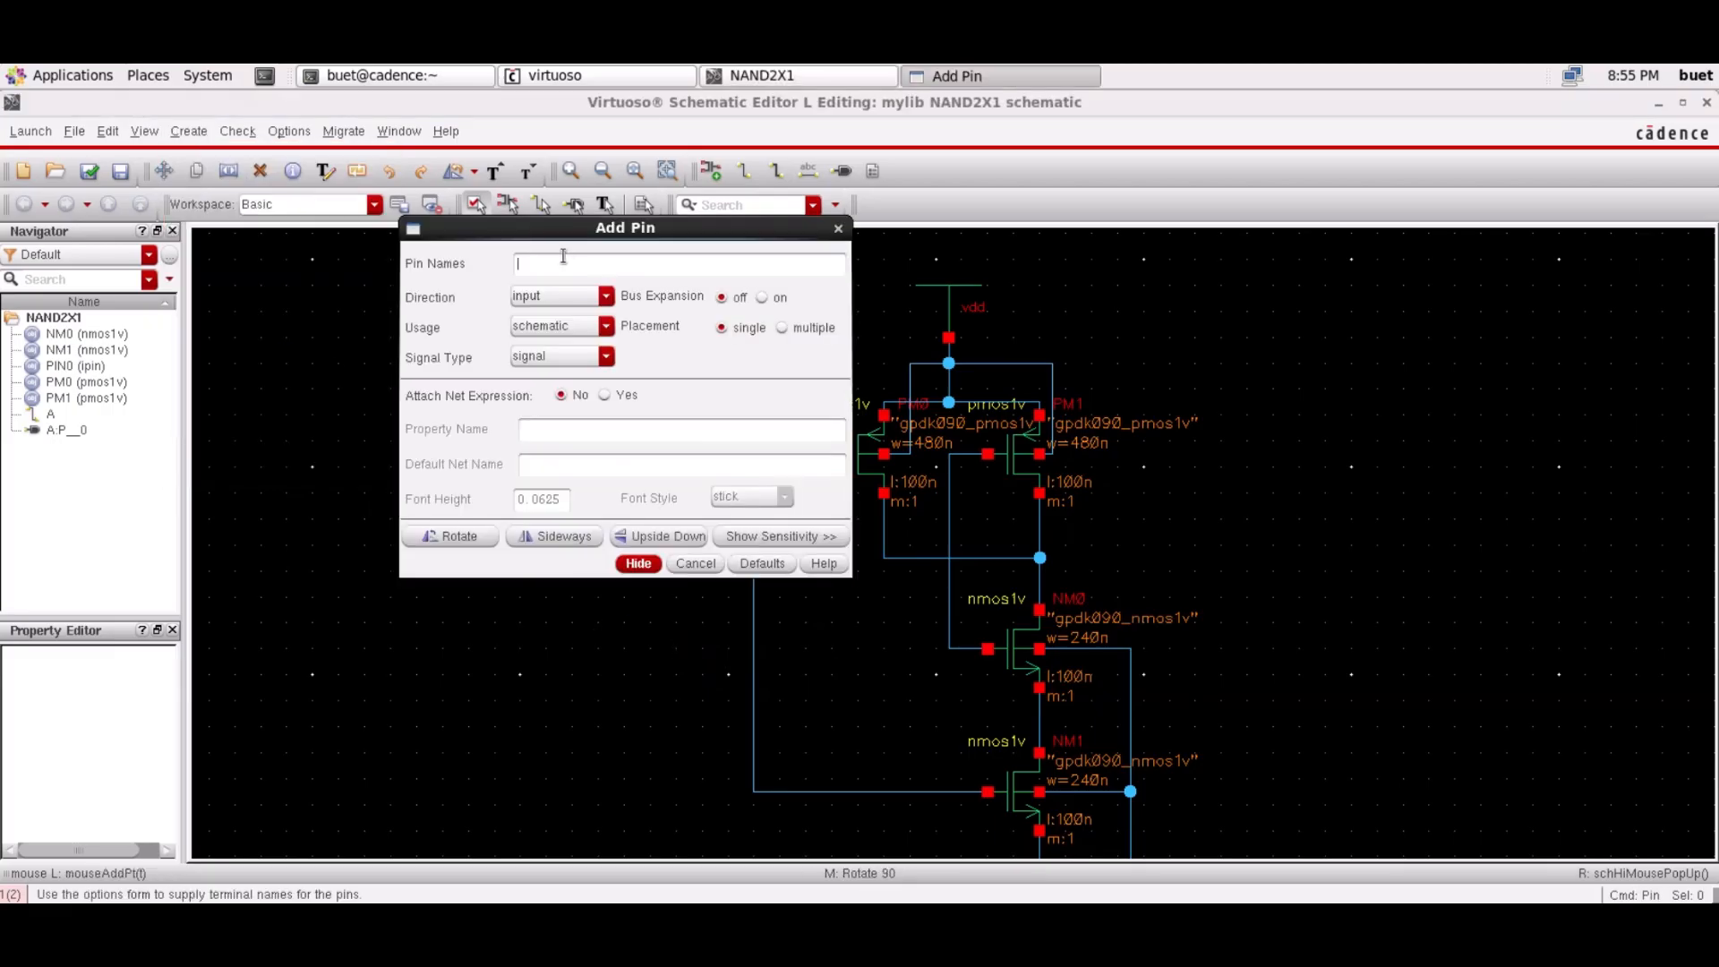
pyautogui.click(638, 563)
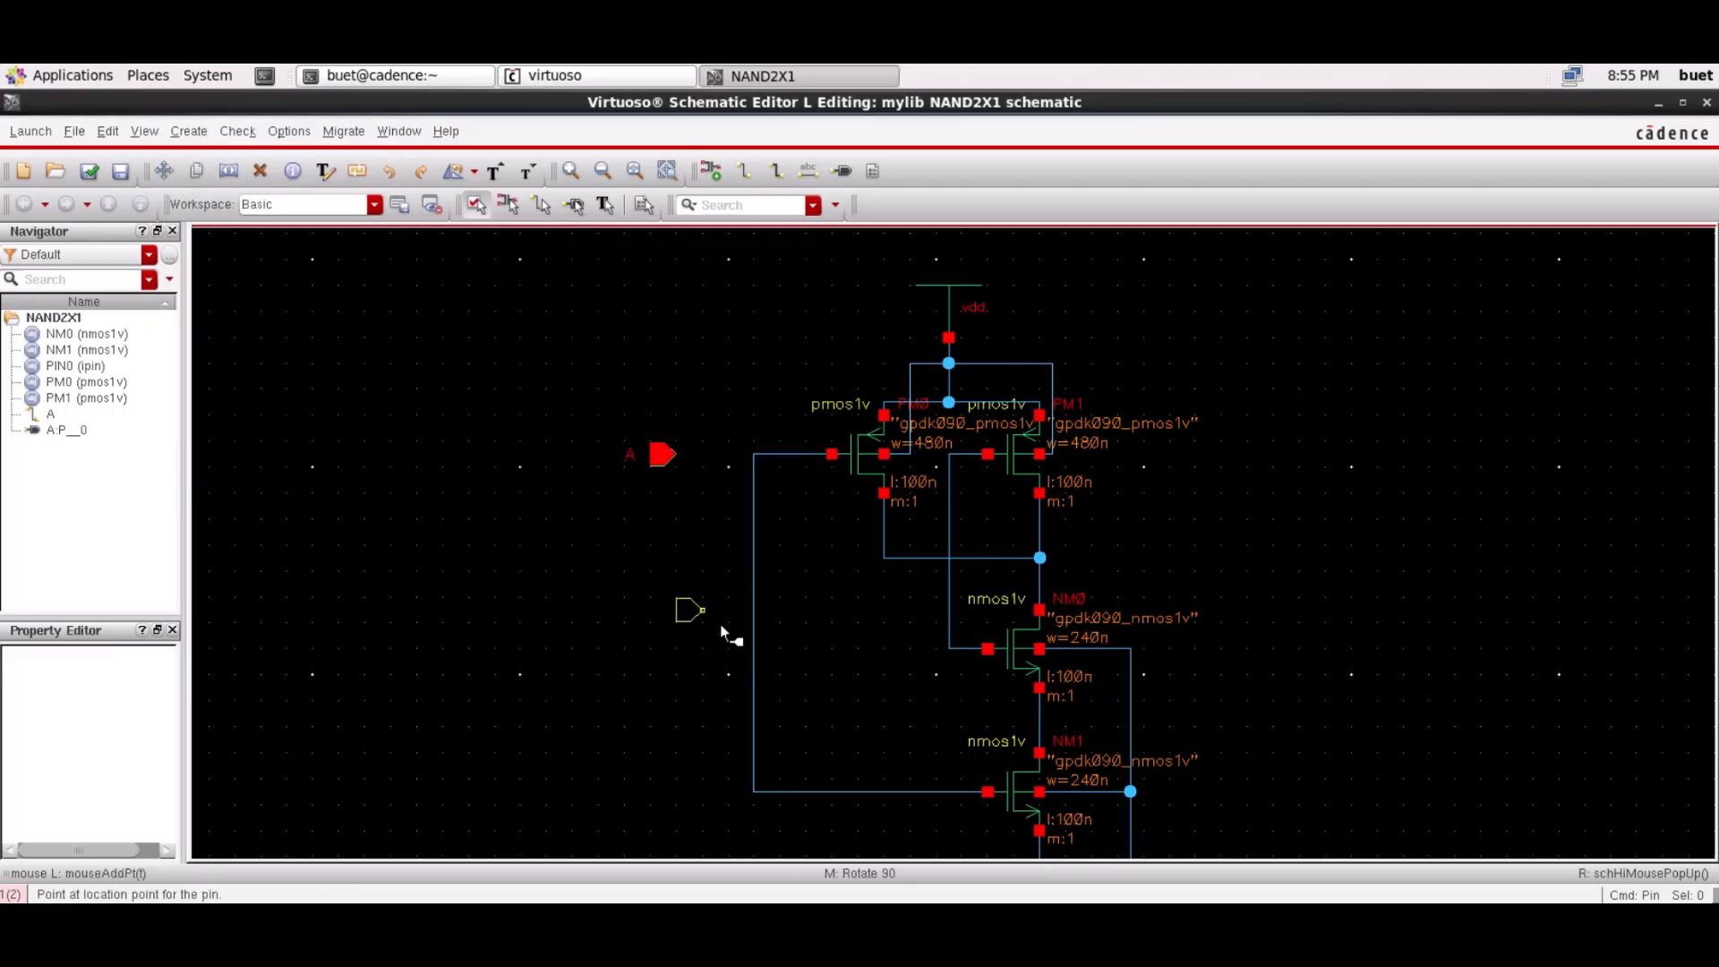
pyautogui.click(673, 647)
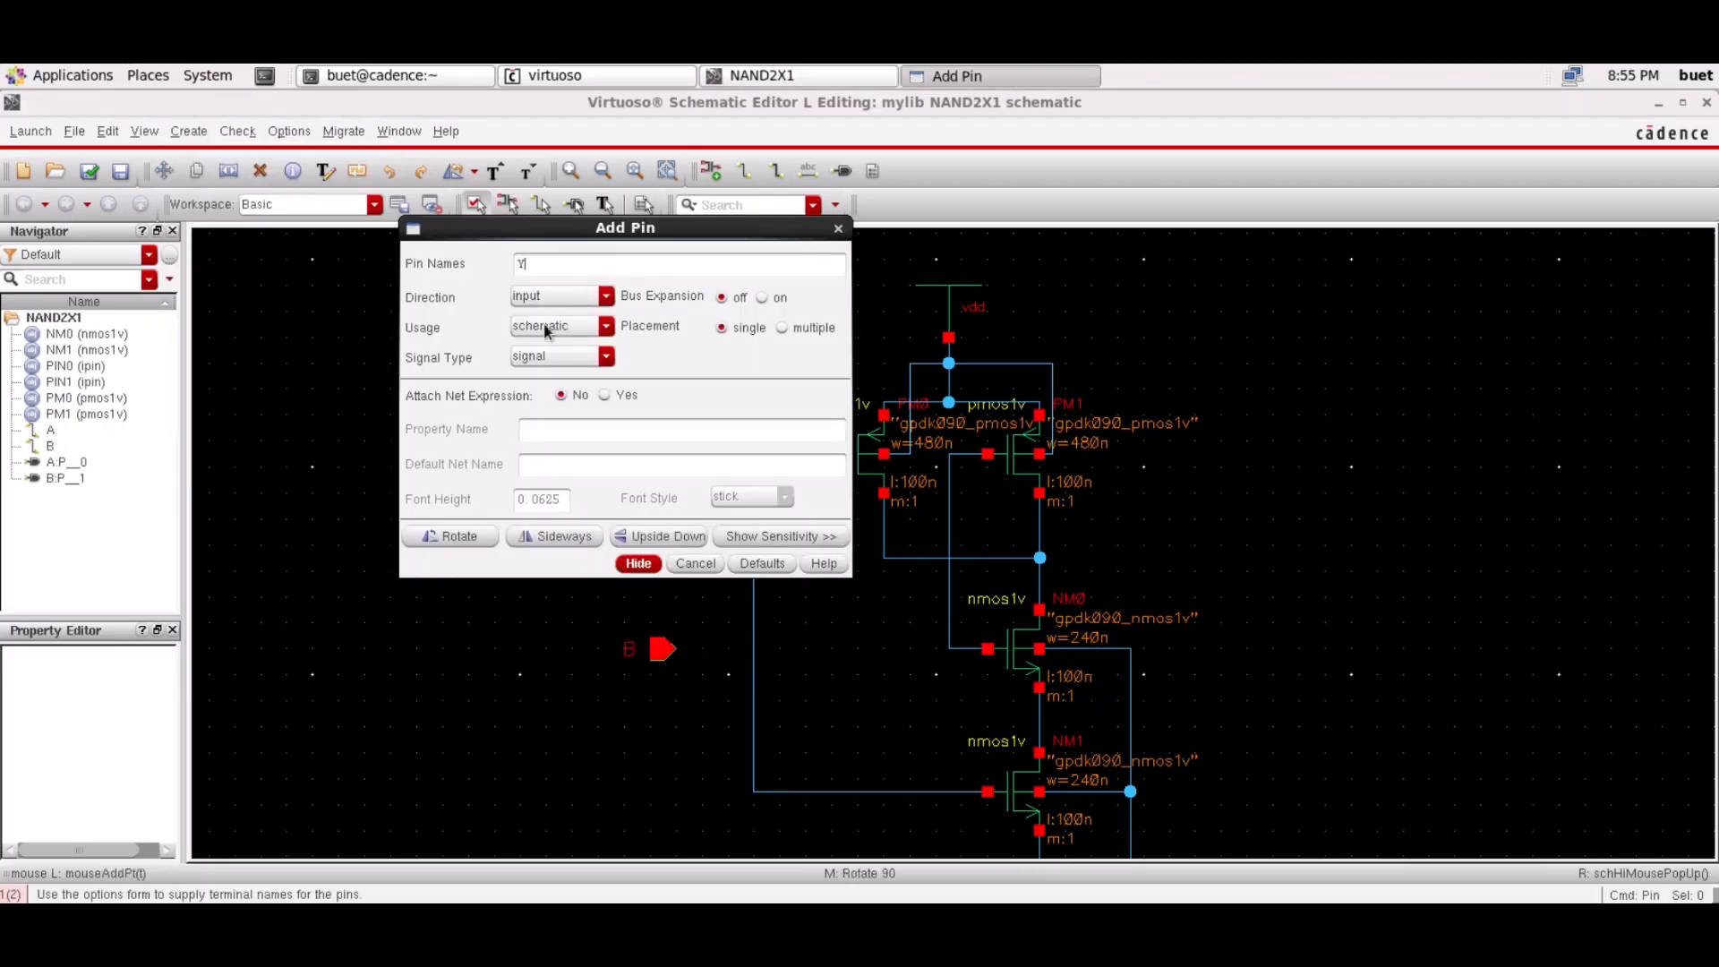
# Place output pin Y to the right of the output node
pyautogui.click(578, 298)
pyautogui.click(563, 328)
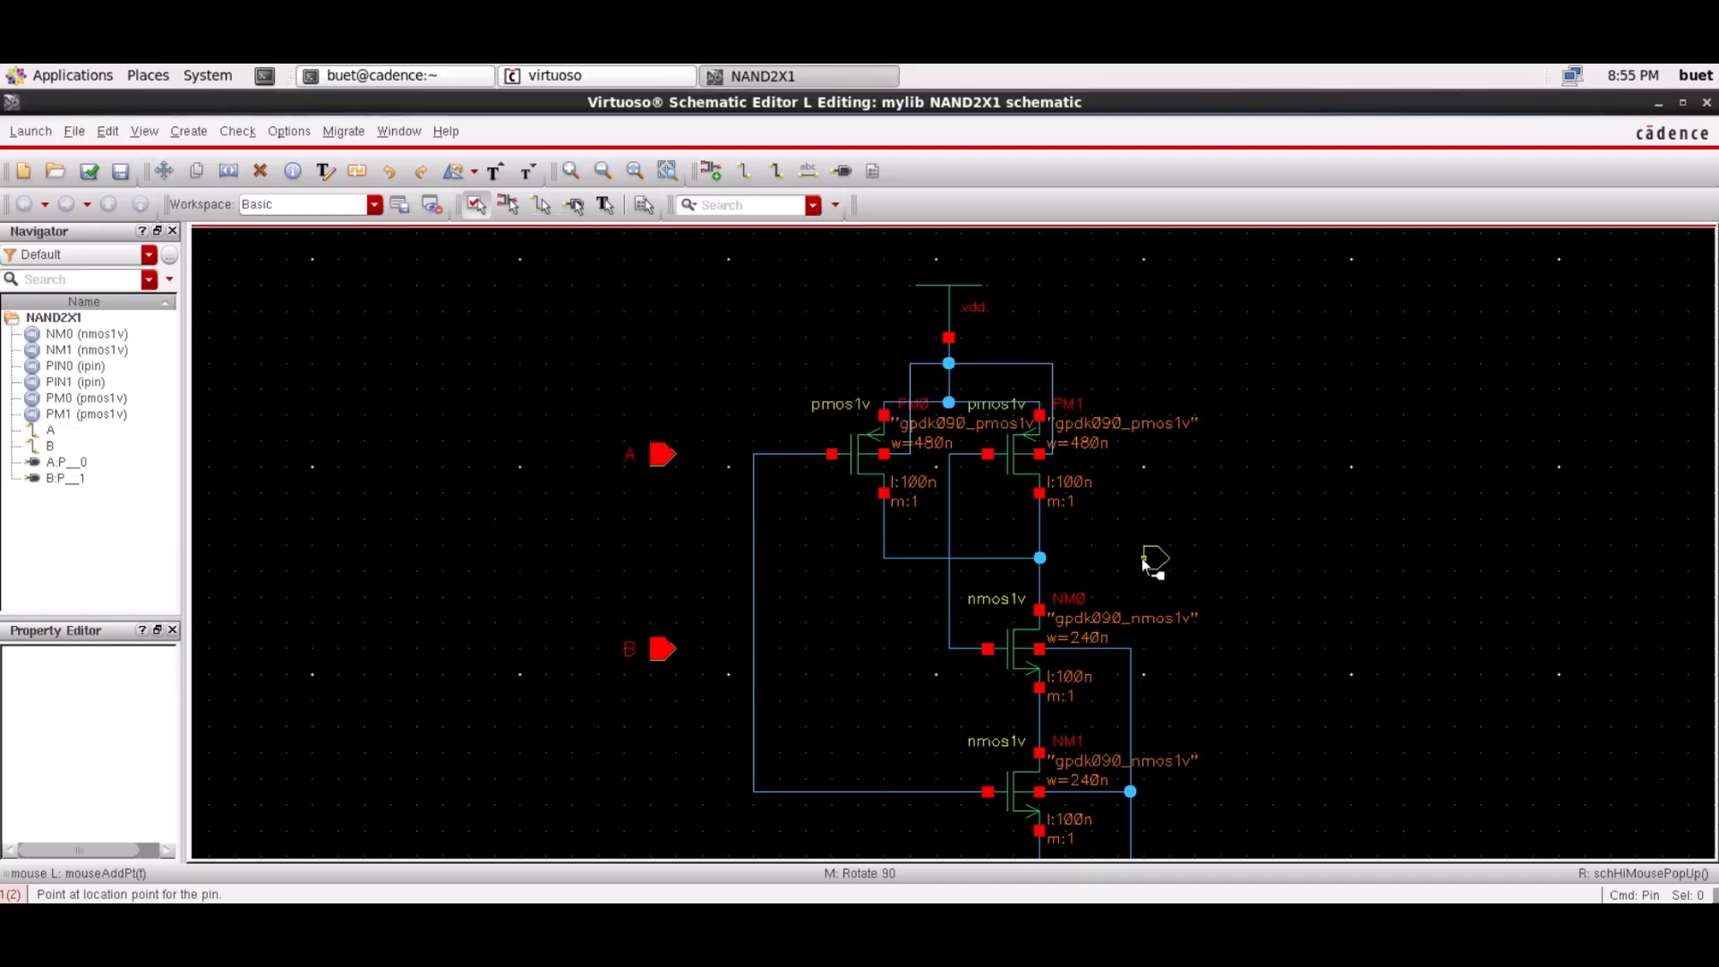
pyautogui.click(1118, 557)
# Wire pin A to the shared gate net and begin a wire from pin B
pyautogui.press('w')
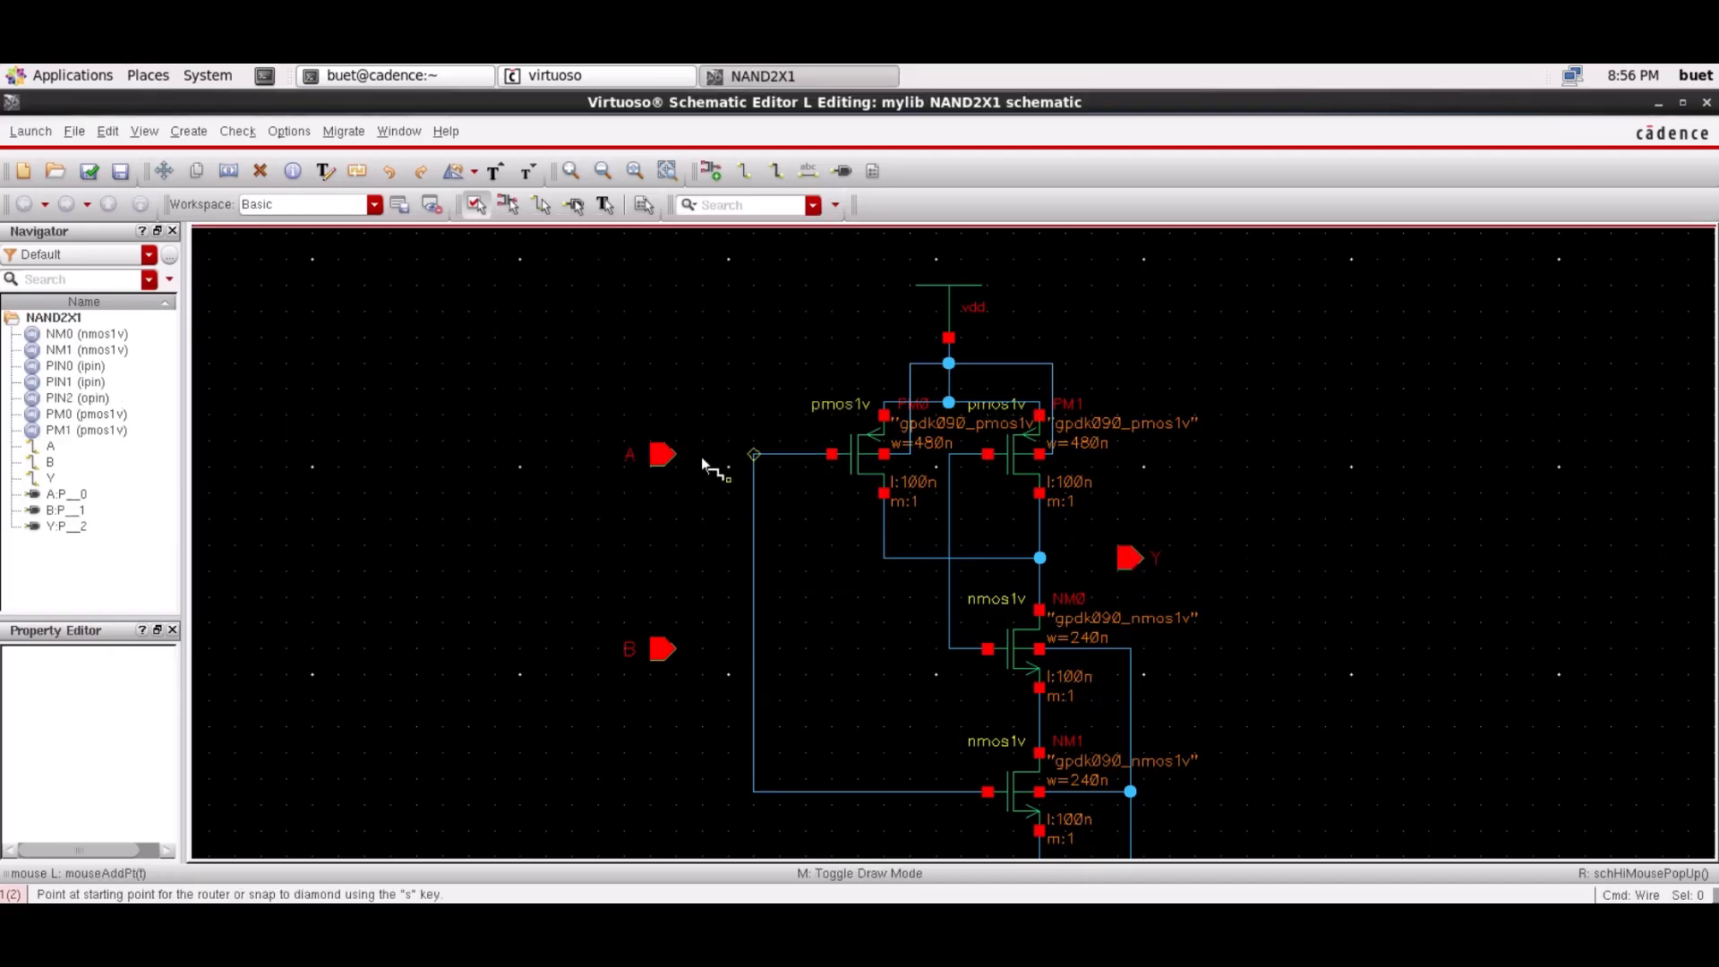
pyautogui.click(673, 455)
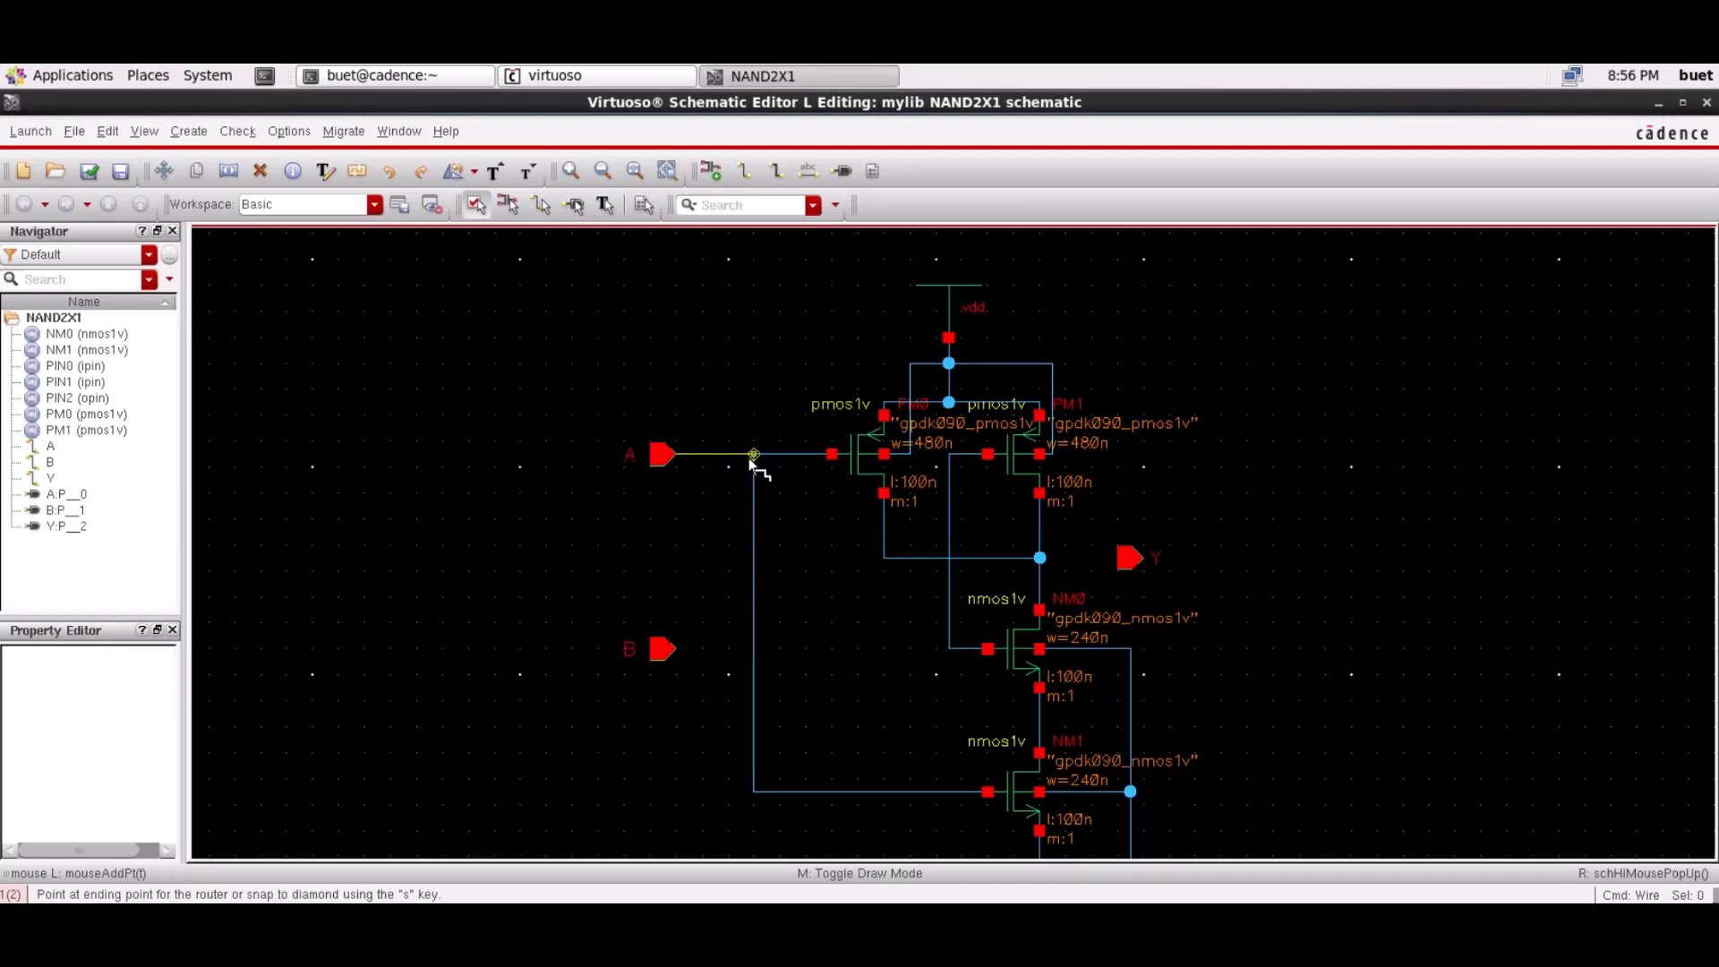
pyautogui.click(754, 454)
pyautogui.click(674, 649)
# Connect pin B to NM0's gate net and the output node to pin Y
pyautogui.click(949, 648)
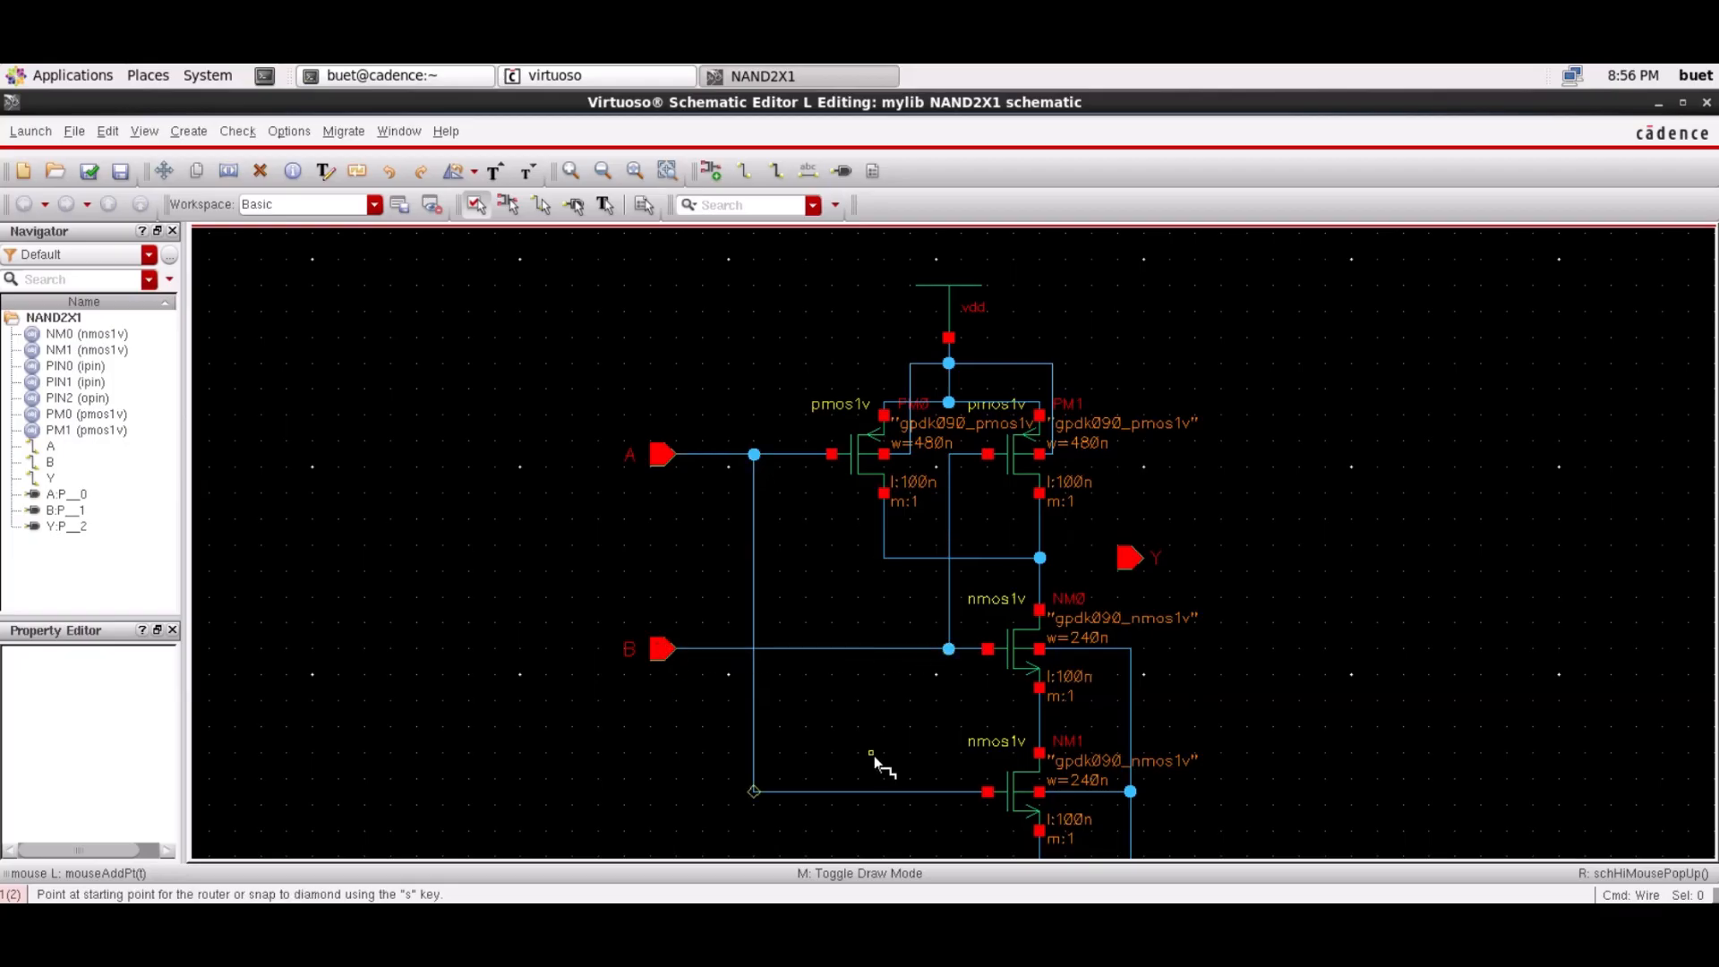
pyautogui.click(1039, 557)
pyautogui.click(1121, 557)
pyautogui.press('Escape')
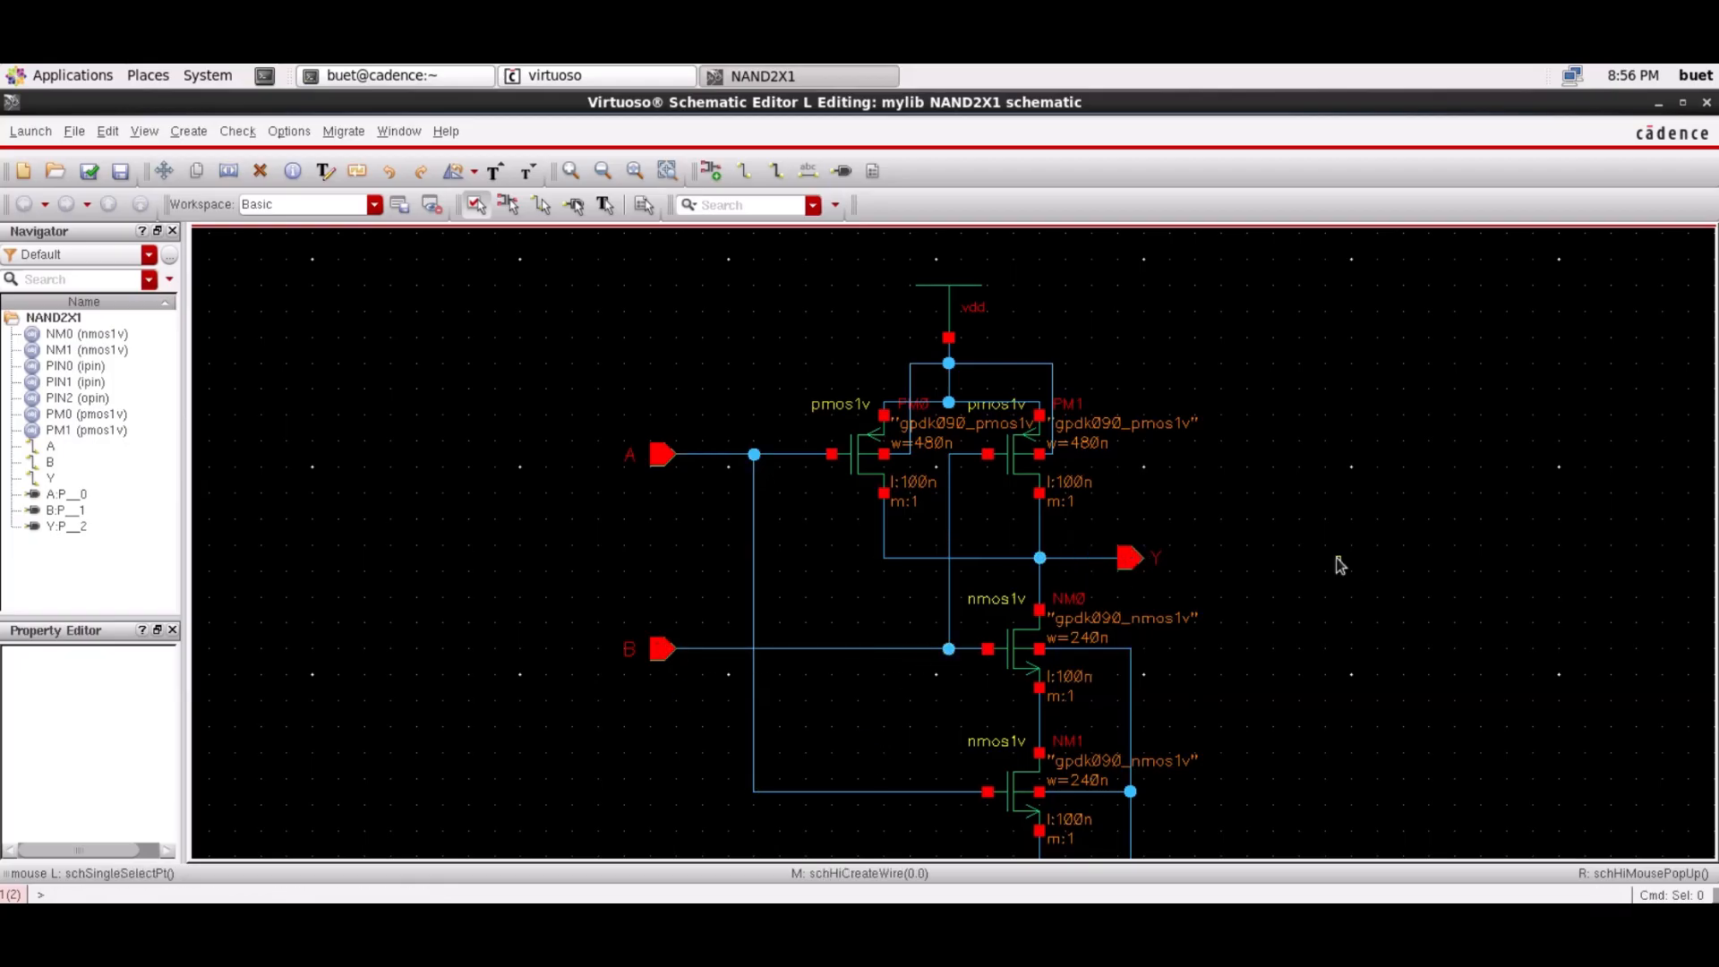
# Fit the circuit in view and launch ADE L for NAND2X1
pyautogui.click(638, 175)
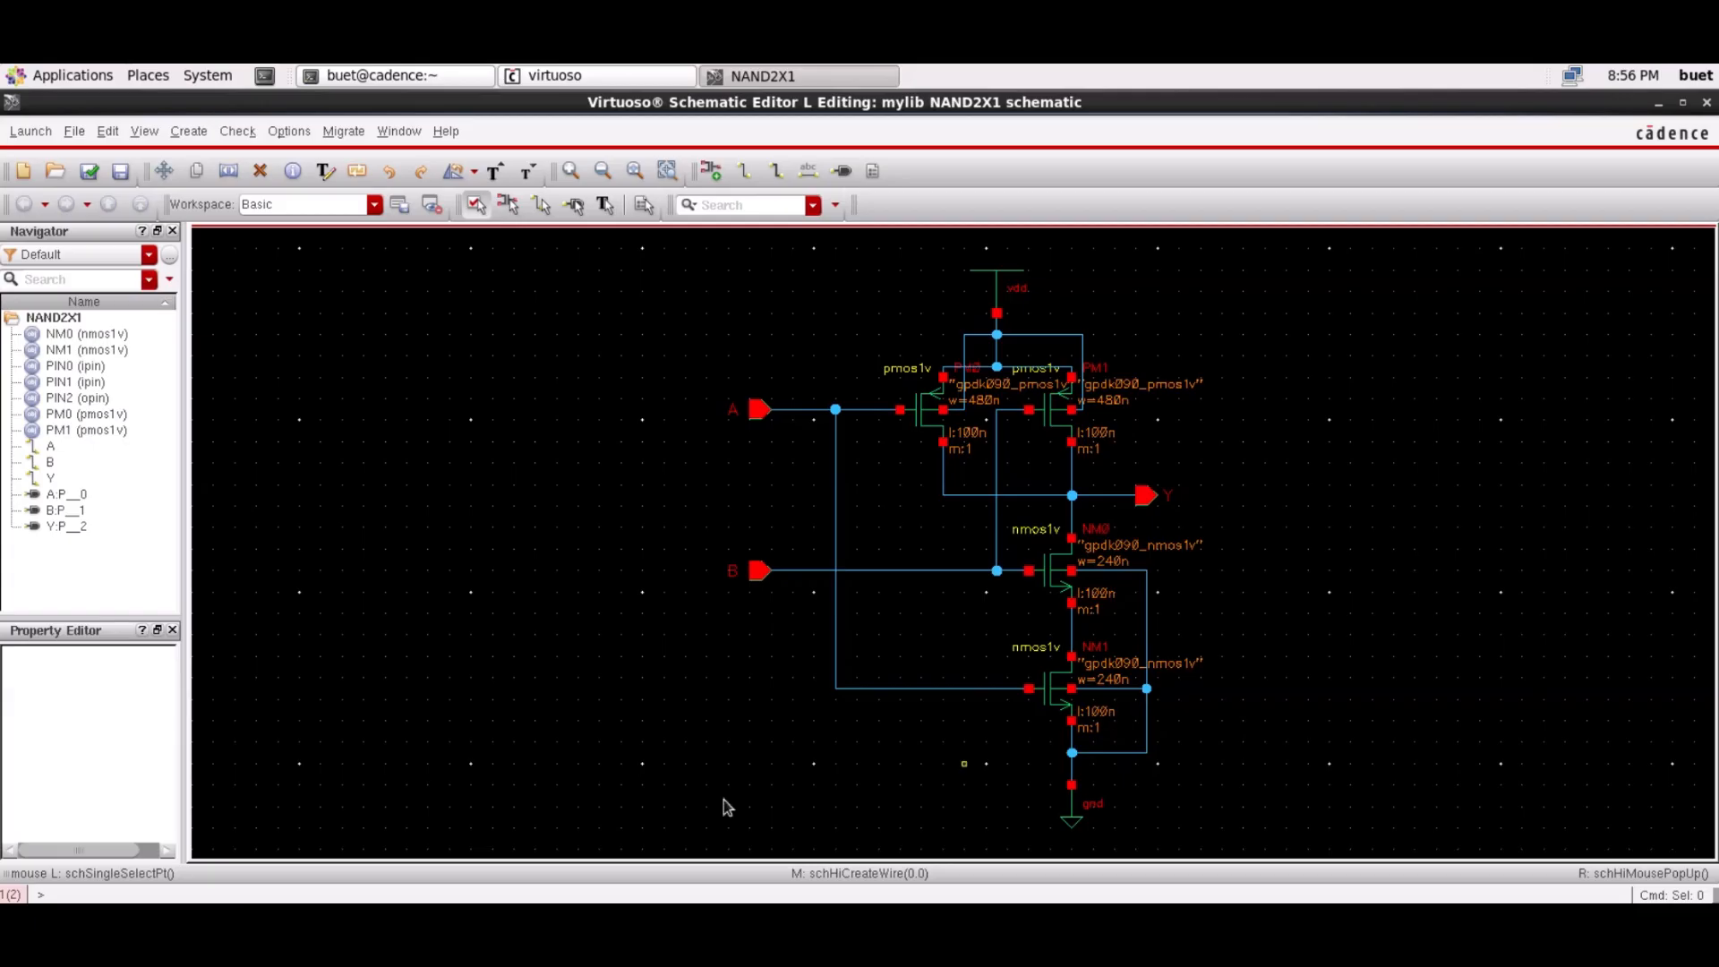
pyautogui.click(31, 132)
pyautogui.click(33, 166)
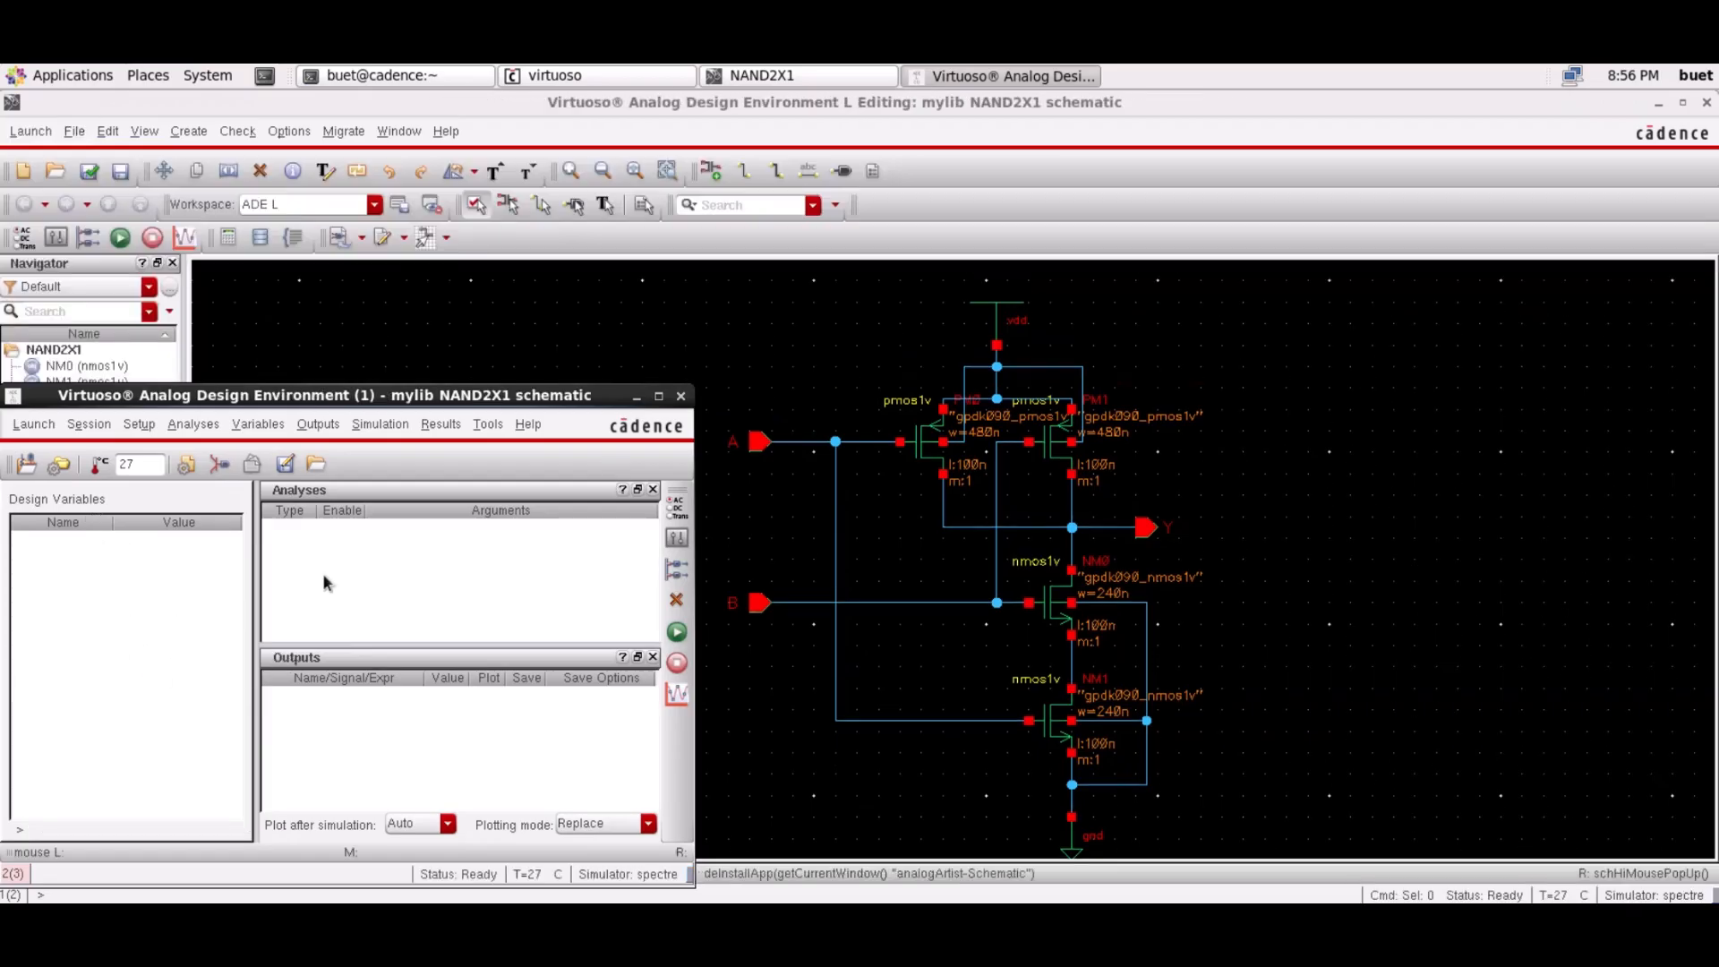
# Close ADE, Check and Save NAND2X1 (0 errors, 2 warnings), then relaunch ADE L
pyautogui.click(681, 396)
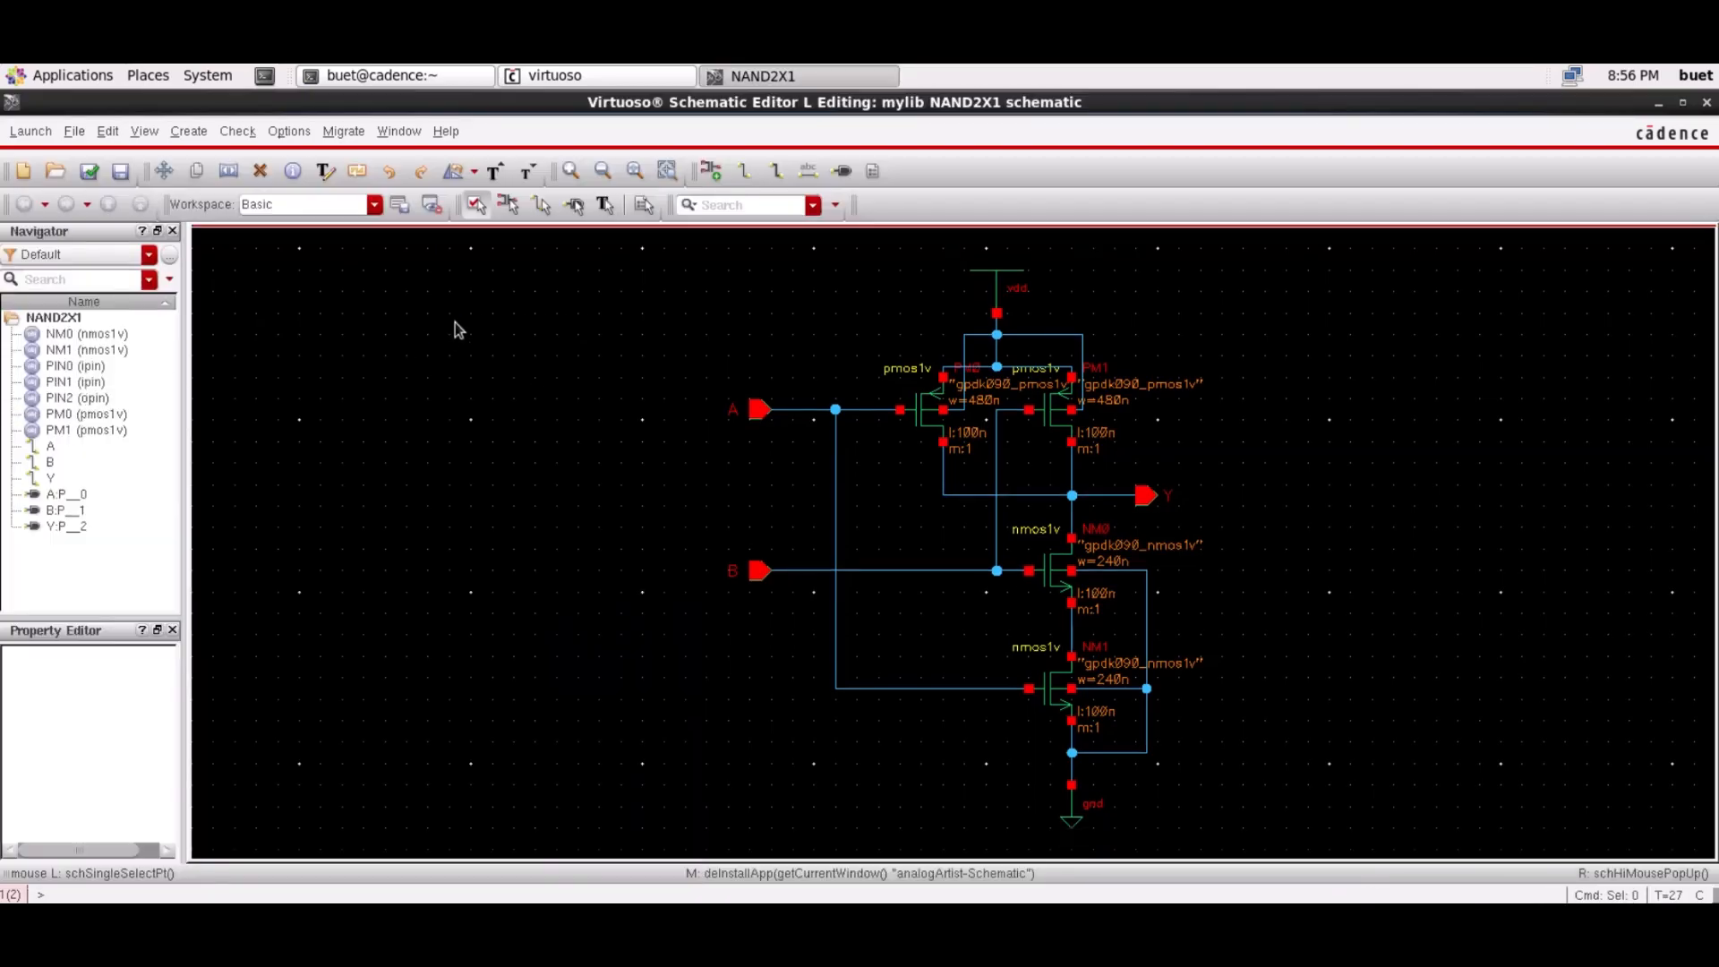
pyautogui.click(77, 173)
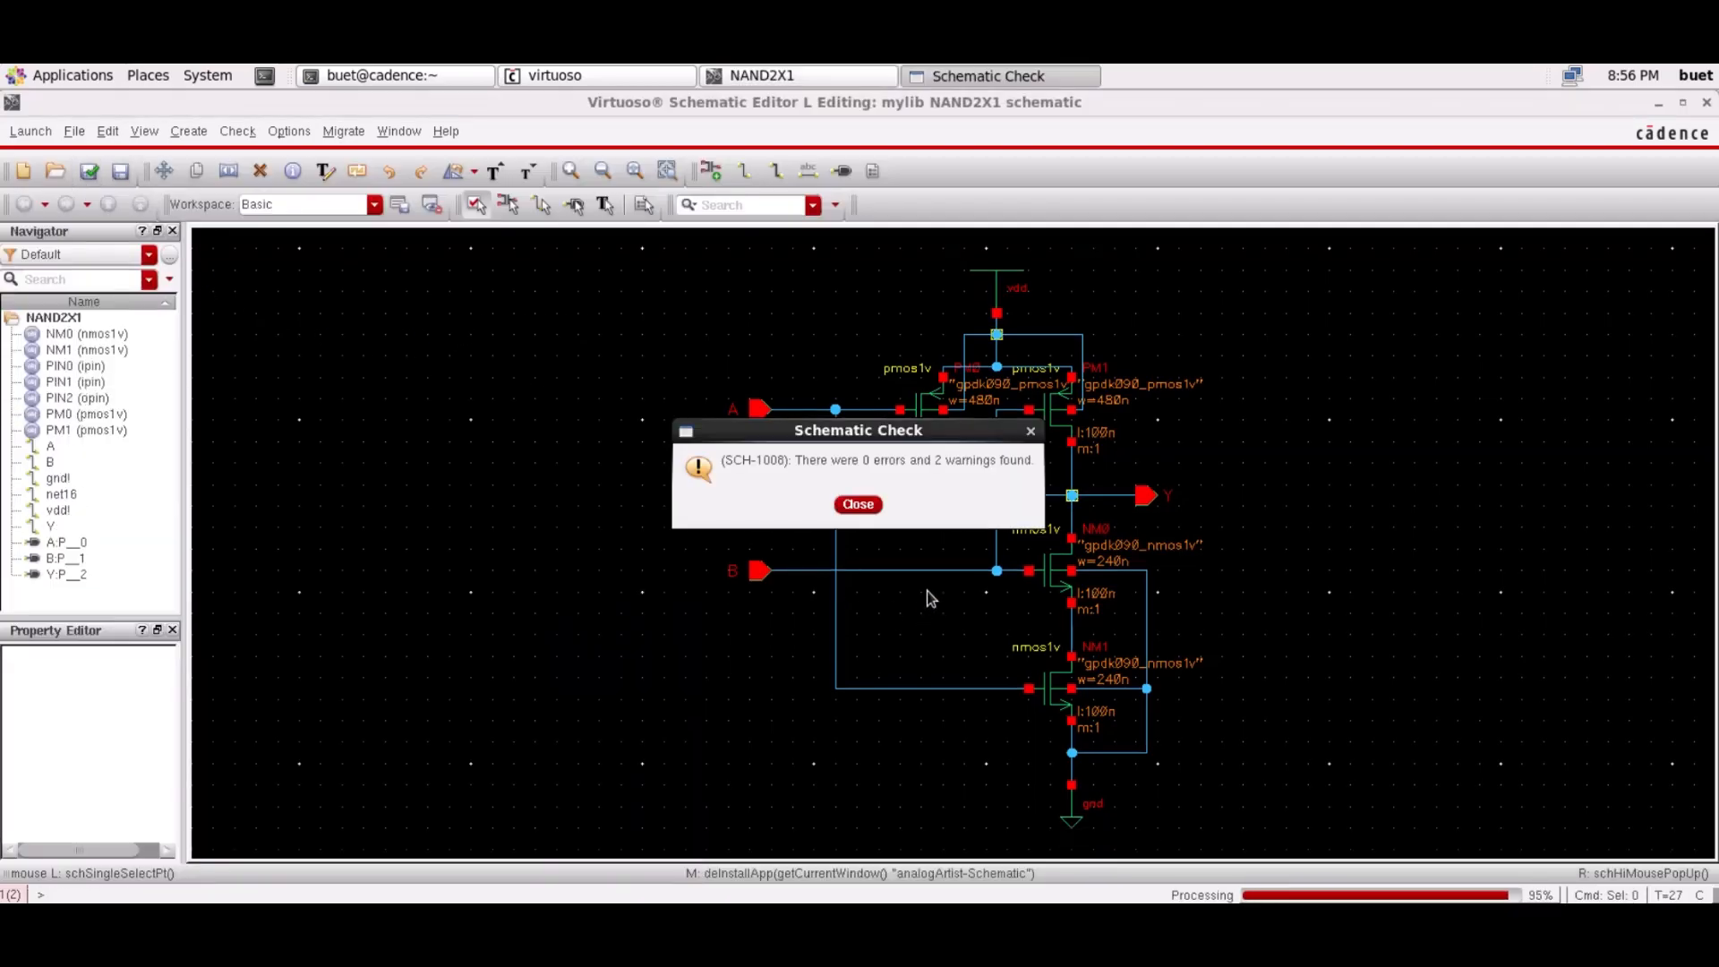
pyautogui.click(857, 504)
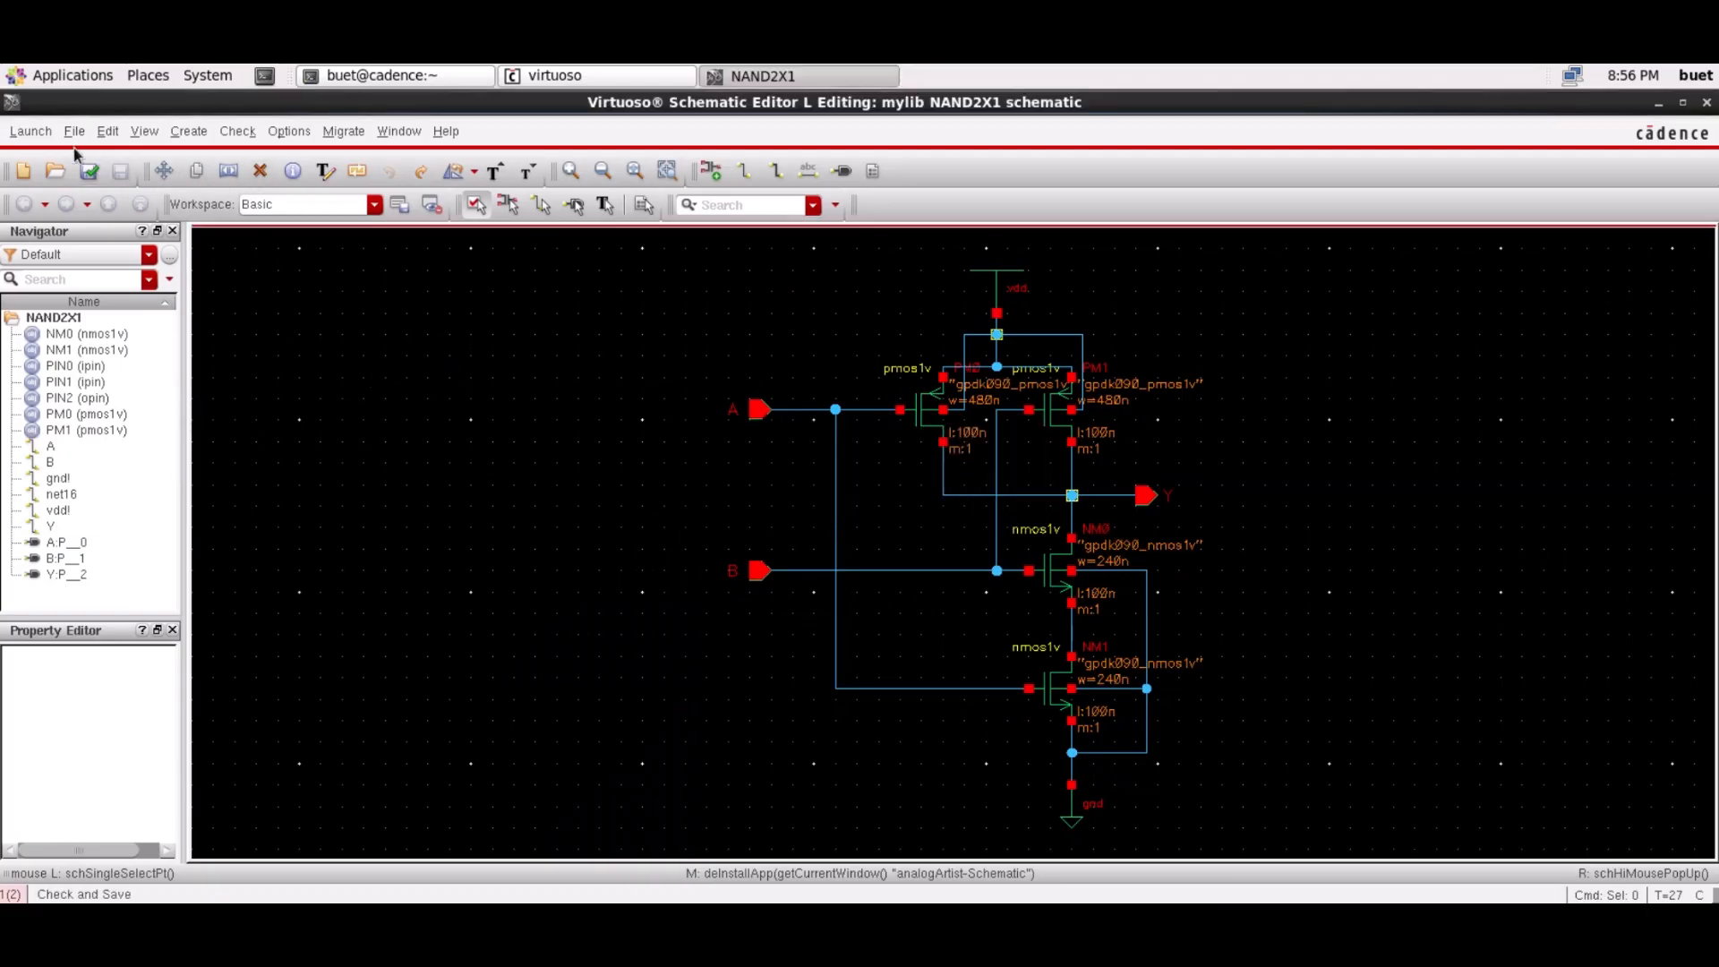
pyautogui.click(39, 135)
pyautogui.click(39, 163)
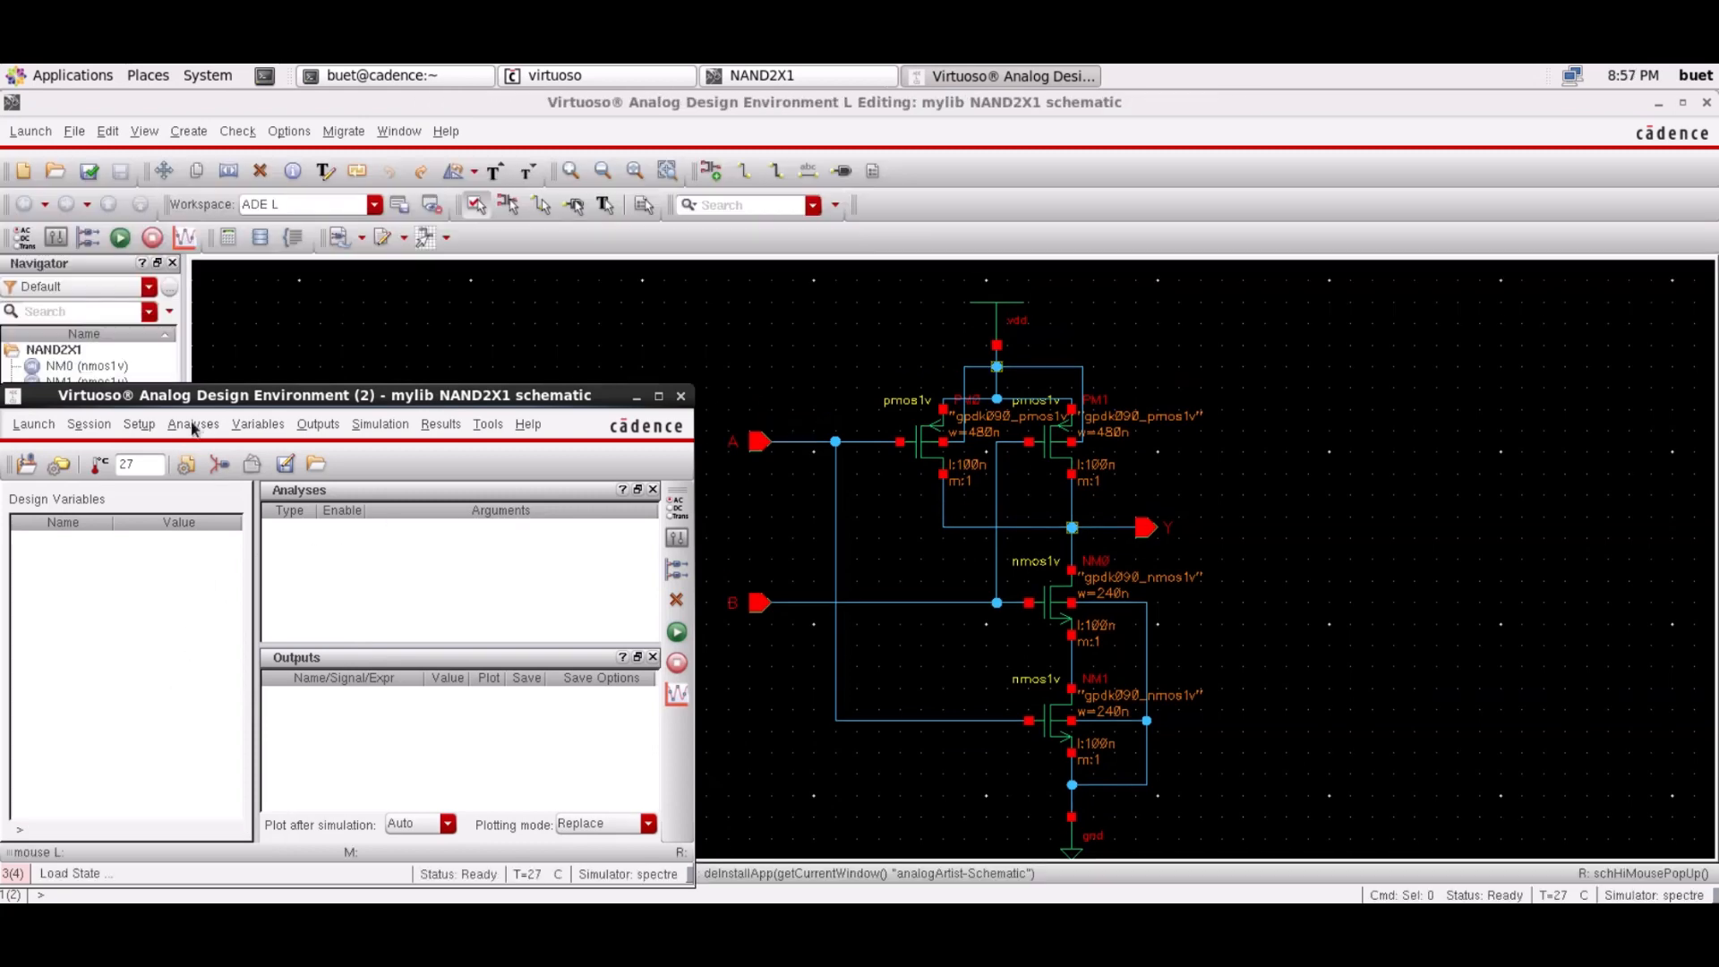
# Replace the model file with gpdk090_mos.scs using section TT_s1v
pyautogui.click(139, 425)
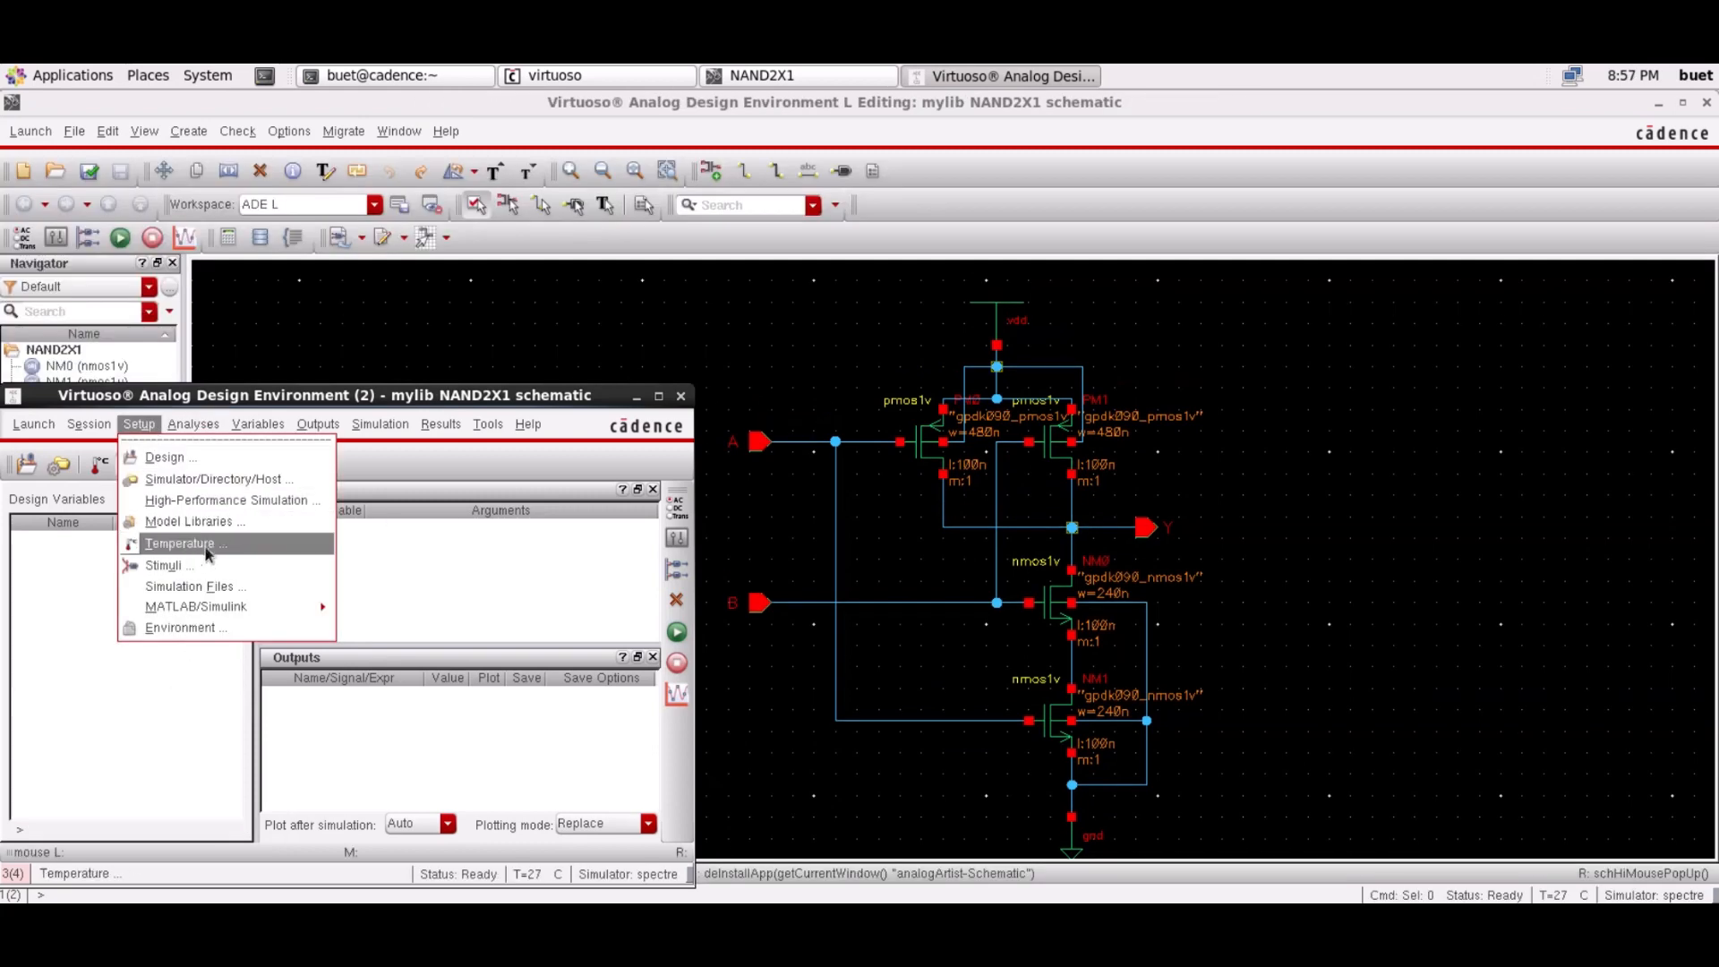
pyautogui.click(188, 521)
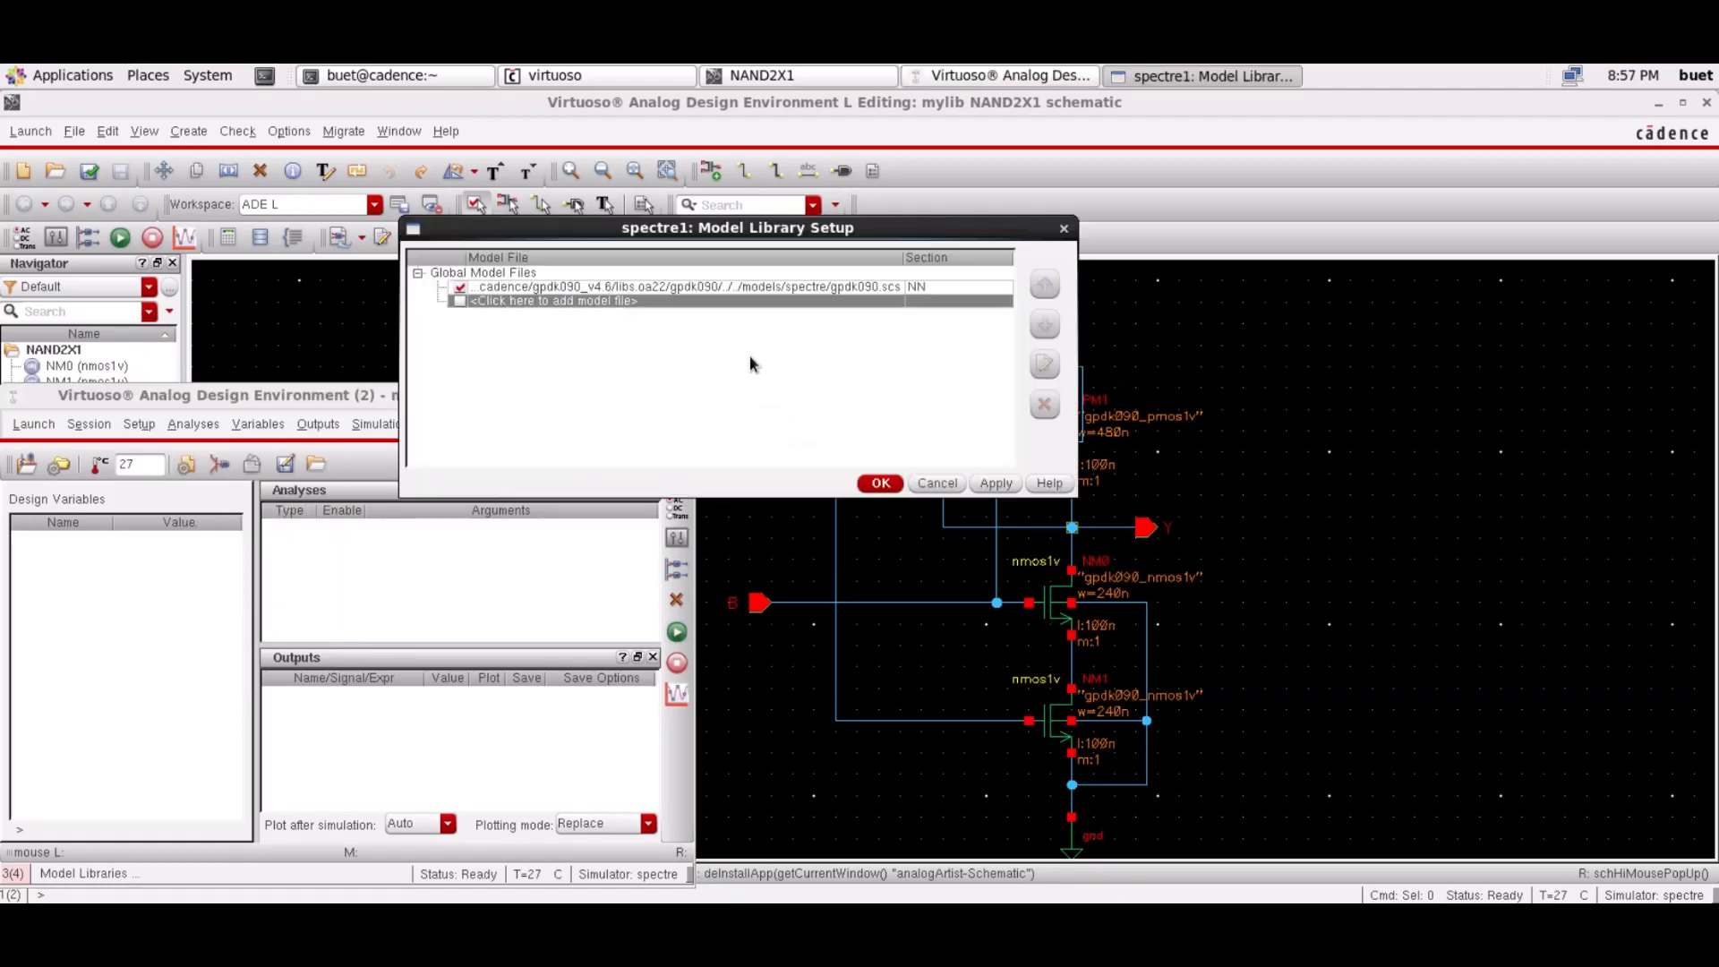
pyautogui.click(795, 288)
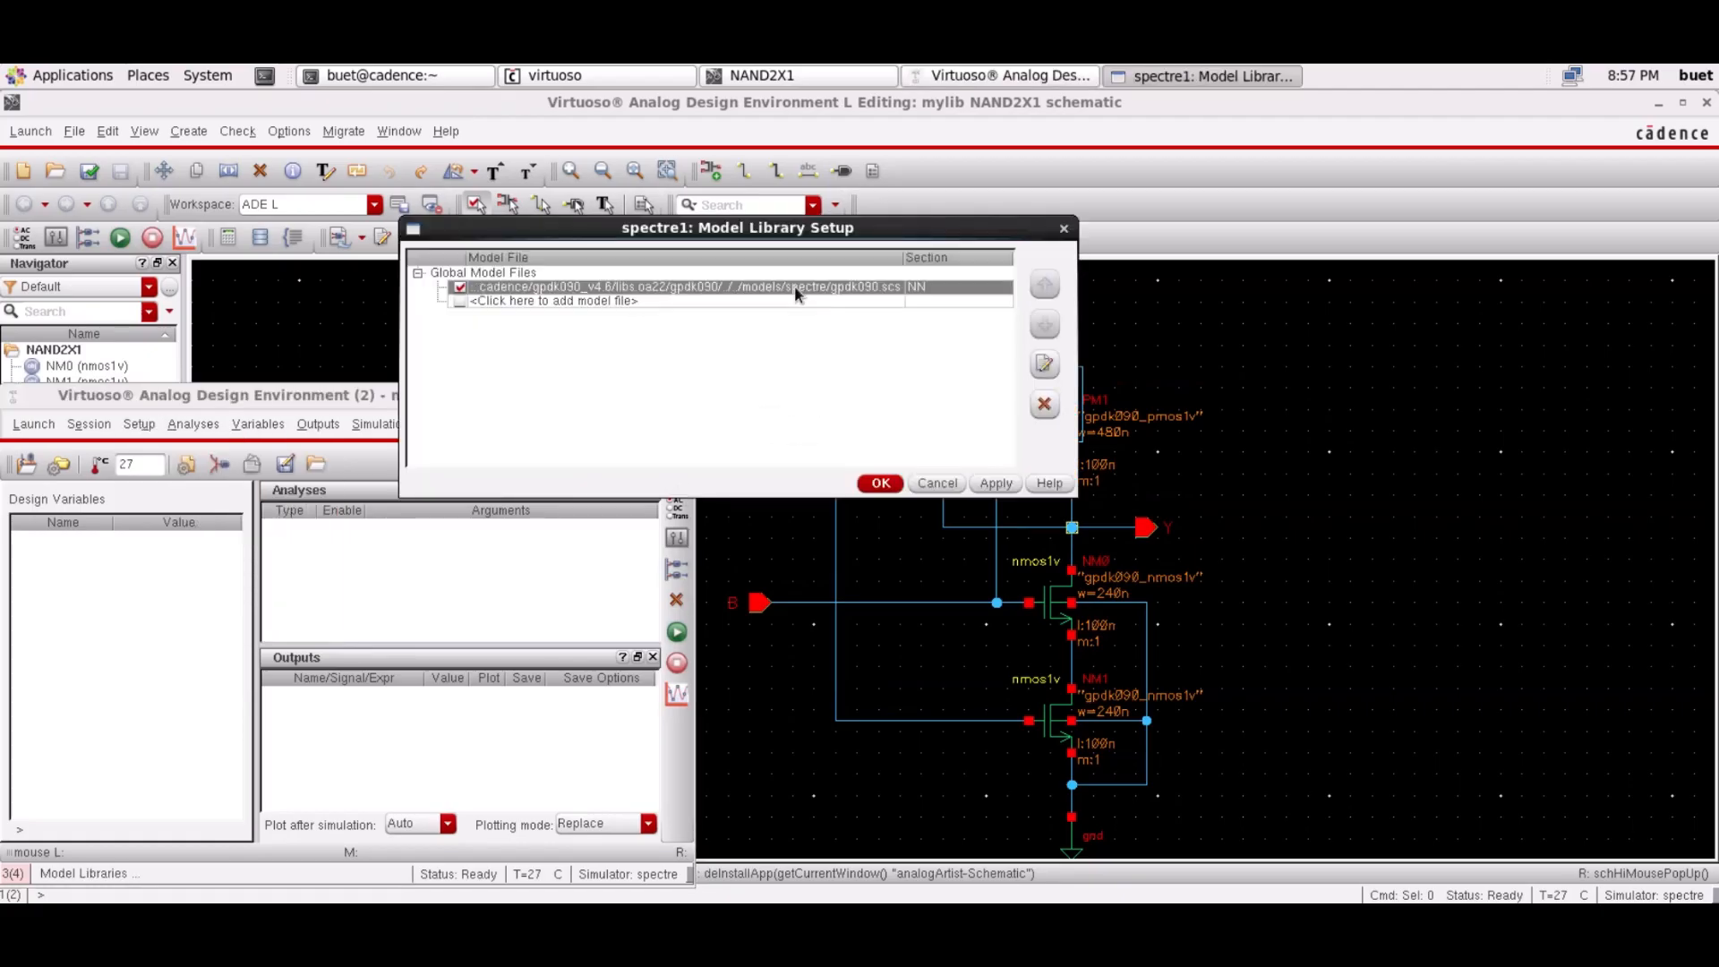
pyautogui.click(882, 291)
pyautogui.click(893, 287)
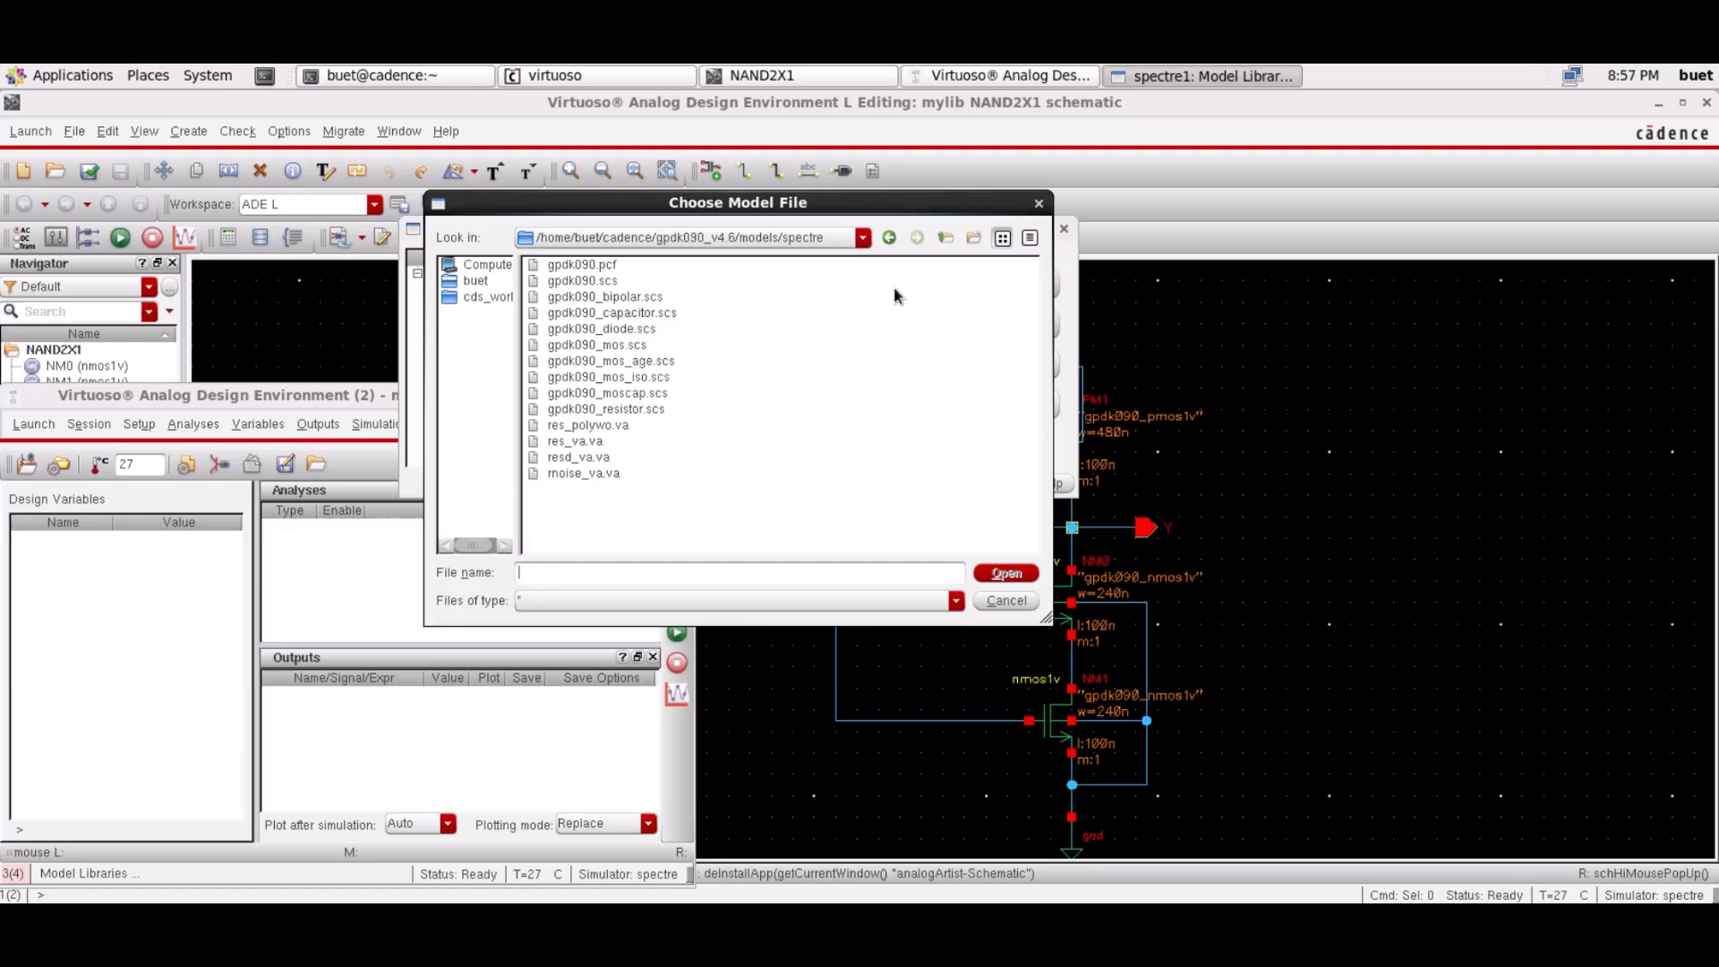
pyautogui.click(625, 346)
pyautogui.click(1006, 574)
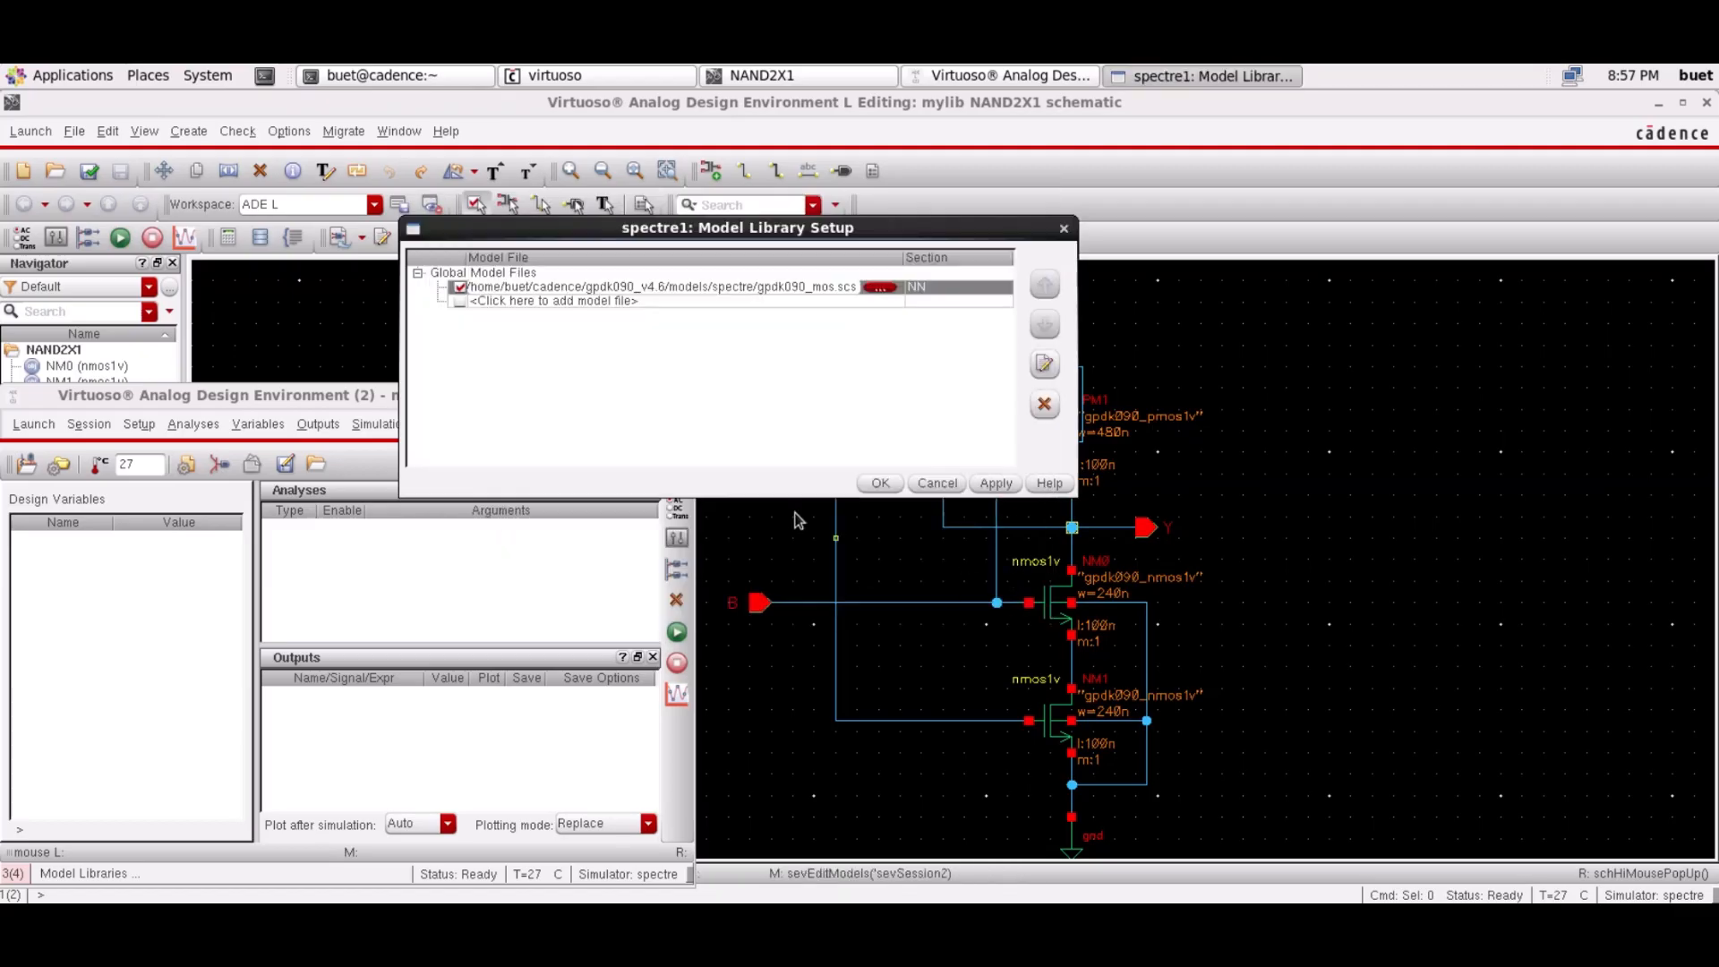
pyautogui.click(944, 289)
pyautogui.click(1005, 289)
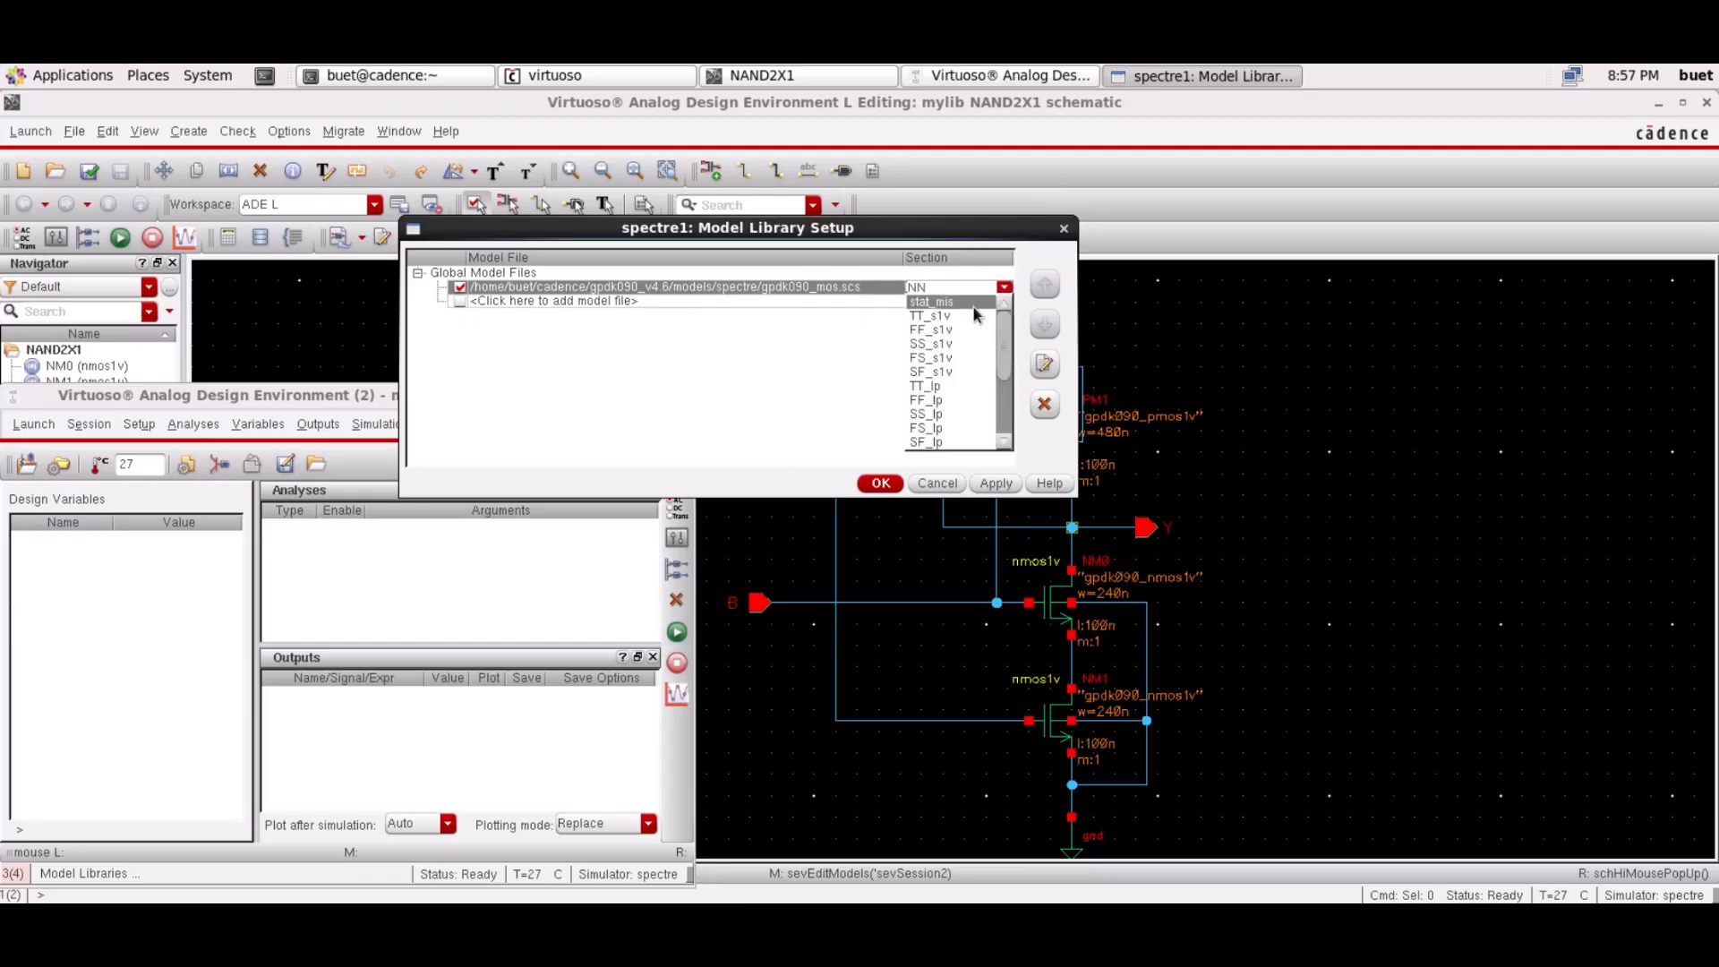
pyautogui.click(969, 314)
pyautogui.click(880, 484)
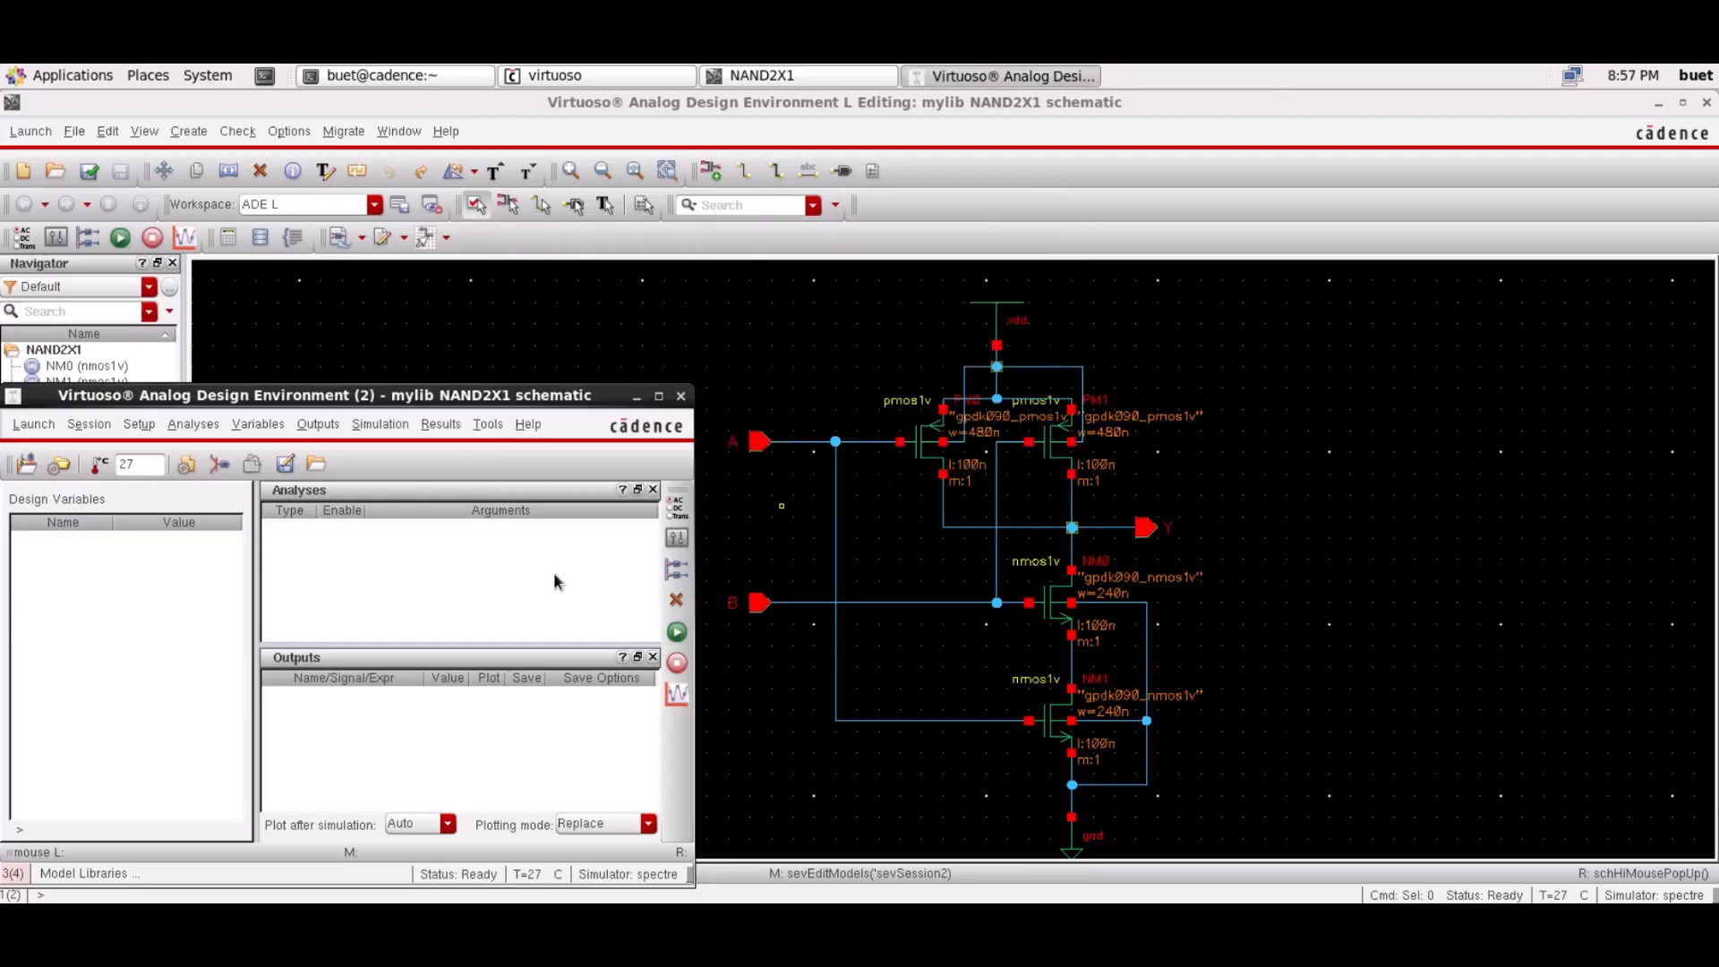
pyautogui.click(139, 424)
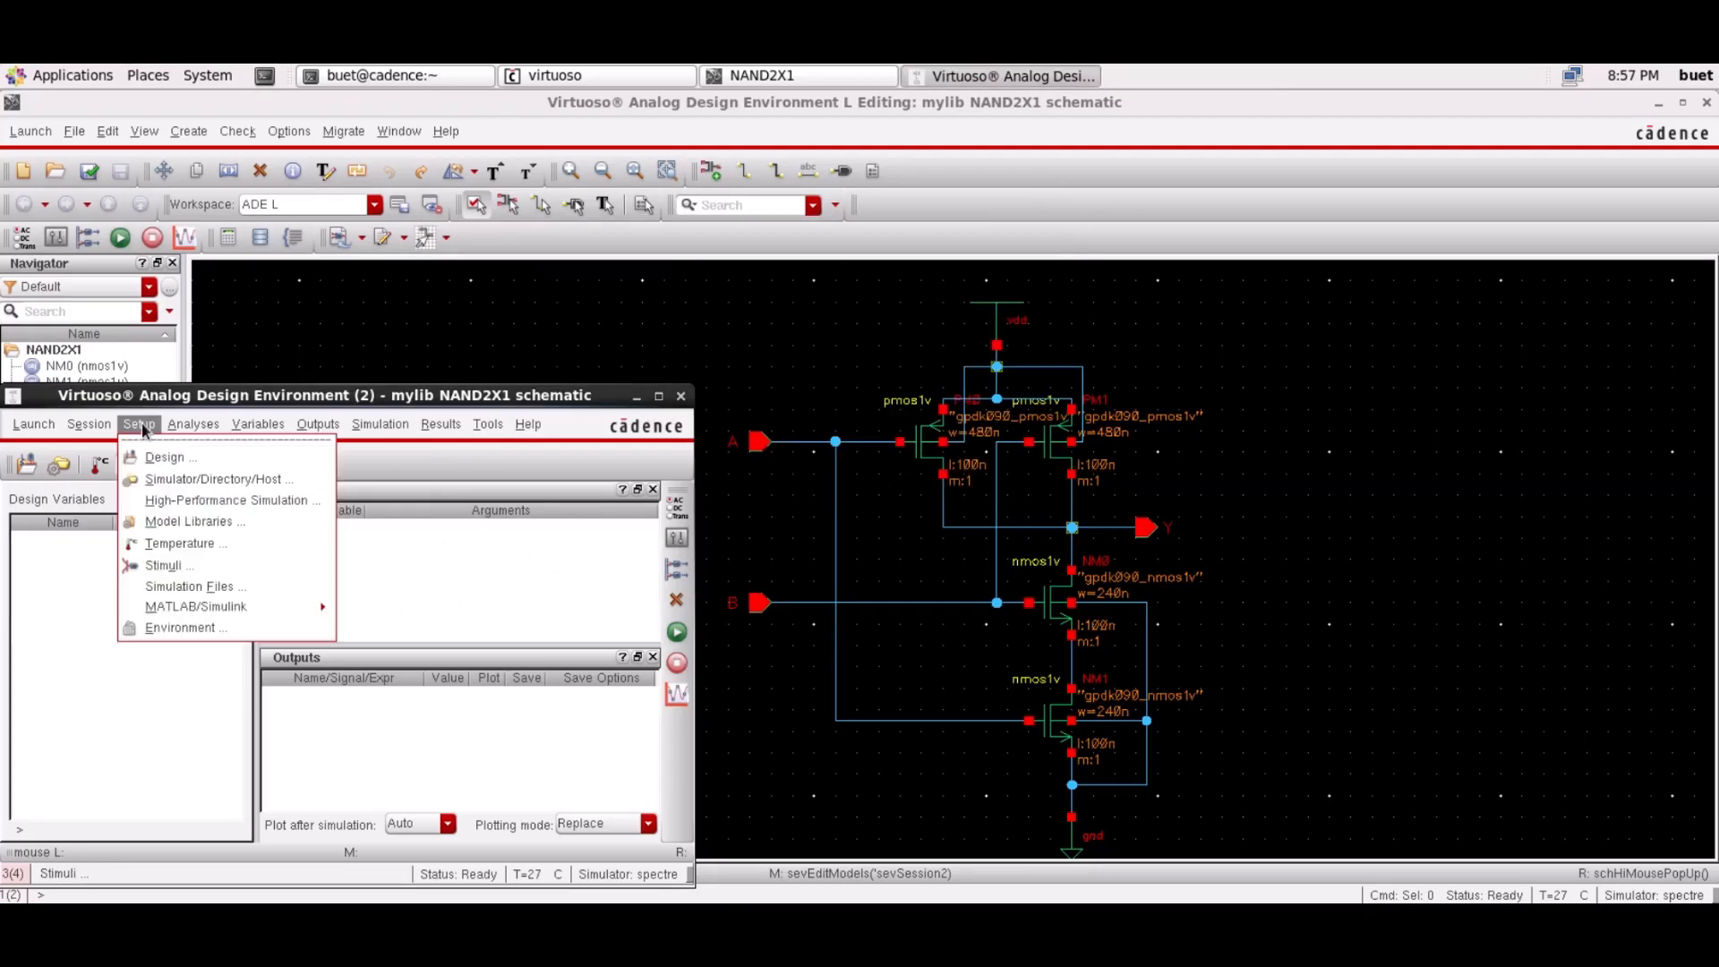
# Make the vdd! global source a 1.2 V DC voltage and apply it
pyautogui.click(170, 566)
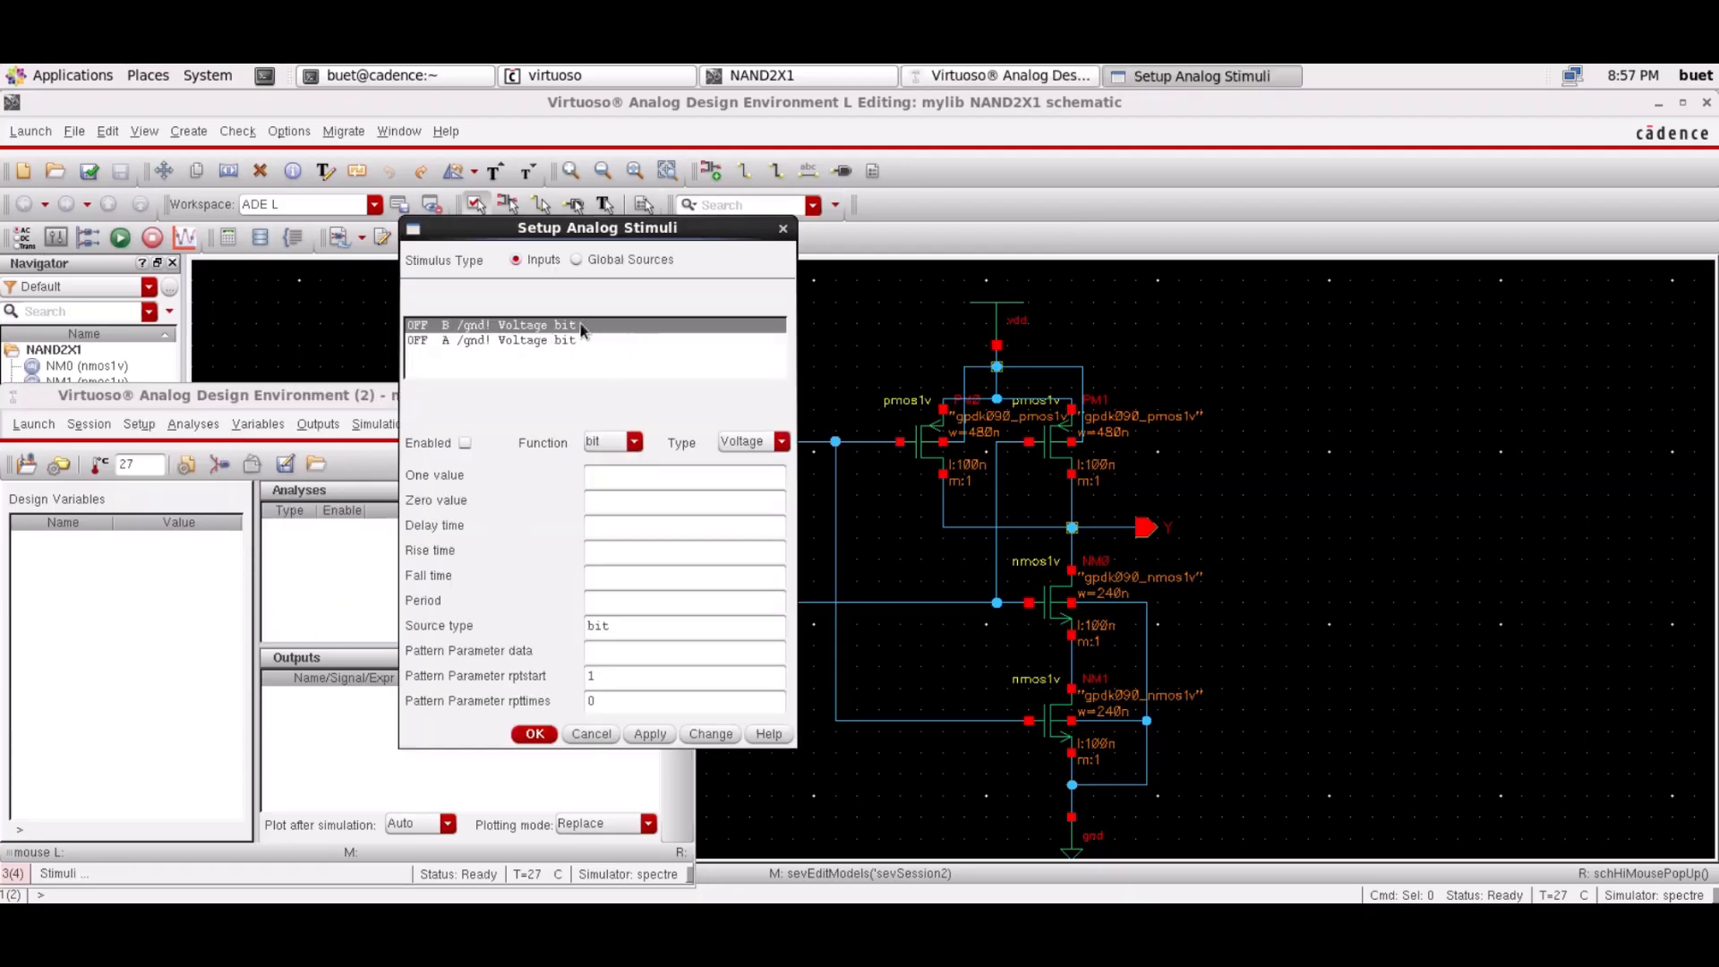
pyautogui.click(576, 259)
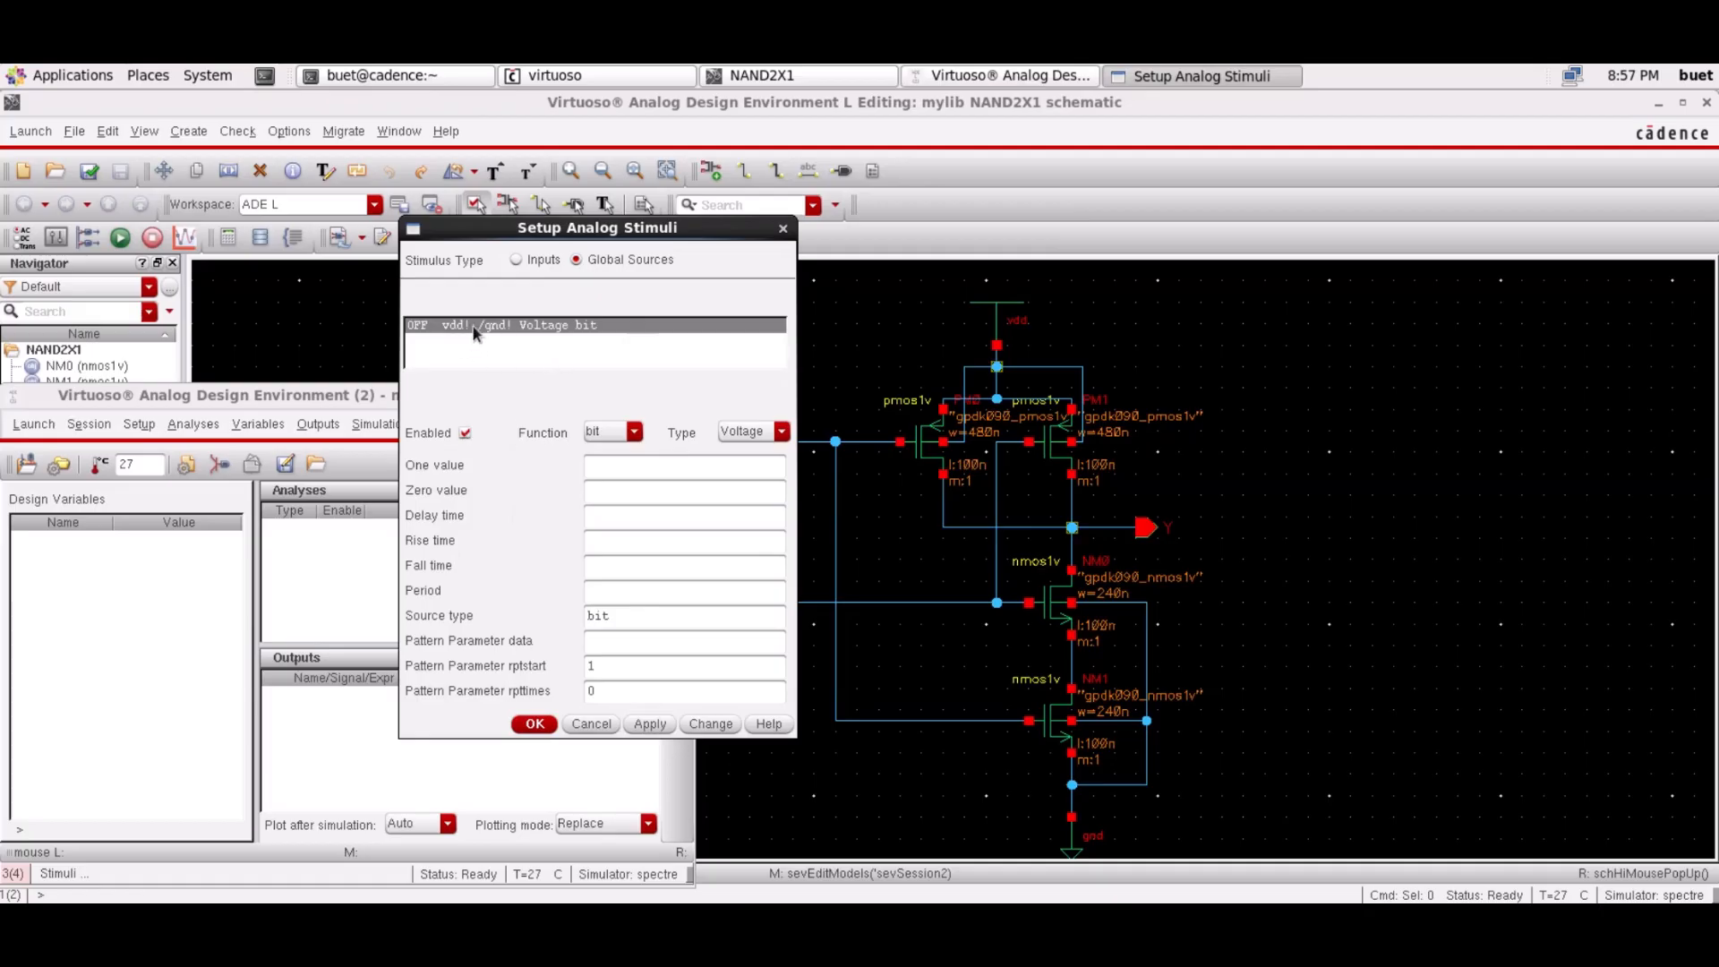
pyautogui.click(634, 430)
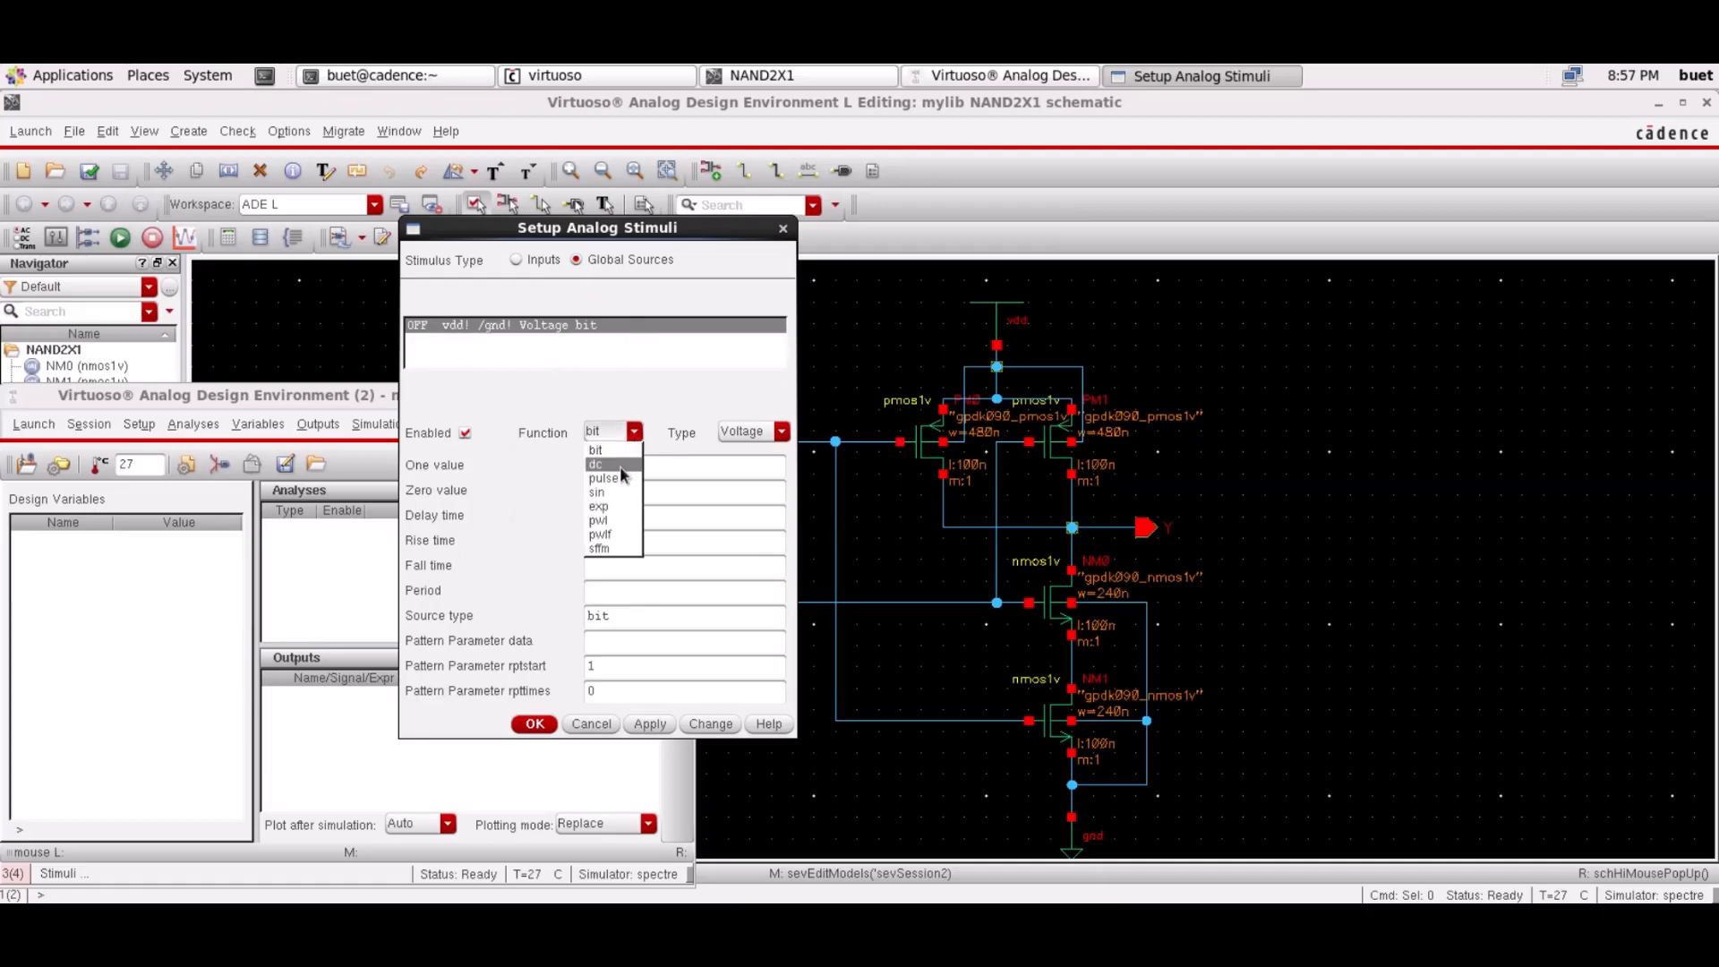
pyautogui.click(619, 465)
pyautogui.click(628, 487)
pyautogui.click(624, 466)
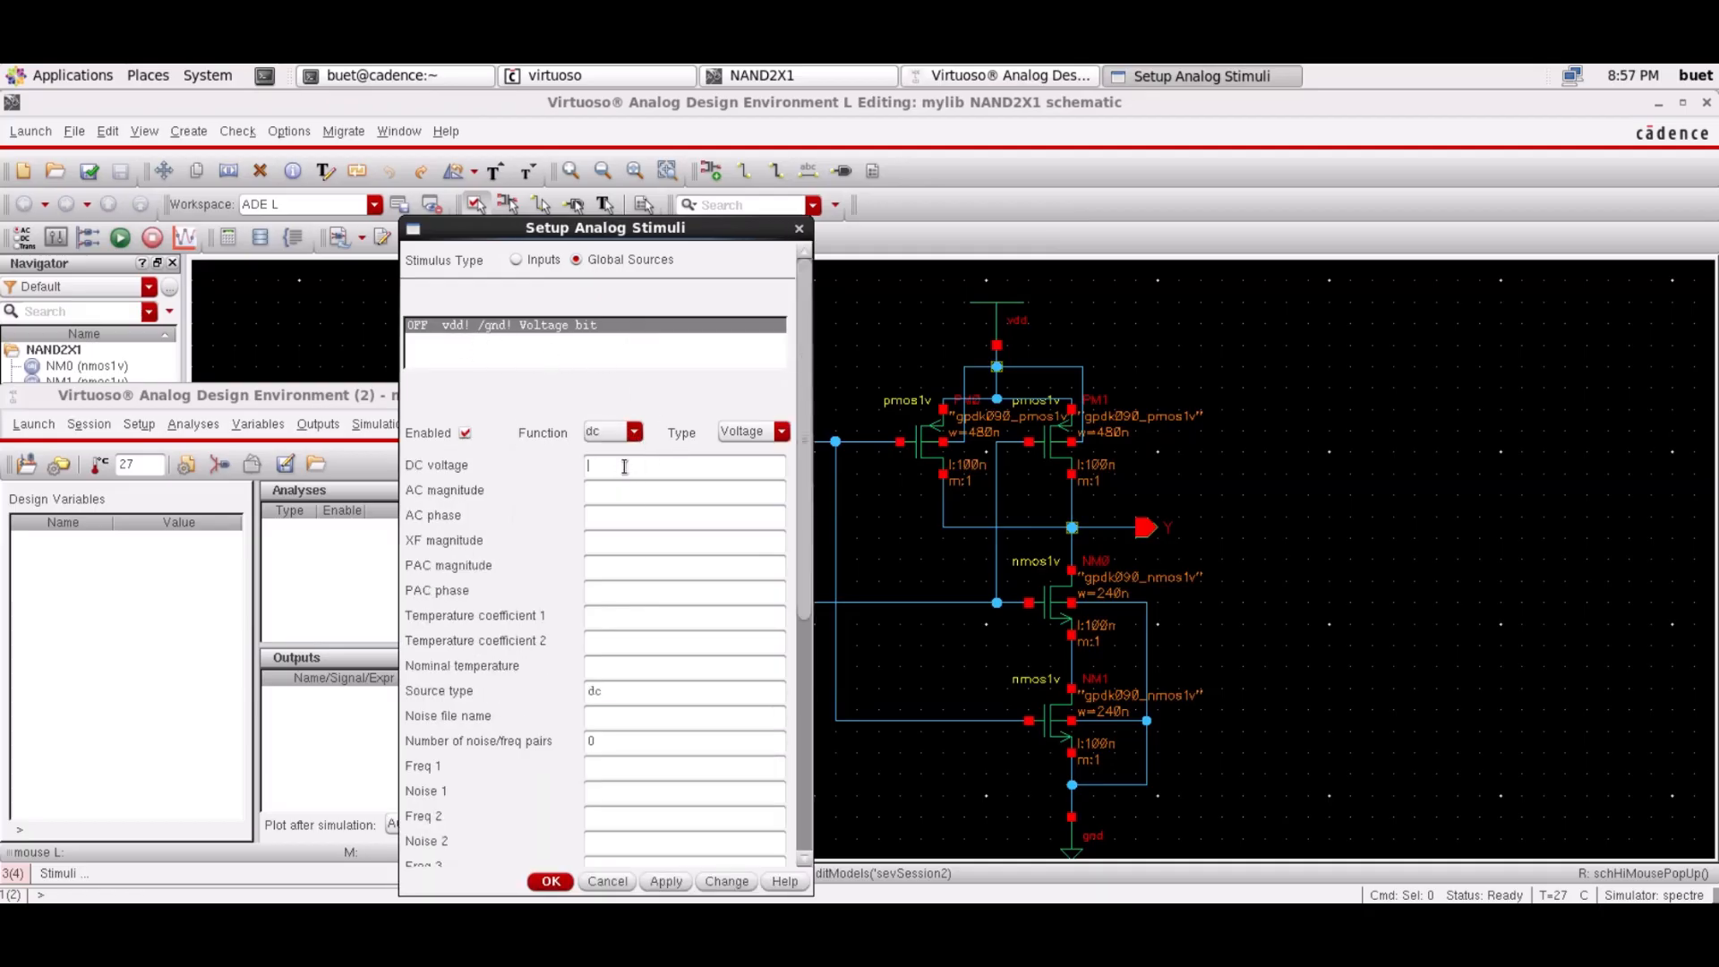
pyautogui.write('1.2')
pyautogui.click(667, 881)
pyautogui.click(517, 259)
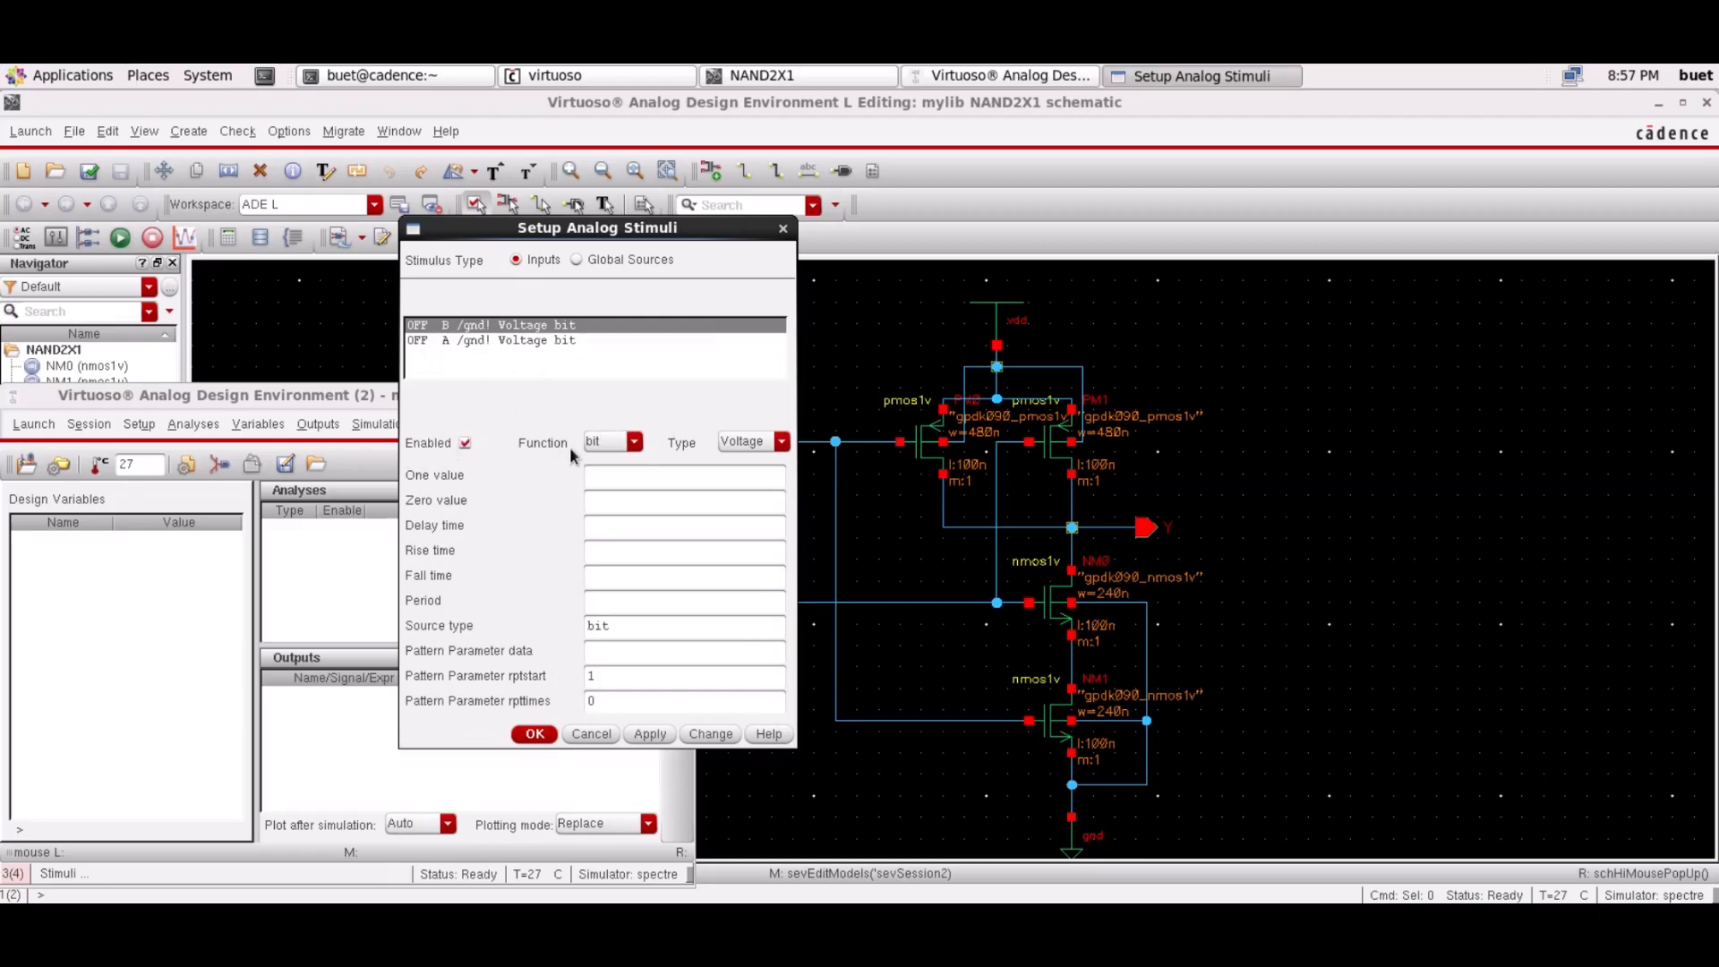
# Make input B a pulse source with Voltage 2 of 1.2 V
pyautogui.click(578, 261)
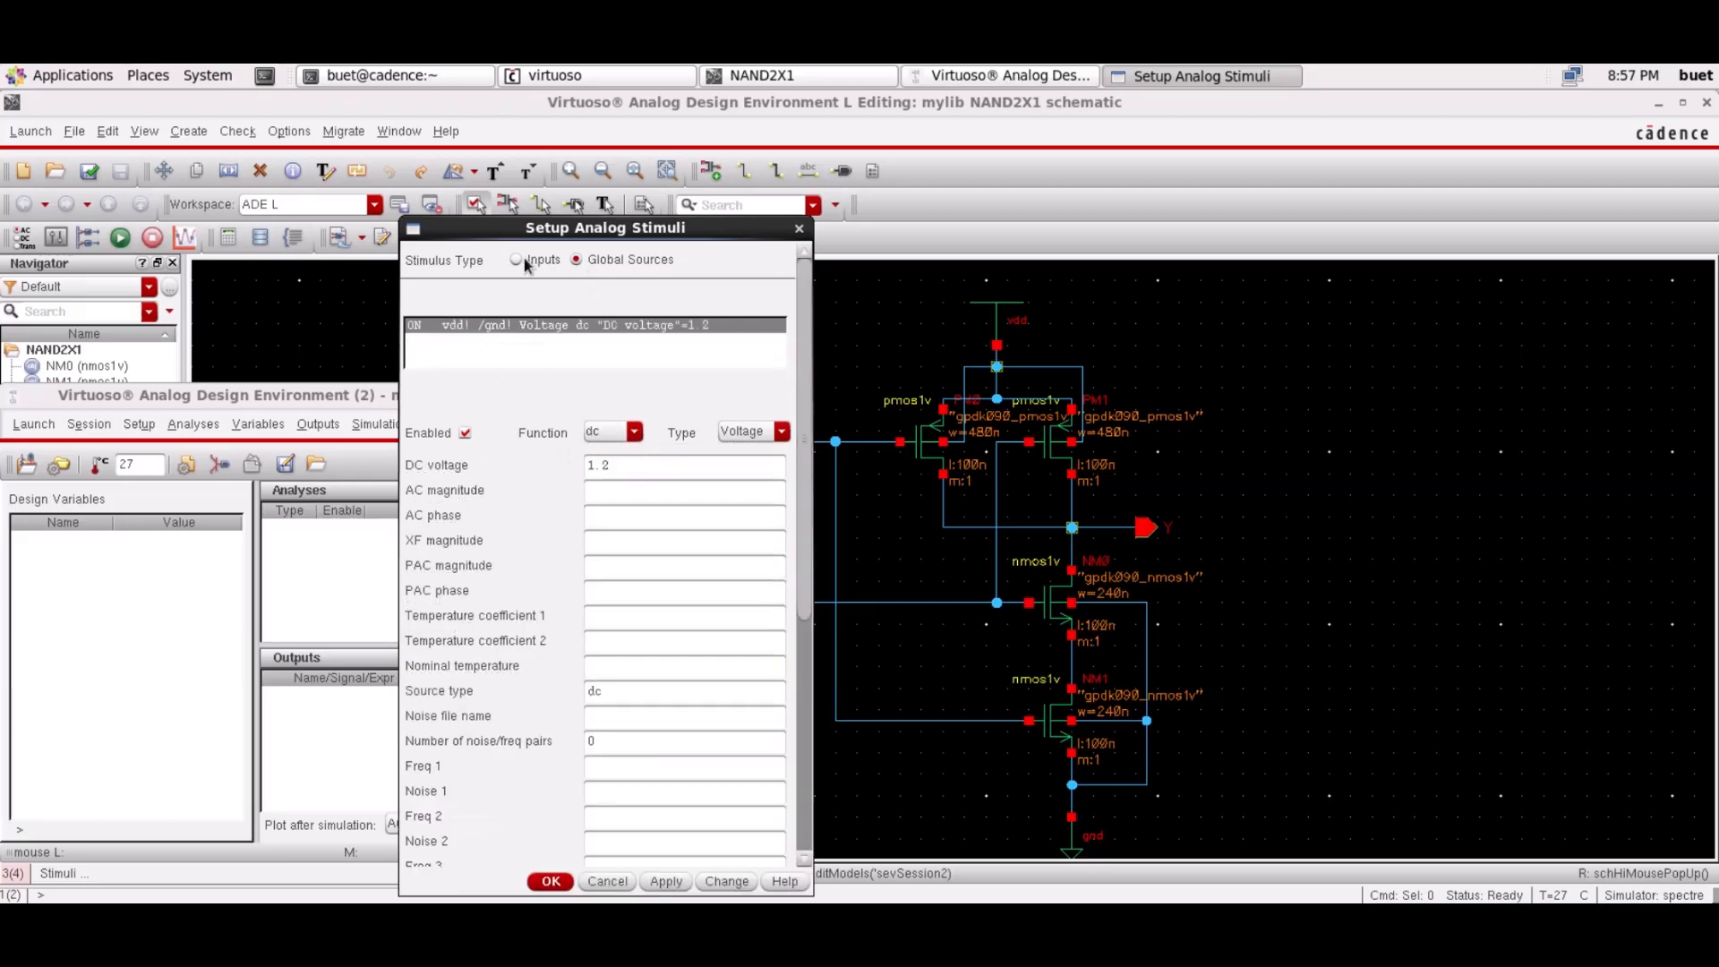
pyautogui.click(512, 259)
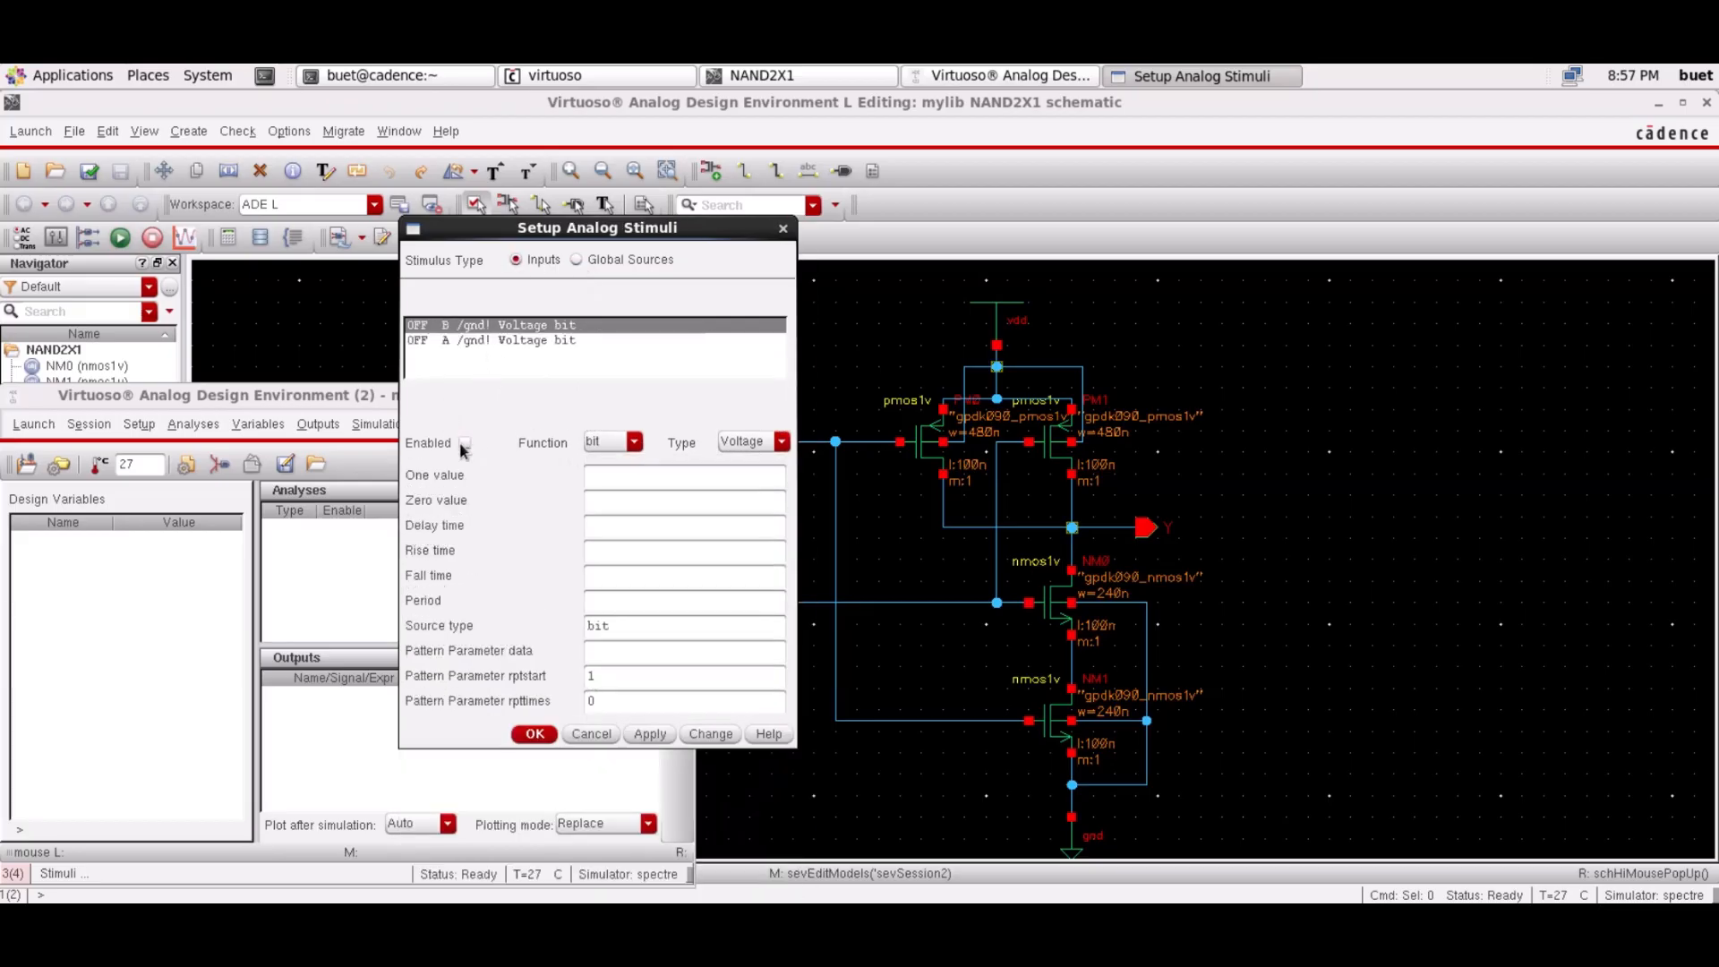
pyautogui.click(634, 441)
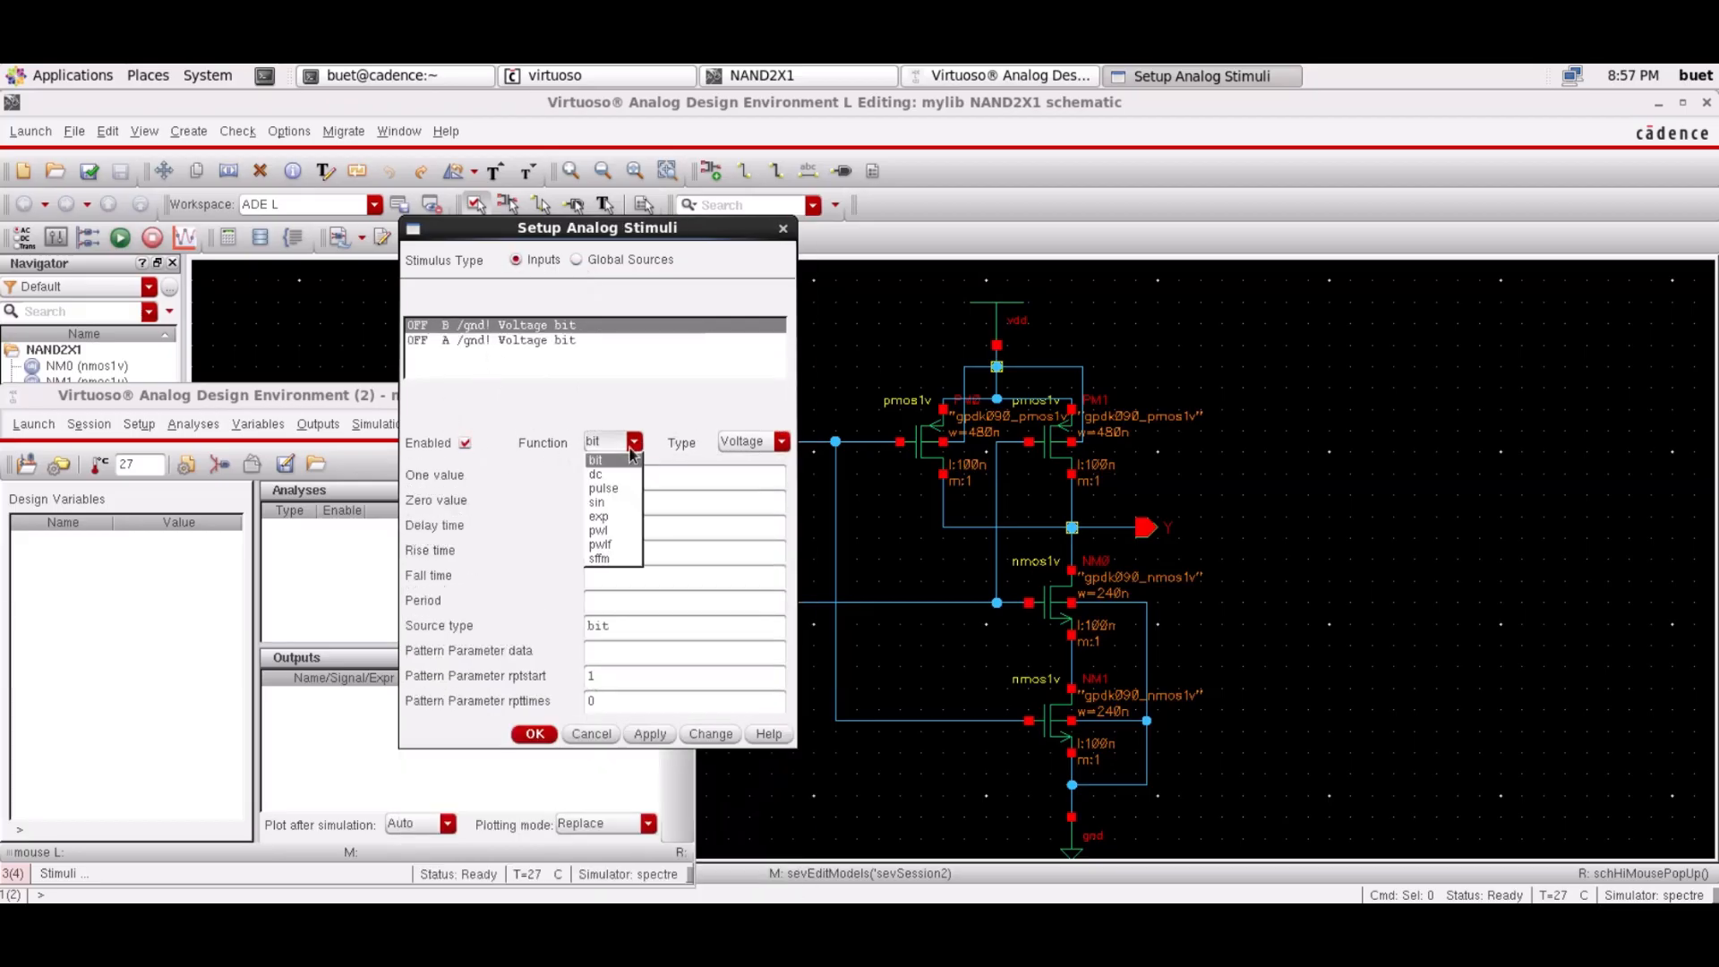
pyautogui.click(605, 496)
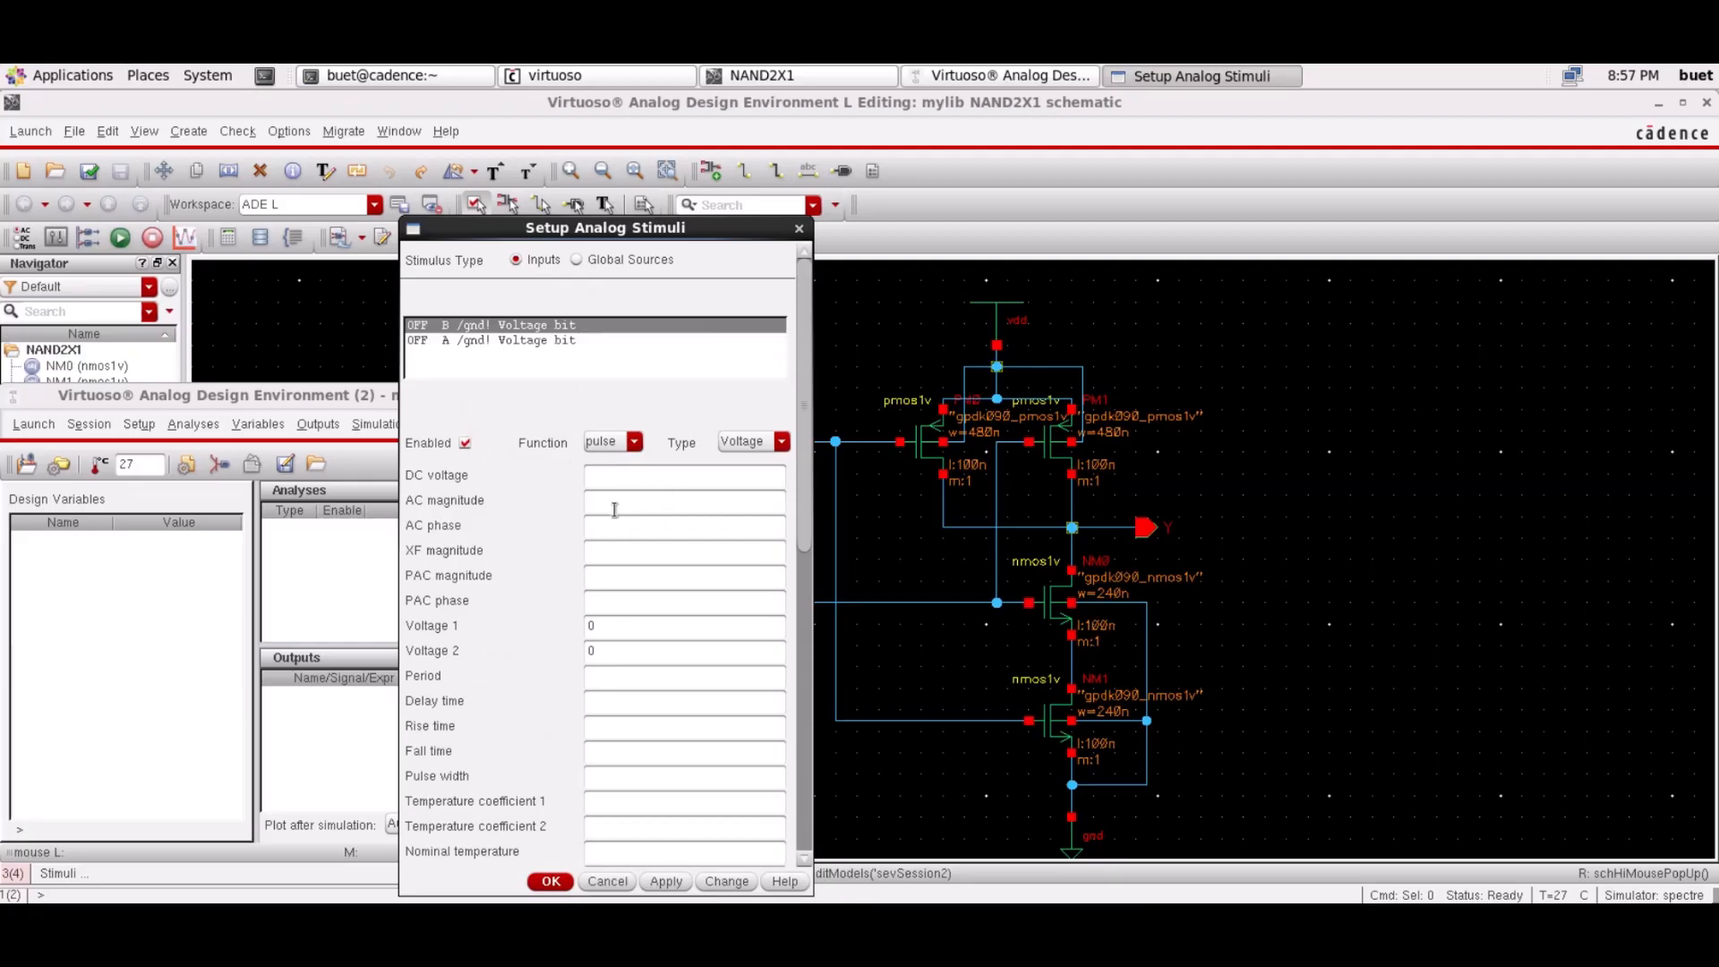
pyautogui.click(624, 646)
pyautogui.press('BackSpace')
pyautogui.write('1')
pyautogui.write('4')
pyautogui.write('0n')
pyautogui.write('n')
# Give input B a 40n period, 3n delay, rise and fall, and 20n pulse width, and apply
pyautogui.click(603, 728)
pyautogui.write('3n')
pyautogui.click(603, 753)
pyautogui.click(603, 776)
pyautogui.write('20')
pyautogui.click(667, 881)
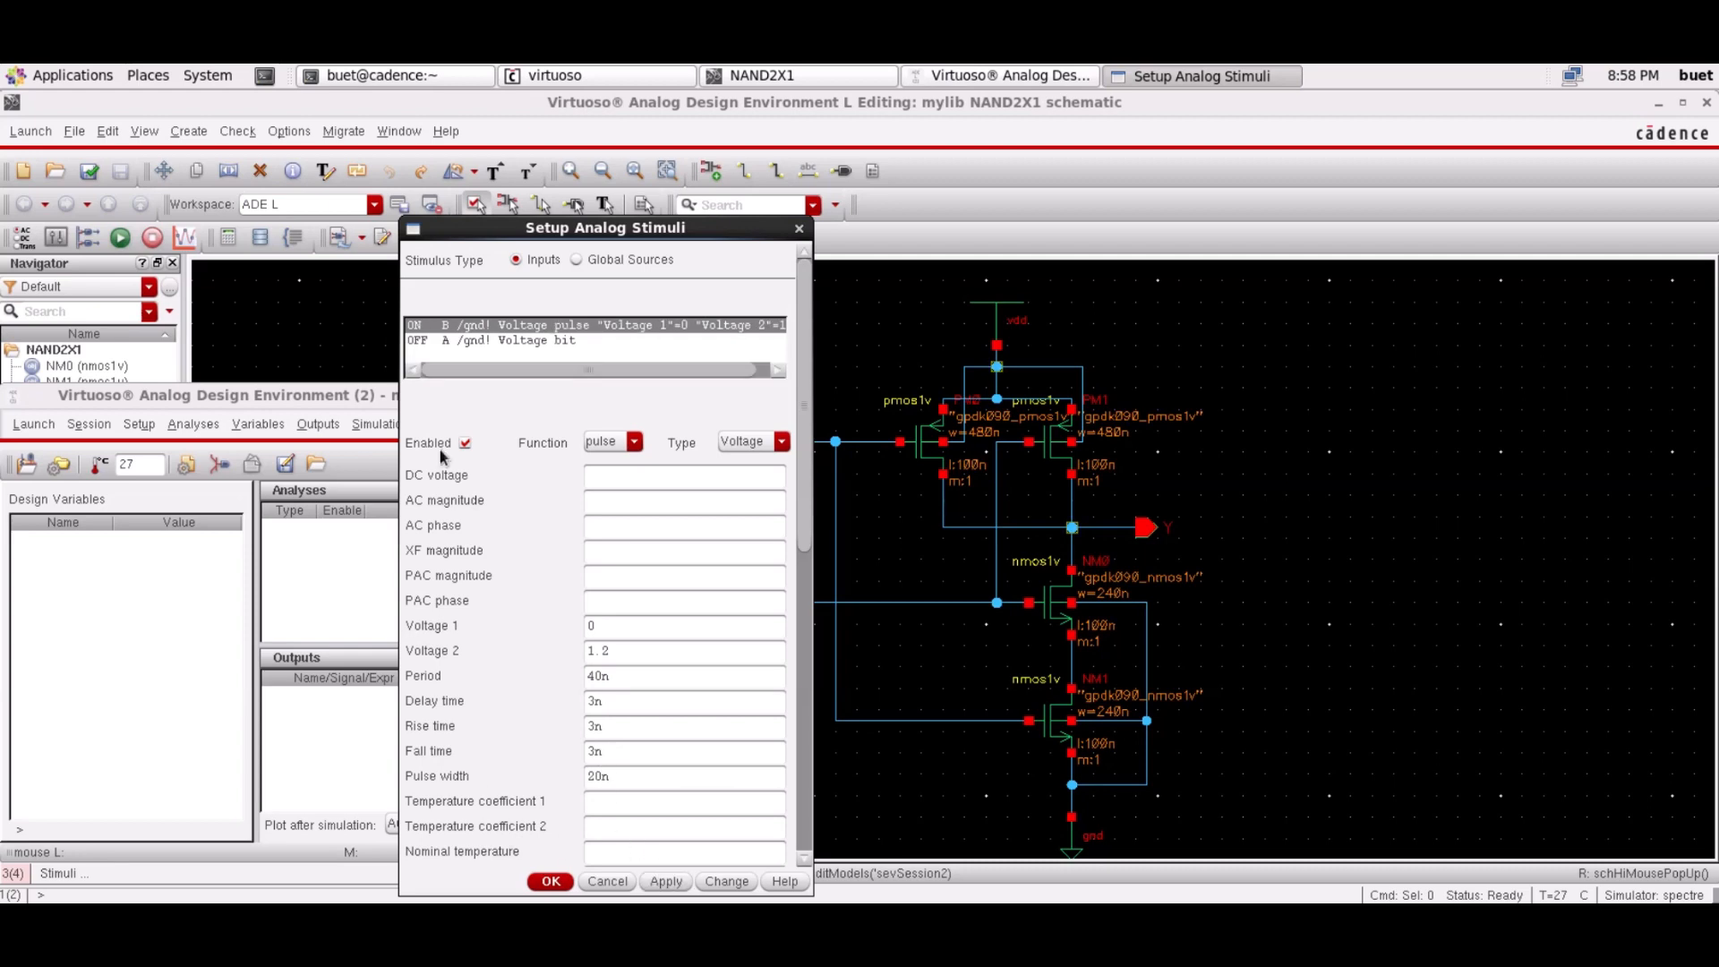
pyautogui.click(434, 340)
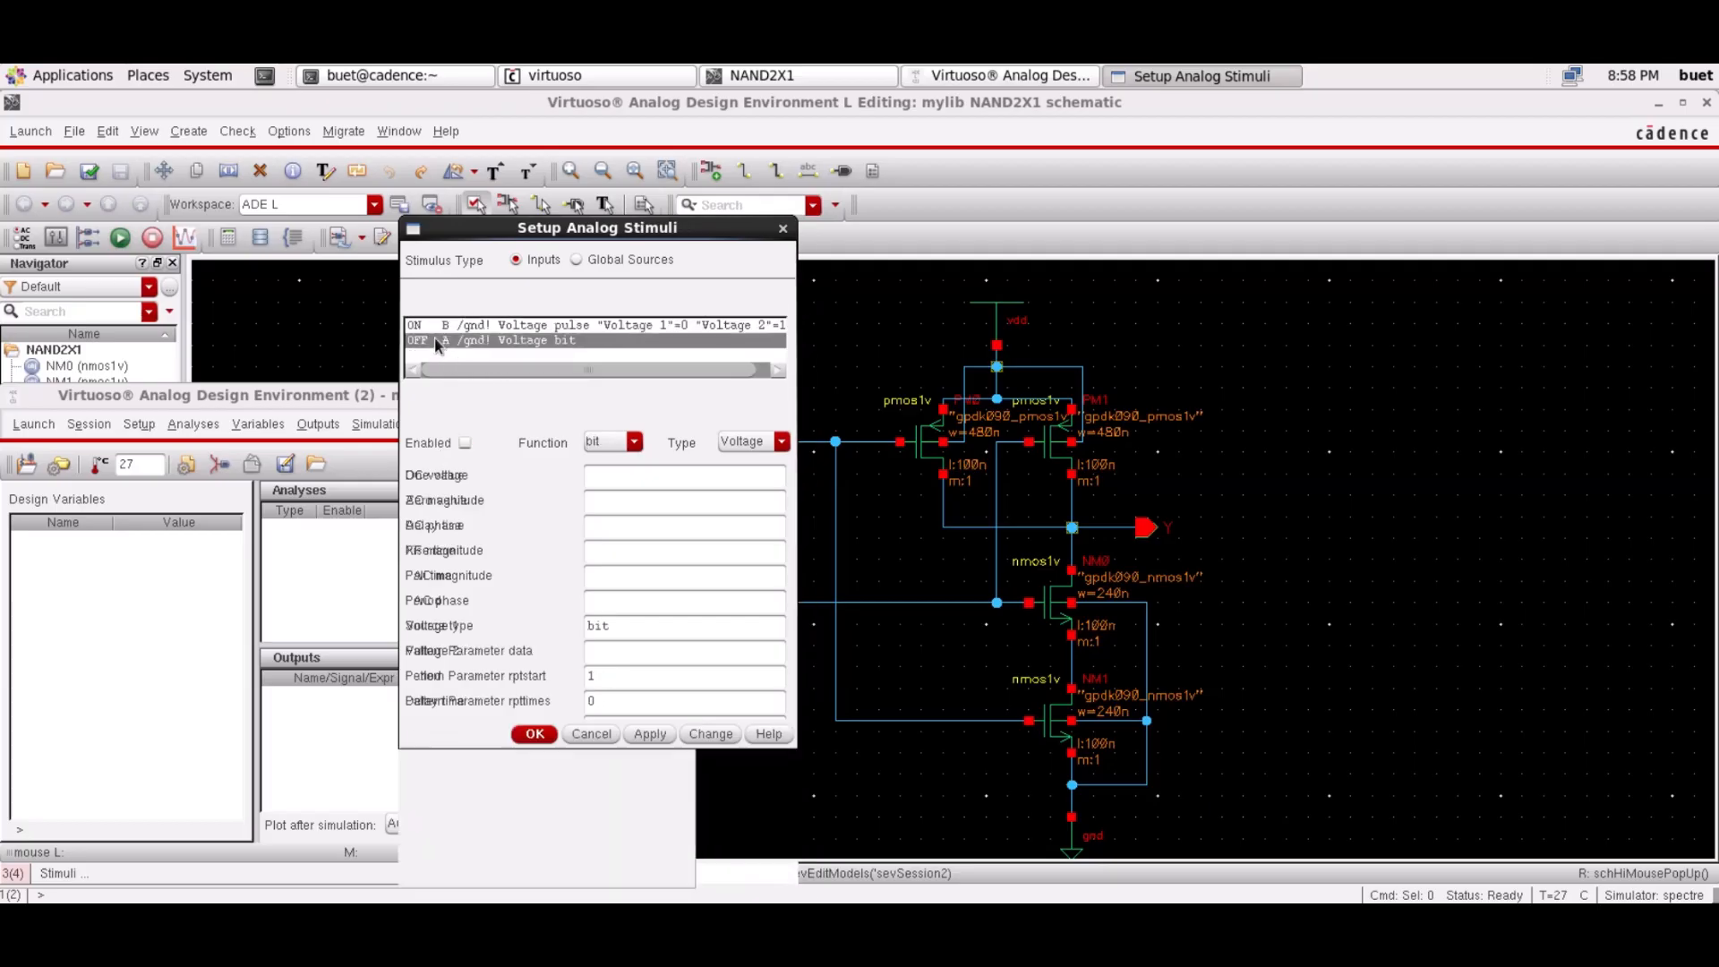
# Make input A a pulse source with Voltage 2 of 1.2 V
pyautogui.click(633, 441)
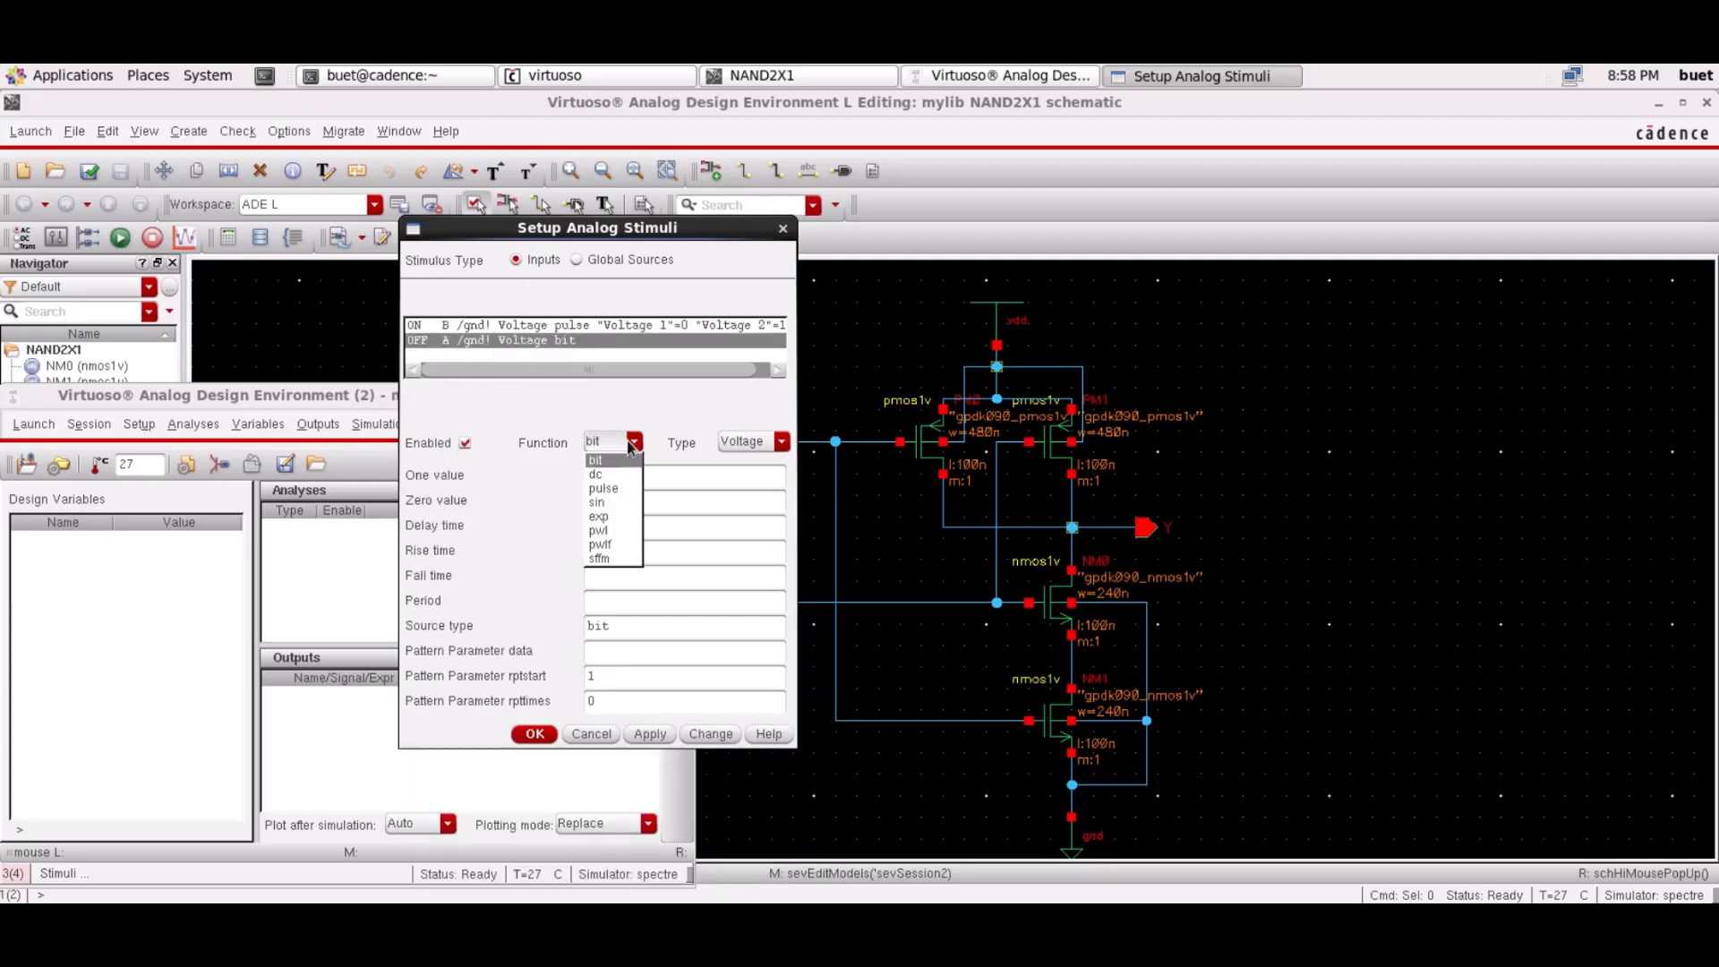
pyautogui.click(625, 489)
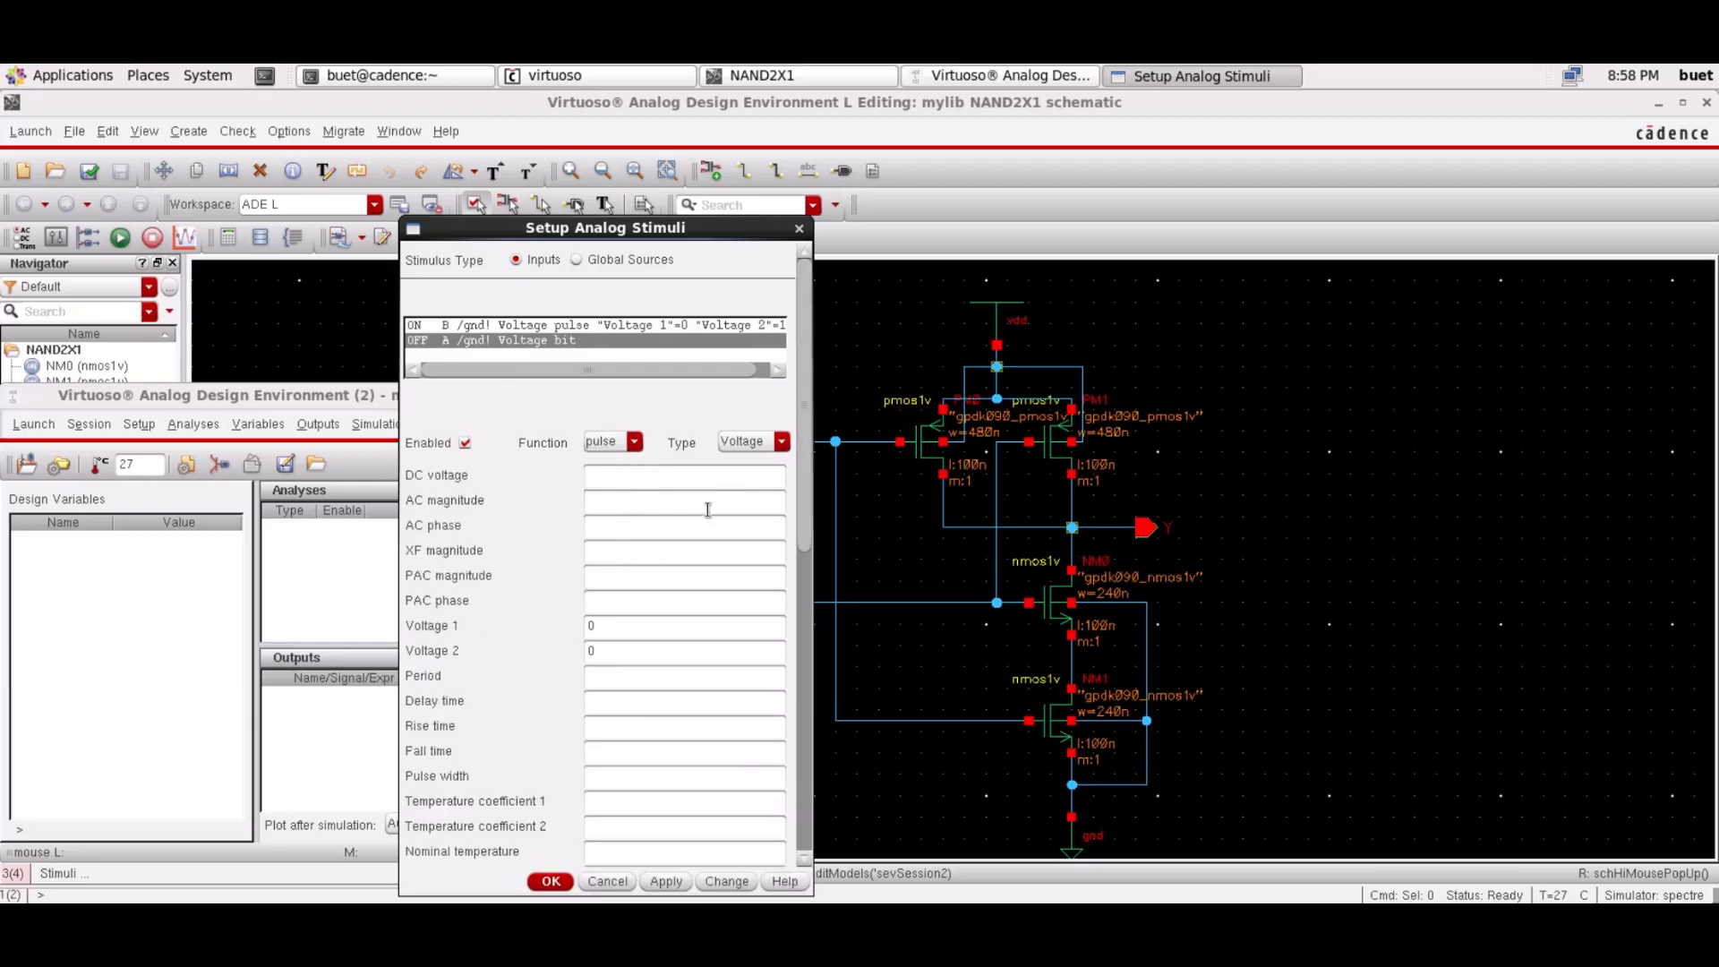
pyautogui.click(627, 654)
pyautogui.write('1.2')
# Give input A a 60n period, 3n delay, rise and fall, and 30n width, then apply and close the stimulus setup
pyautogui.click(605, 678)
pyautogui.write('60')
pyautogui.write('n')
pyautogui.write('3')
pyautogui.write('n')
pyautogui.write('3')
pyautogui.click(602, 751)
pyautogui.write('30')
pyautogui.click(660, 883)
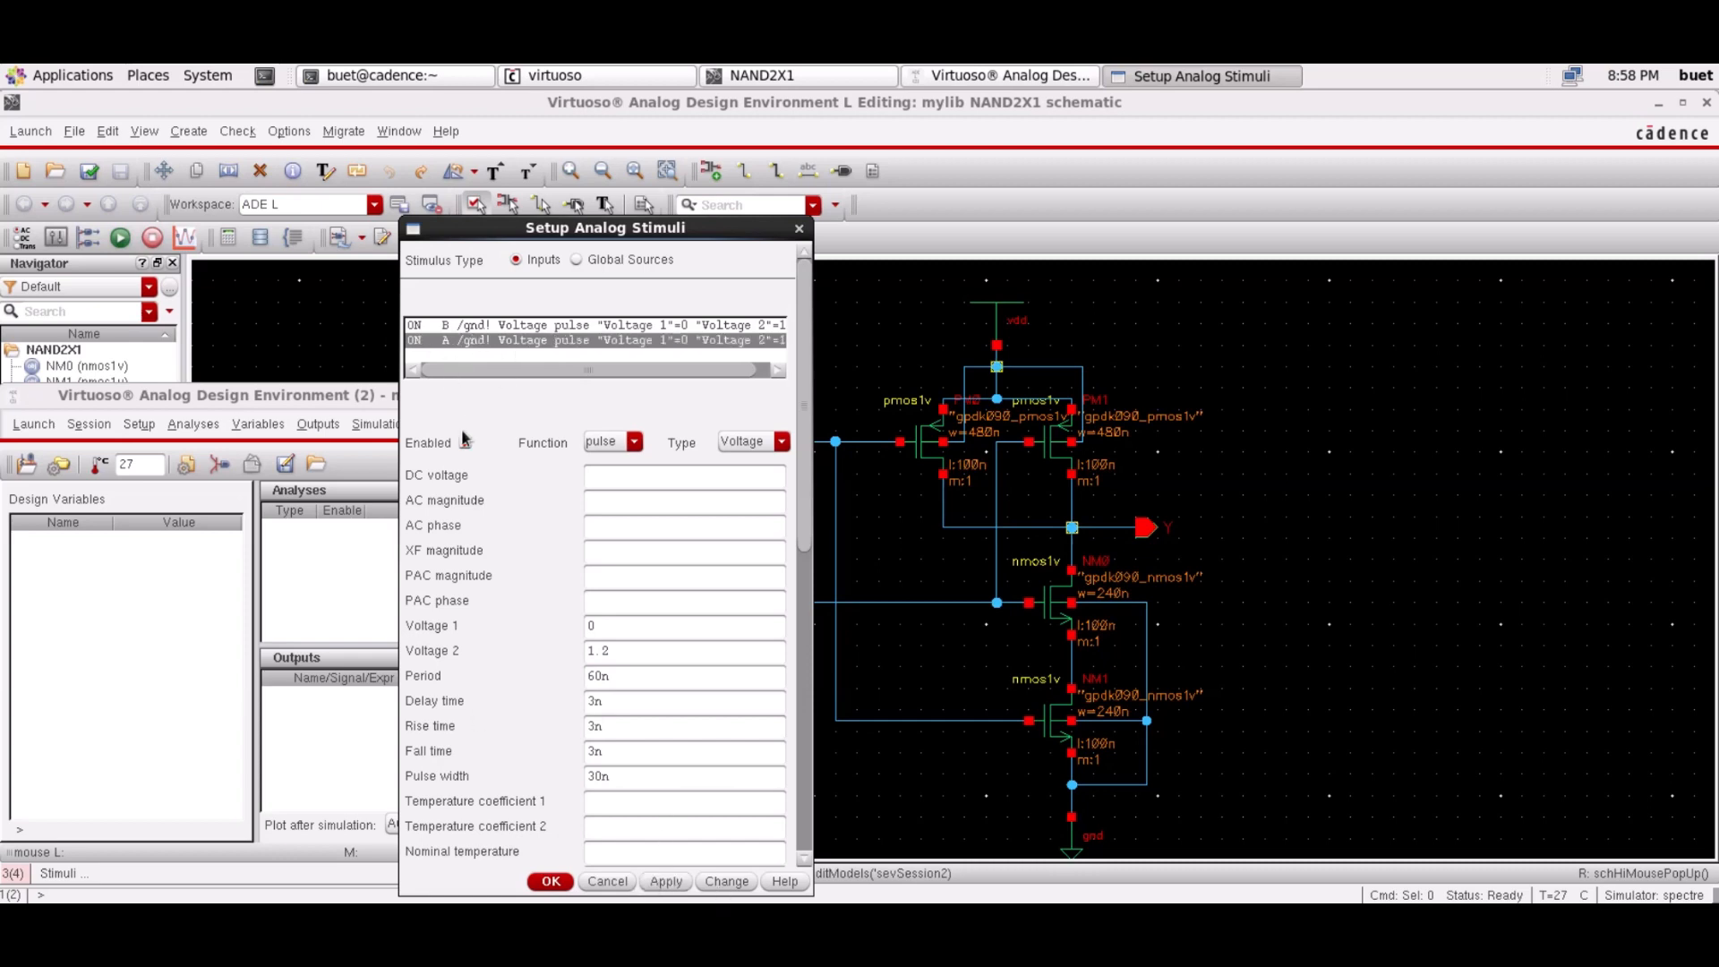
pyautogui.click(553, 881)
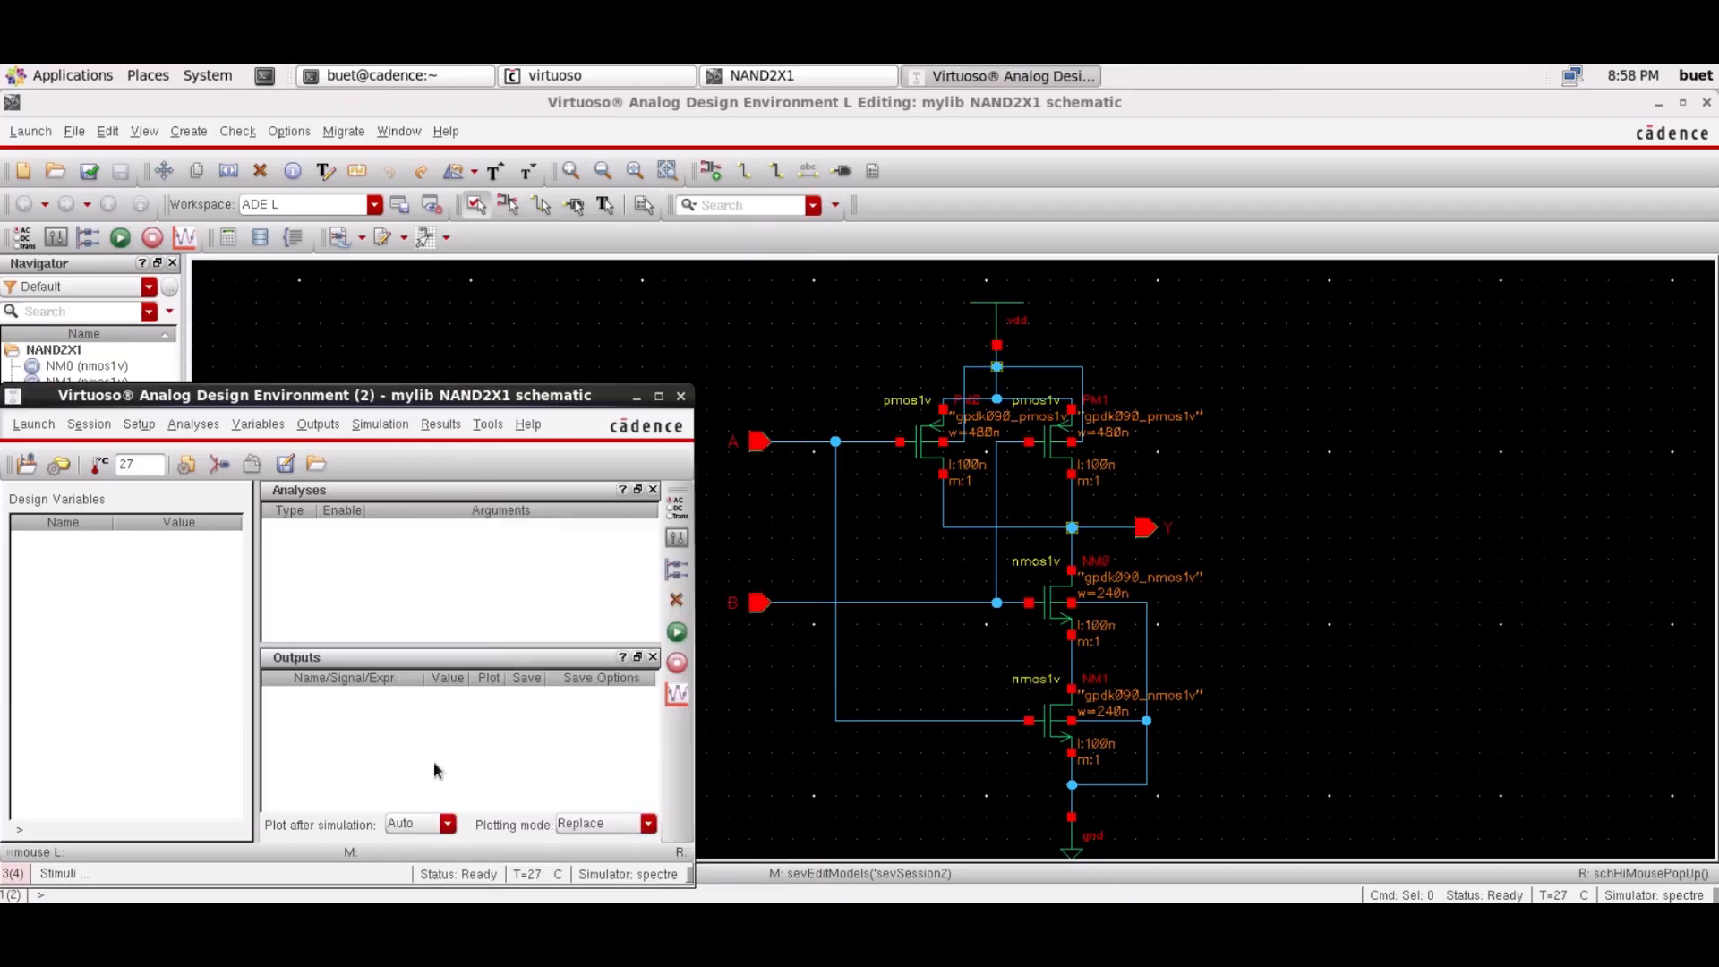
# Add an enabled tran analysis with 100n stop time and moderate accuracy
pyautogui.click(195, 426)
pyautogui.click(201, 460)
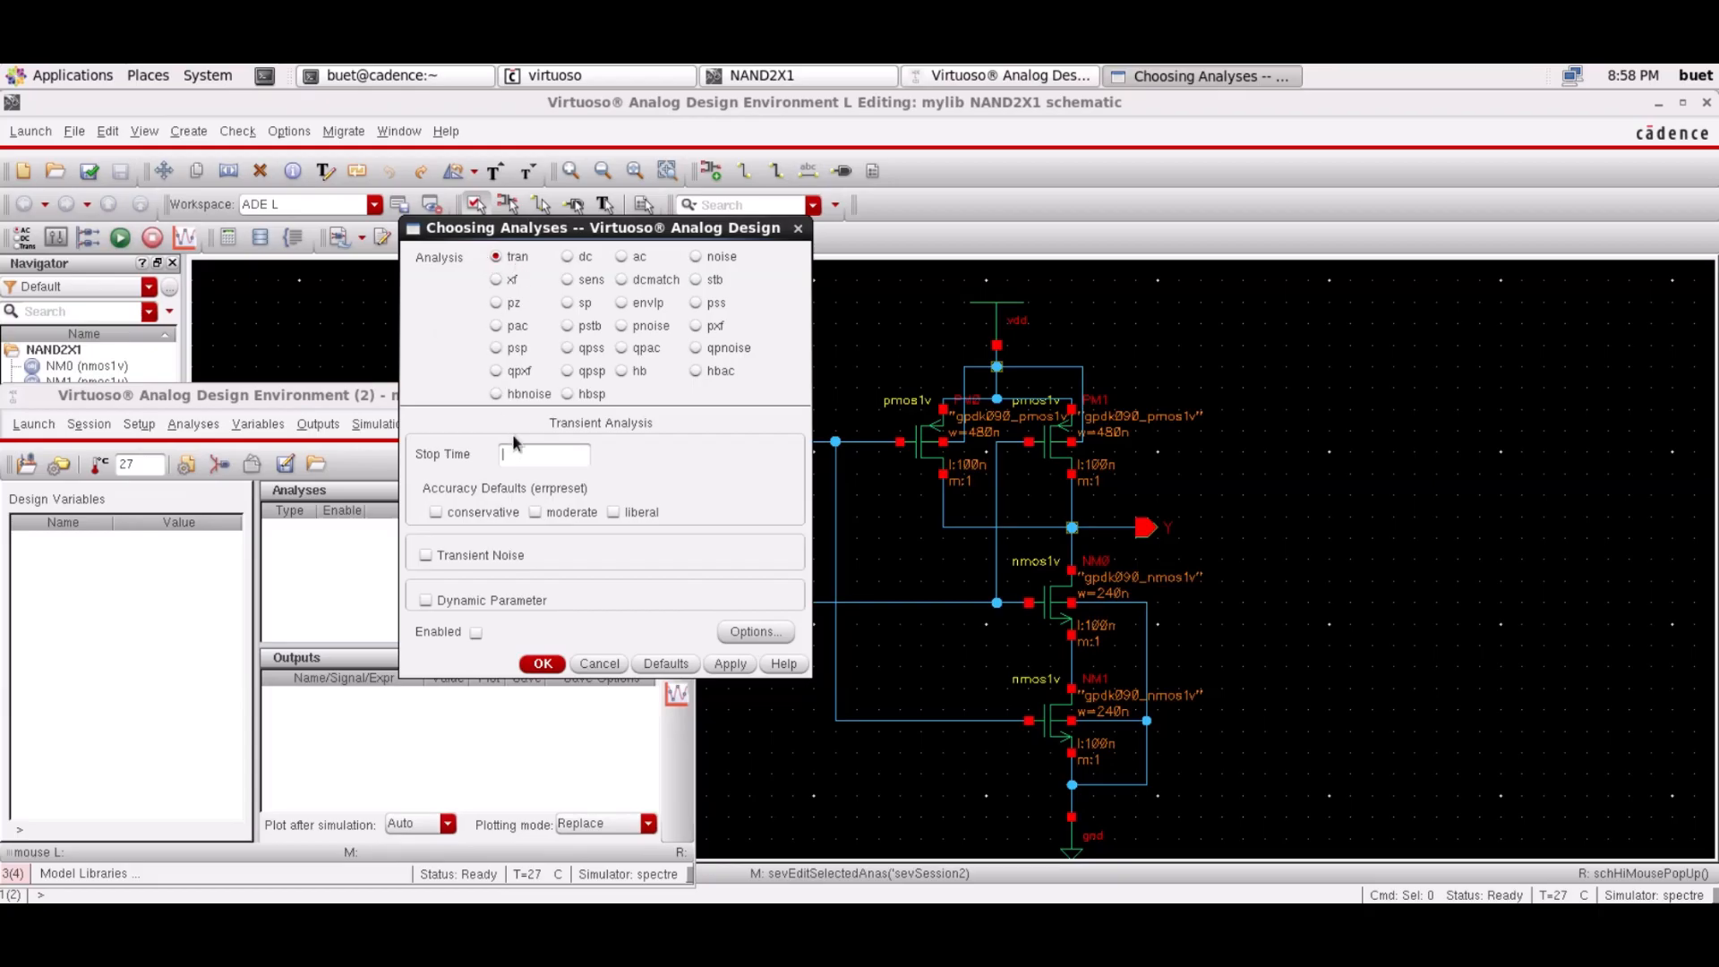
pyautogui.write('100n')
pyautogui.click(535, 513)
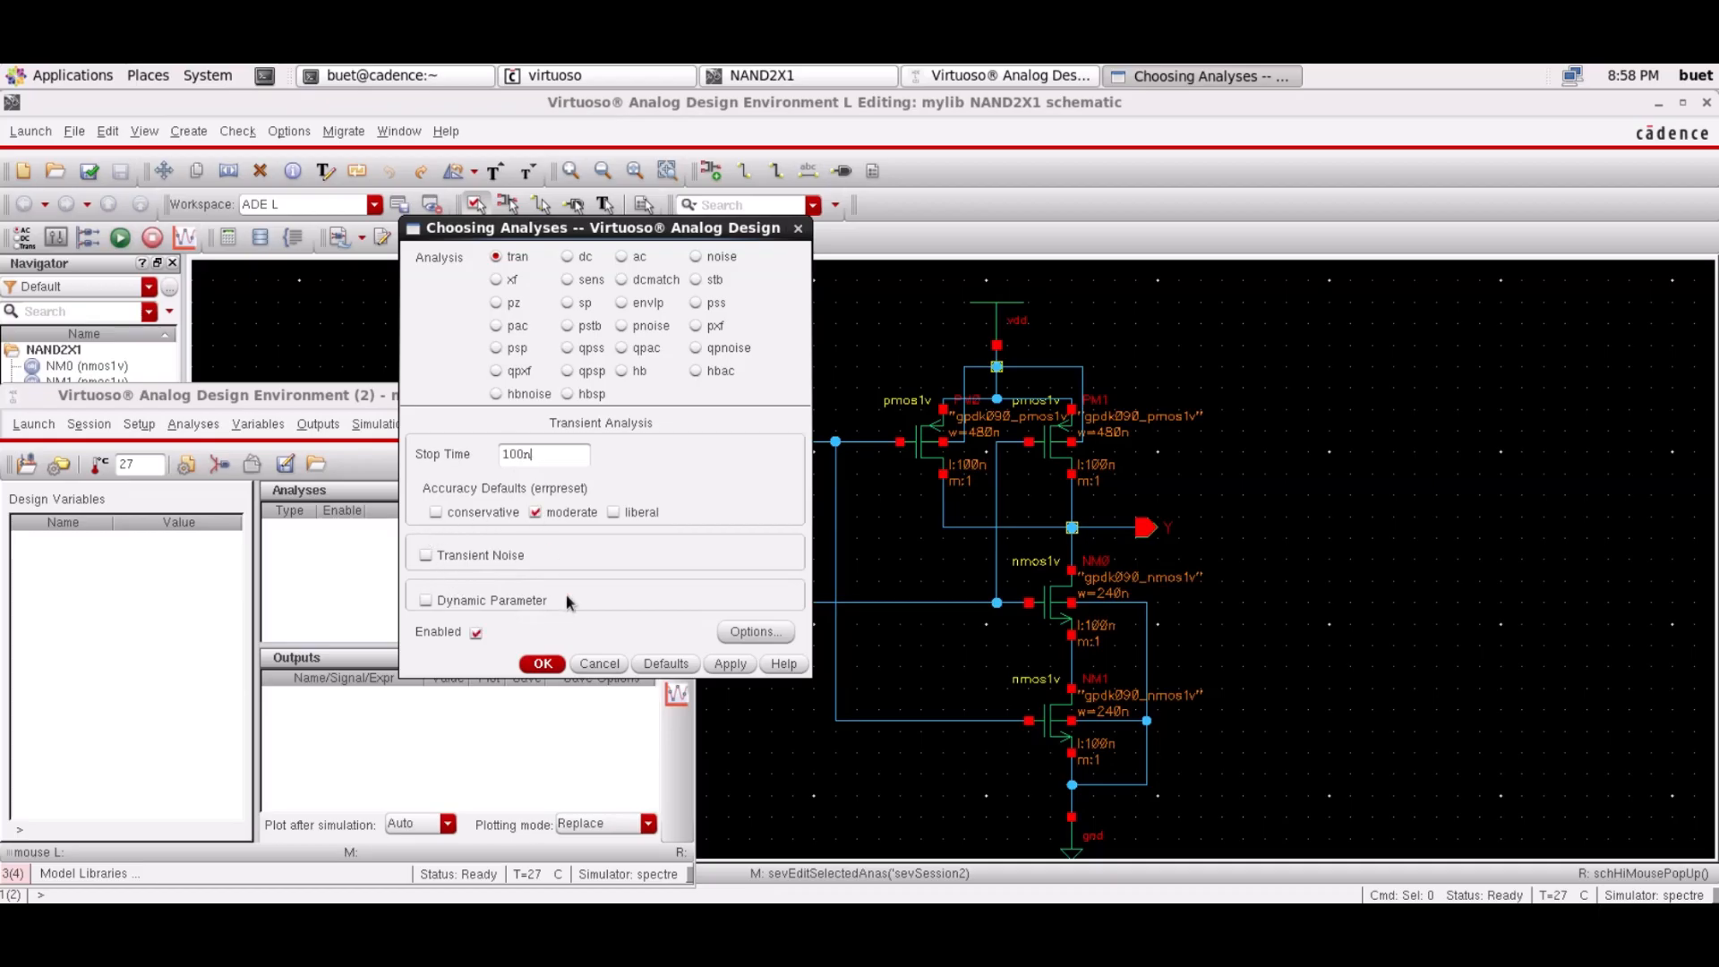
pyautogui.click(730, 664)
pyautogui.click(543, 664)
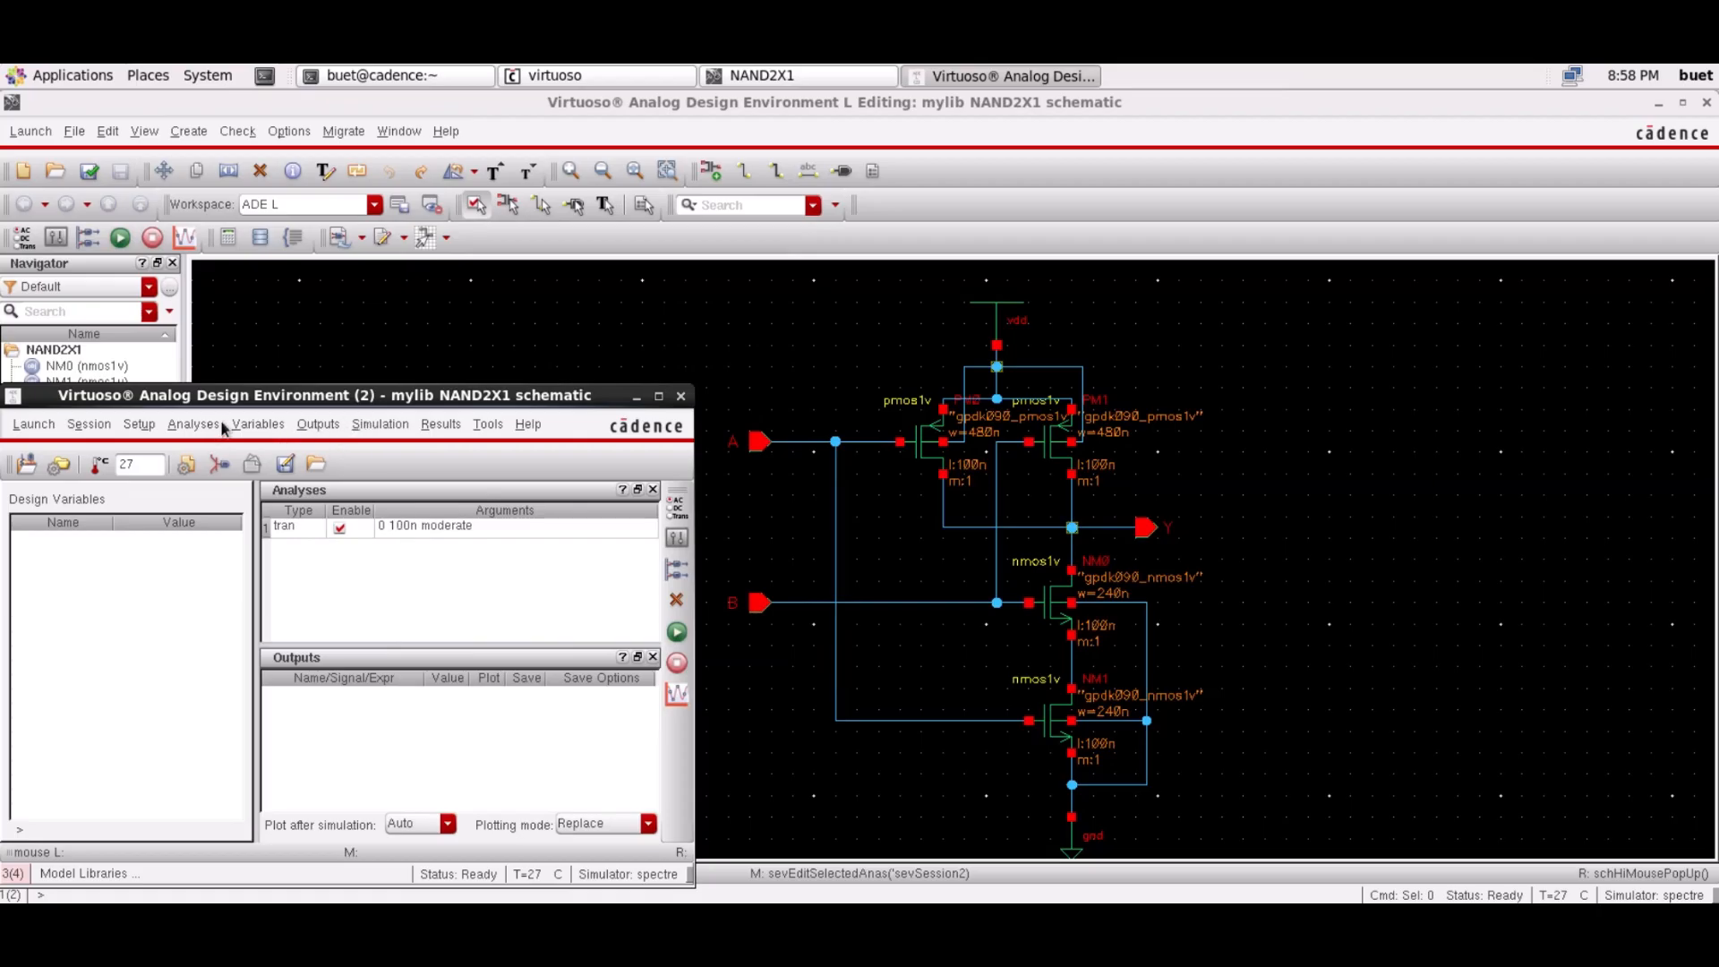
# Pick pins A, B and Y on the schematic as outputs to be plotted
pyautogui.click(321, 422)
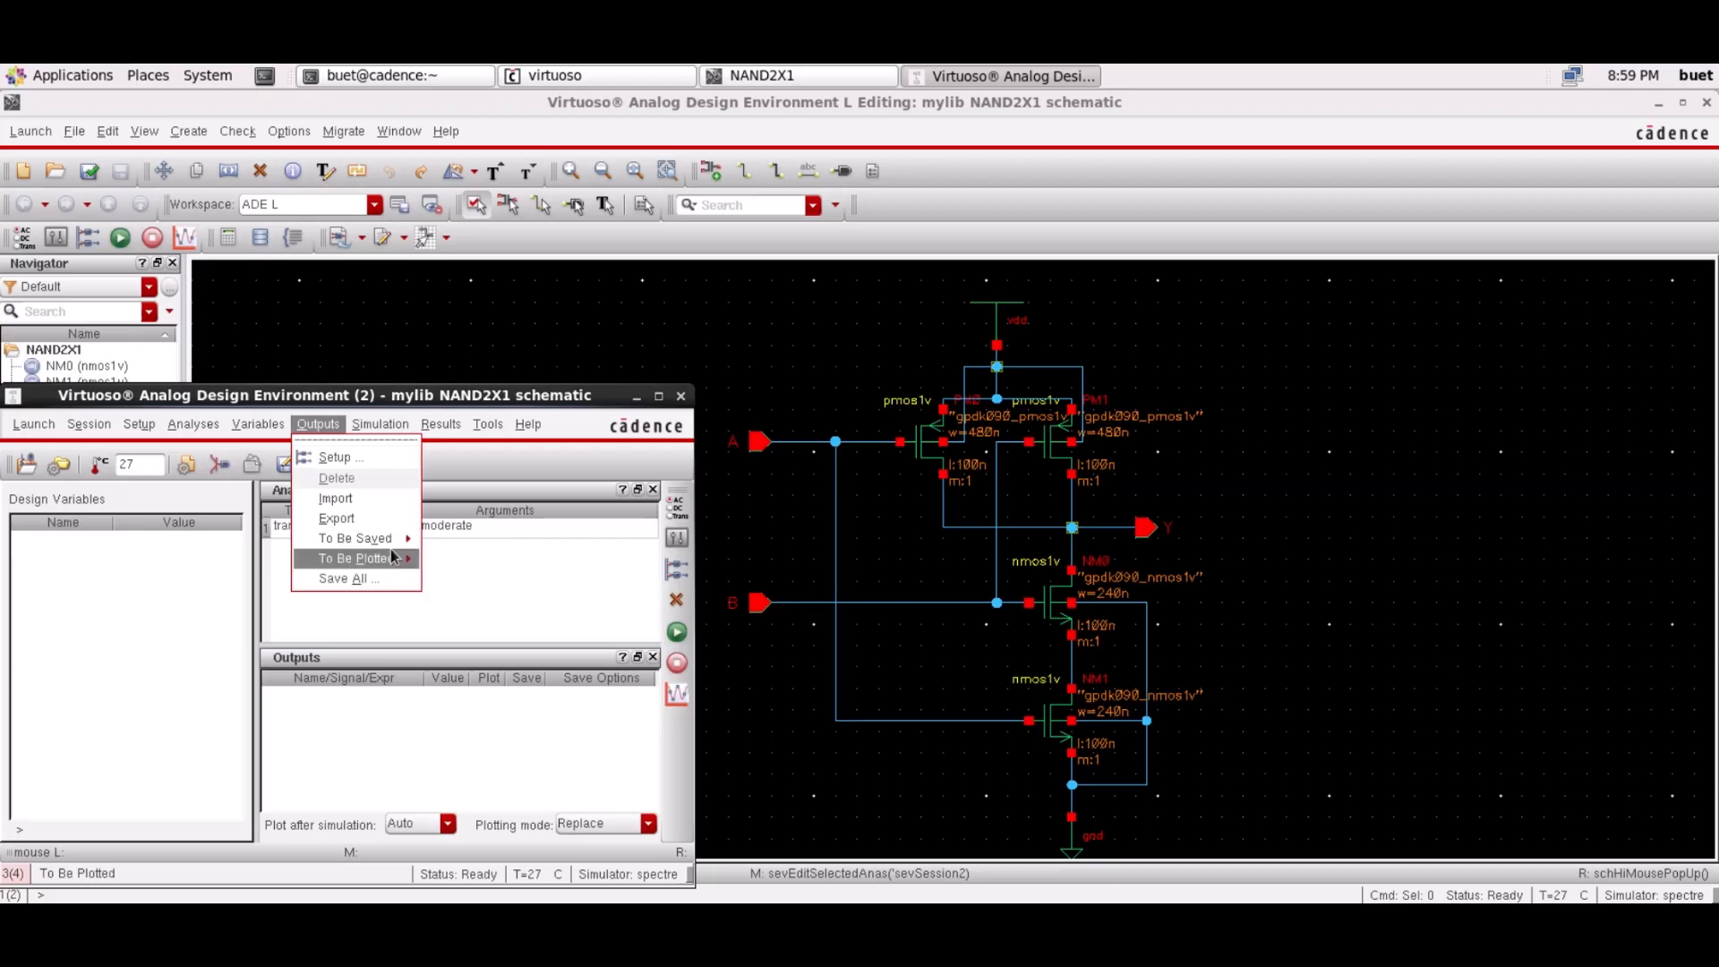
pyautogui.moveTo(392, 557)
pyautogui.click(488, 564)
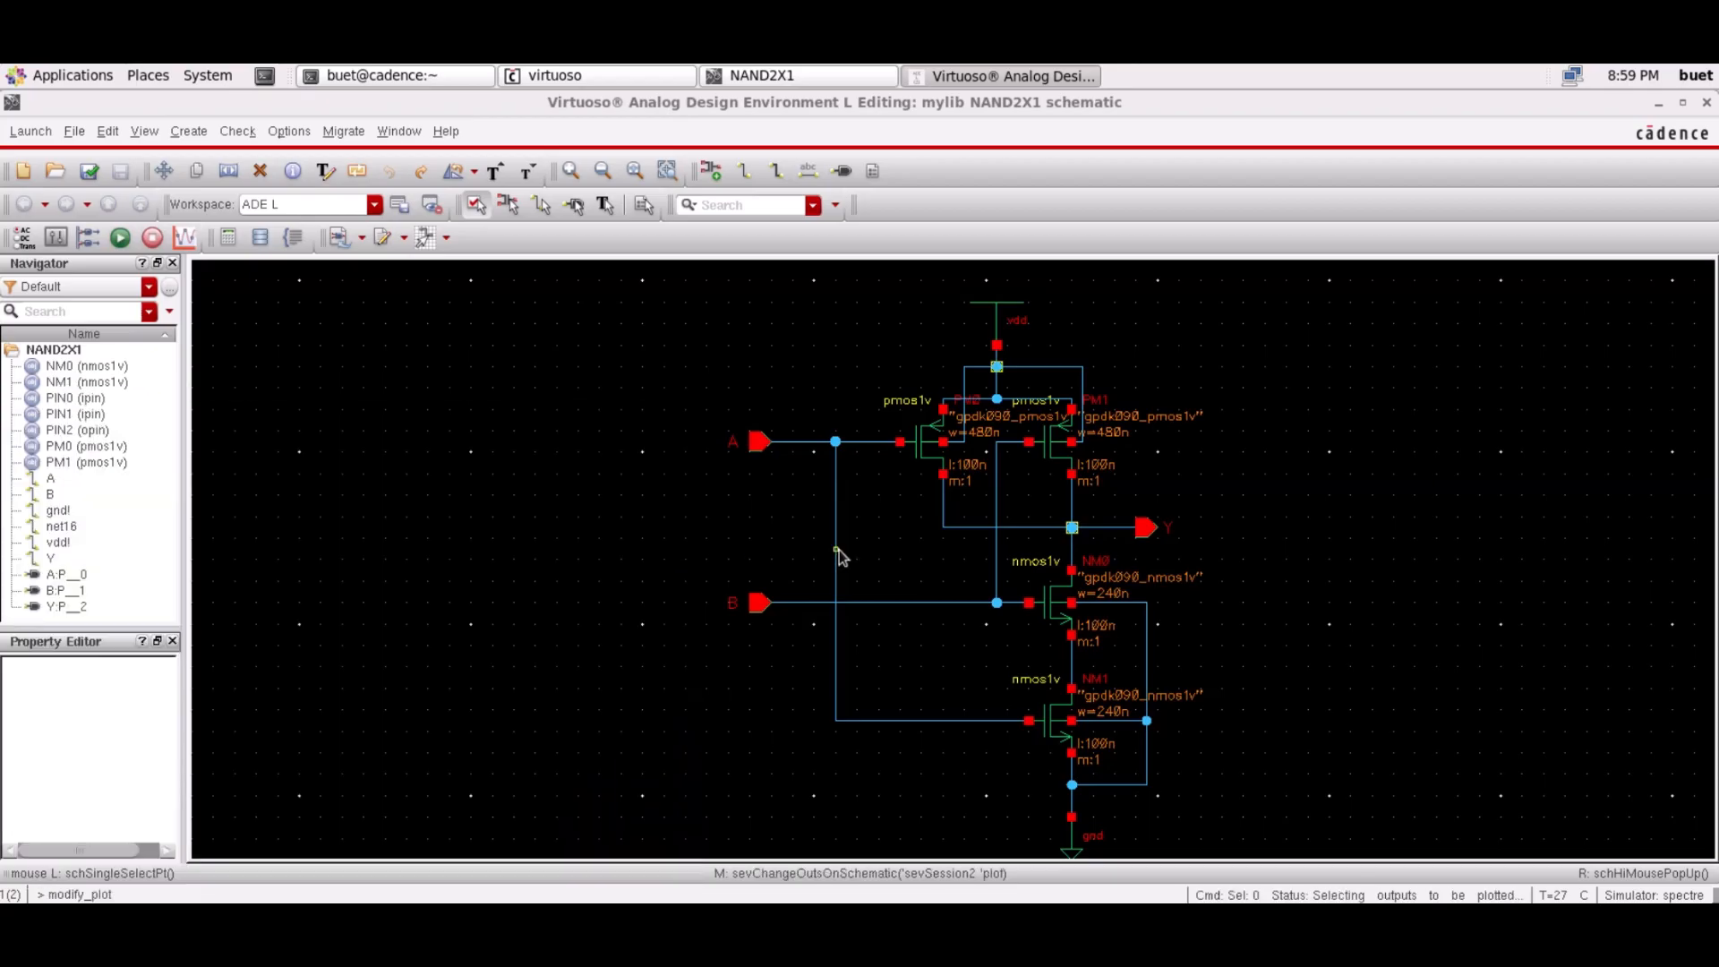
pyautogui.click(759, 442)
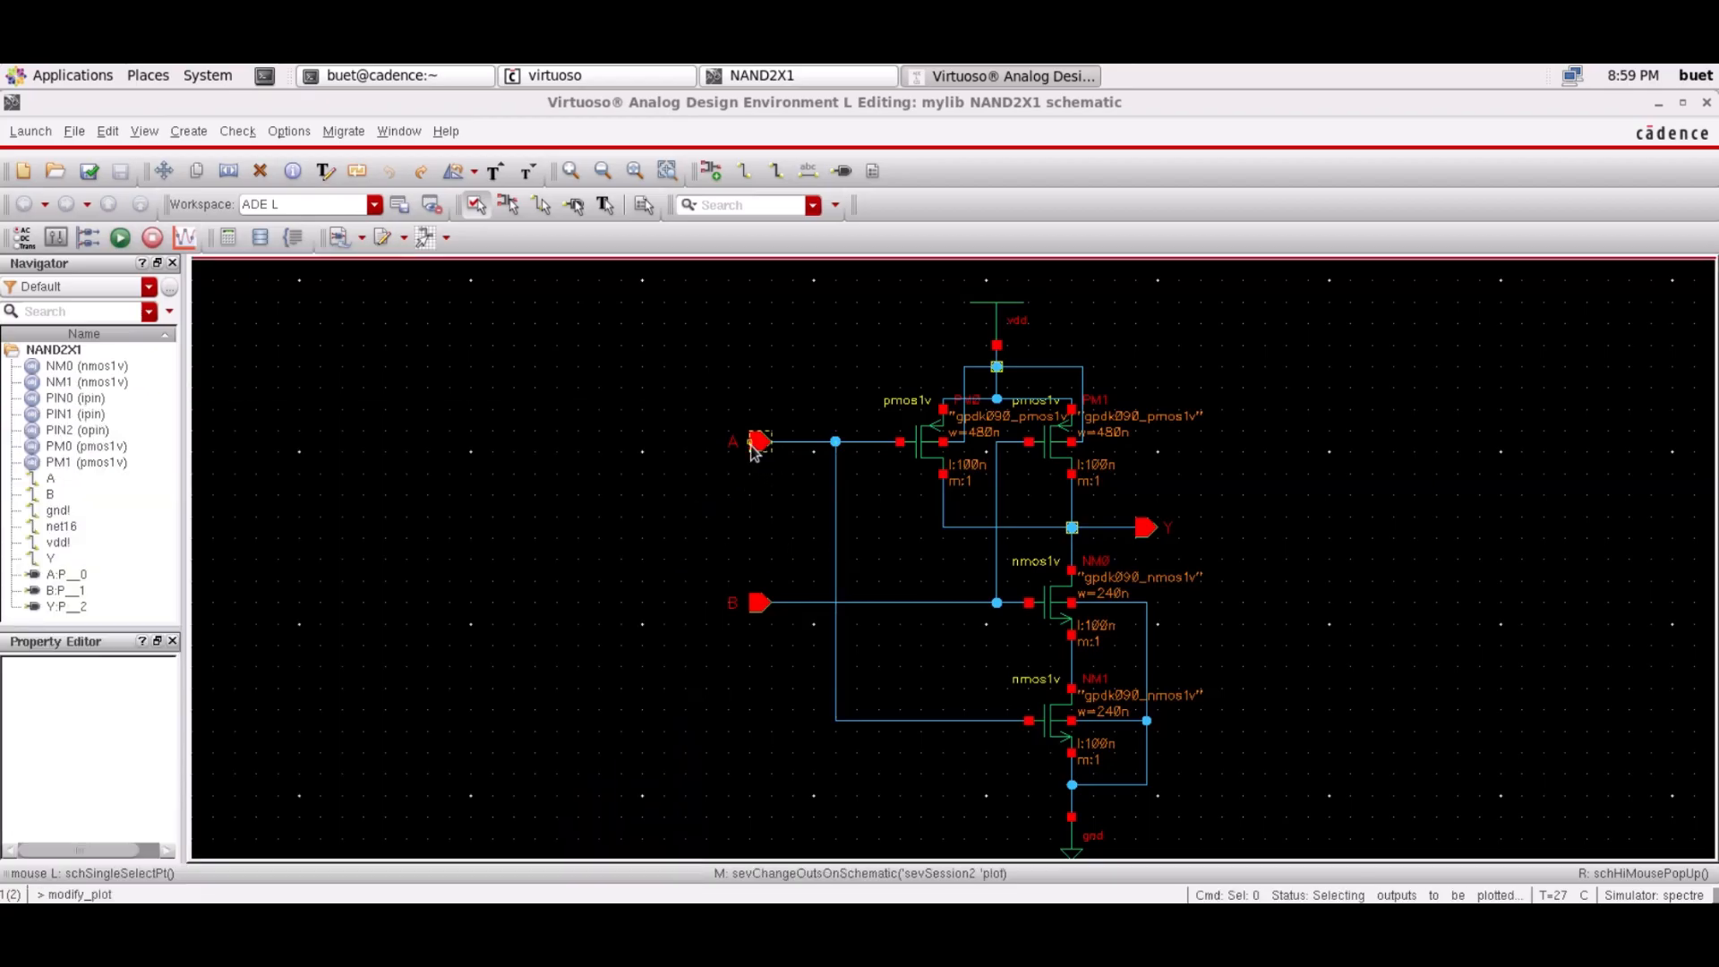
pyautogui.click(760, 603)
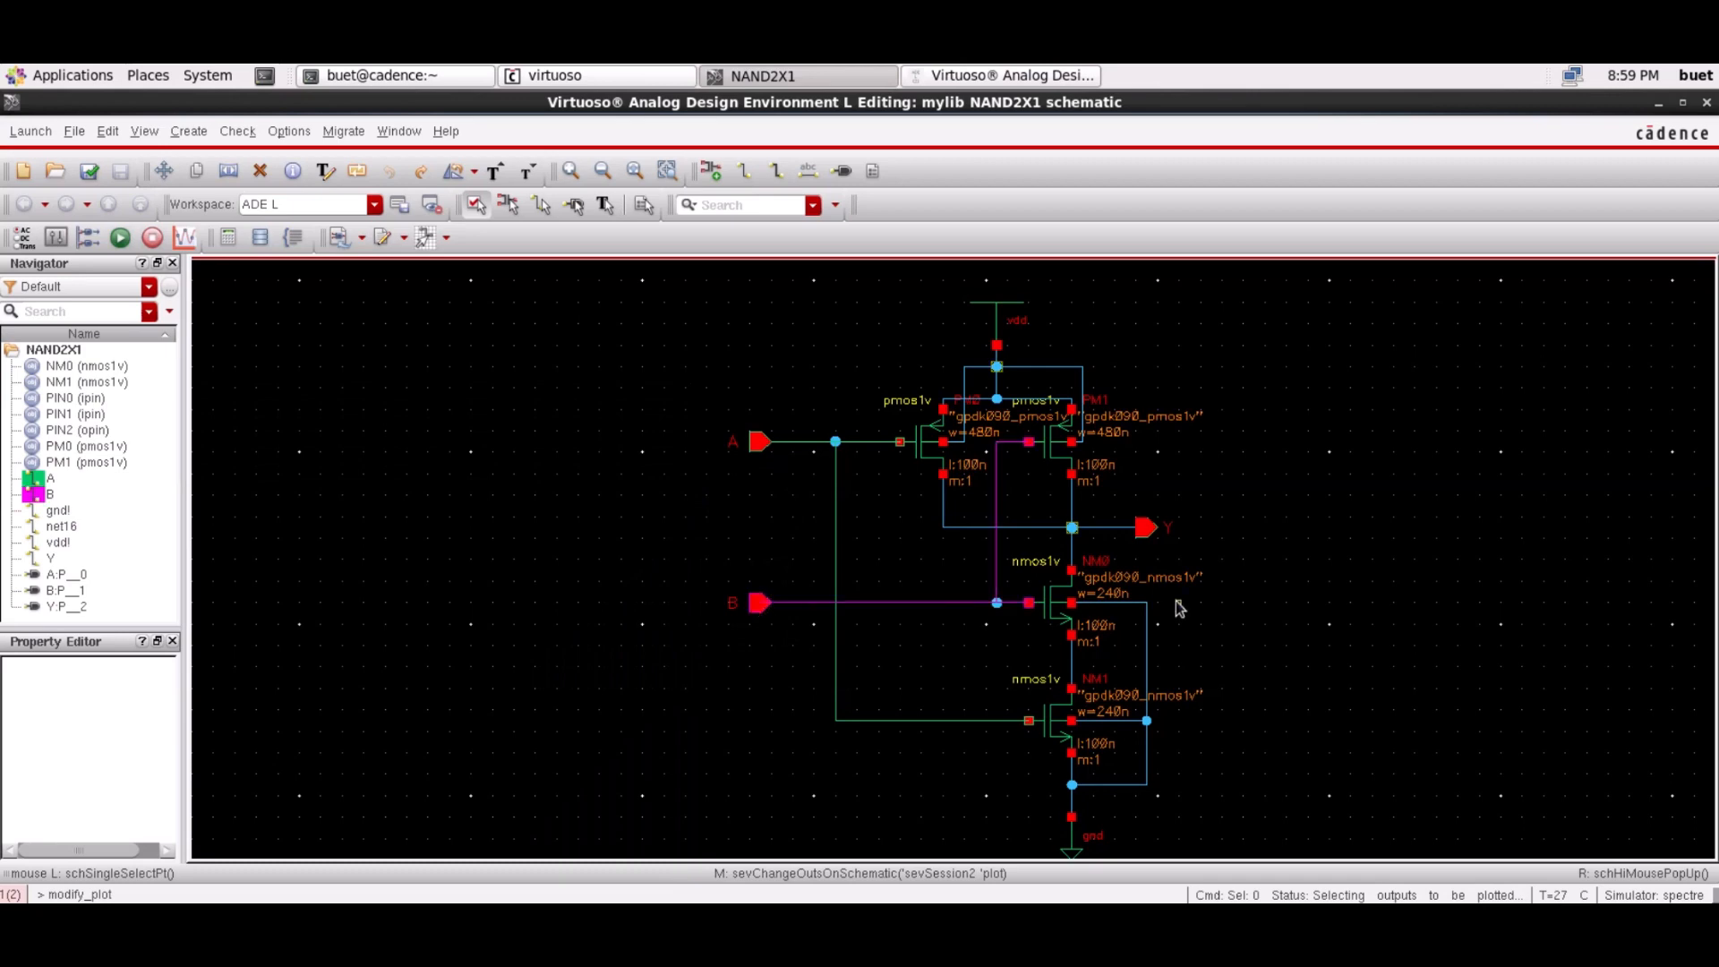
pyautogui.click(1144, 528)
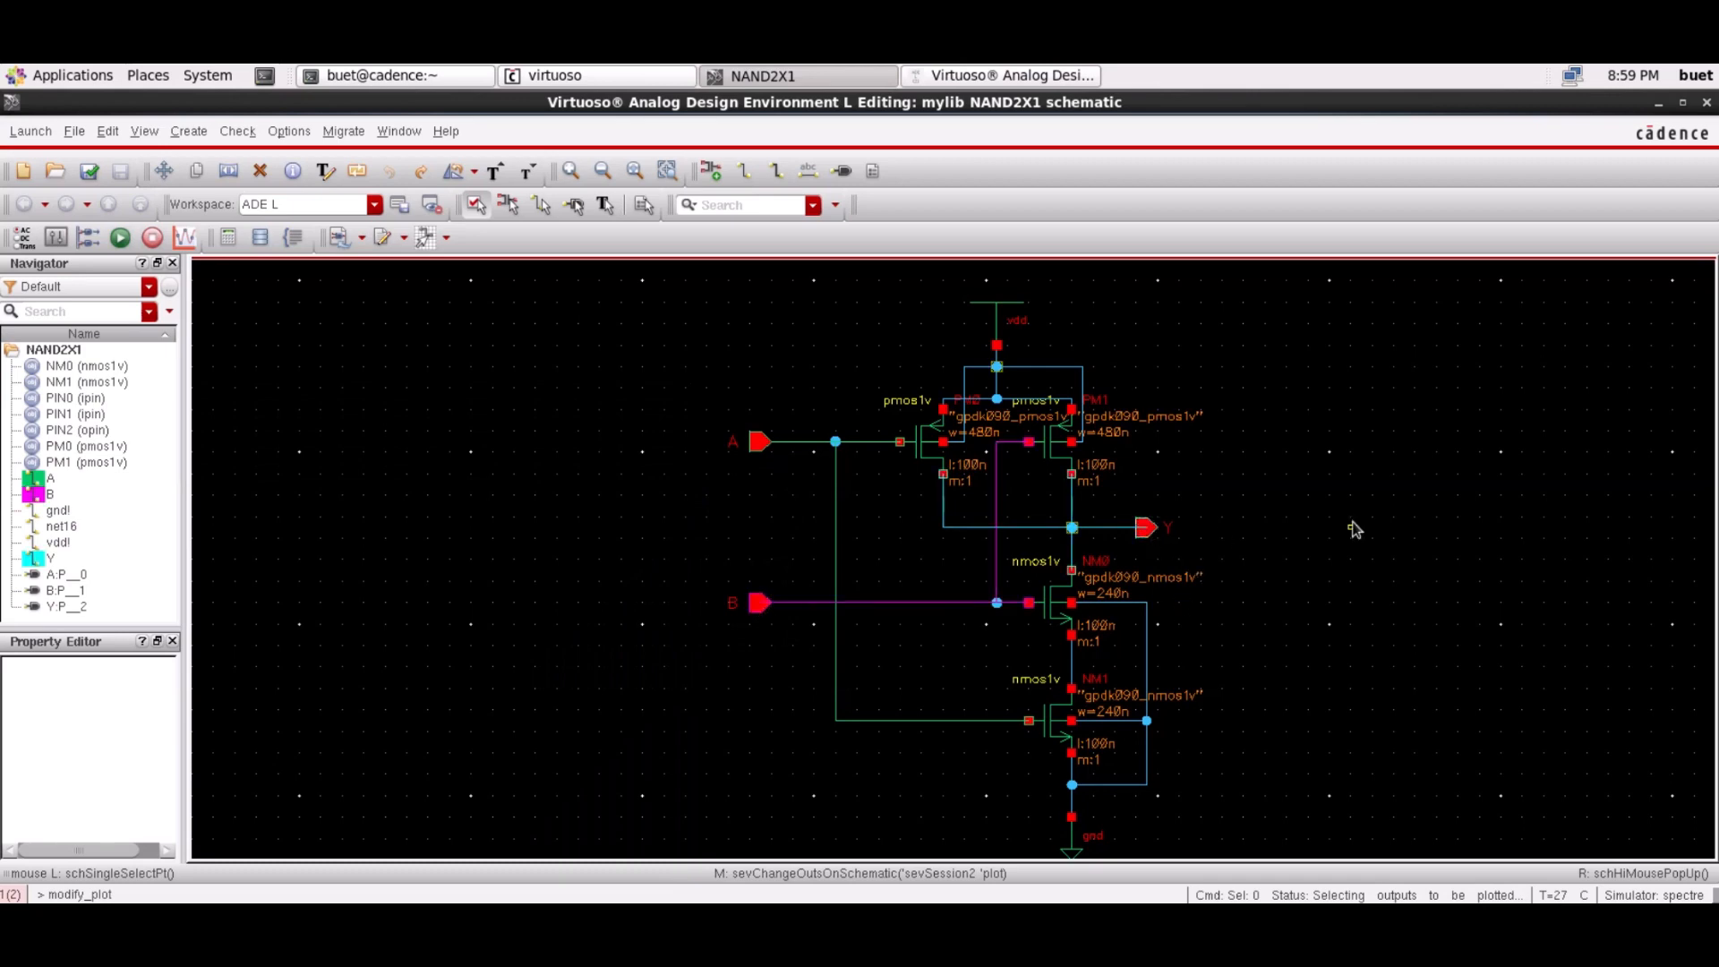
pyautogui.click(1010, 79)
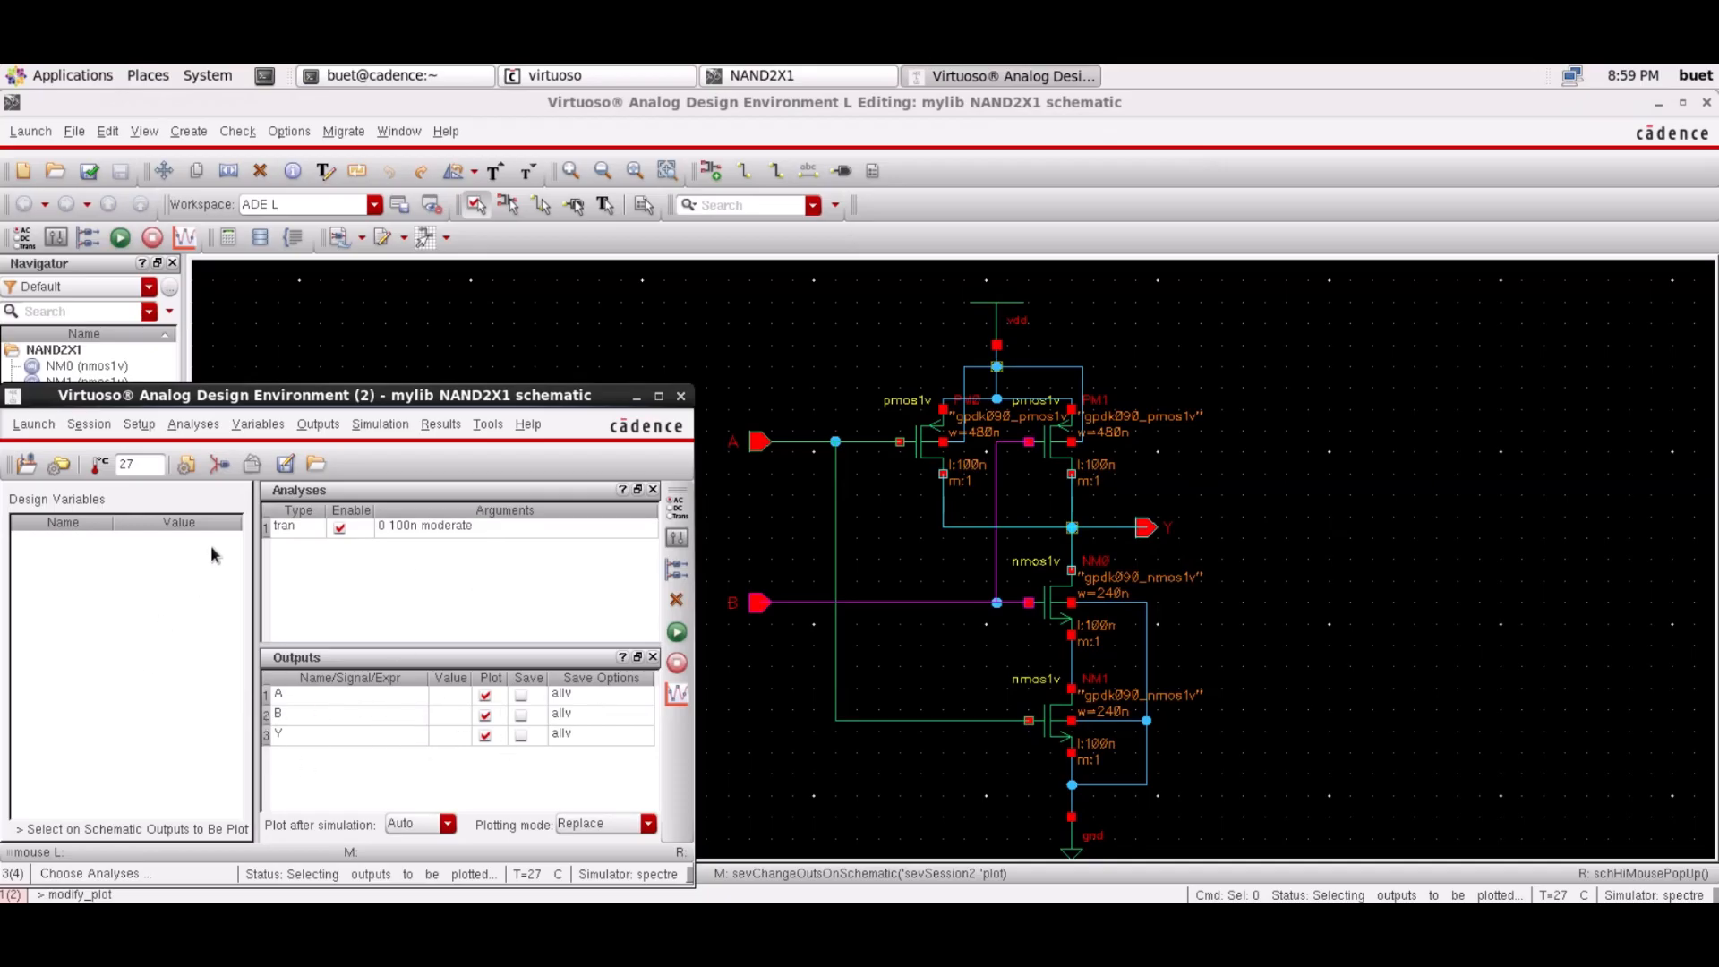
pyautogui.click(322, 425)
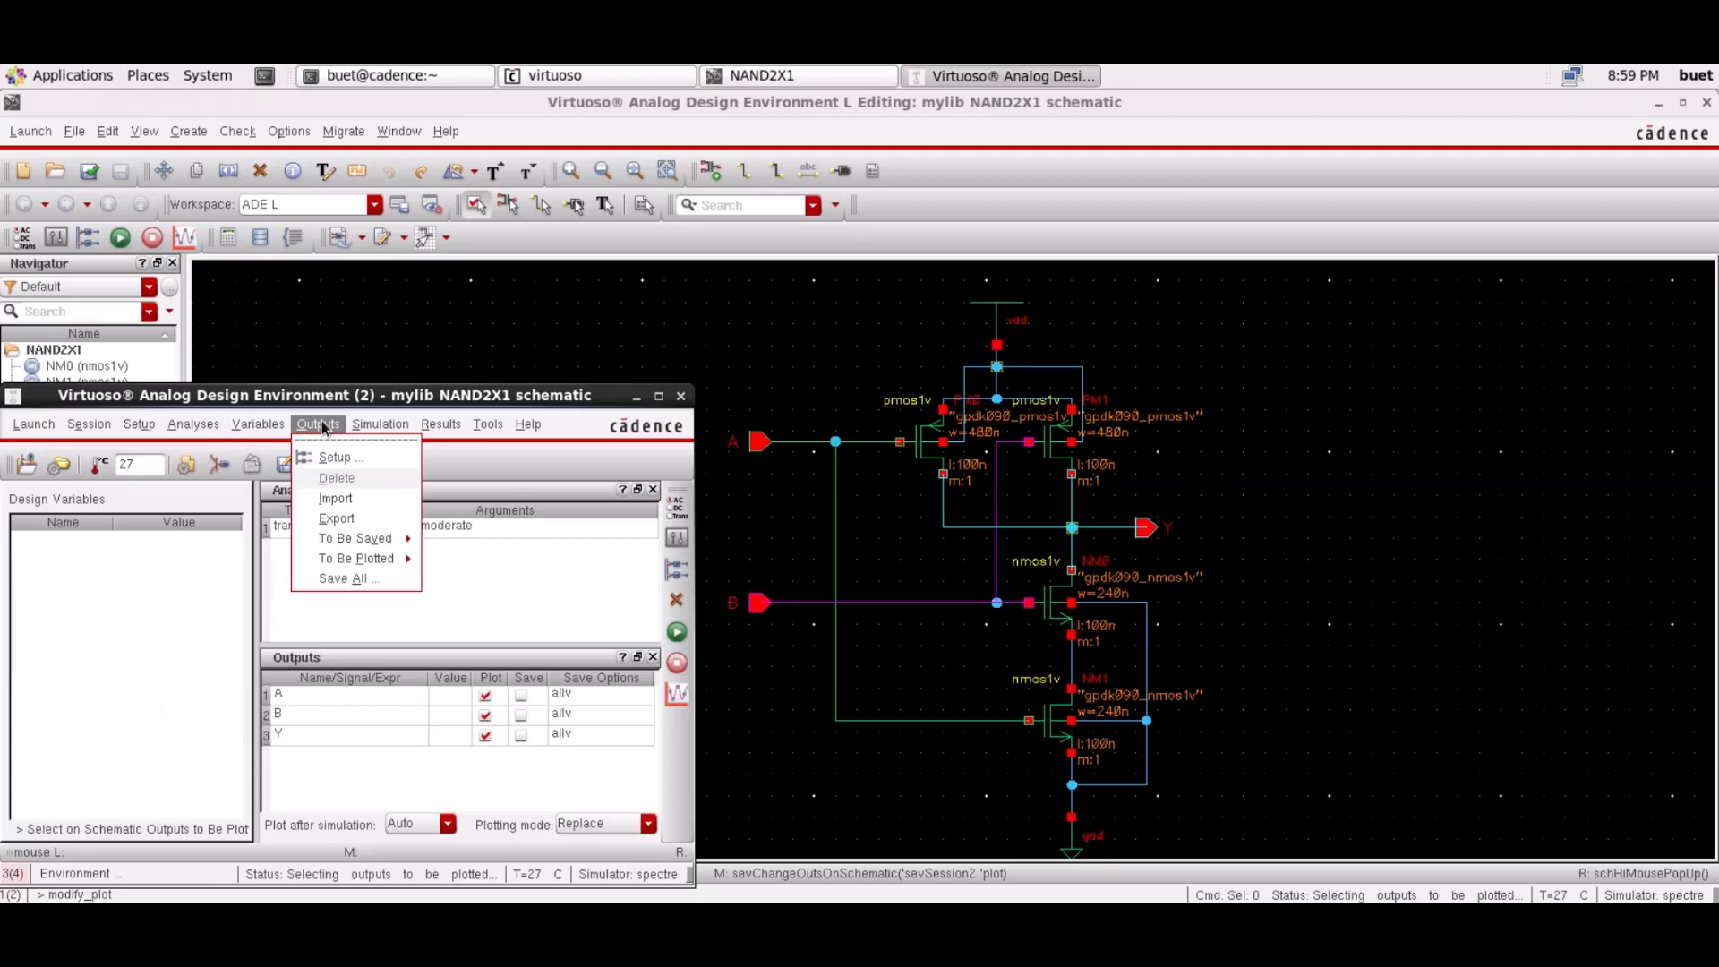
# Netlist and run the simulation, then maximize the waveform window
pyautogui.moveTo(374, 432)
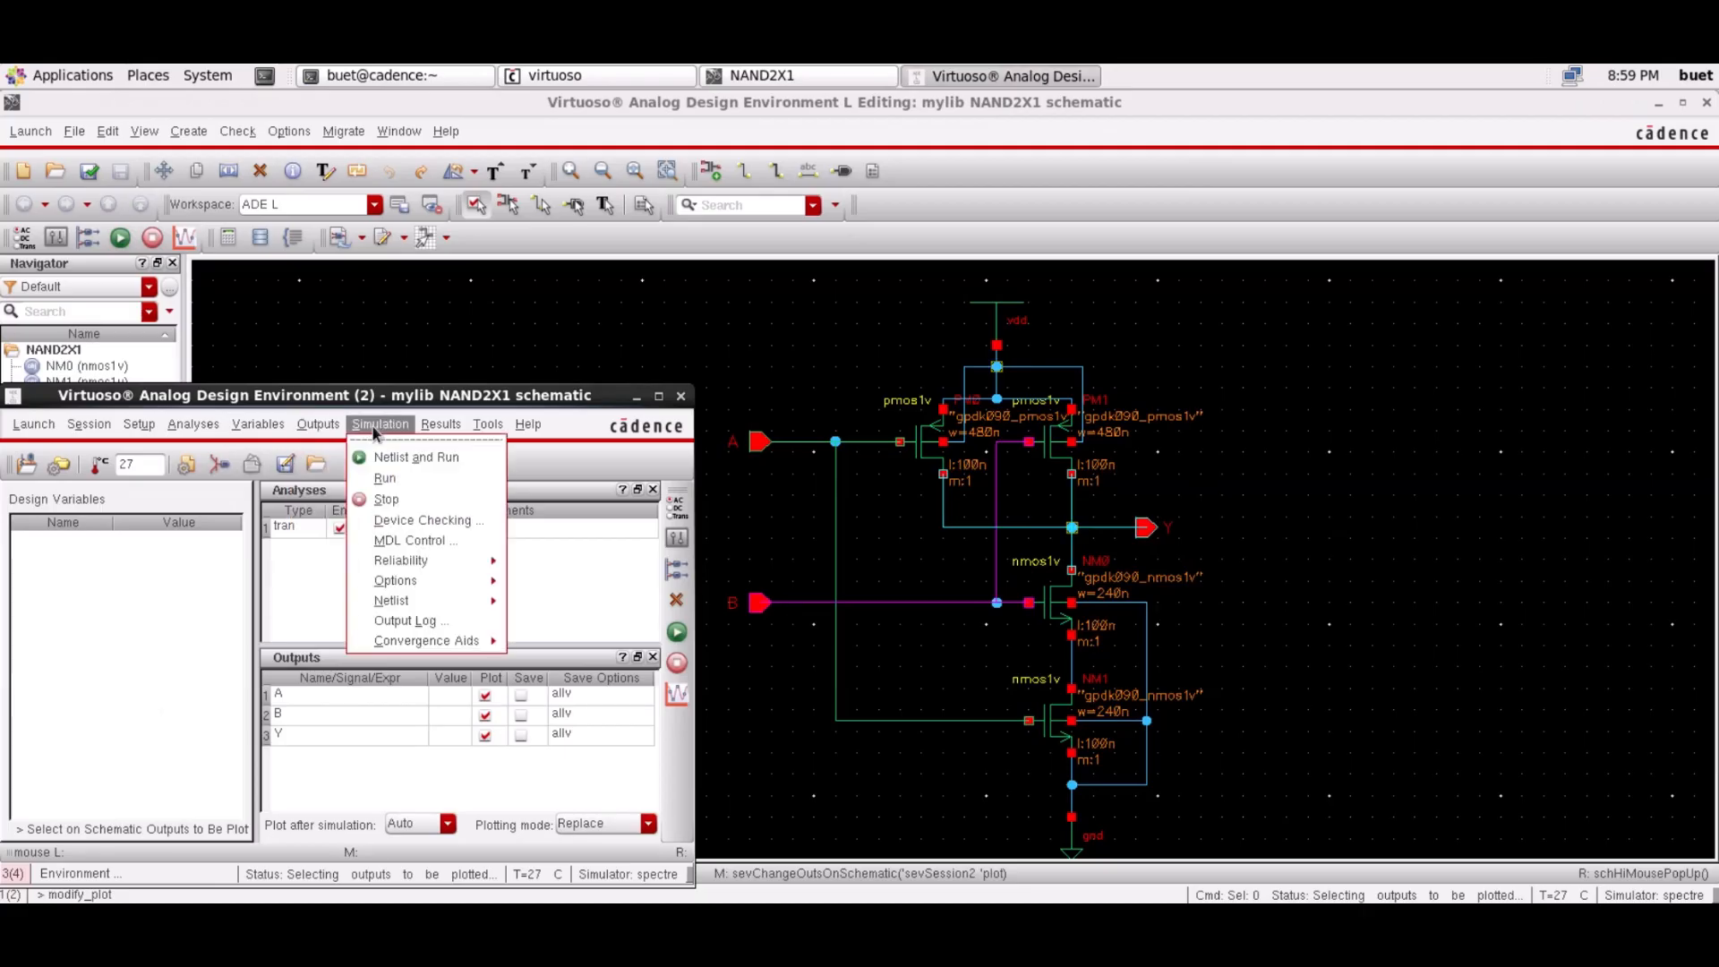
pyautogui.click(403, 461)
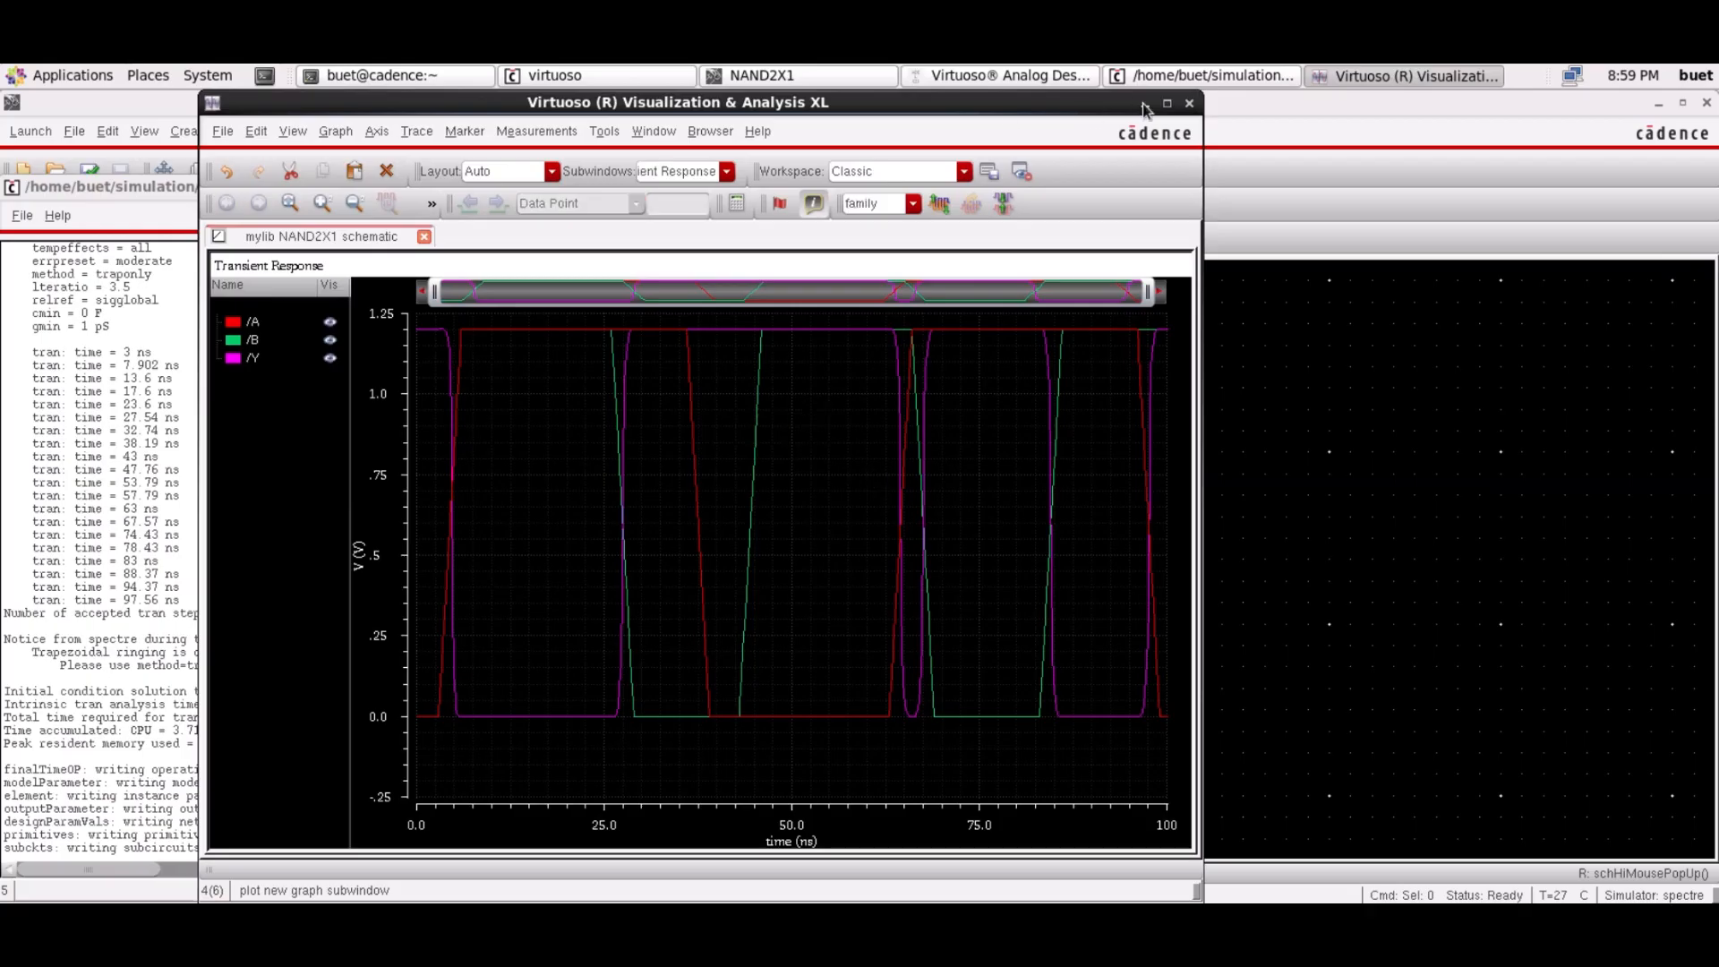
pyautogui.click(1167, 103)
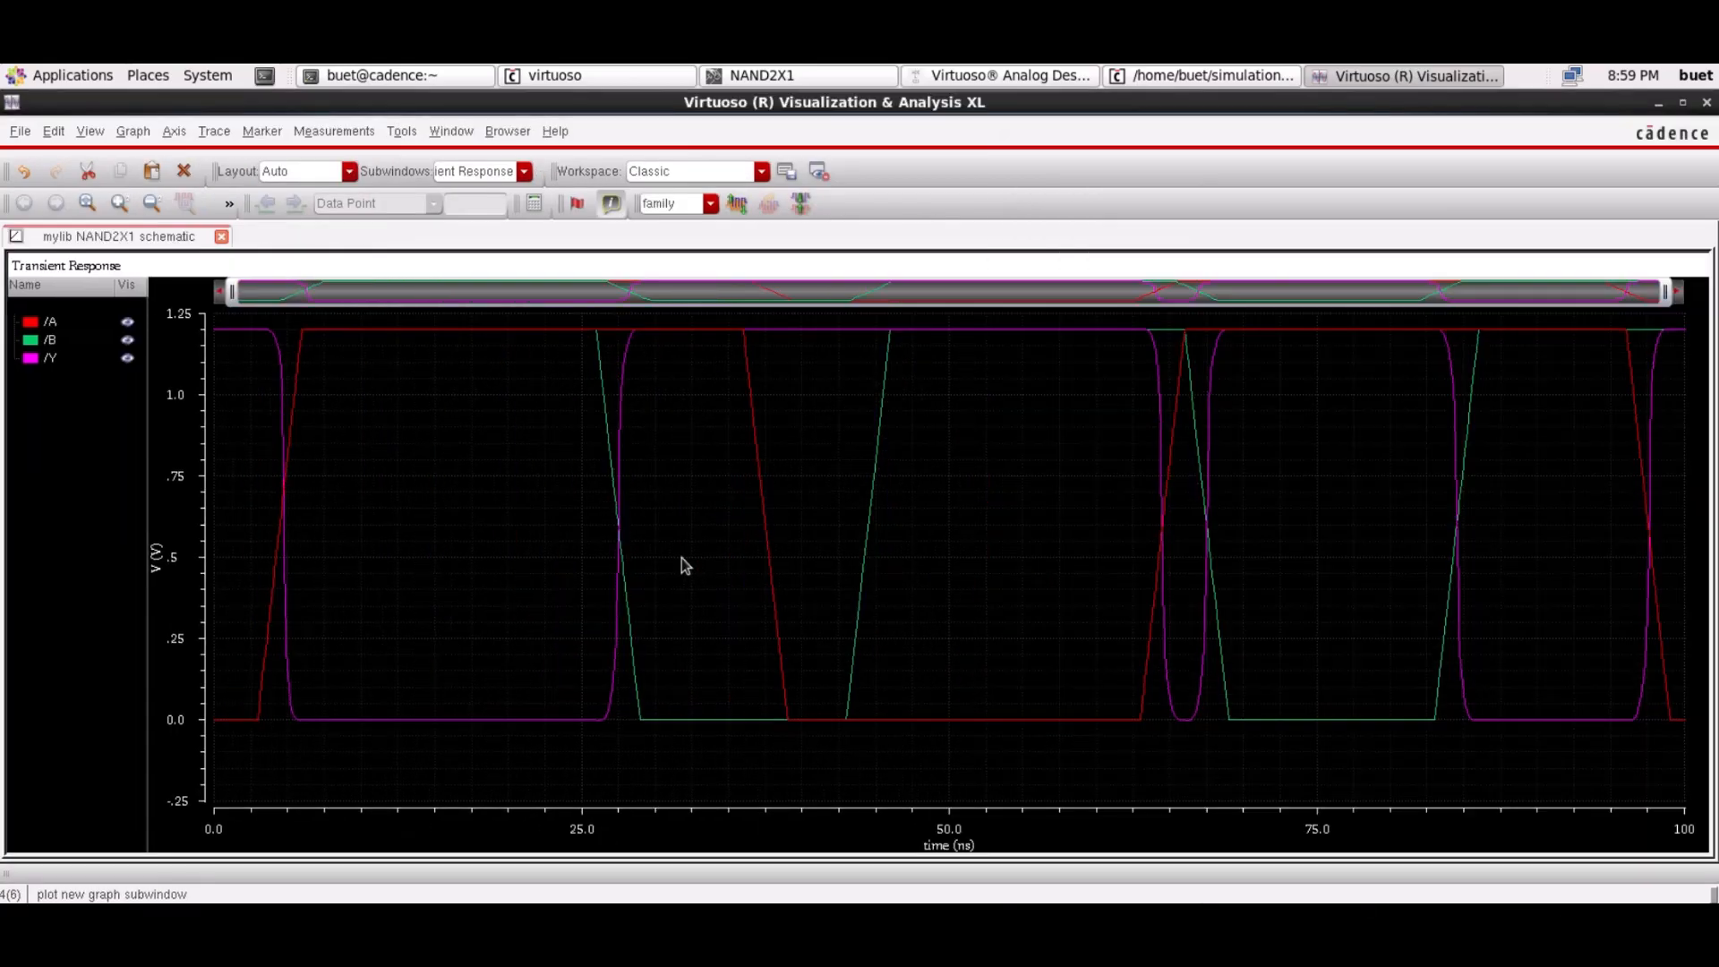
# Stack A, B and Y into separate strips, then close the waveform viewer and spectre log
pyautogui.click(737, 203)
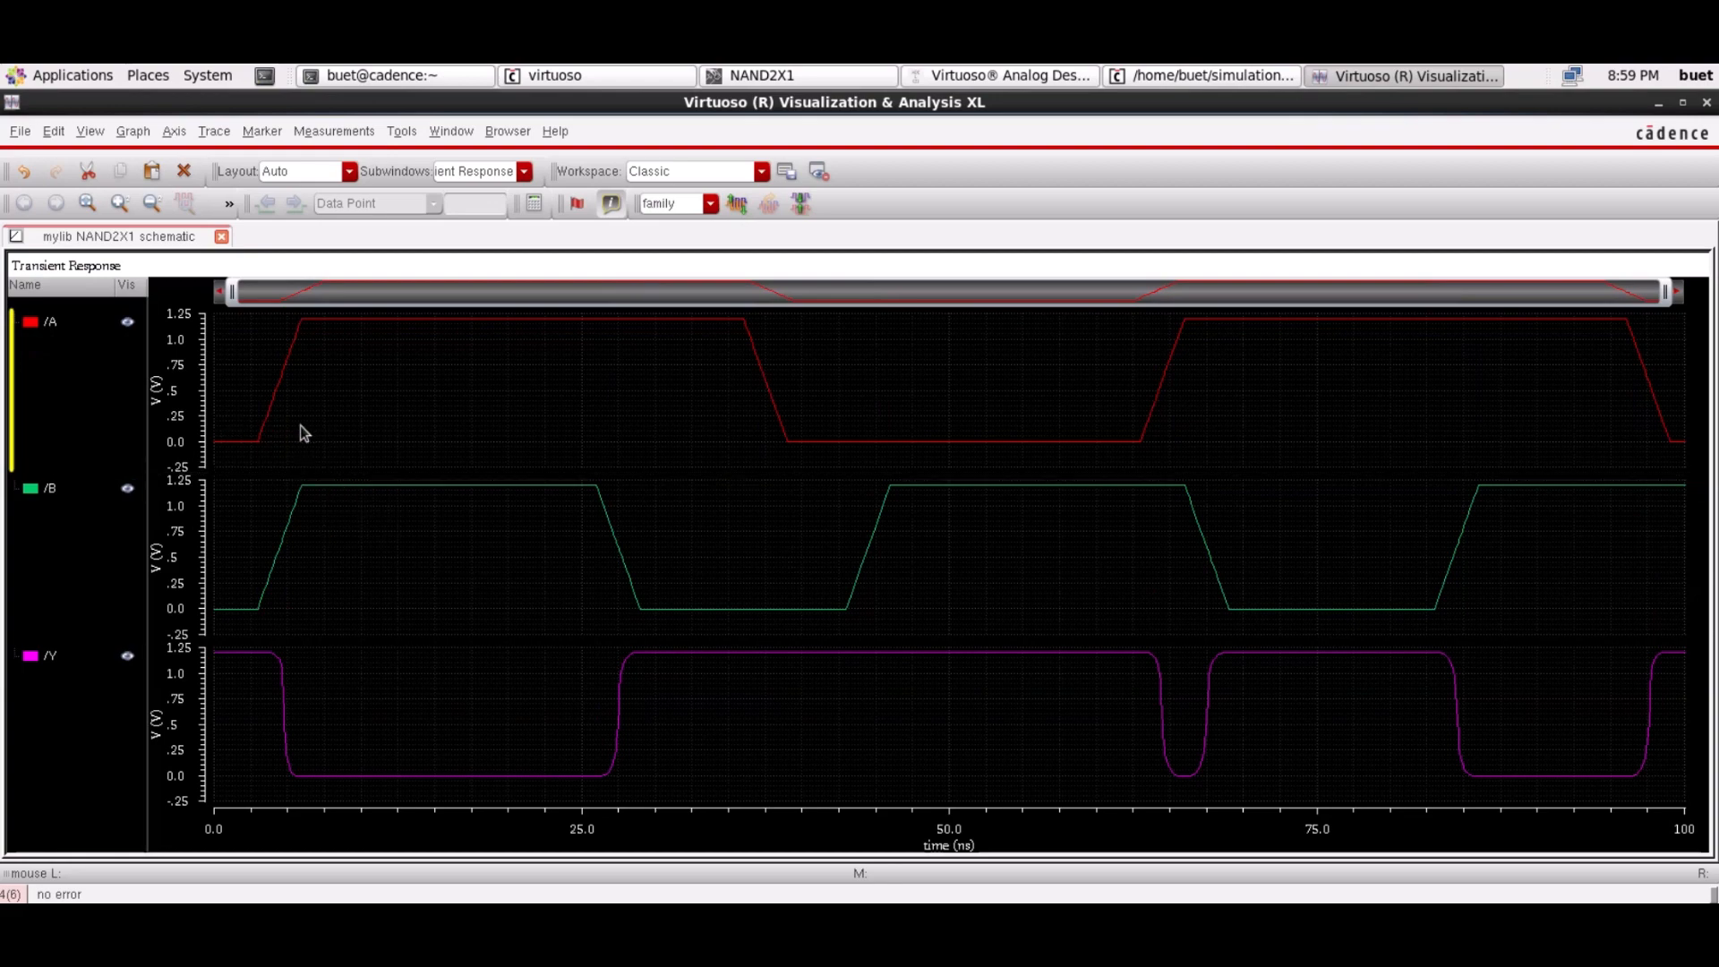
pyautogui.moveTo(280, 574)
pyautogui.click(1707, 104)
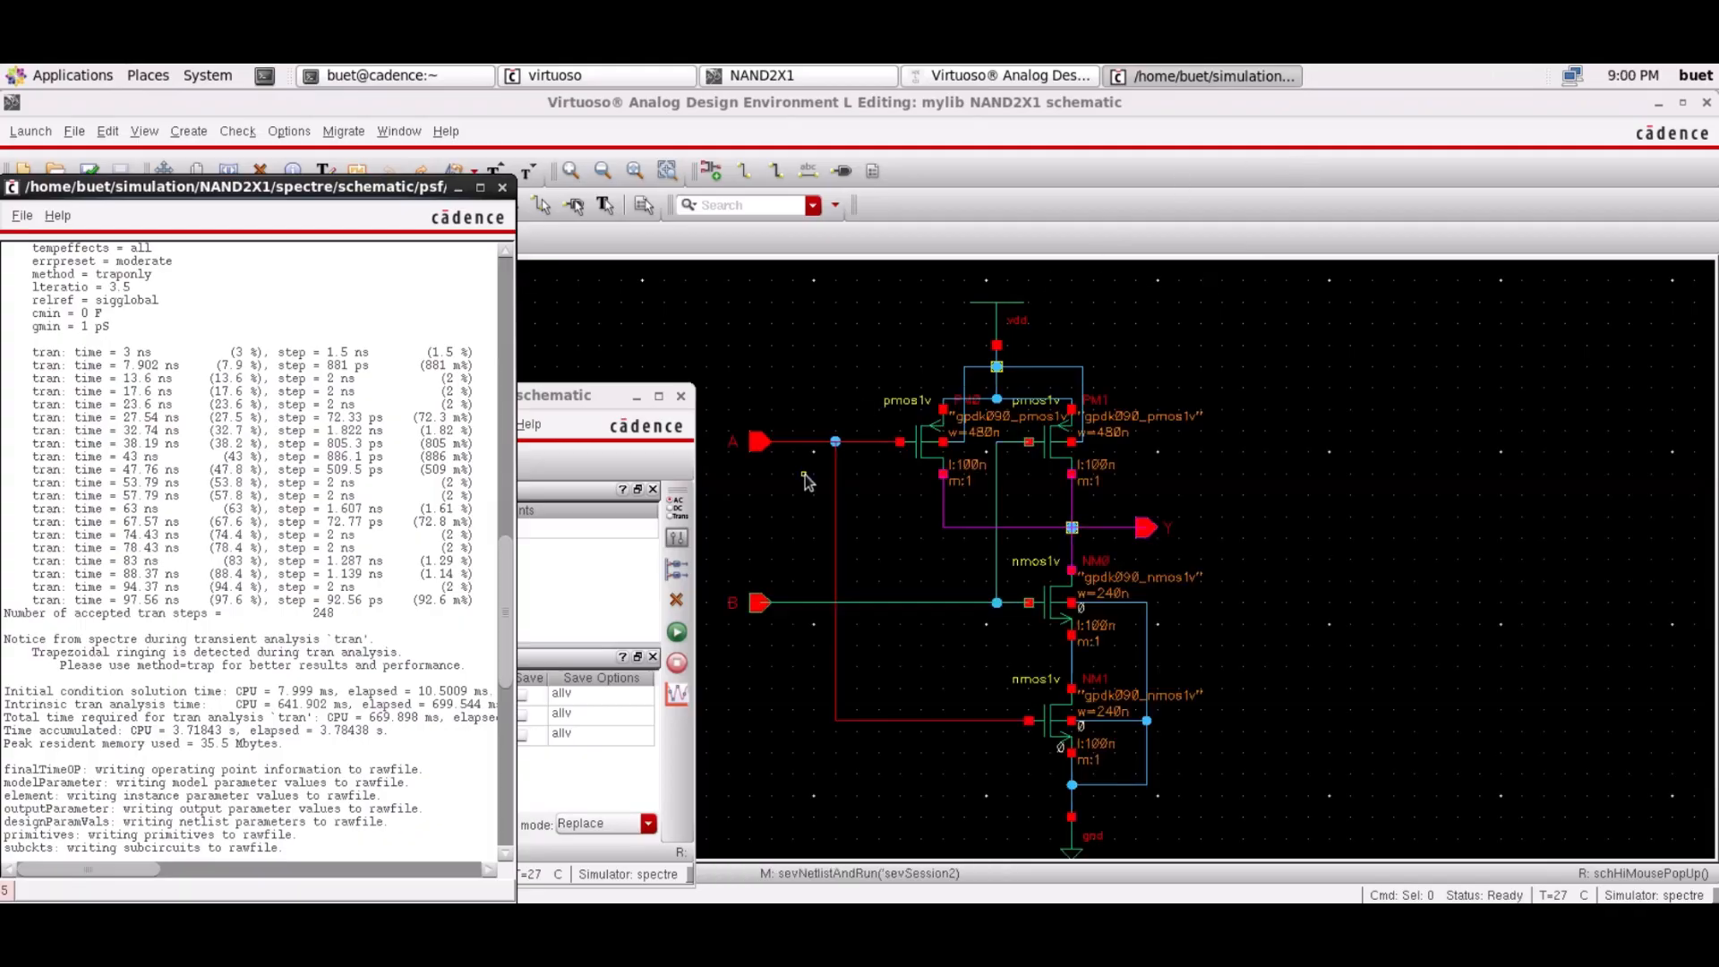
pyautogui.click(502, 187)
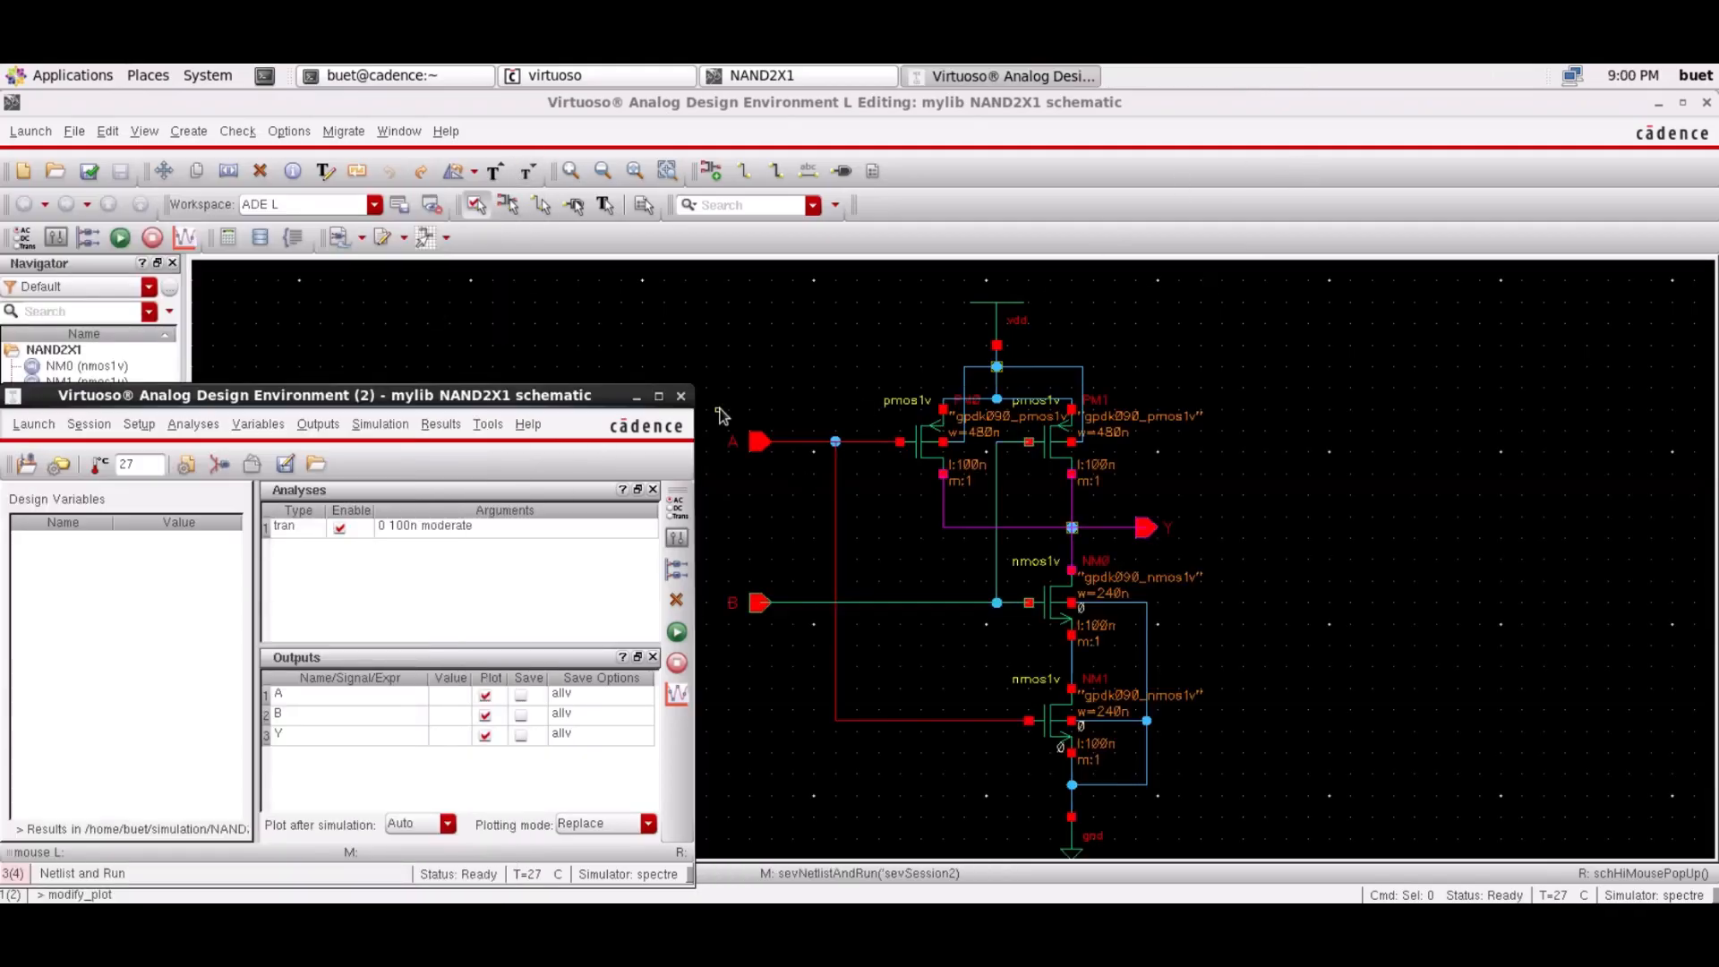
# Close ADE L, answering No to saving its state
pyautogui.click(680, 395)
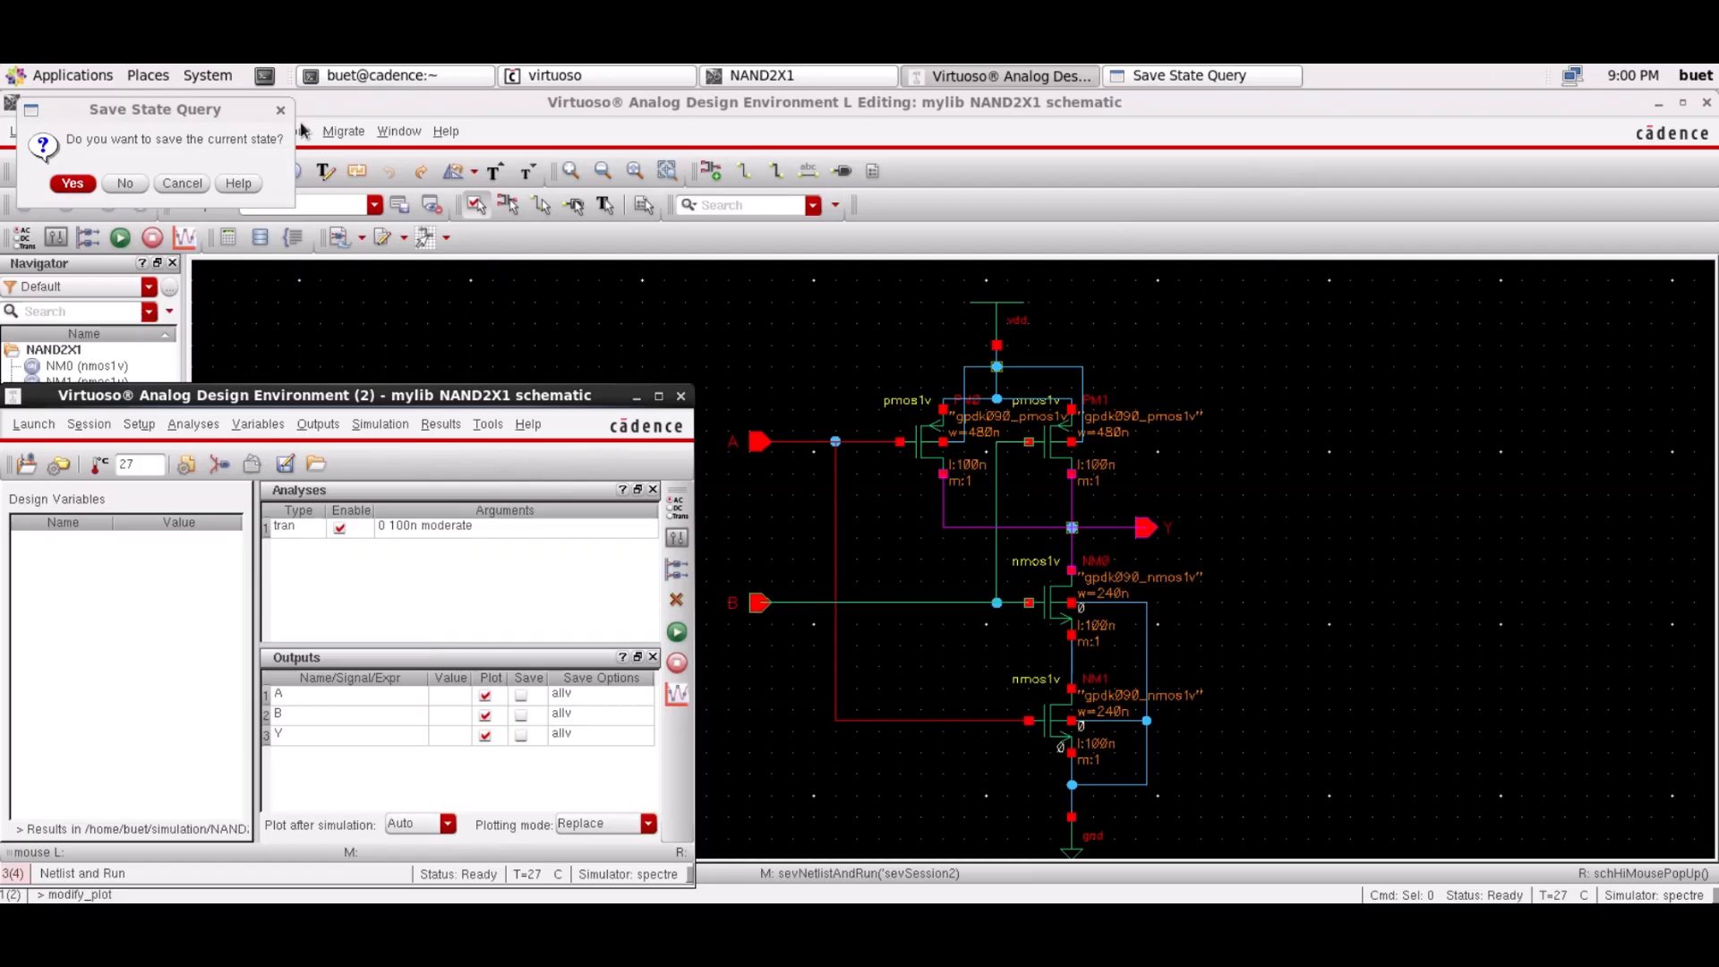
pyautogui.click(130, 183)
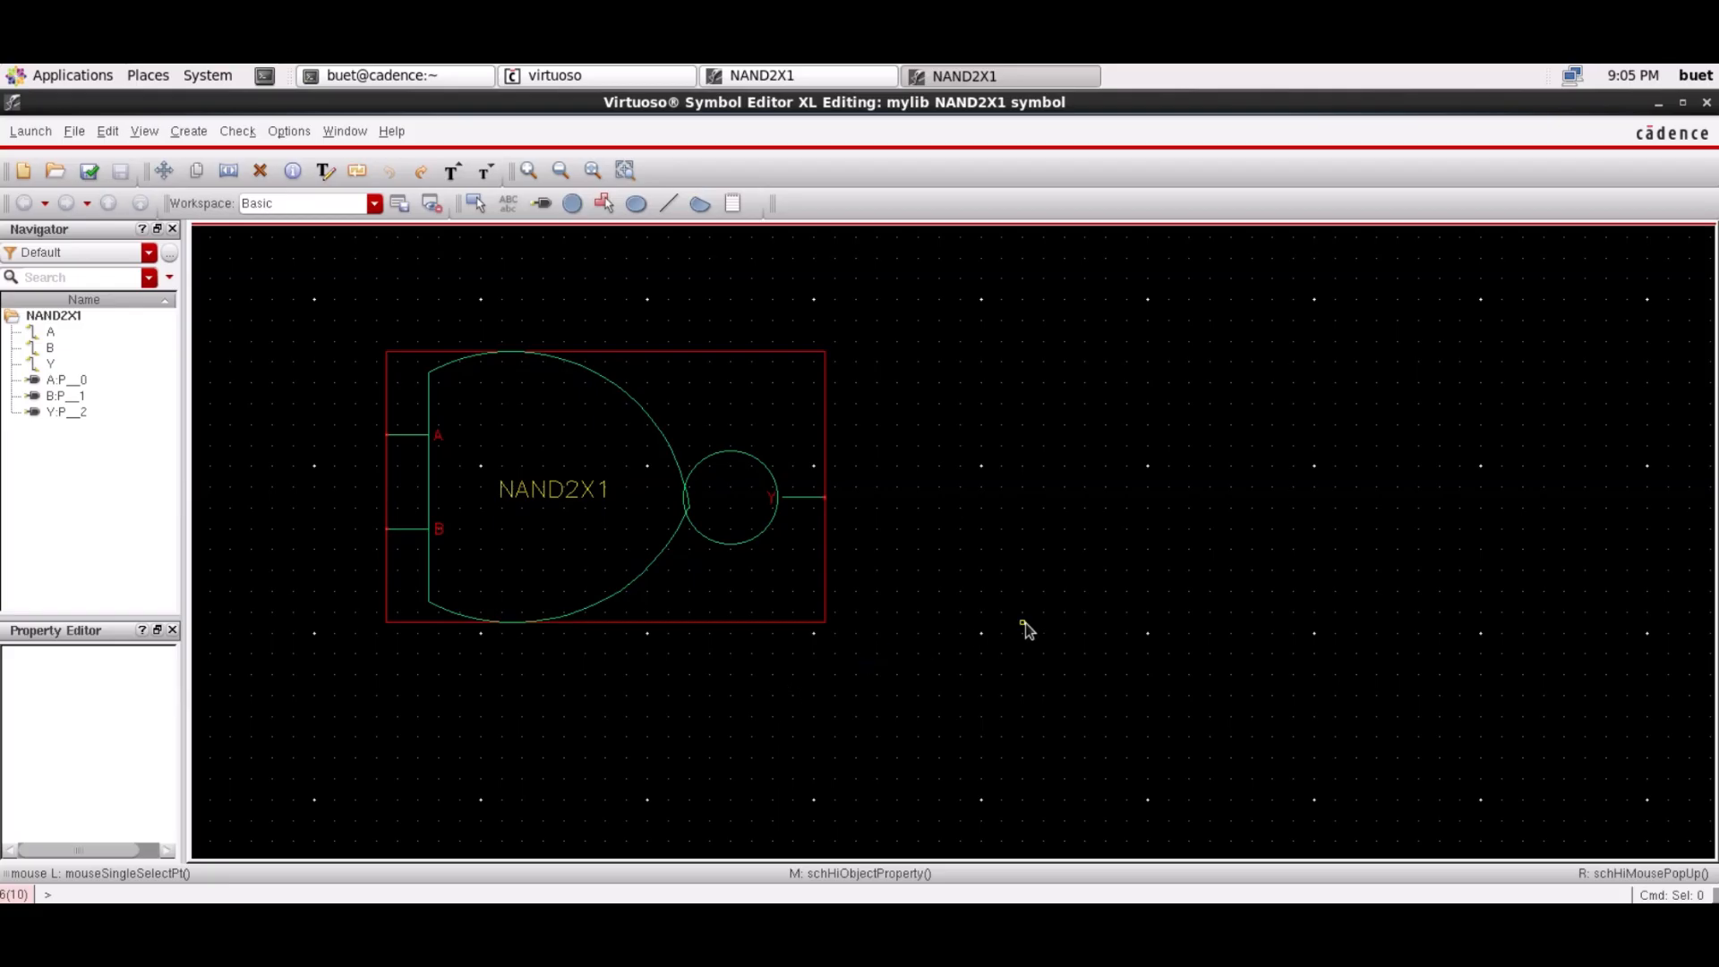
# Close the NAND2X1 symbol editor
pyautogui.click(1708, 105)
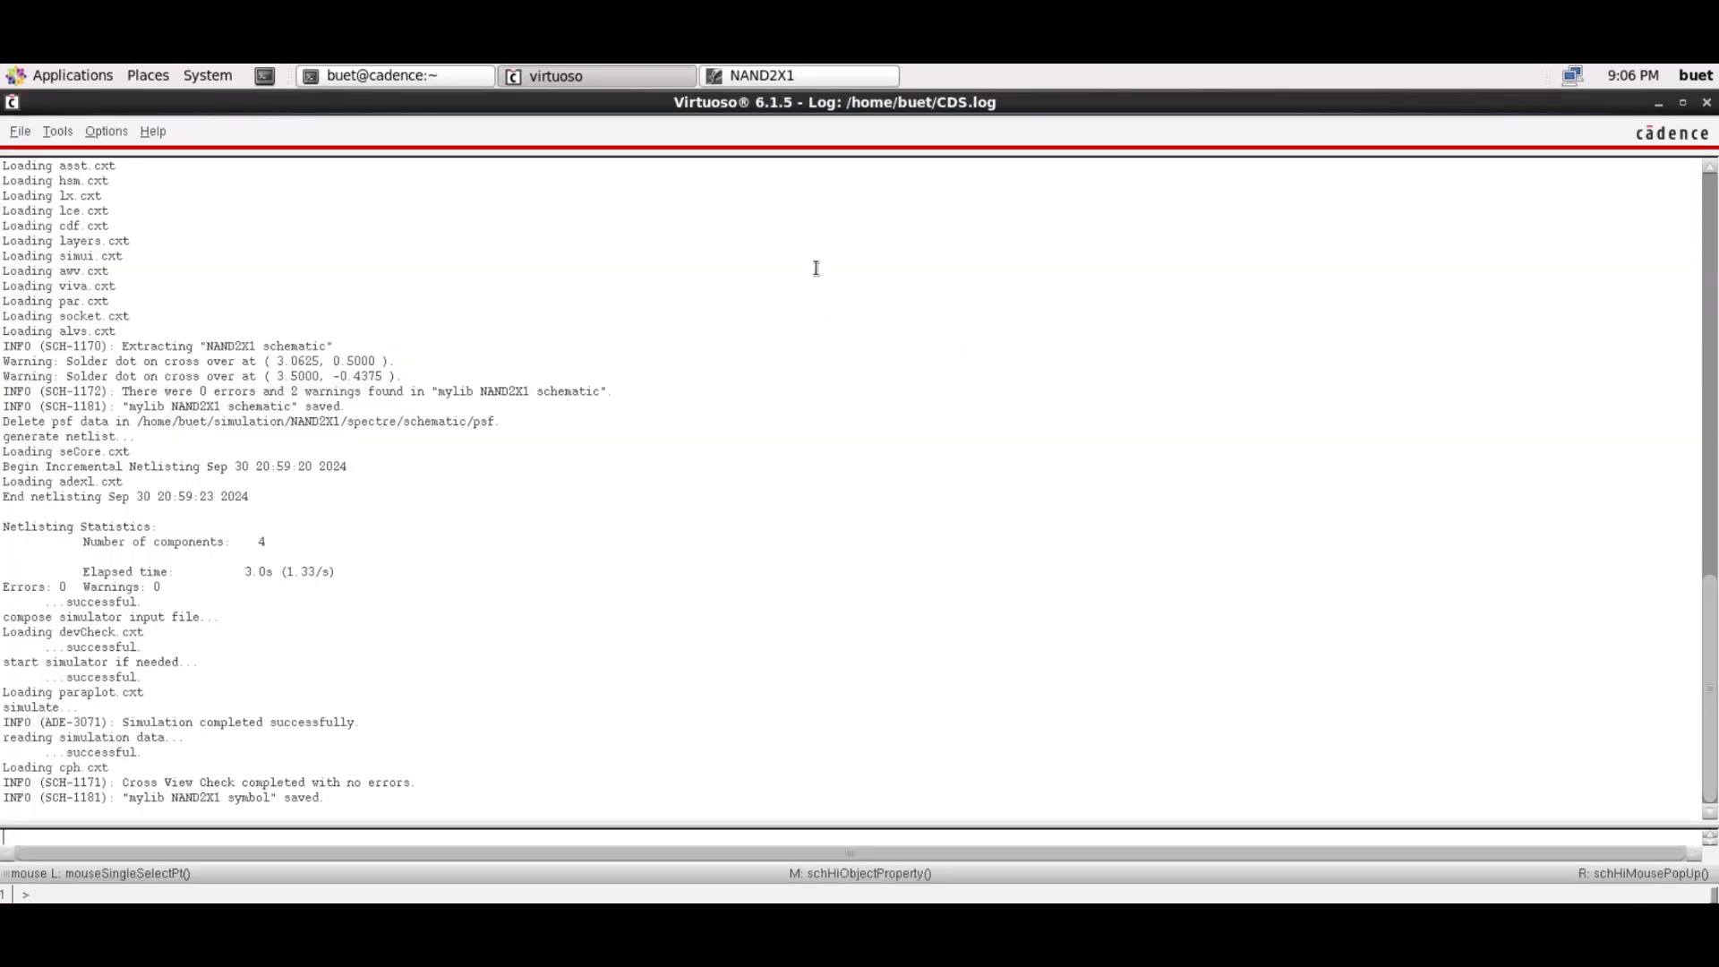
pyautogui.click(779, 75)
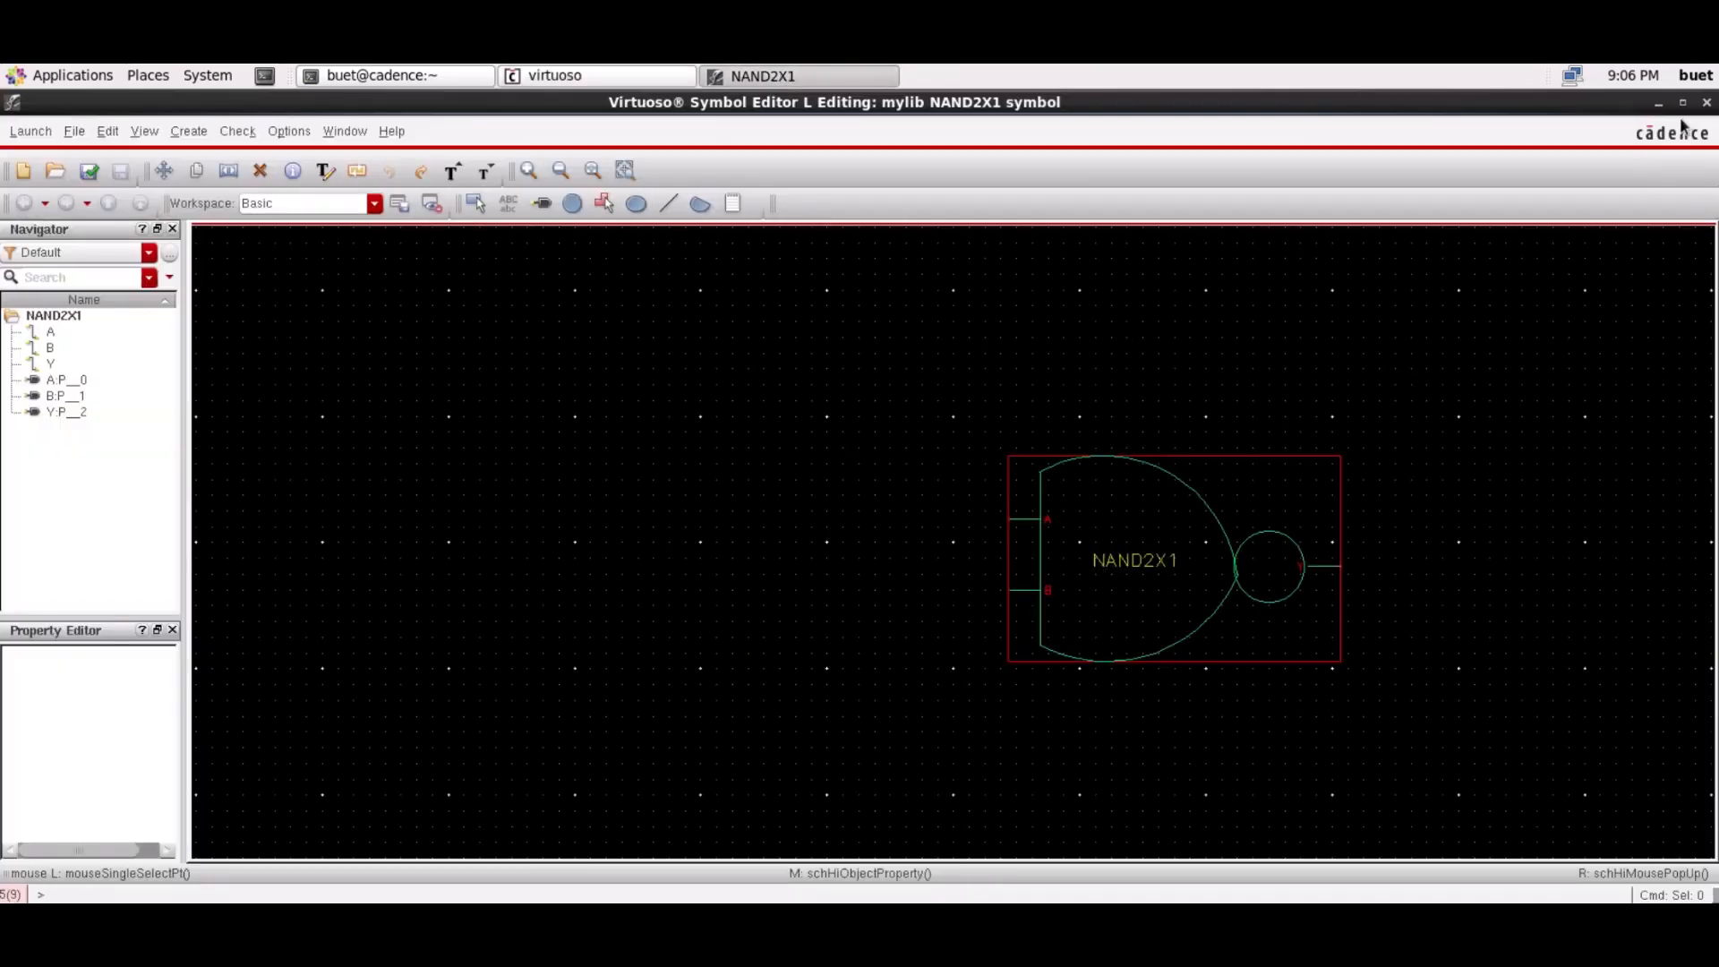
pyautogui.click(1707, 102)
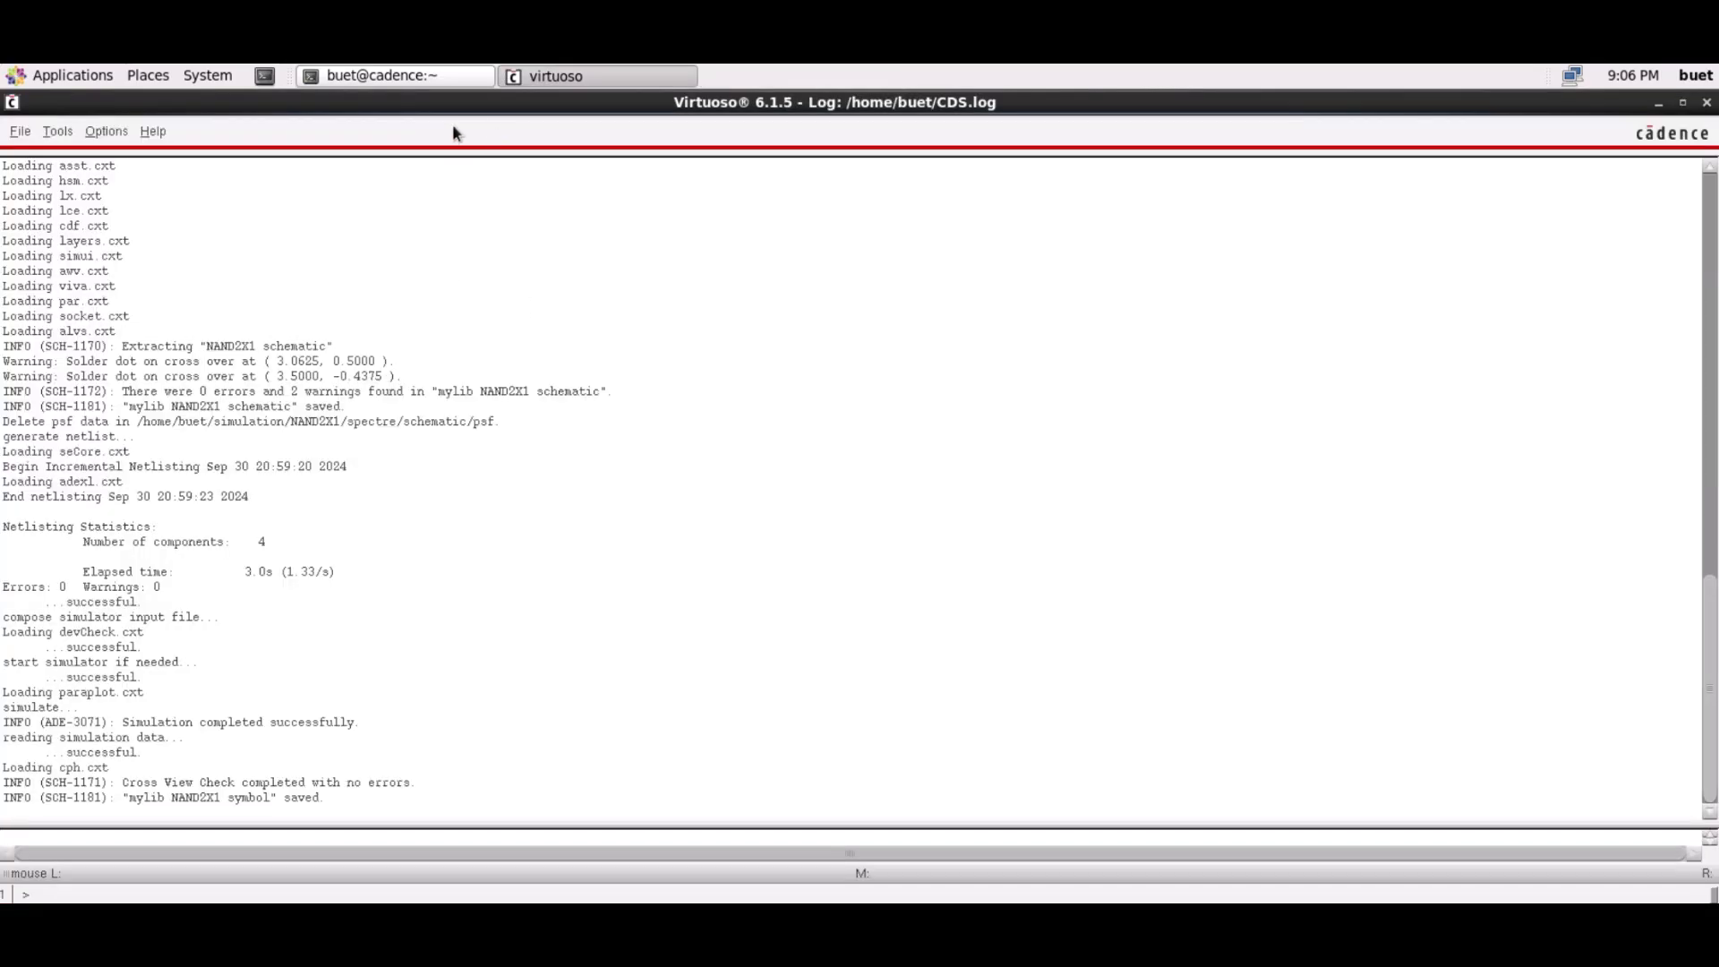
# Open the mylib NAND2X1 schematic and maximize the Schematic Editor
pyautogui.click(20, 132)
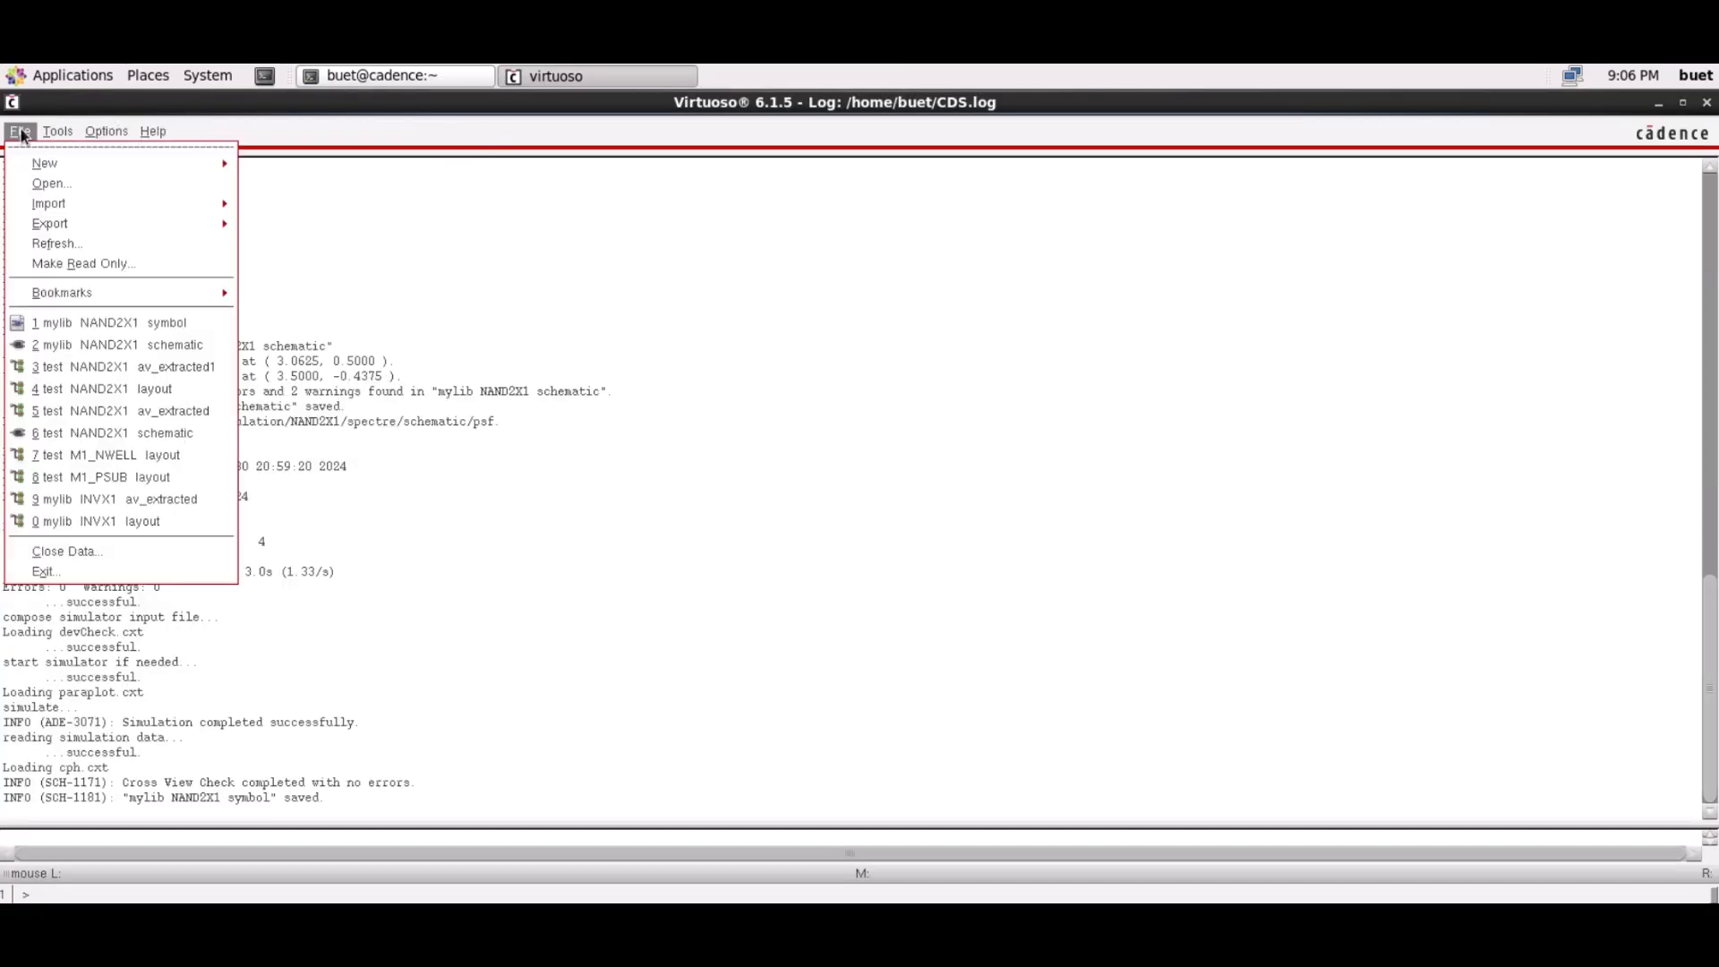
pyautogui.click(37, 188)
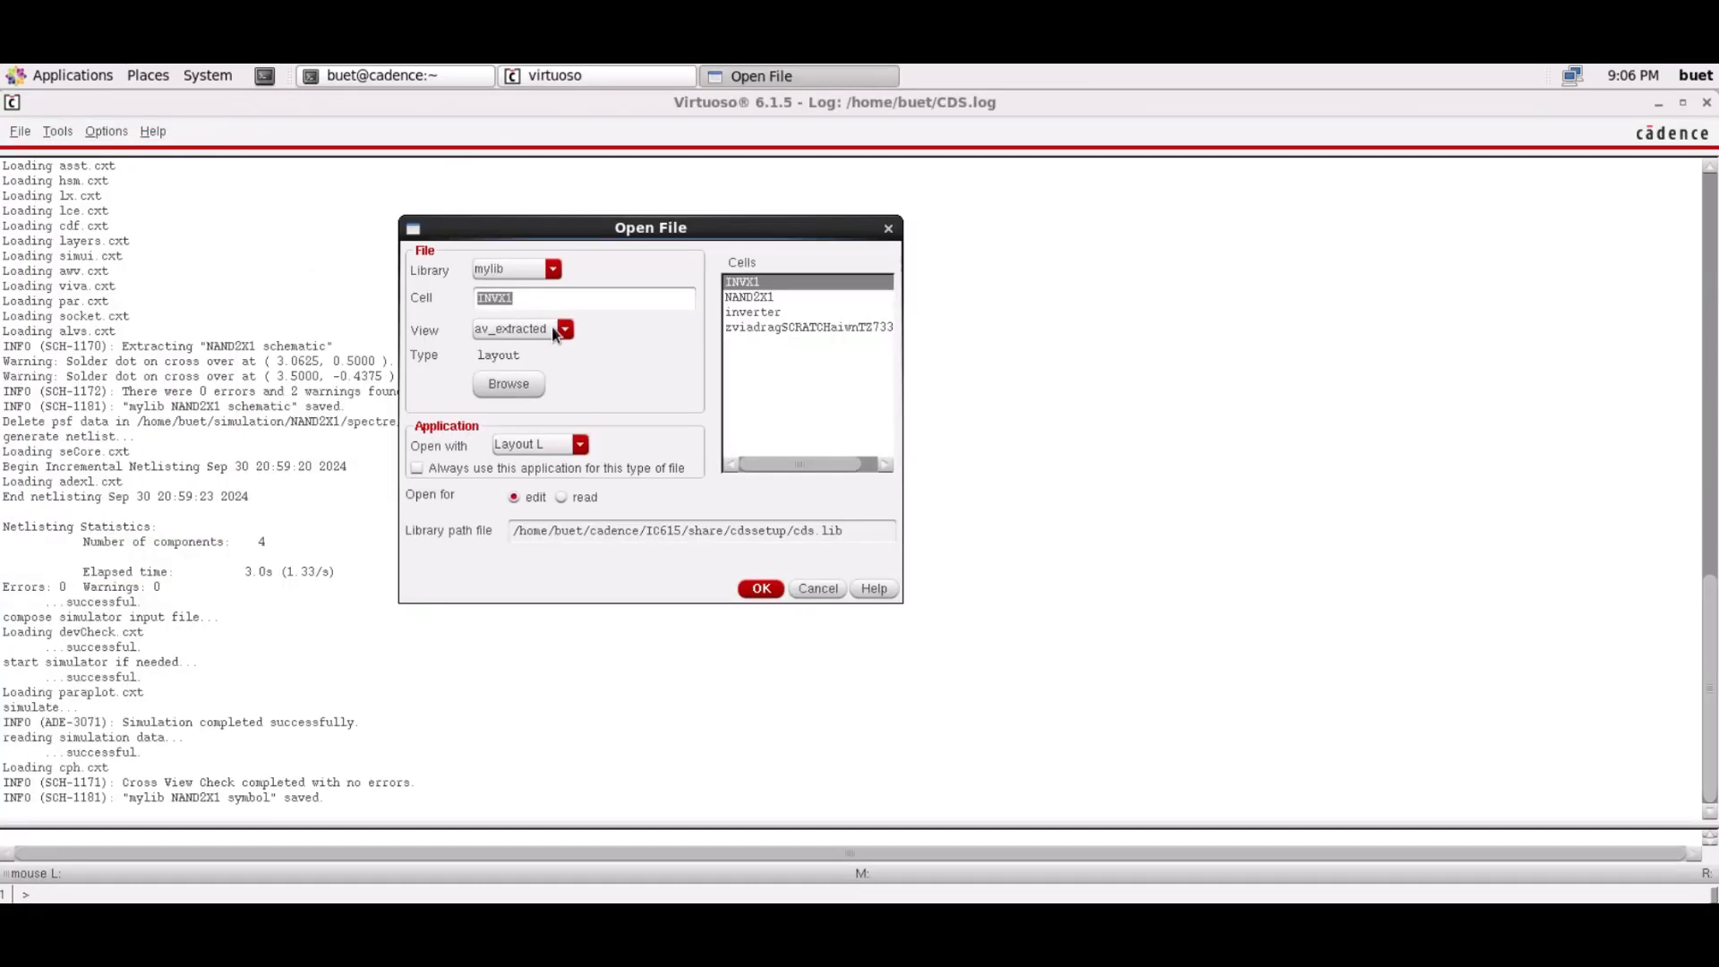
pyautogui.click(553, 329)
pyautogui.click(554, 330)
pyautogui.click(548, 269)
pyautogui.click(548, 269)
pyautogui.click(743, 298)
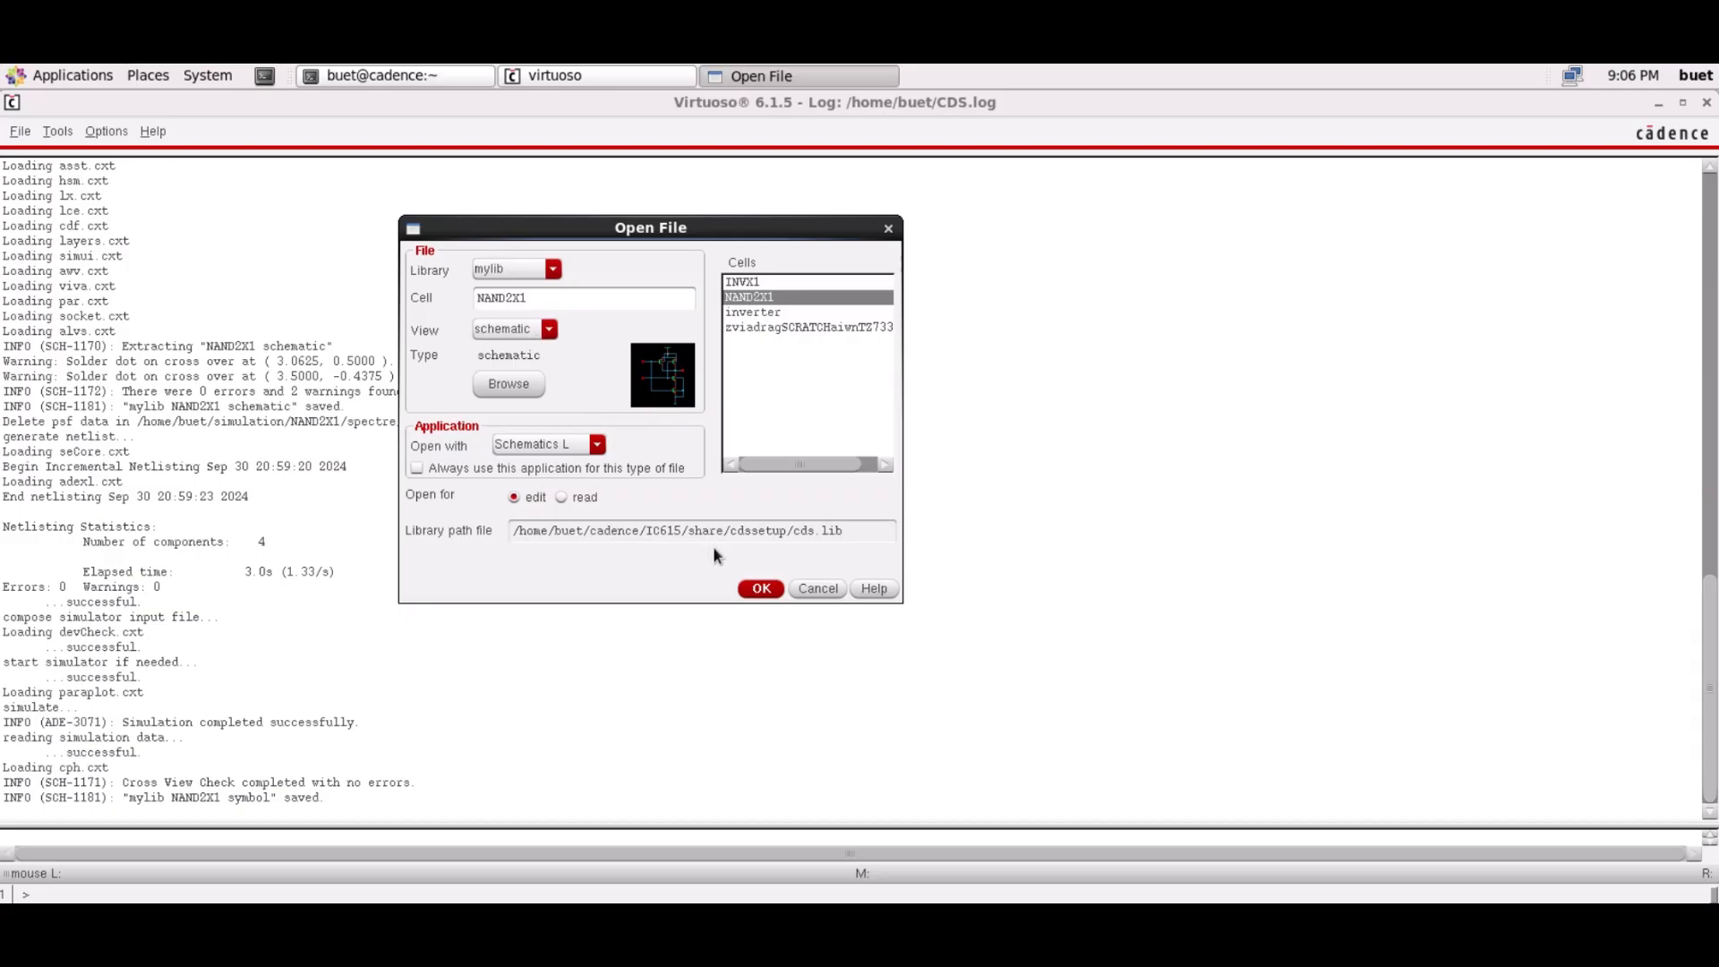
pyautogui.click(762, 593)
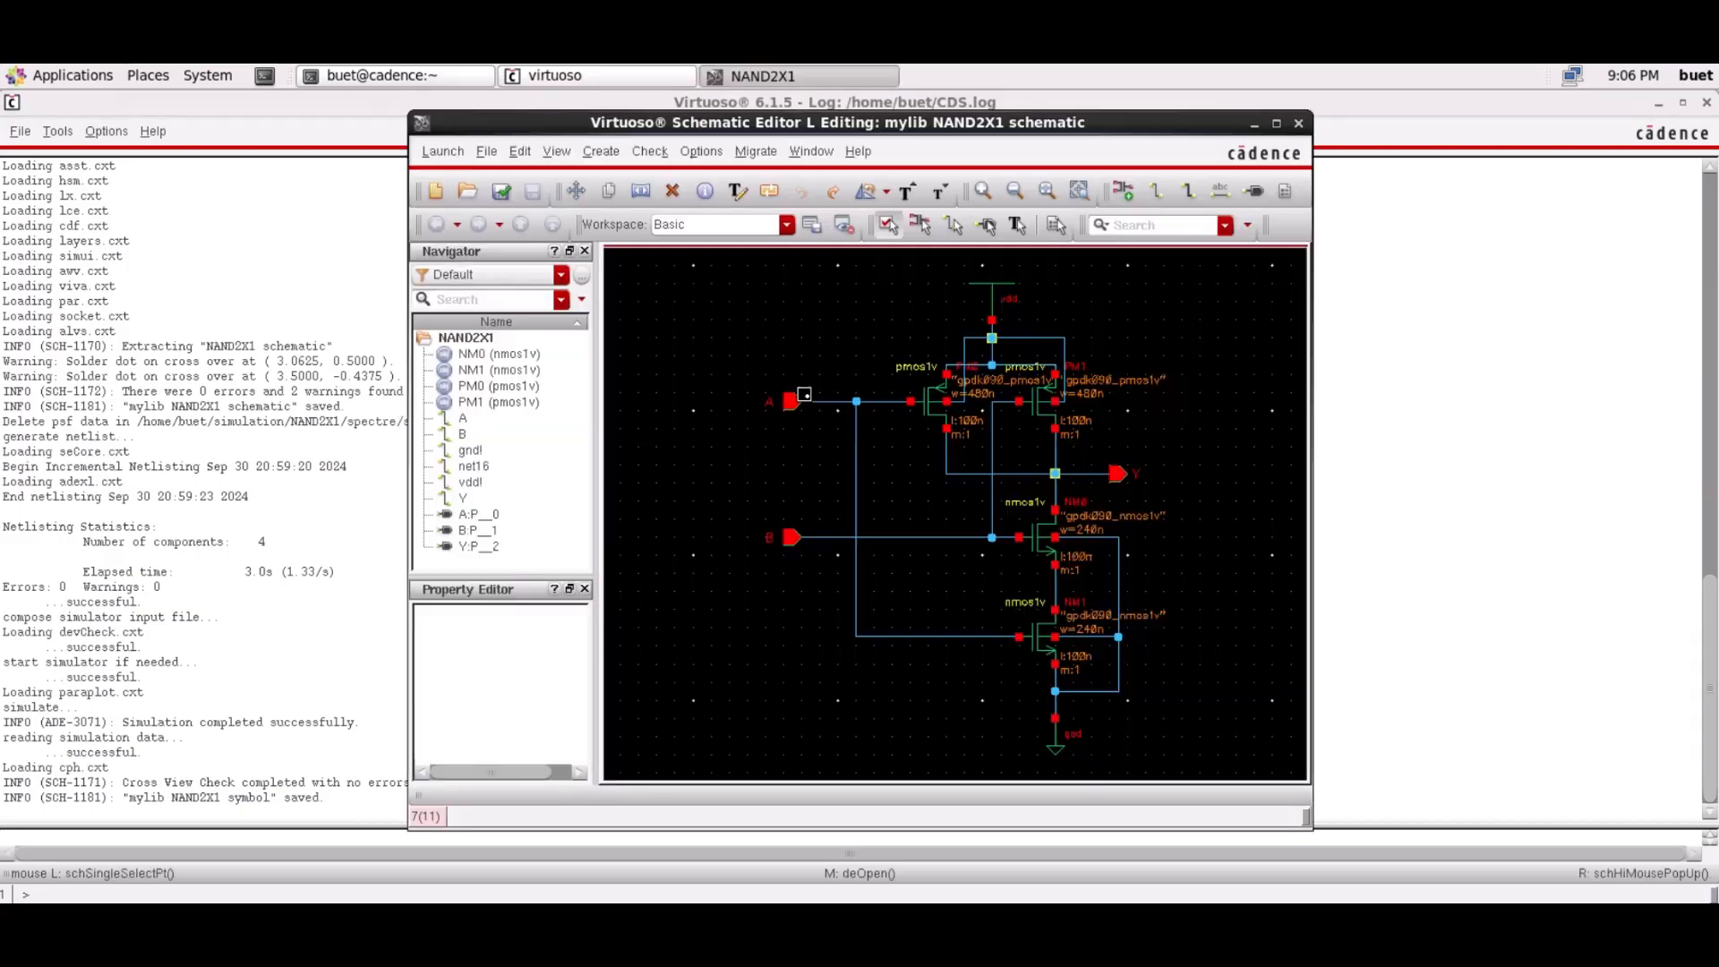
pyautogui.click(1276, 122)
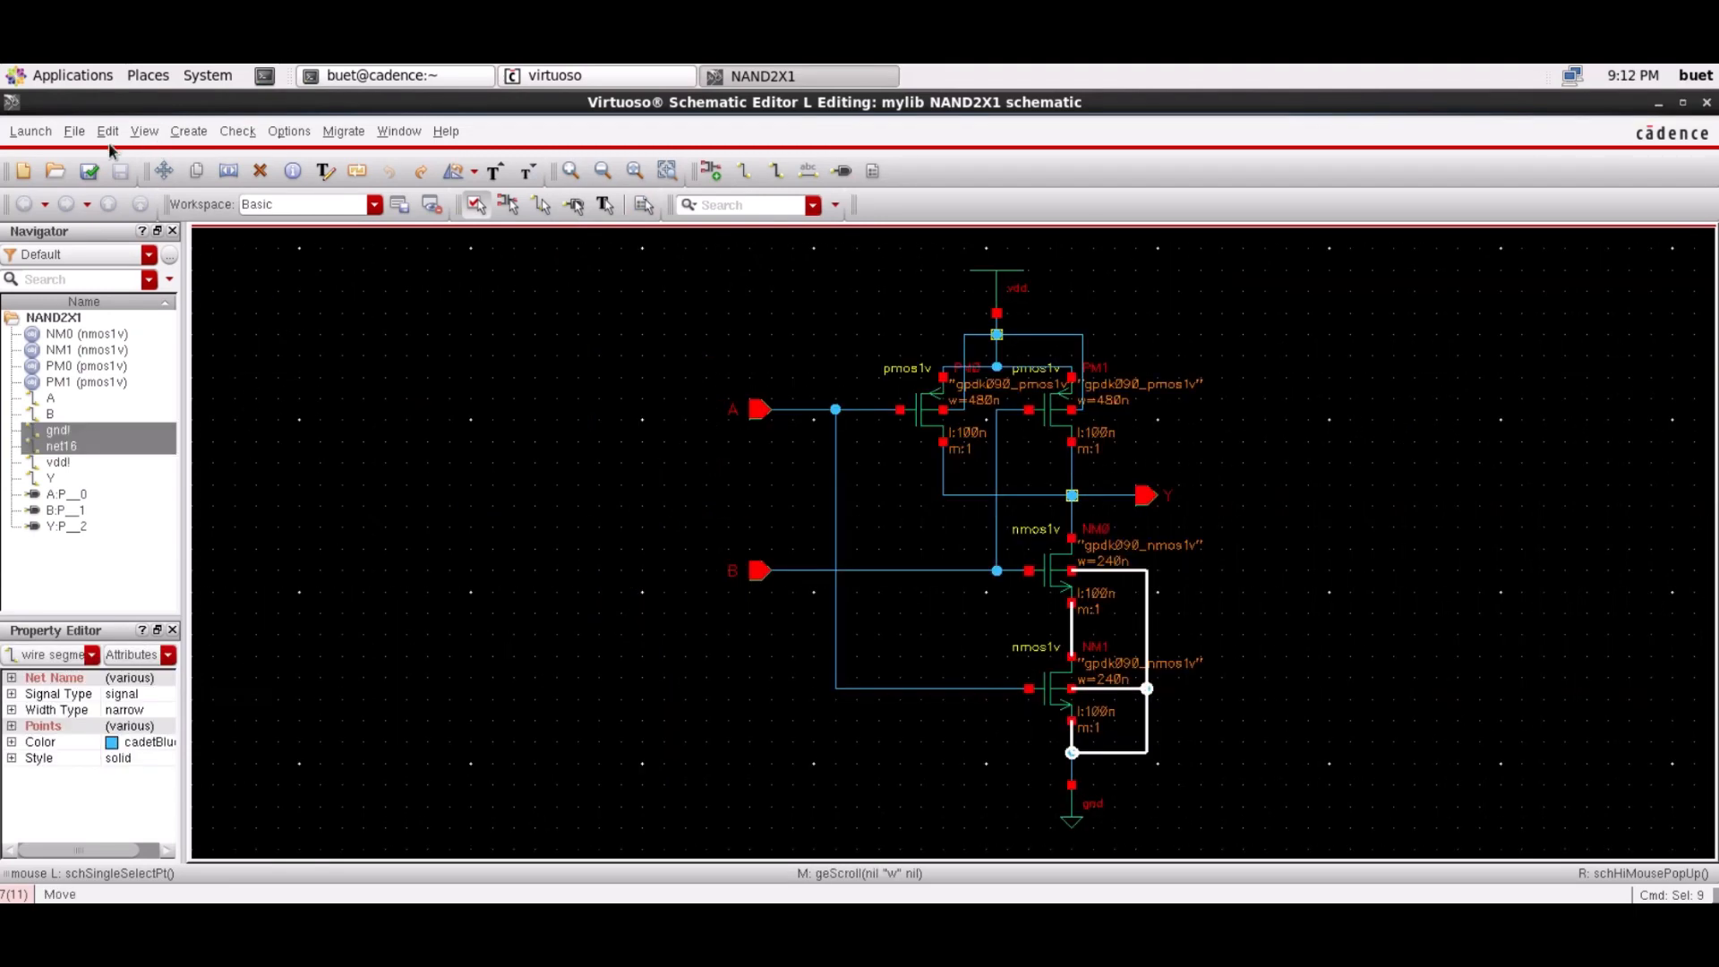
# Create cell M1_PSUB in mylib with view and type both set to layout
pyautogui.click(74, 131)
pyautogui.click(99, 164)
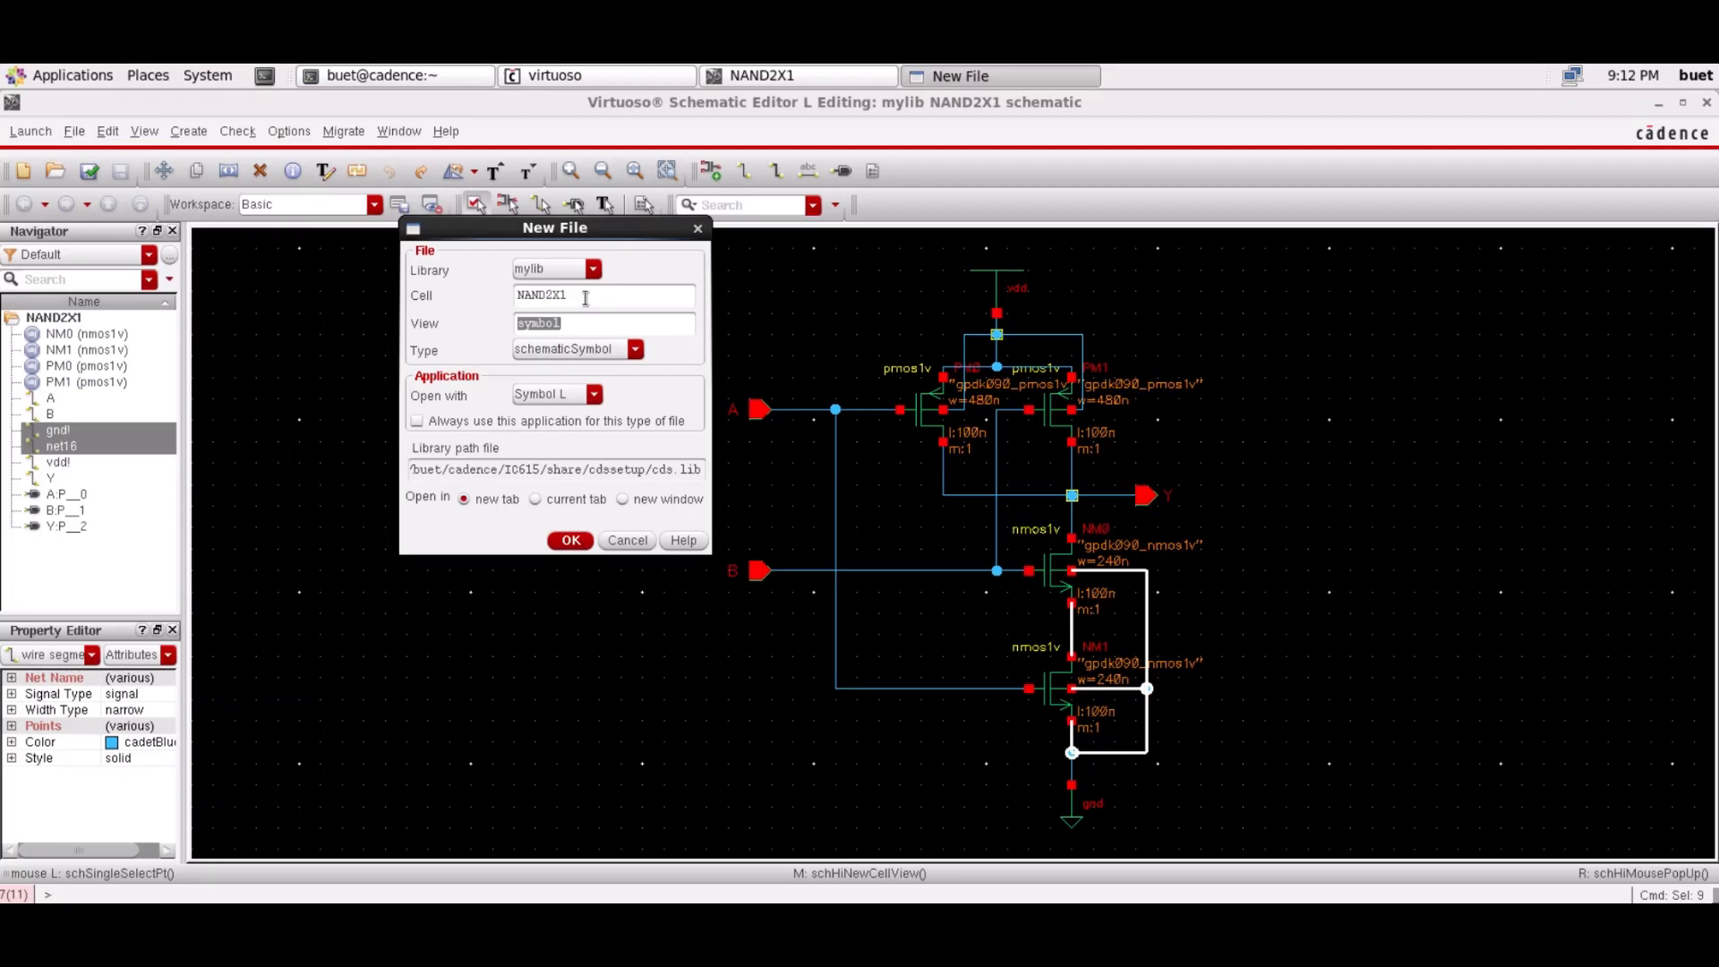
pyautogui.moveTo(585, 298); pyautogui.dragTo(445, 293)
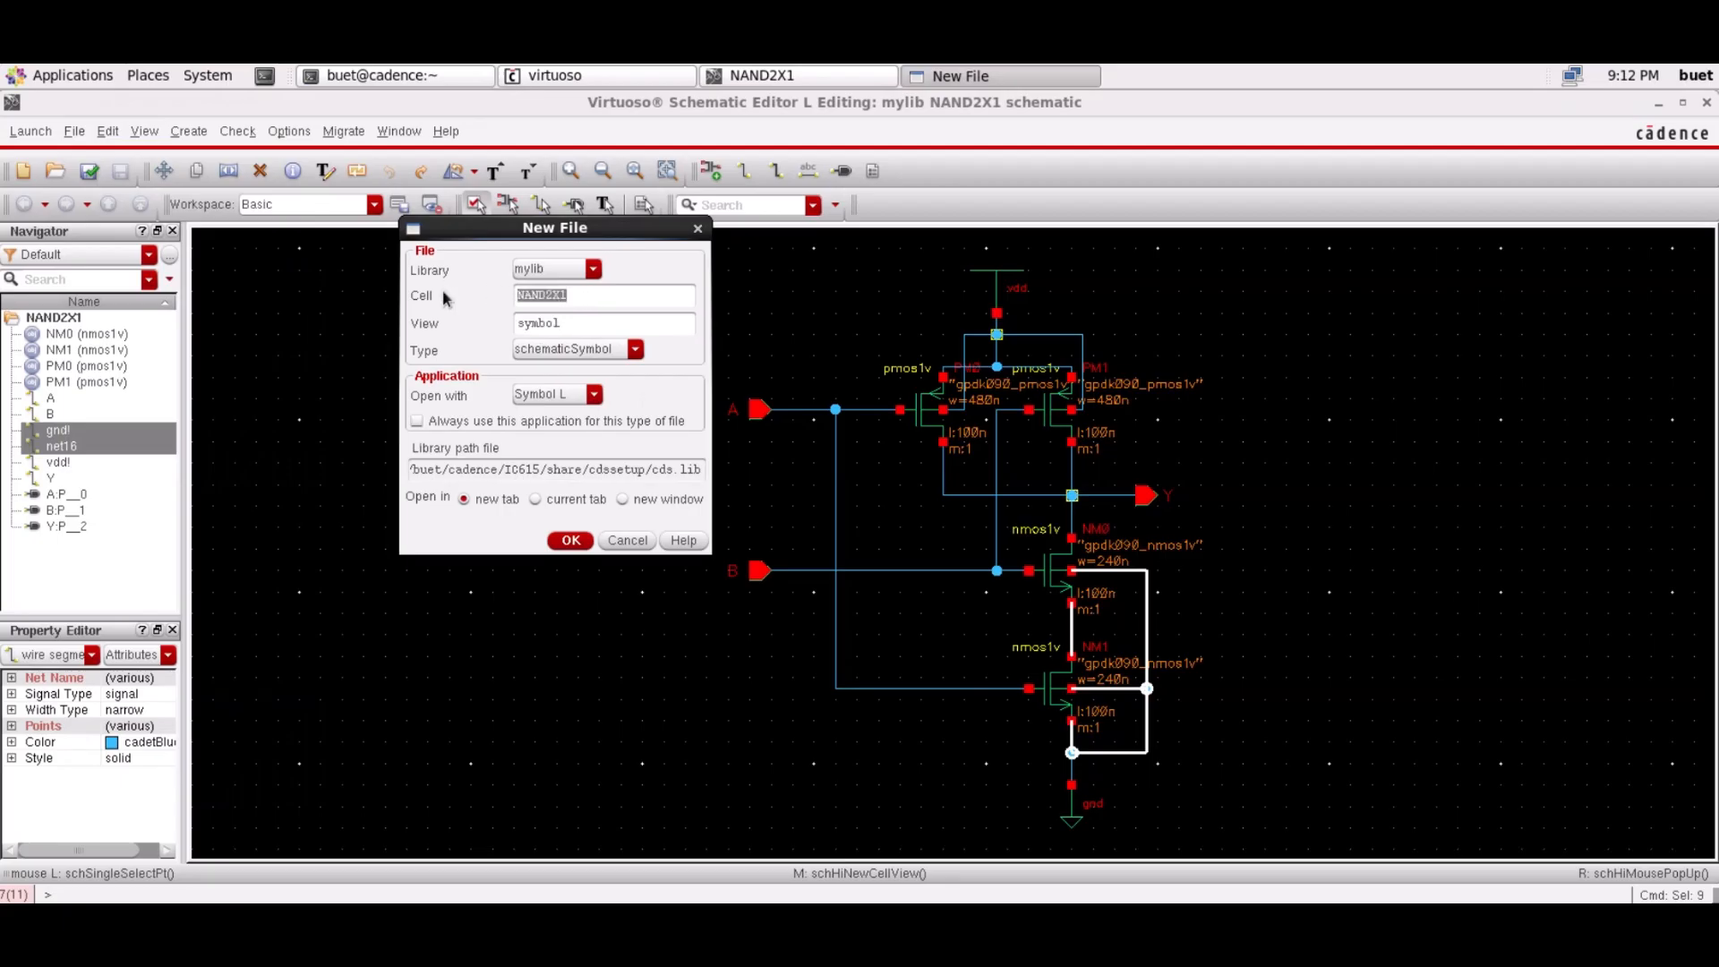
pyautogui.write('M1_PSUB')
pyautogui.click(590, 350)
pyautogui.click(591, 350)
pyautogui.click(571, 323)
pyautogui.doubleClick(571, 321)
pyautogui.write('layout')
pyautogui.click(572, 351)
pyautogui.click(574, 357)
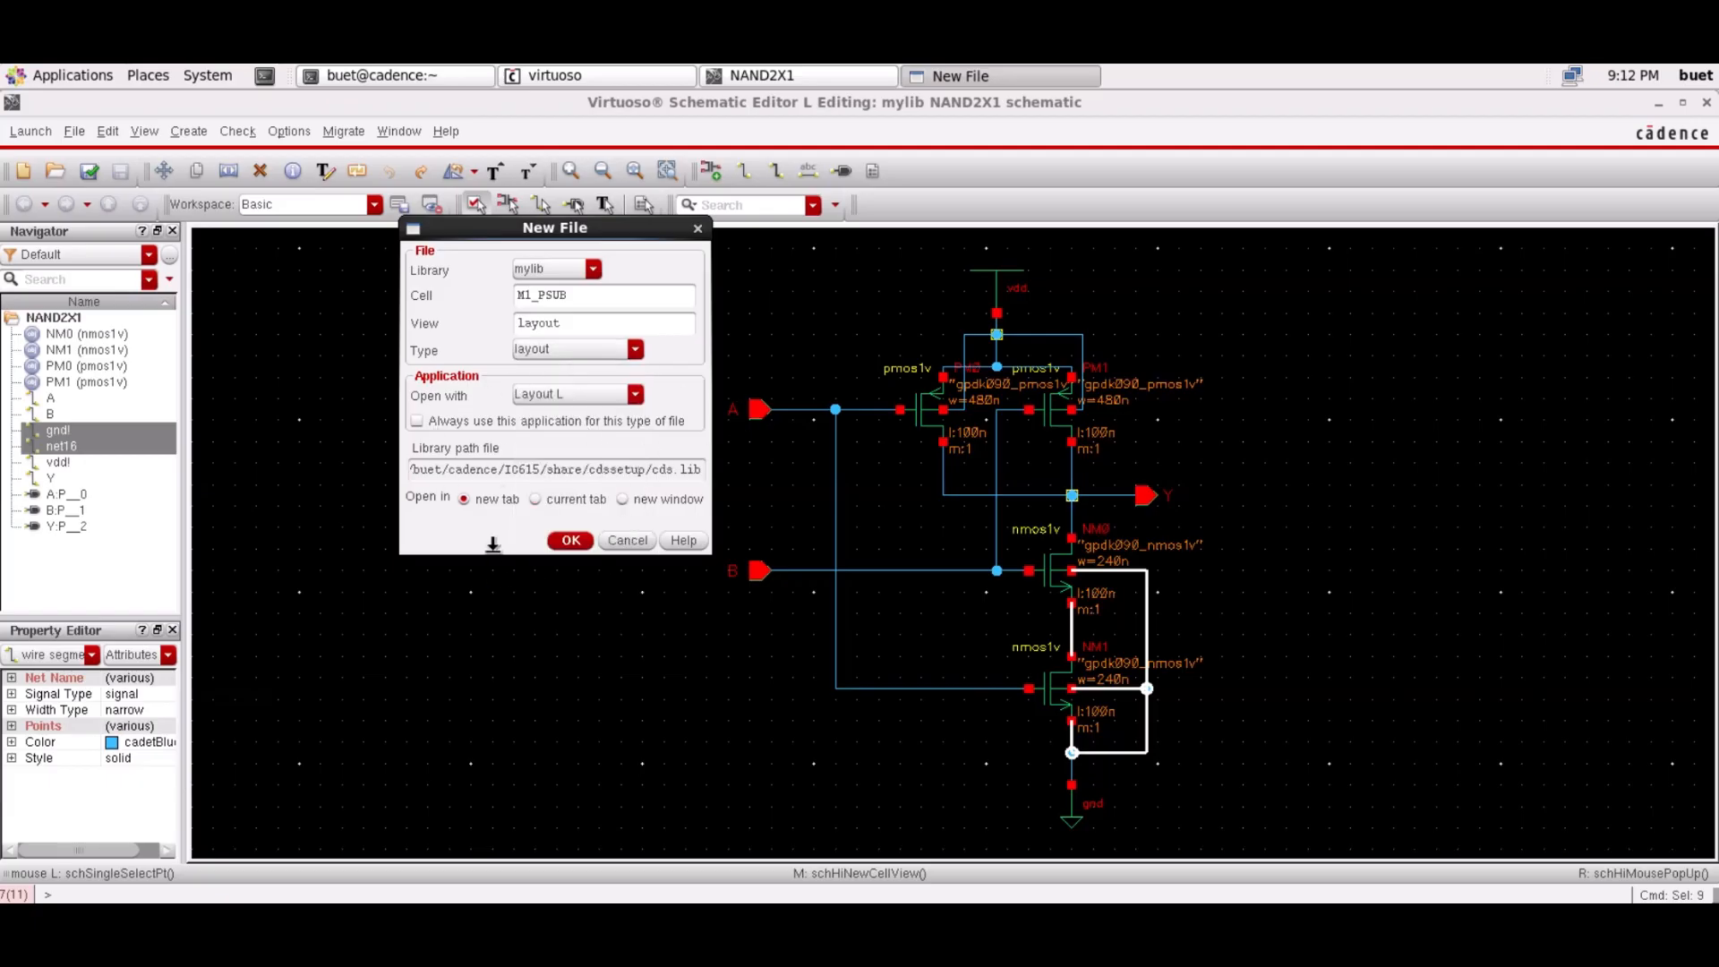
pyautogui.click(573, 543)
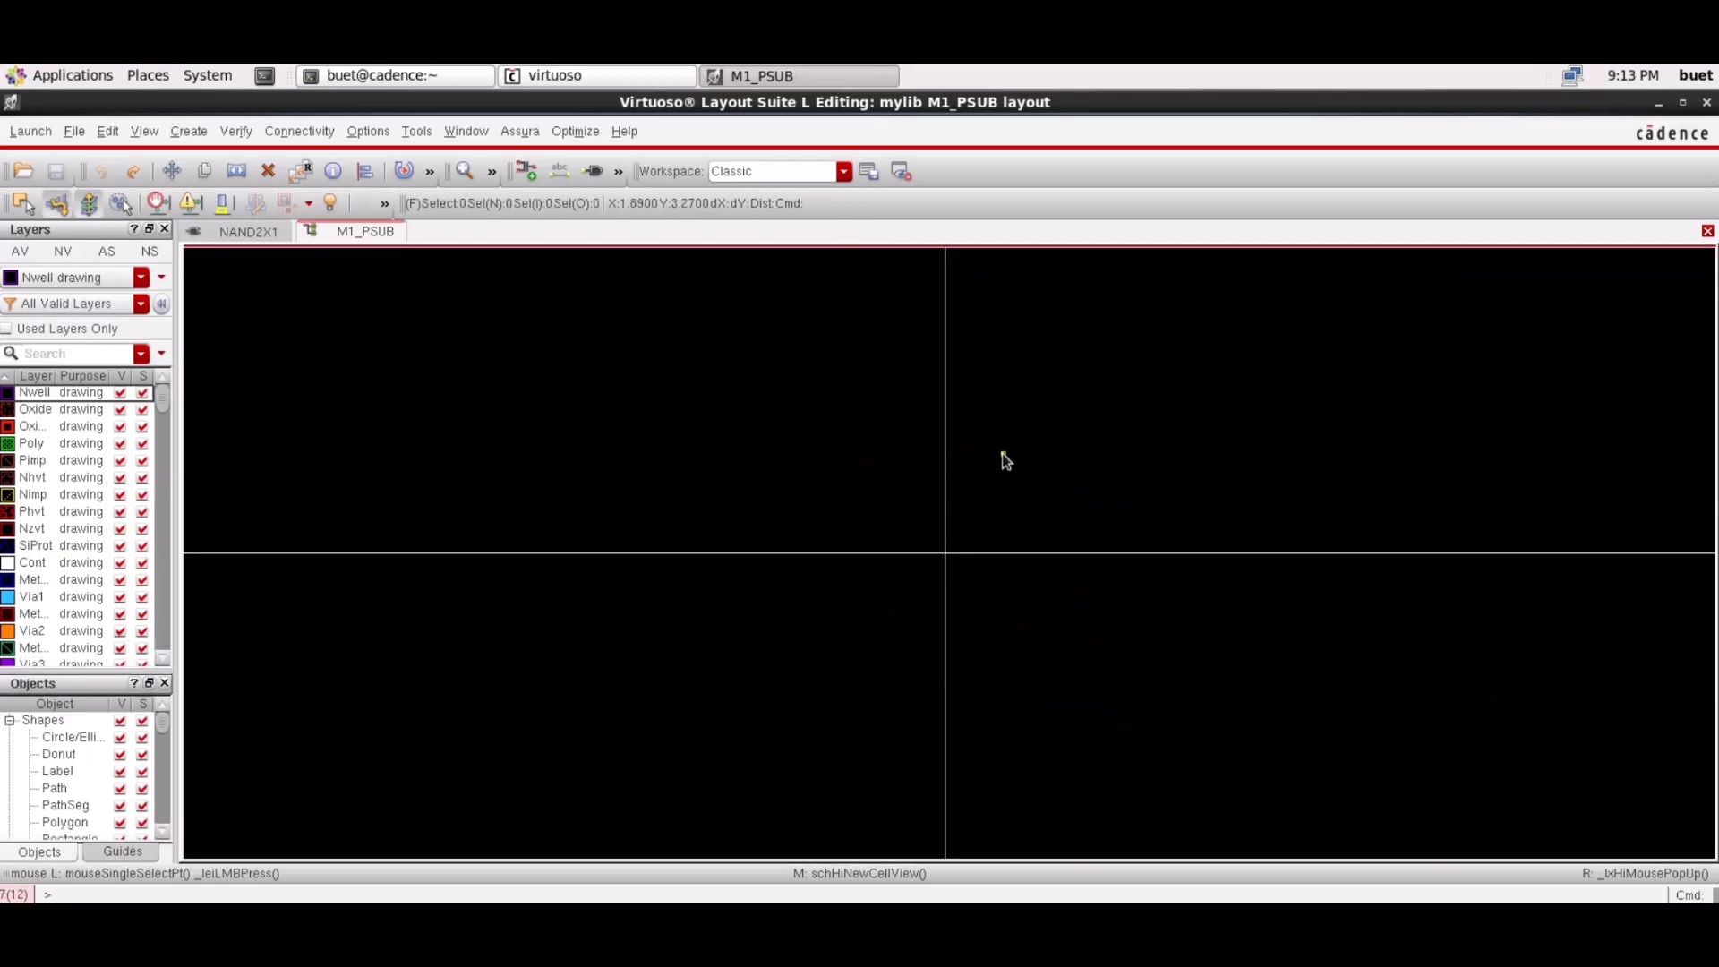
# Set the X and Y snap spacing to 0.005 in the display options
pyautogui.press('Right')
pyautogui.click(314, 133)
pyautogui.click(374, 155)
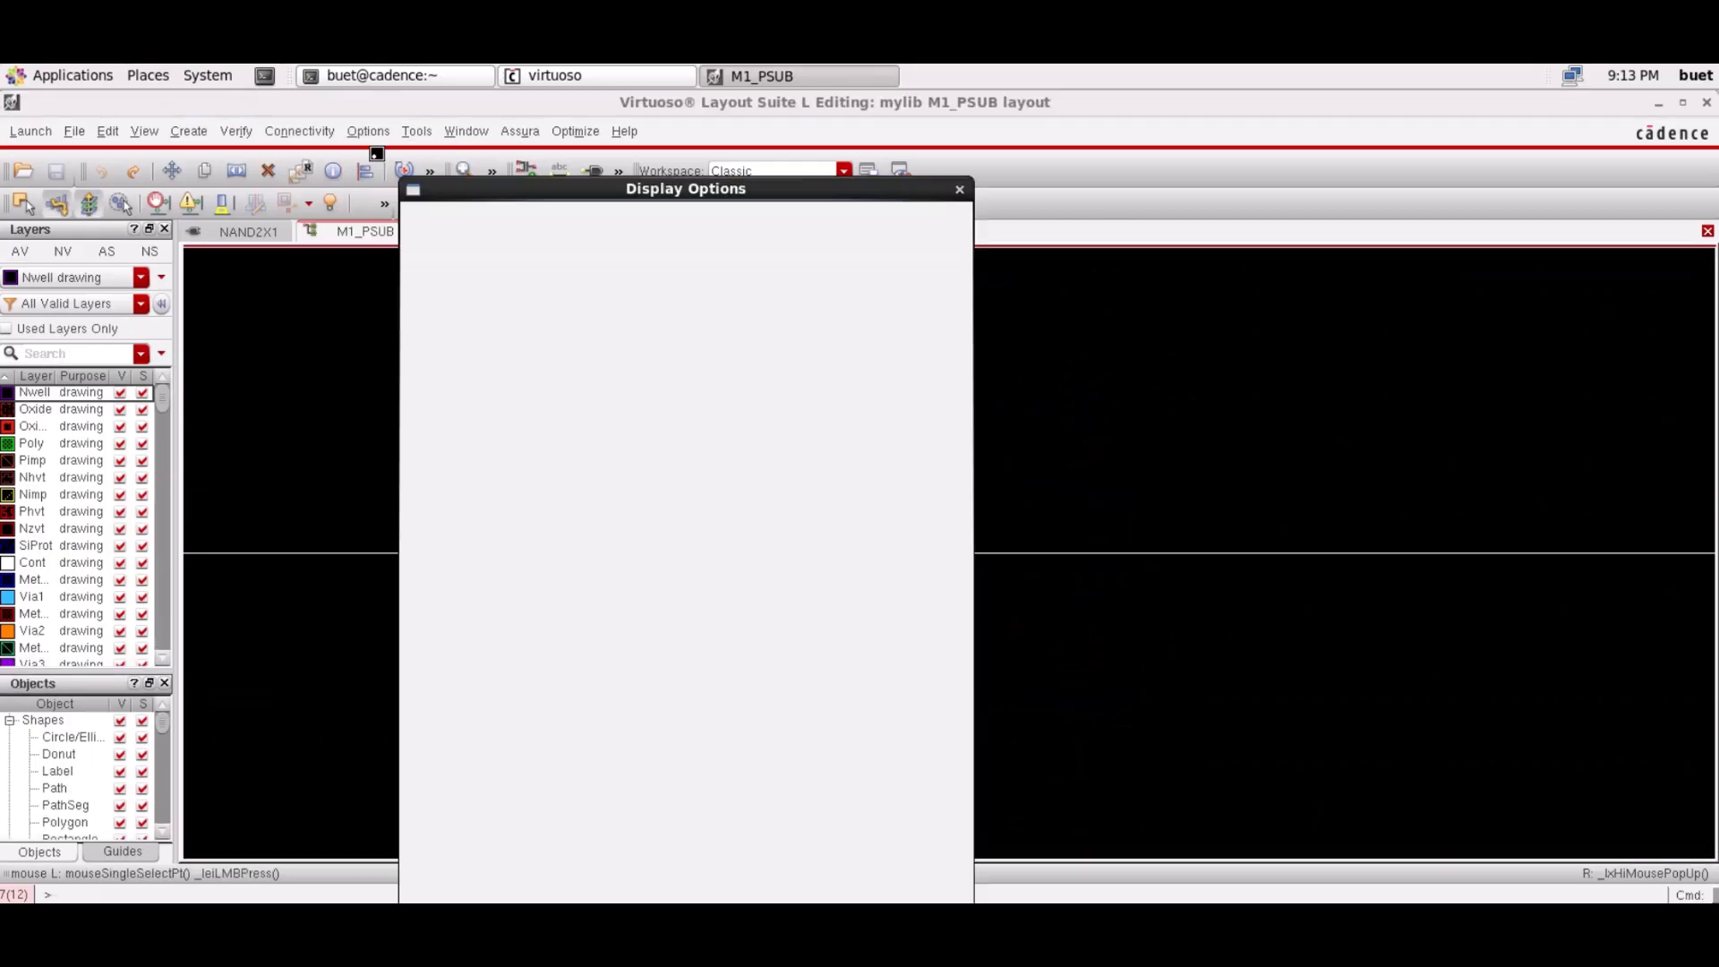
pyautogui.click(917, 352)
pyautogui.press('BackSpace')
pyautogui.write('05')
pyautogui.click(917, 377)
pyautogui.press('BackSpace')
pyautogui.write('05')
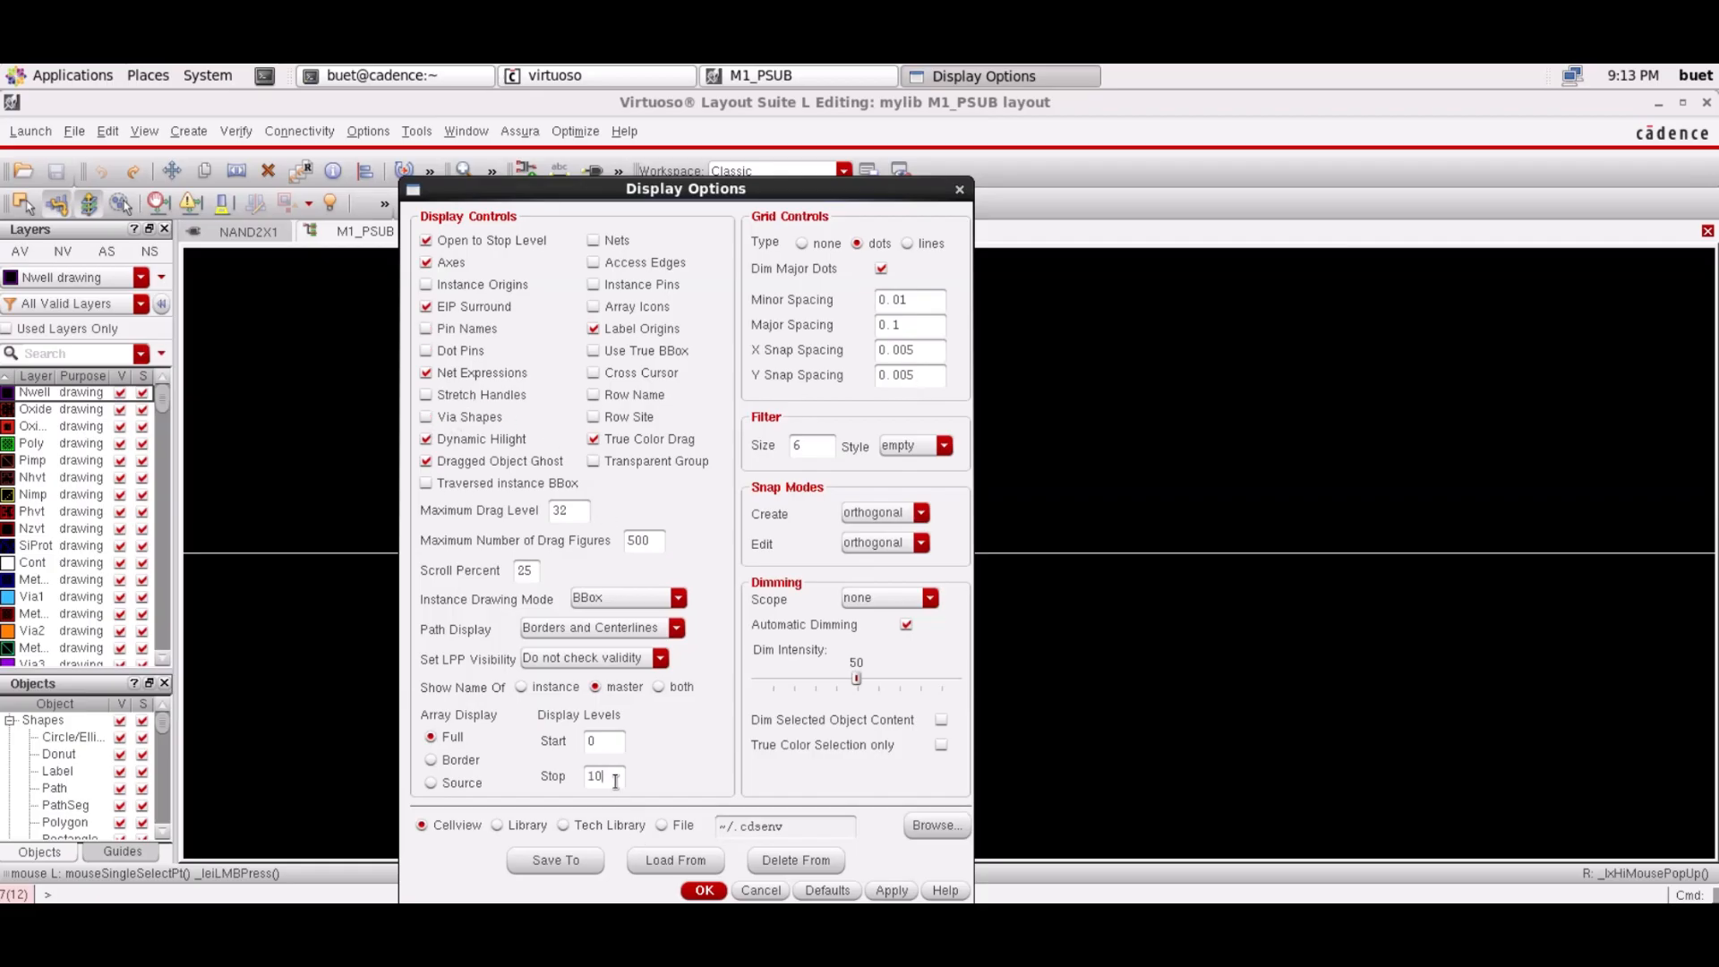
pyautogui.click(704, 891)
# Make Cont drawing the working layer by searching 'cont' in the Layers panel
pyautogui.click(464, 170)
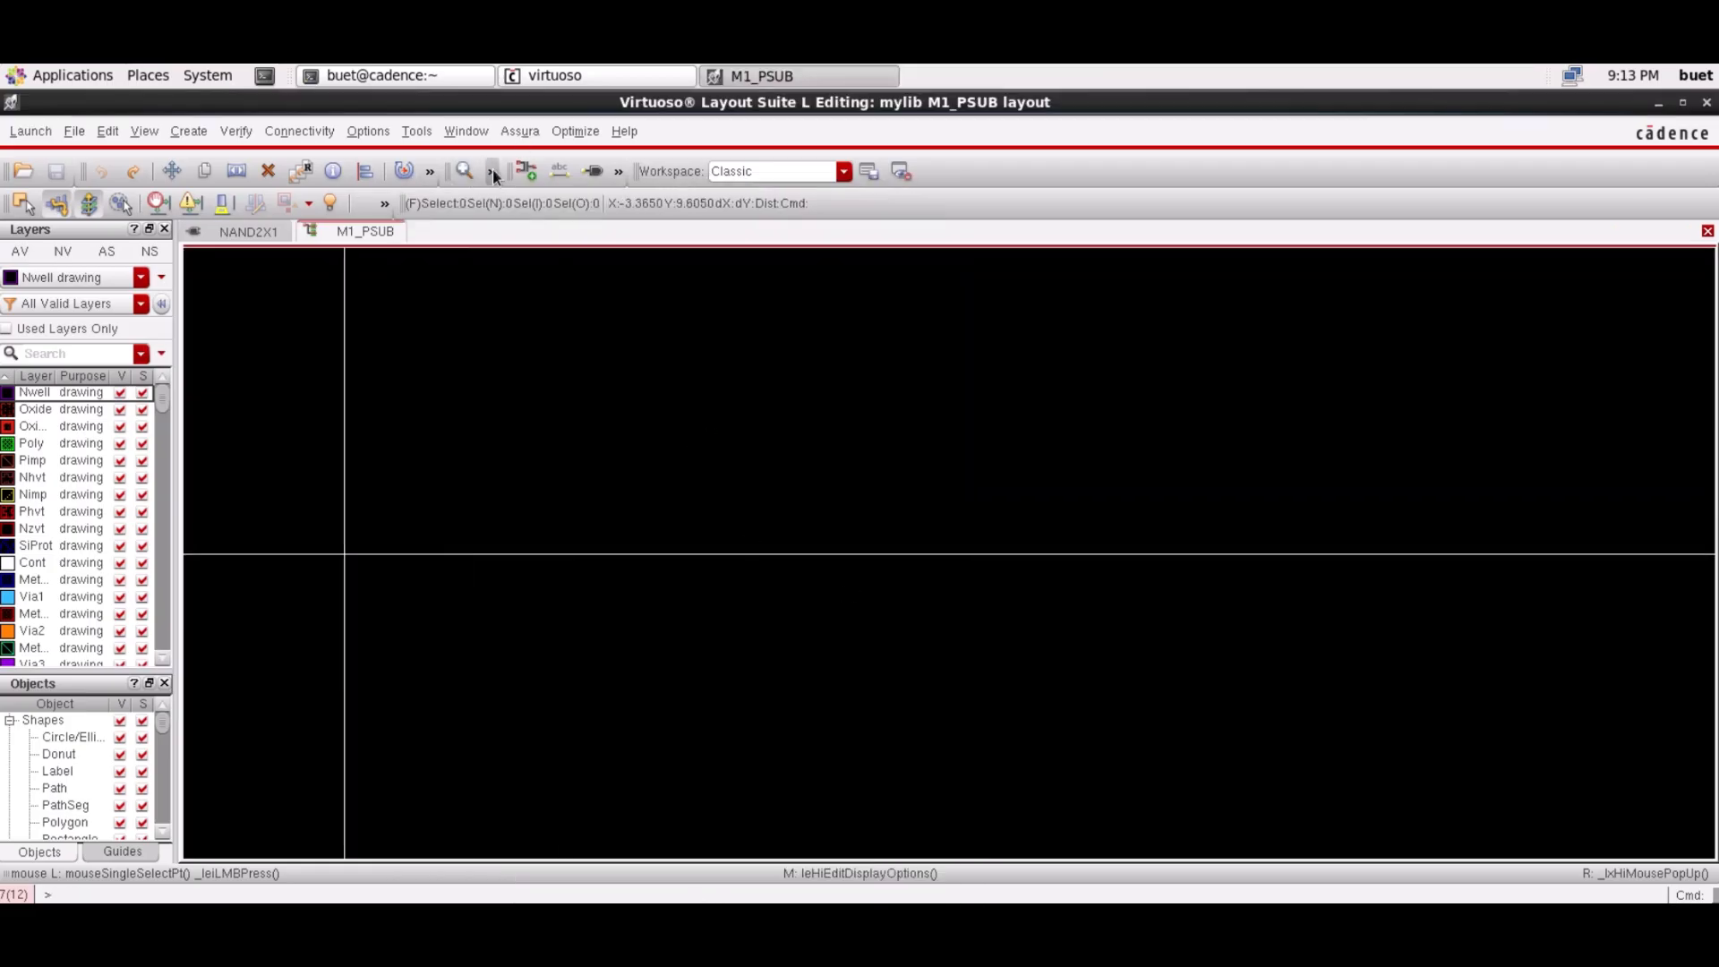
pyautogui.click(492, 171)
pyautogui.click(467, 204)
pyautogui.press('Right')
pyautogui.press('Up')
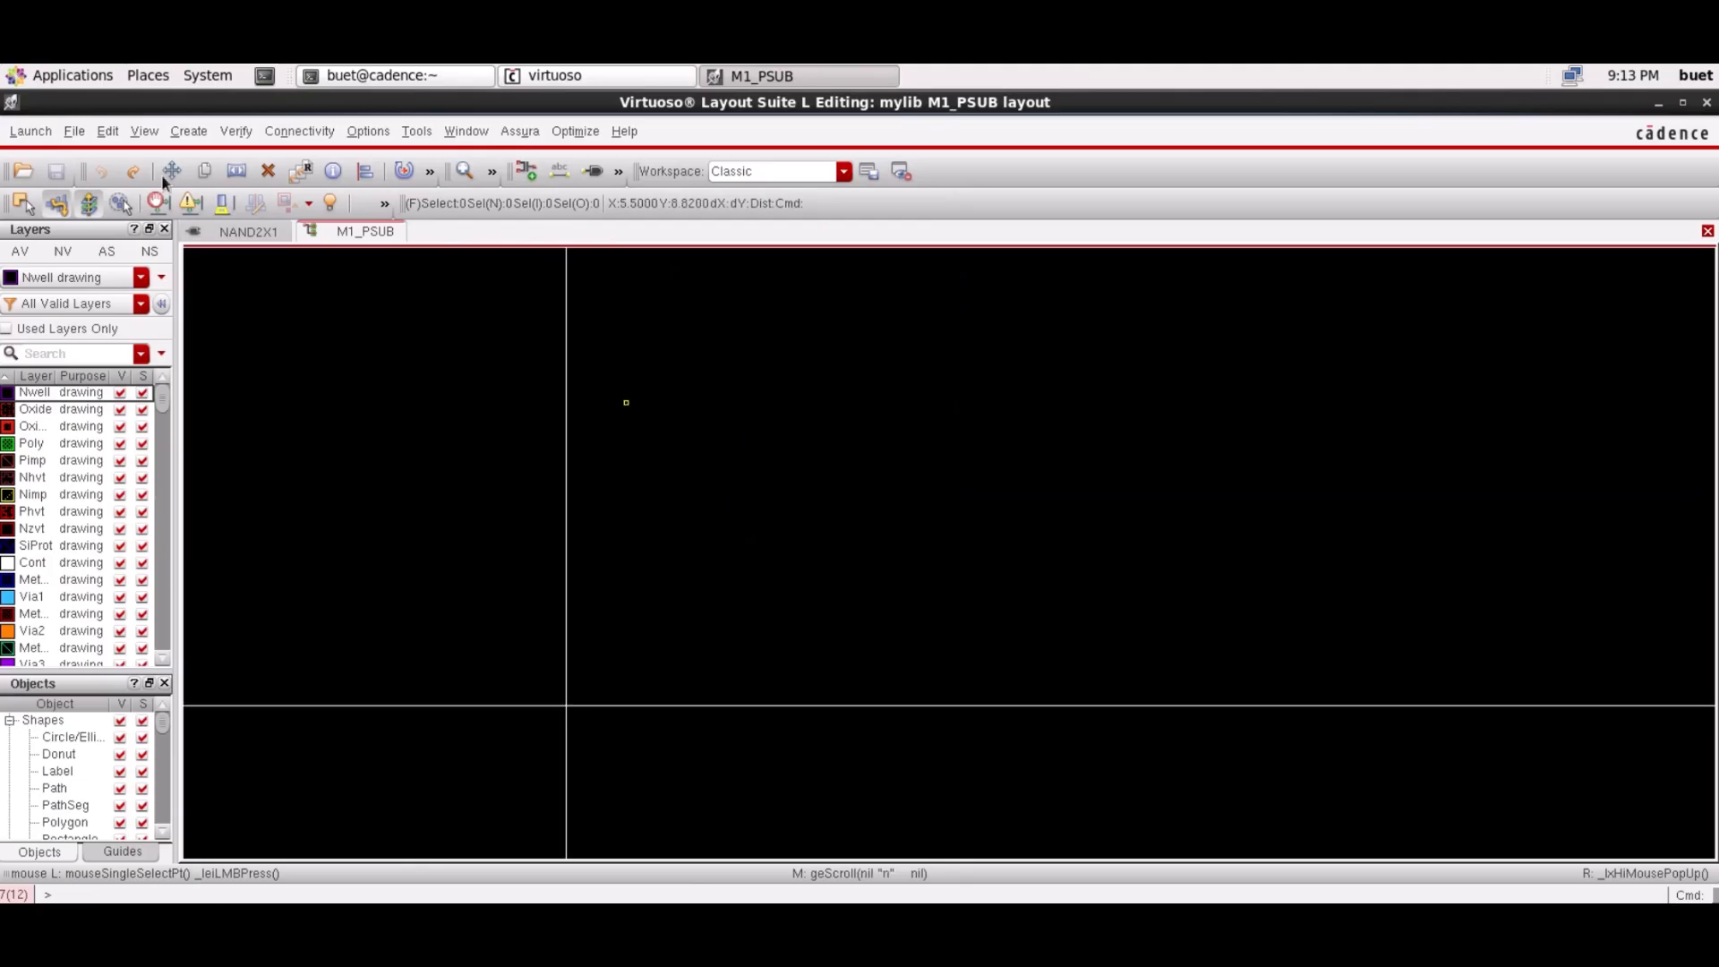
pyautogui.click(49, 353)
pyautogui.write('cont')
pyautogui.click(49, 394)
pyautogui.click(376, 132)
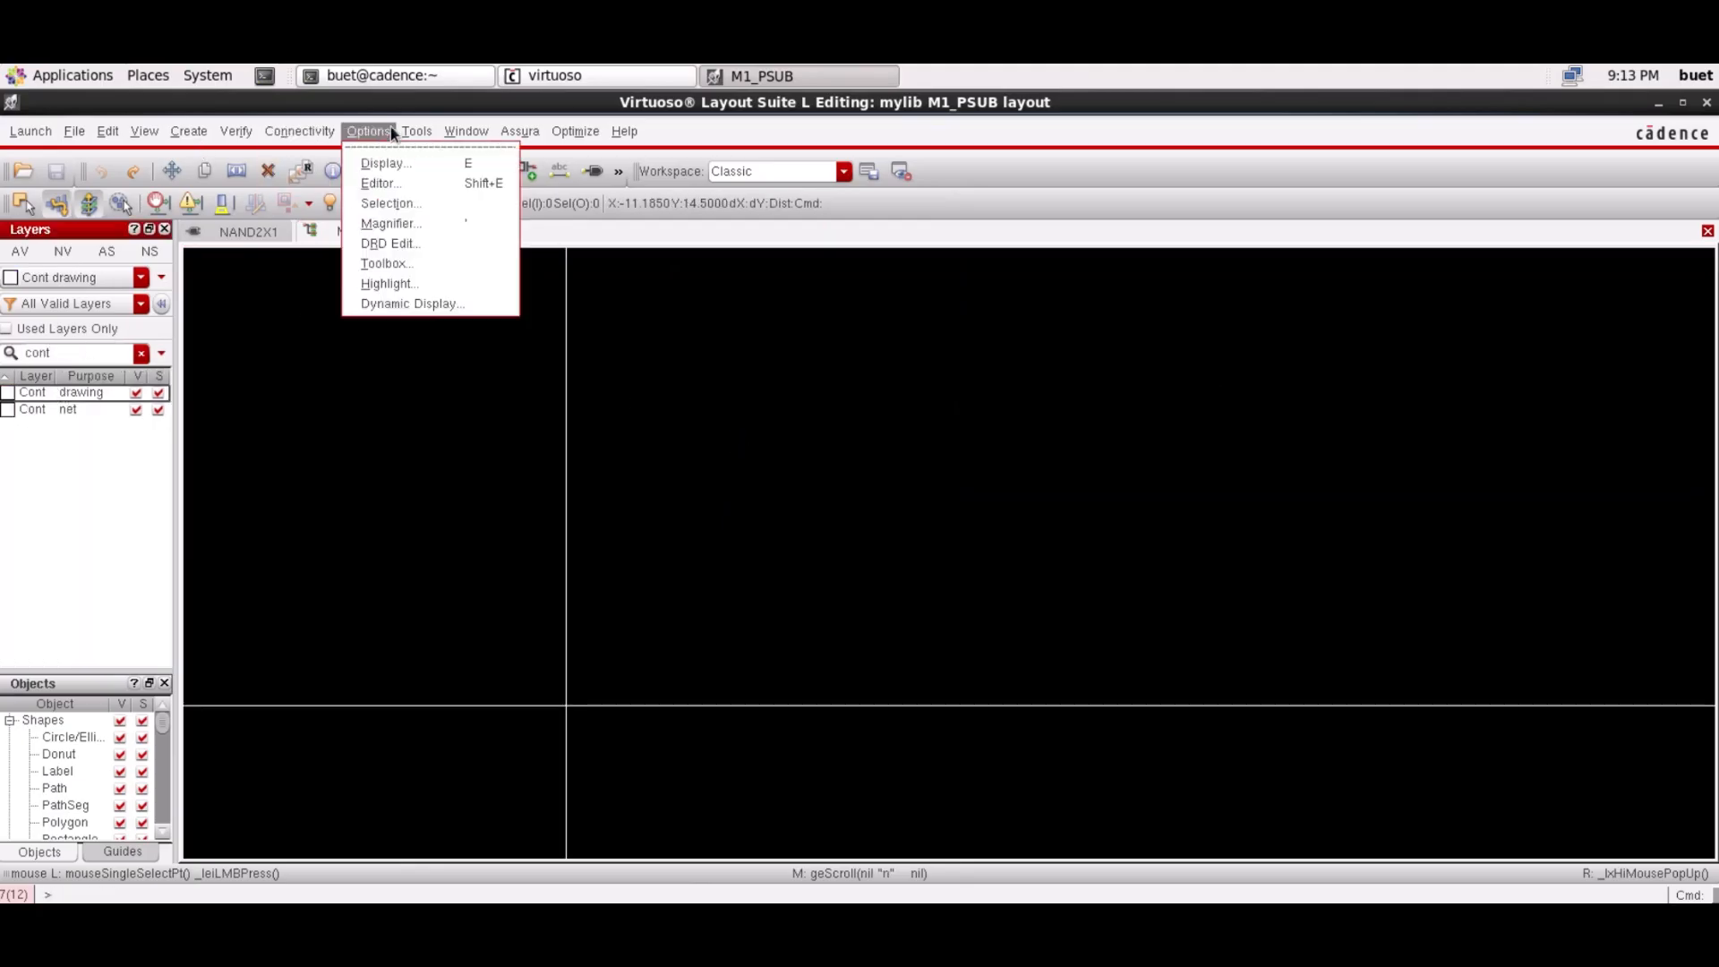
# Draw a Cont drawing rectangle and set its width and height to 0.12
pyautogui.moveTo(199, 136)
pyautogui.click(394, 163)
pyautogui.click(764, 456)
pyautogui.click(798, 480)
pyautogui.press('Escape')
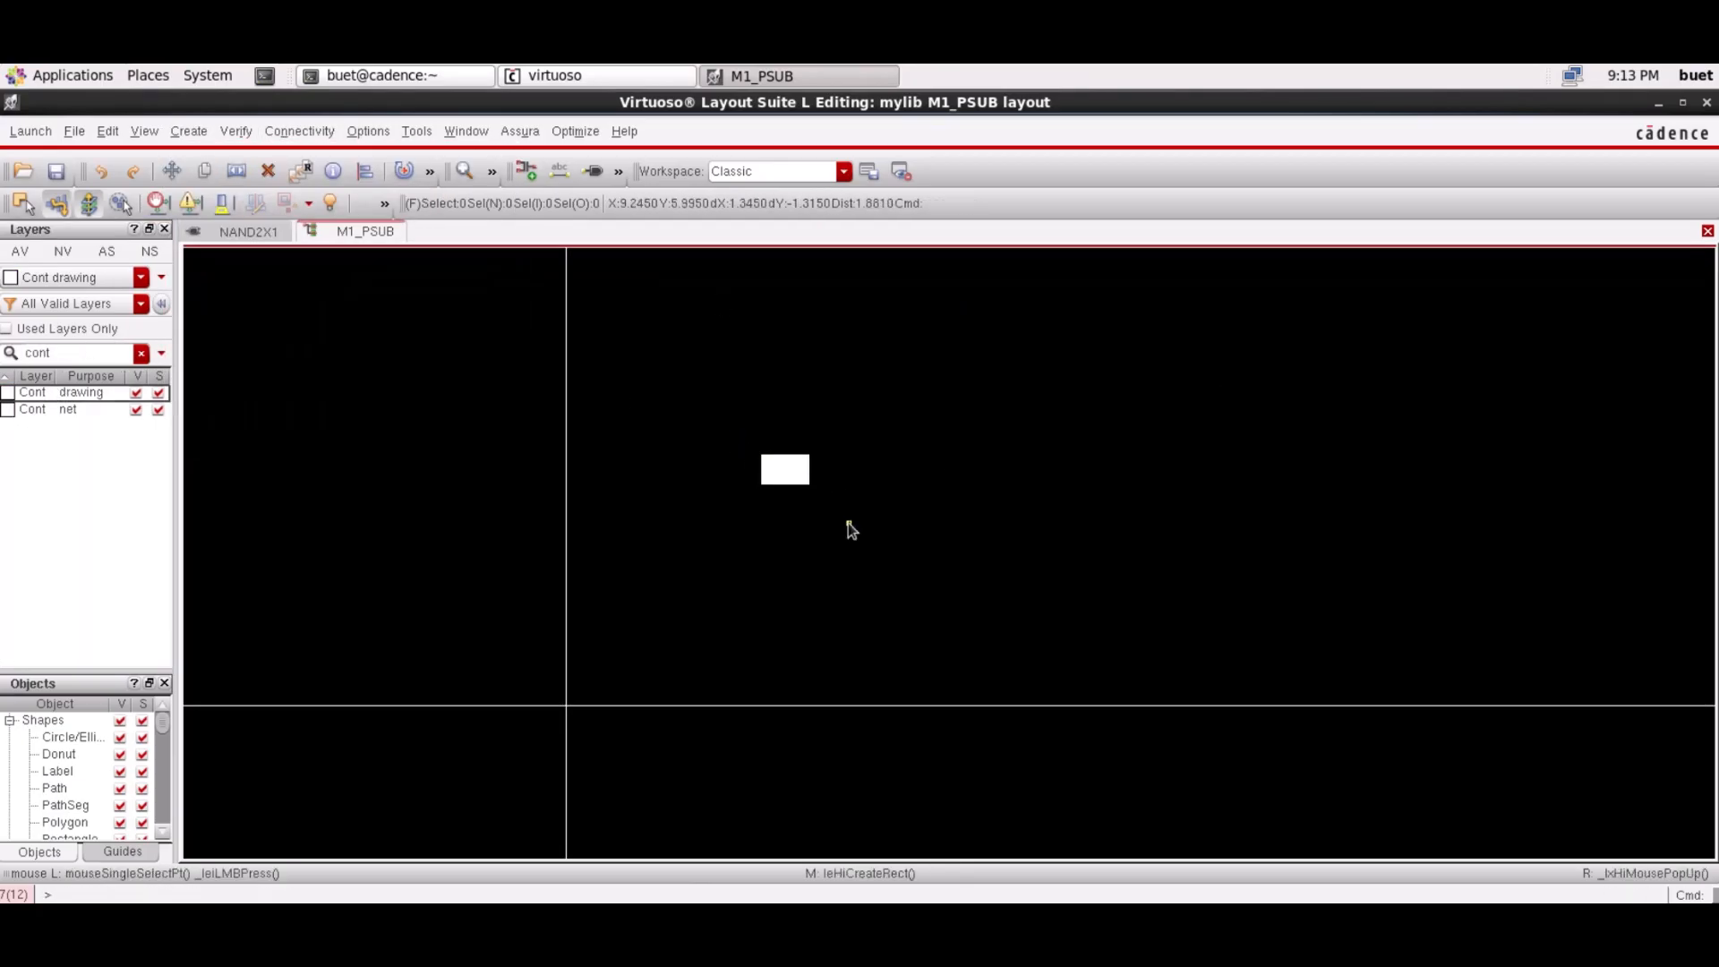
pyautogui.click(792, 469)
pyautogui.write('q')
pyautogui.write('0.12')
pyautogui.click(675, 584)
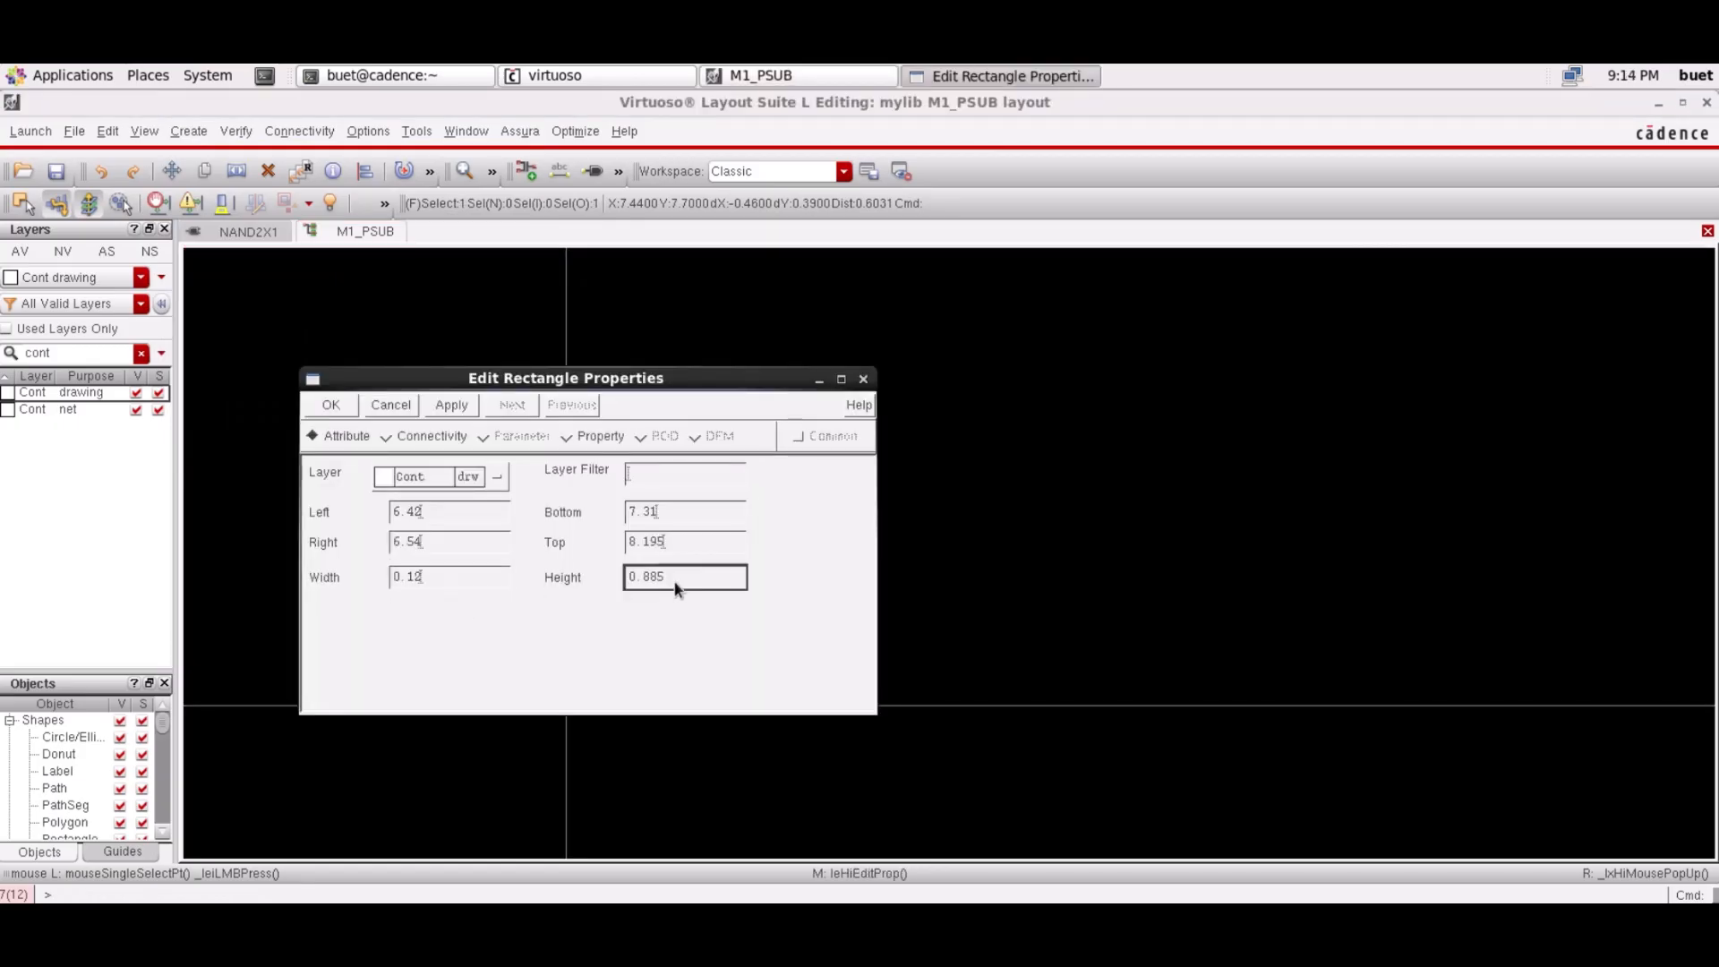
pyautogui.press('BackSpace')
pyautogui.press('BackSpace')
pyautogui.press('BackSpace')
pyautogui.press('BackSpace')
pyautogui.press('BackSpace')
pyautogui.write('0.12')
pyautogui.click(332, 407)
# Zoom in on the contact square and make Oxide drawing the working layer
pyautogui.click(459, 171)
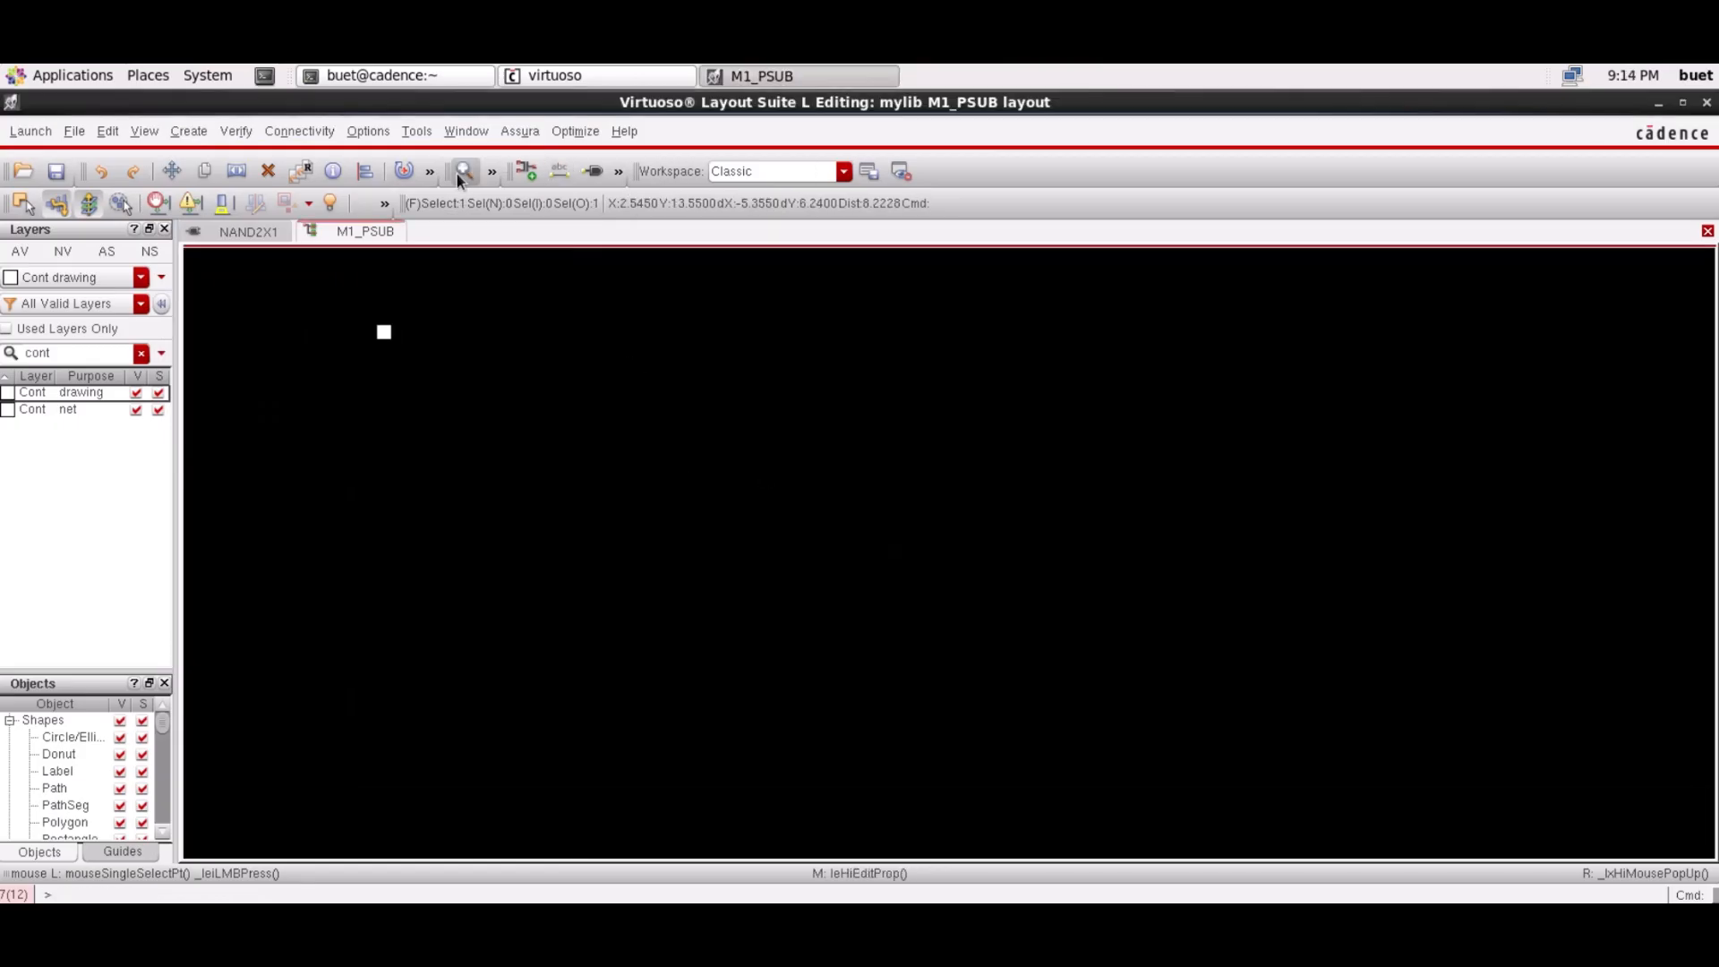
pyautogui.click(459, 172)
pyautogui.click(460, 172)
pyautogui.click(459, 172)
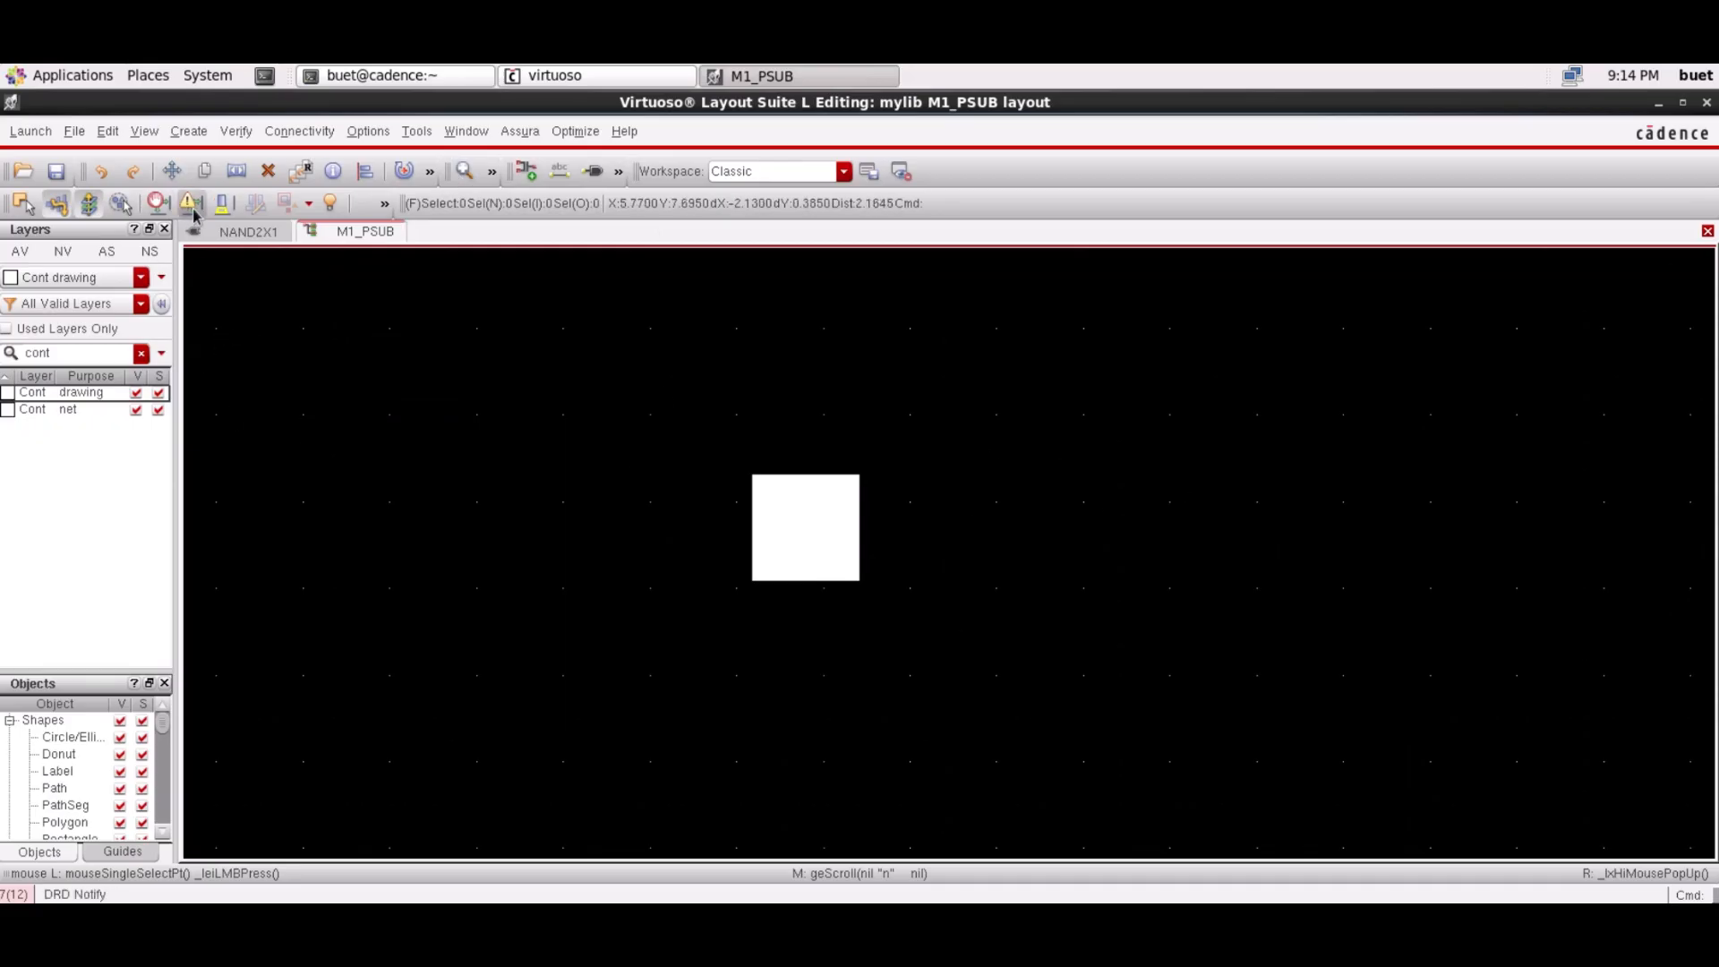
pyautogui.doubleClick(76, 353)
pyautogui.write('oxide')
pyautogui.click(188, 131)
# Draw an Oxide drawing rectangle around the Cont square
pyautogui.moveTo(224, 181)
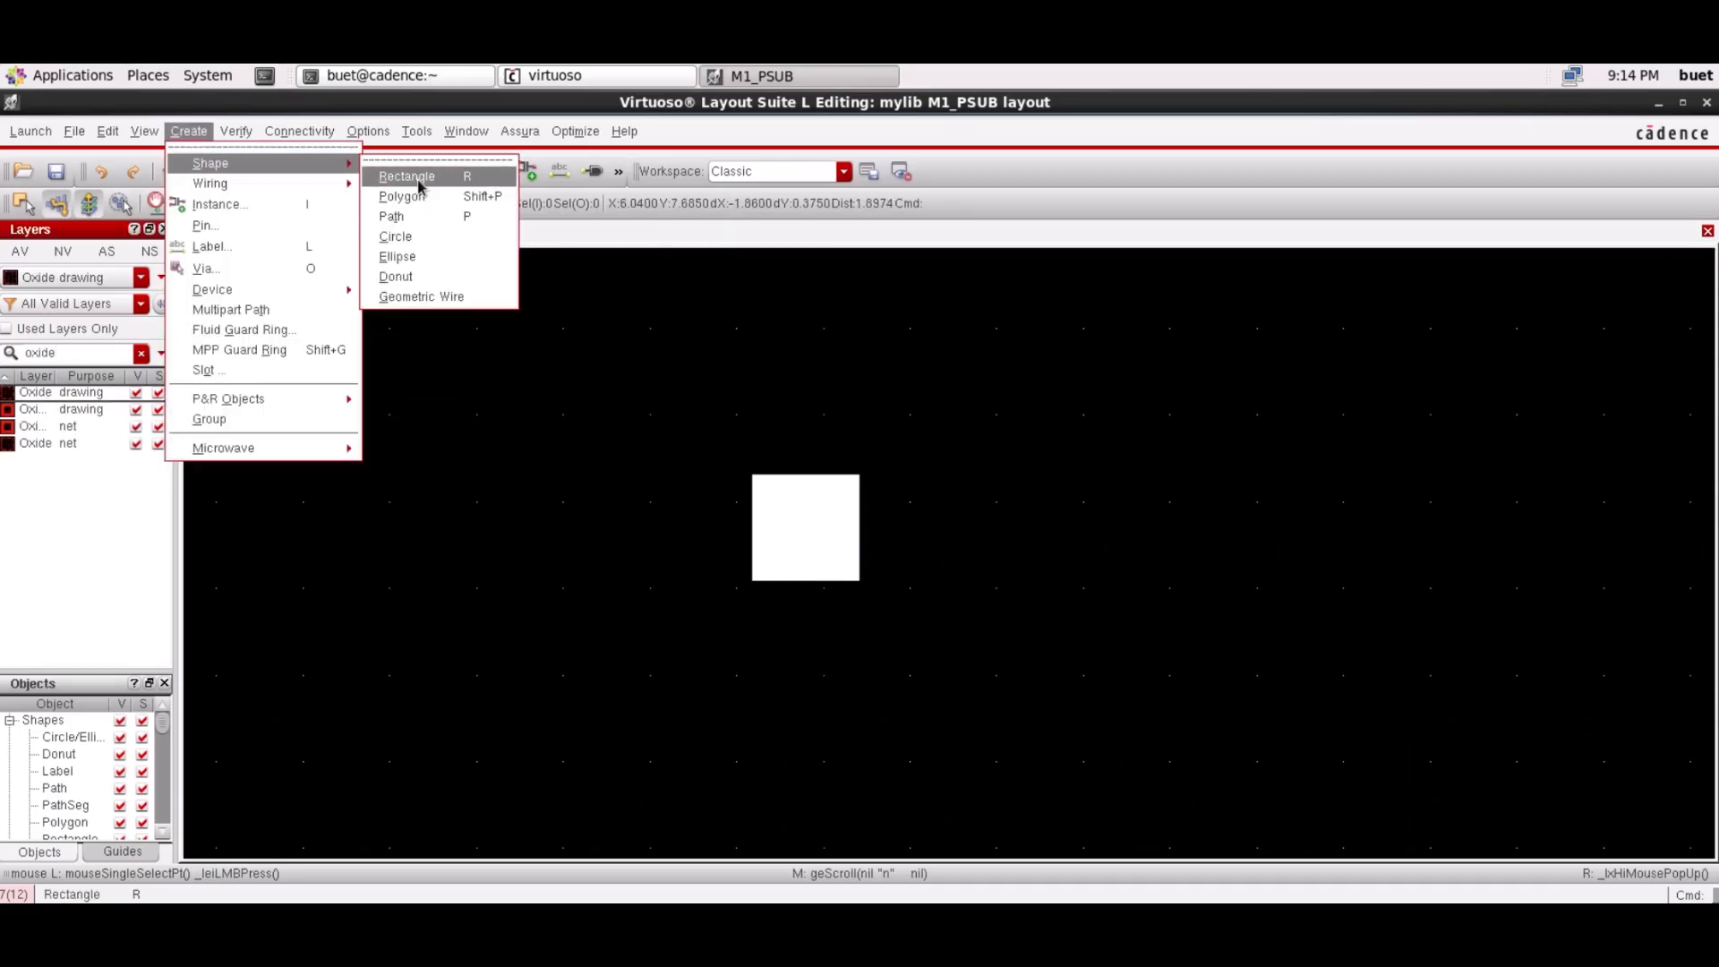
pyautogui.click(403, 181)
pyautogui.click(598, 385)
pyautogui.click(966, 663)
# Measure a 0.065 ruler beside the oxide box, then delete it
pyautogui.press('k')
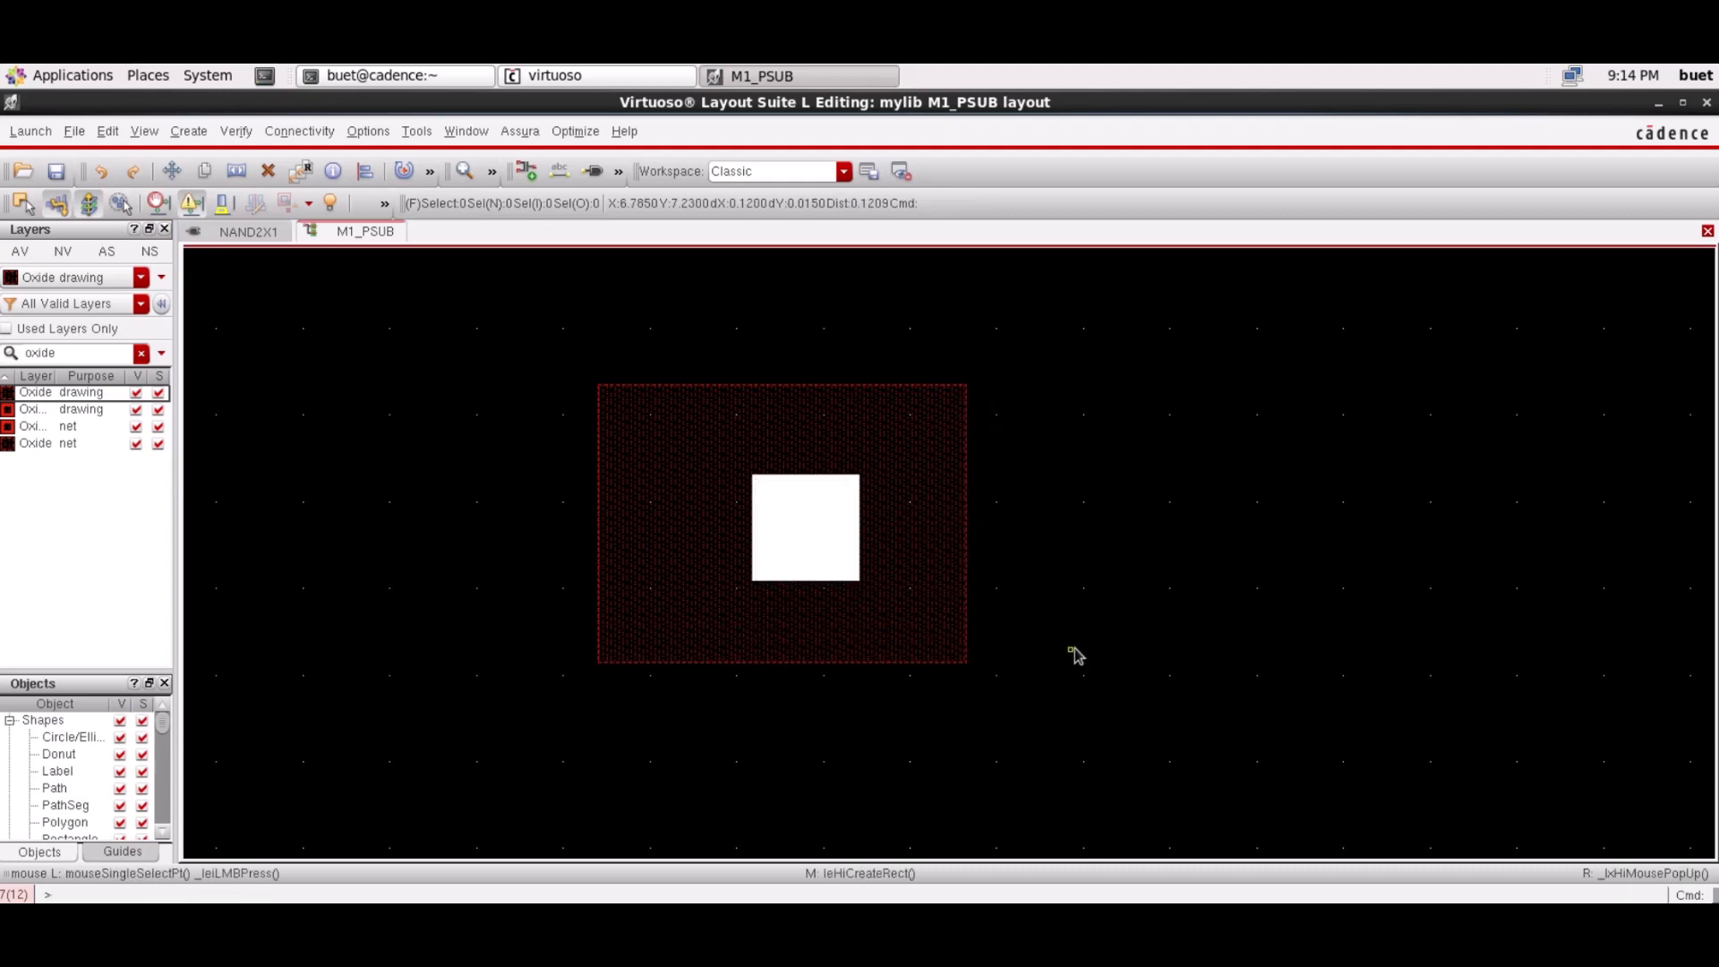
pyautogui.click(1088, 503)
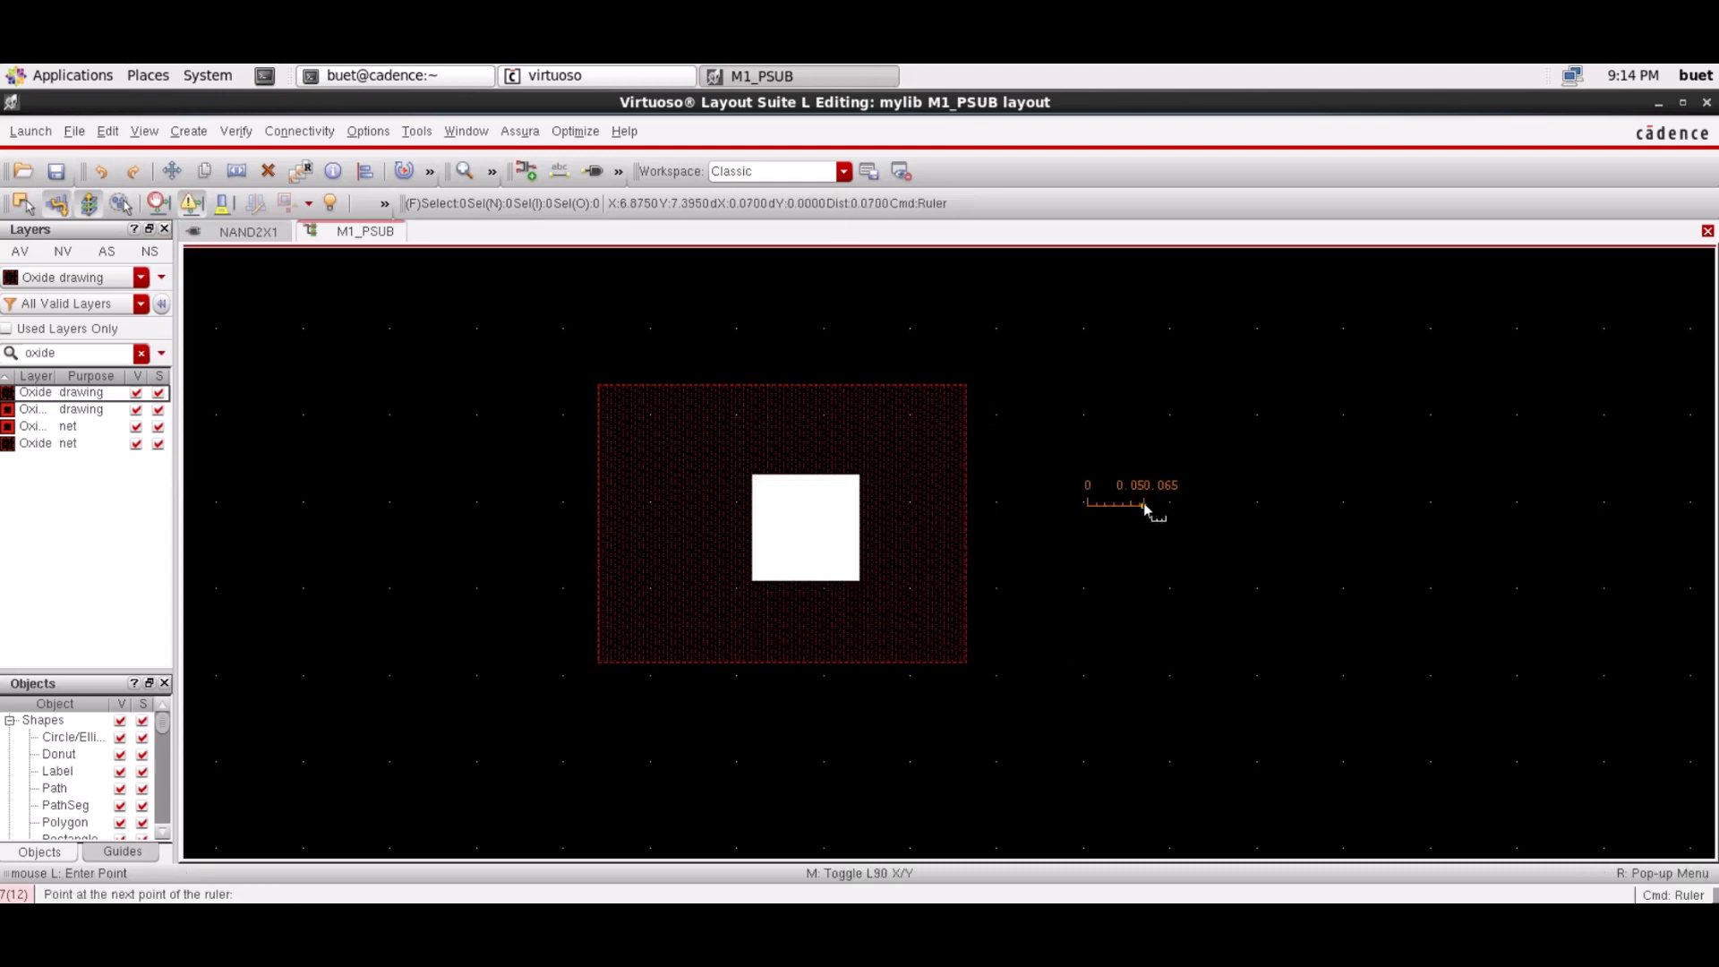
pyautogui.click(1145, 507)
pyautogui.press('Escape')
pyautogui.click(1111, 508)
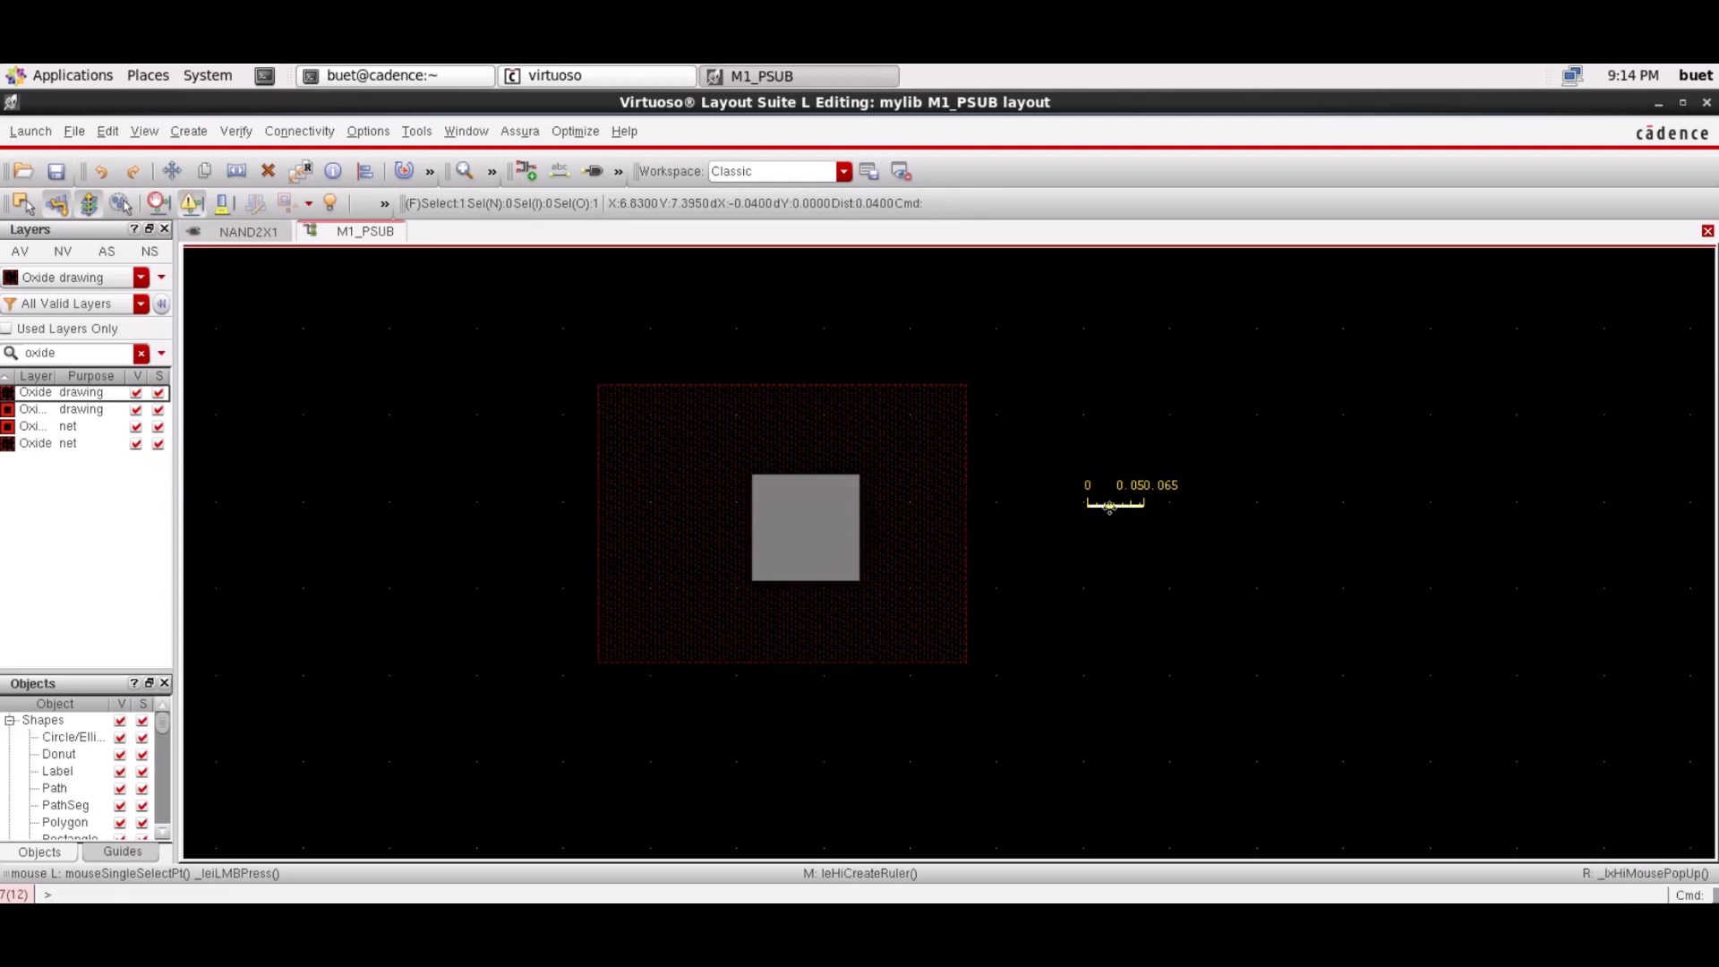
pyautogui.press('Delete')
# Place a 0.06 ruler at the square's left edge and stretch the oxide left edge to it
pyautogui.press('k')
pyautogui.click(1084, 536)
pyautogui.click(1136, 535)
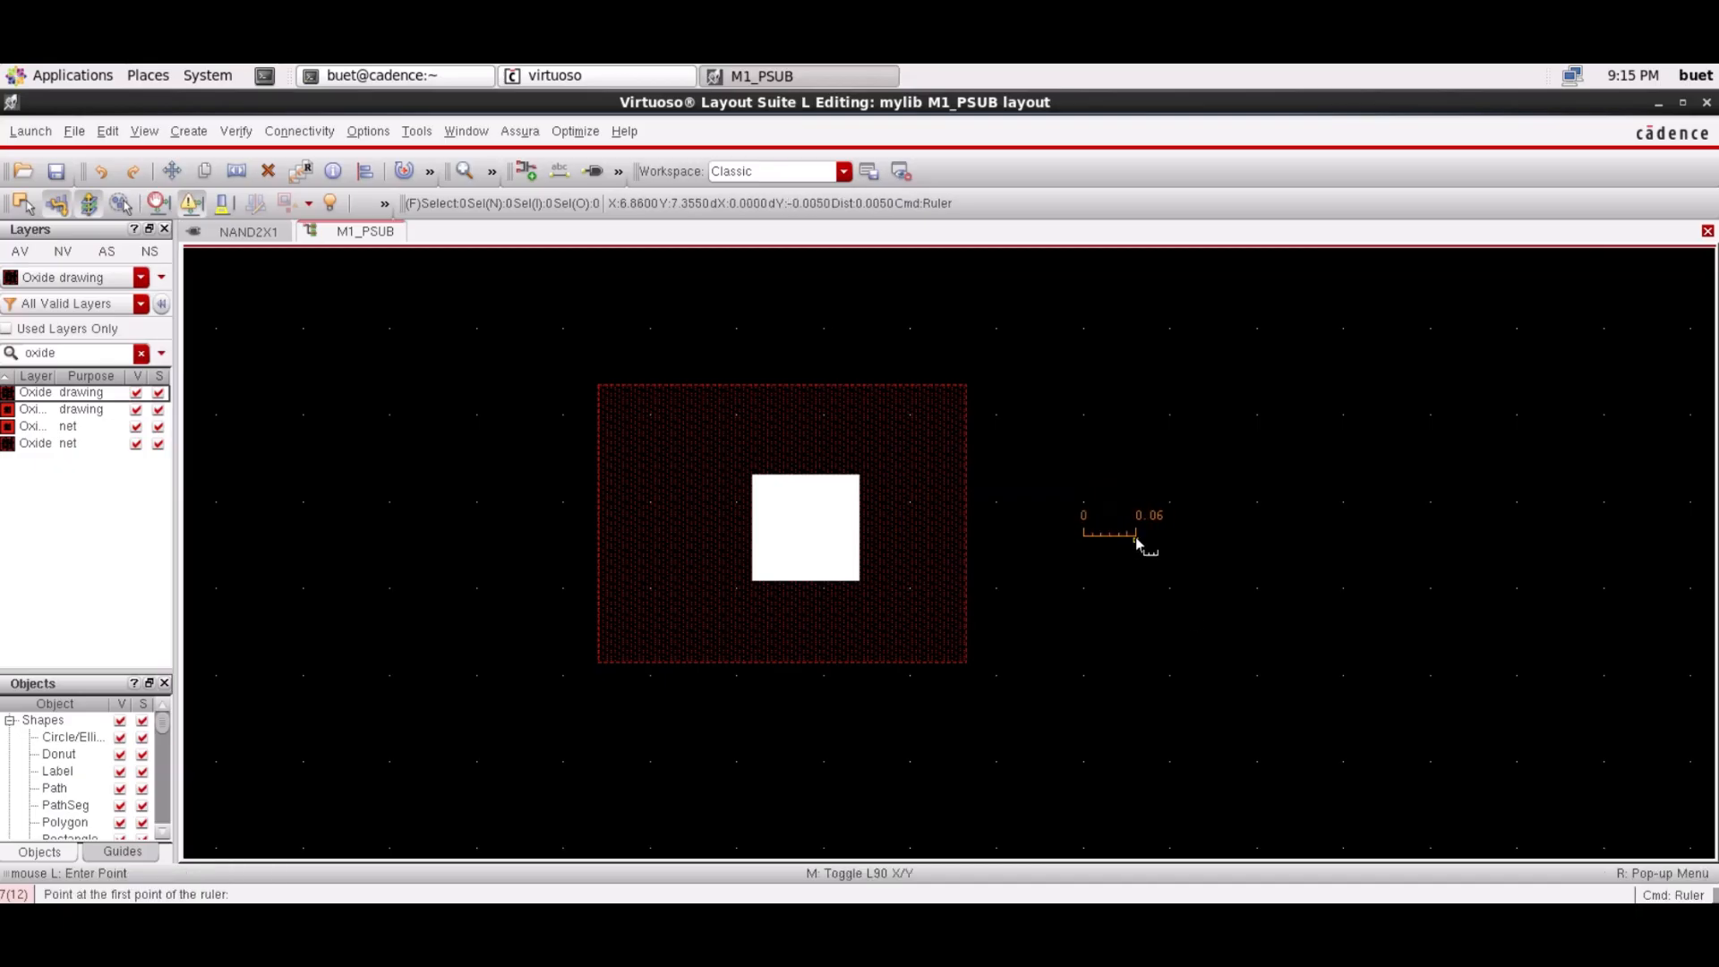
pyautogui.press('Escape')
pyautogui.moveTo(1114, 537); pyautogui.dragTo(727, 537)
pyautogui.click(893, 537)
pyautogui.press('s')
pyautogui.press('s')
pyautogui.moveTo(595, 576); pyautogui.dragTo(703, 587)
pyautogui.press('Escape')
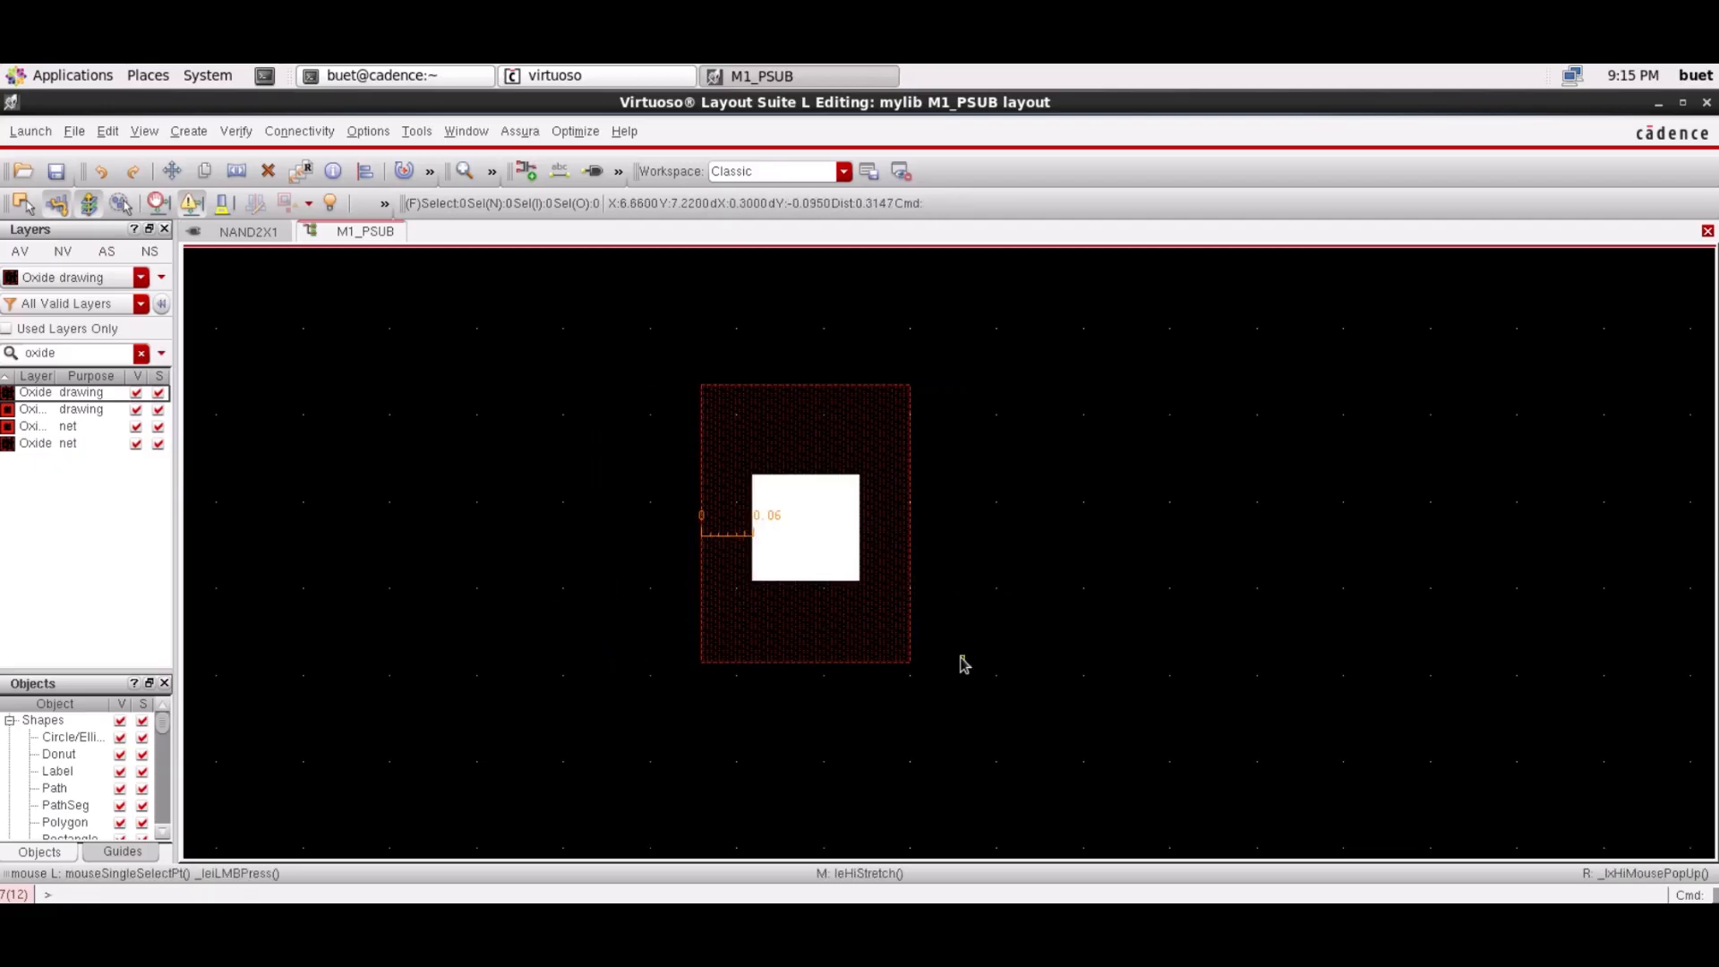
# Rotate the ruler vertical and stretch the oxide top edge to 0.06 above the square
pyautogui.click(723, 534)
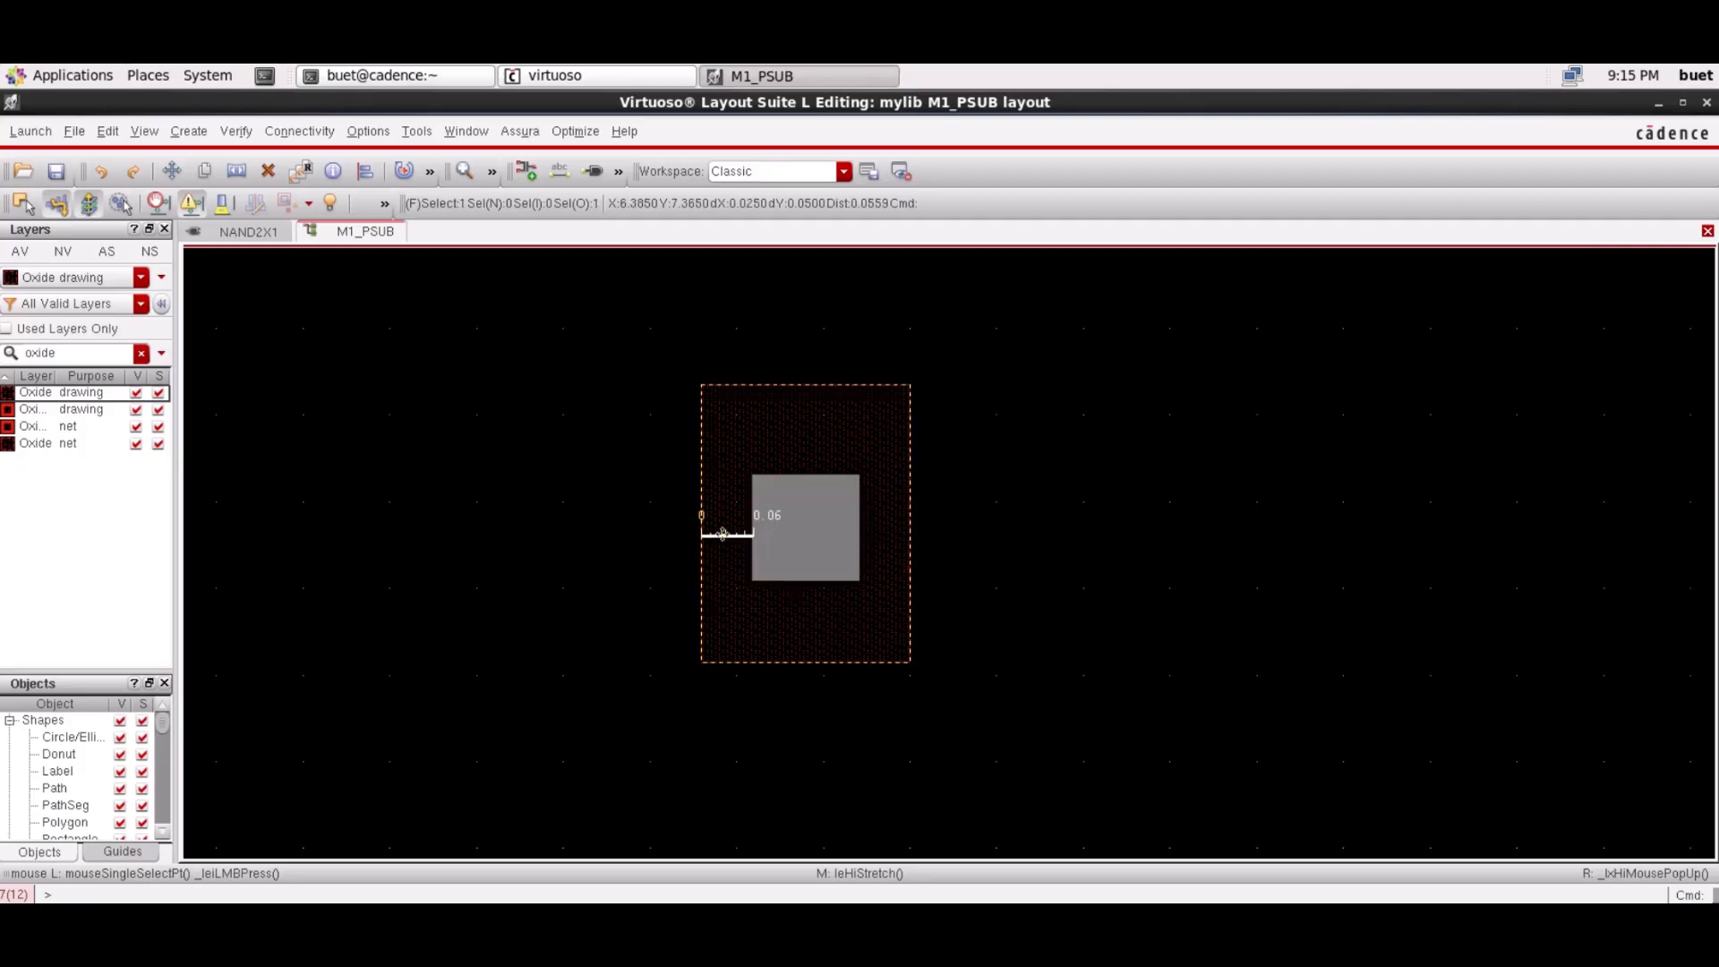
pyautogui.rightClick(723, 535)
pyautogui.moveTo(762, 676)
pyautogui.click(1057, 707)
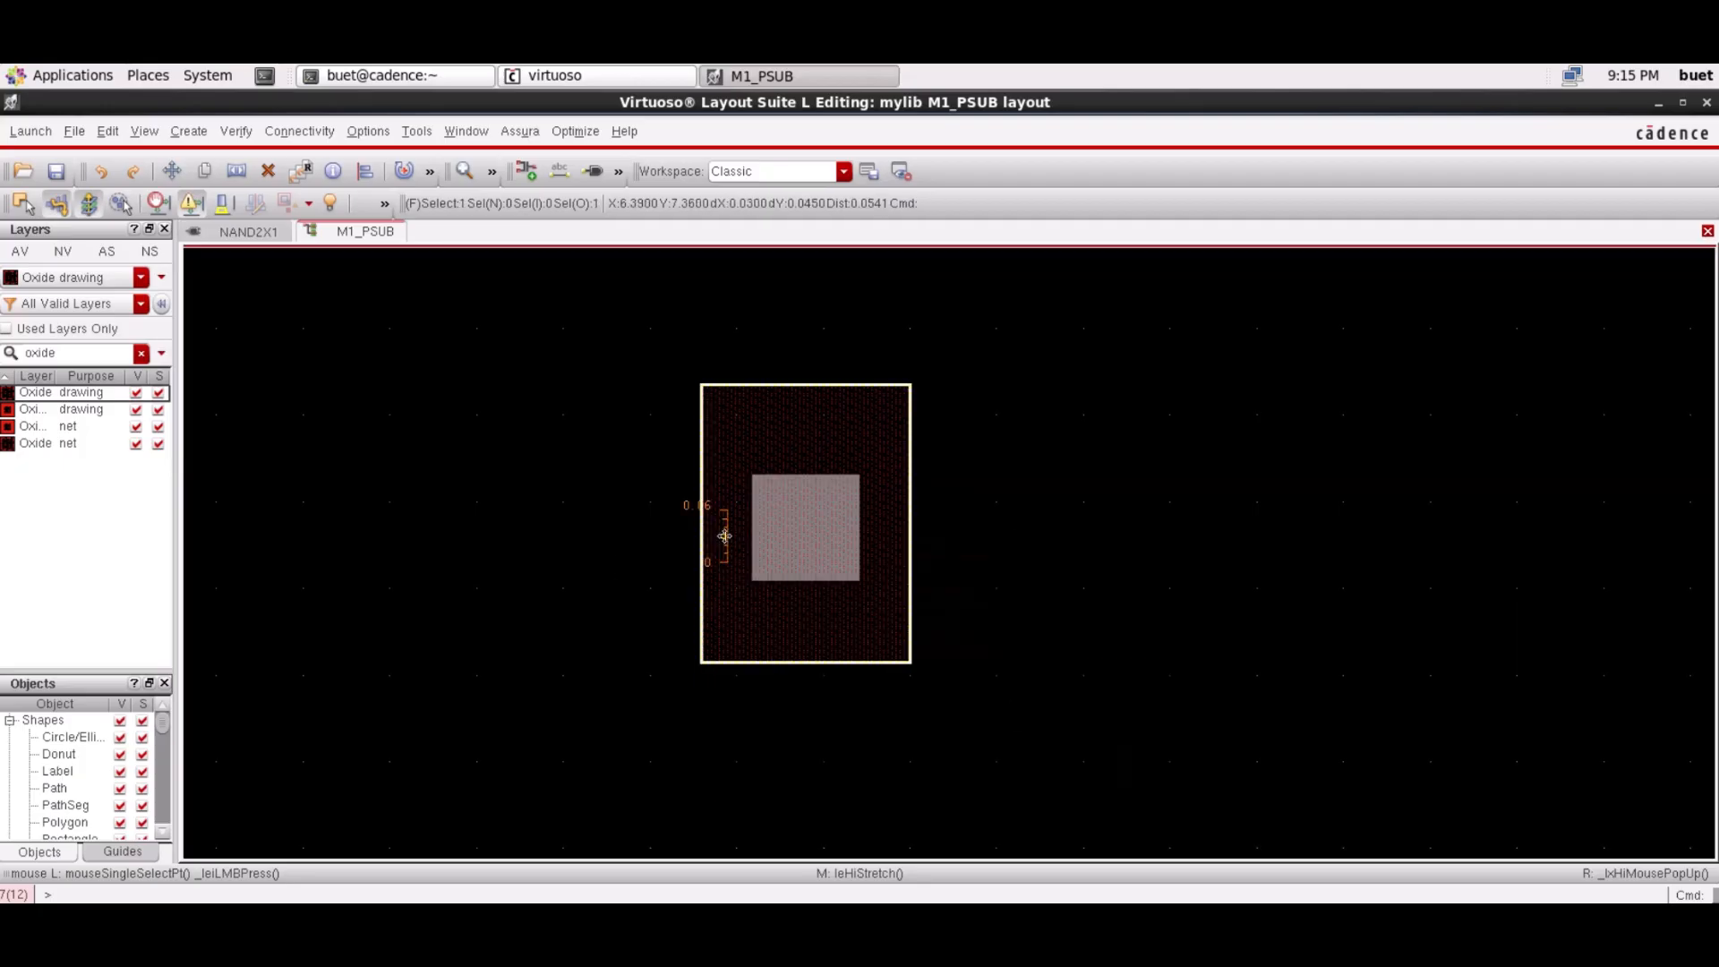
pyautogui.moveTo(724, 535); pyautogui.dragTo(814, 448)
pyautogui.press('s')
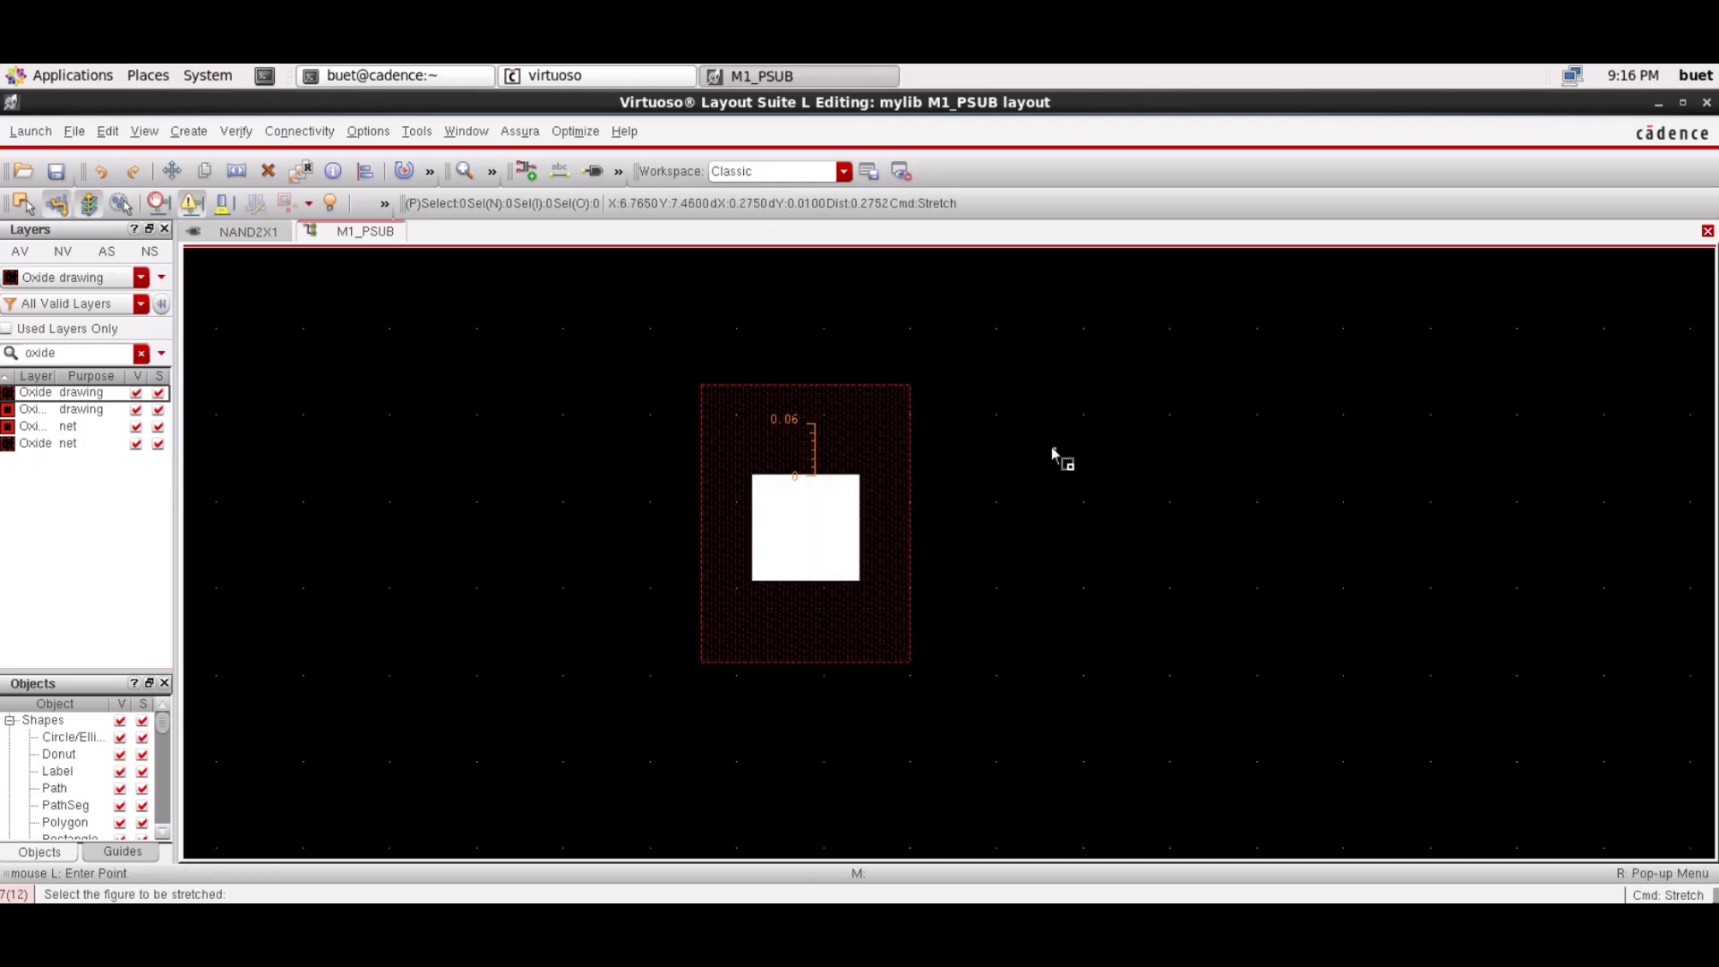
pyautogui.click(875, 386)
pyautogui.click(871, 425)
pyautogui.press('Escape')
# Move the ruler below the square and stretch the oxide bottom edge to 0.06
pyautogui.click(815, 461)
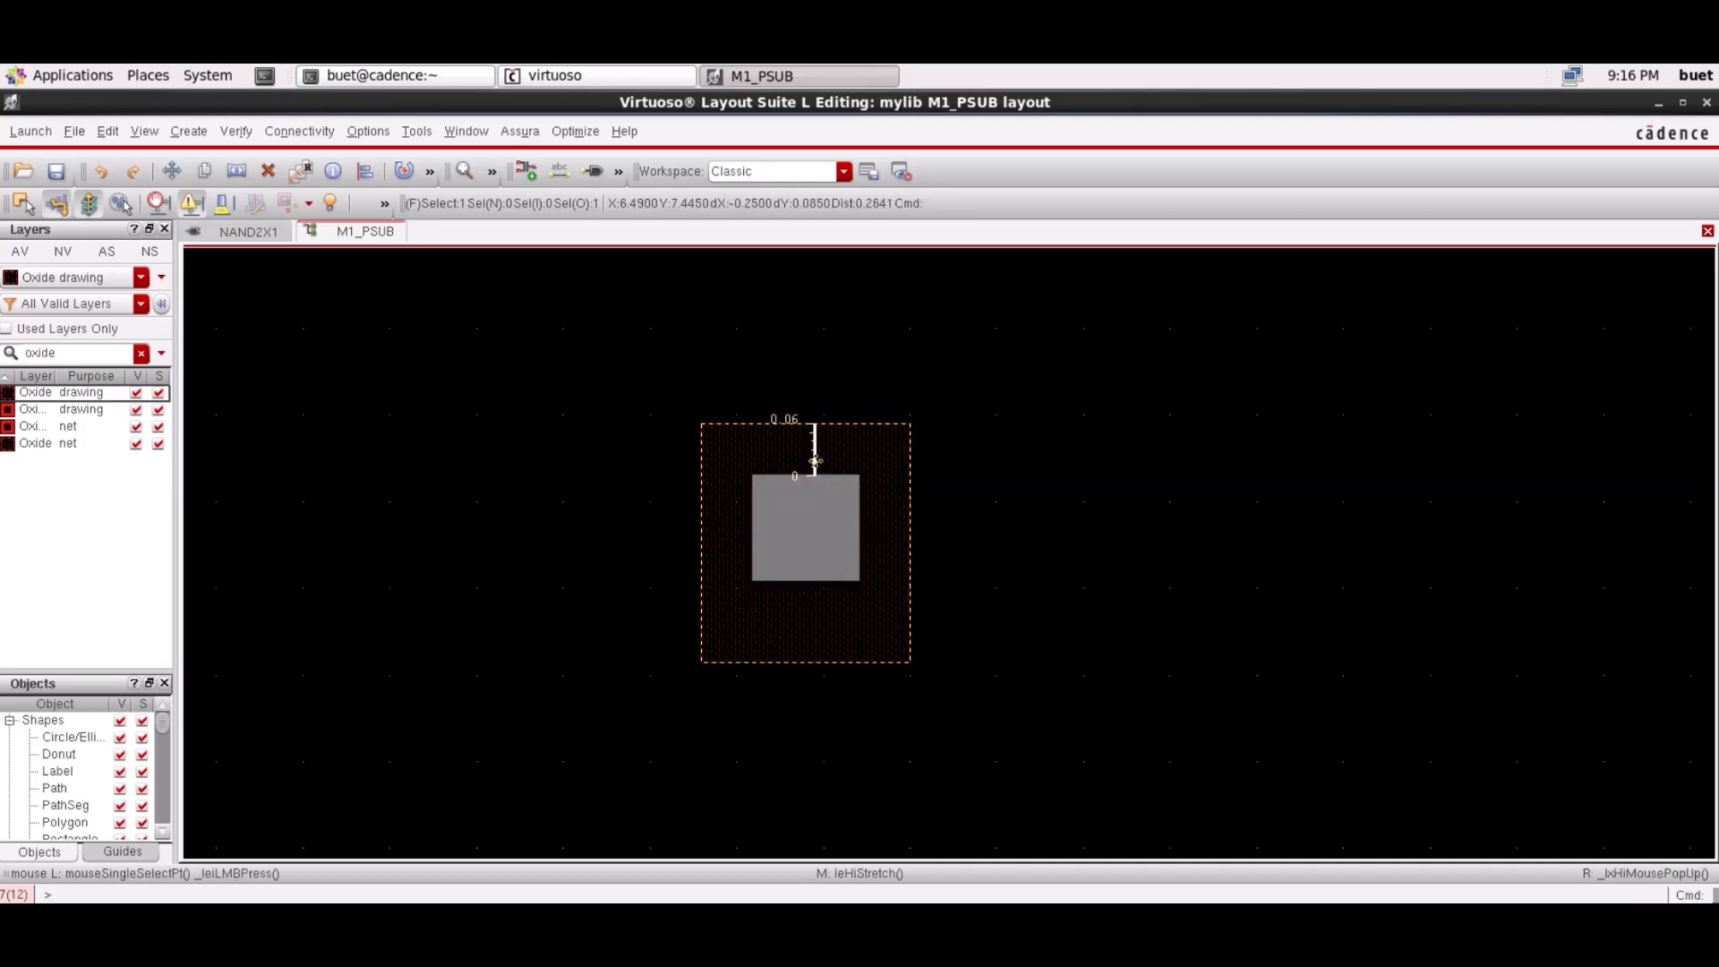
pyautogui.moveTo(815, 461); pyautogui.dragTo(813, 618)
pyautogui.press('s')
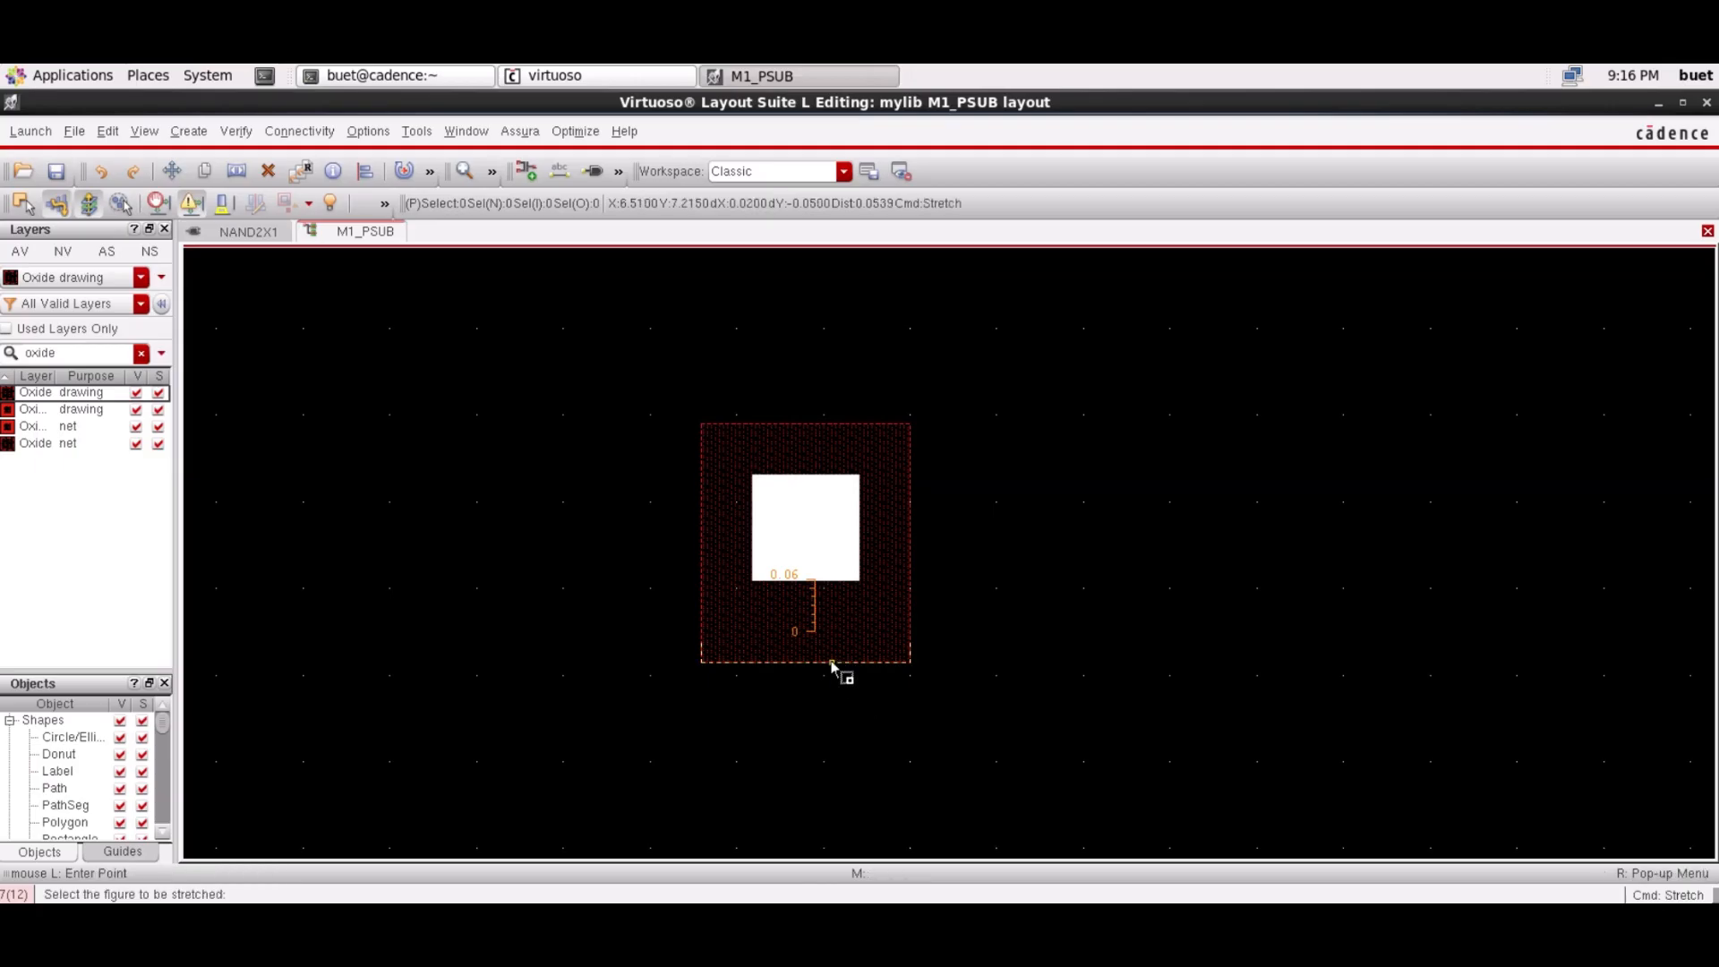
pyautogui.click(832, 663)
pyautogui.click(826, 631)
pyautogui.click(844, 632)
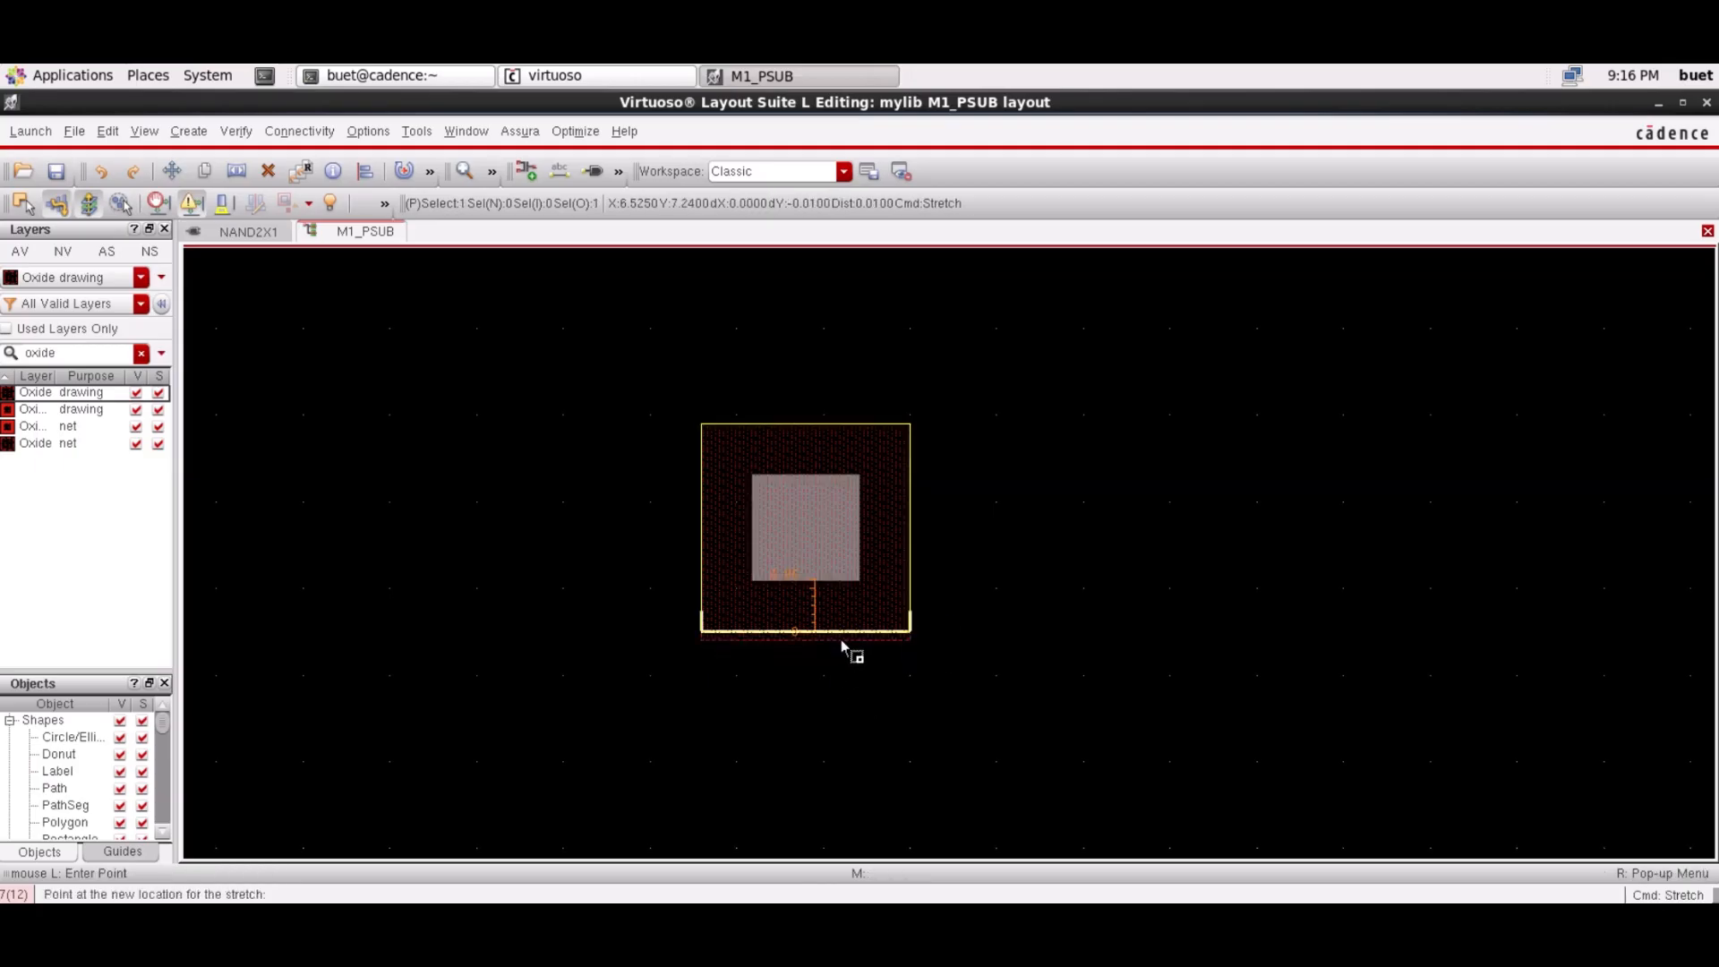
pyautogui.press('Escape')
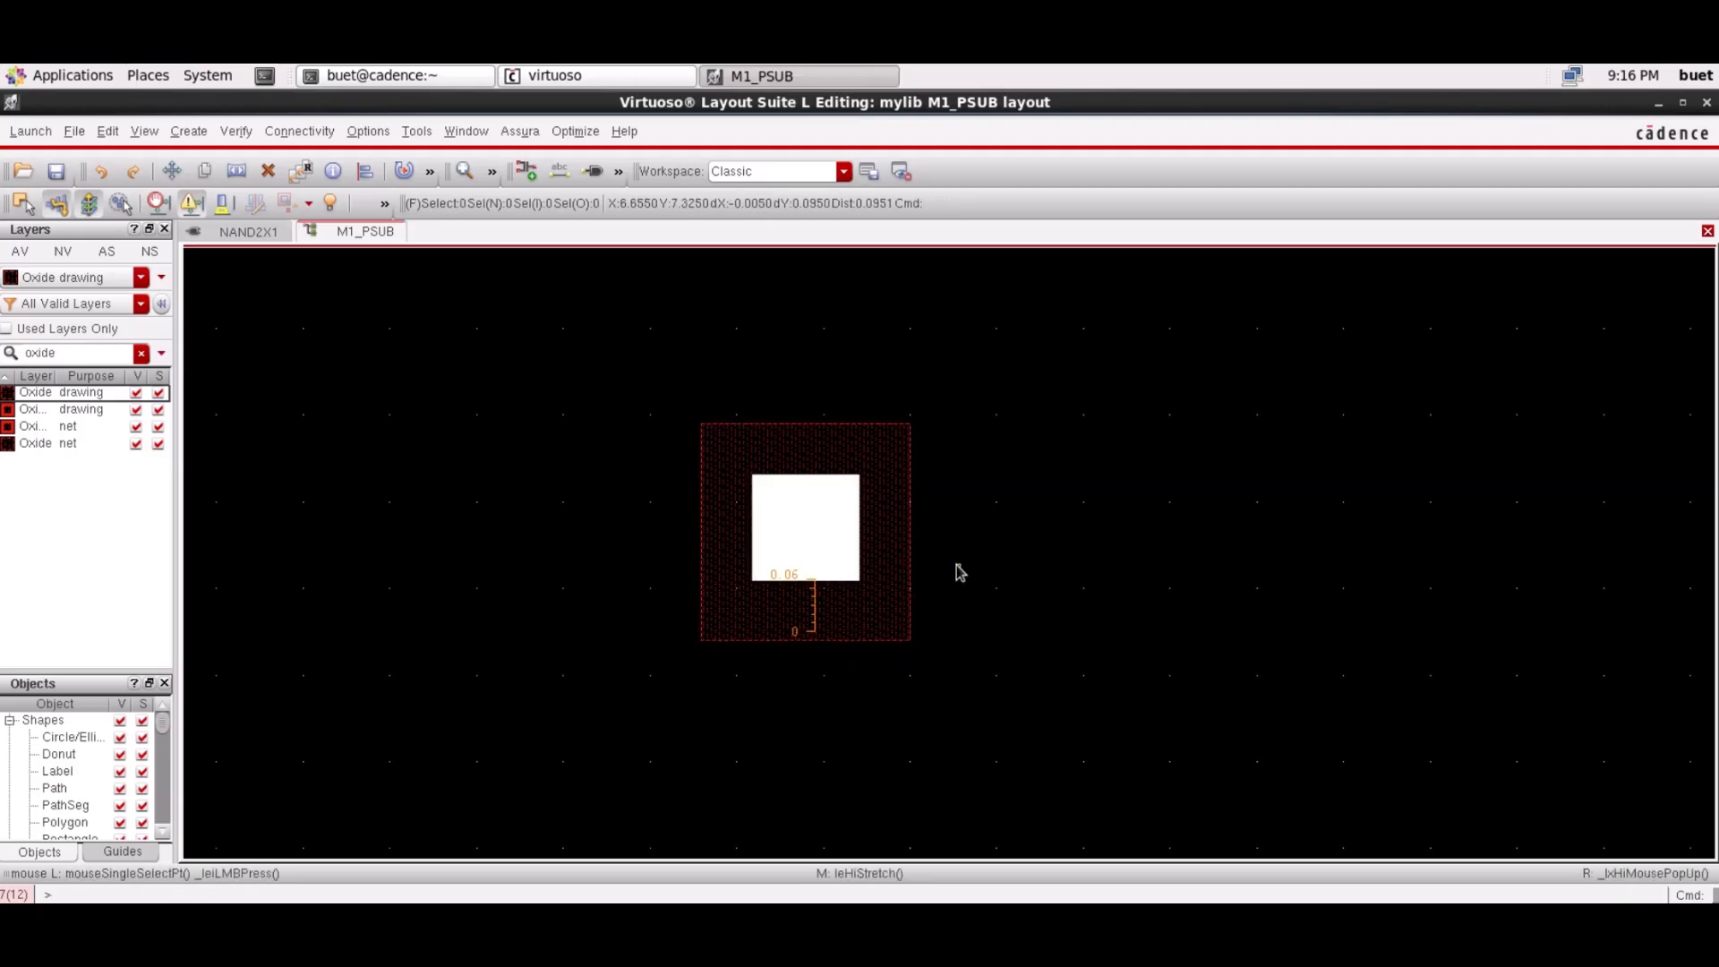
# Clear the rulers and move a 0.07 ruler to the oxide box's right edge
pyautogui.hotkey('shift', 'k')
pyautogui.press('k')
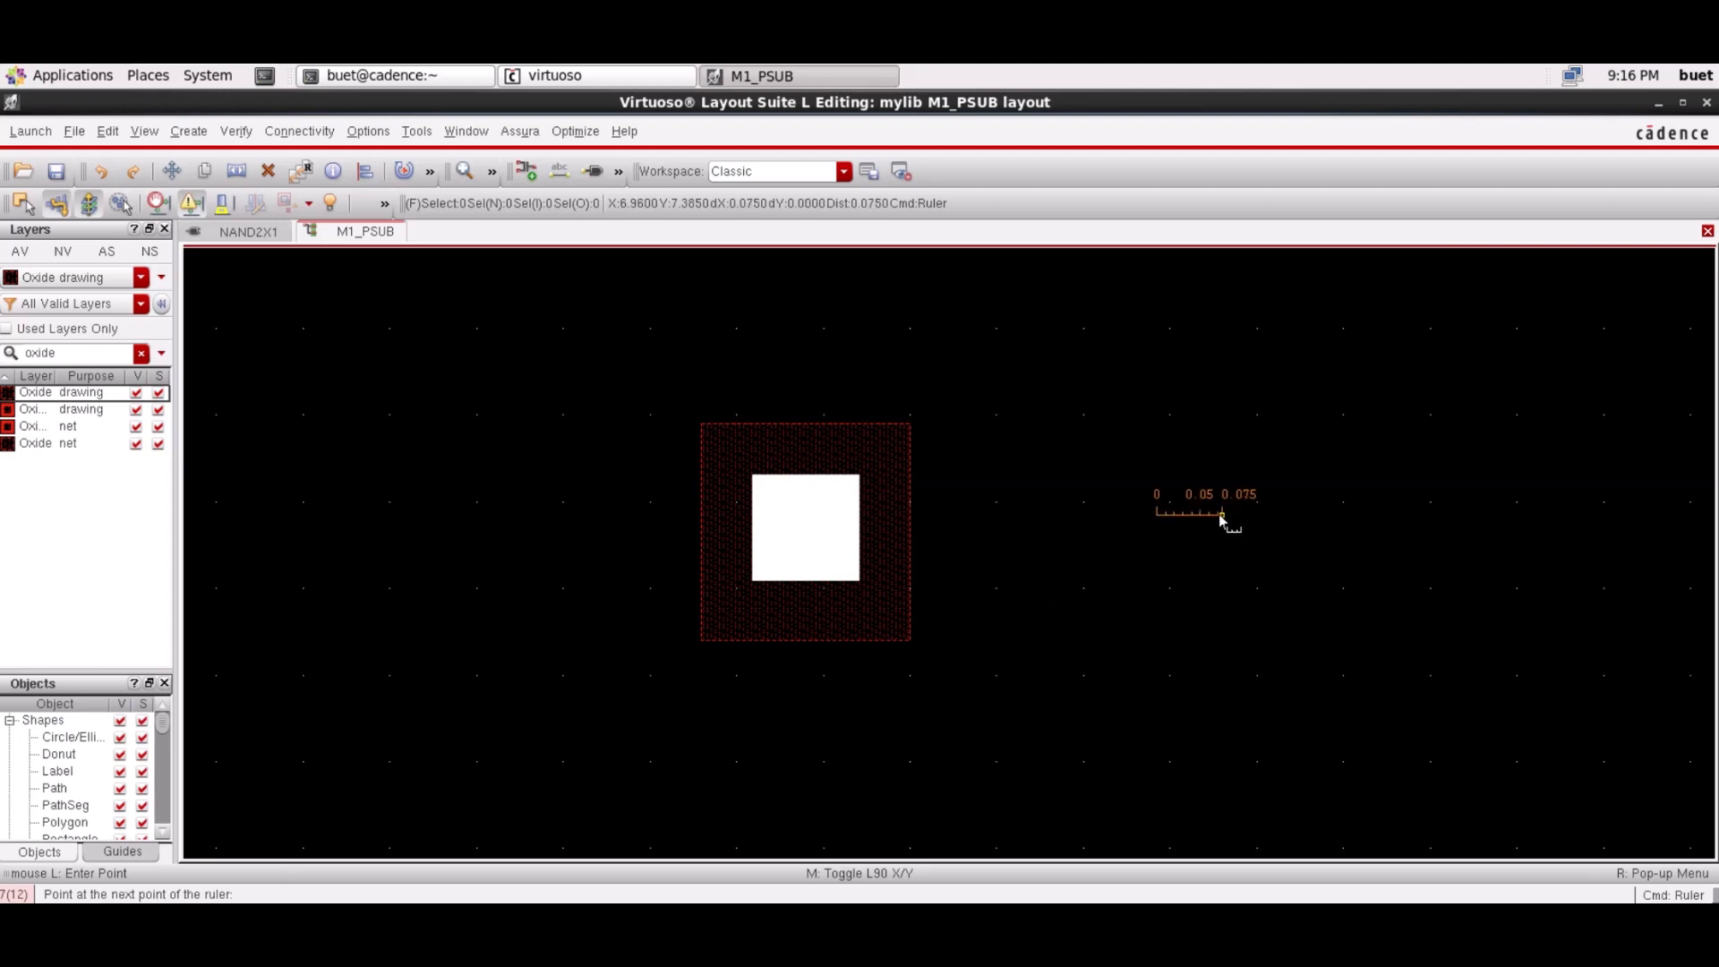
pyautogui.press('Escape')
pyautogui.click(1188, 514)
pyautogui.moveTo(1188, 514); pyautogui.dragTo(937, 514)
# Filter the layer list for 'pimp' and make Pimp drawing the active layer
pyautogui.tripleClick(78, 356)
pyautogui.write('nimp')
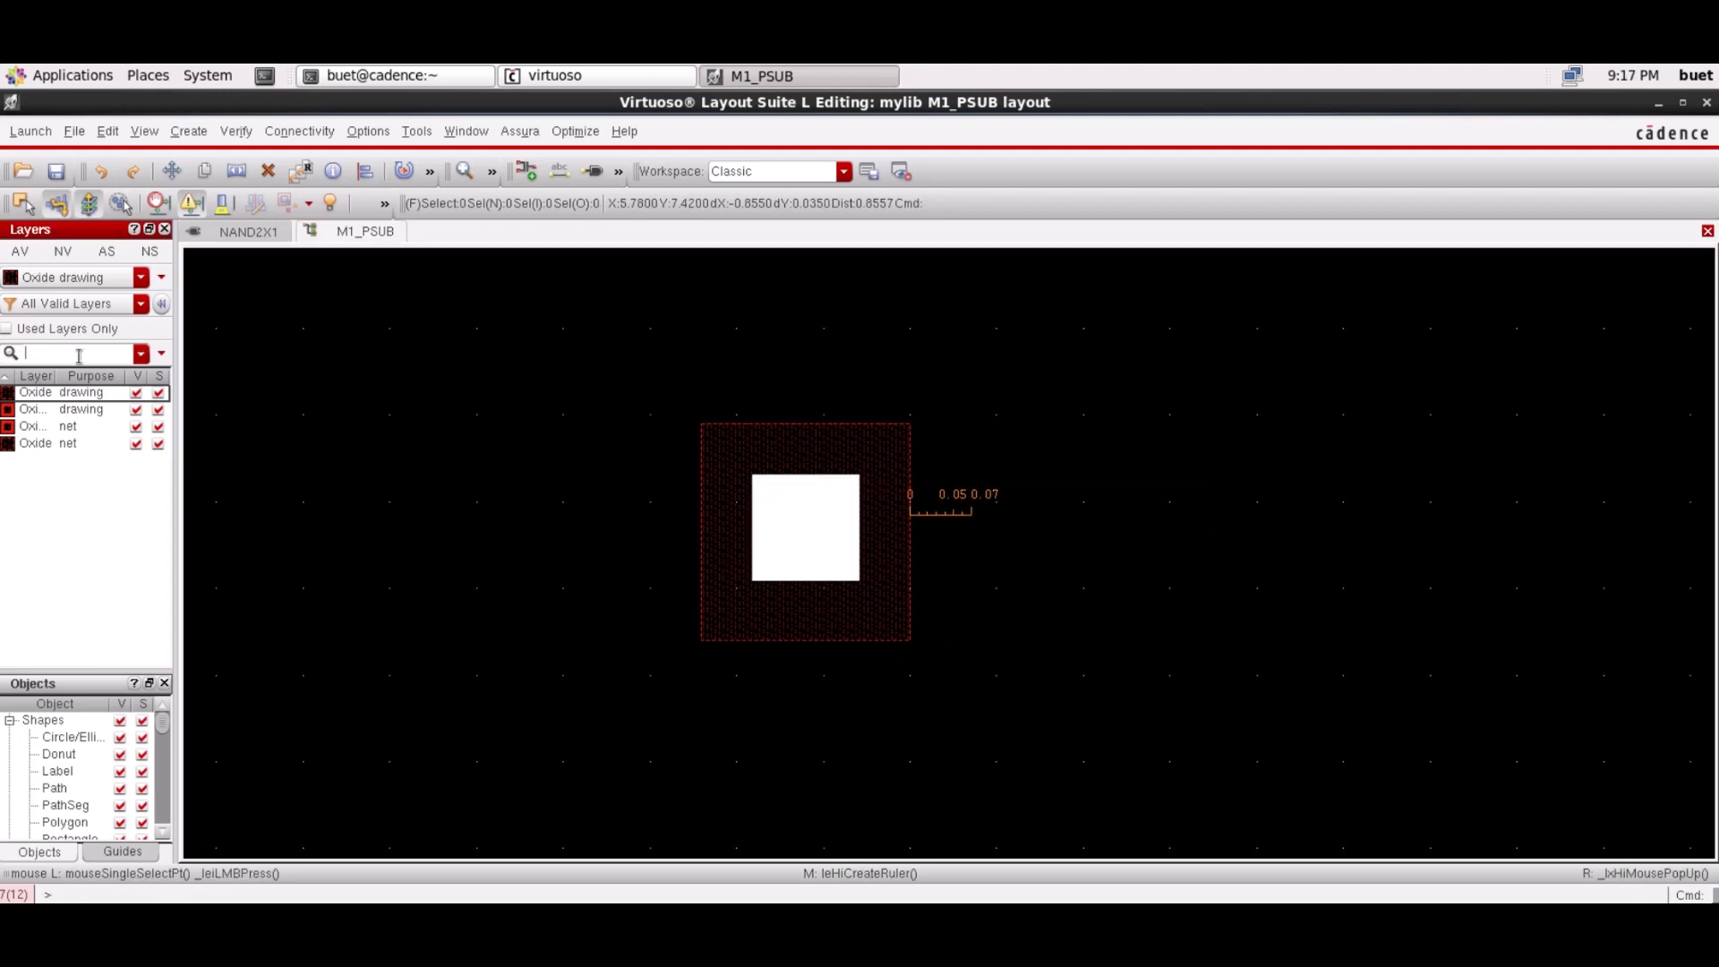
pyautogui.tripleClick(78, 356)
pyautogui.write('pimp')
pyautogui.click(54, 392)
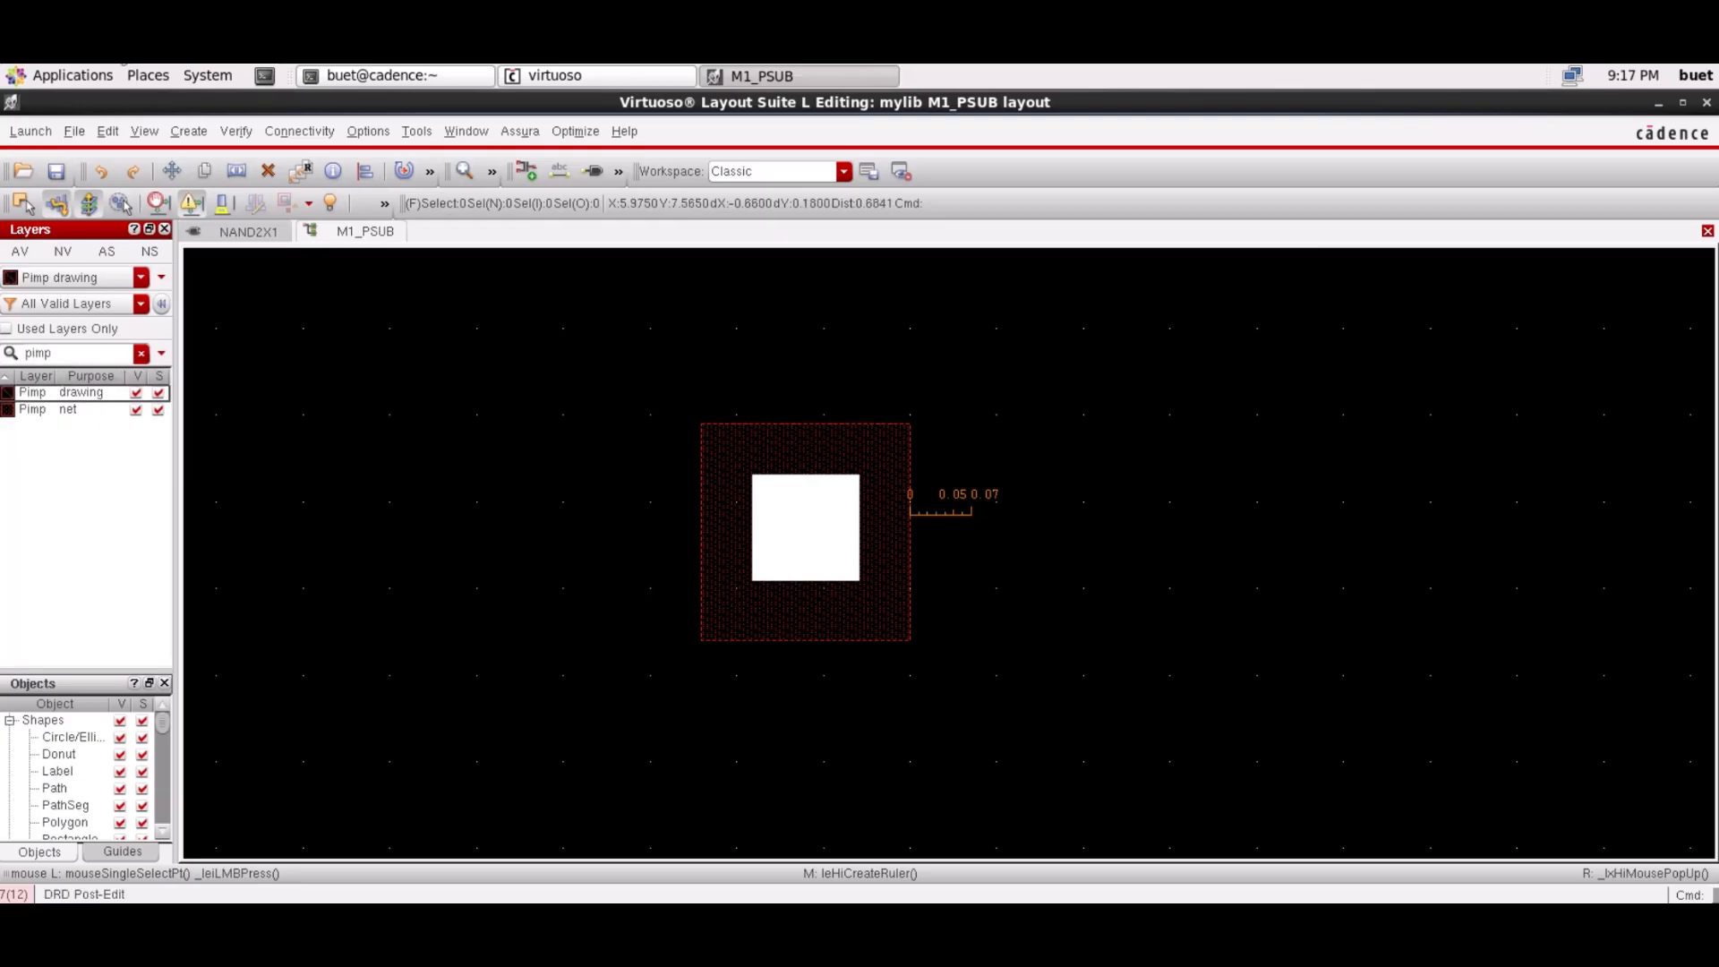
# Draw a Pimp rectangle enclosing the oxide box and contact square
pyautogui.click(188, 131)
pyautogui.moveTo(210, 163)
pyautogui.click(445, 186)
pyautogui.click(976, 337)
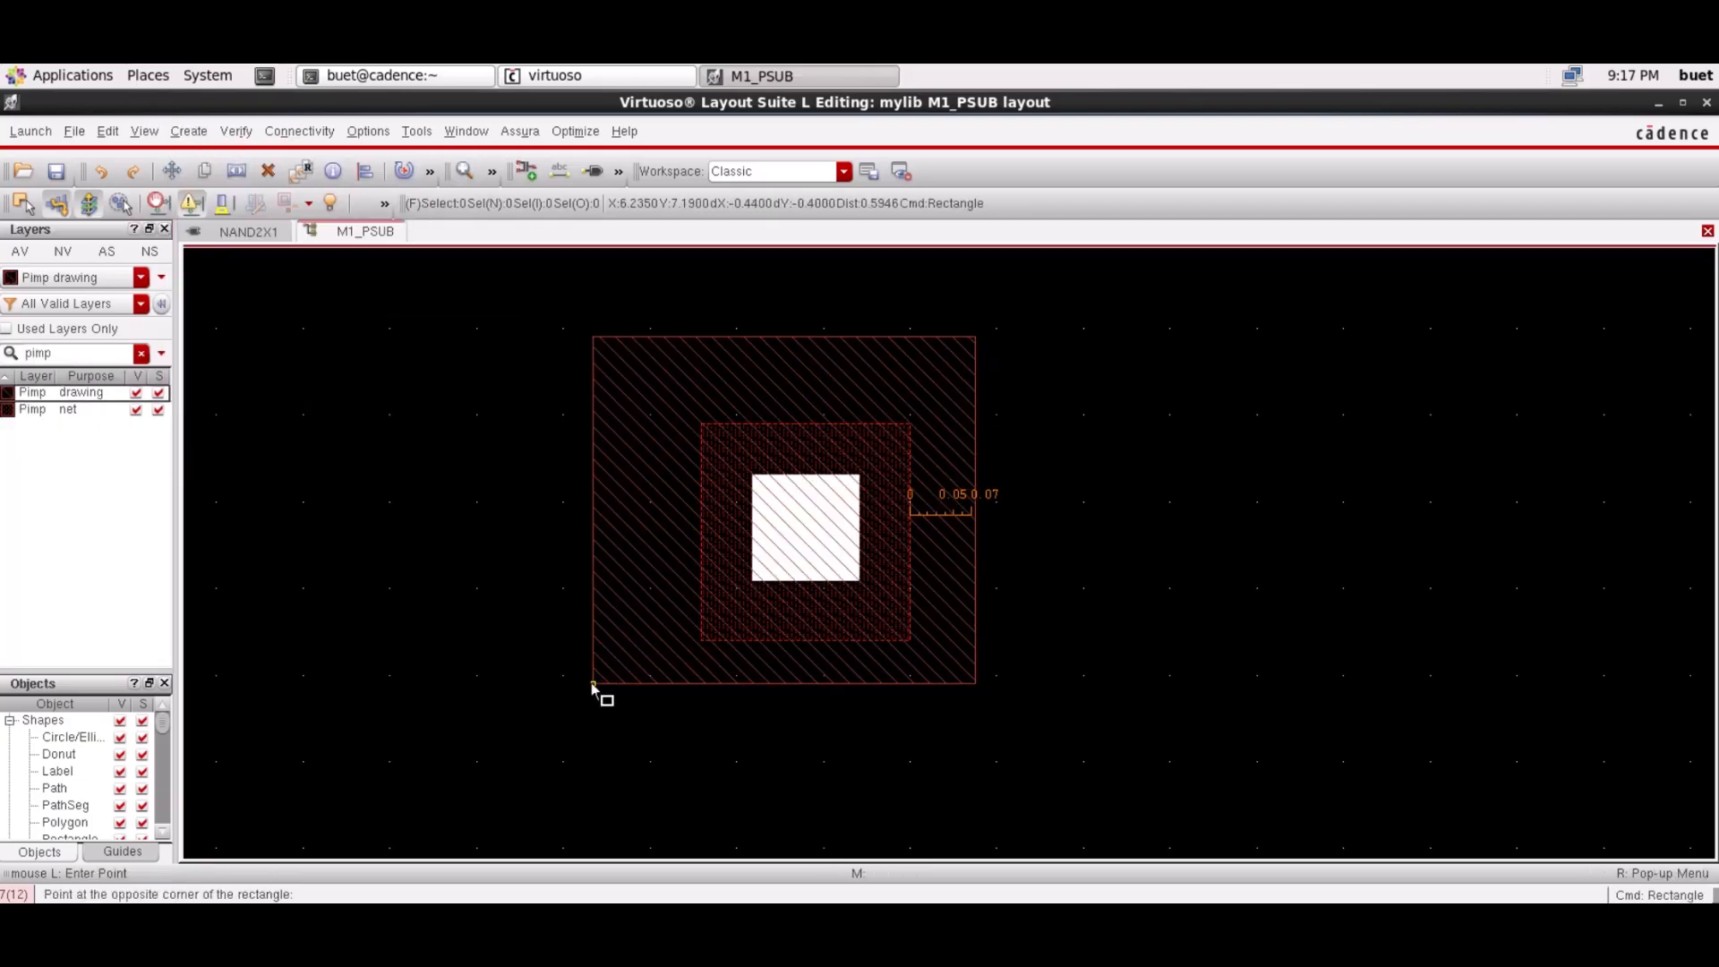
pyautogui.click(615, 700)
pyautogui.press('Escape')
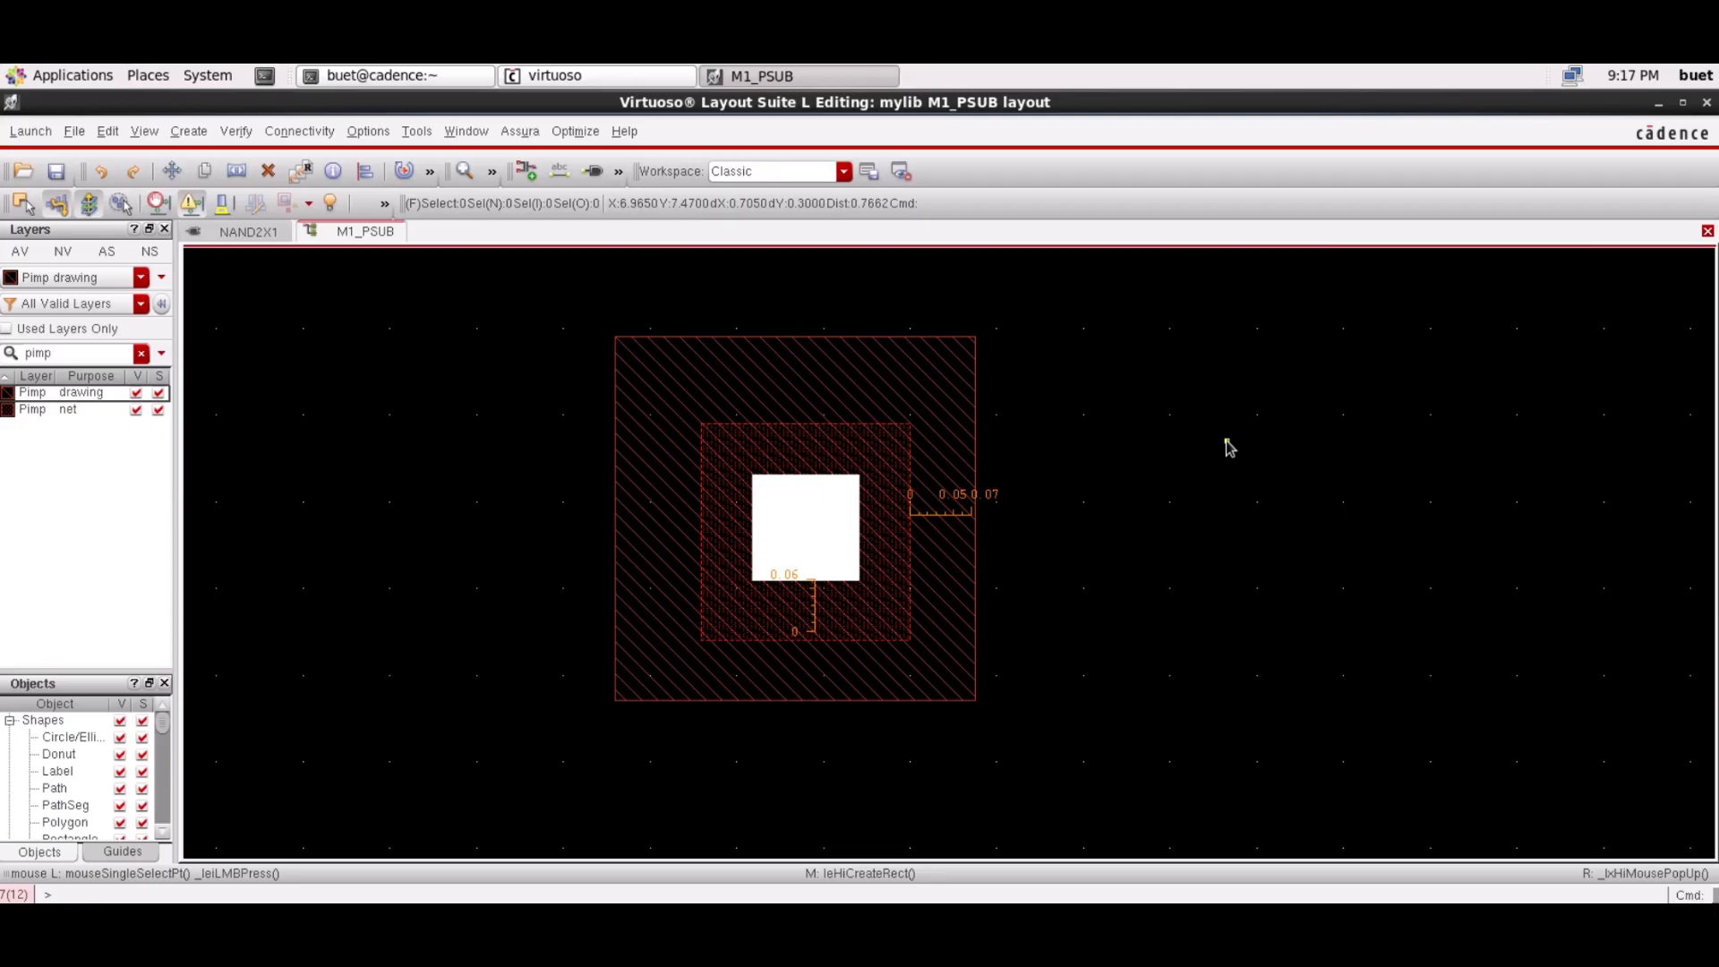
pyautogui.click(299, 131)
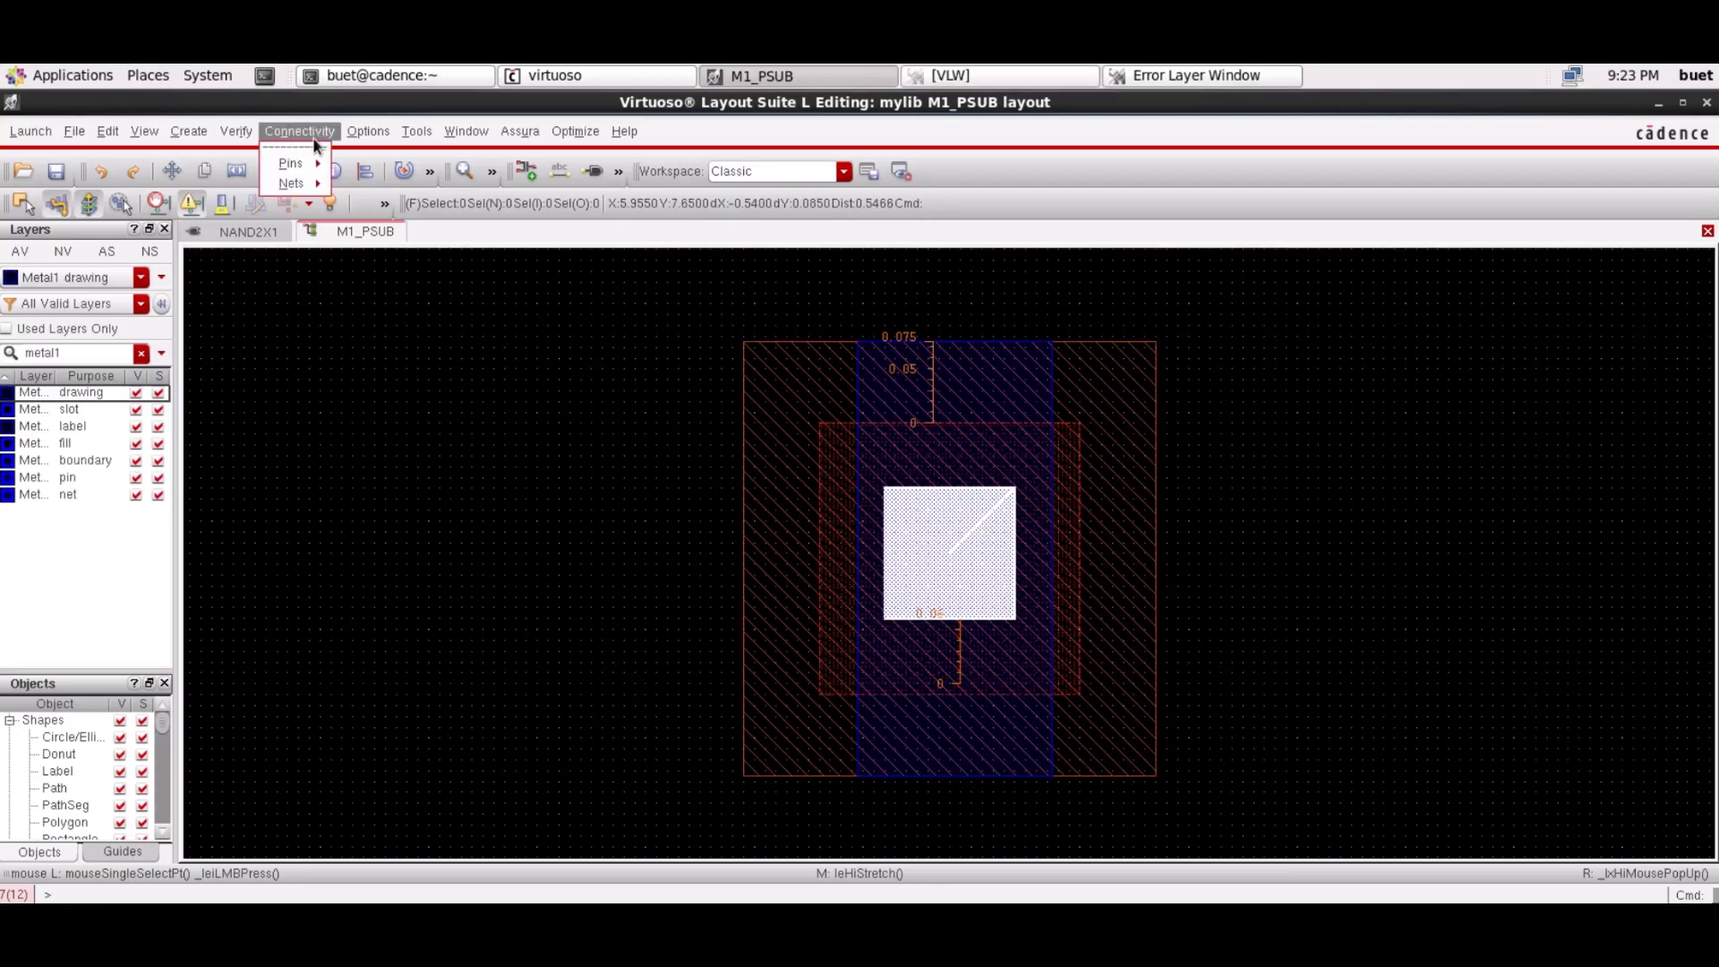
# Run Assura DRC on the saved, overwritten M1_PSUB layout and dismiss the no-errors report
pyautogui.moveTo(516, 143)
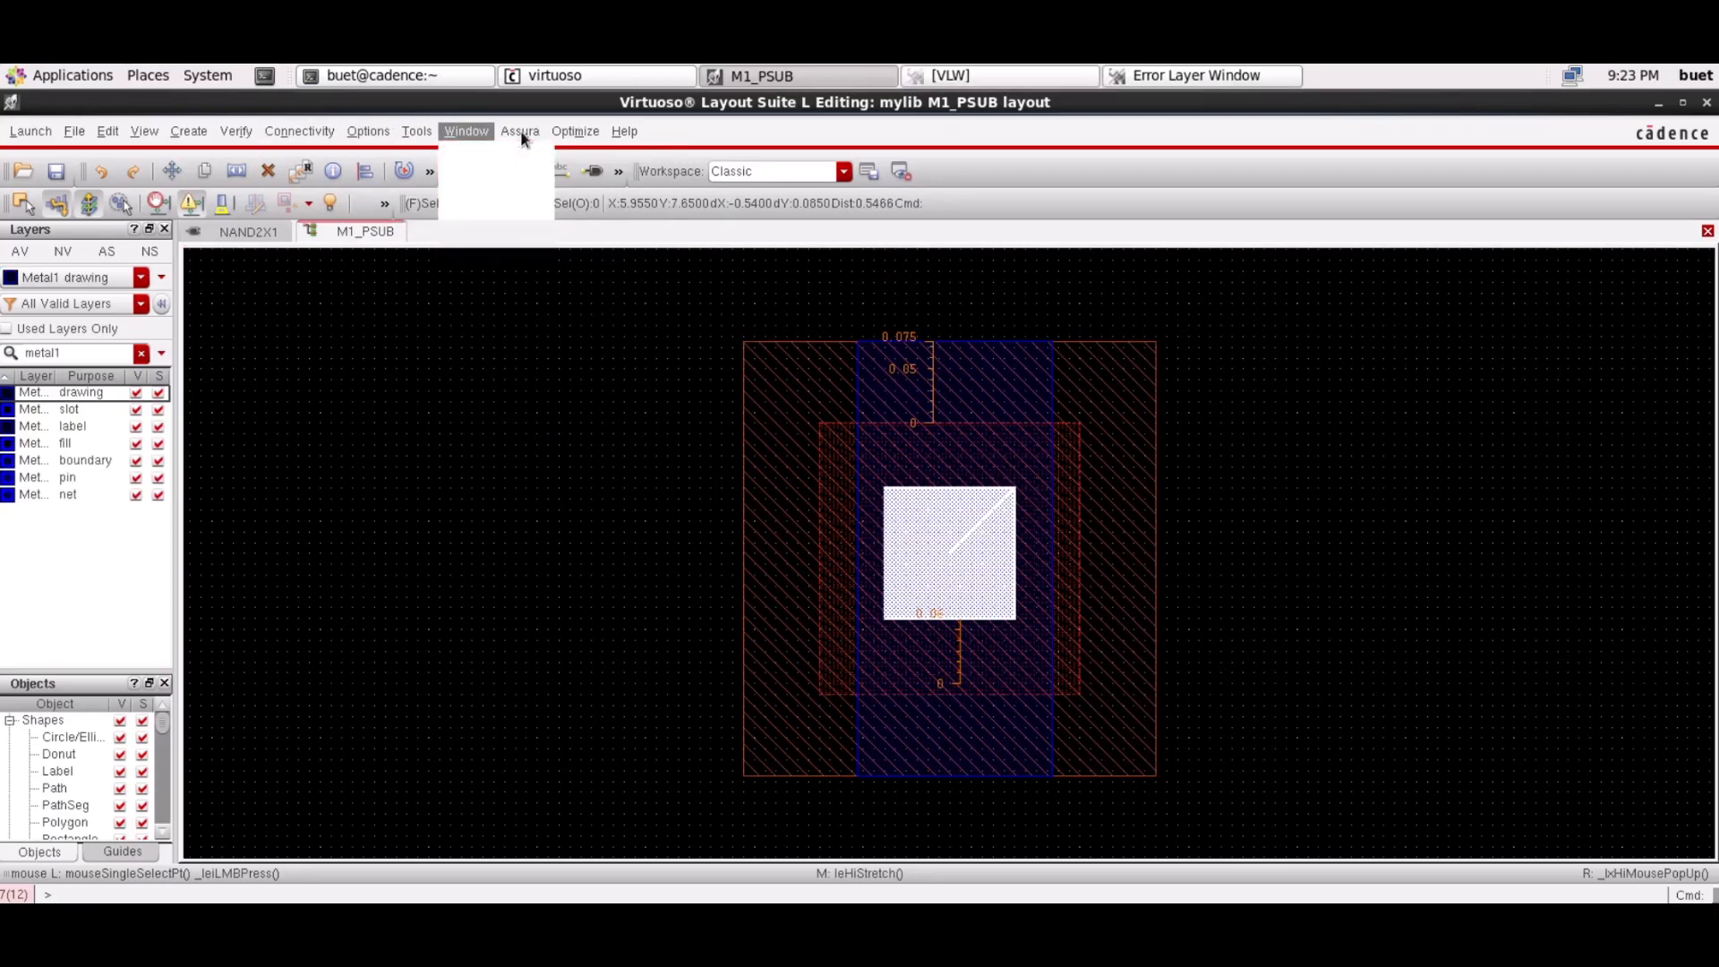
pyautogui.click(539, 266)
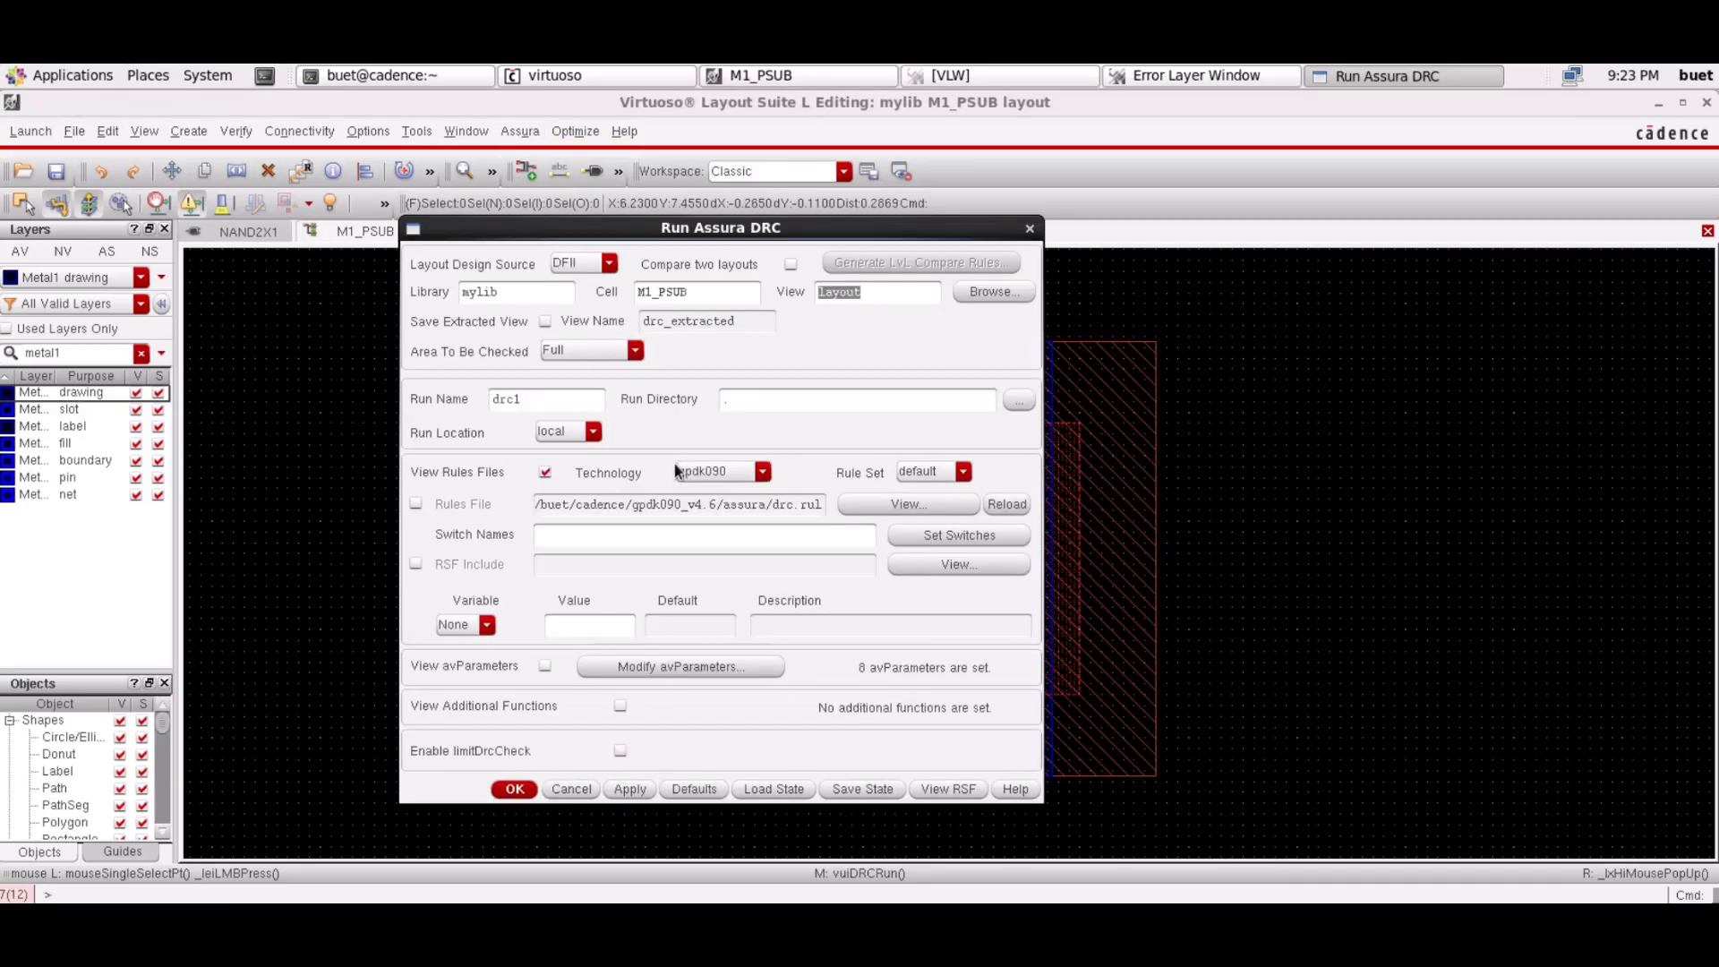
pyautogui.click(514, 789)
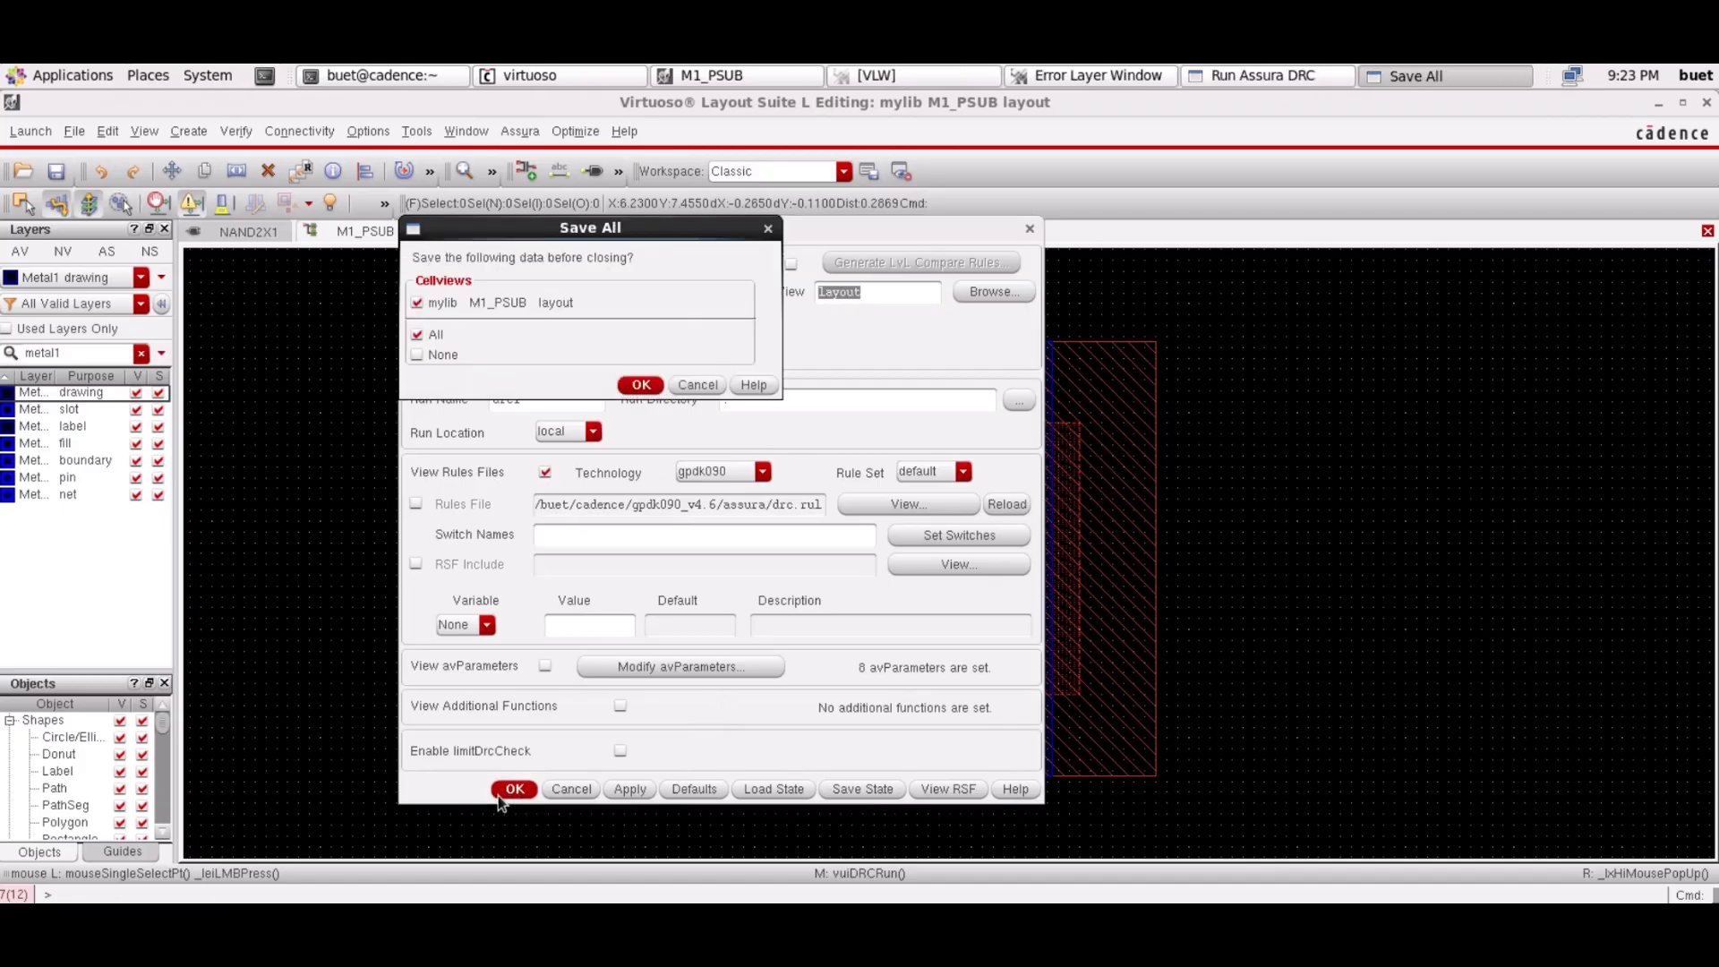
pyautogui.click(643, 391)
pyautogui.click(802, 506)
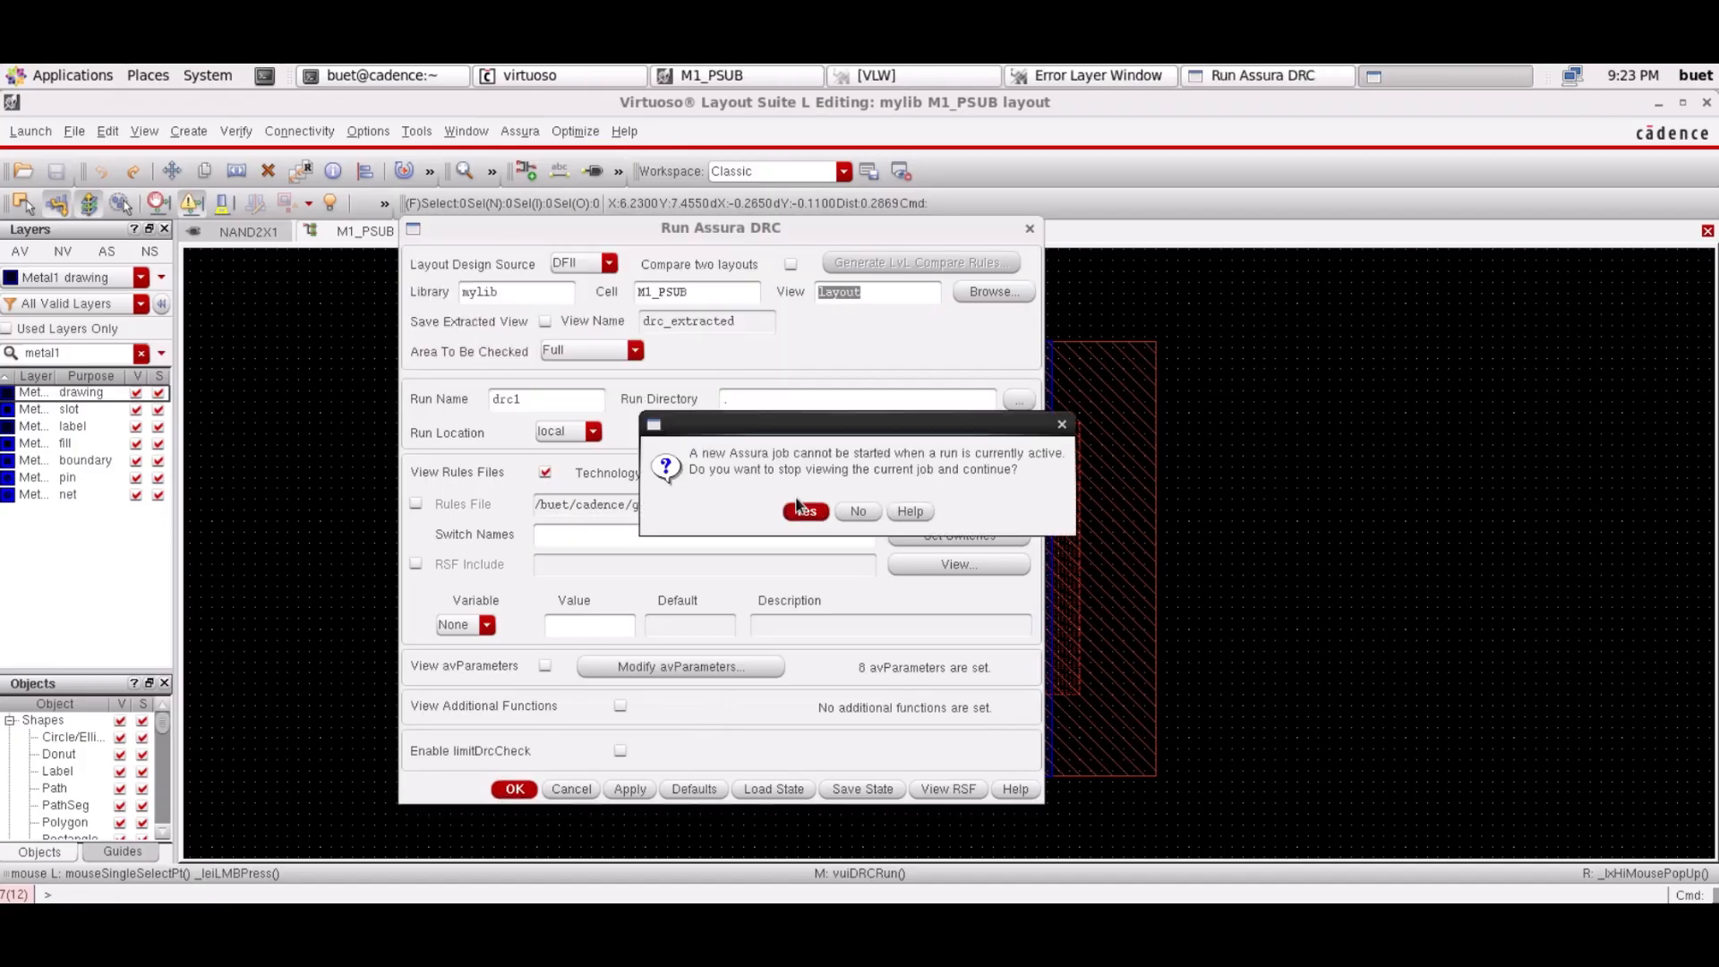
pyautogui.click(804, 518)
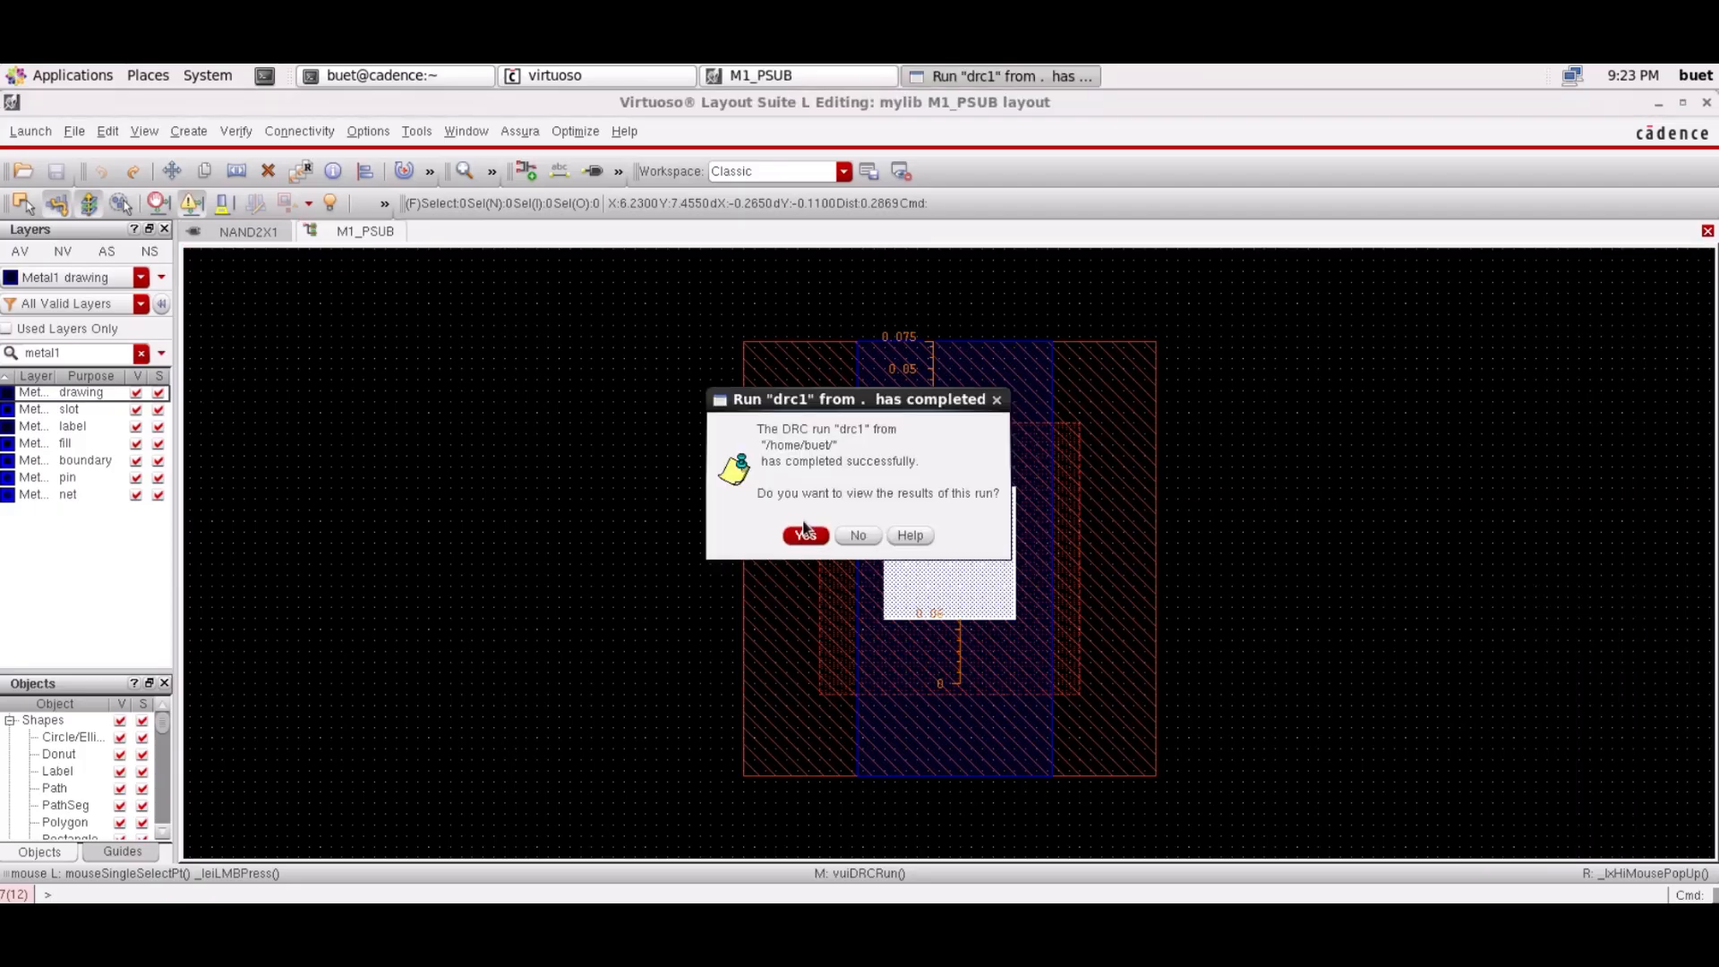
pyautogui.click(806, 533)
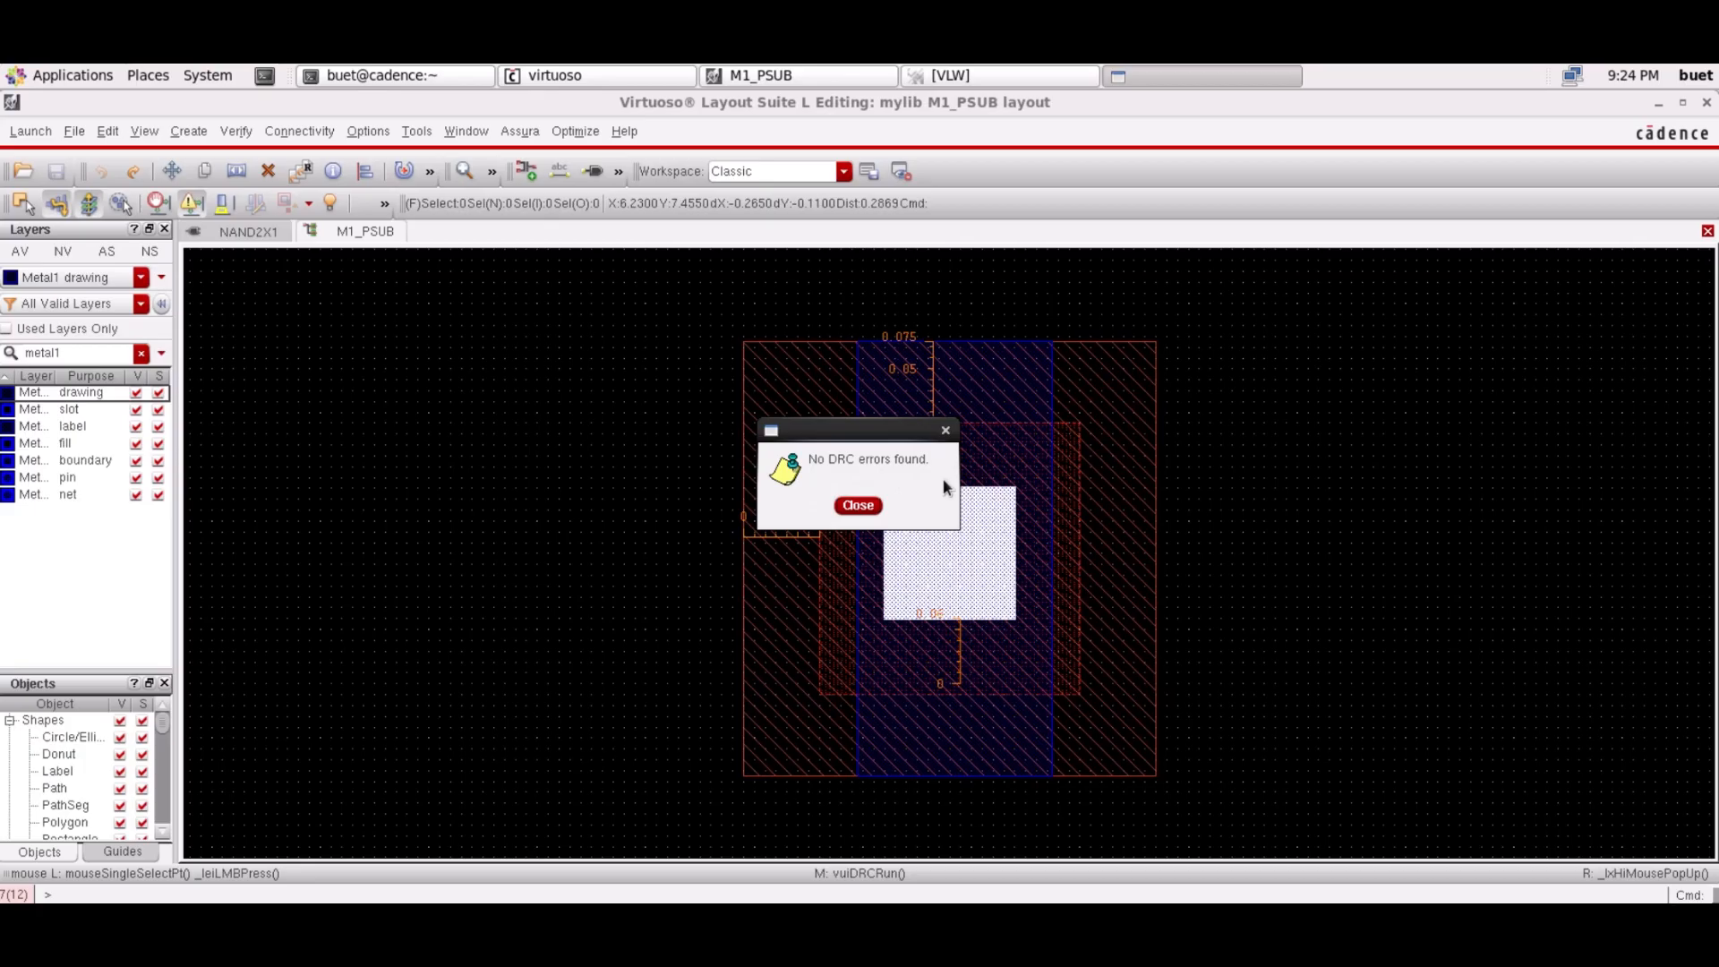
pyautogui.click(857, 506)
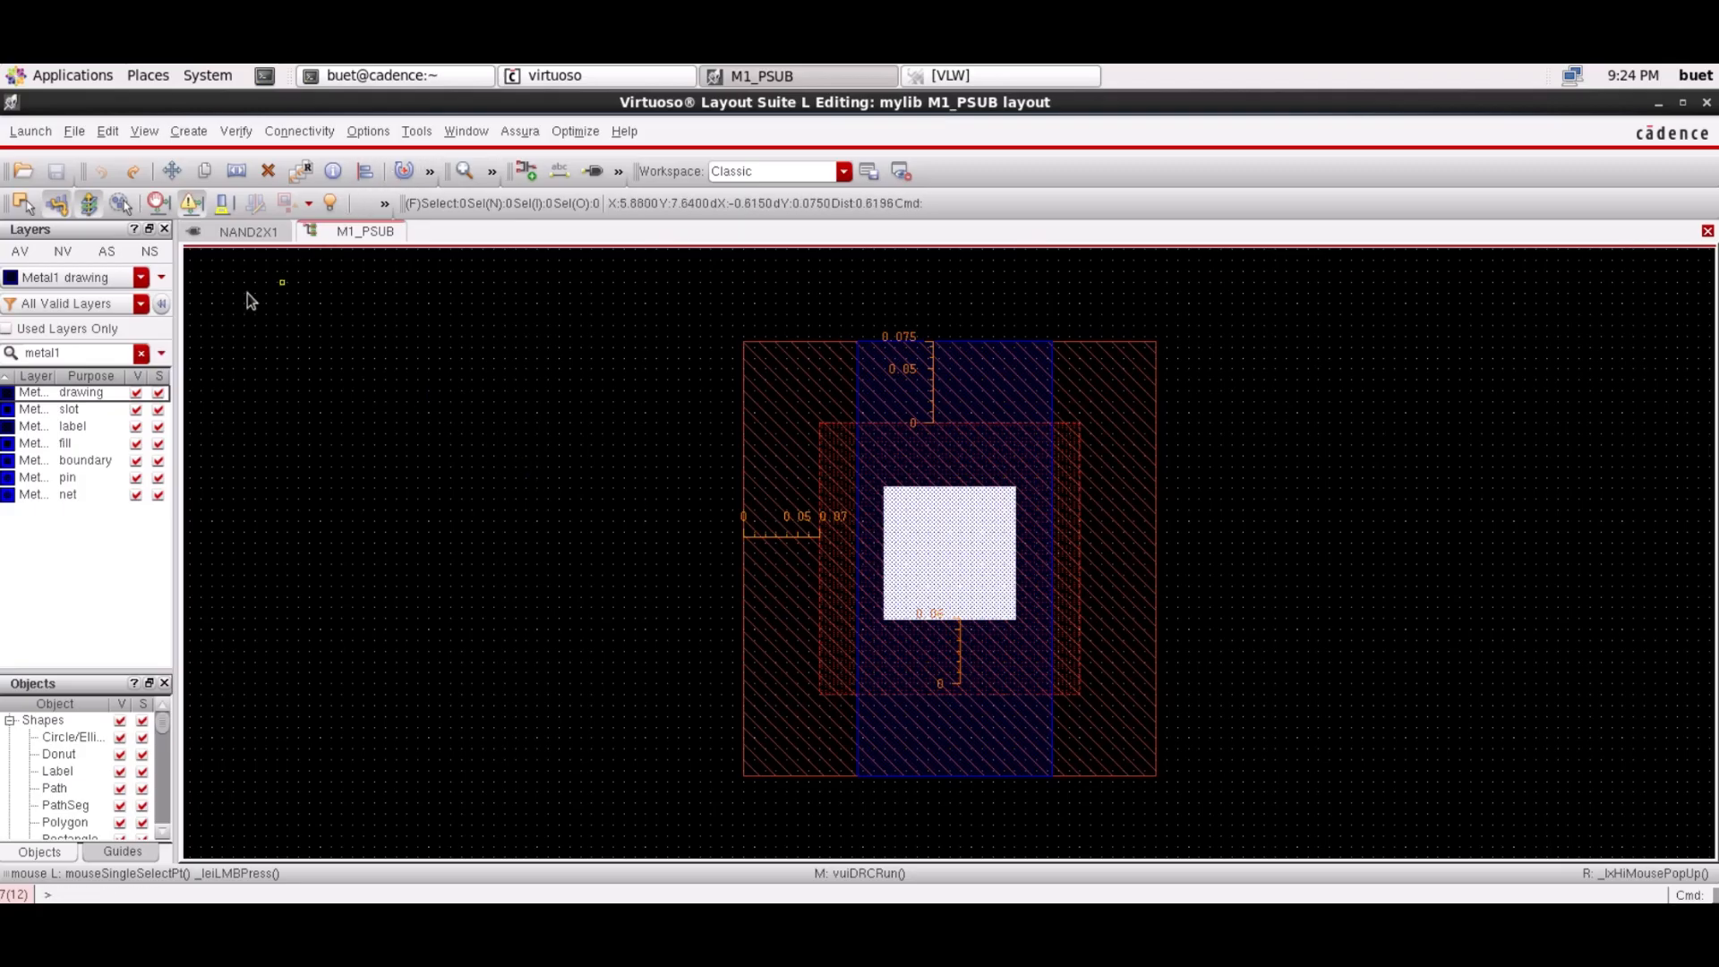
# Save a copy of the layout in mylib, renaming the cell from M1_PSUB to M1_NWELL
pyautogui.click(63, 136)
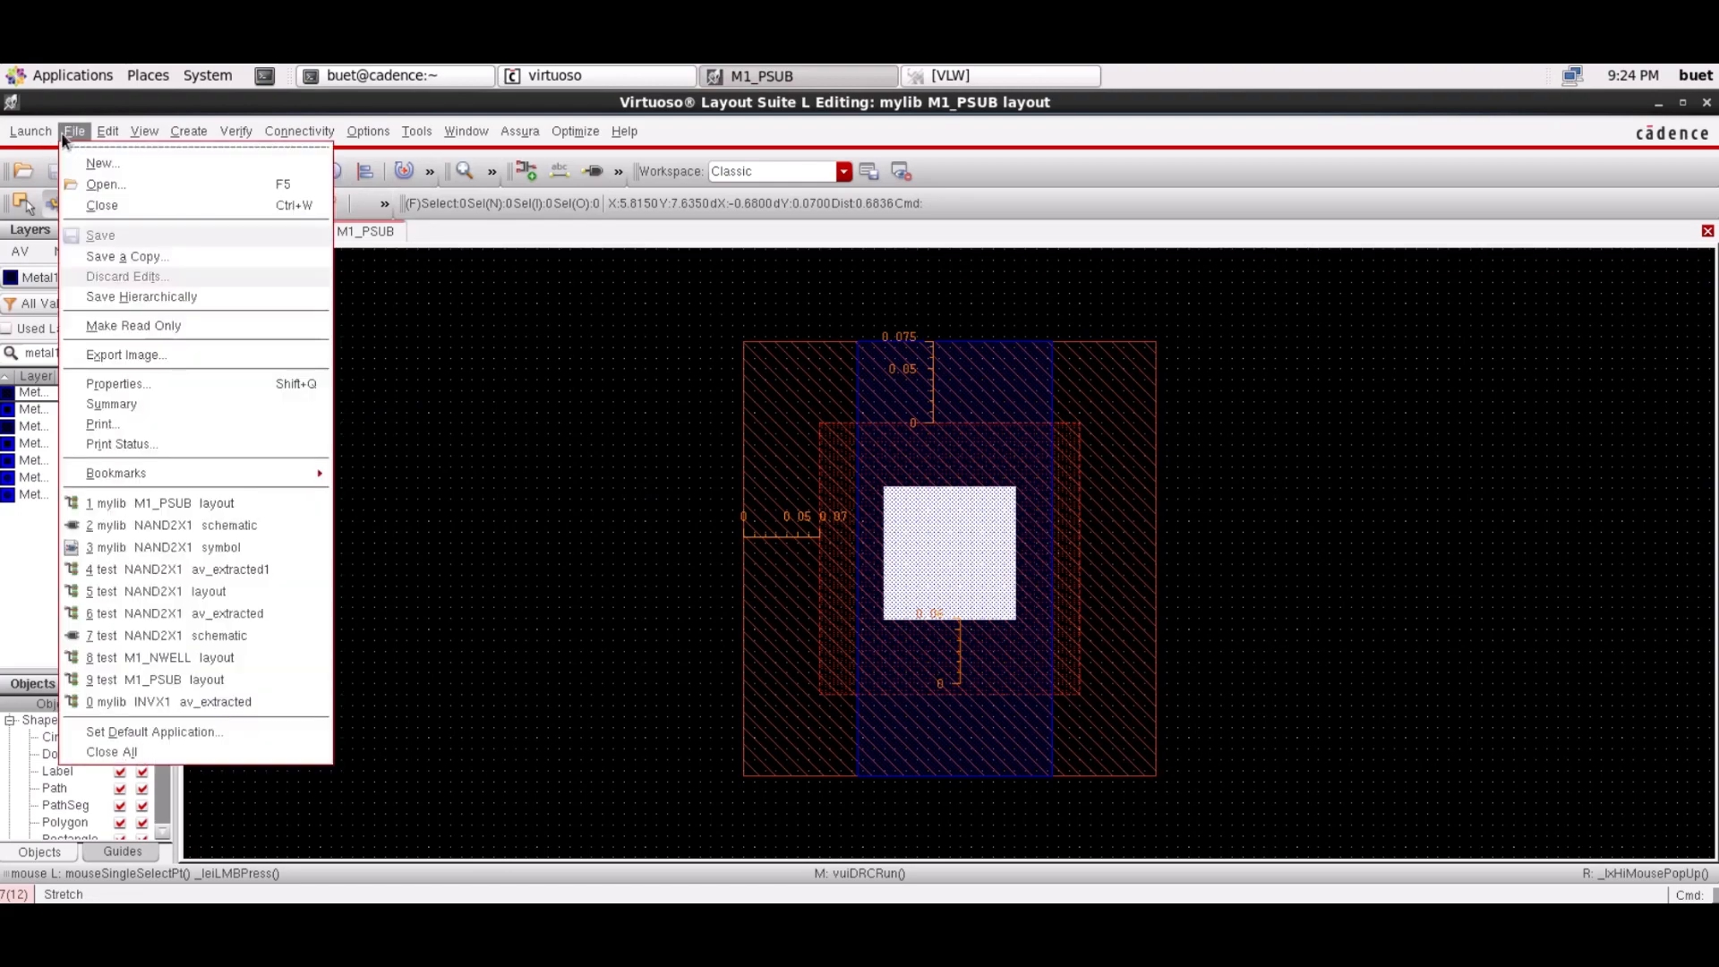
pyautogui.click(132, 256)
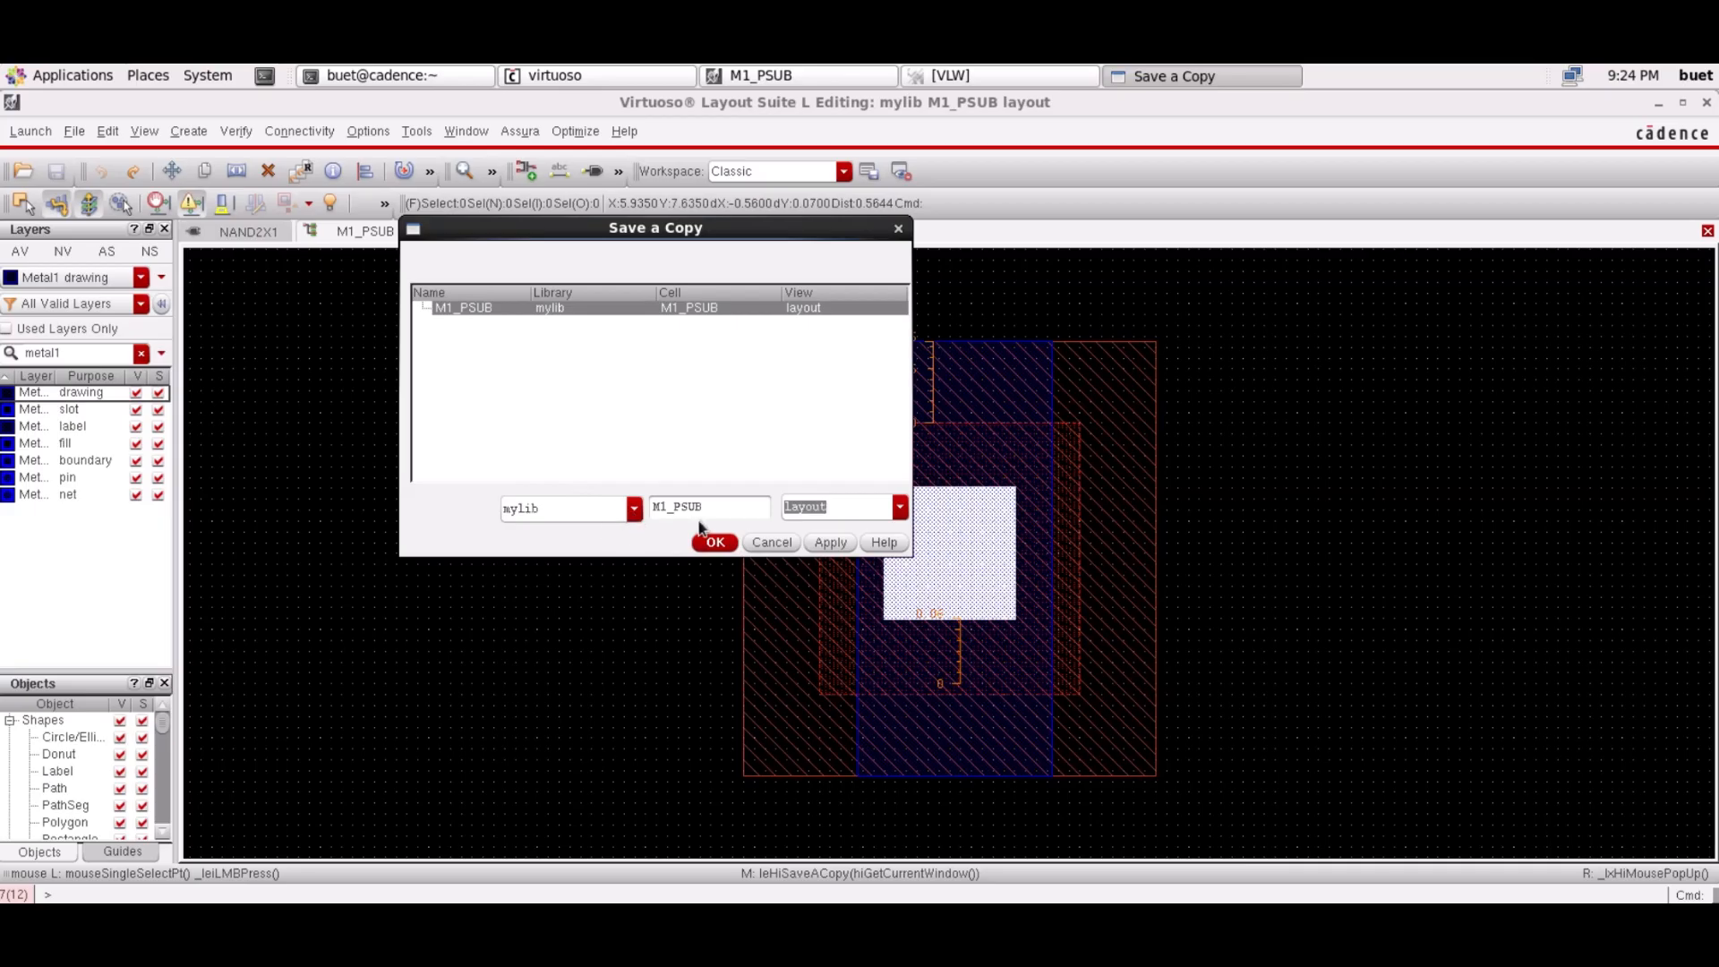
pyautogui.click(707, 509)
pyautogui.moveTo(683, 510)
pyautogui.mouseDown()
pyautogui.moveTo(661, 509)
pyautogui.moveTo(676, 509)
pyautogui.mouseUp()
pyautogui.write('NWELL')
pyautogui.click(716, 543)
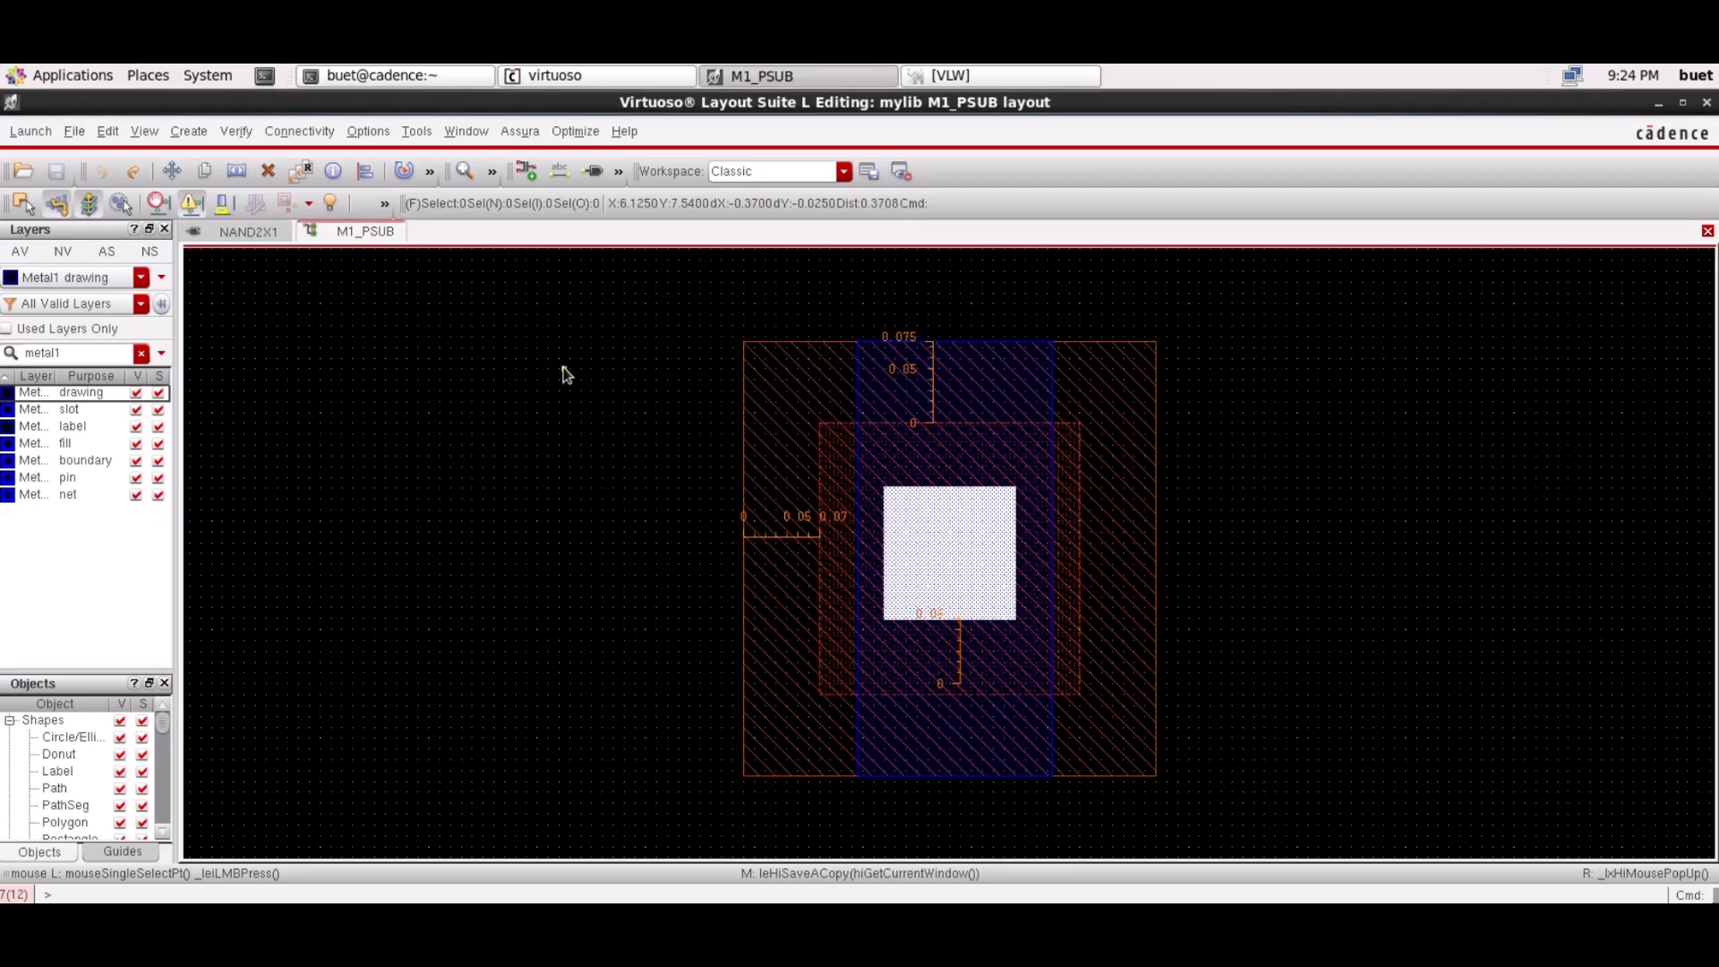
pyautogui.click(76, 134)
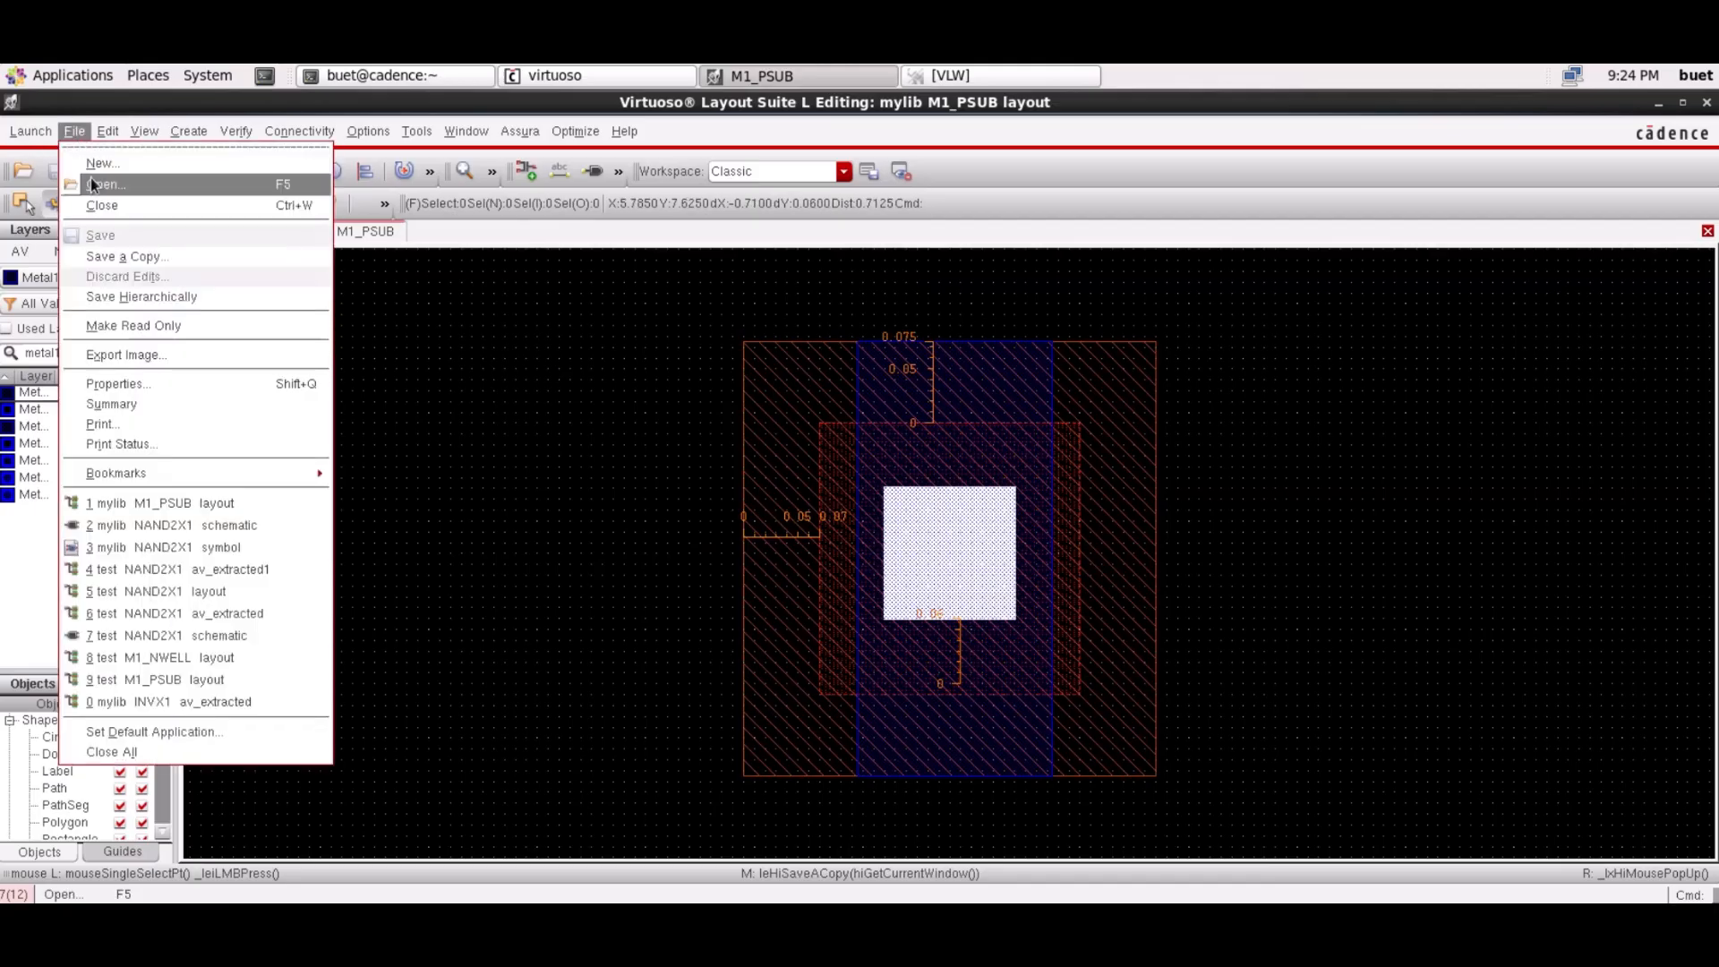
# Open the M1_NWELL layout cellview from mylib
pyautogui.click(90, 199)
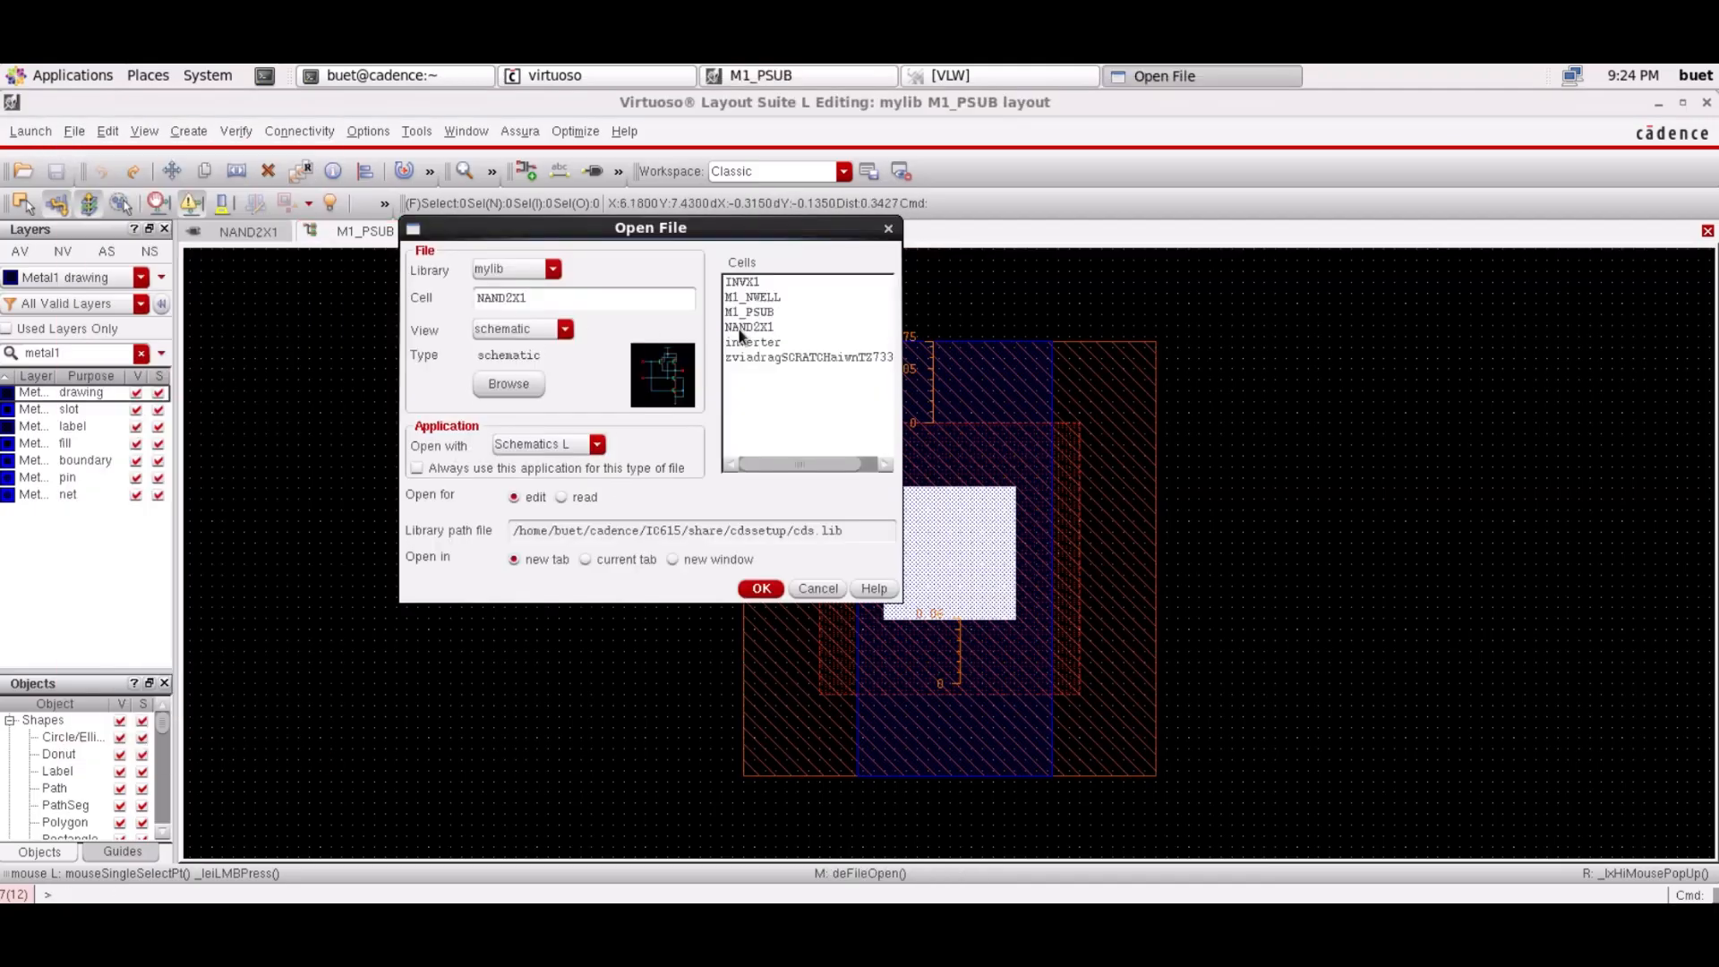
pyautogui.click(757, 298)
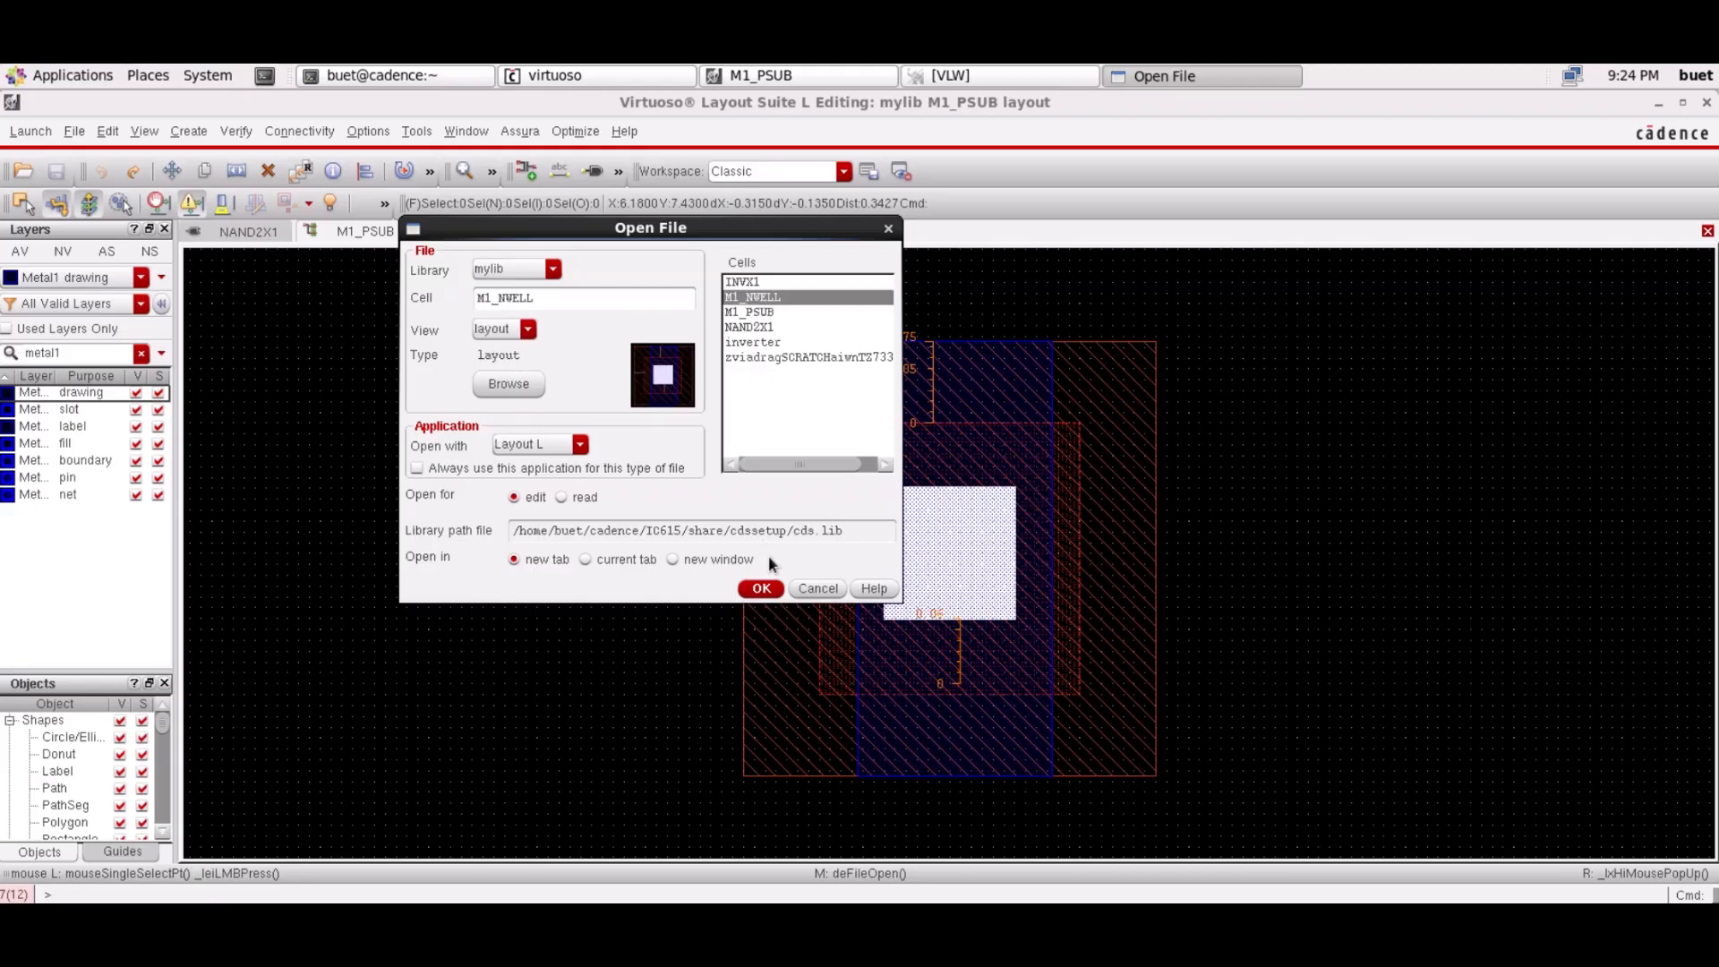
pyautogui.click(761, 588)
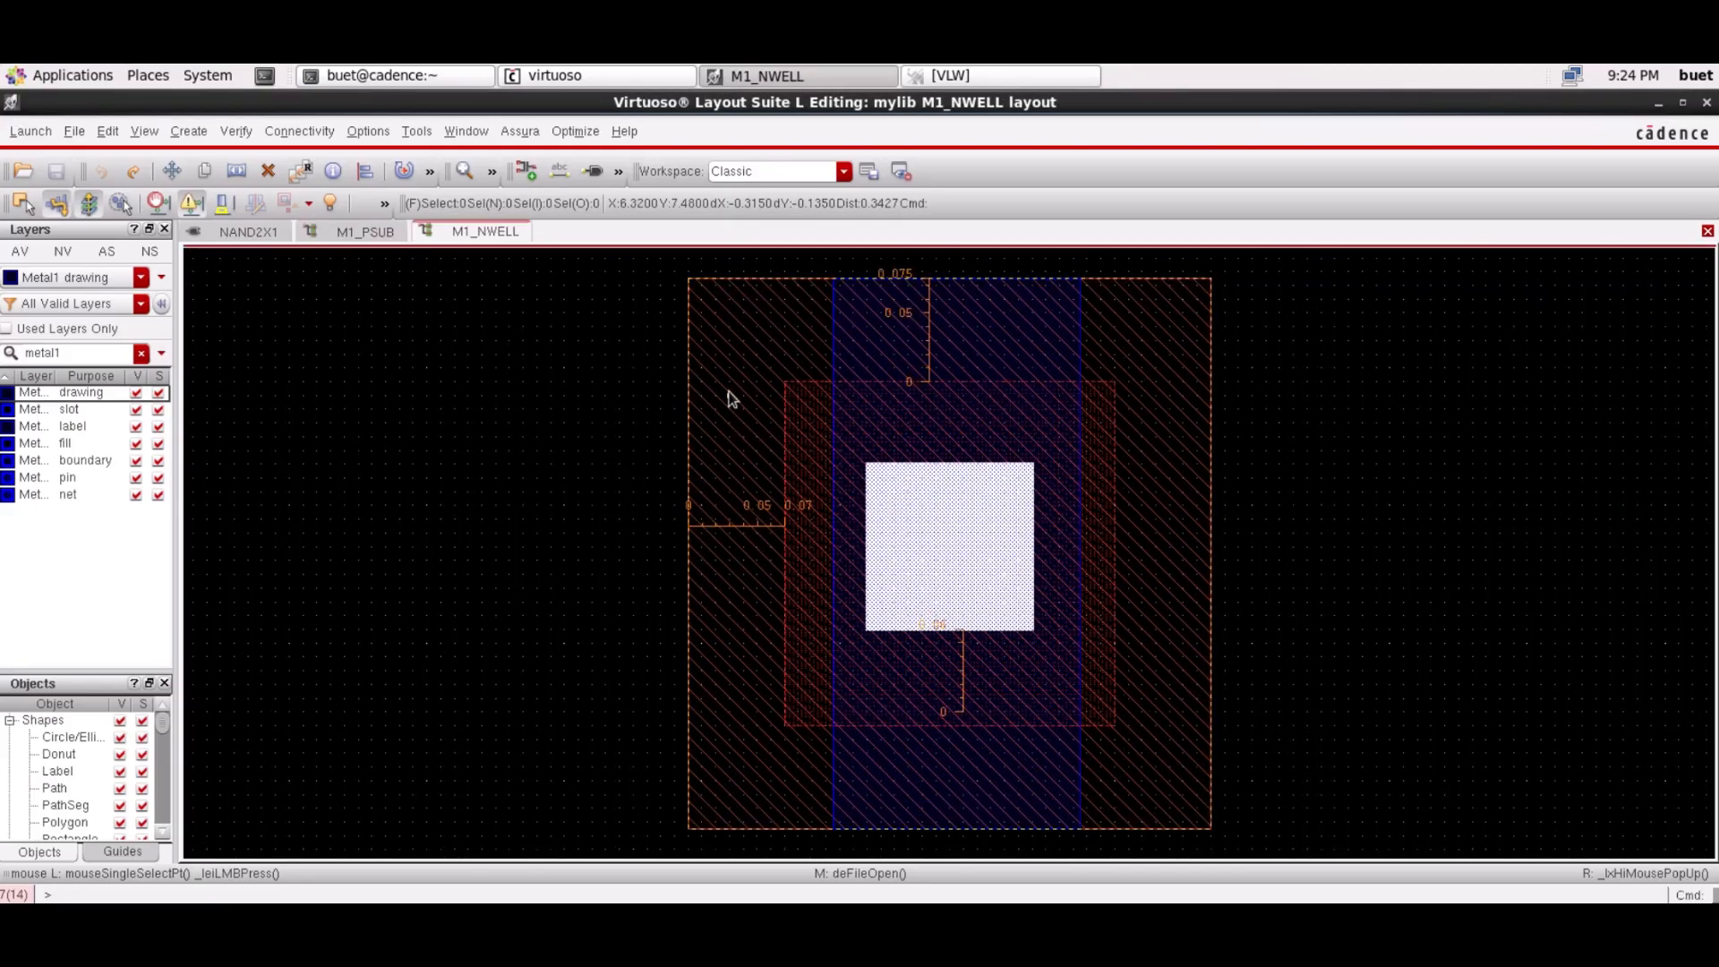
# Change the outer Pimp rectangle's layer to Nimp drawing
pyautogui.click(1195, 674)
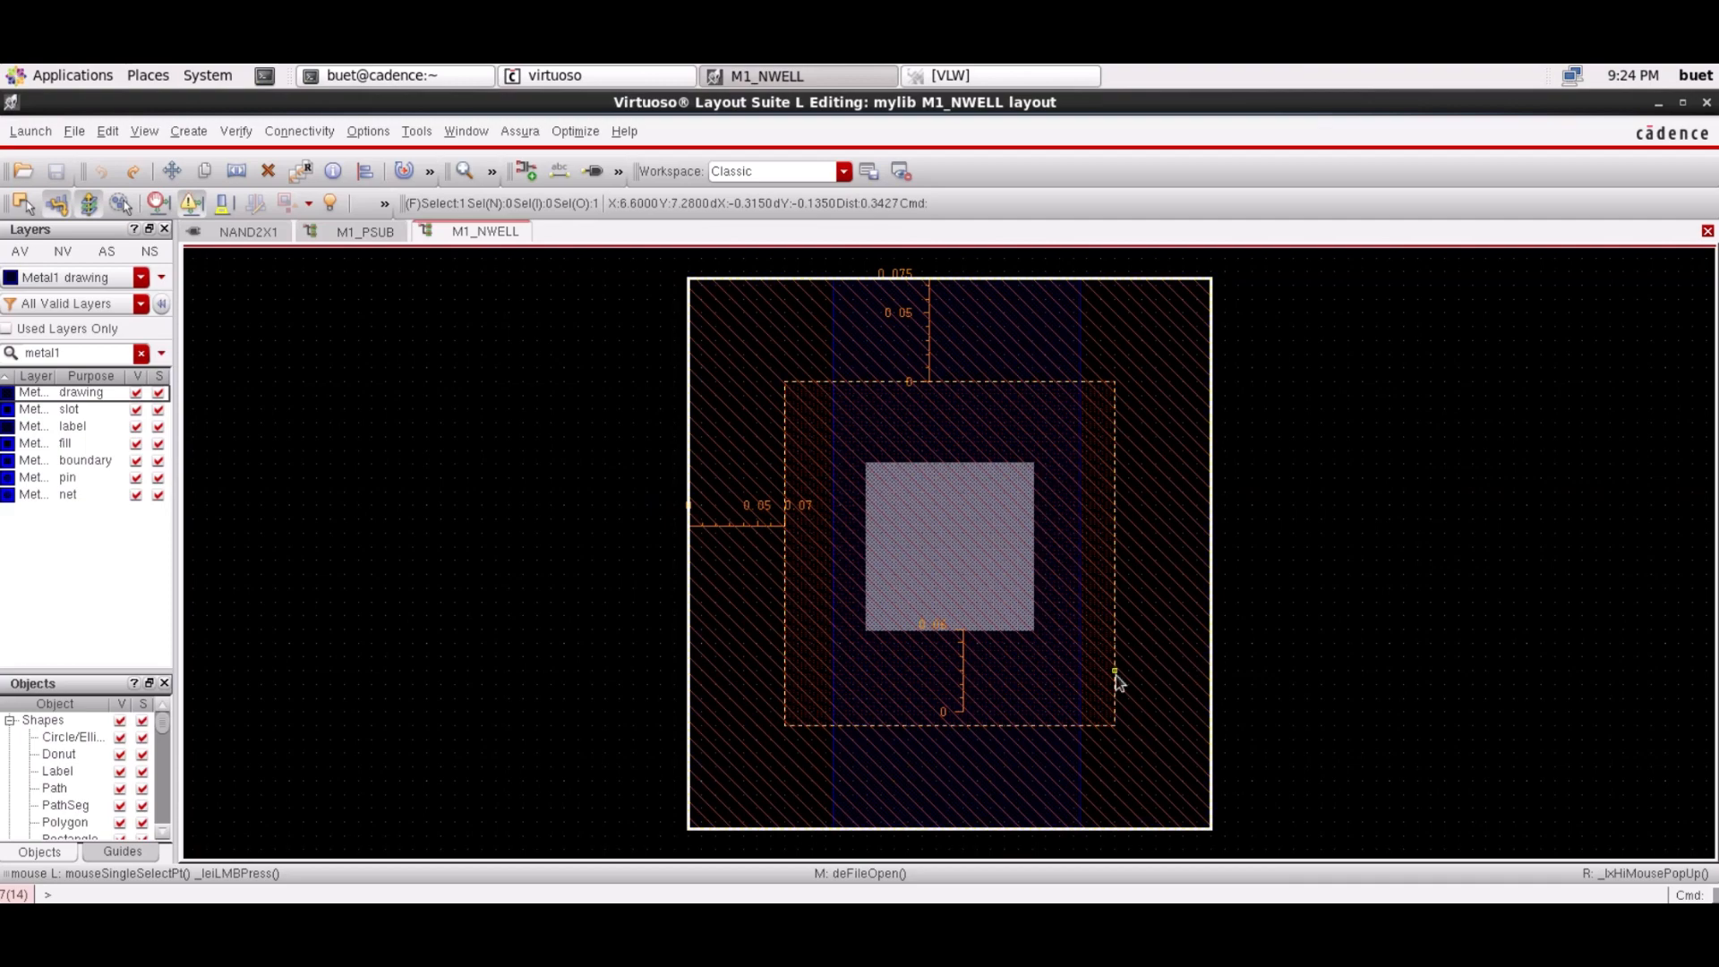
pyautogui.press('q')
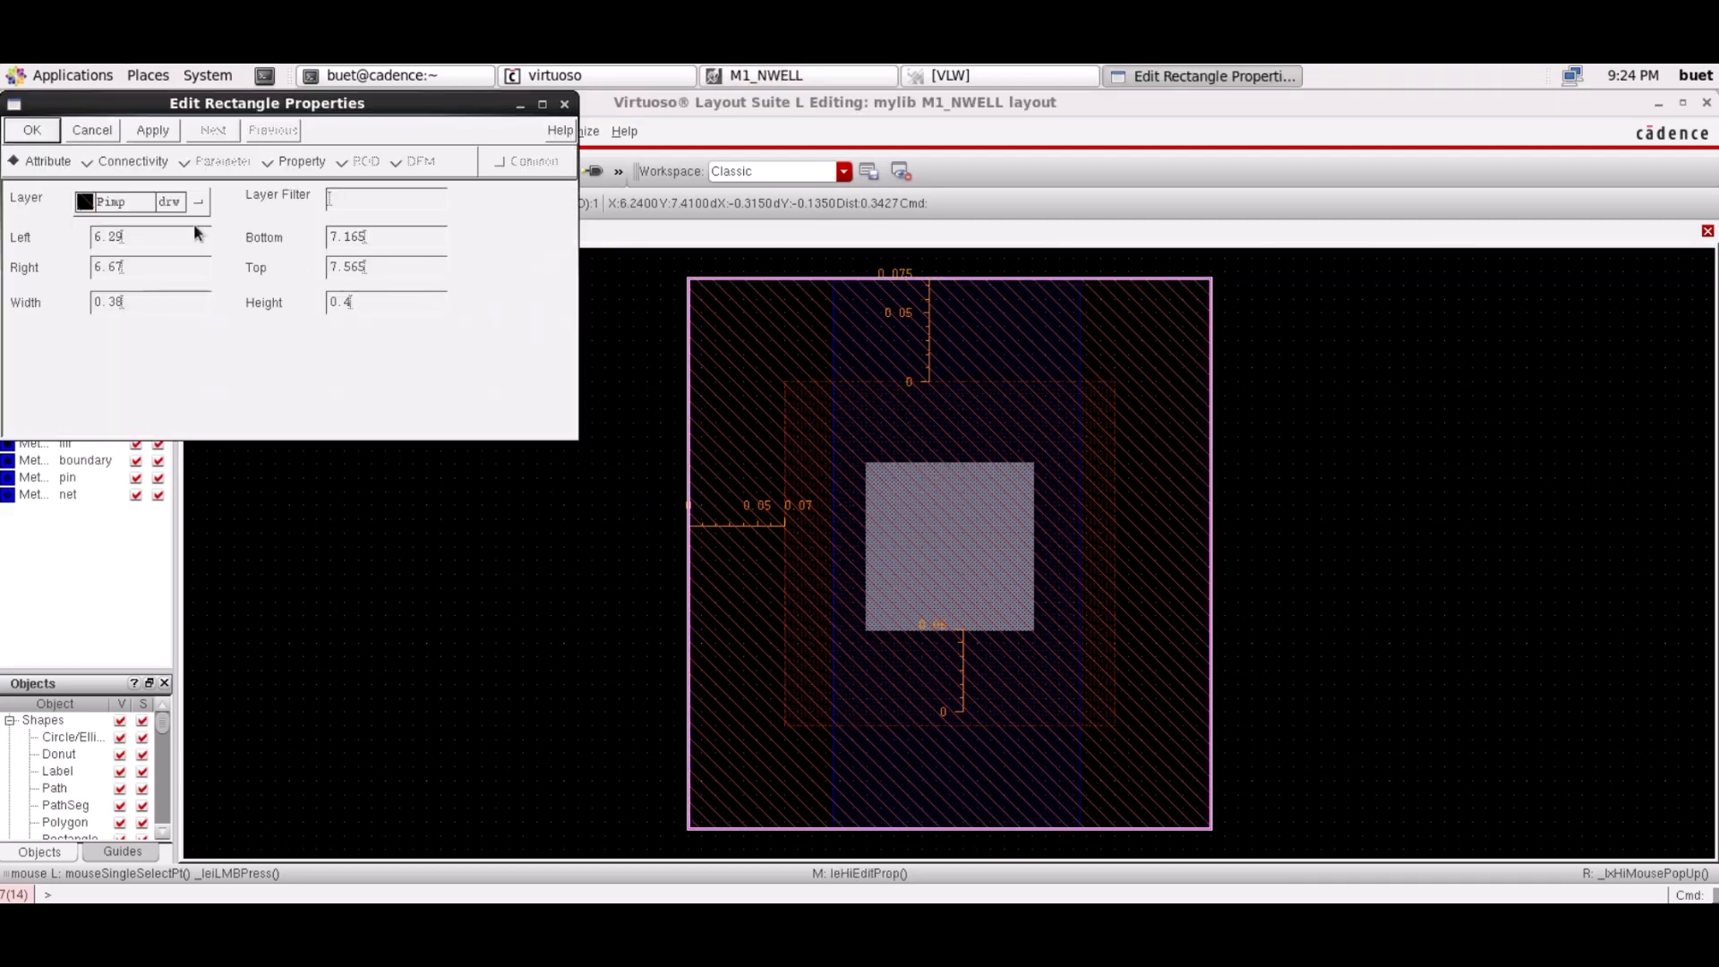
pyautogui.click(183, 202)
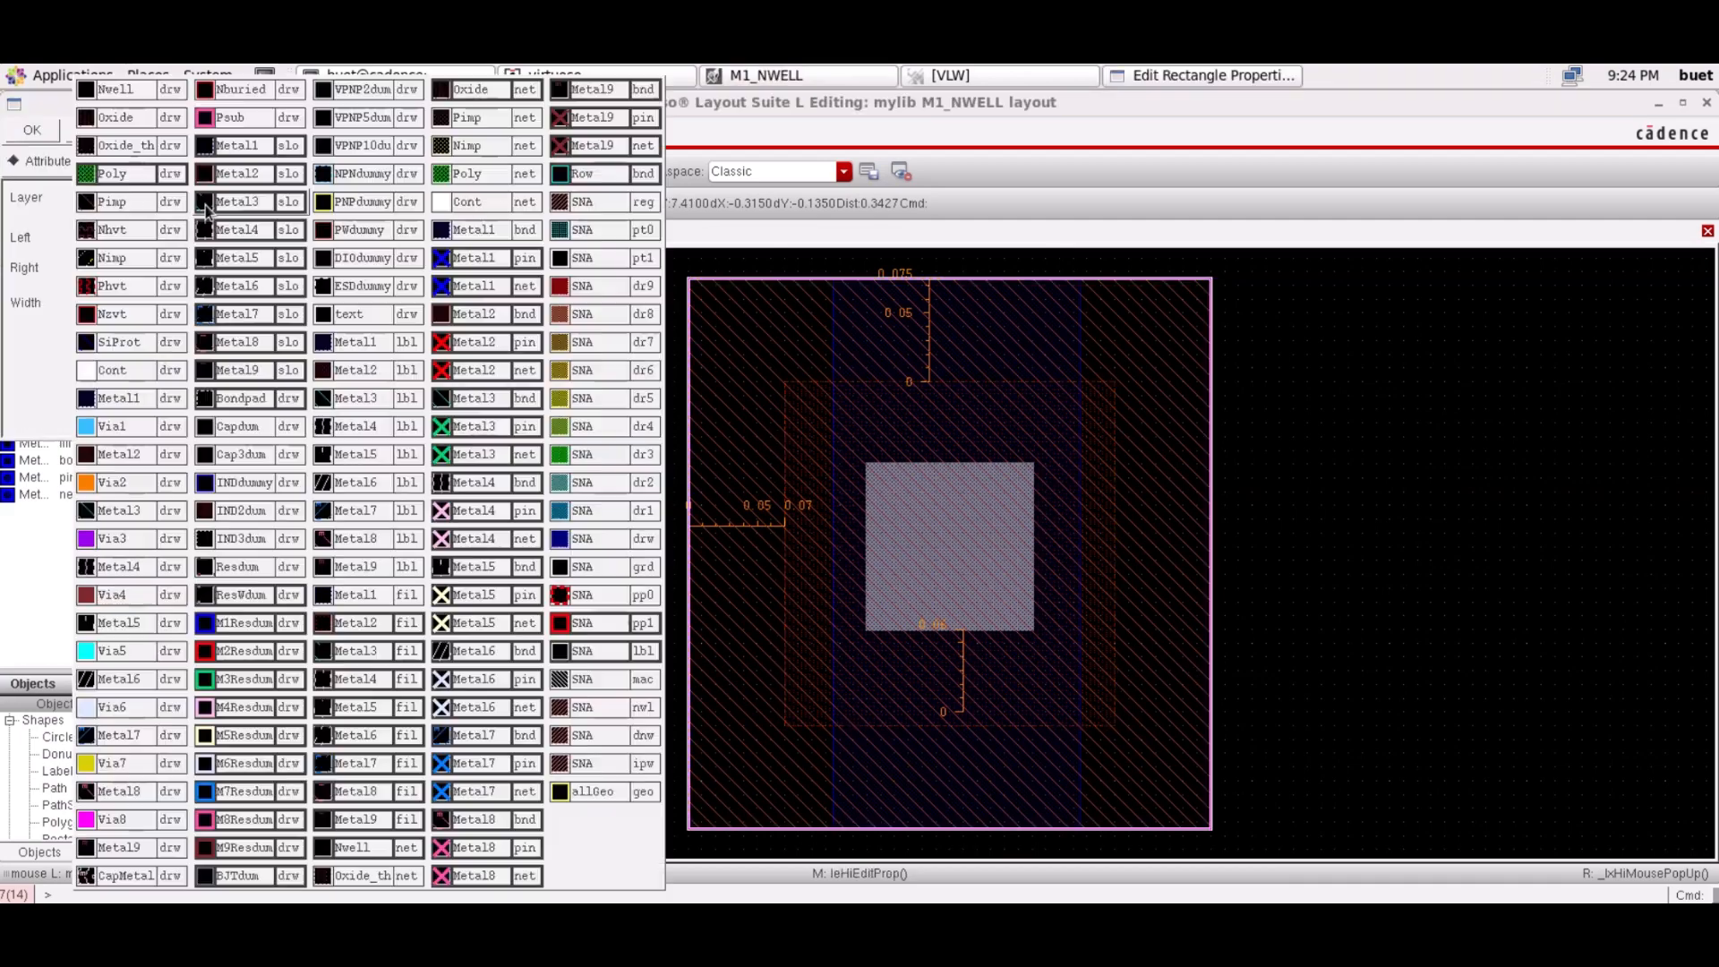
pyautogui.click(131, 266)
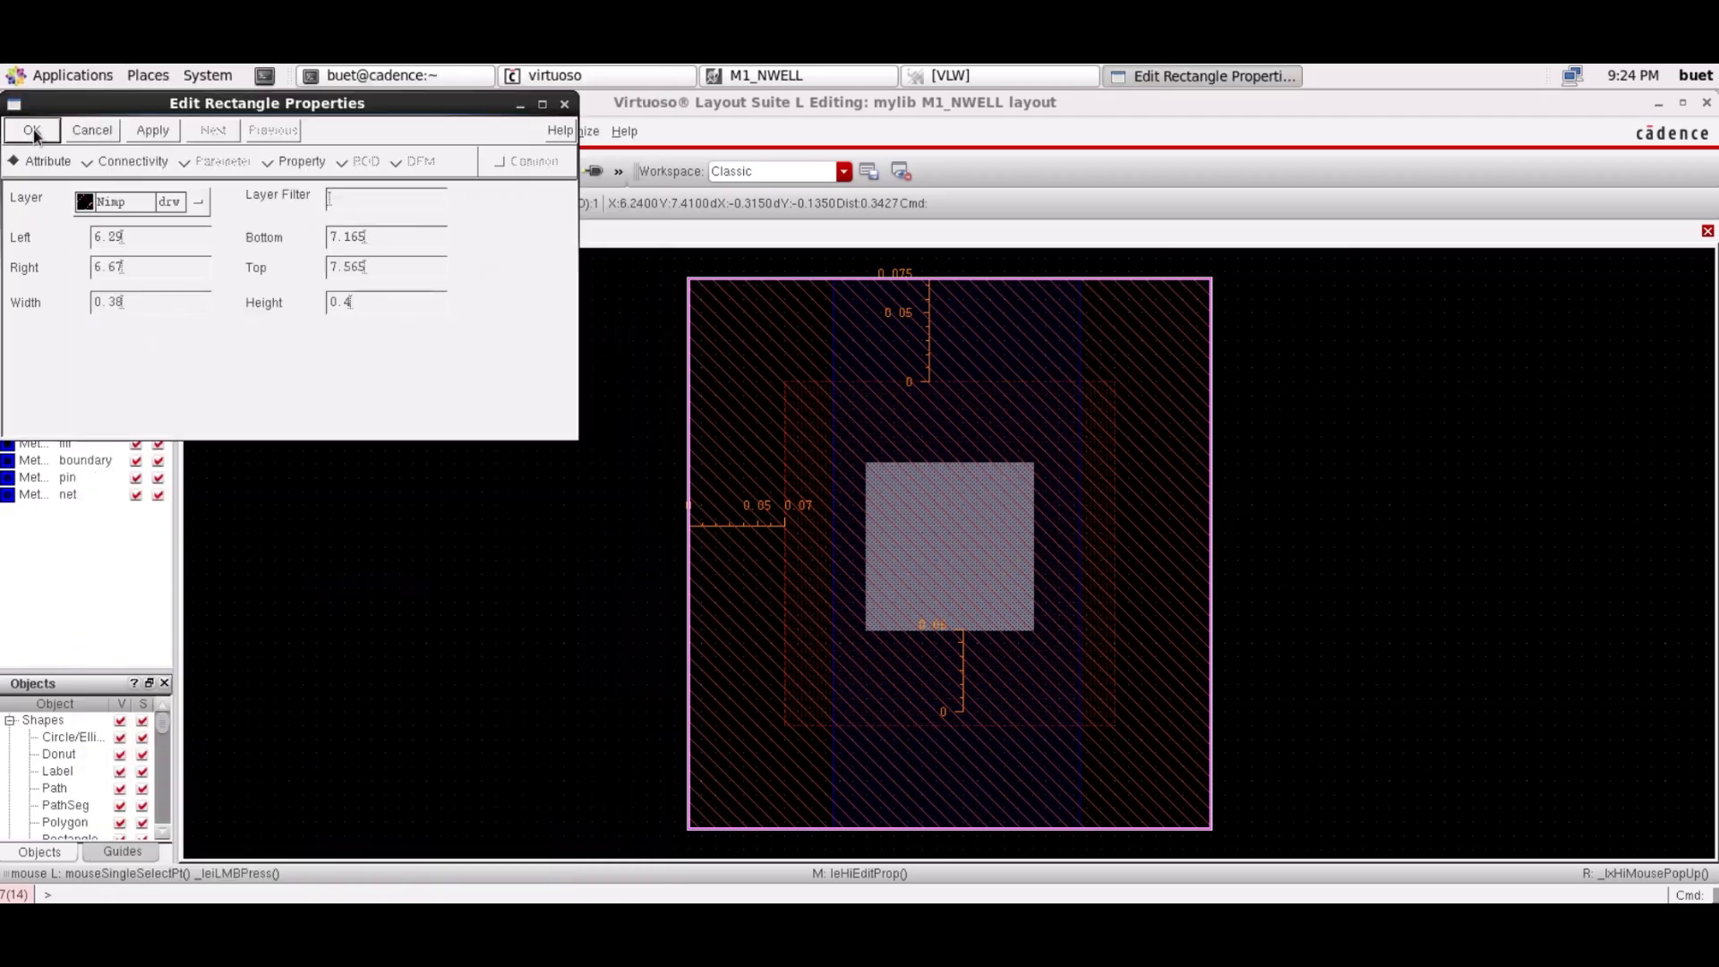
pyautogui.click(33, 131)
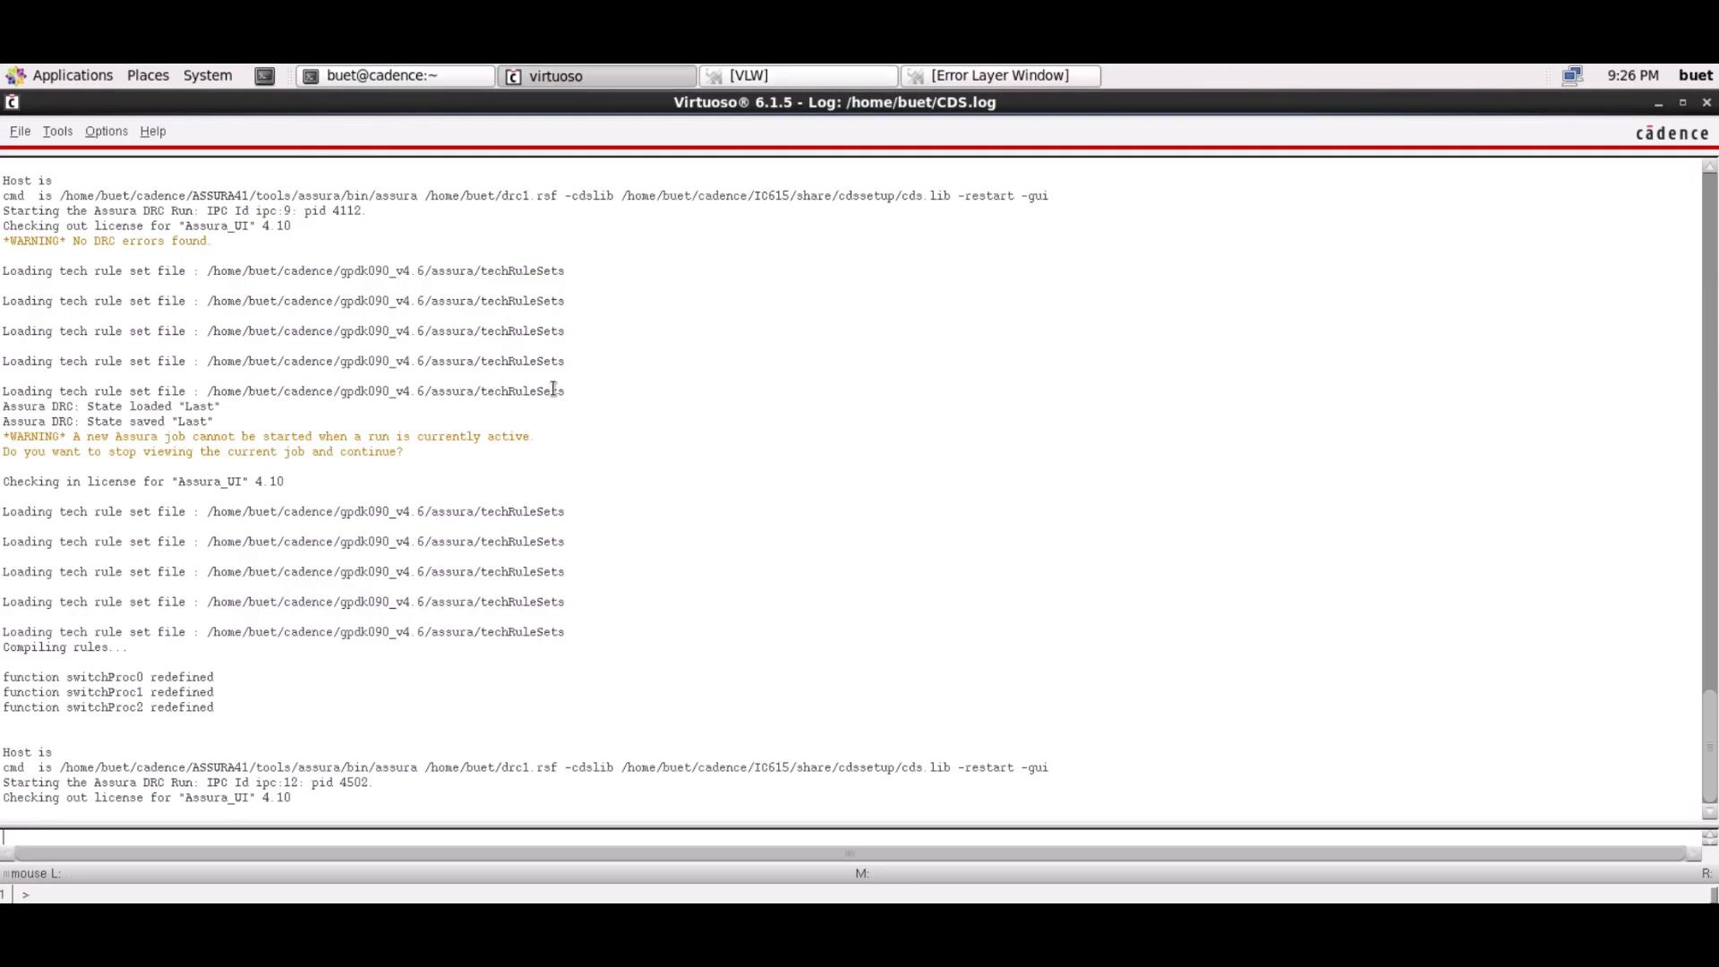
# Open the mylib NAND2X1 schematic, maximize the editor and fit the whole circuit in view
pyautogui.click(20, 132)
pyautogui.click(65, 178)
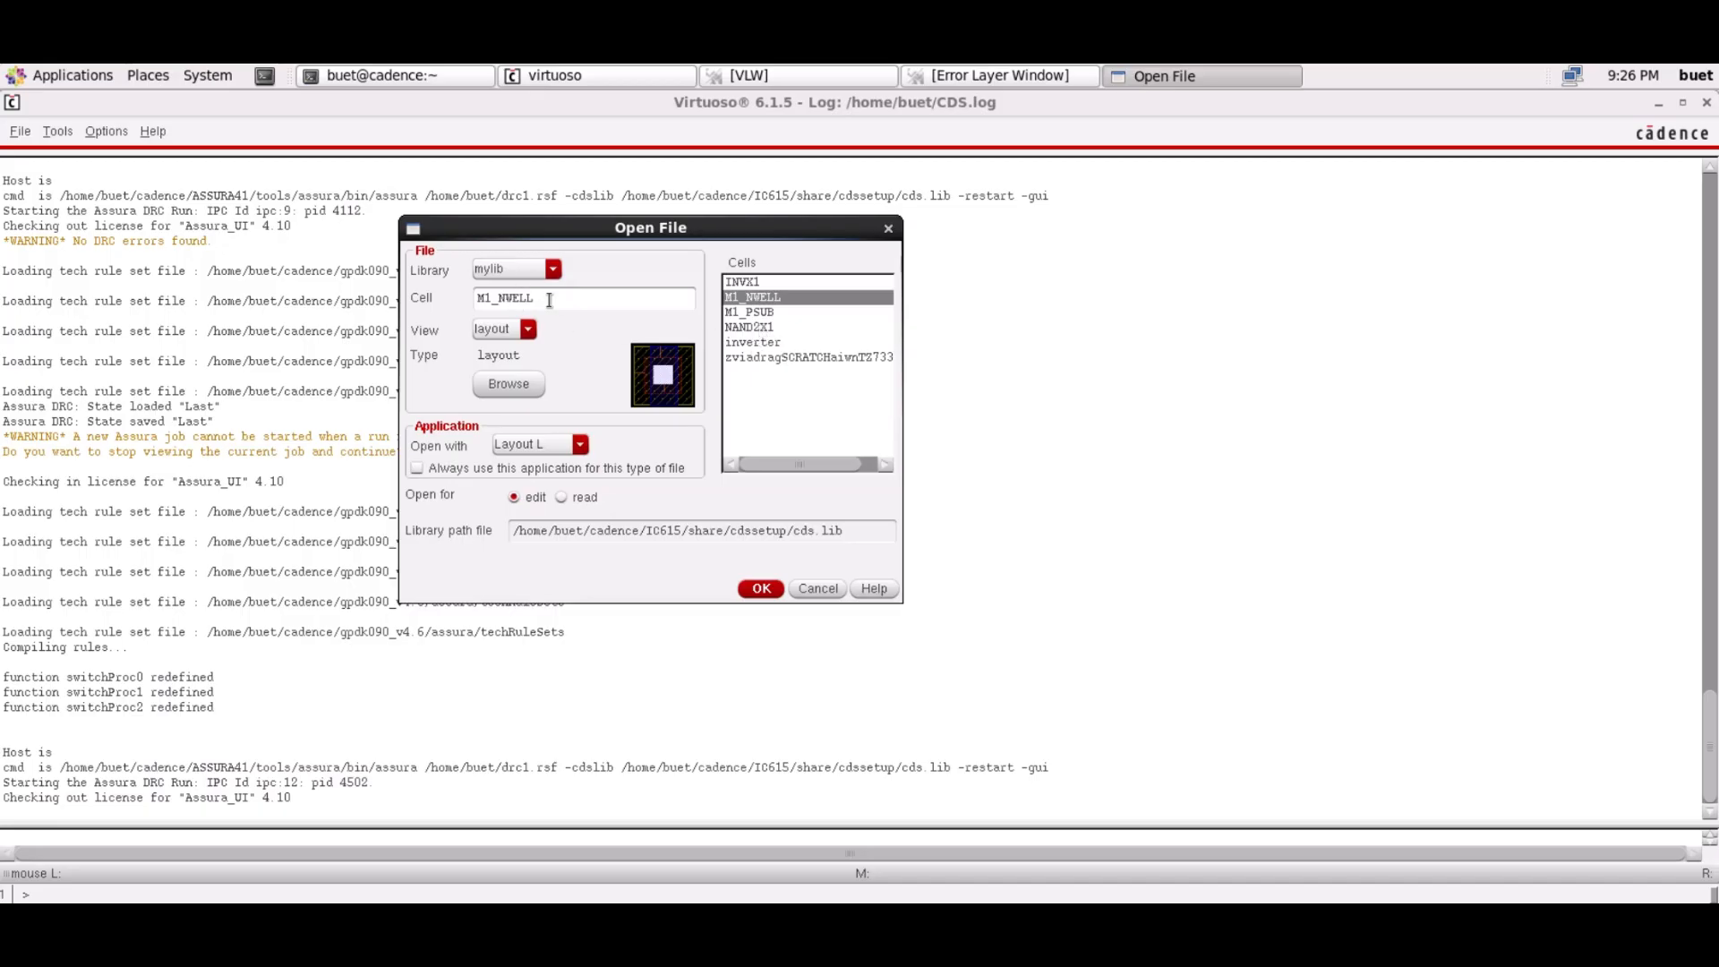
pyautogui.click(774, 284)
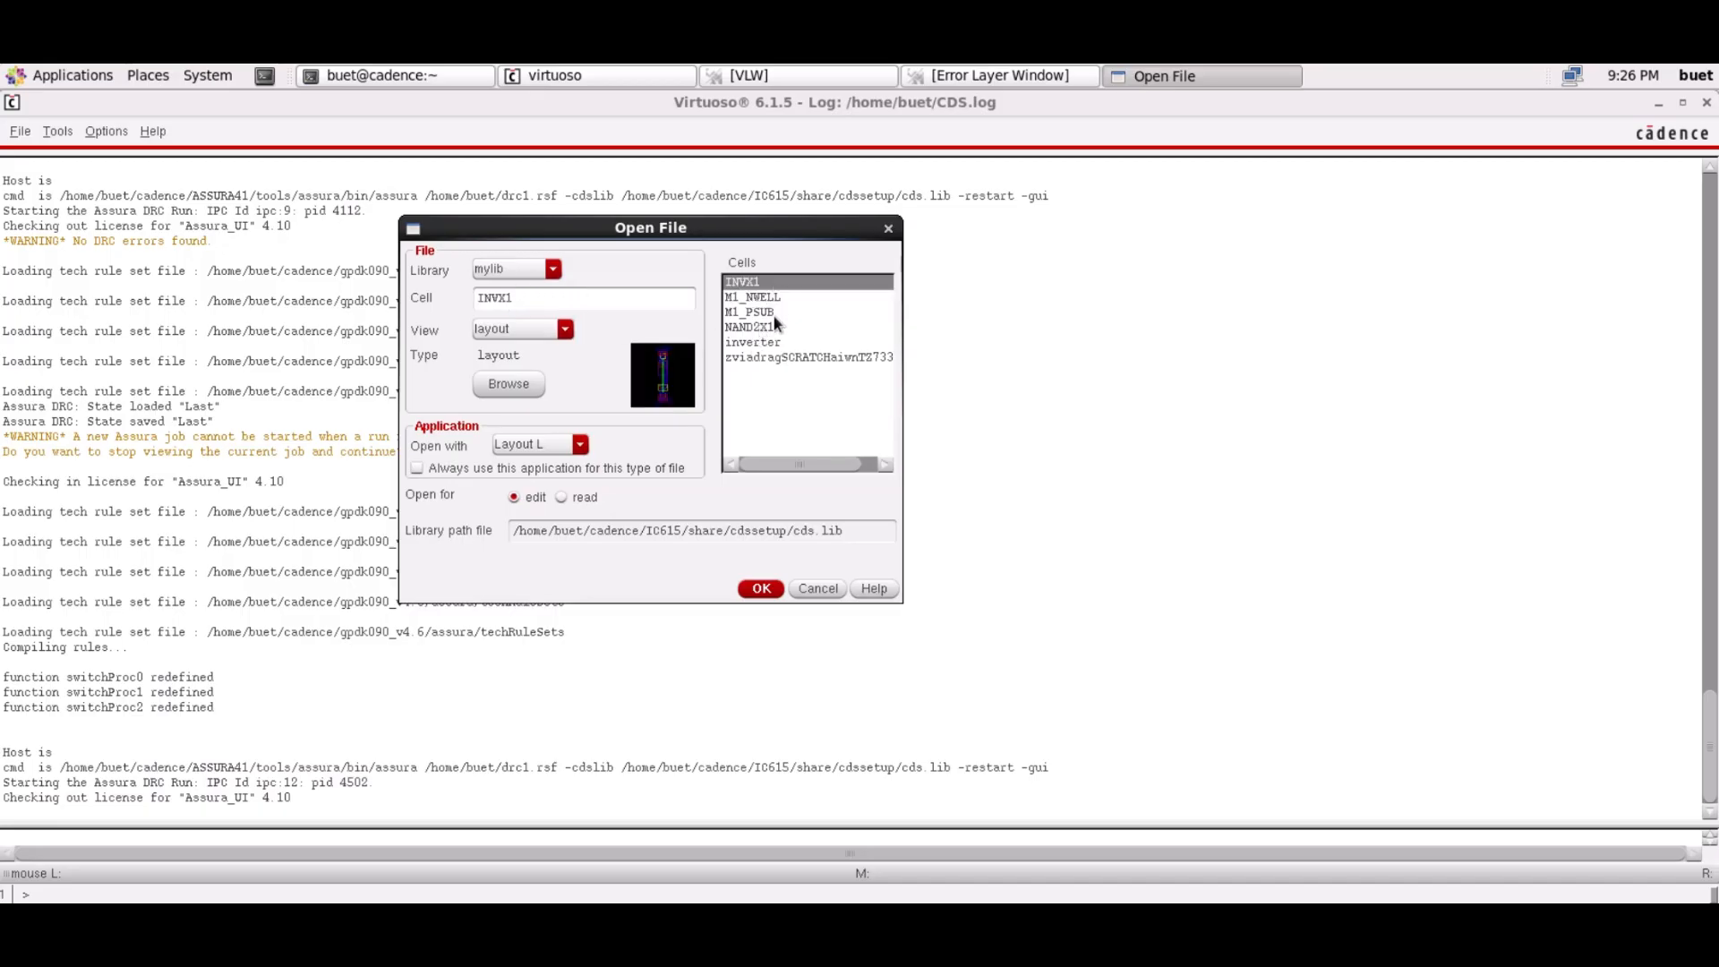
pyautogui.click(776, 328)
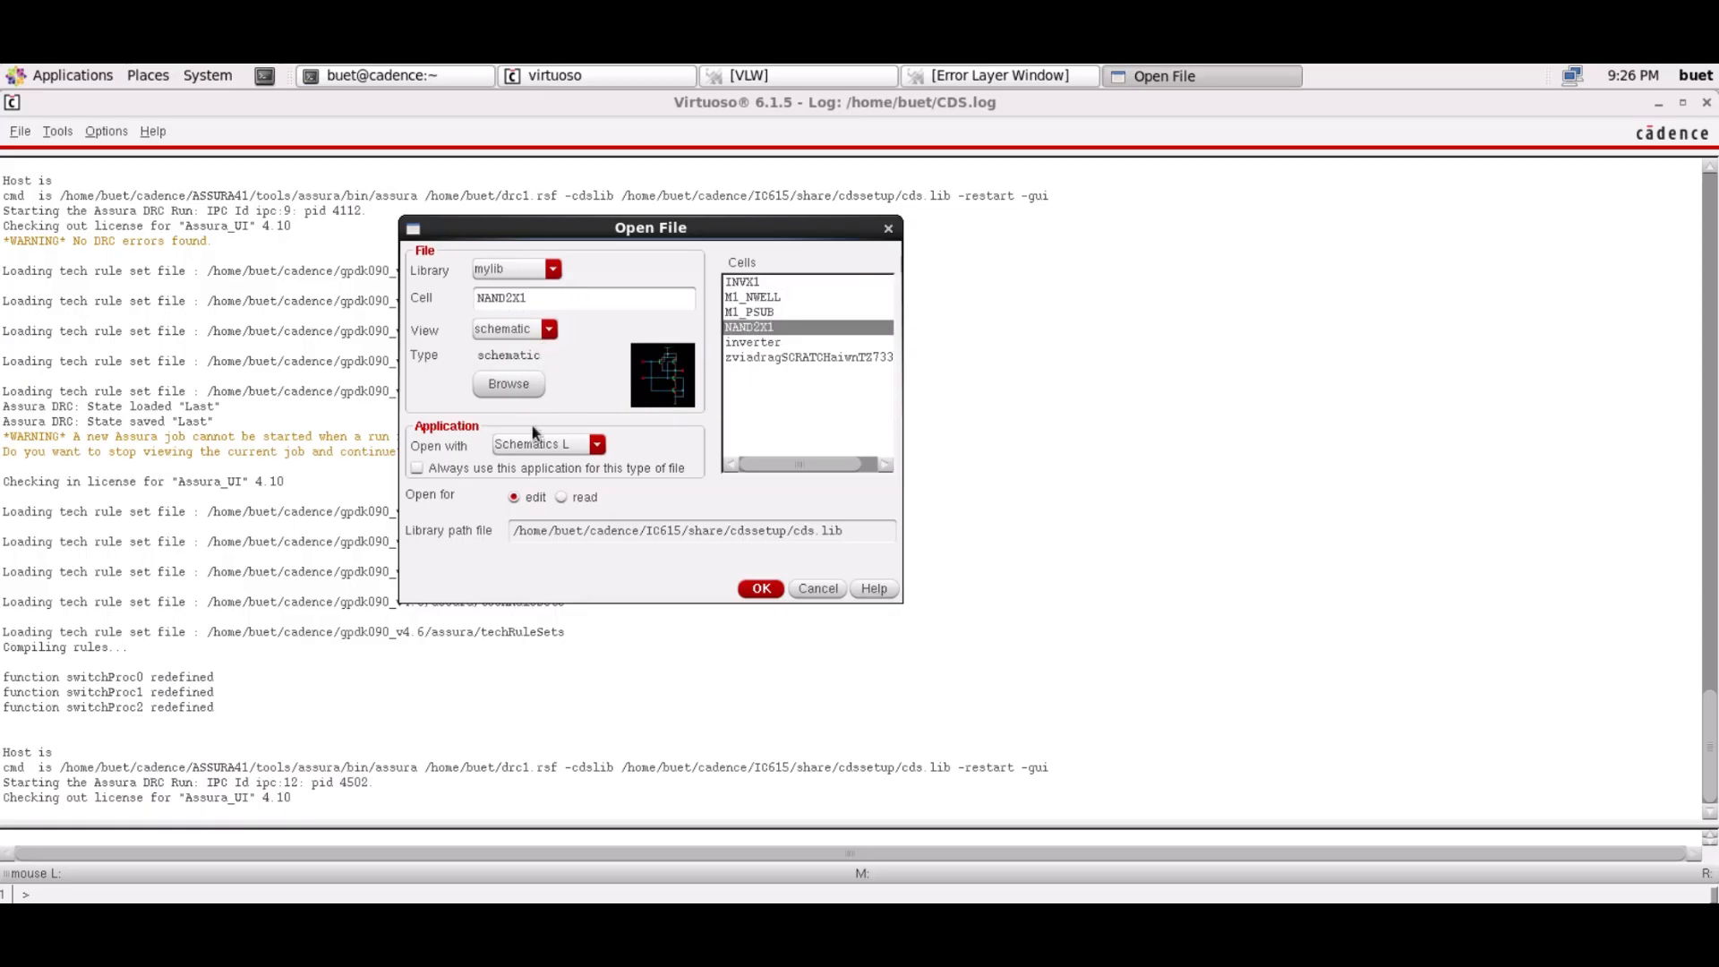
pyautogui.click(759, 590)
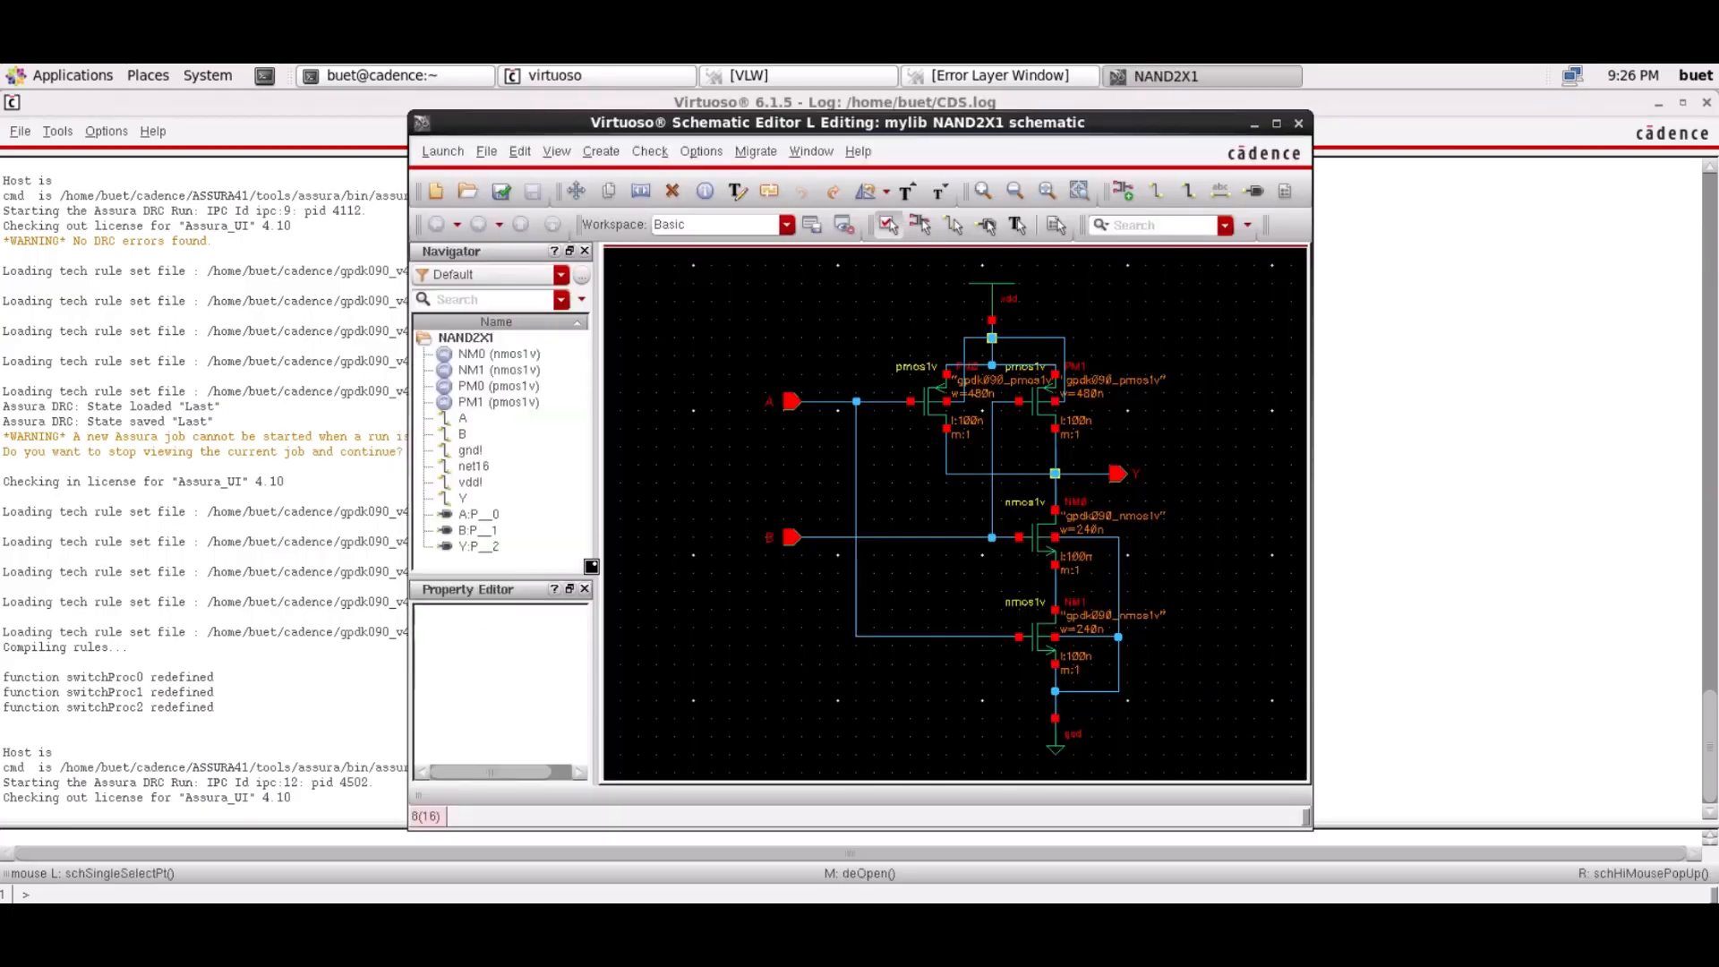
pyautogui.click(1277, 124)
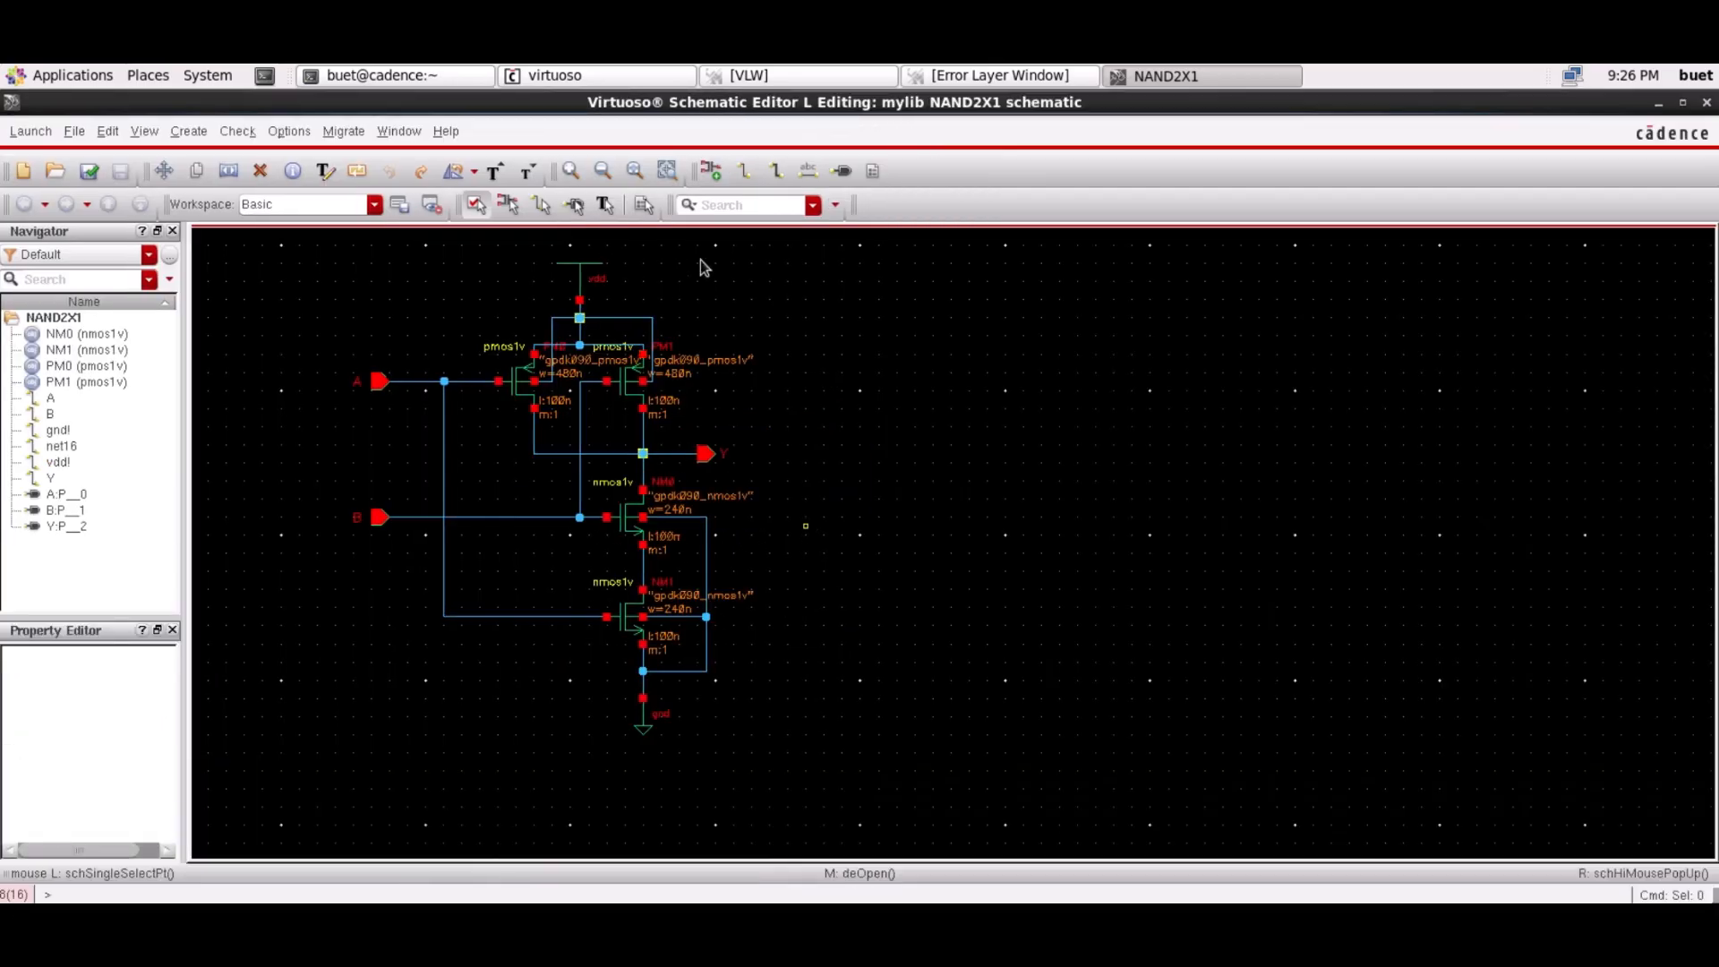
pyautogui.click(633, 171)
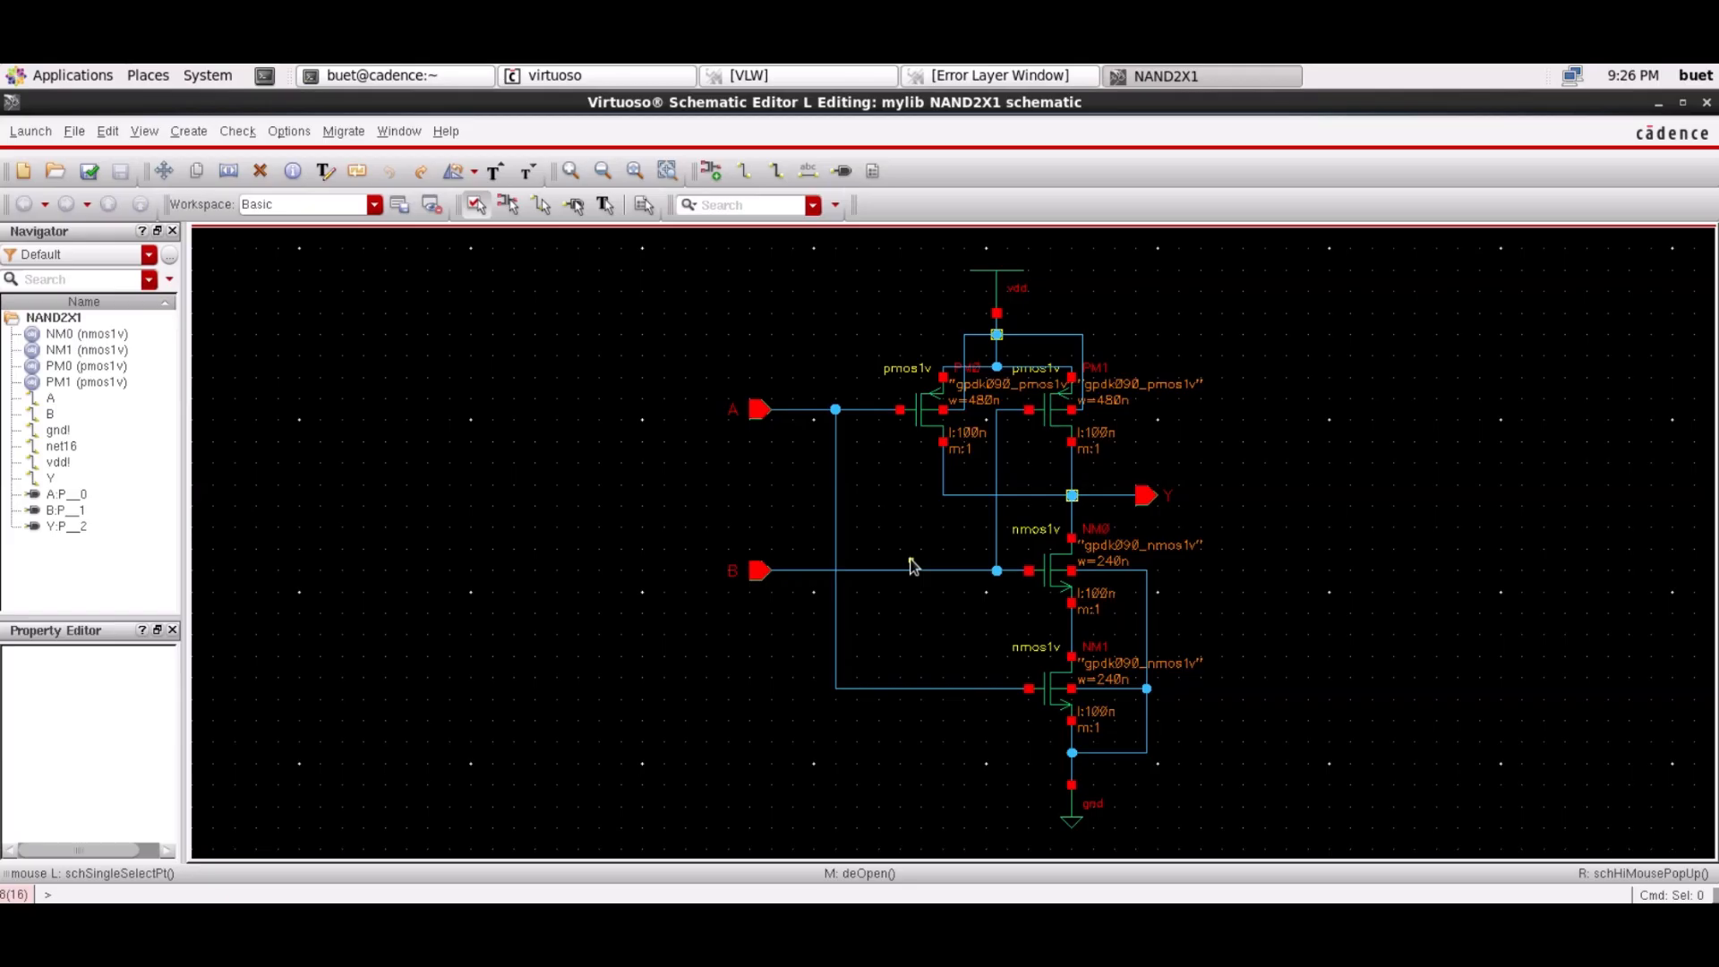
pyautogui.click(31, 132)
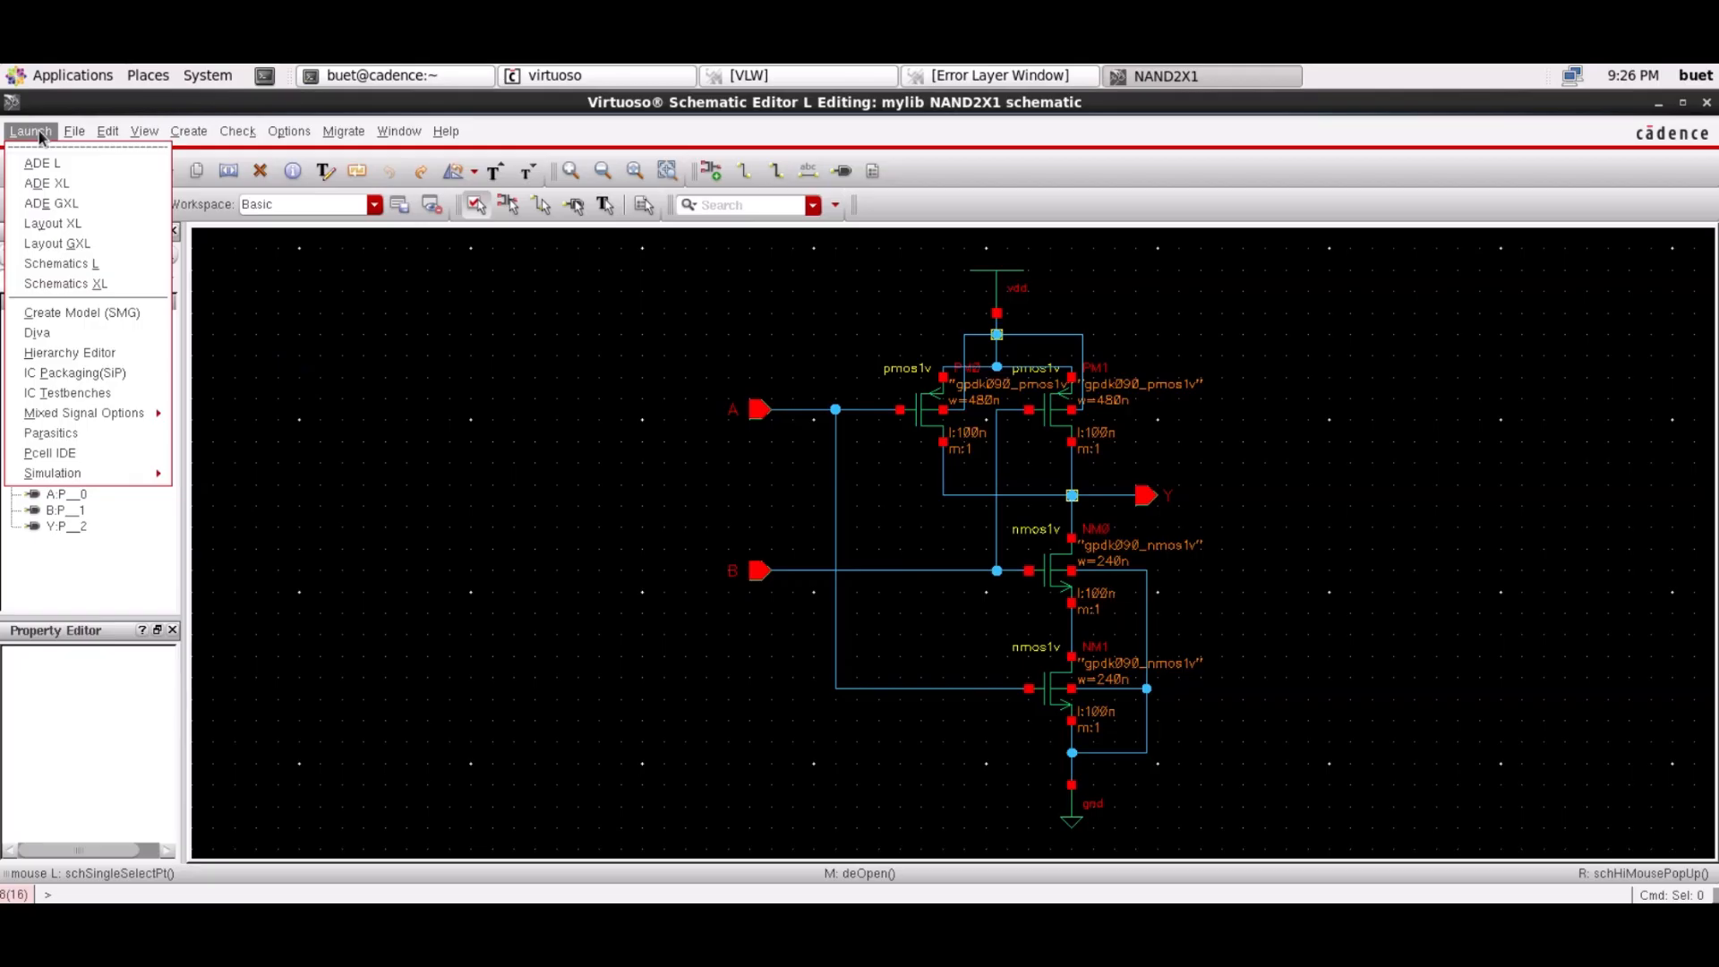
# Launch Layout XL from the schematic to create a new NAND2X1 layout view, maximized
pyautogui.click(56, 223)
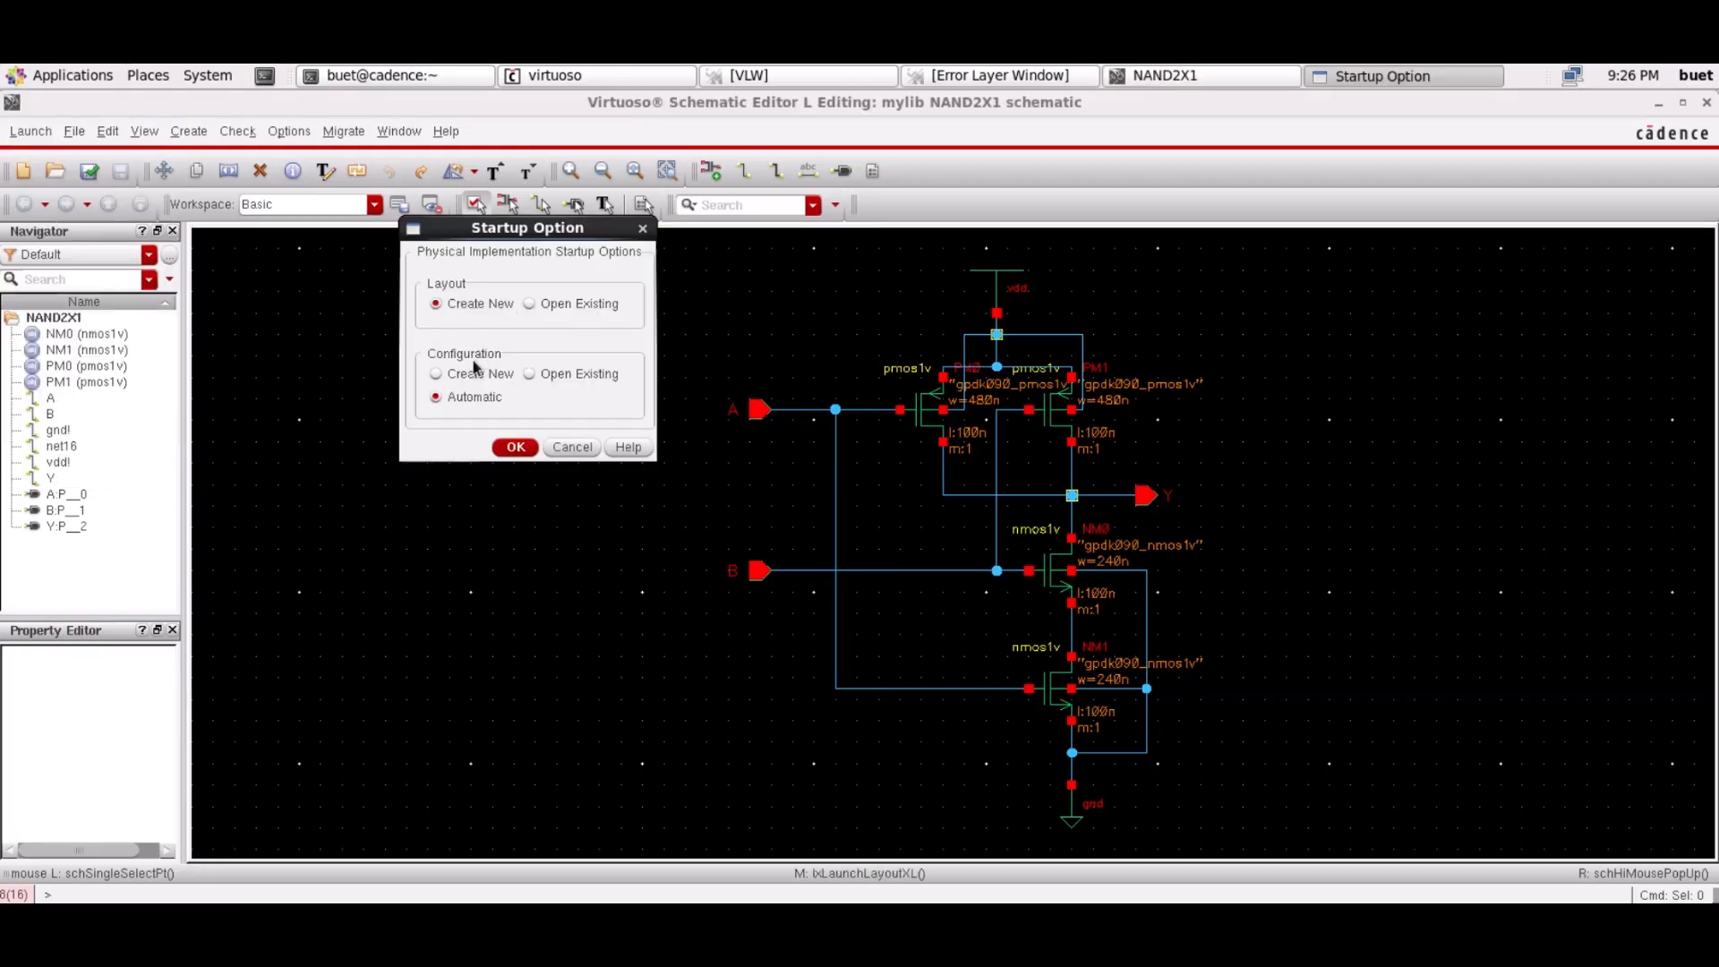
pyautogui.click(520, 448)
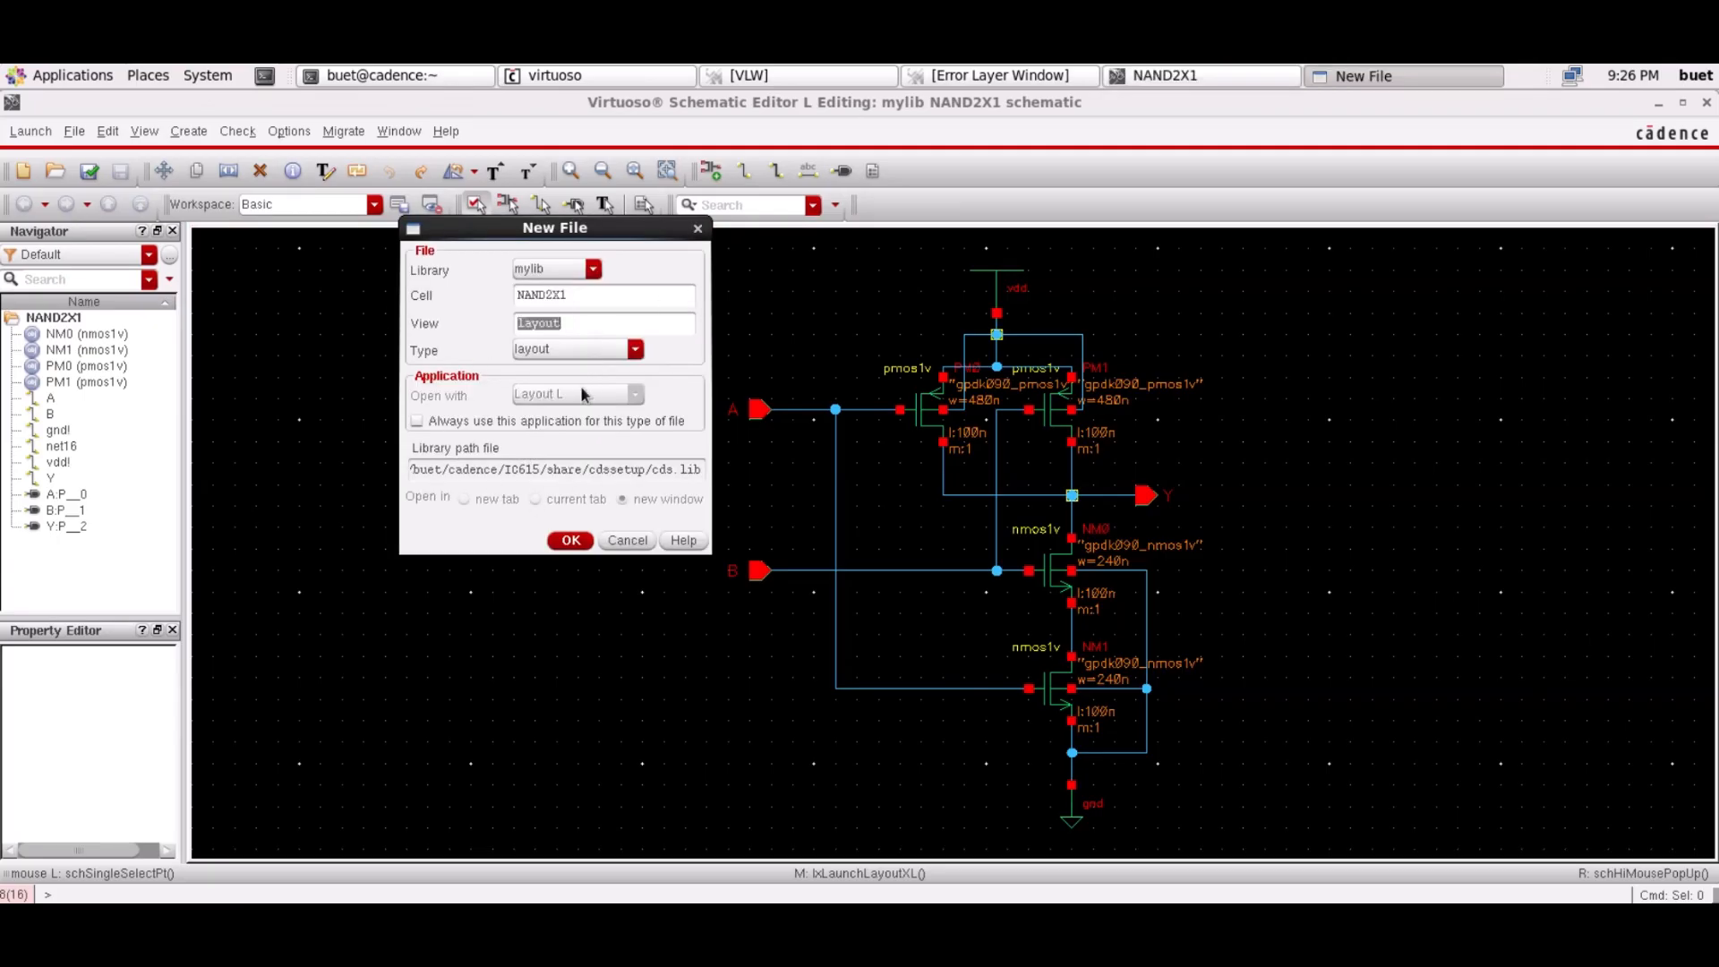
pyautogui.click(569, 543)
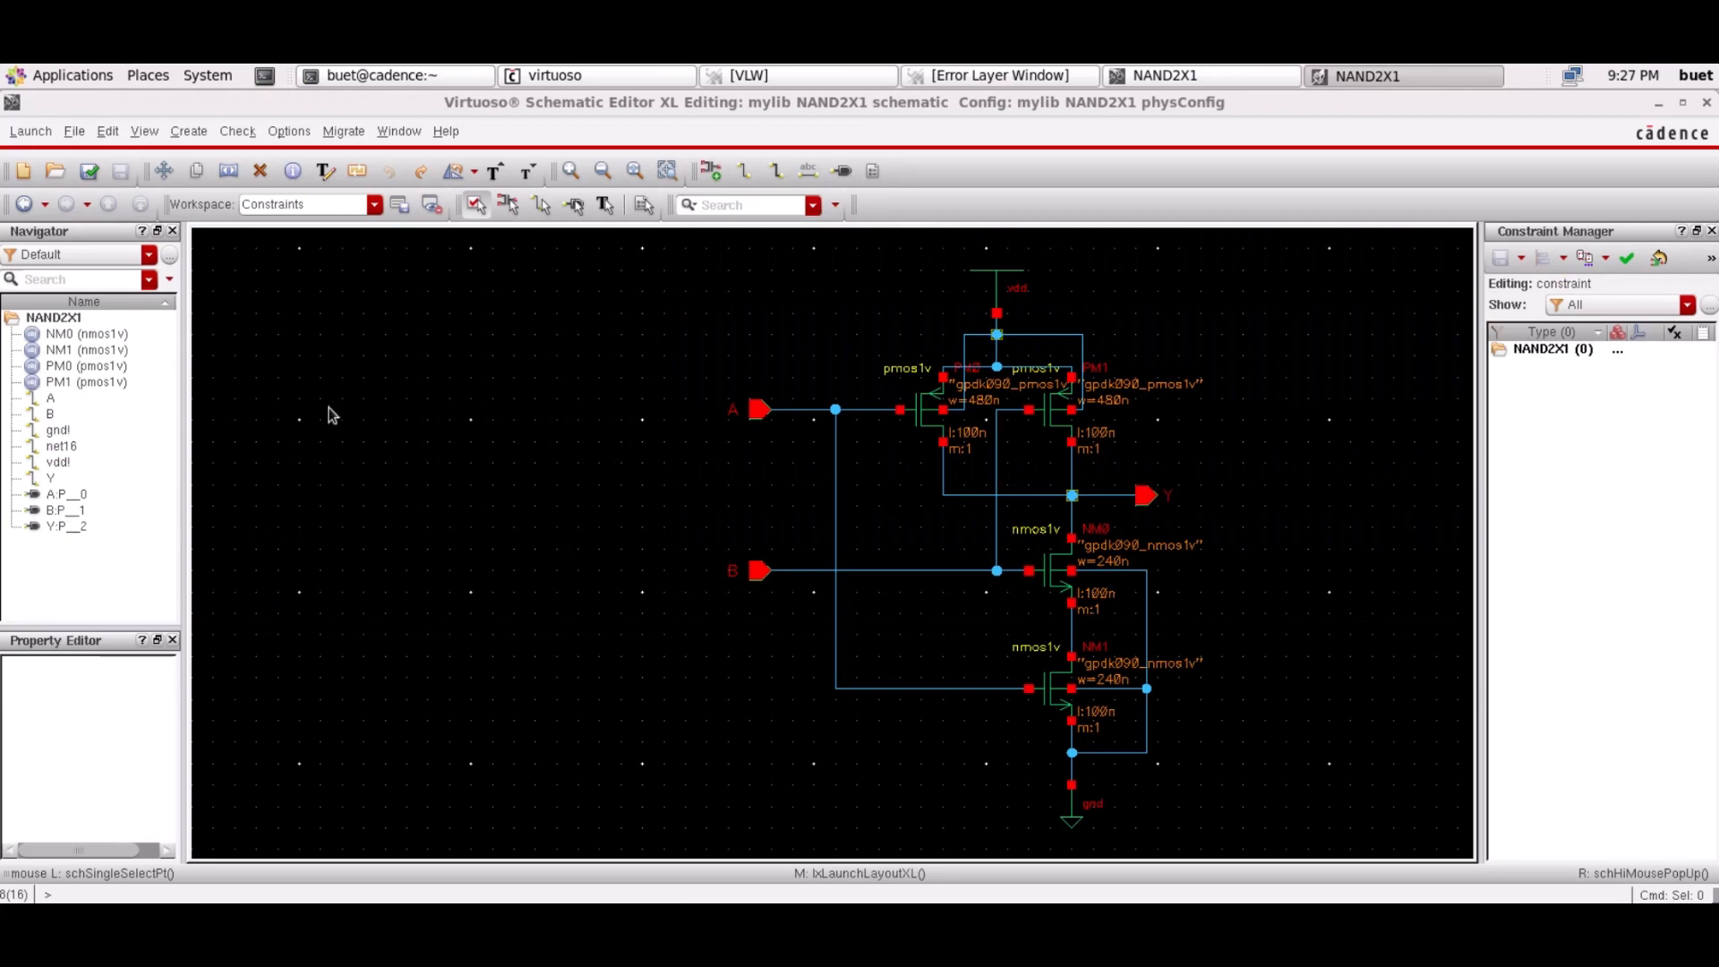
pyautogui.click(1385, 83)
pyautogui.click(1384, 79)
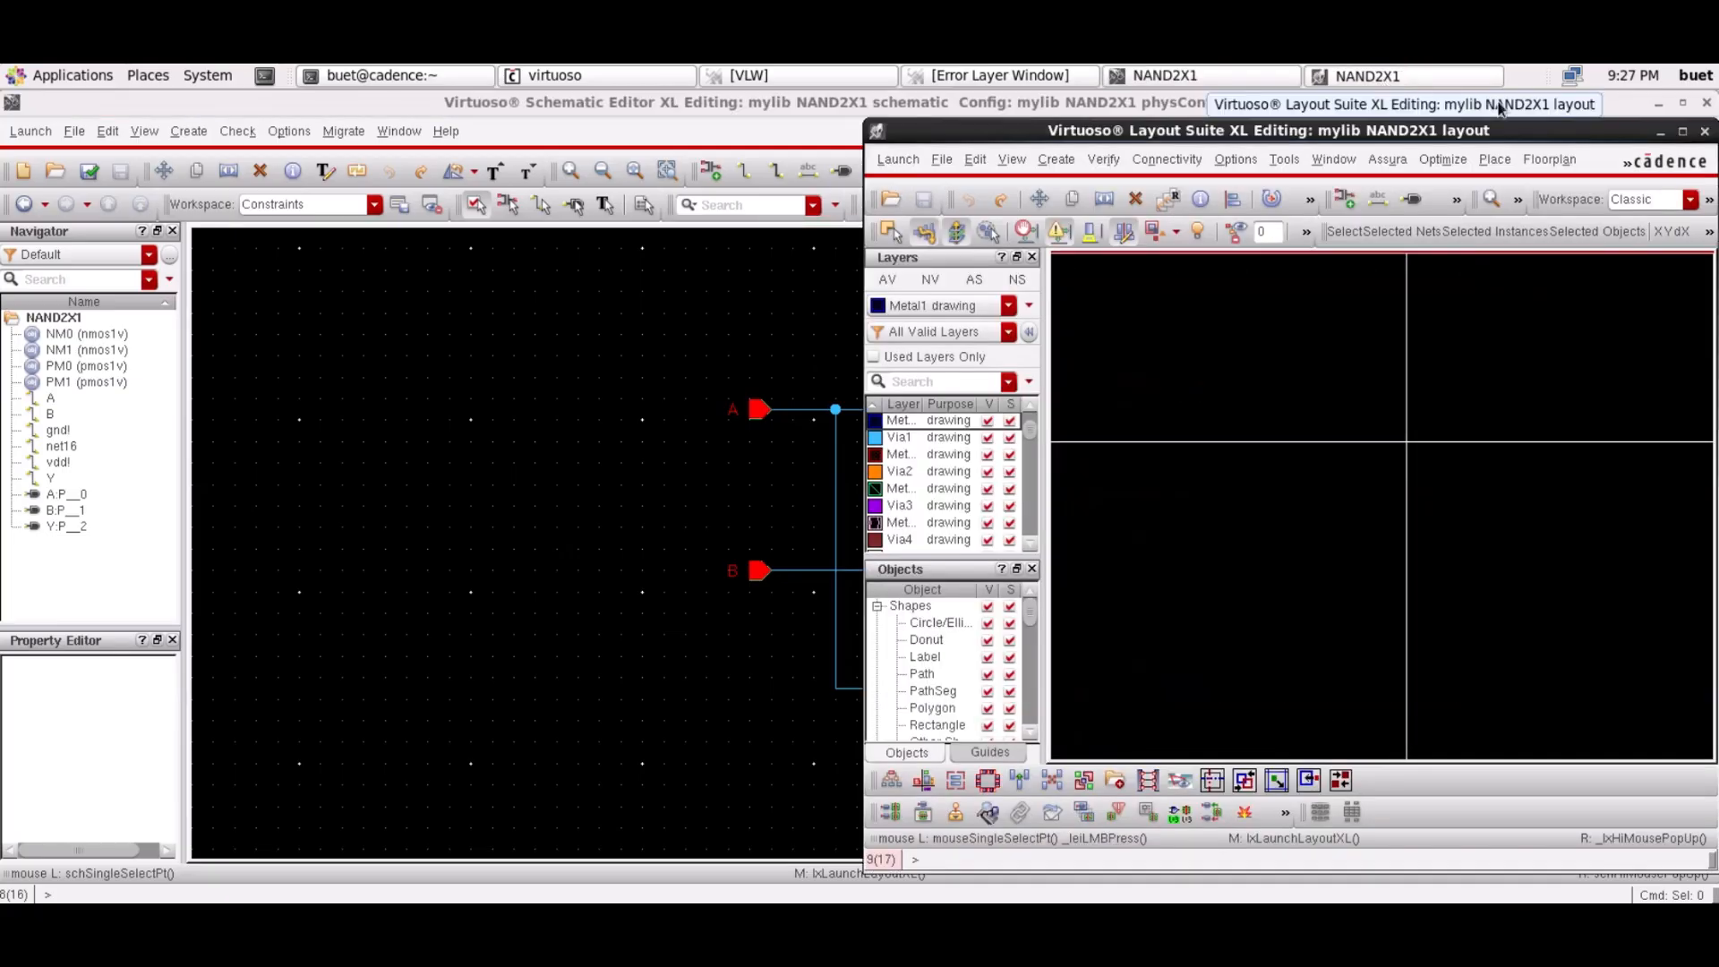
pyautogui.click(1684, 134)
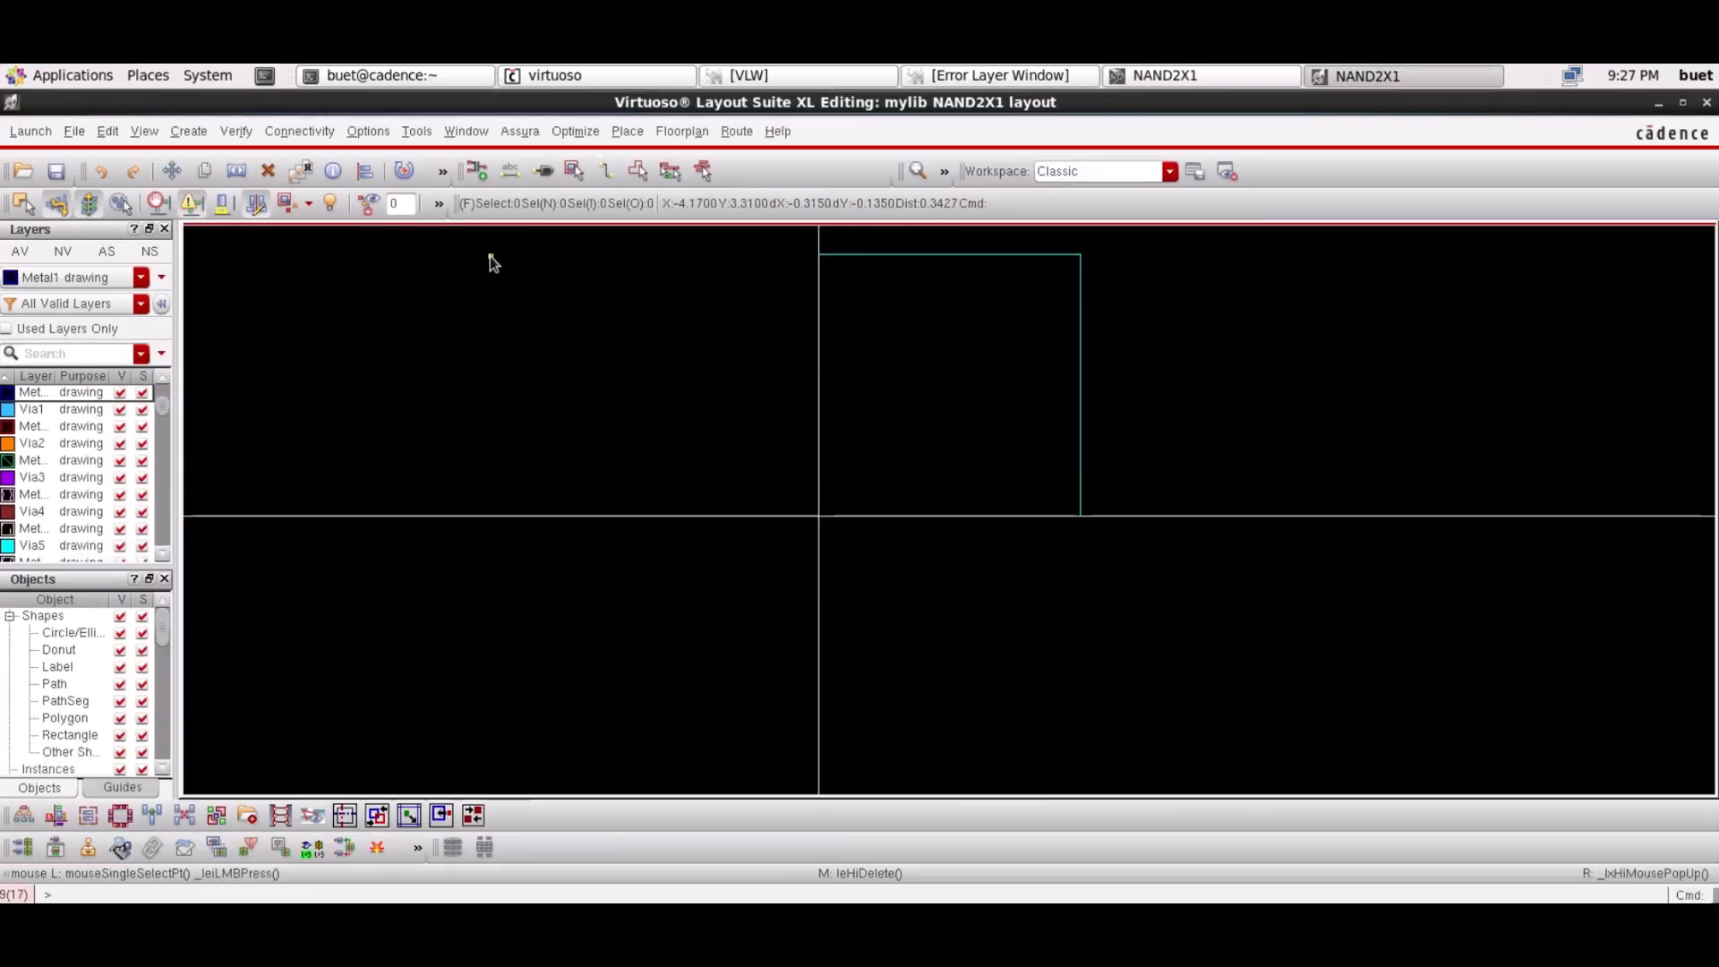
pyautogui.click(320, 132)
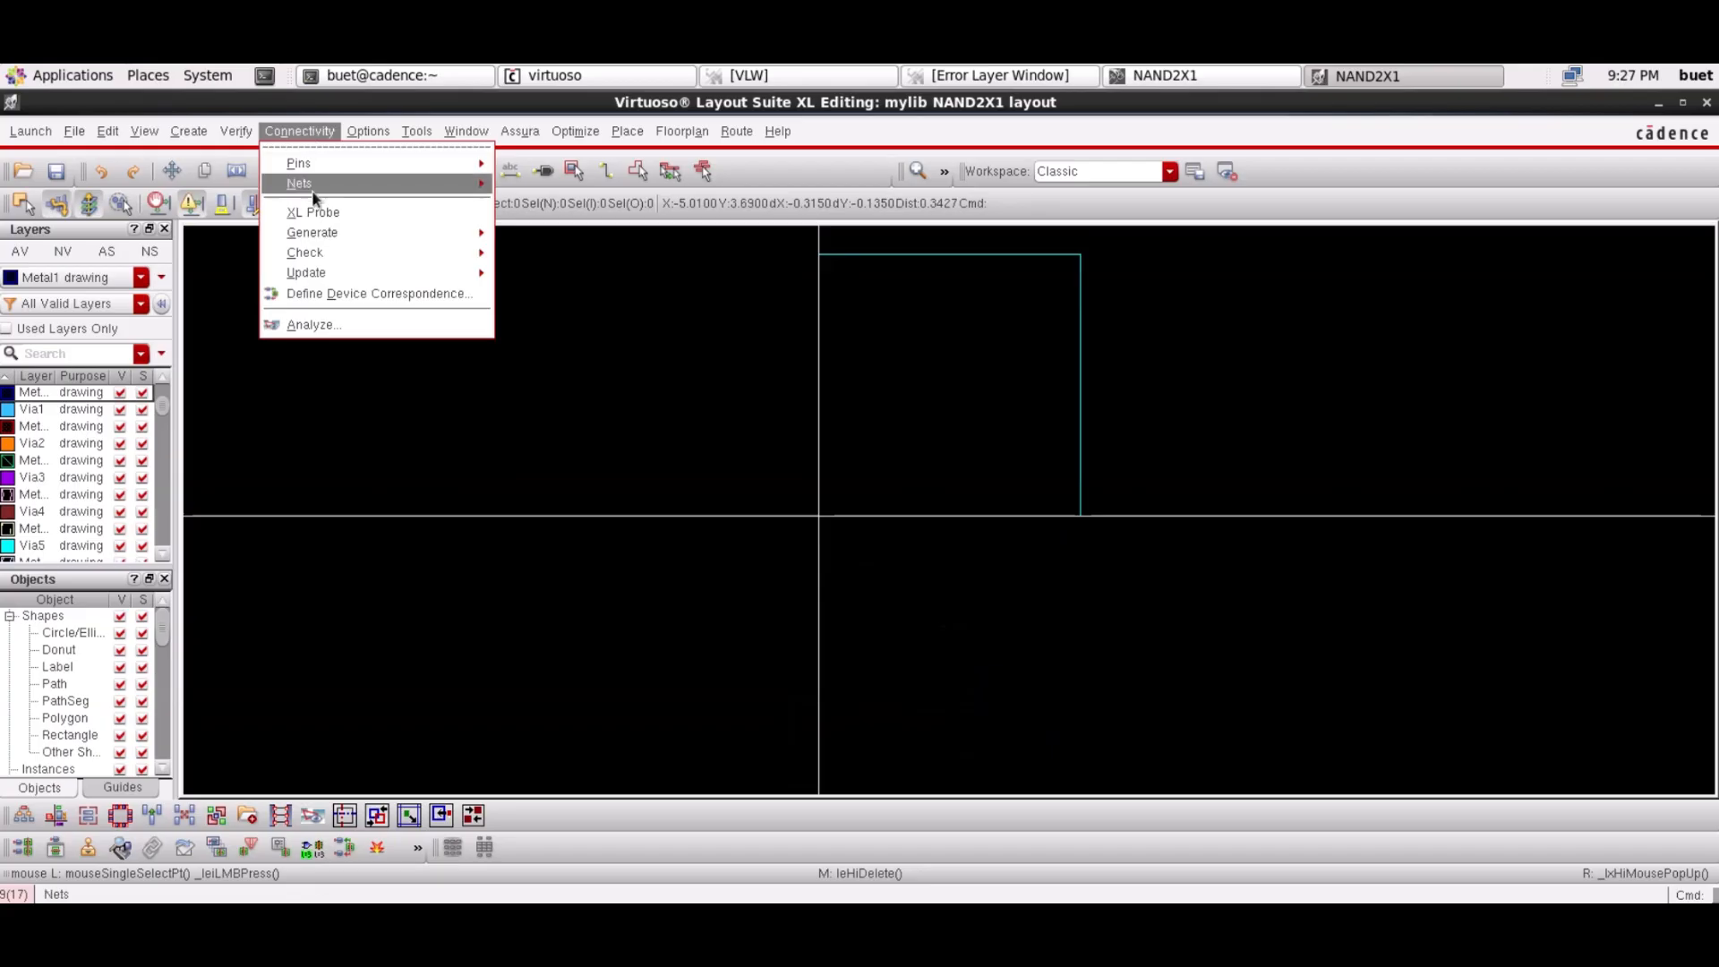
# Generate all devices and pins from source, with pin labels created at height 0.1
pyautogui.moveTo(345, 237)
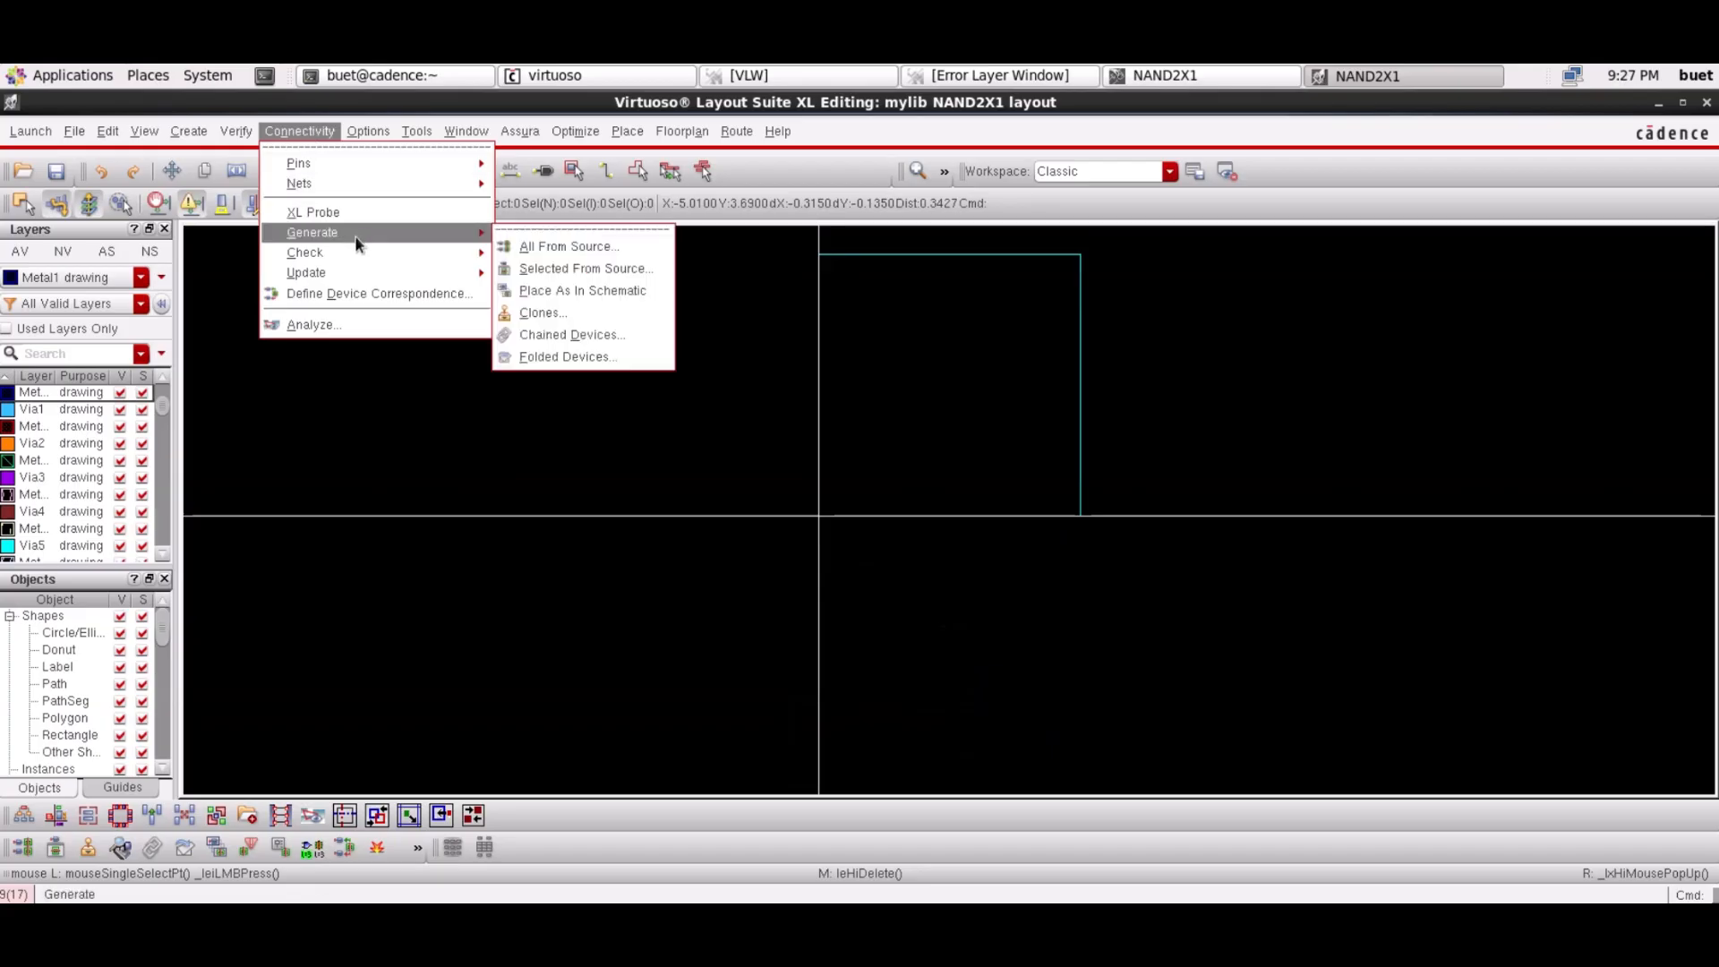
pyautogui.click(548, 238)
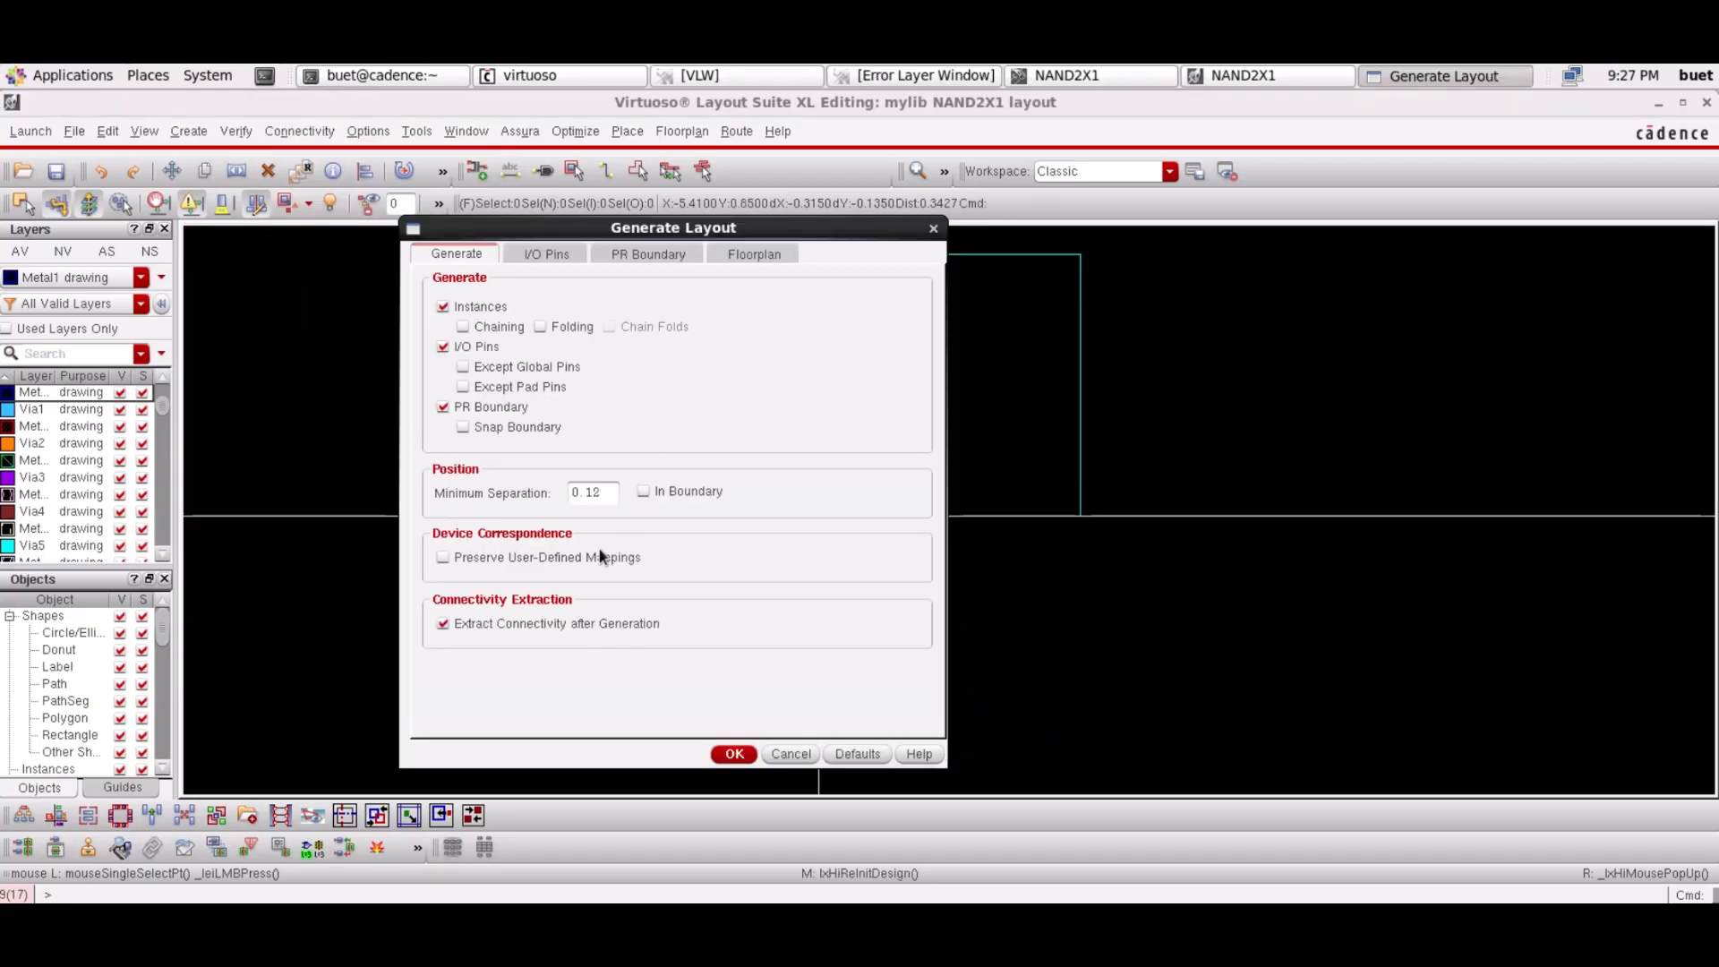
pyautogui.click(542, 253)
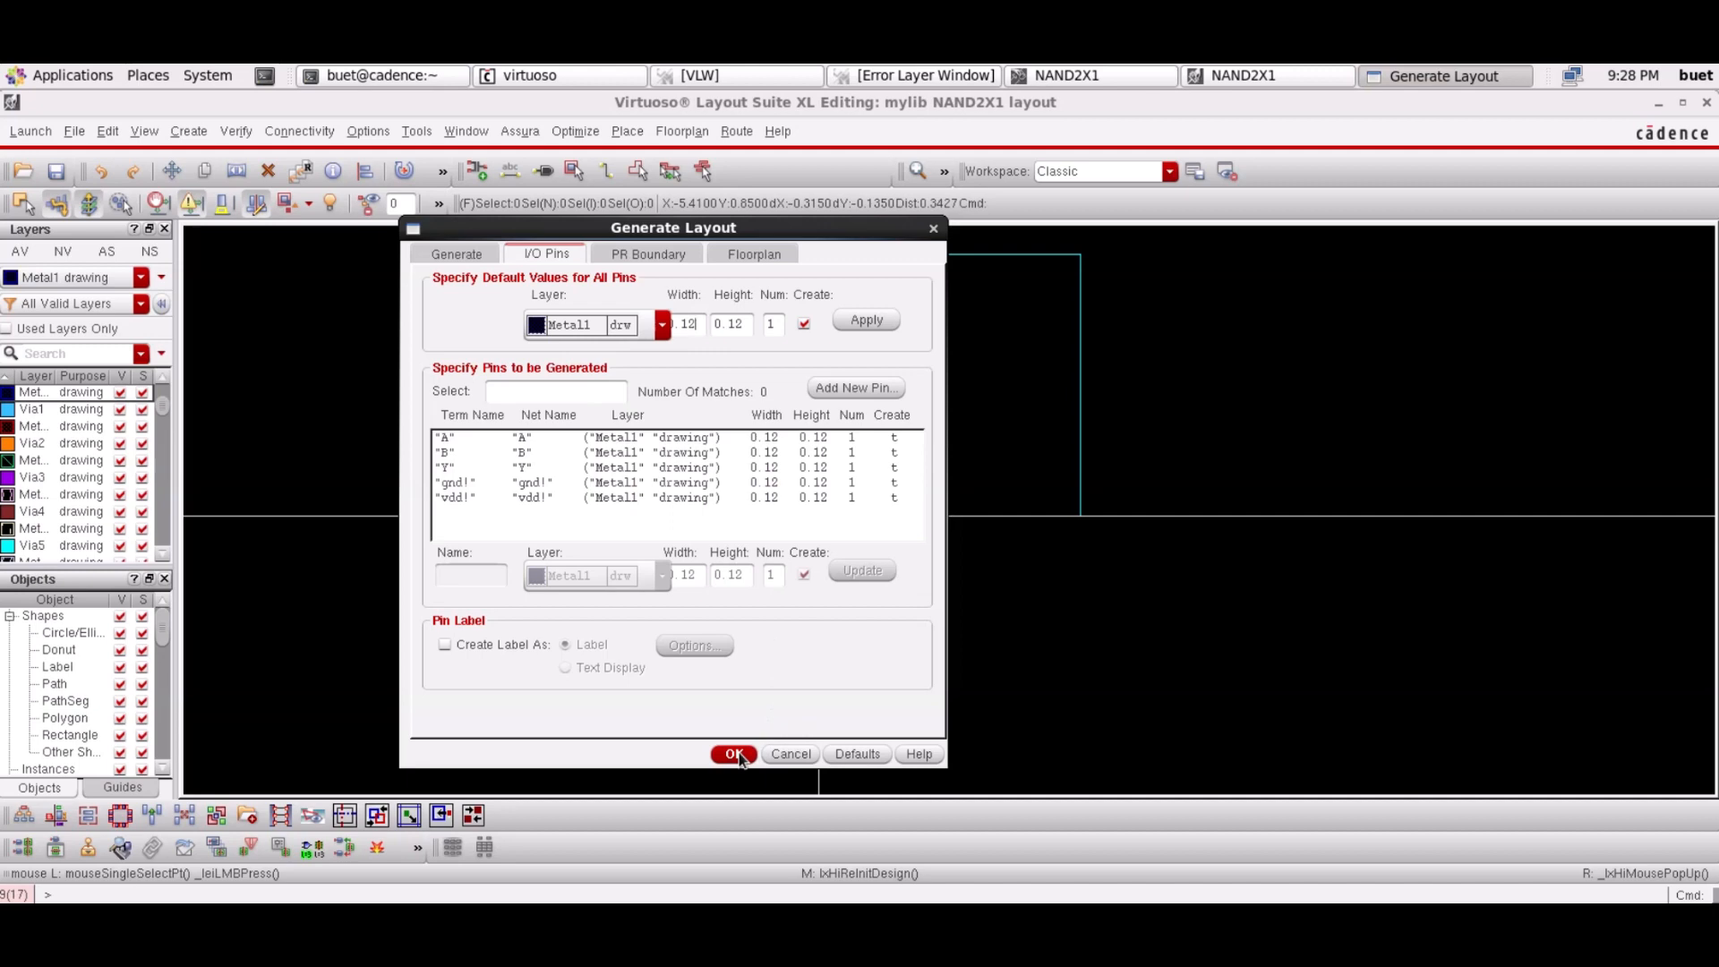
pyautogui.click(444, 646)
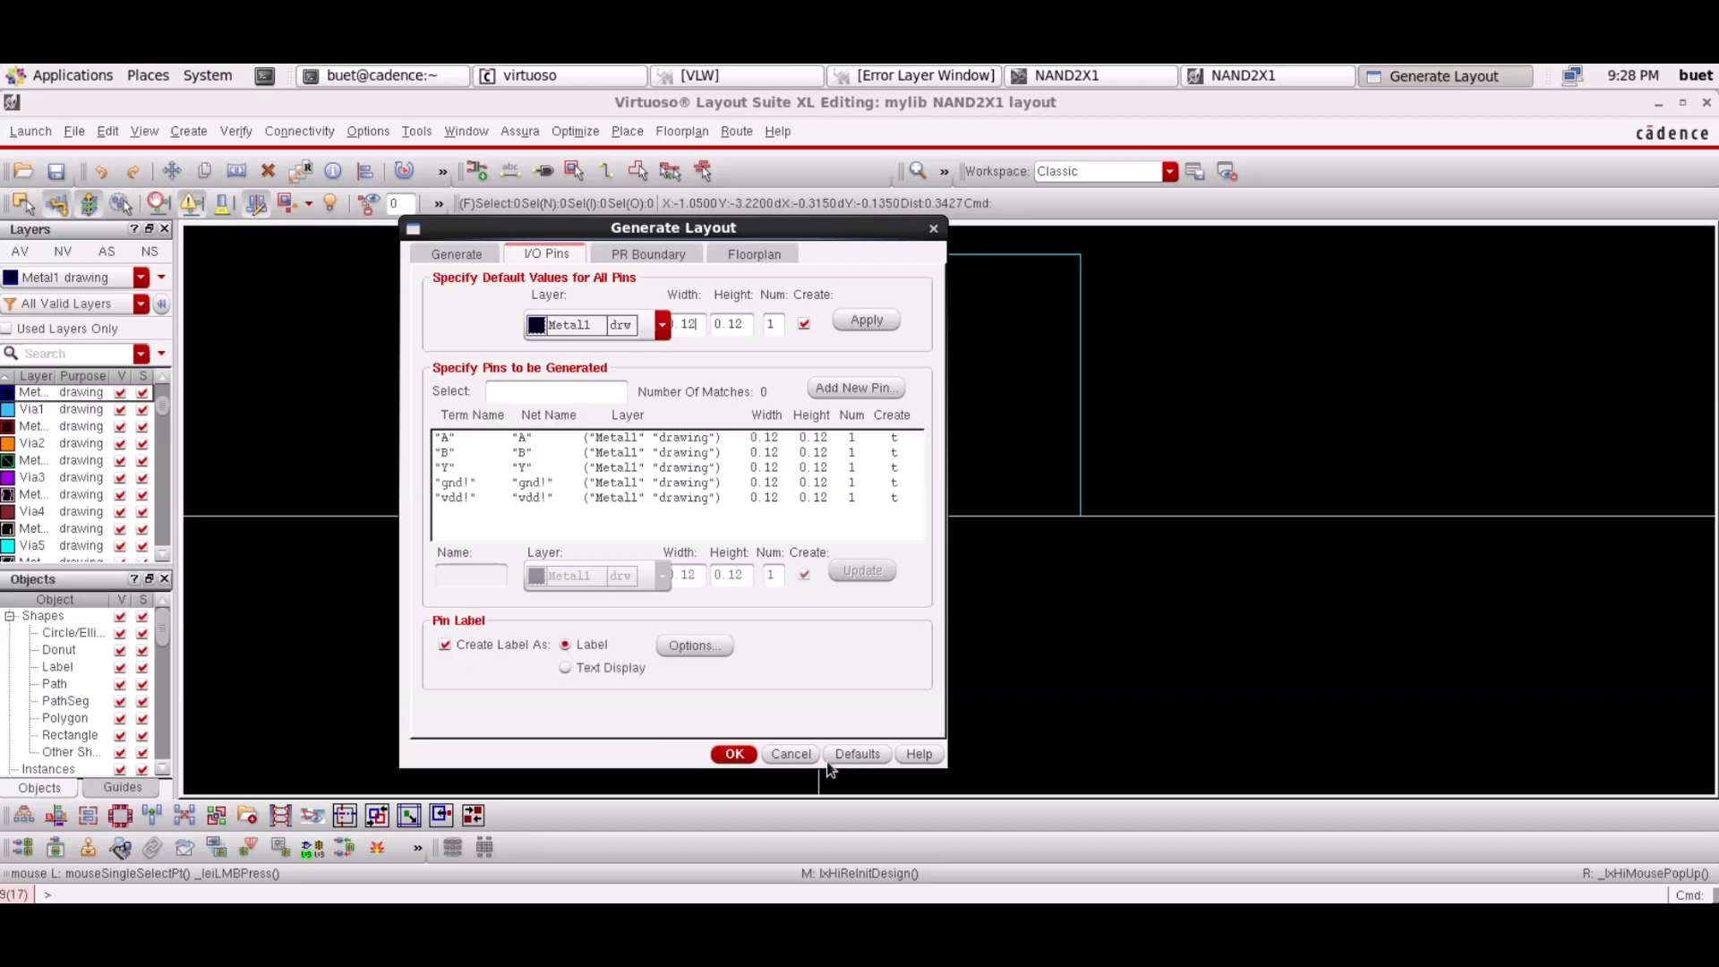
pyautogui.click(708, 648)
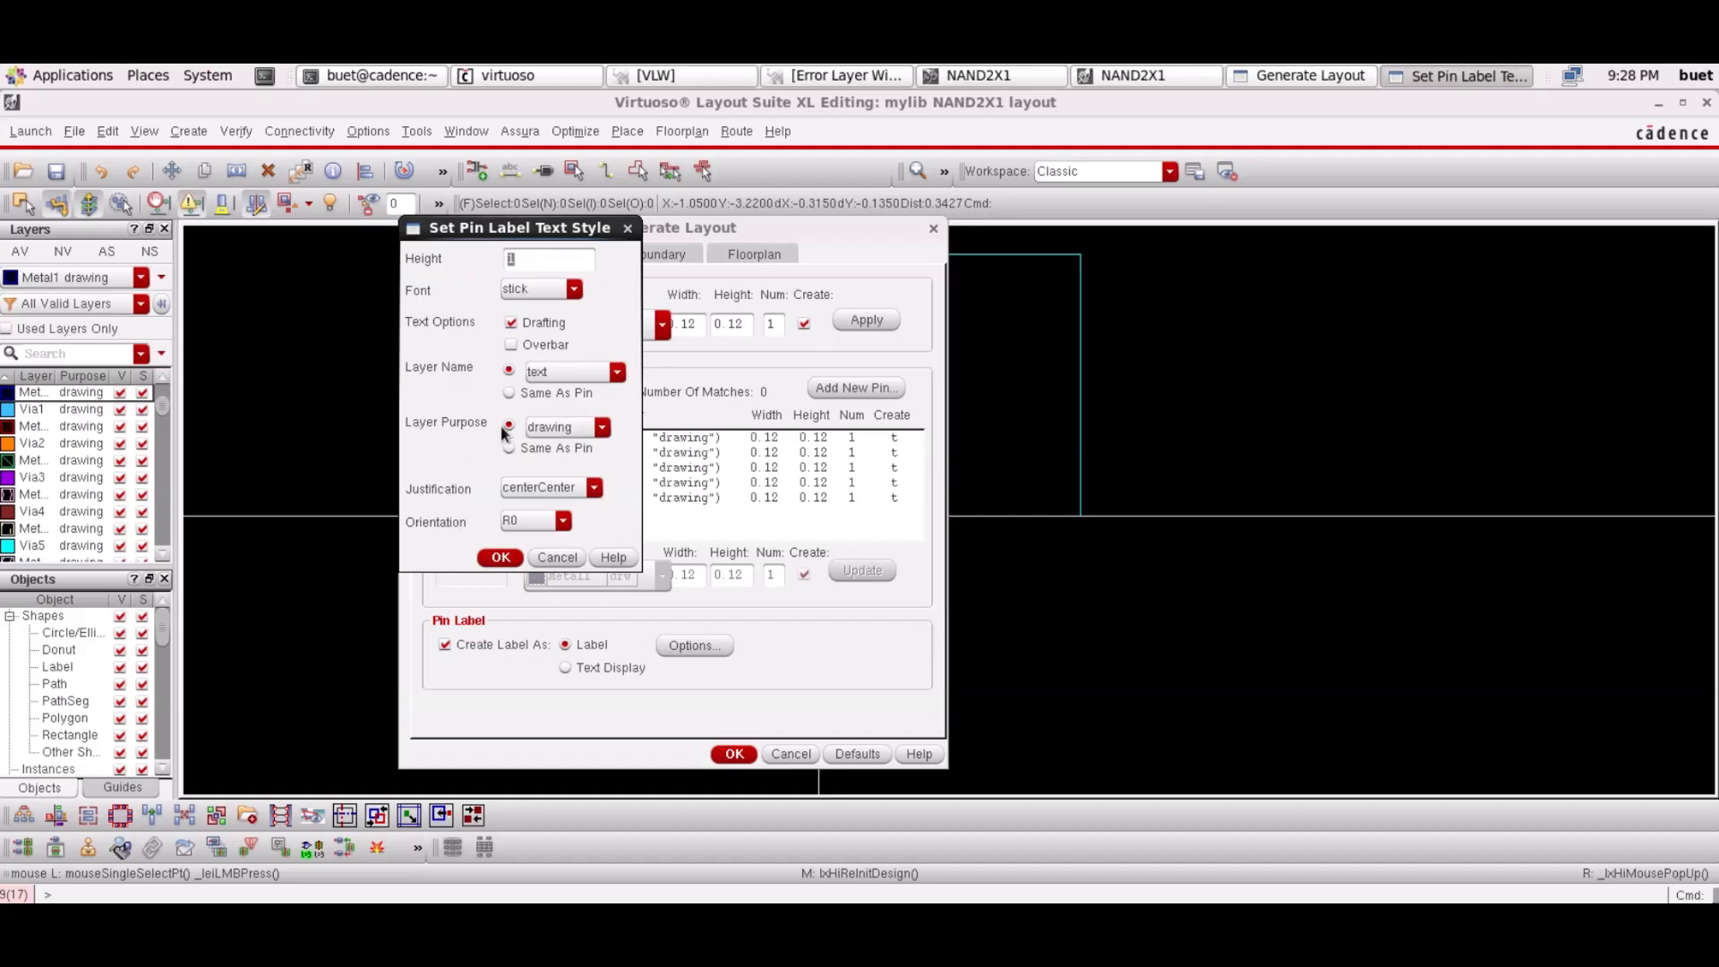
pyautogui.click(537, 261)
pyautogui.press('BackSpace')
pyautogui.write('0.')
pyautogui.click(499, 557)
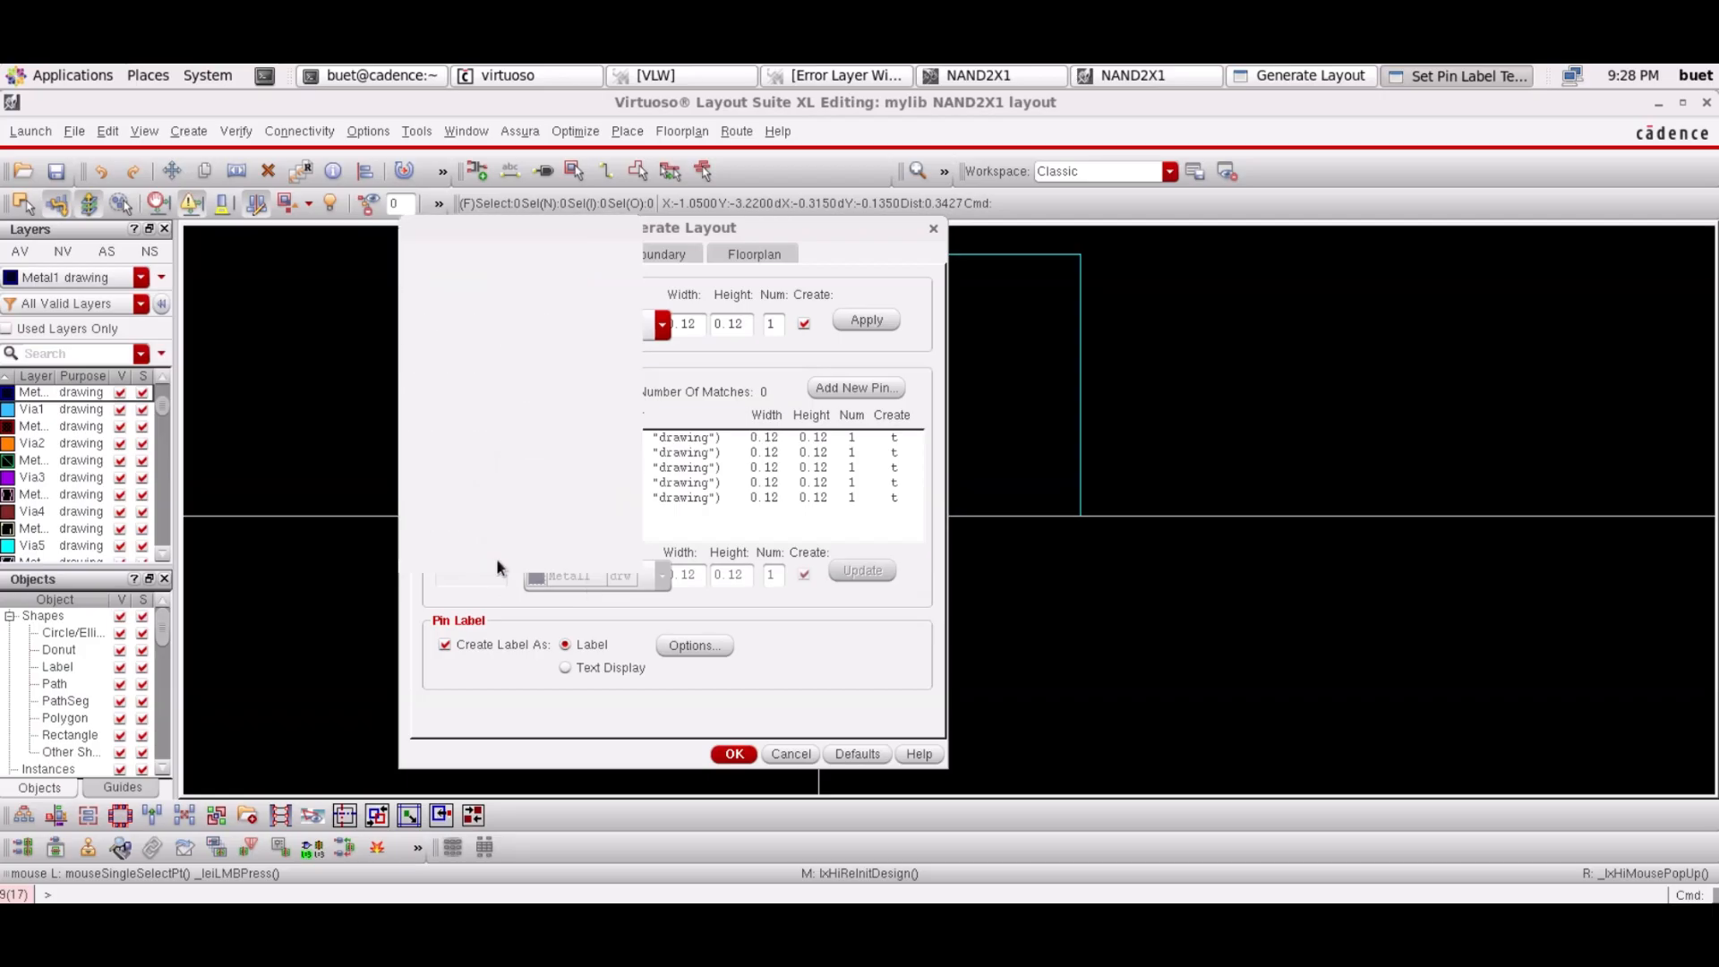
pyautogui.click(746, 757)
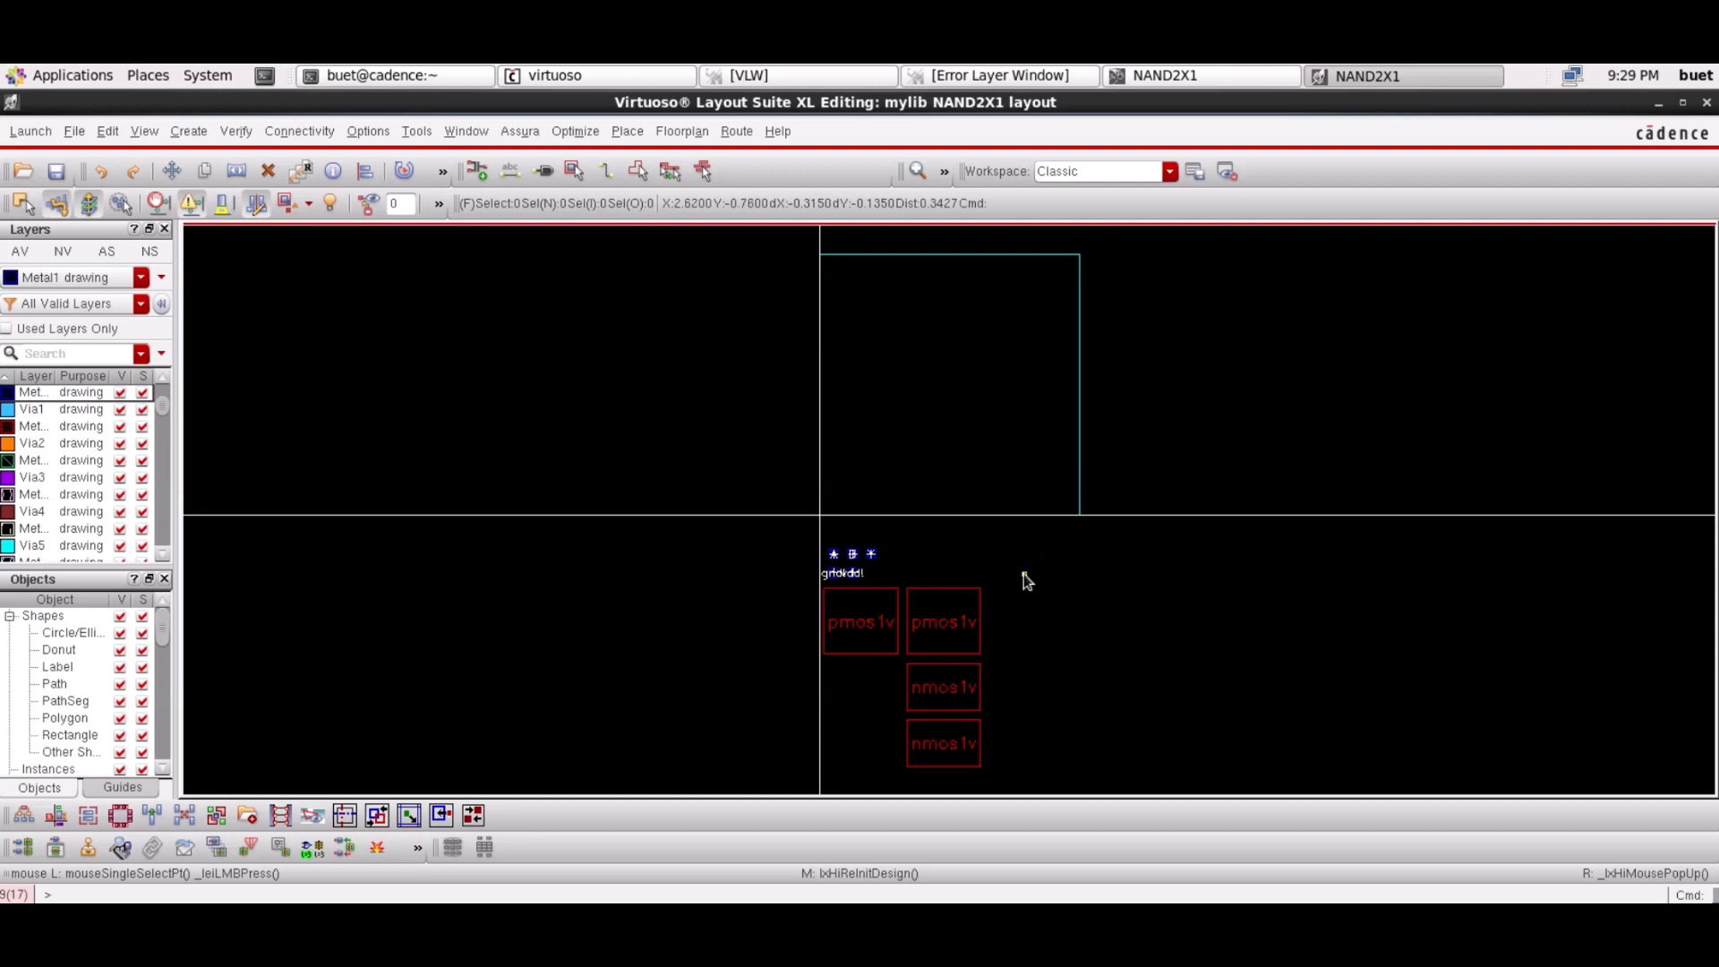
# In Display Options, turn off pin names and toggle the via shape display
pyautogui.click(368, 132)
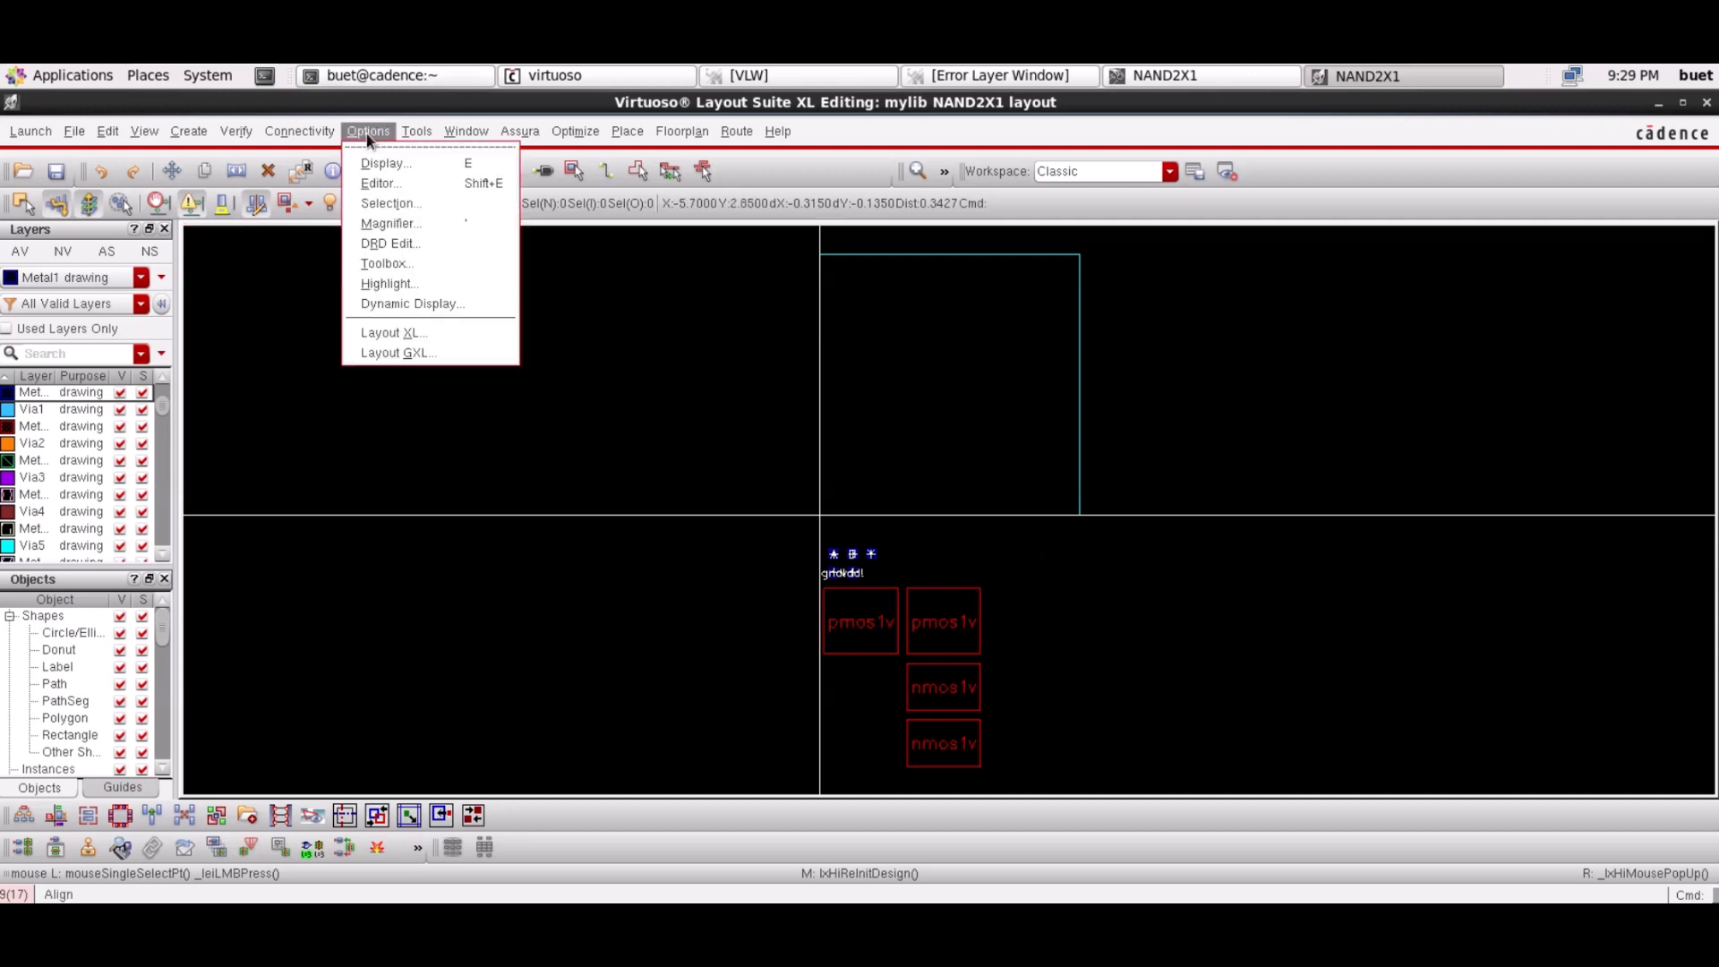
pyautogui.click(383, 164)
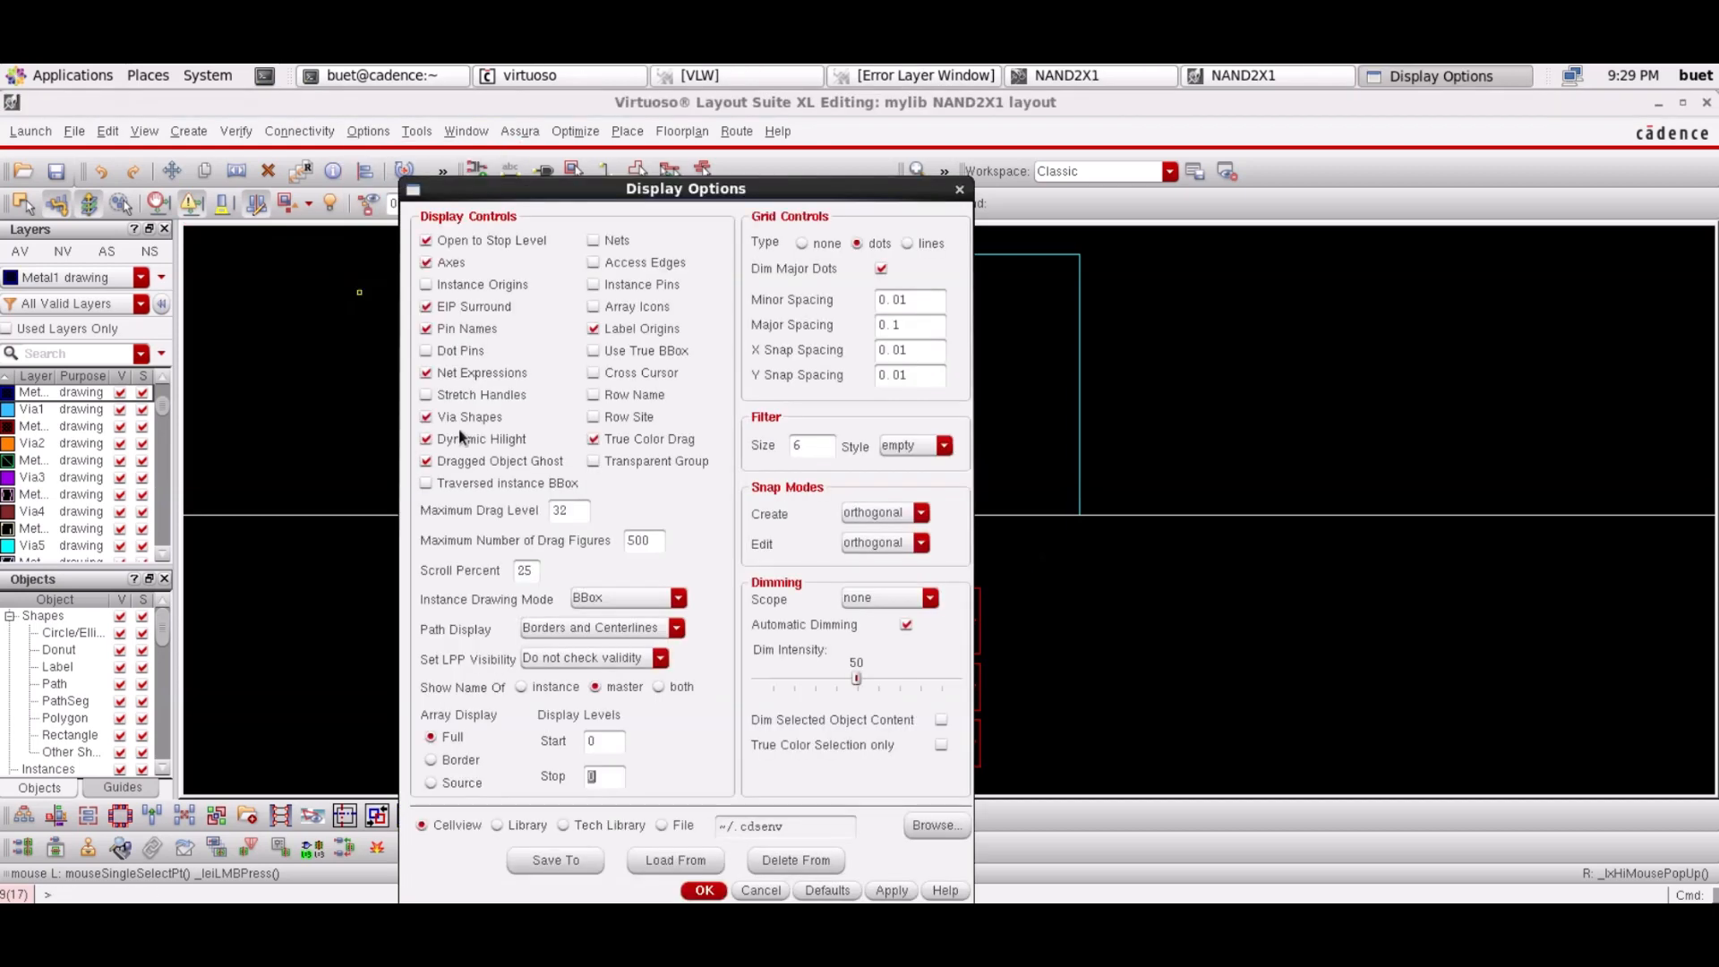
pyautogui.click(426, 329)
pyautogui.click(427, 418)
pyautogui.click(427, 419)
# Set X and Y snap spacing to 0.005 and display levels stop to 10, then apply
pyautogui.click(915, 354)
pyautogui.press('BackSpace')
pyautogui.write('05')
pyautogui.click(915, 377)
pyautogui.press('BackSpace')
pyautogui.write('05')
pyautogui.press('BackSpace')
pyautogui.write('10')
pyautogui.click(703, 890)
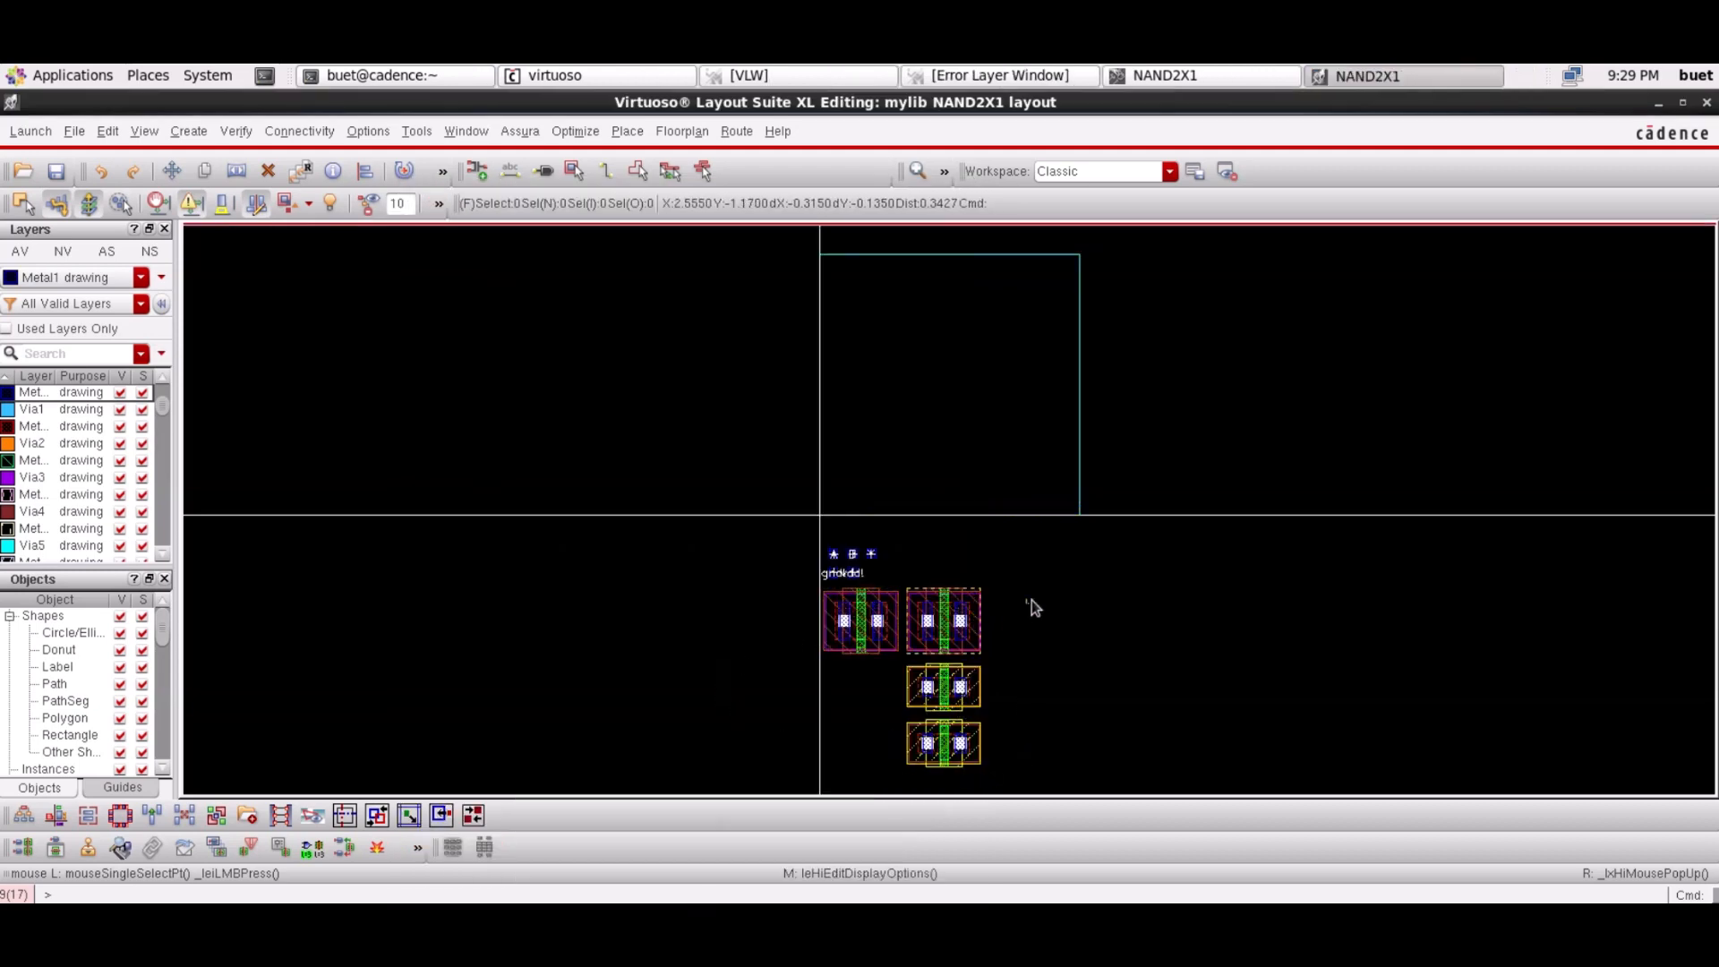
# Move the four transistor instances up from below into the PR boundary
pyautogui.moveTo(1025, 587); pyautogui.dragTo(817, 768)
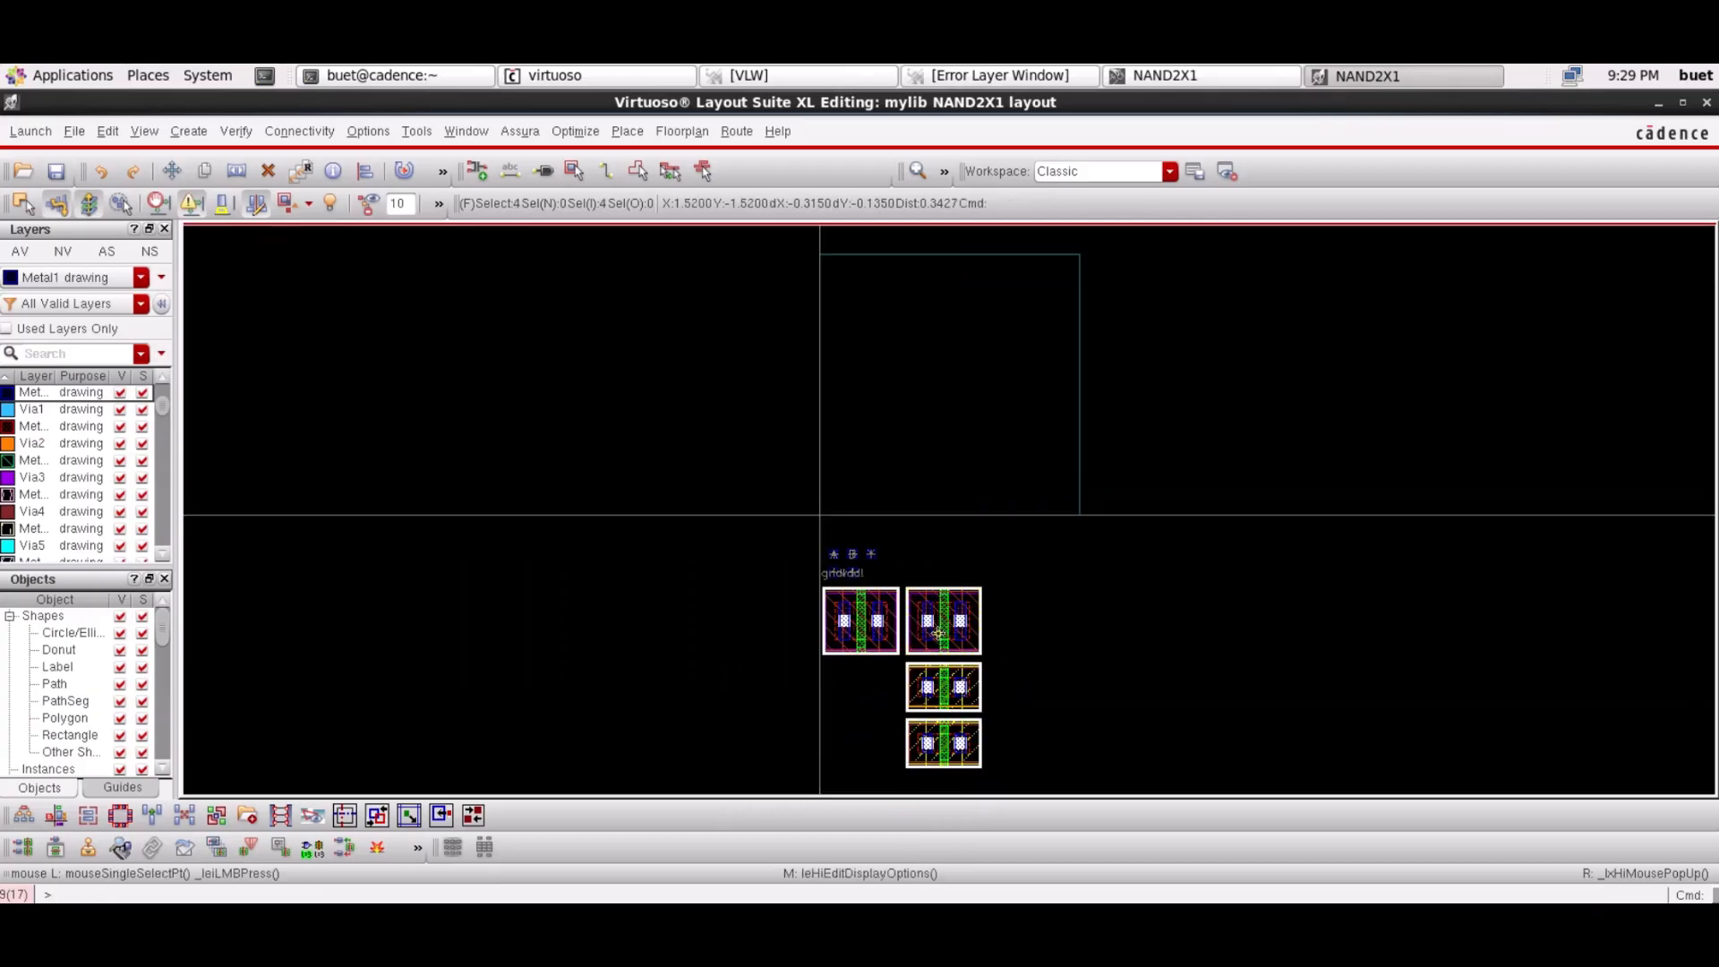
pyautogui.click(992, 346)
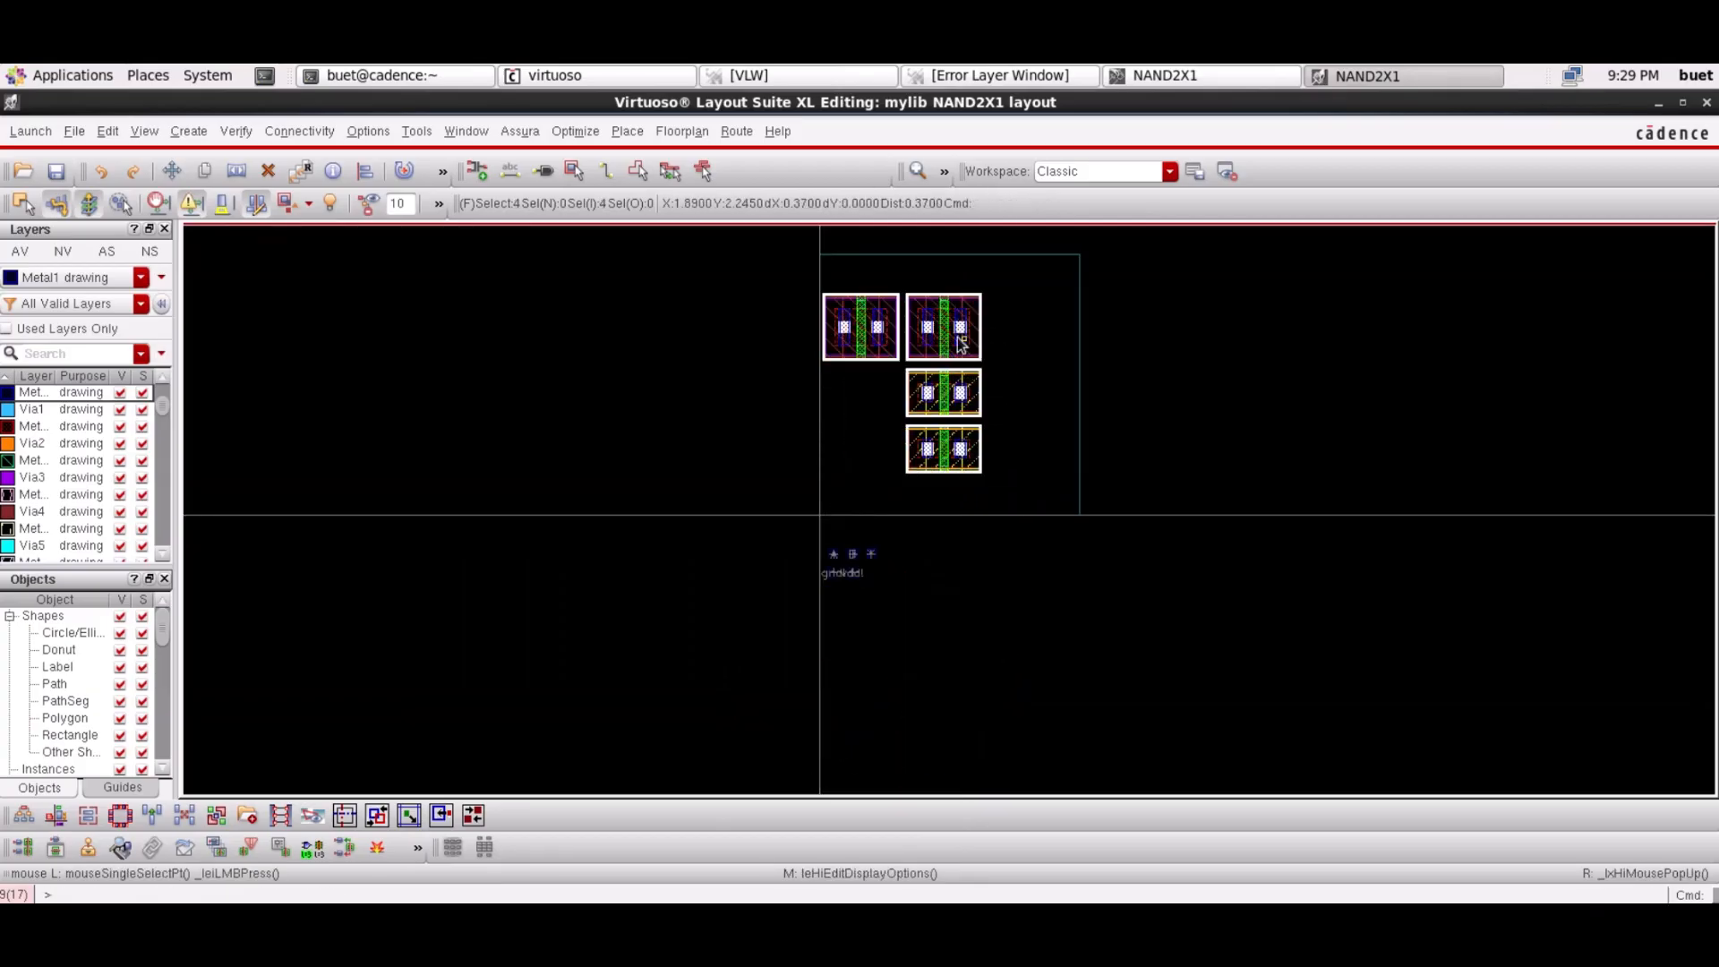
pyautogui.press('m')
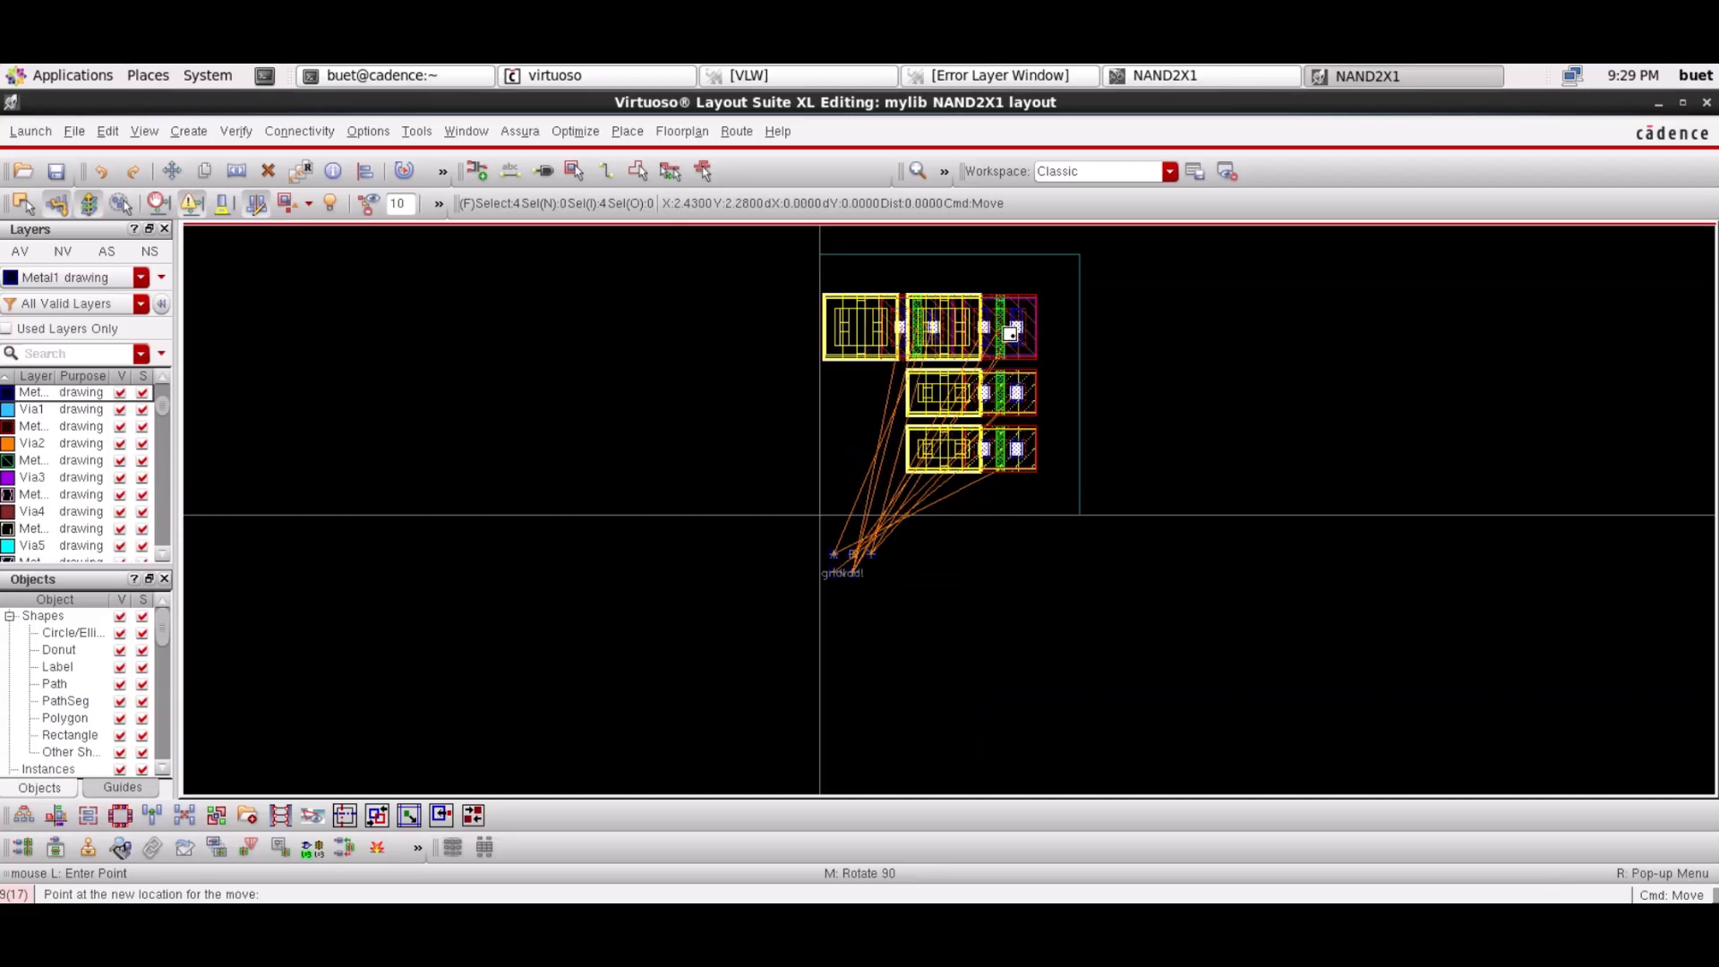
pyautogui.press('Escape')
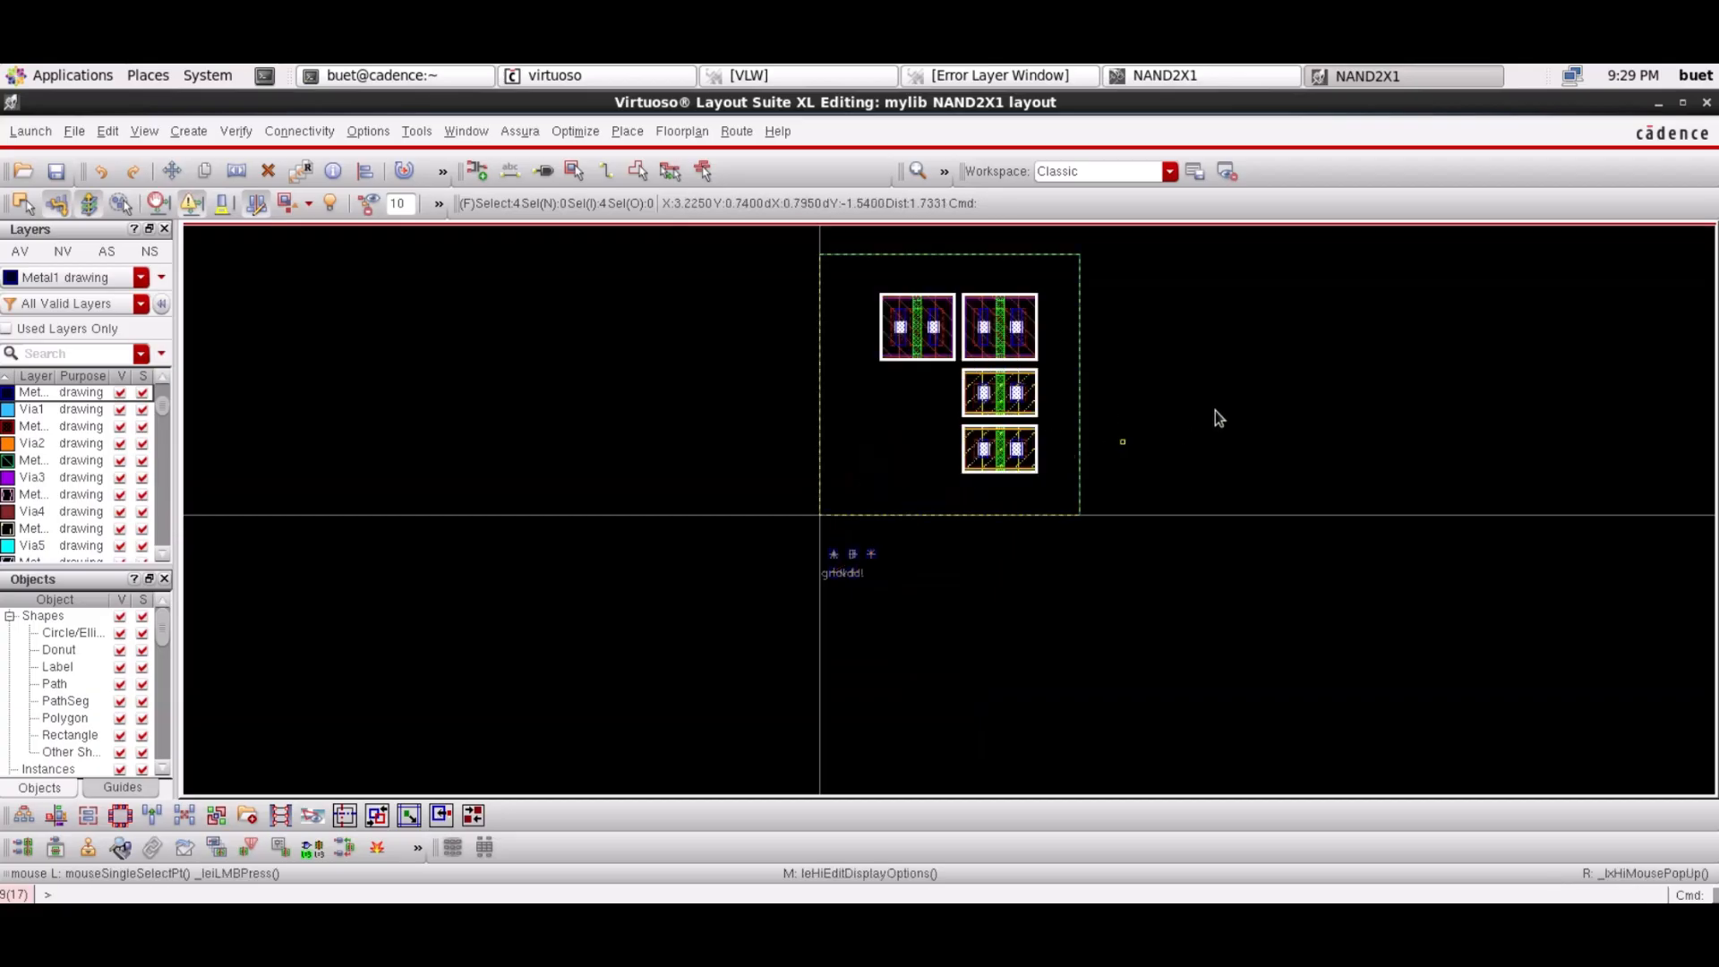
pyautogui.scroll(1, 1149, 415)
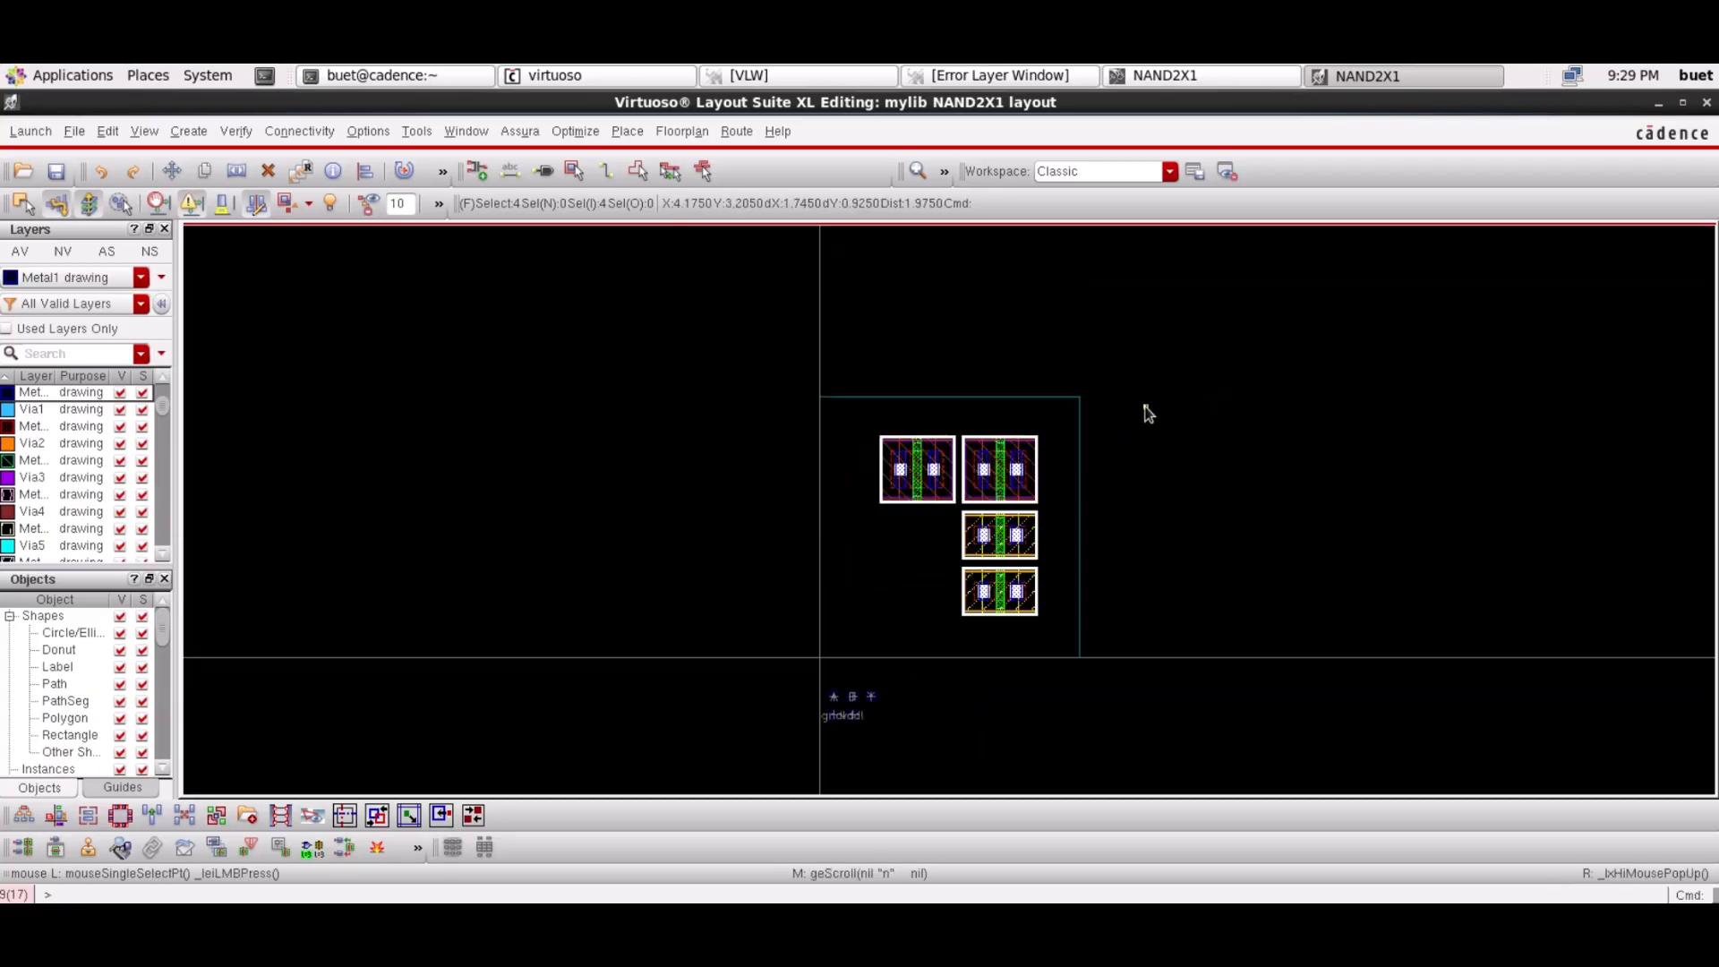
pyautogui.press('s')
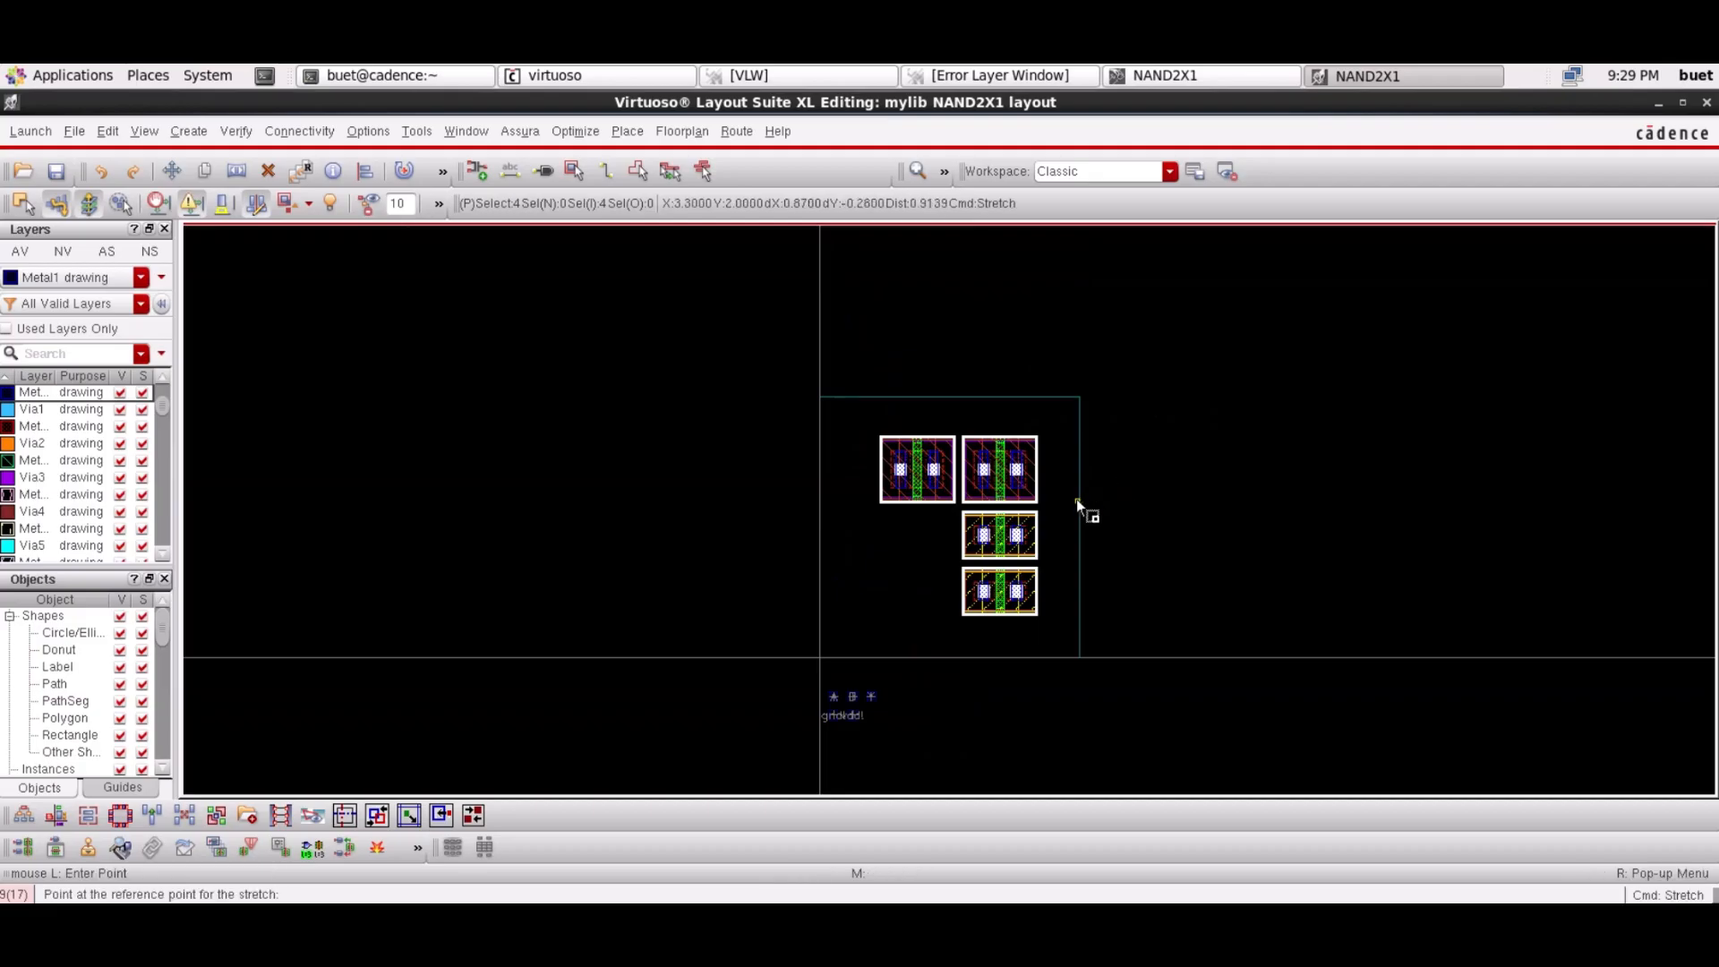
# Widen the PR boundary by stretching its right edge outward
pyautogui.click(1076, 500)
pyautogui.press('Escape')
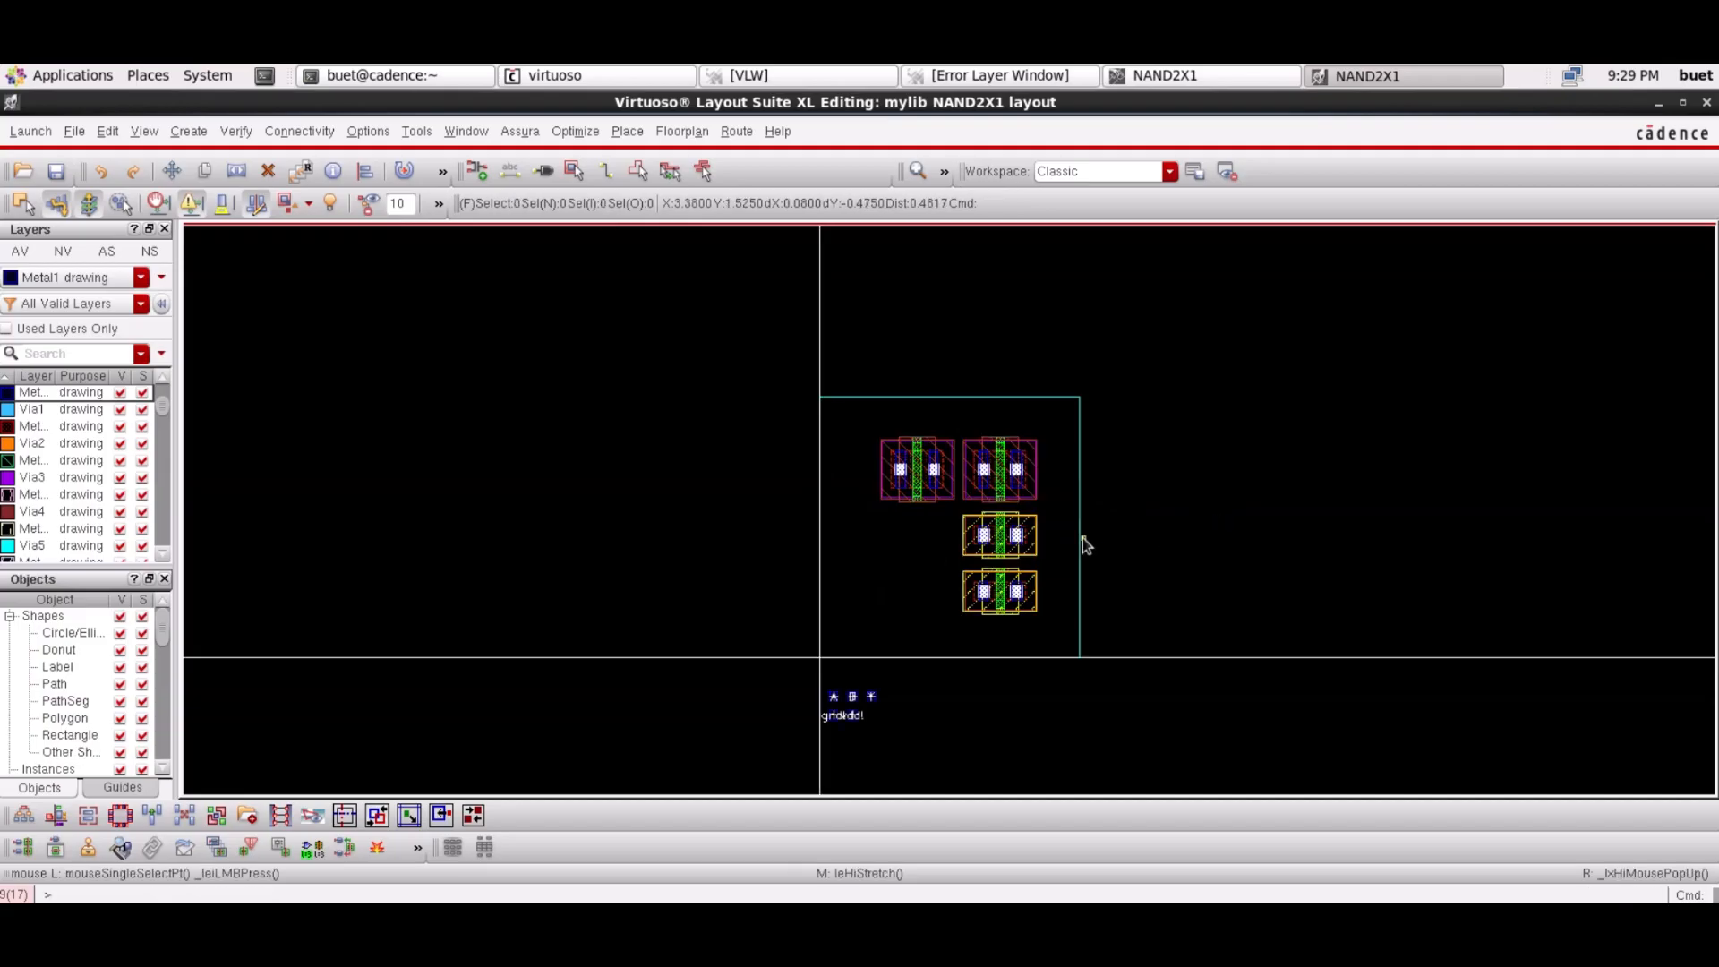
pyautogui.press('s')
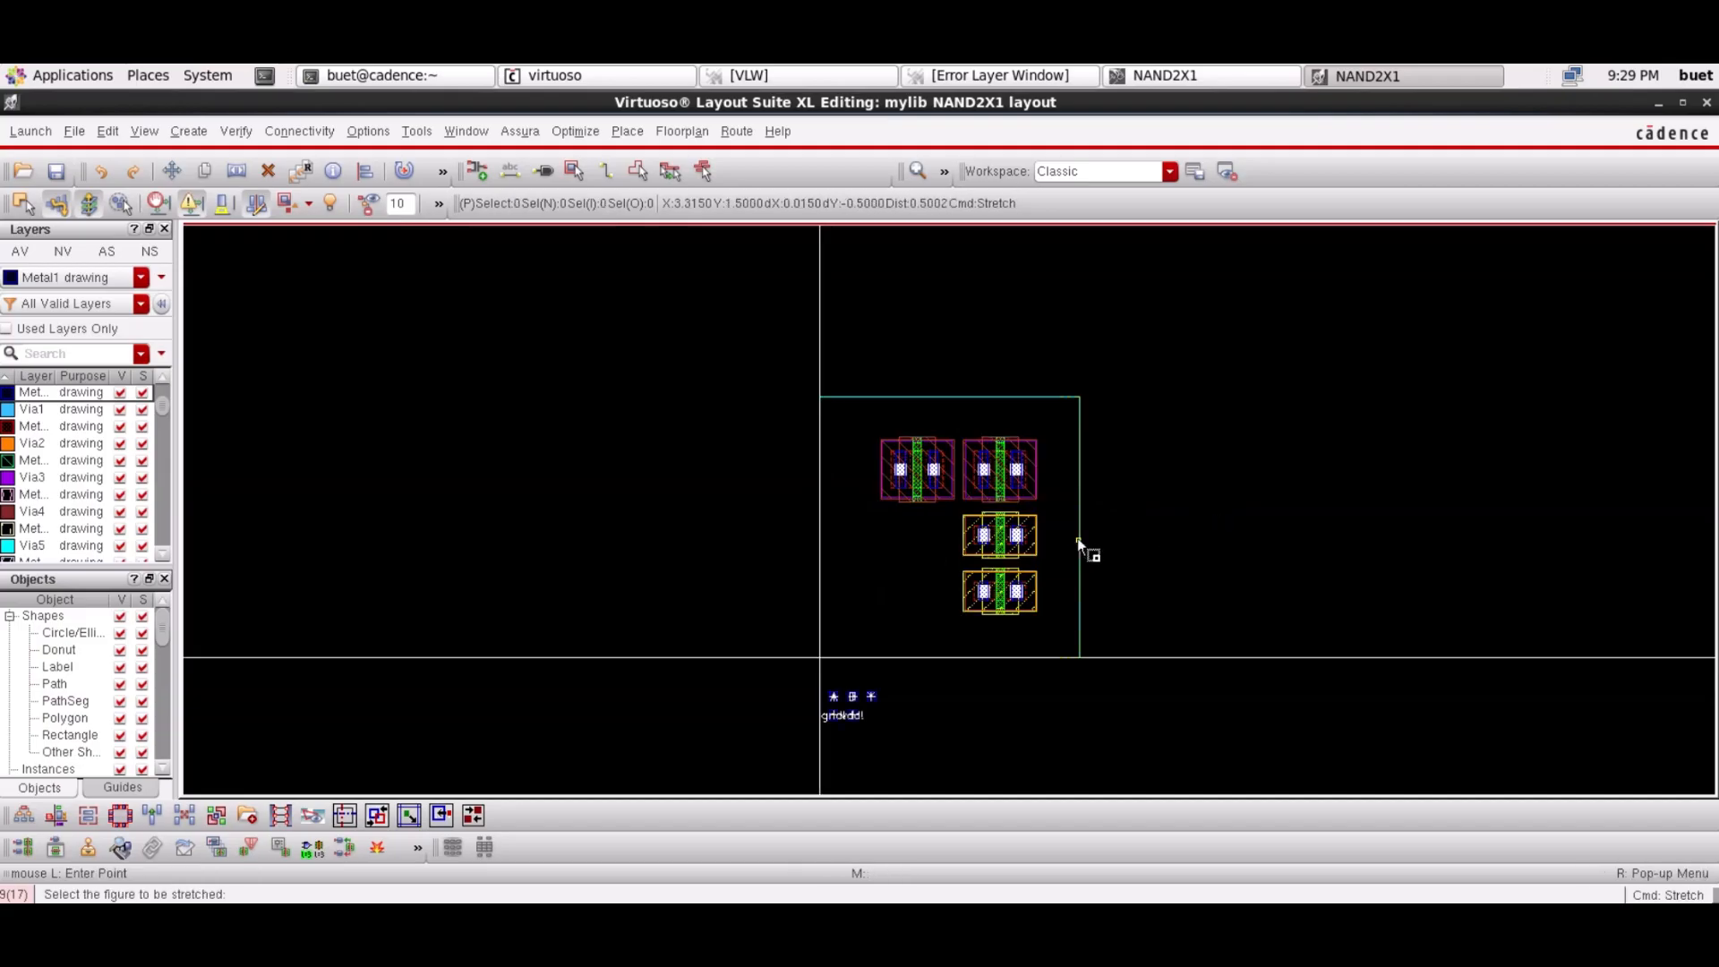
pyautogui.click(1079, 543)
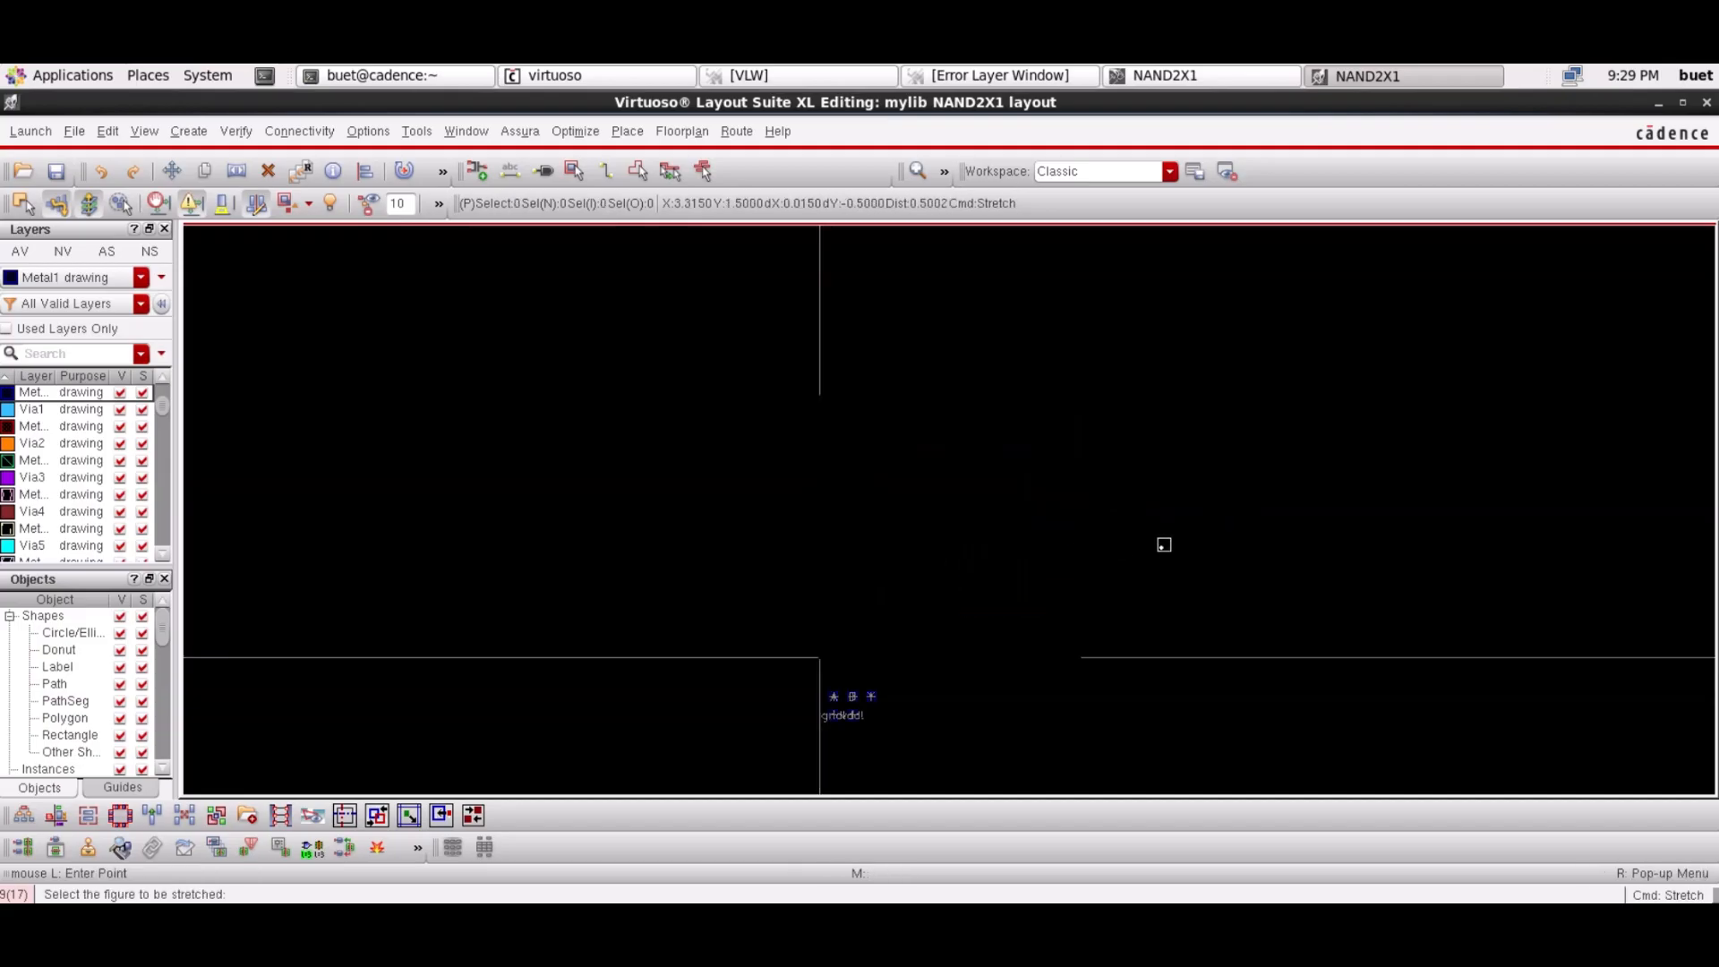
pyautogui.click(1228, 547)
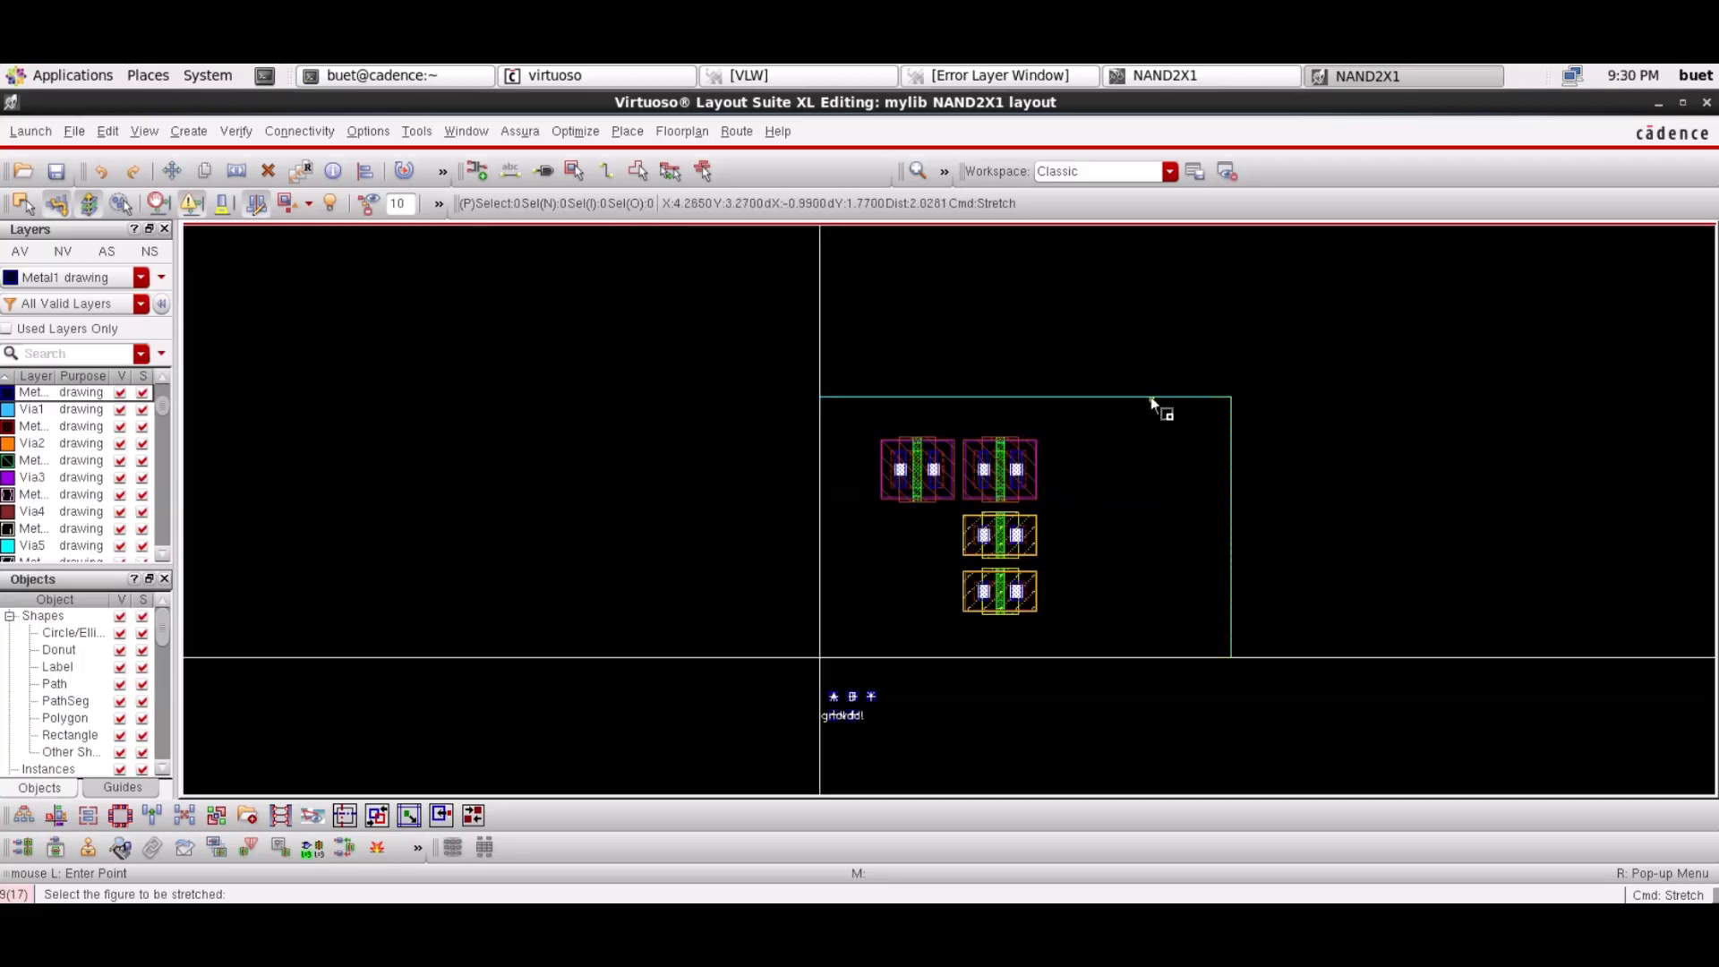
# Stretch the PR boundary's top edge upward to make the cell much taller
pyautogui.click(1150, 397)
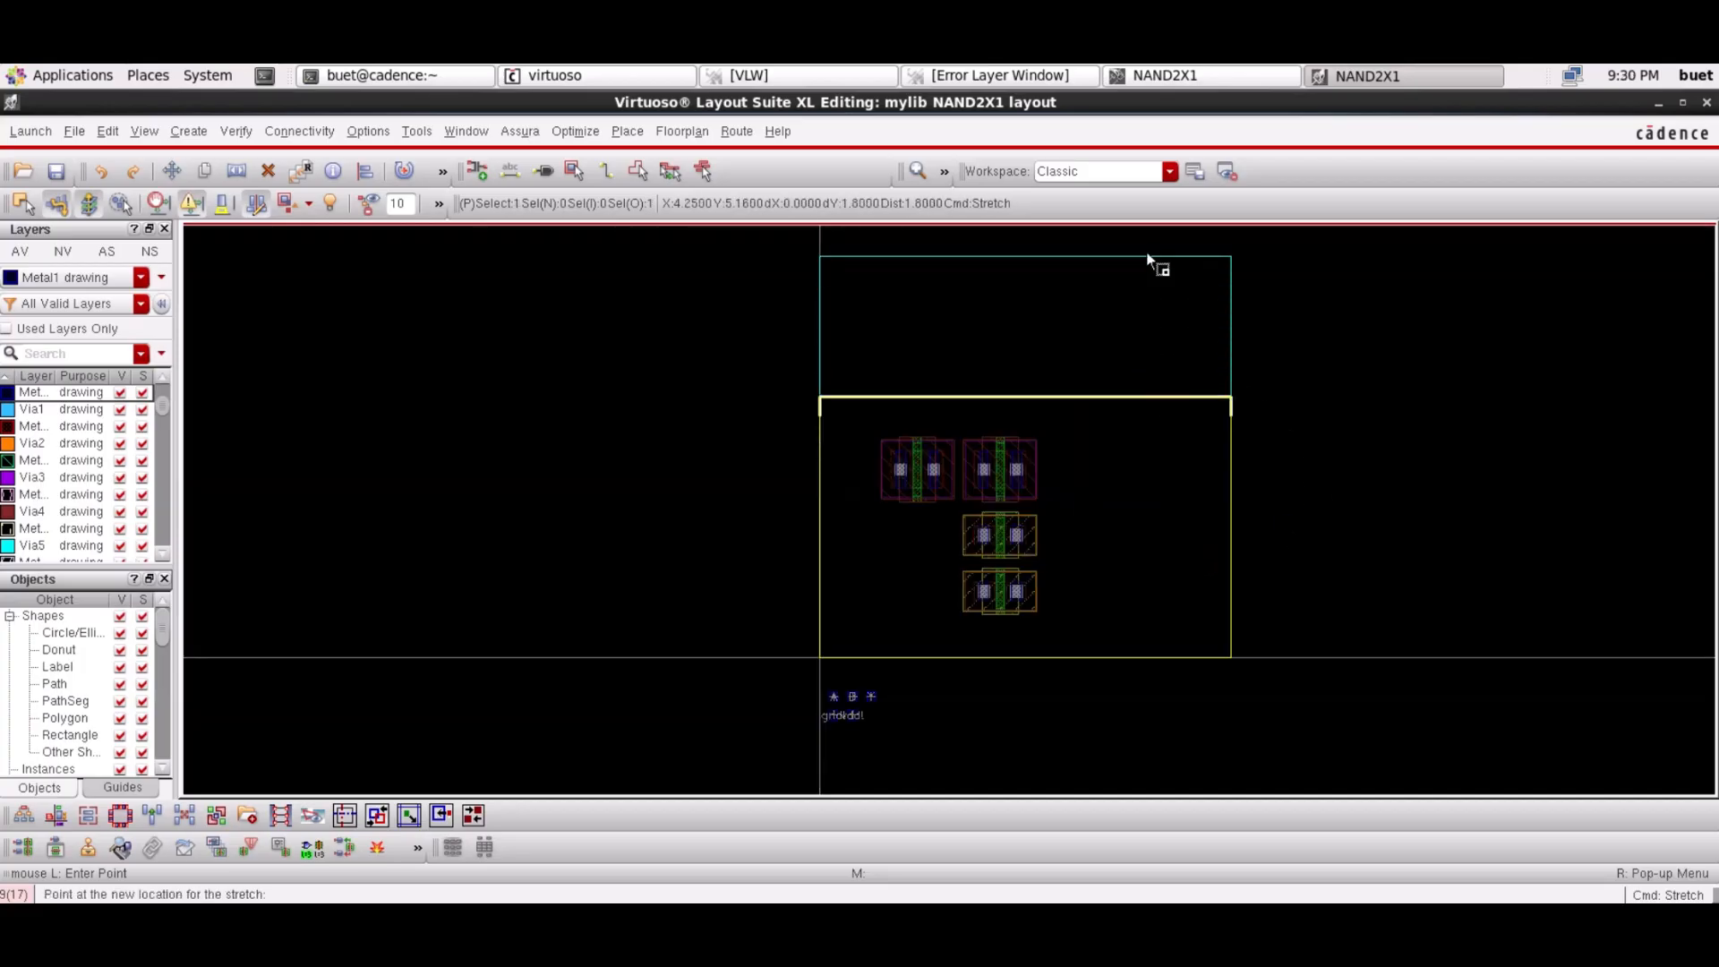
pyautogui.scroll(2, 1148, 259)
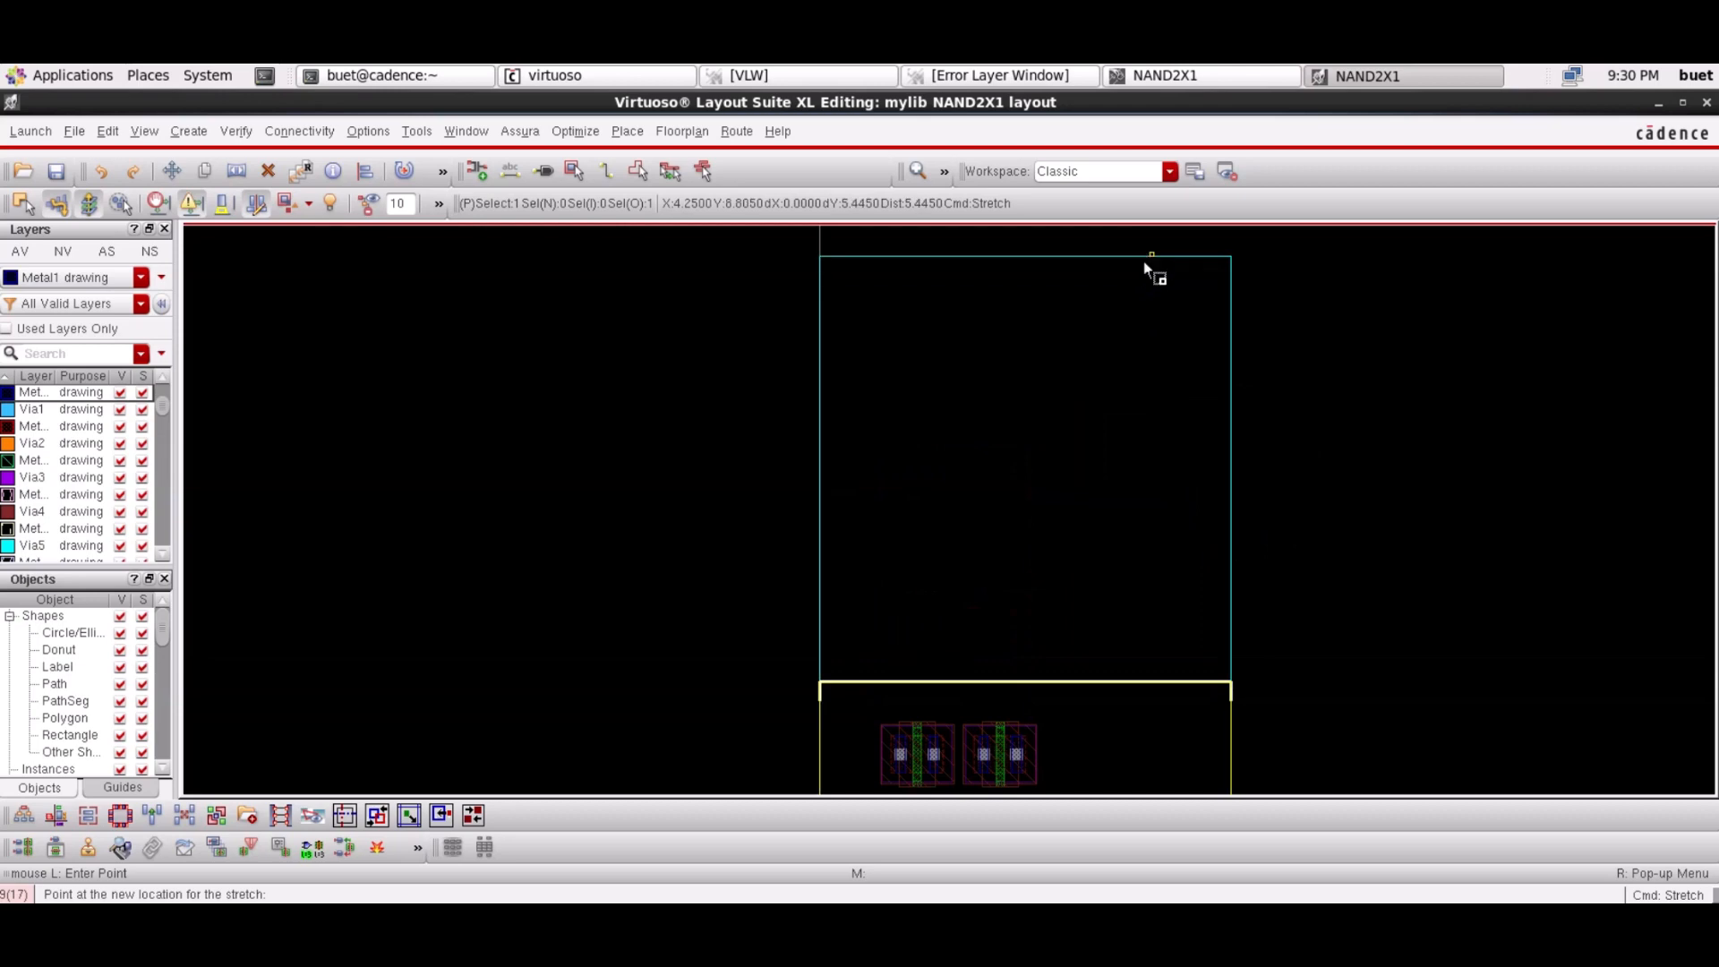
pyautogui.click(1146, 278)
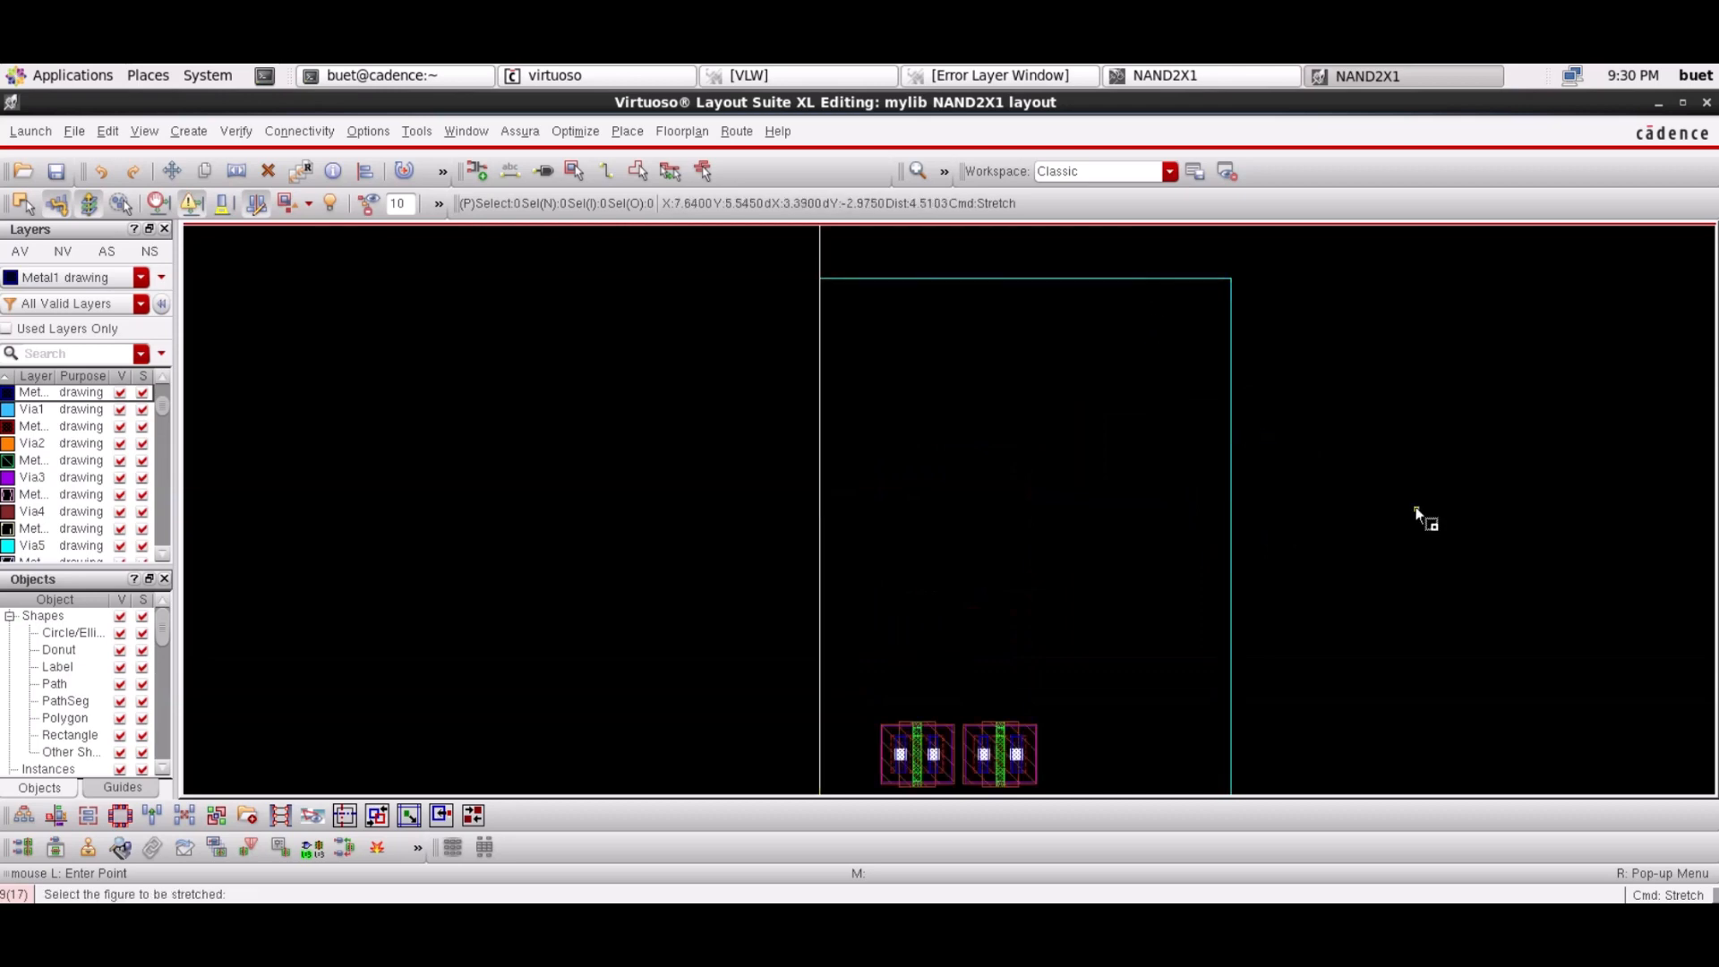
pyautogui.press('Escape')
pyautogui.scroll(-2, 1415, 508)
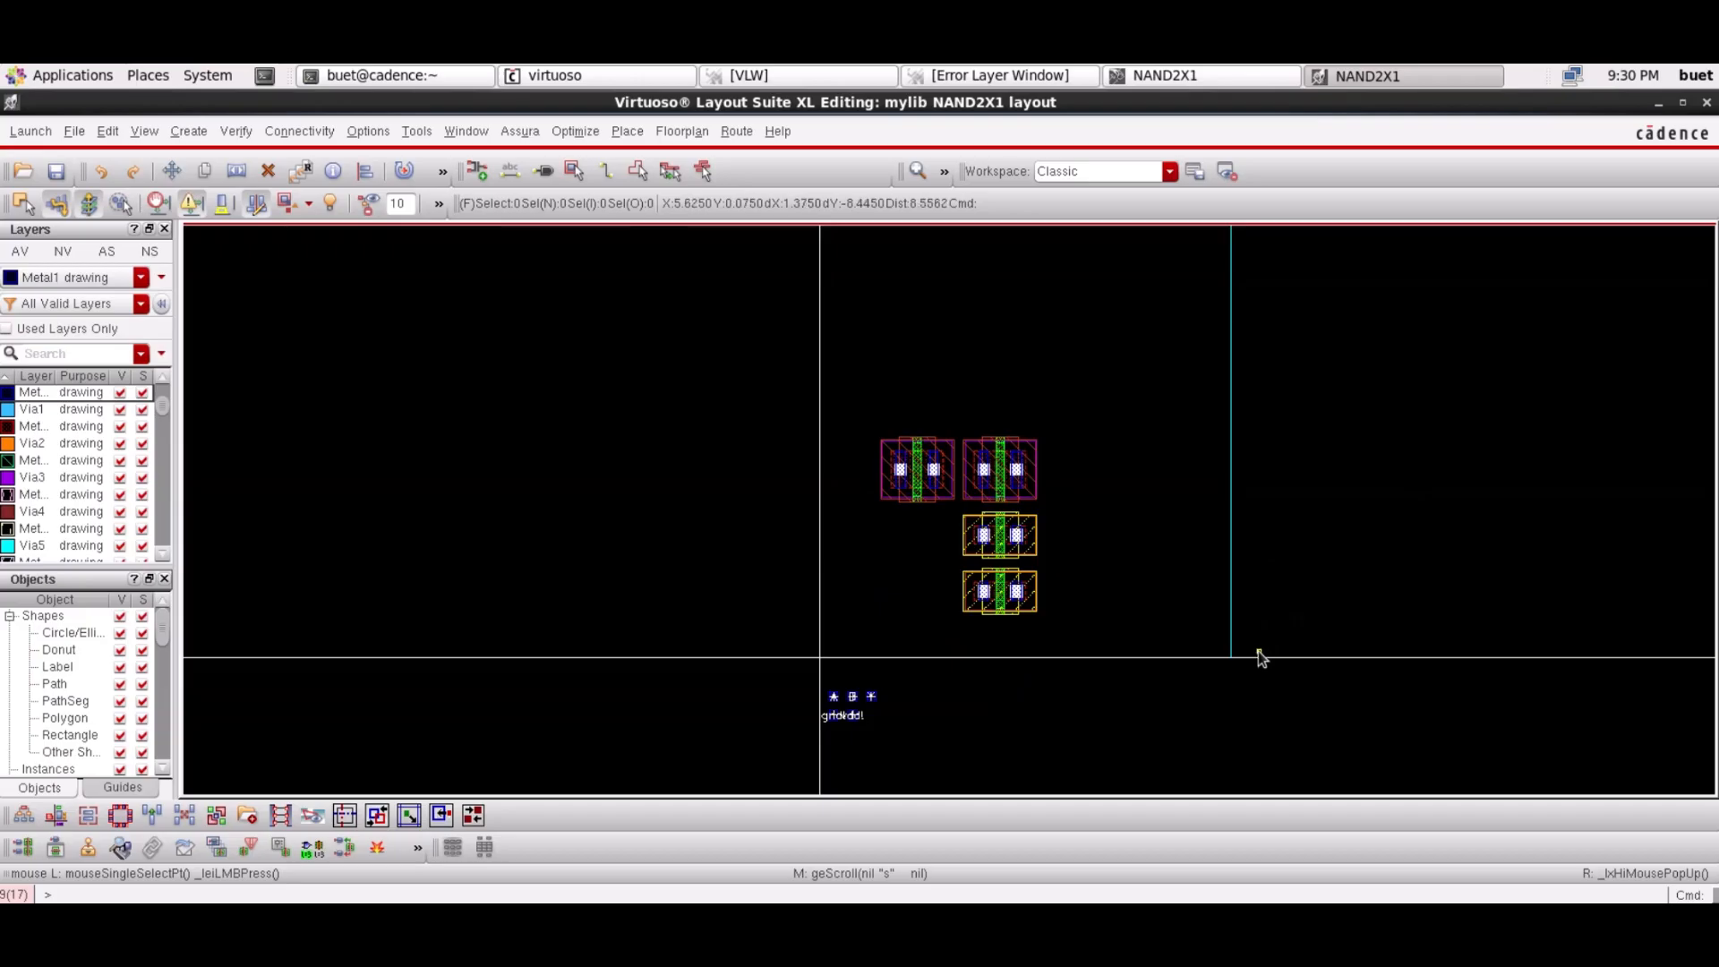
# Measure the cell height with a ruler from the bottom-right corner up to 5.235
pyautogui.press('k')
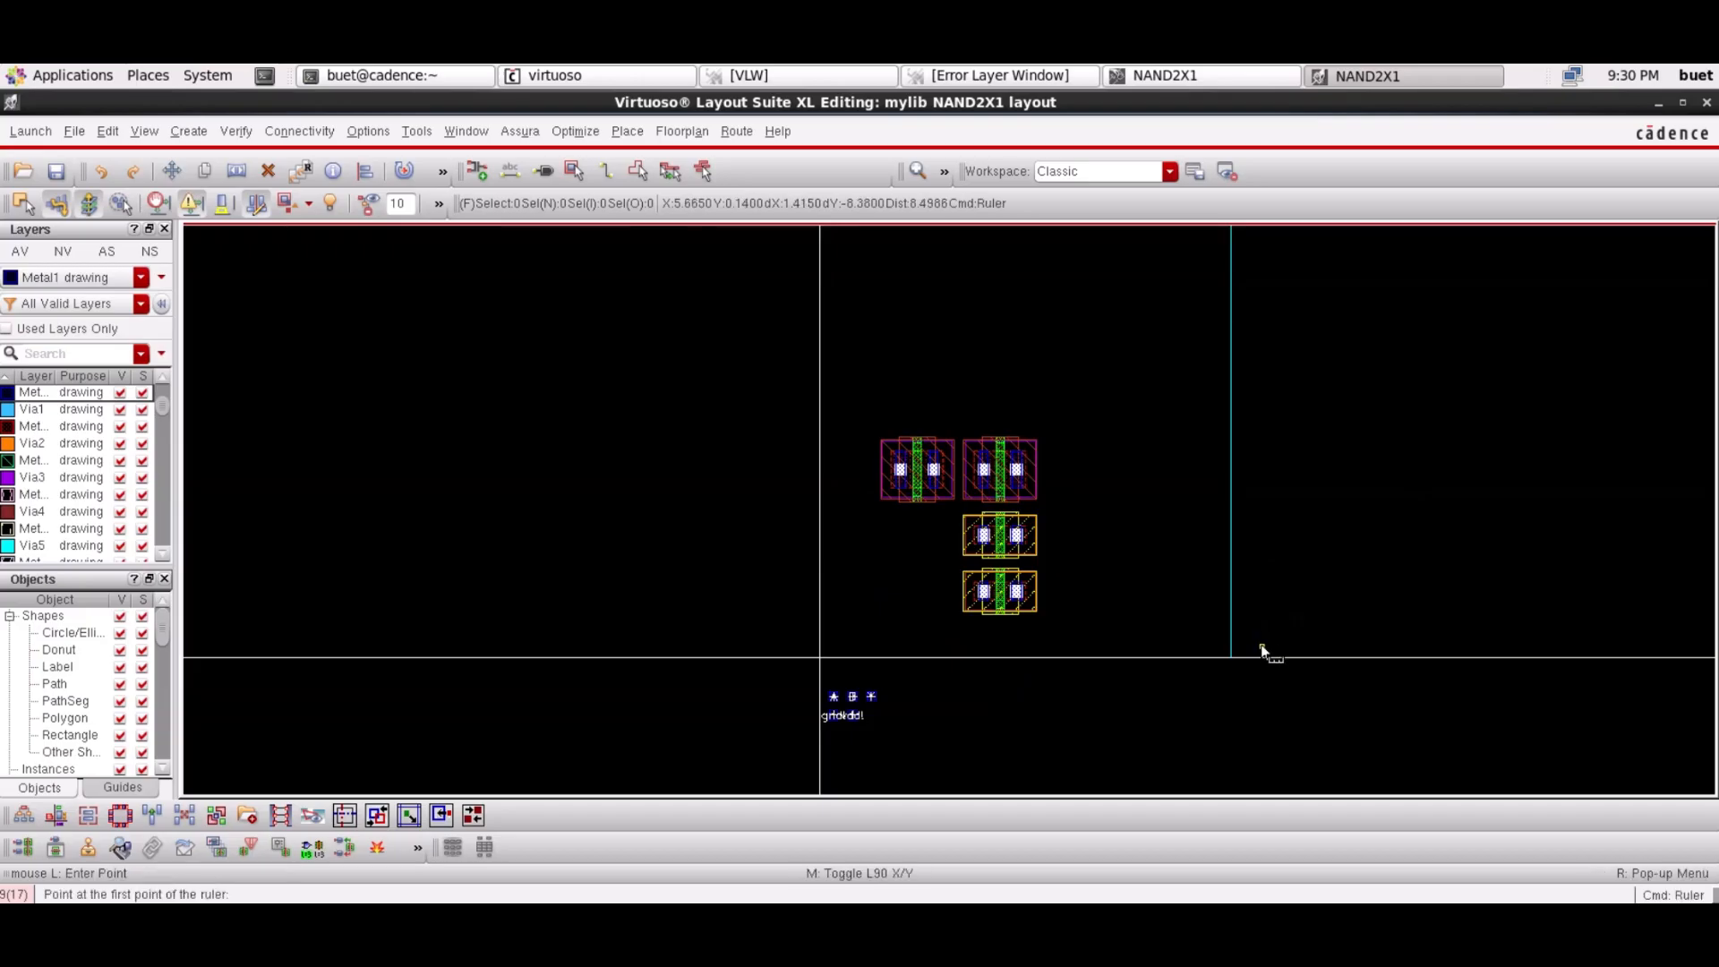
pyautogui.click(1262, 648)
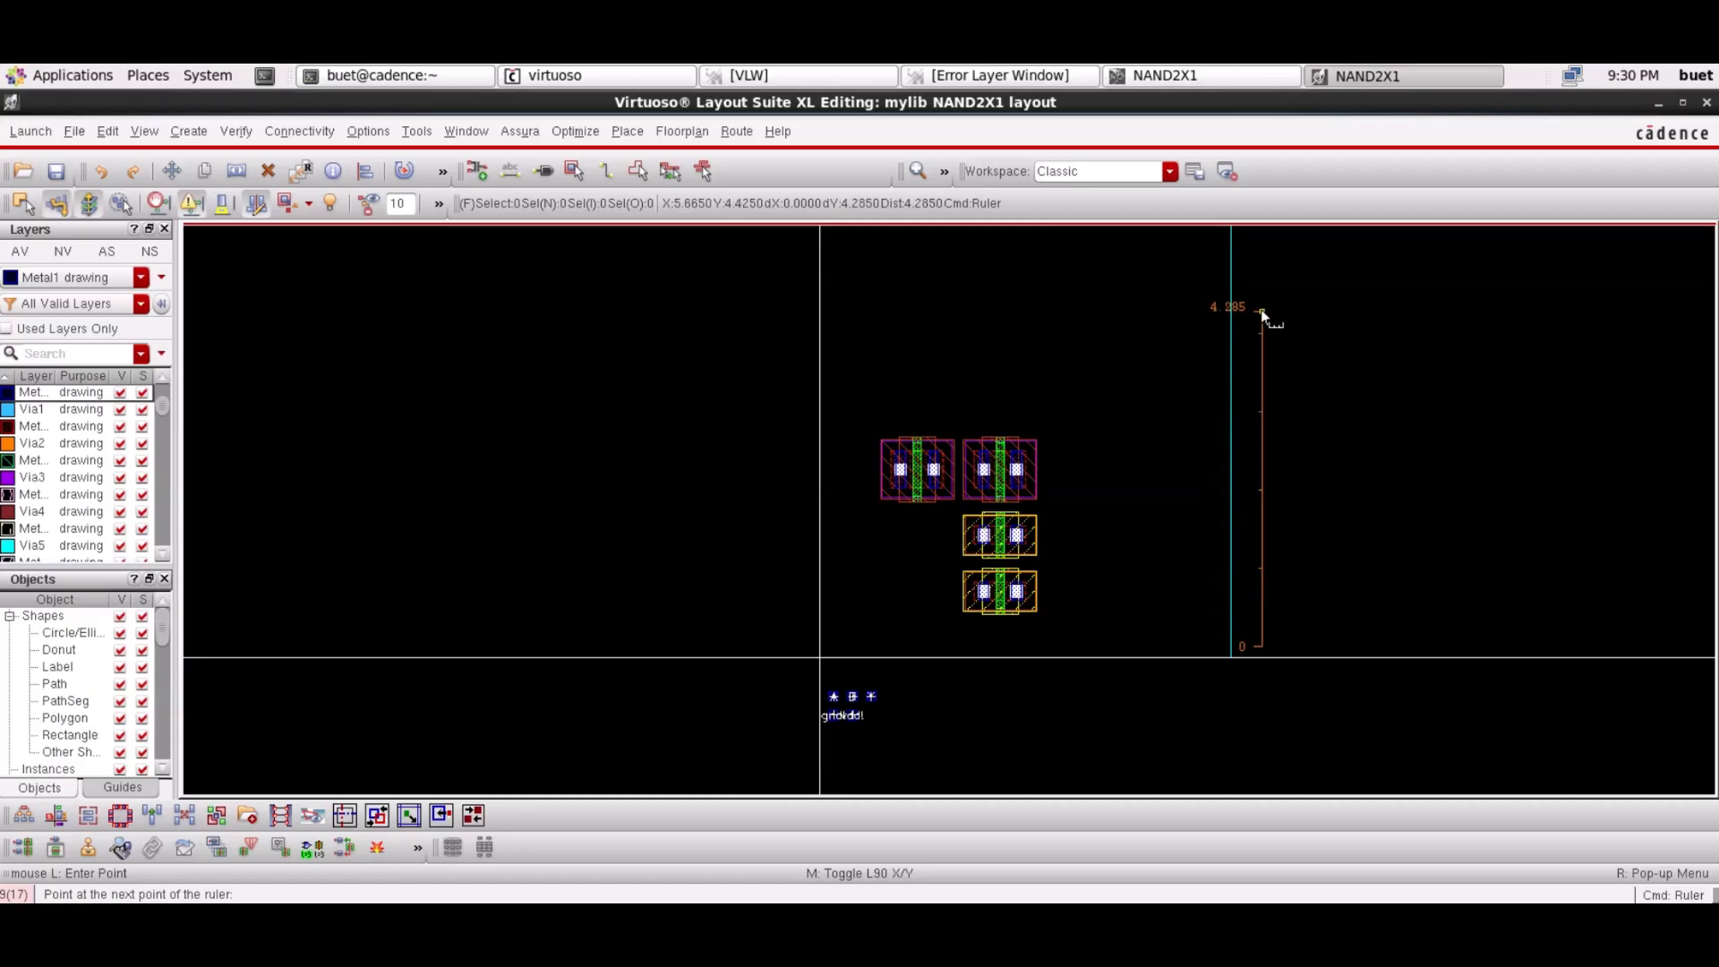
pyautogui.scroll(1, 1261, 314)
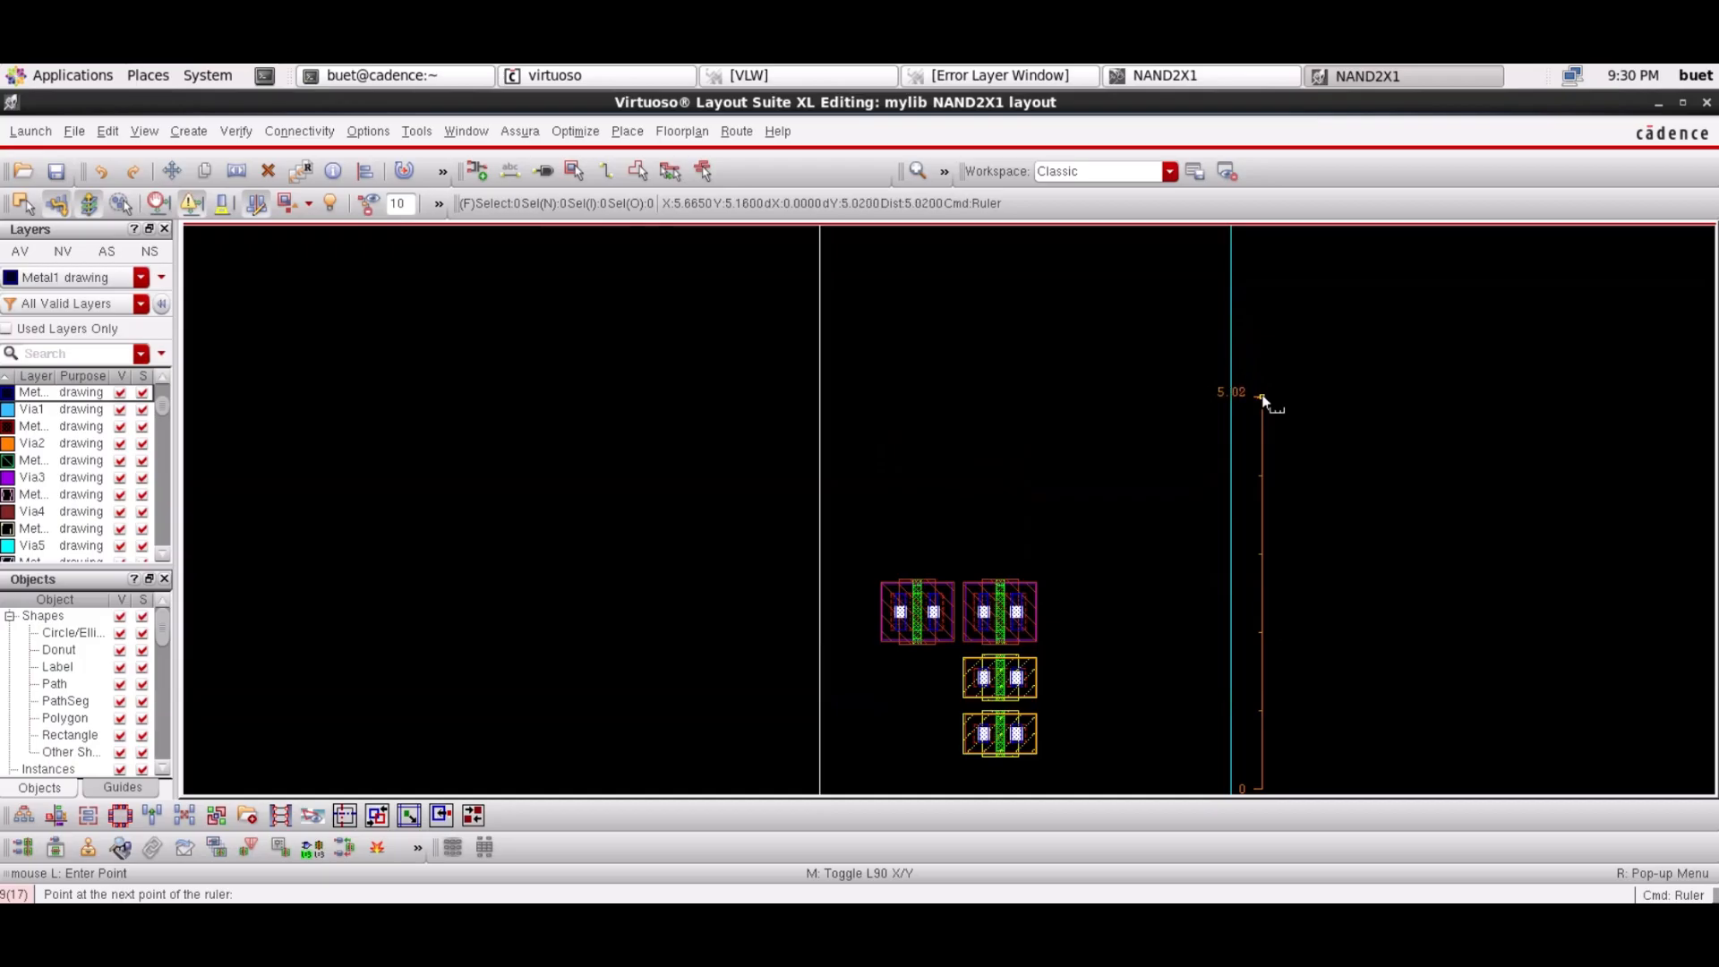
pyautogui.click(916, 171)
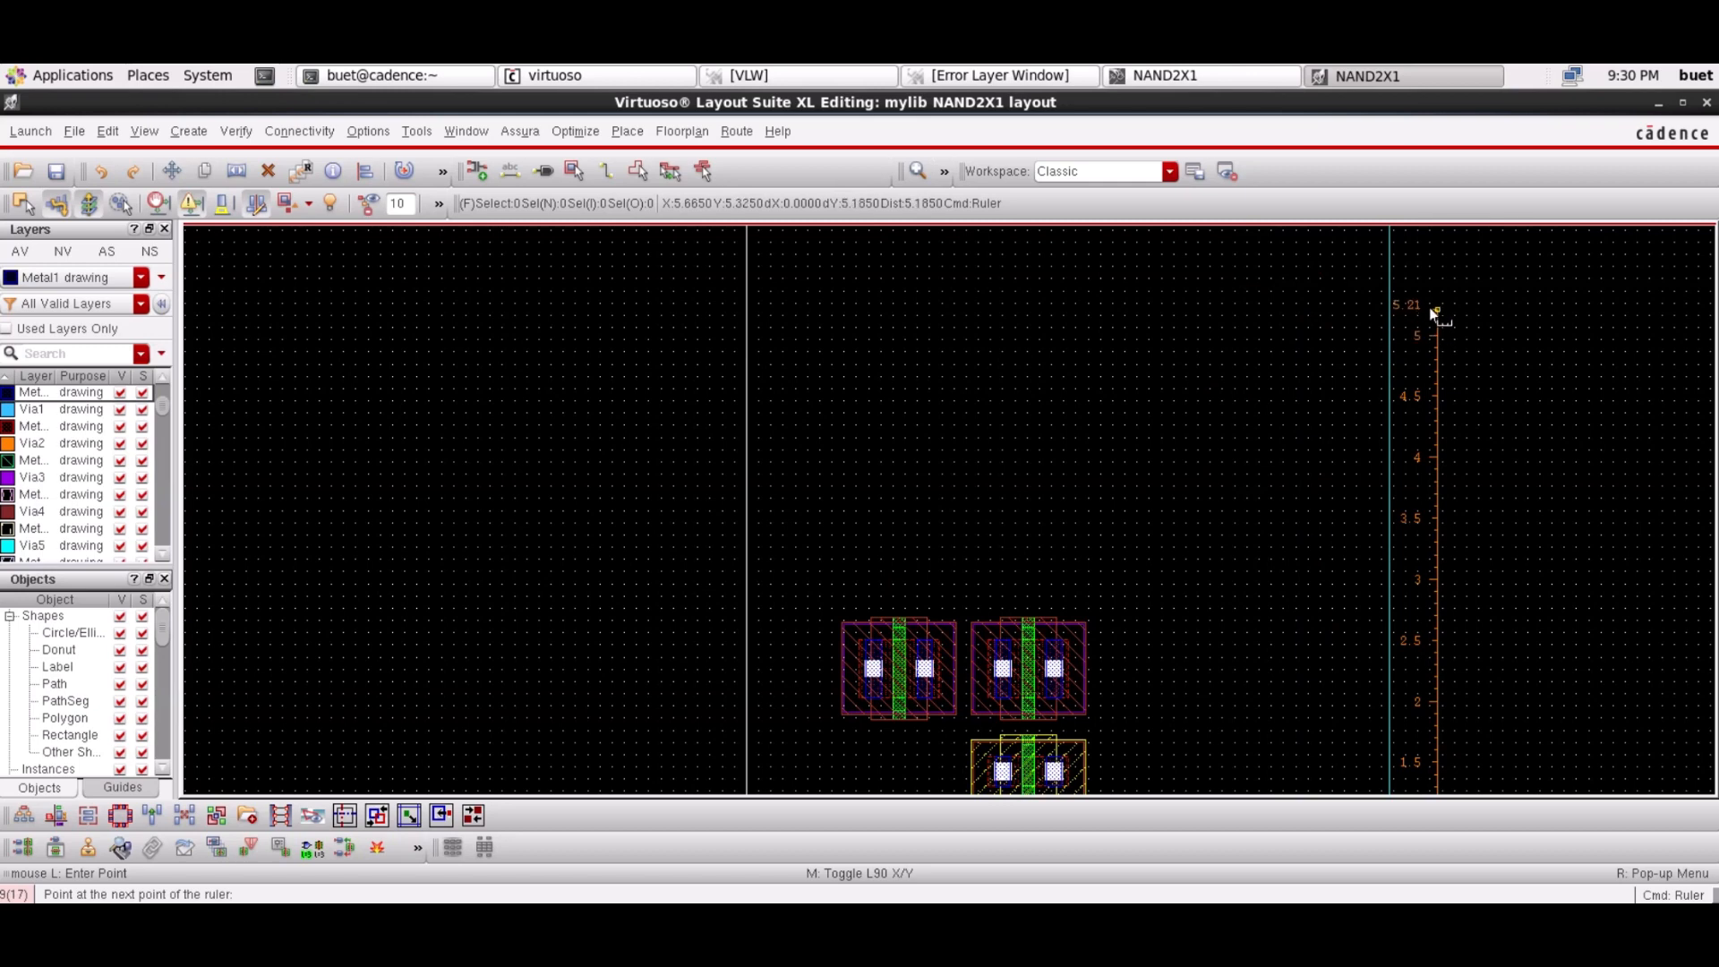
pyautogui.click(1435, 310)
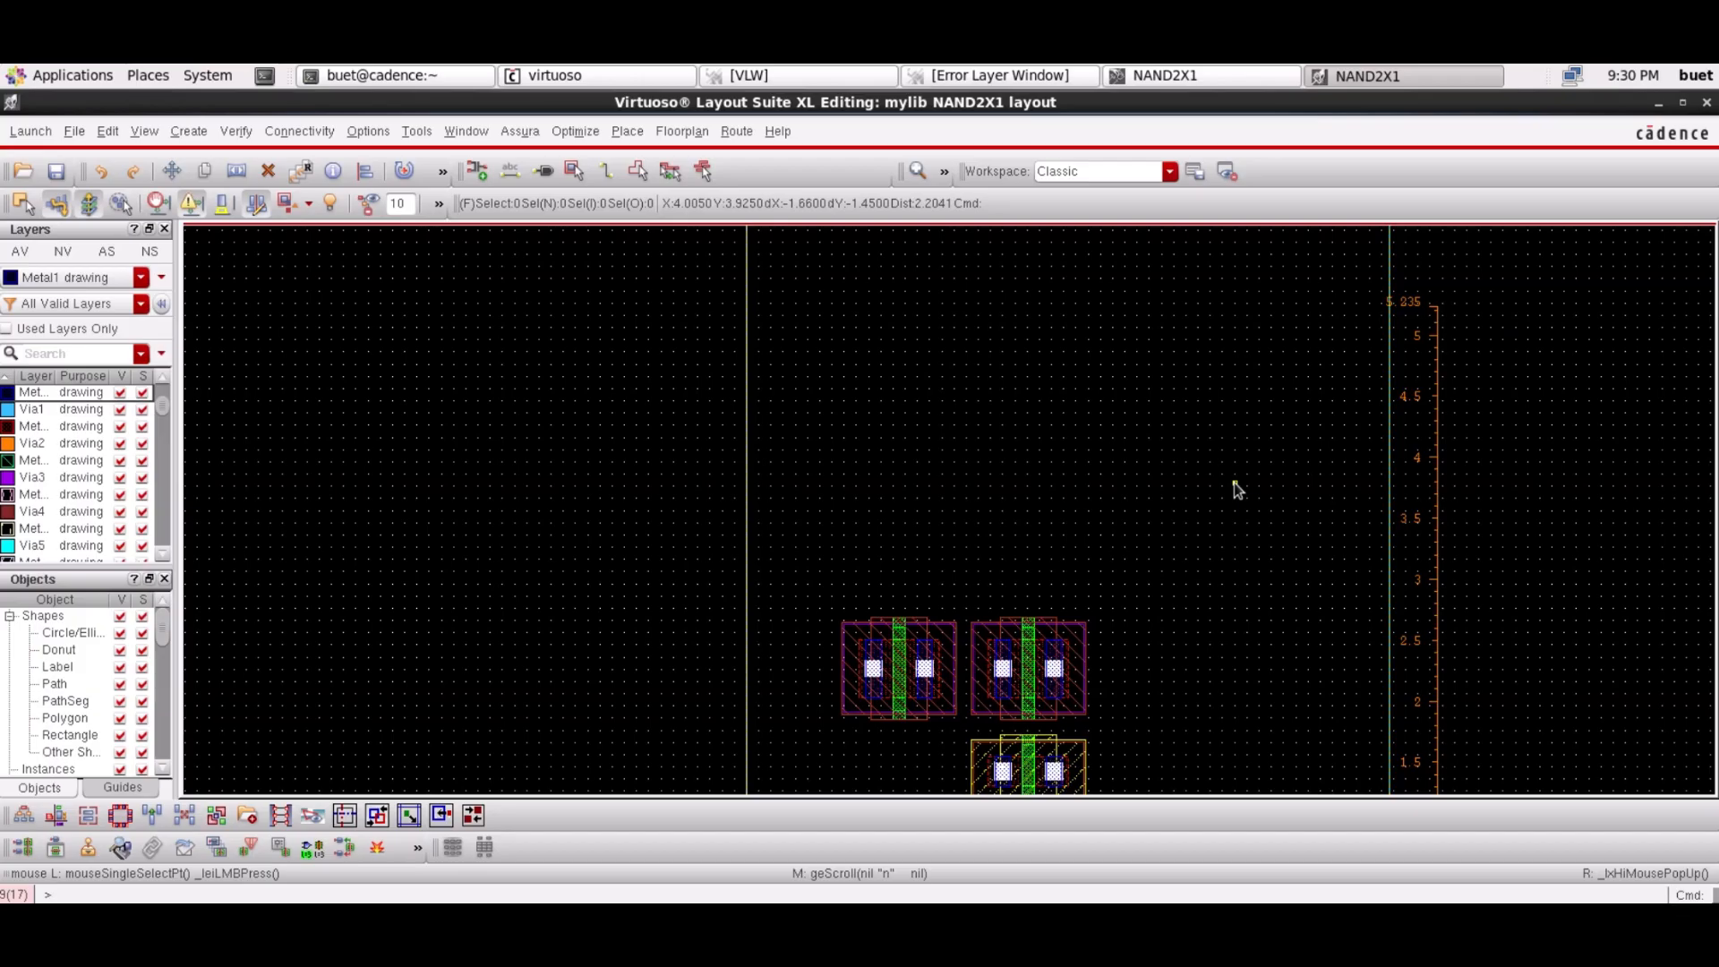
pyautogui.scroll(-1, 1237, 489)
pyautogui.scroll(-2, 1236, 486)
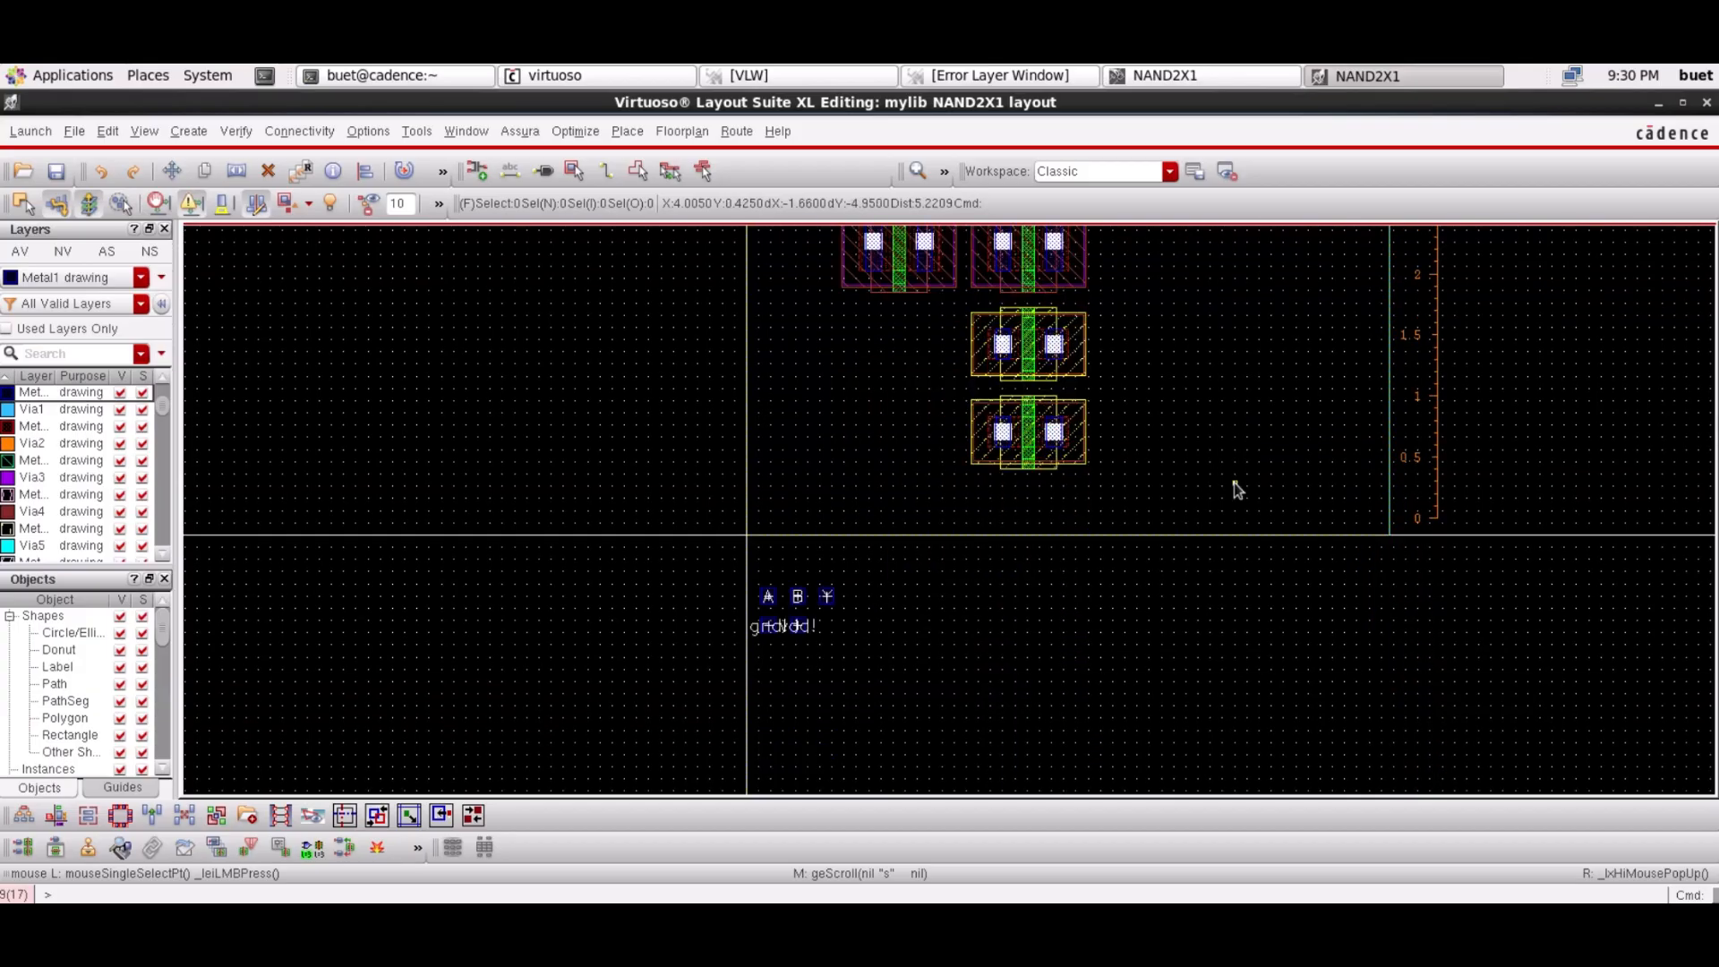
pyautogui.scroll(1, 1237, 489)
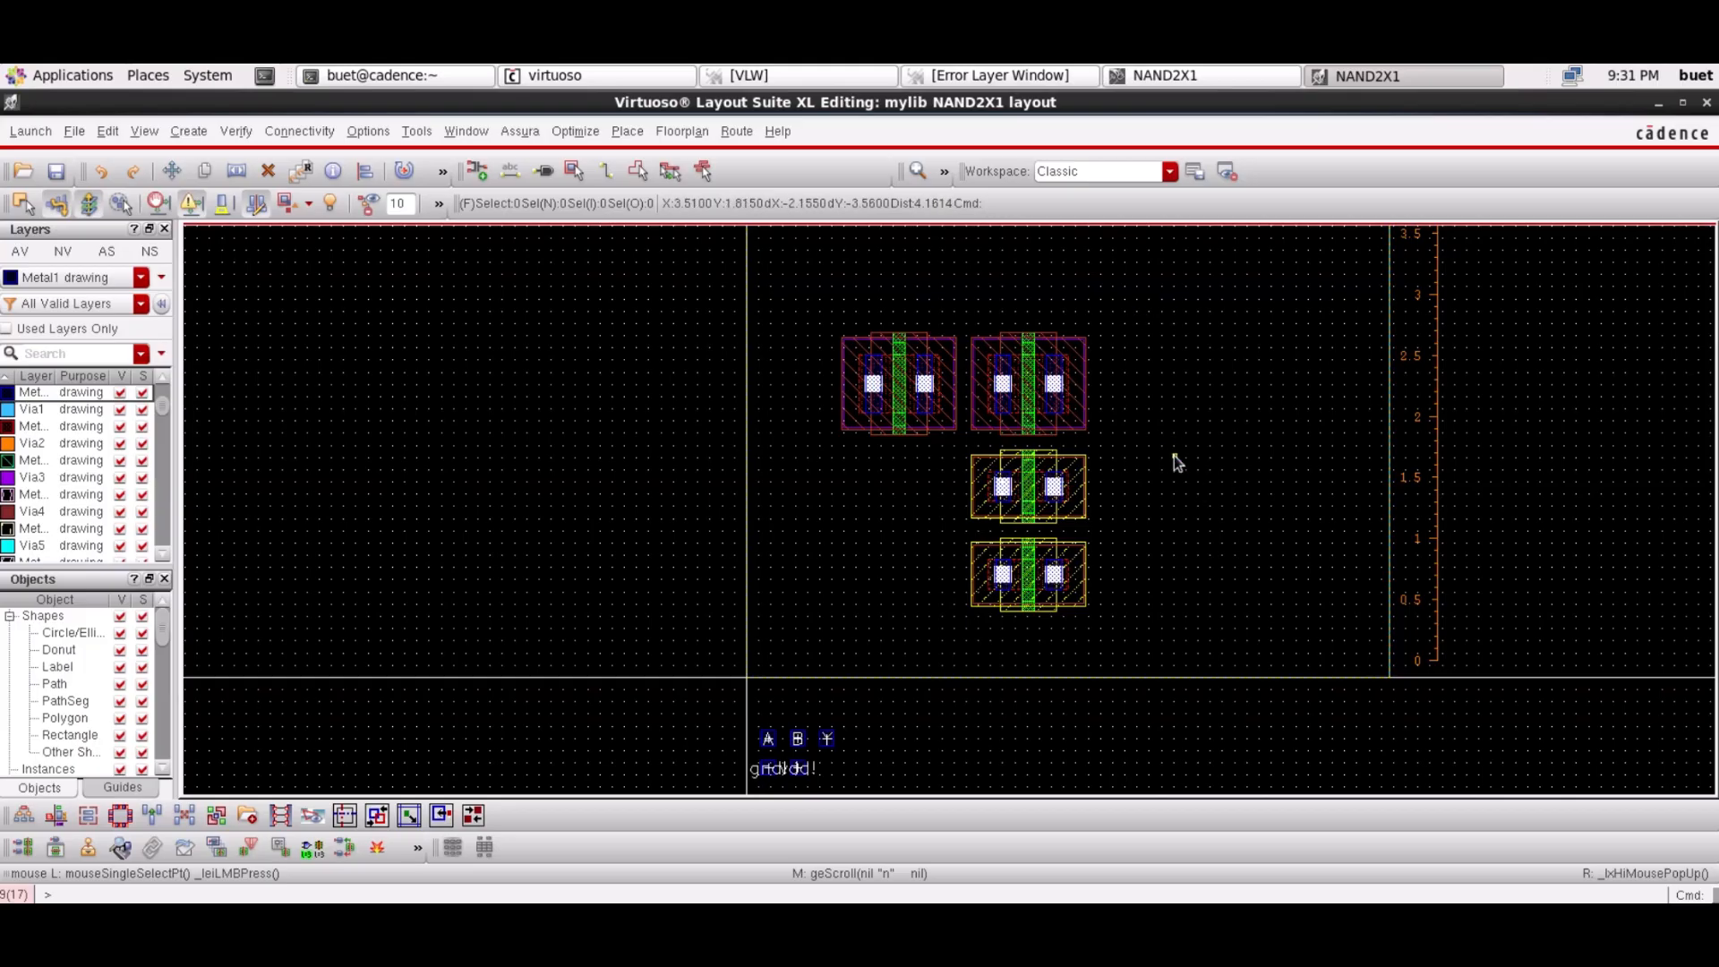
# Drag the vdd! pin up from below the boundary toward the cell top
pyautogui.click(804, 768)
pyautogui.moveTo(804, 768); pyautogui.dragTo(815, 260)
pyautogui.scroll(1, 815, 260)
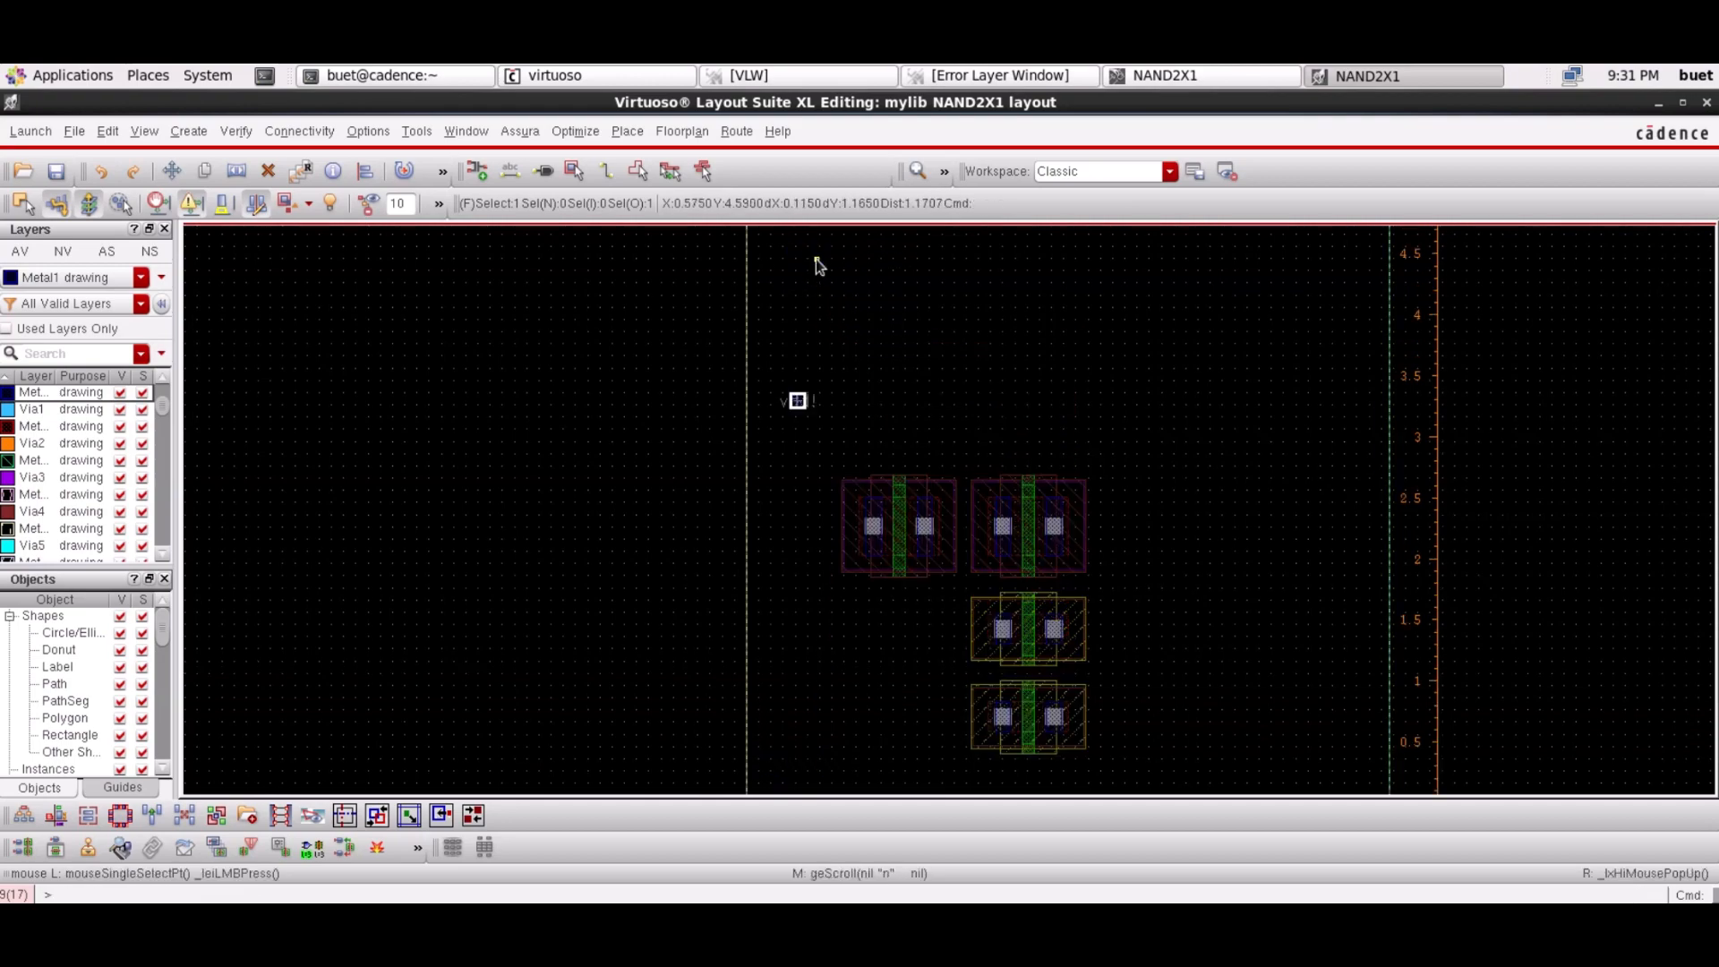
pyautogui.moveTo(796, 400); pyautogui.dragTo(1024, 243)
pyautogui.hotkey('shift', 'k')
pyautogui.click(799, 400)
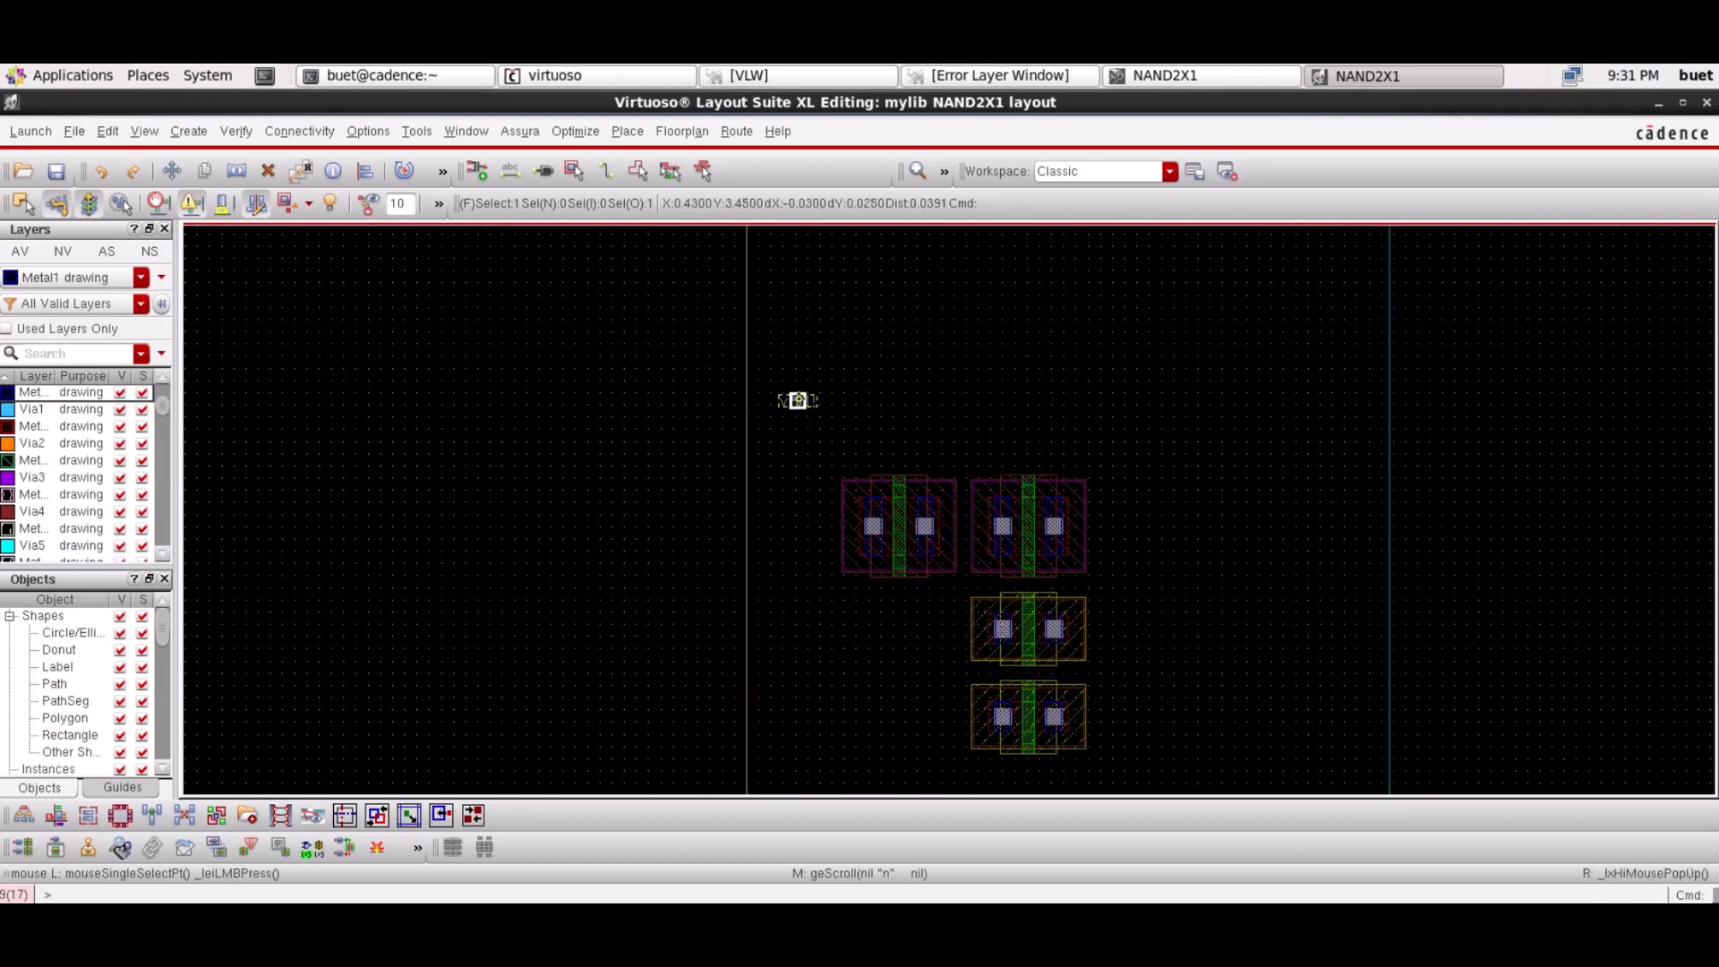
pyautogui.moveTo(799, 401); pyautogui.dragTo(999, 290)
pyautogui.scroll(1, 999, 290)
pyautogui.moveTo(995, 545); pyautogui.dragTo(1010, 303)
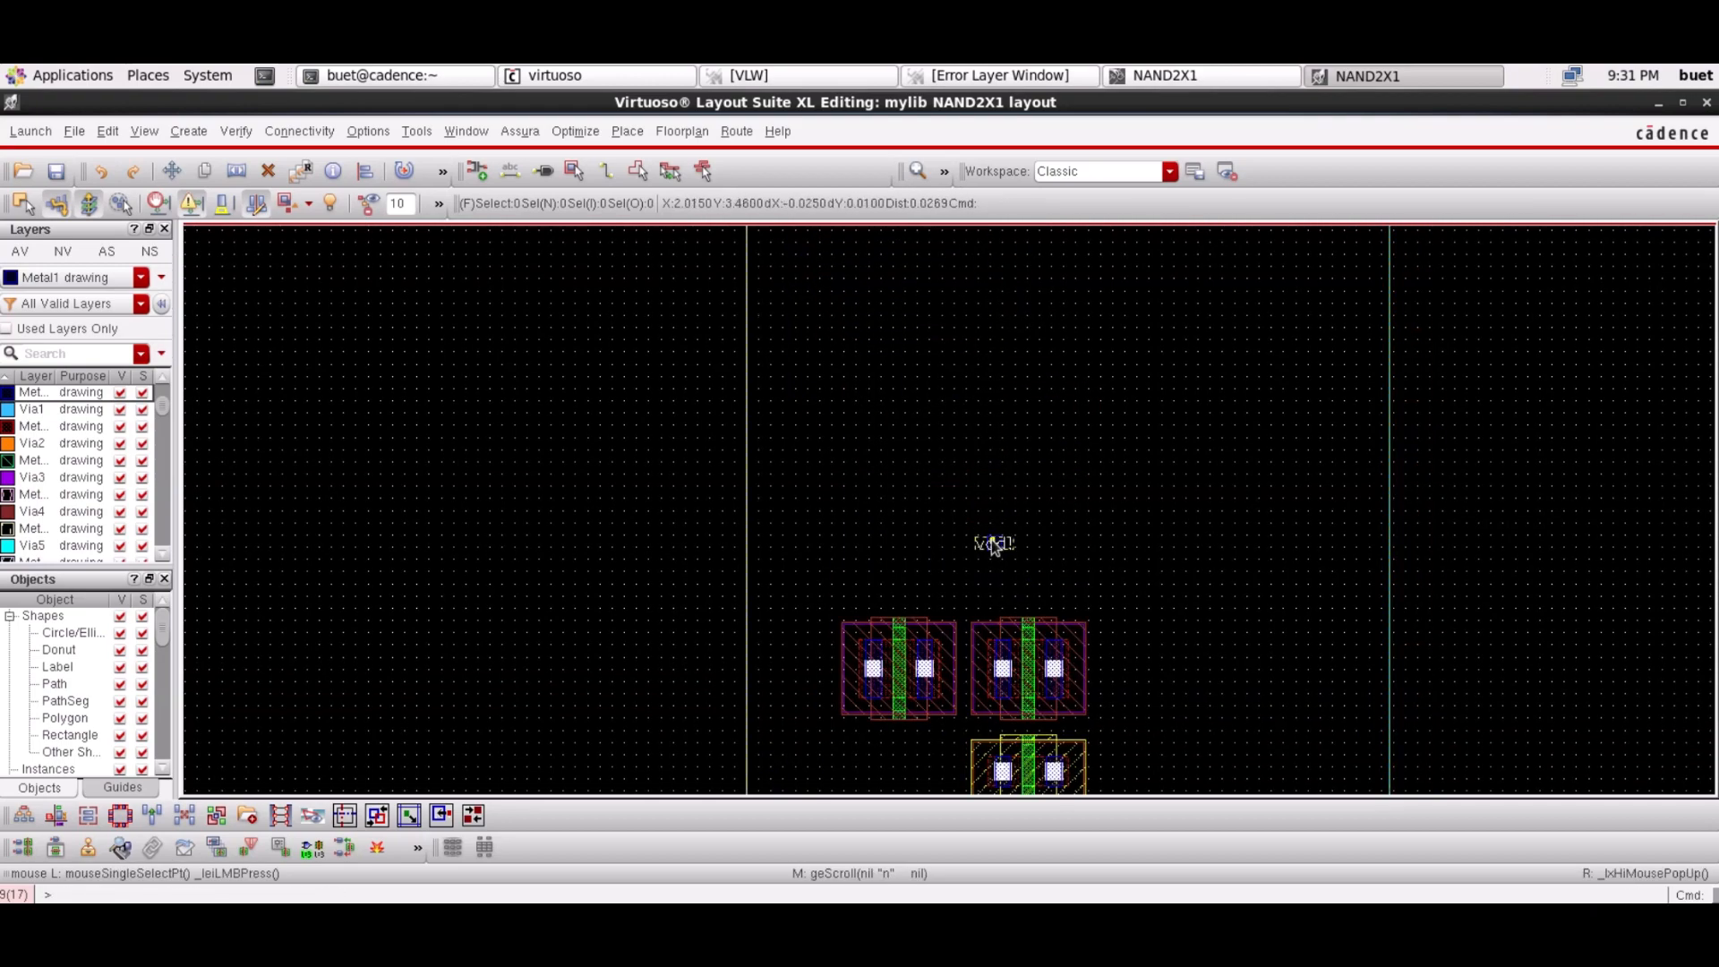
# Place the vdd! pin at the top of the cell with its label beside it
pyautogui.click(992, 542)
pyautogui.moveTo(992, 541); pyautogui.dragTo(996, 339)
pyautogui.click(995, 544)
pyautogui.press('Up')
pyautogui.click(996, 278)
pyautogui.moveTo(995, 280); pyautogui.dragTo(998, 436)
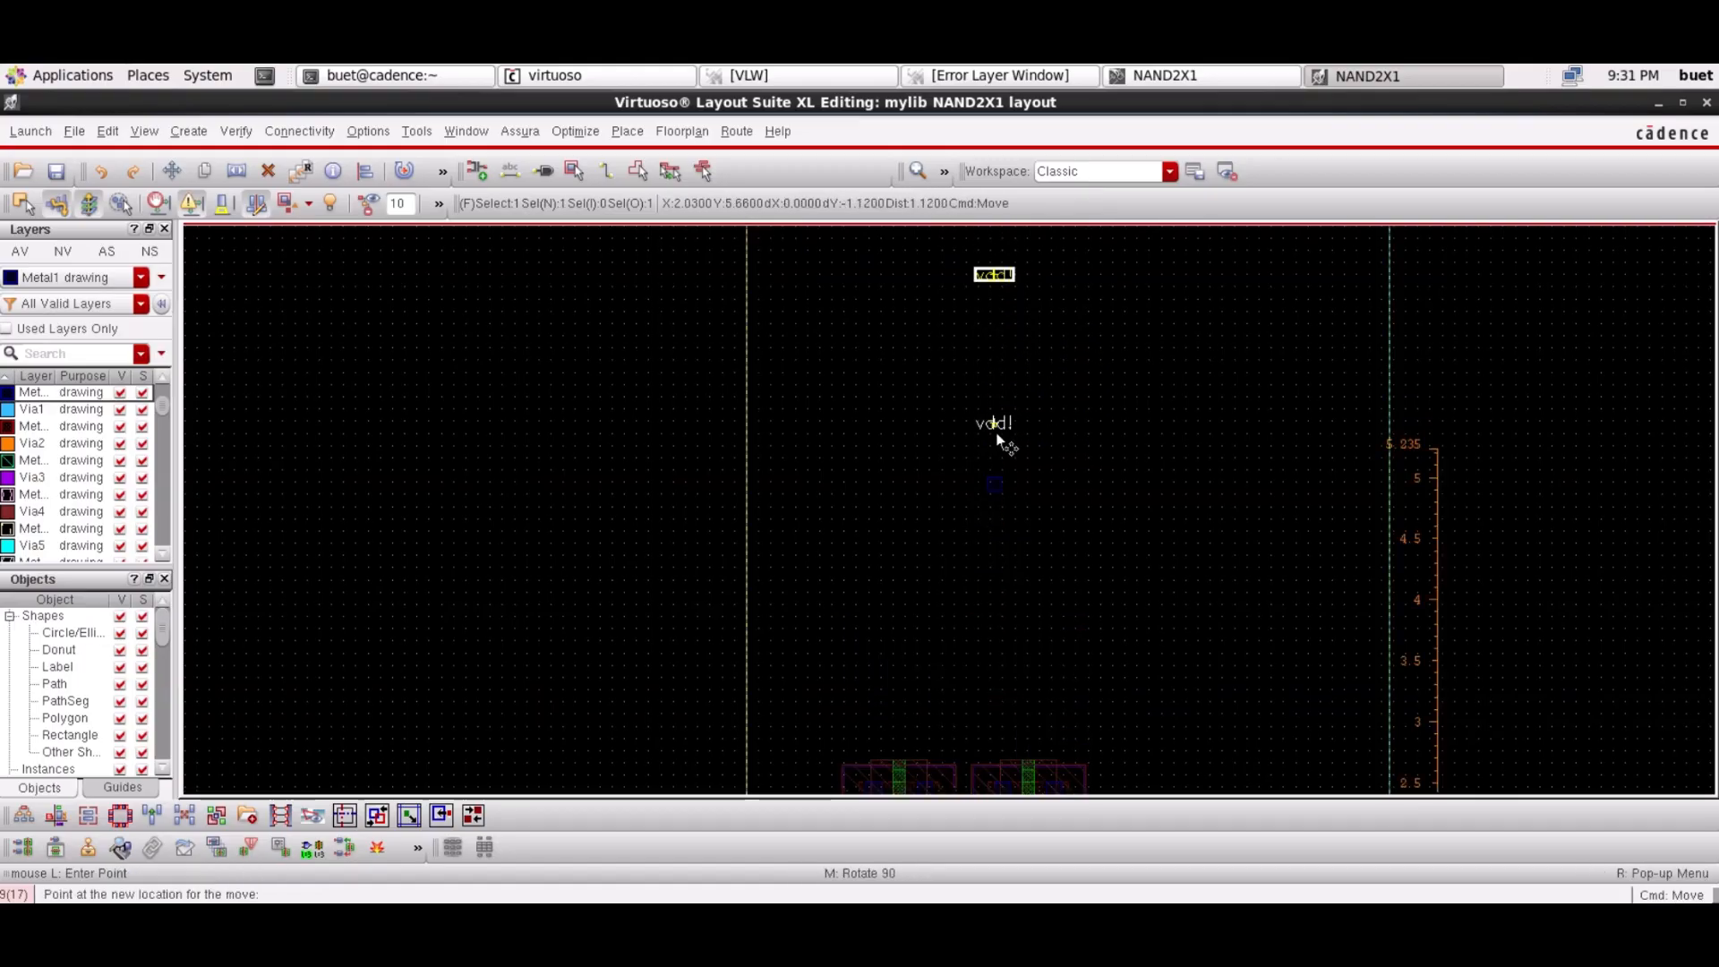
pyautogui.click(997, 487)
# Move the gnd! label right and reposition the gnd! pin at the bottom boundary
pyautogui.scroll(-5, 689, 537)
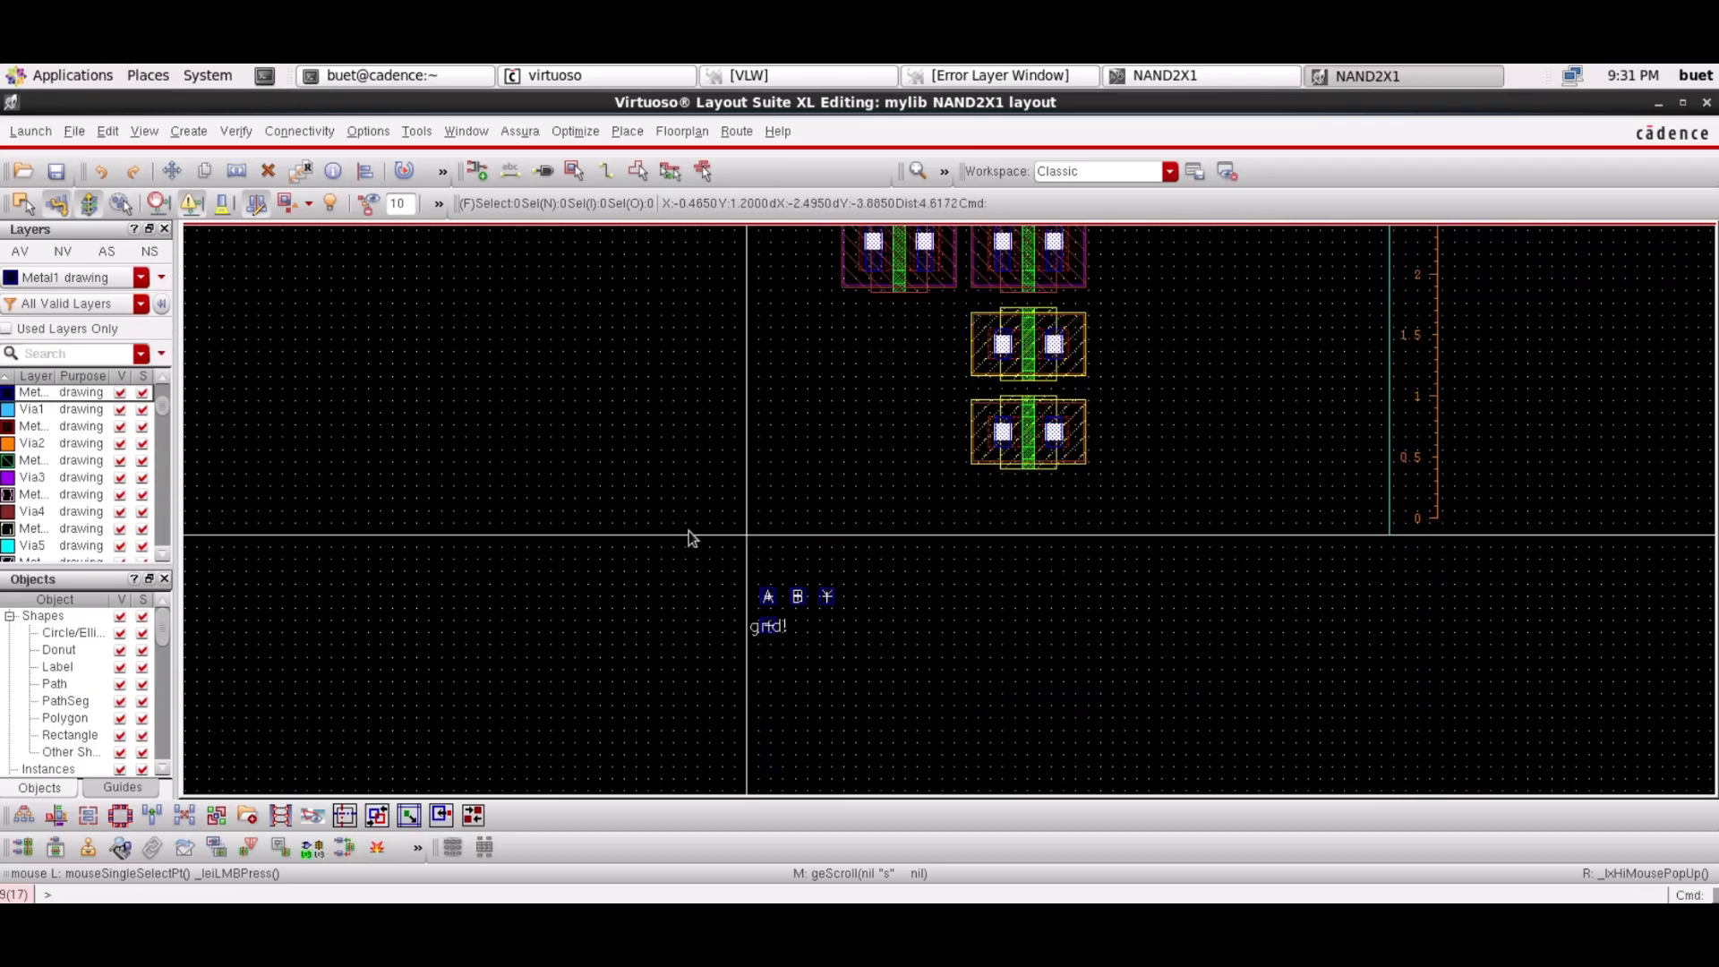
pyautogui.scroll(-3, 690, 537)
pyautogui.click(768, 483)
pyautogui.moveTo(769, 483)
pyautogui.mouseDown()
pyautogui.moveTo(1026, 485)
pyautogui.moveTo(1027, 382)
pyautogui.mouseUp()
pyautogui.click(1036, 553)
pyautogui.hotkey('shift', 'k')
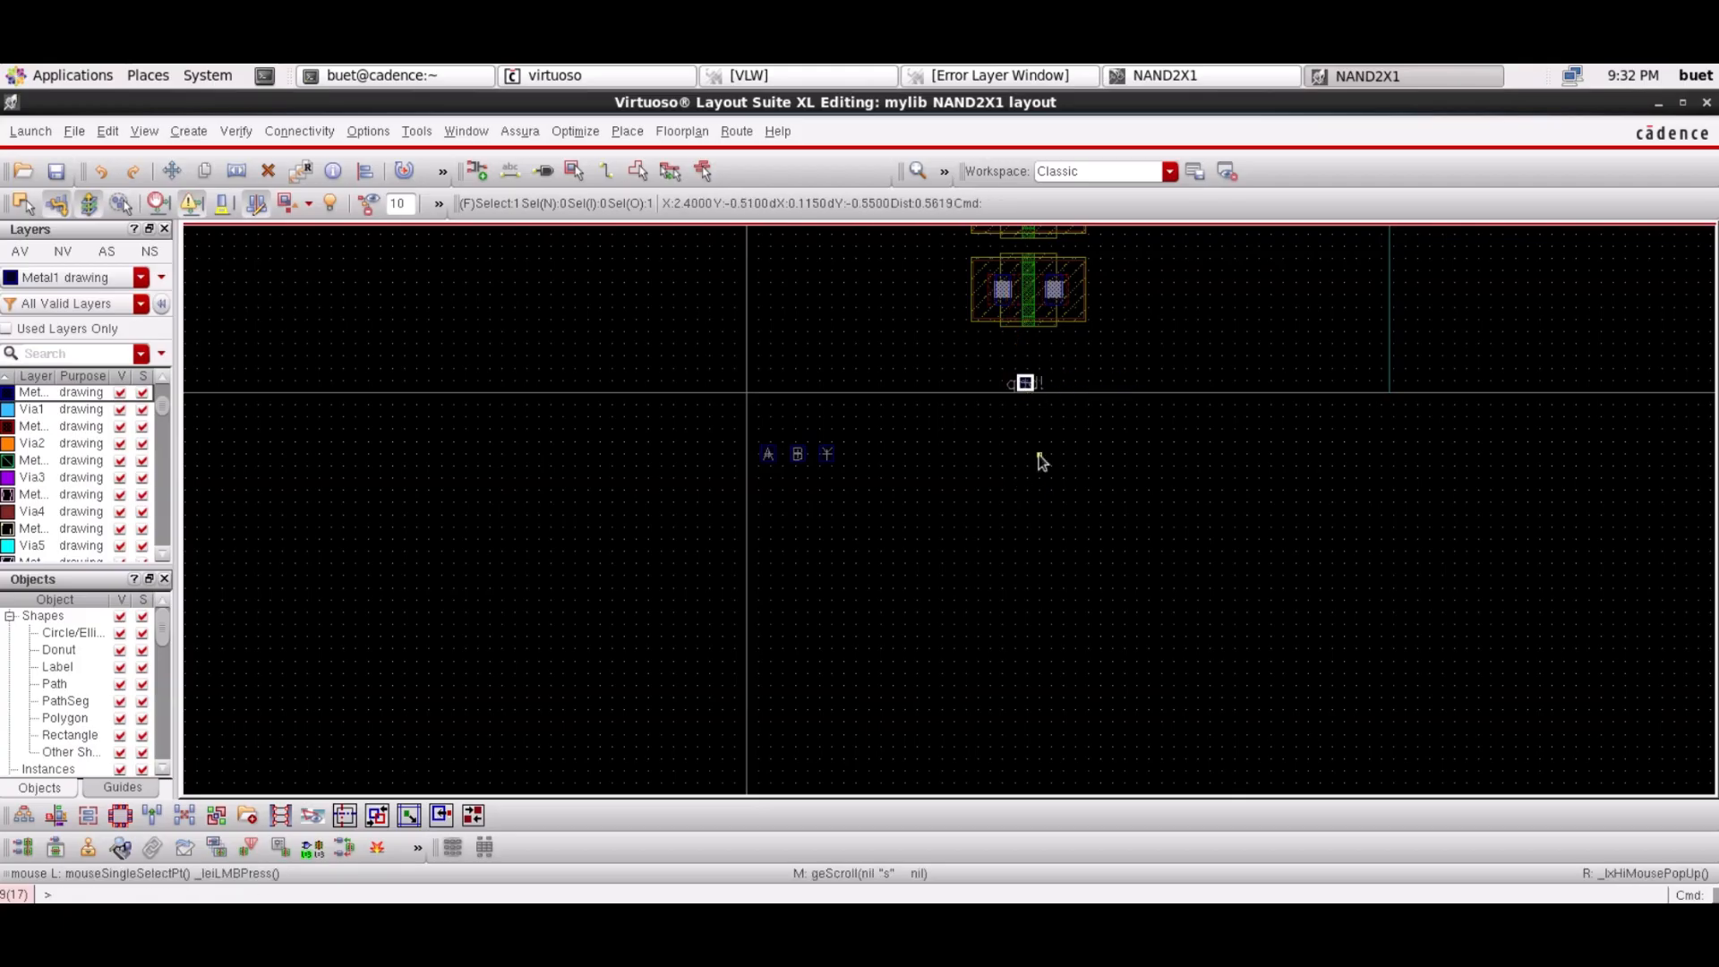
pyautogui.scroll(6, 771, 466)
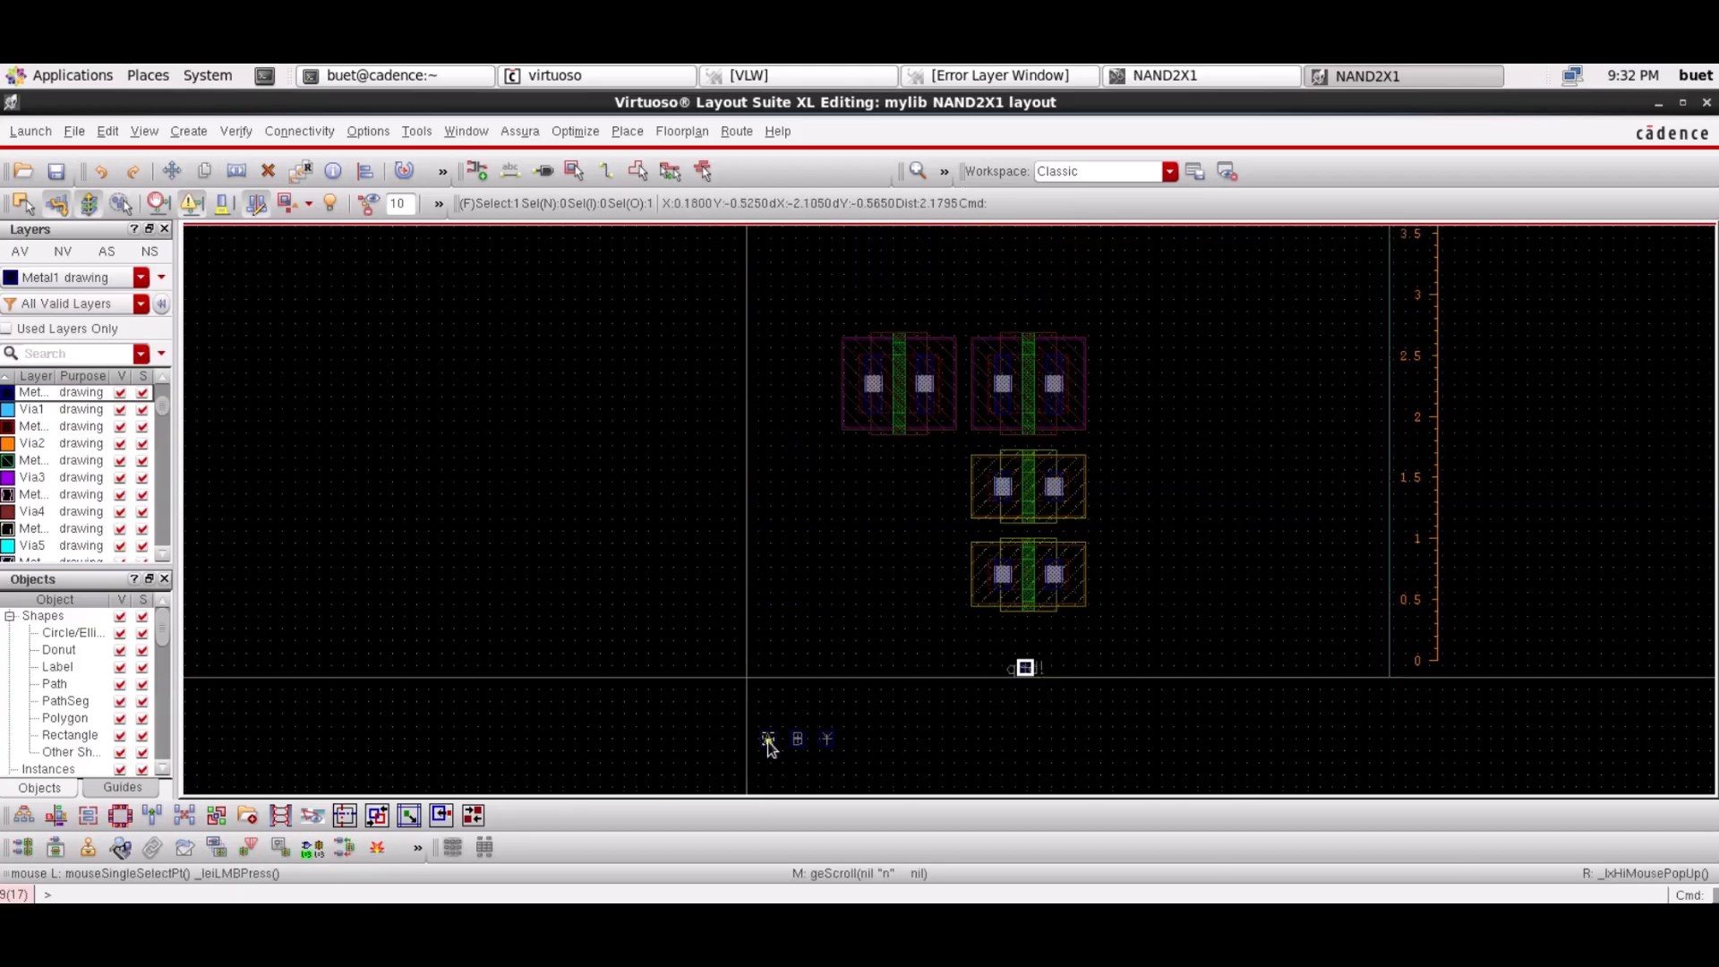
# Move the A and B pins up onto the cell's left side
pyautogui.moveTo(769, 742); pyautogui.dragTo(769, 409)
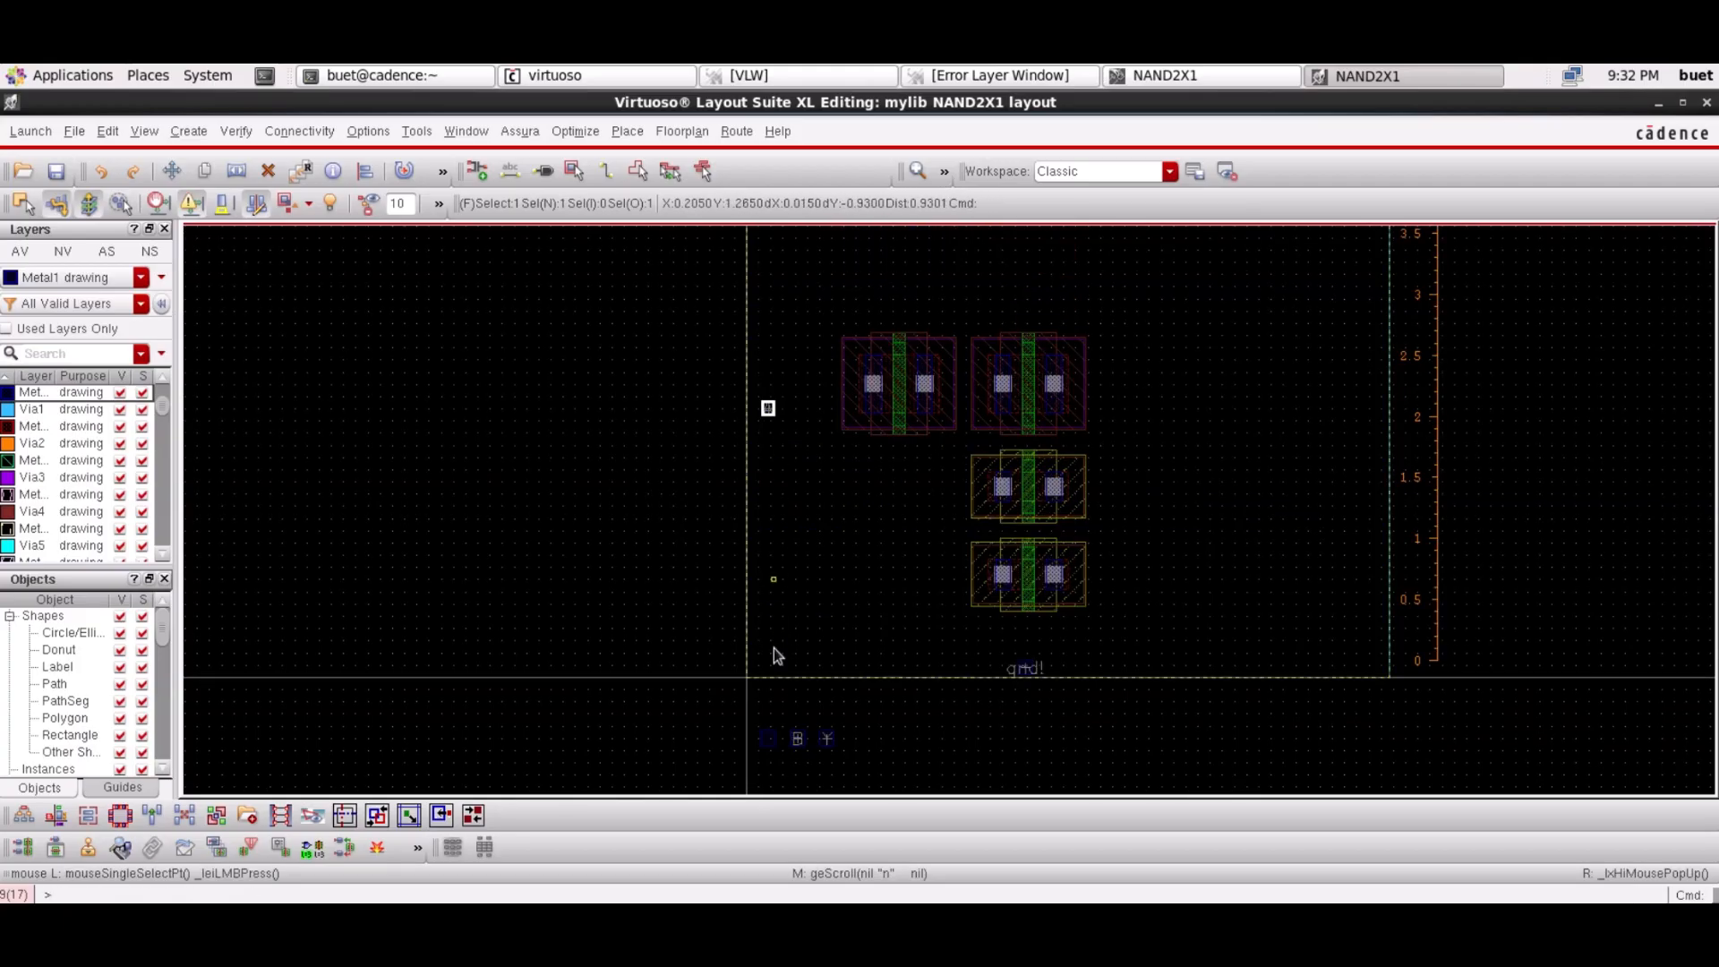
pyautogui.moveTo(769, 740); pyautogui.dragTo(768, 694)
pyautogui.scroll(2, 756, 437)
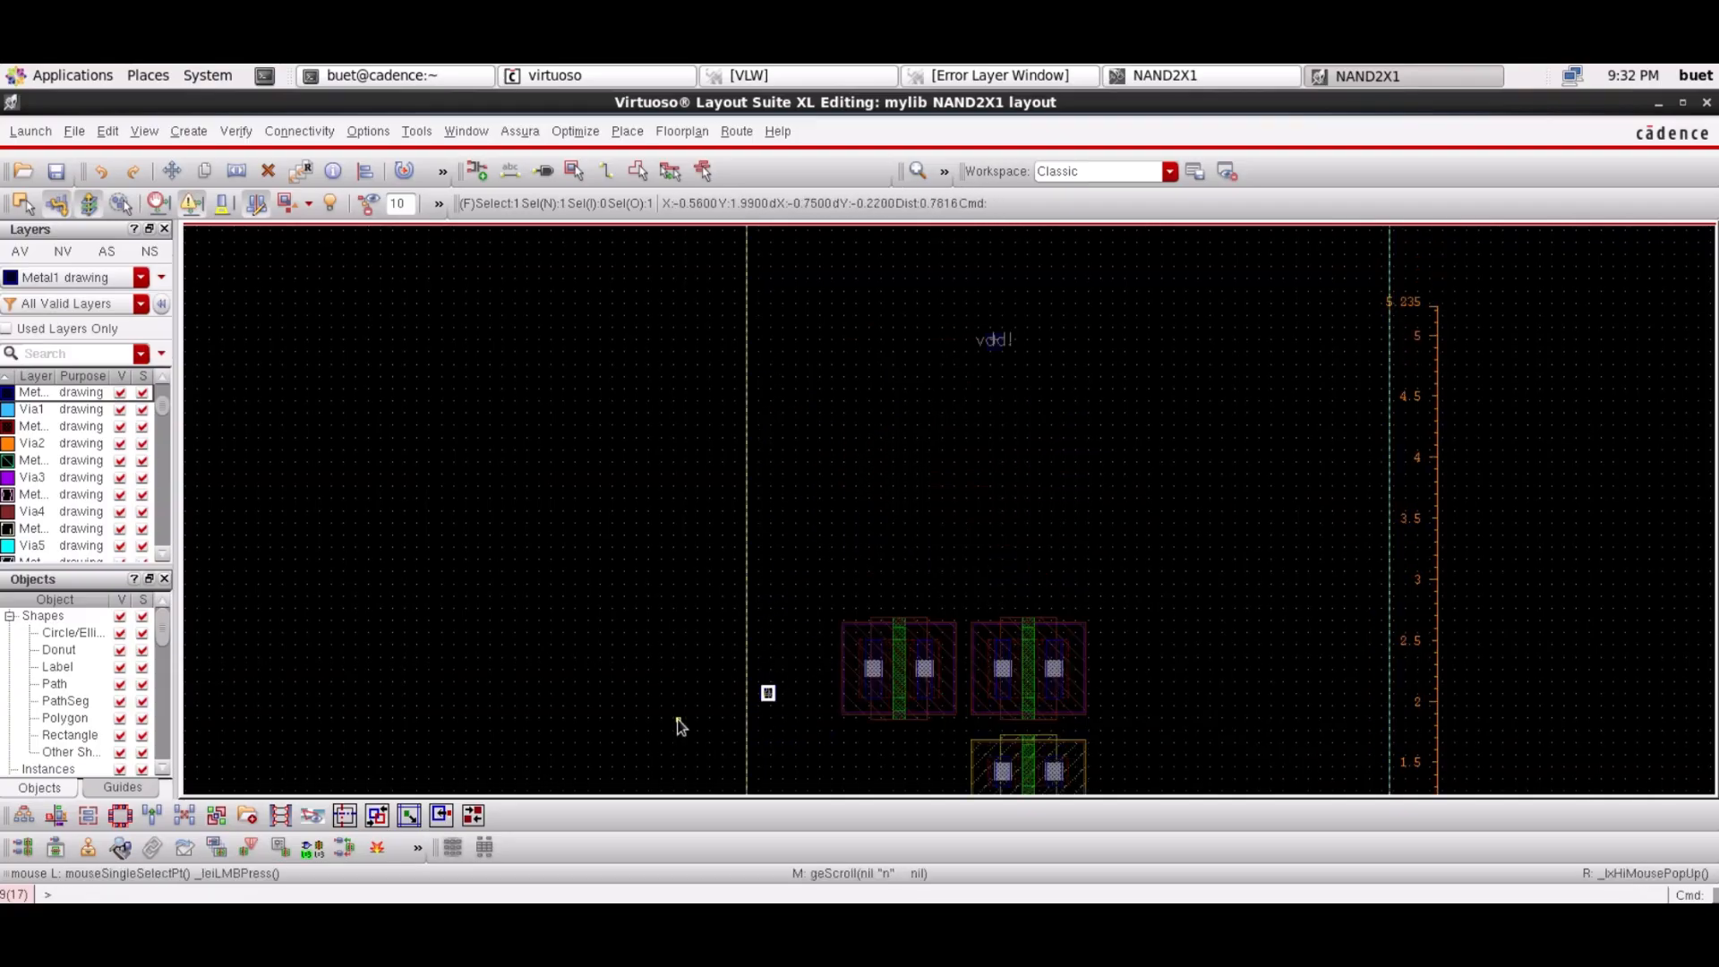
pyautogui.click(676, 718)
pyautogui.scroll(-3, 676, 717)
pyautogui.moveTo(782, 573); pyautogui.dragTo(764, 336)
# Place the Y pin near the cell's right edge
pyautogui.click(831, 600)
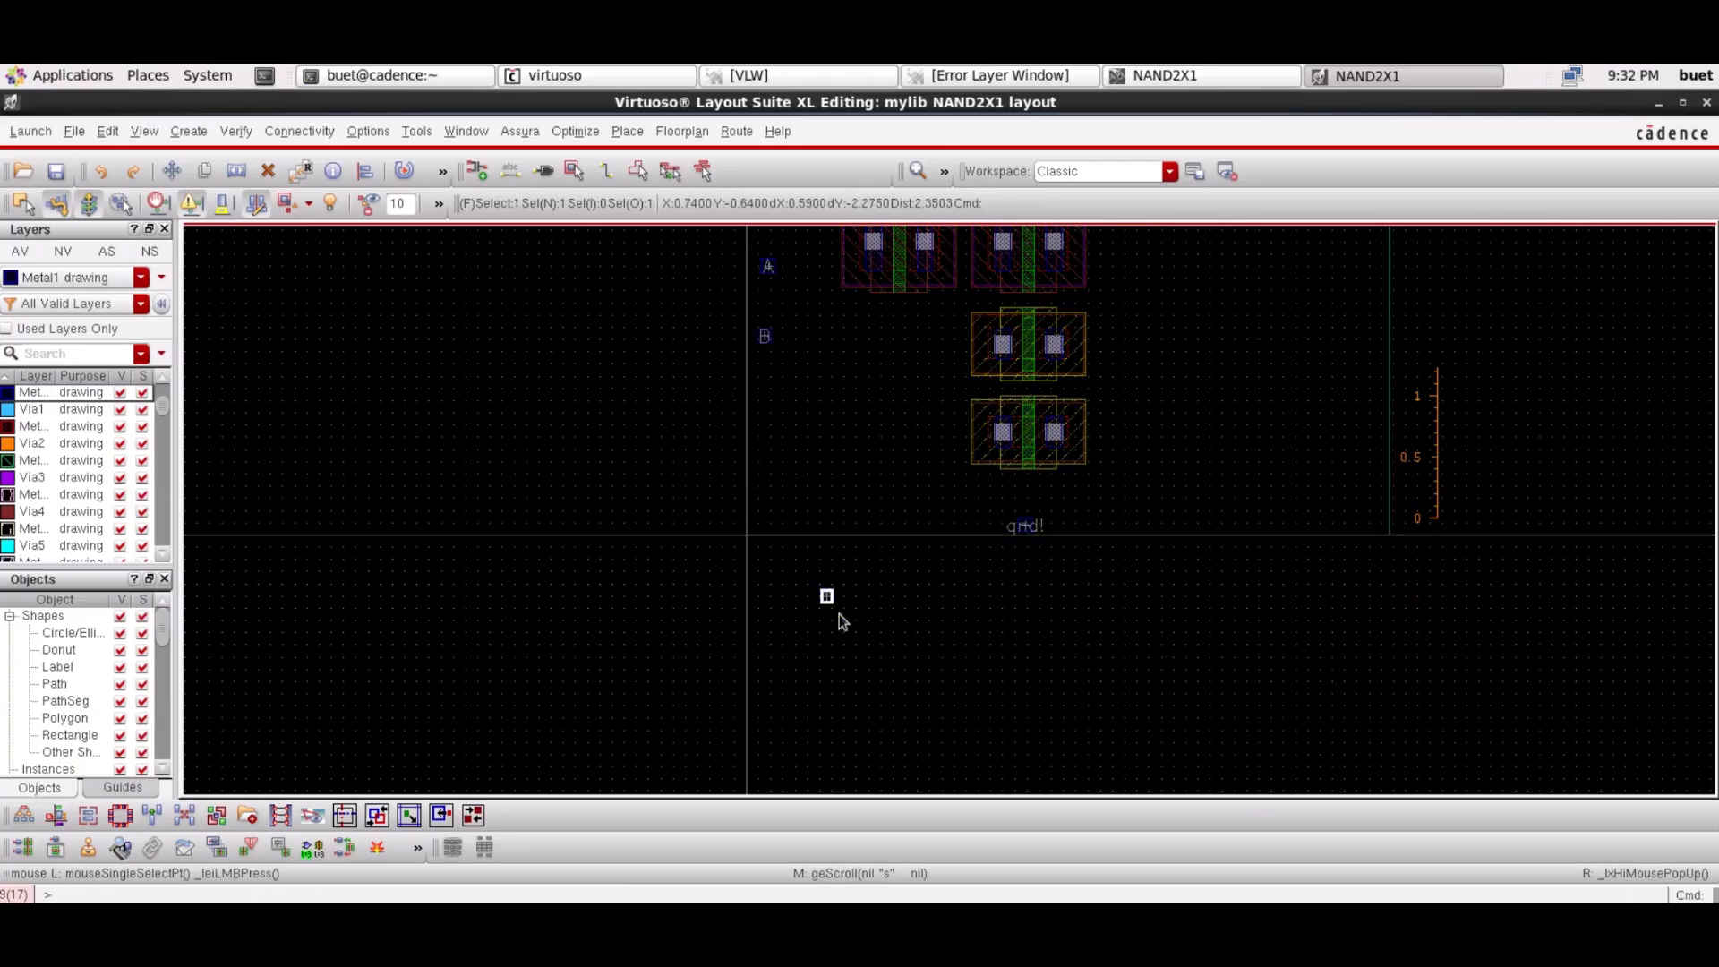
pyautogui.moveTo(857, 578); pyautogui.dragTo(1298, 272)
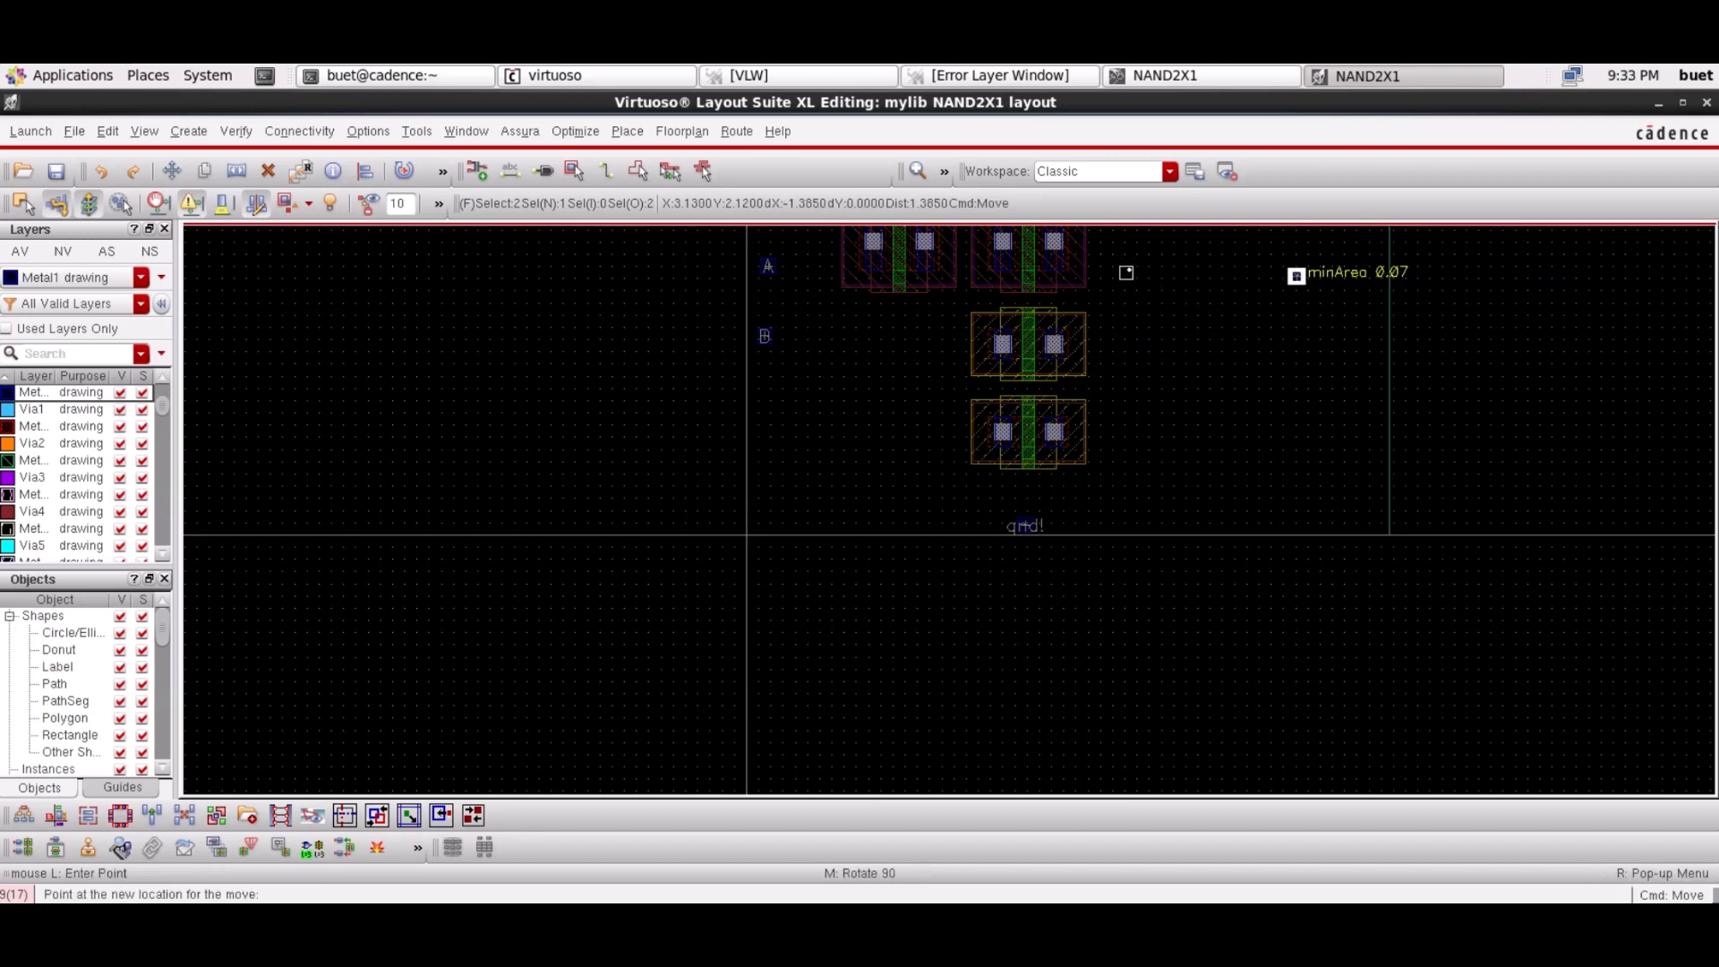
pyautogui.click(1196, 341)
pyautogui.click(1463, 356)
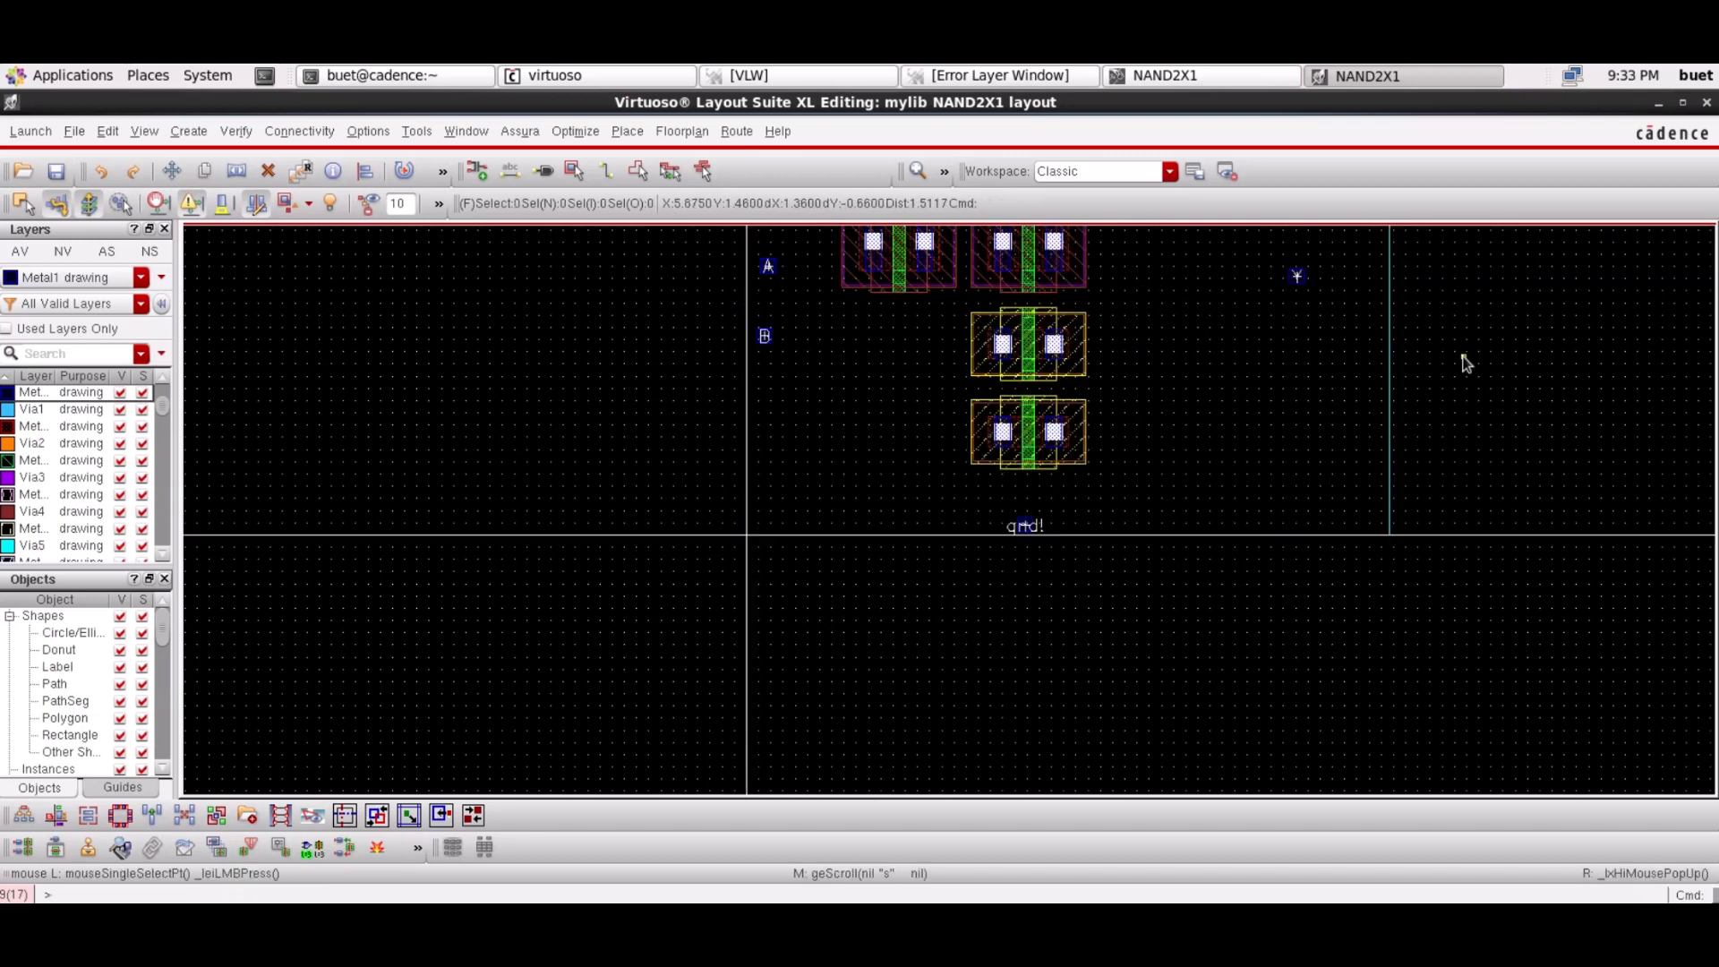
pyautogui.scroll(1, 1465, 363)
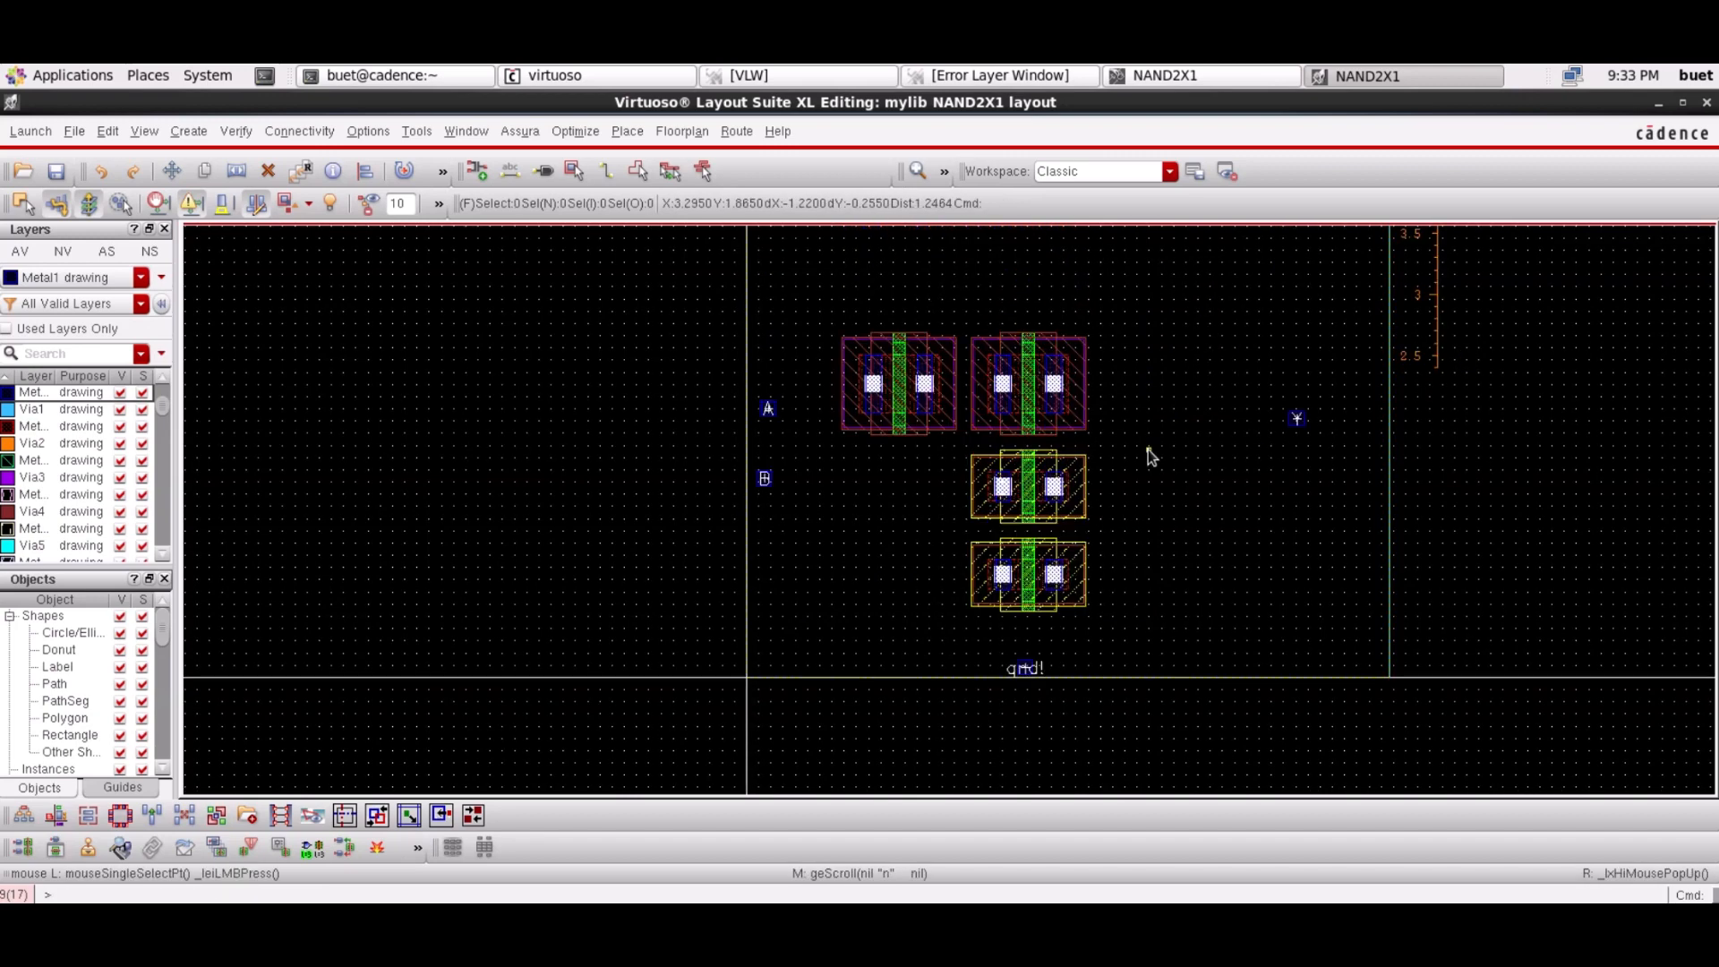
# Move the upper NMOS level with the lower NMOS so their diffusions overlap
pyautogui.moveTo(1126, 448); pyautogui.dragTo(929, 552)
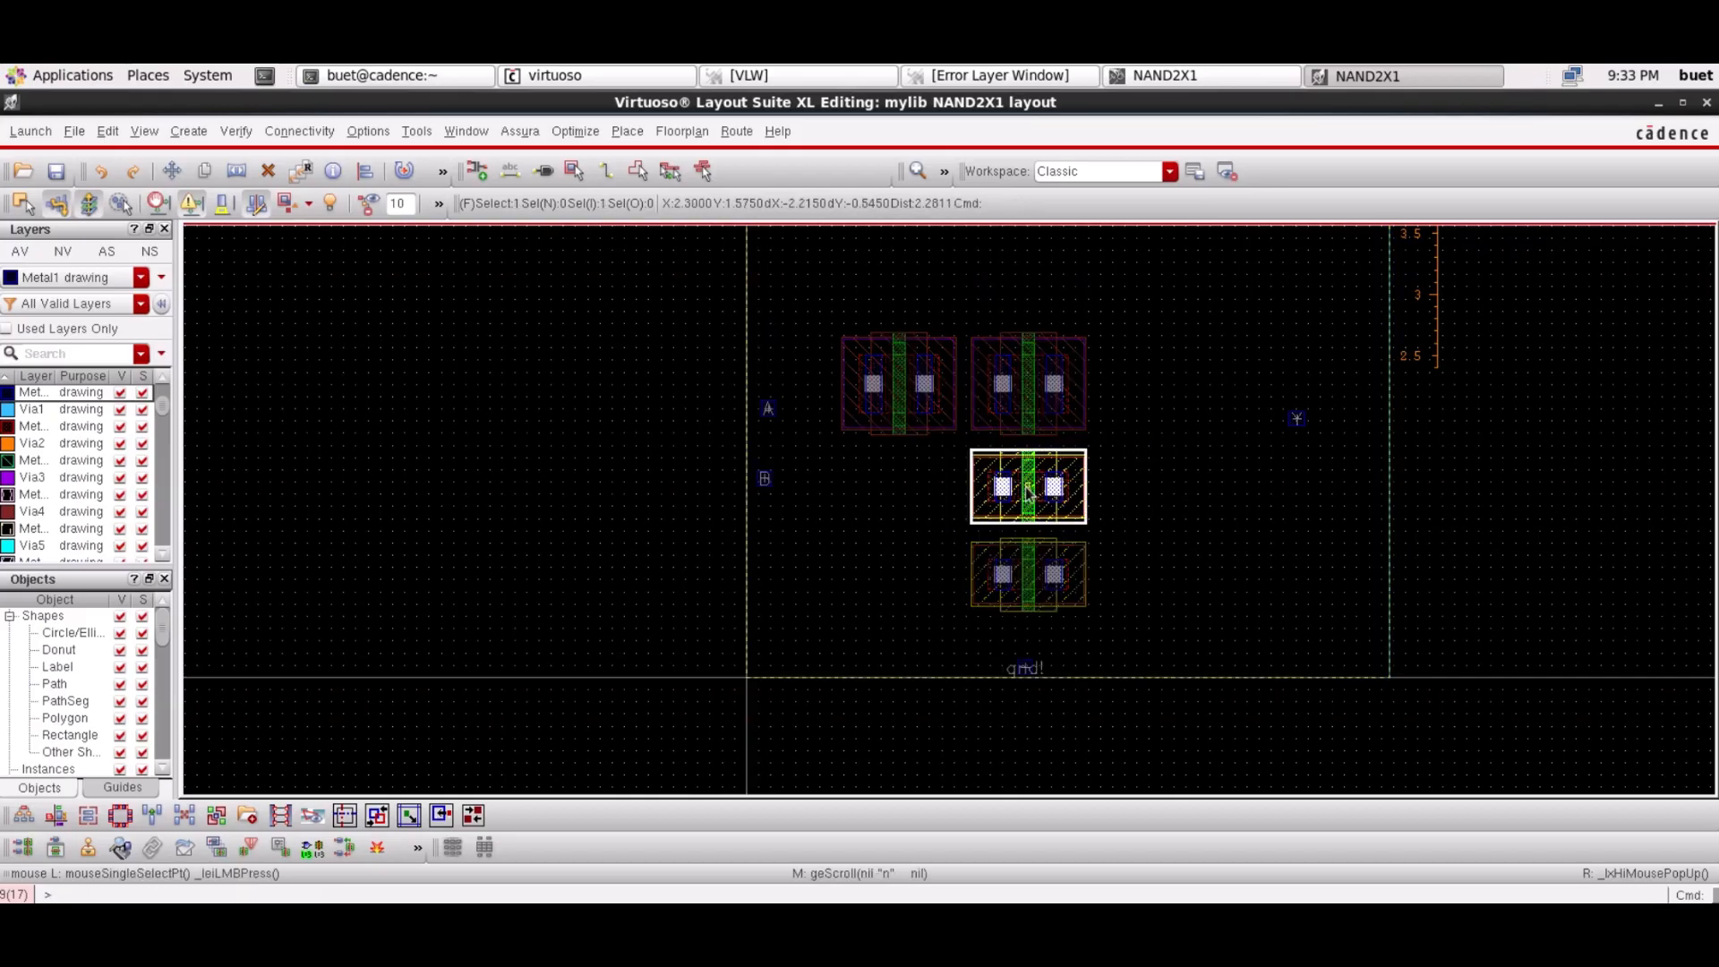
pyautogui.moveTo(1050, 510); pyautogui.dragTo(923, 618)
pyautogui.click(922, 618)
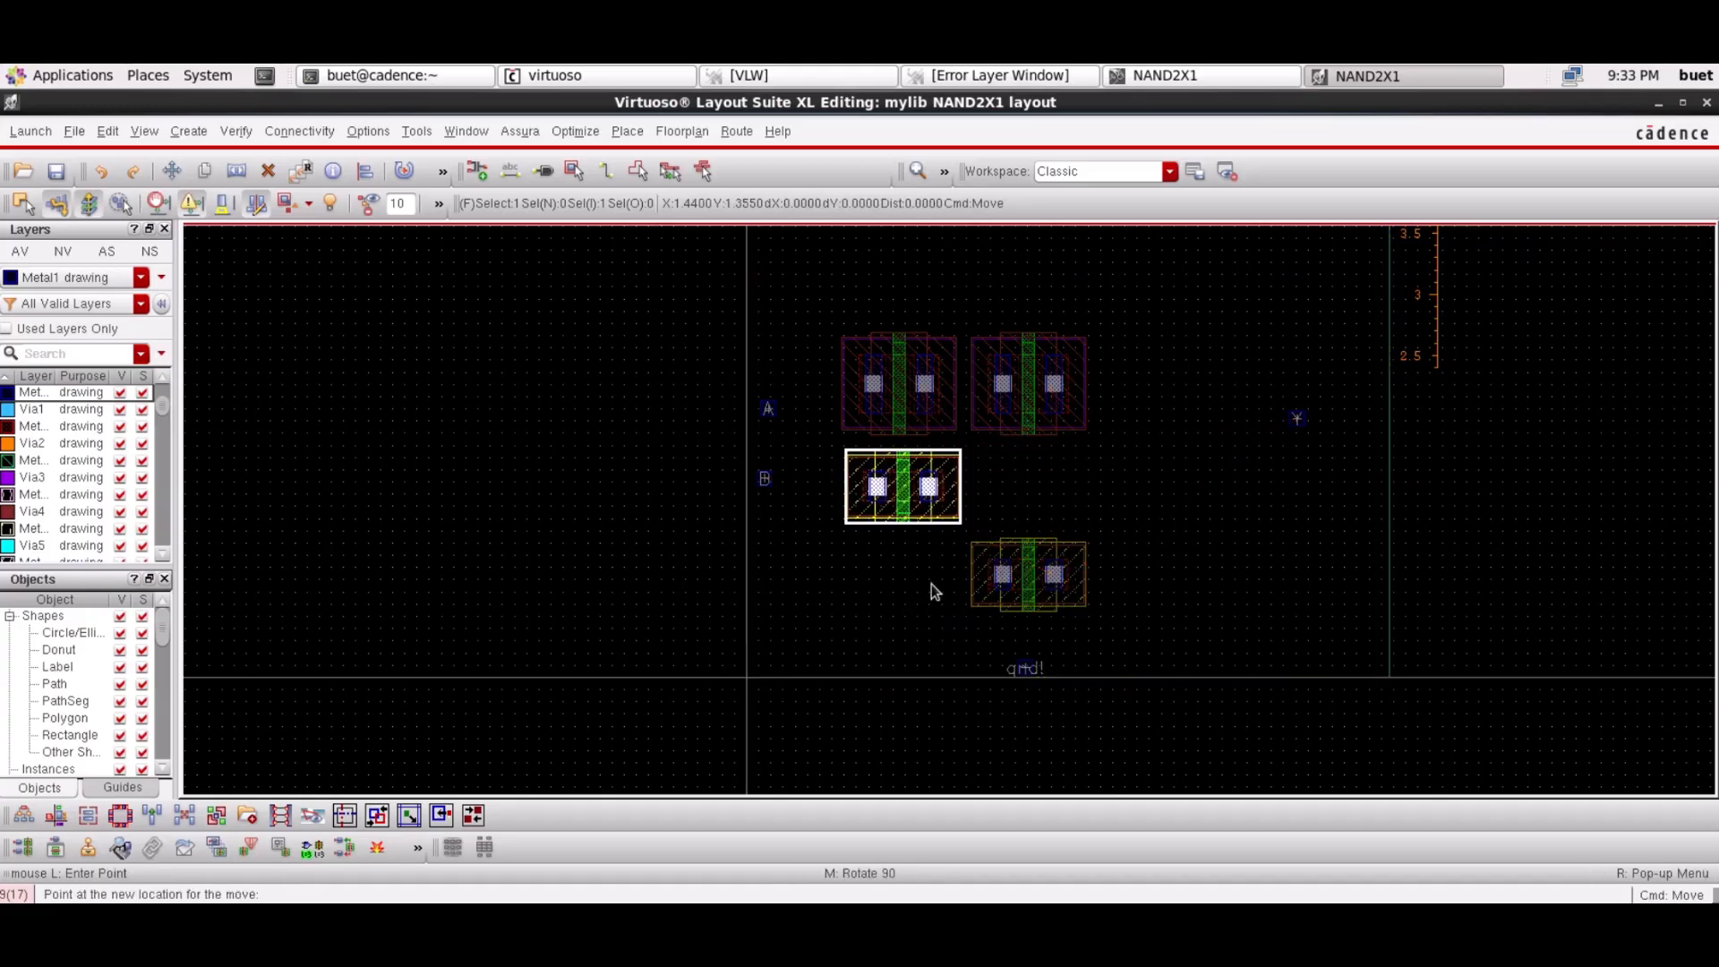
pyautogui.click(929, 518)
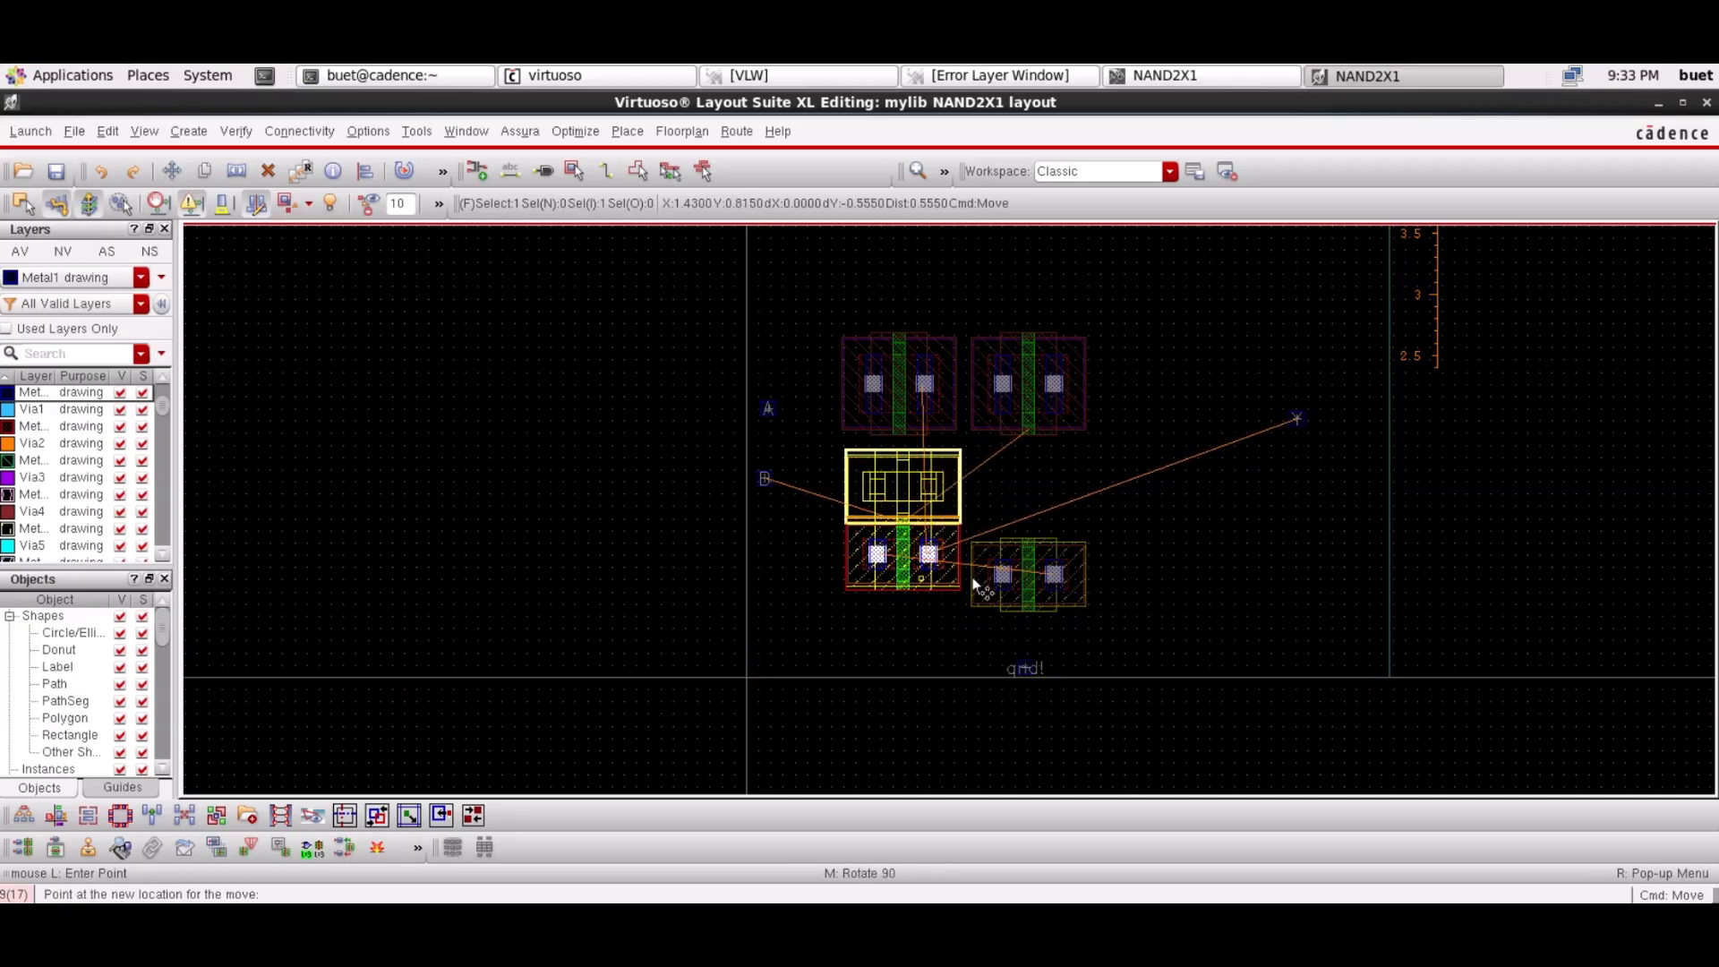
pyautogui.click(967, 609)
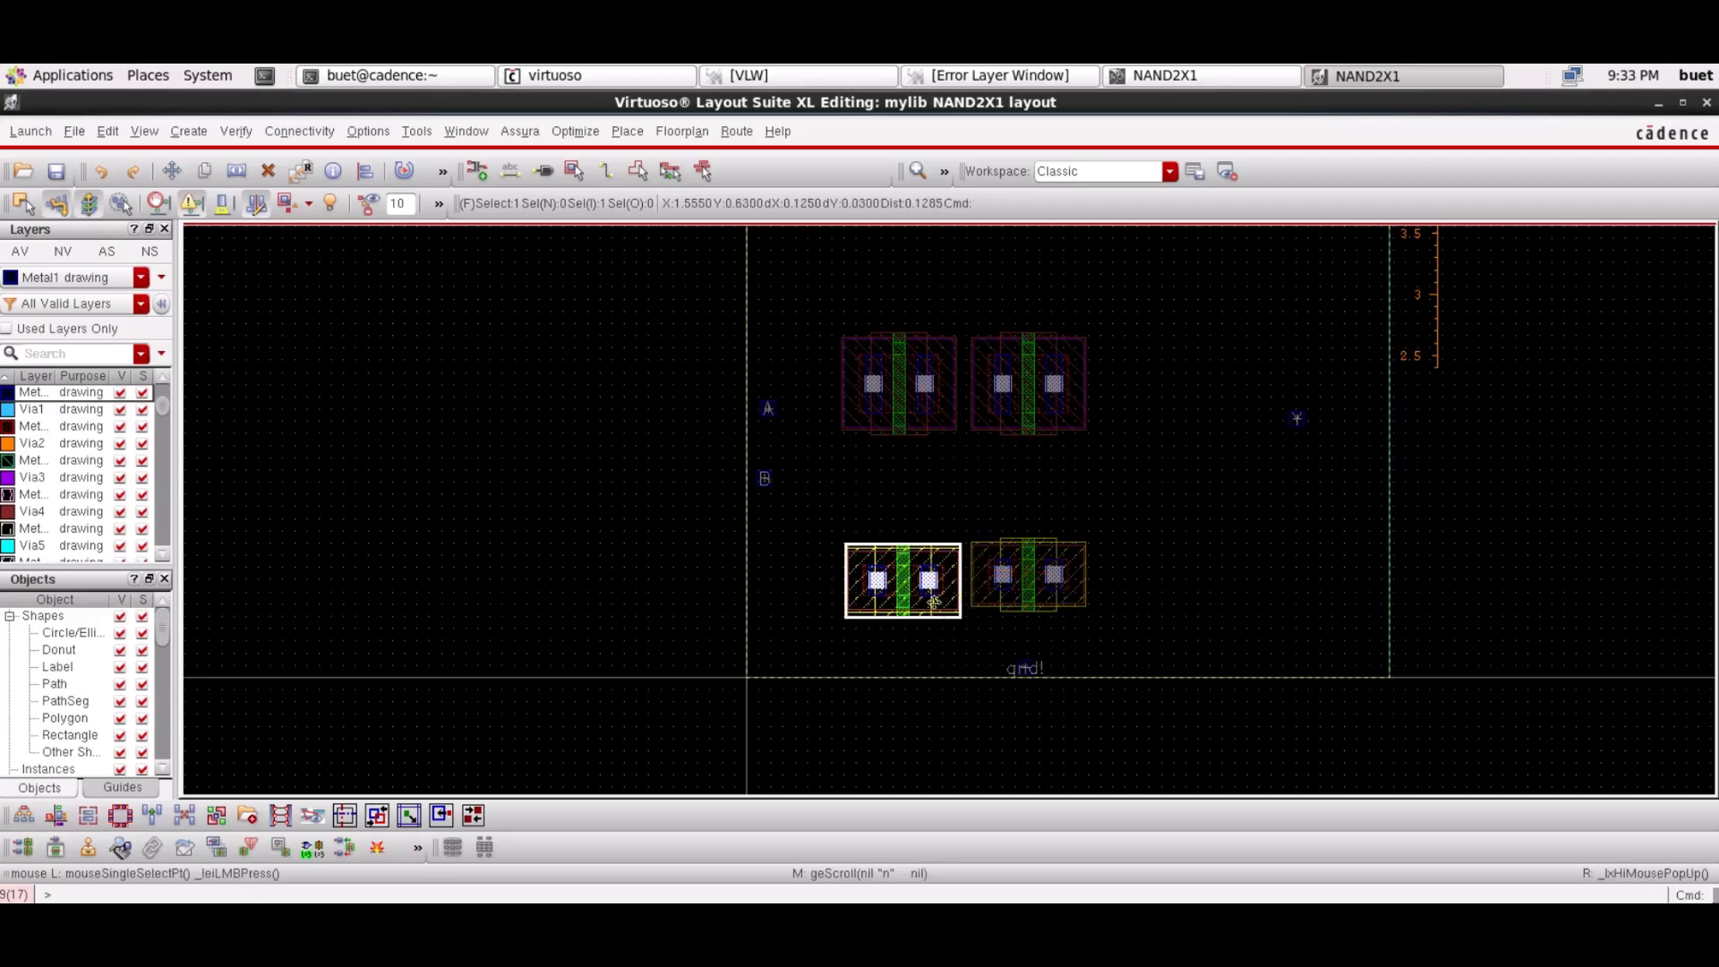
pyautogui.press('m')
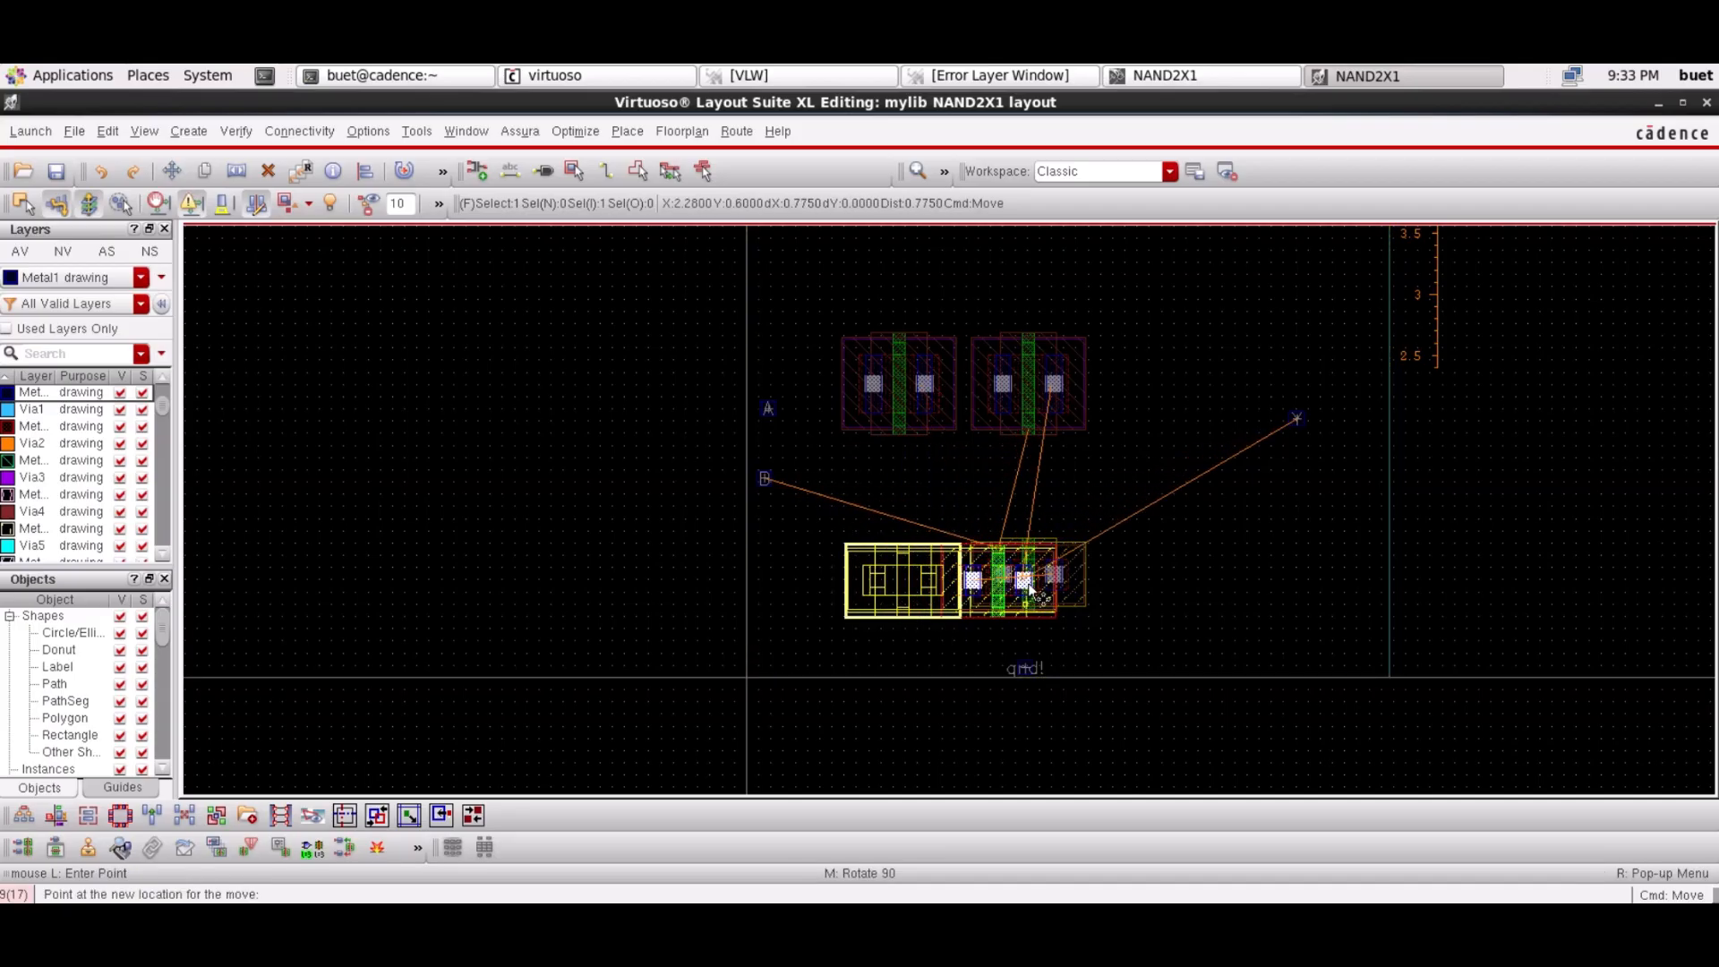
pyautogui.click(1032, 587)
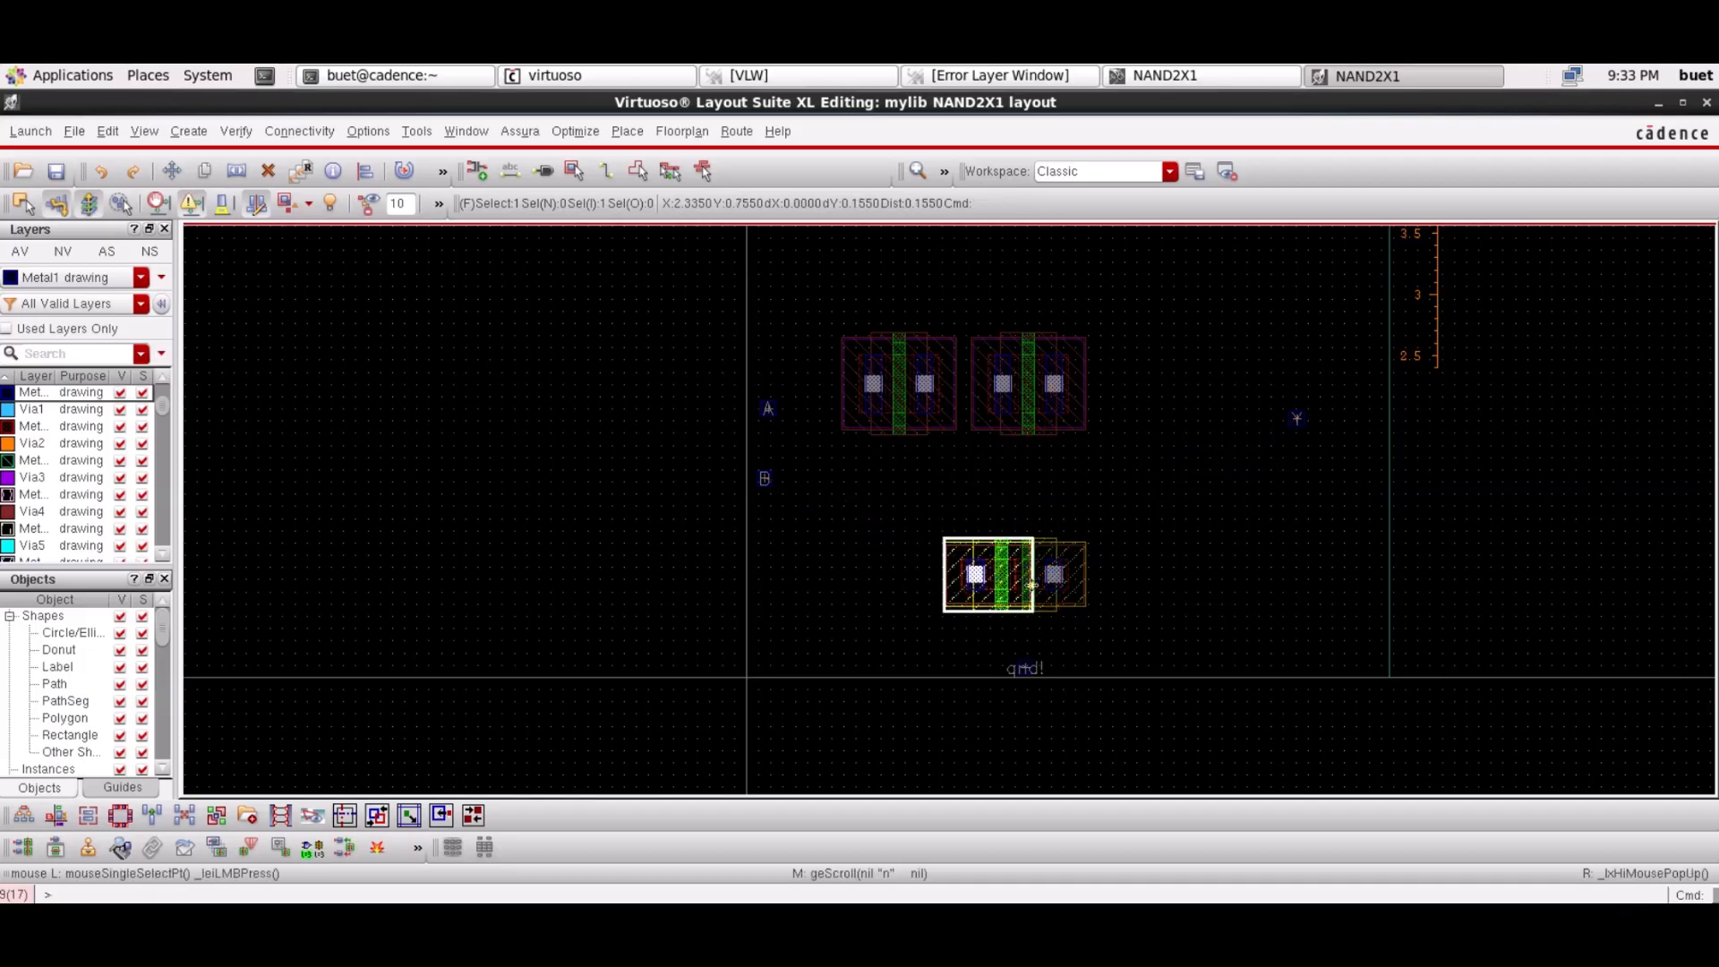
pyautogui.click(1126, 588)
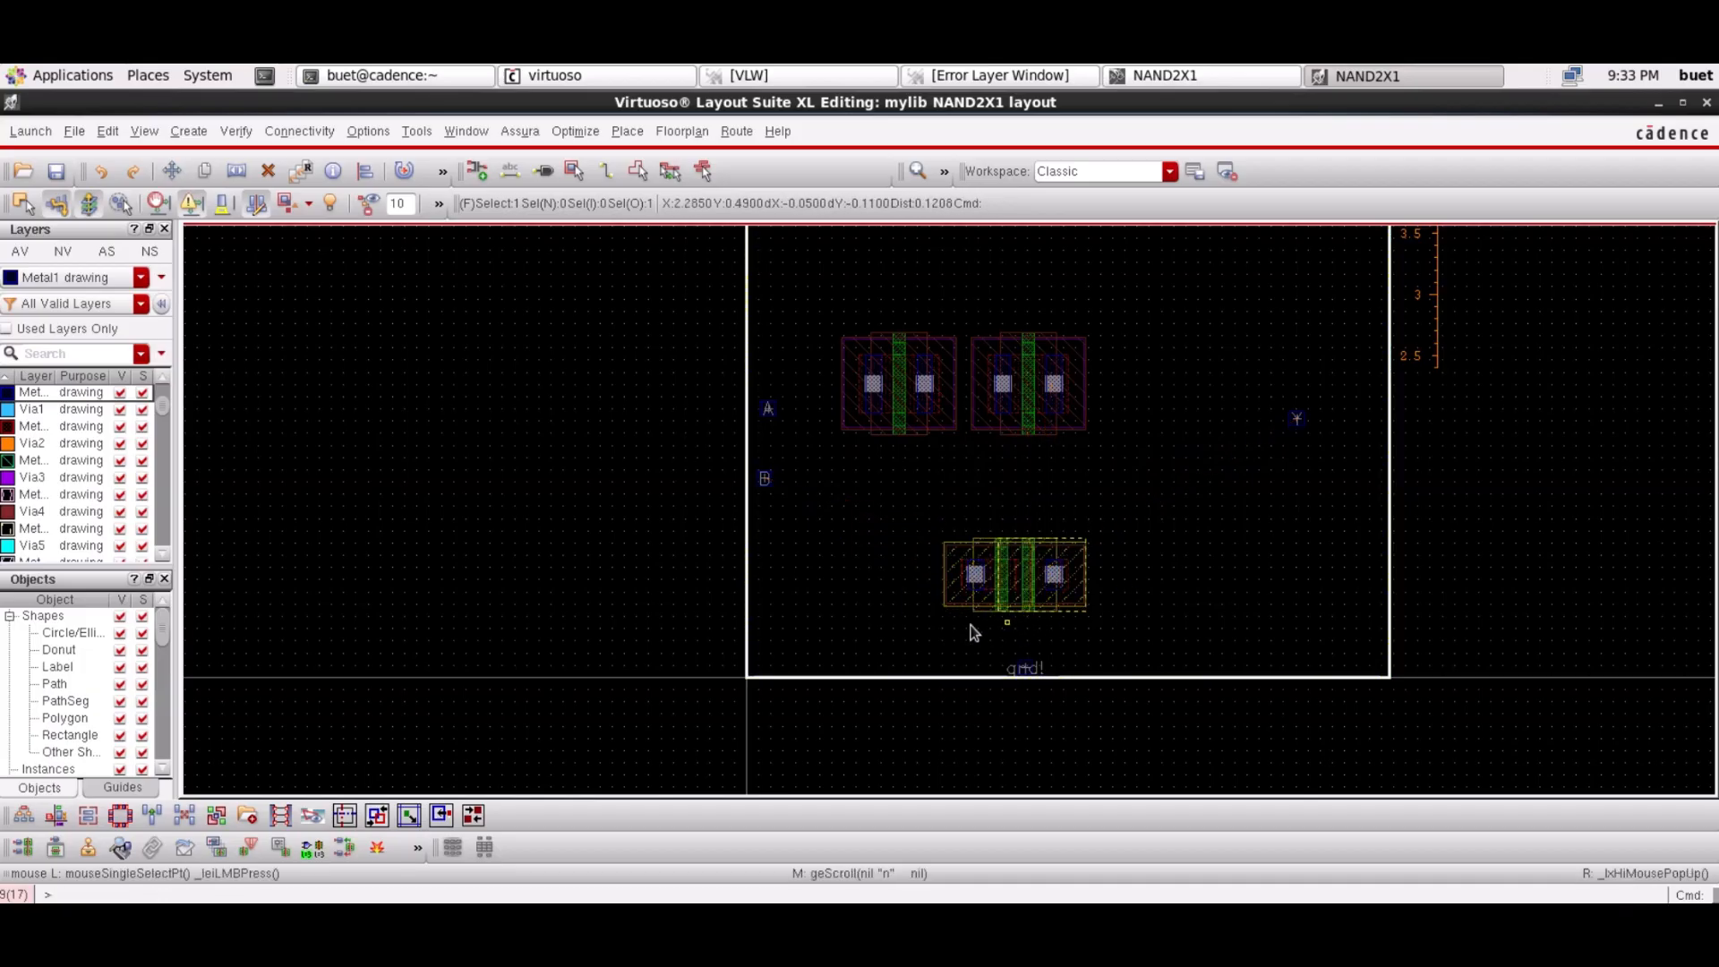
pyautogui.moveTo(908, 500); pyautogui.dragTo(910, 633)
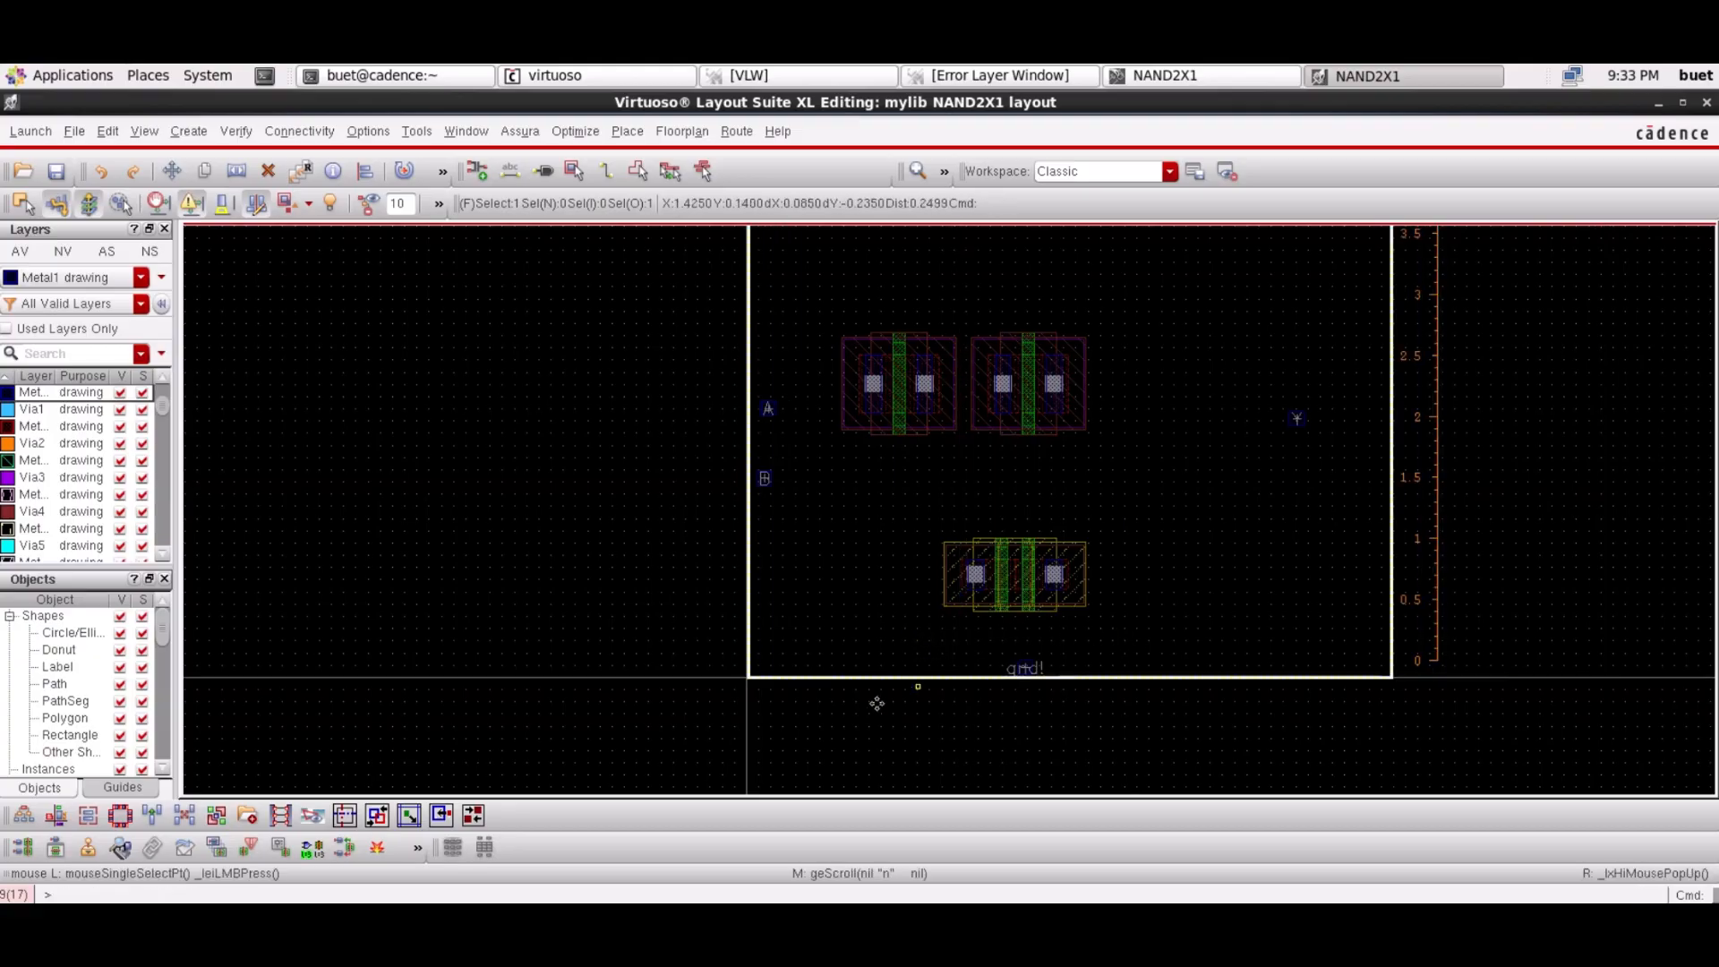
# Move the left PMOS onto the right PMOS so their source/drain diffusions overlap
pyautogui.click(661, 640)
pyautogui.moveTo(923, 518); pyautogui.dragTo(1128, 656)
pyautogui.click(618, 610)
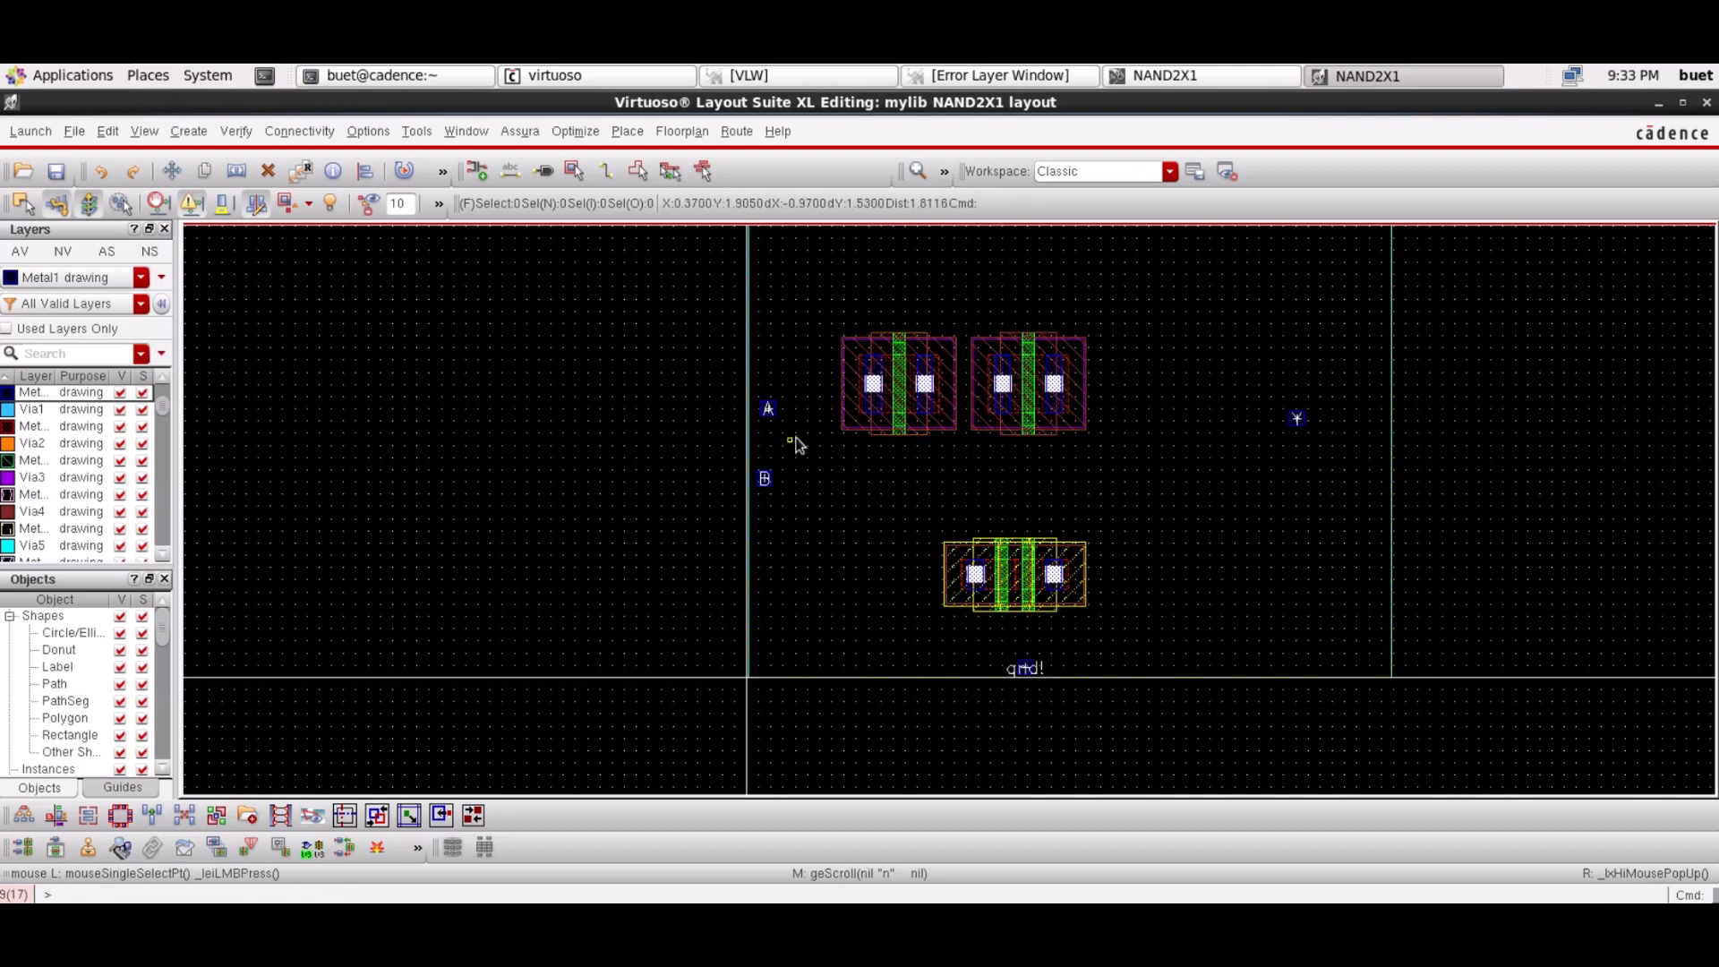
pyautogui.moveTo(811, 321); pyautogui.dragTo(1036, 423)
pyautogui.click(1164, 487)
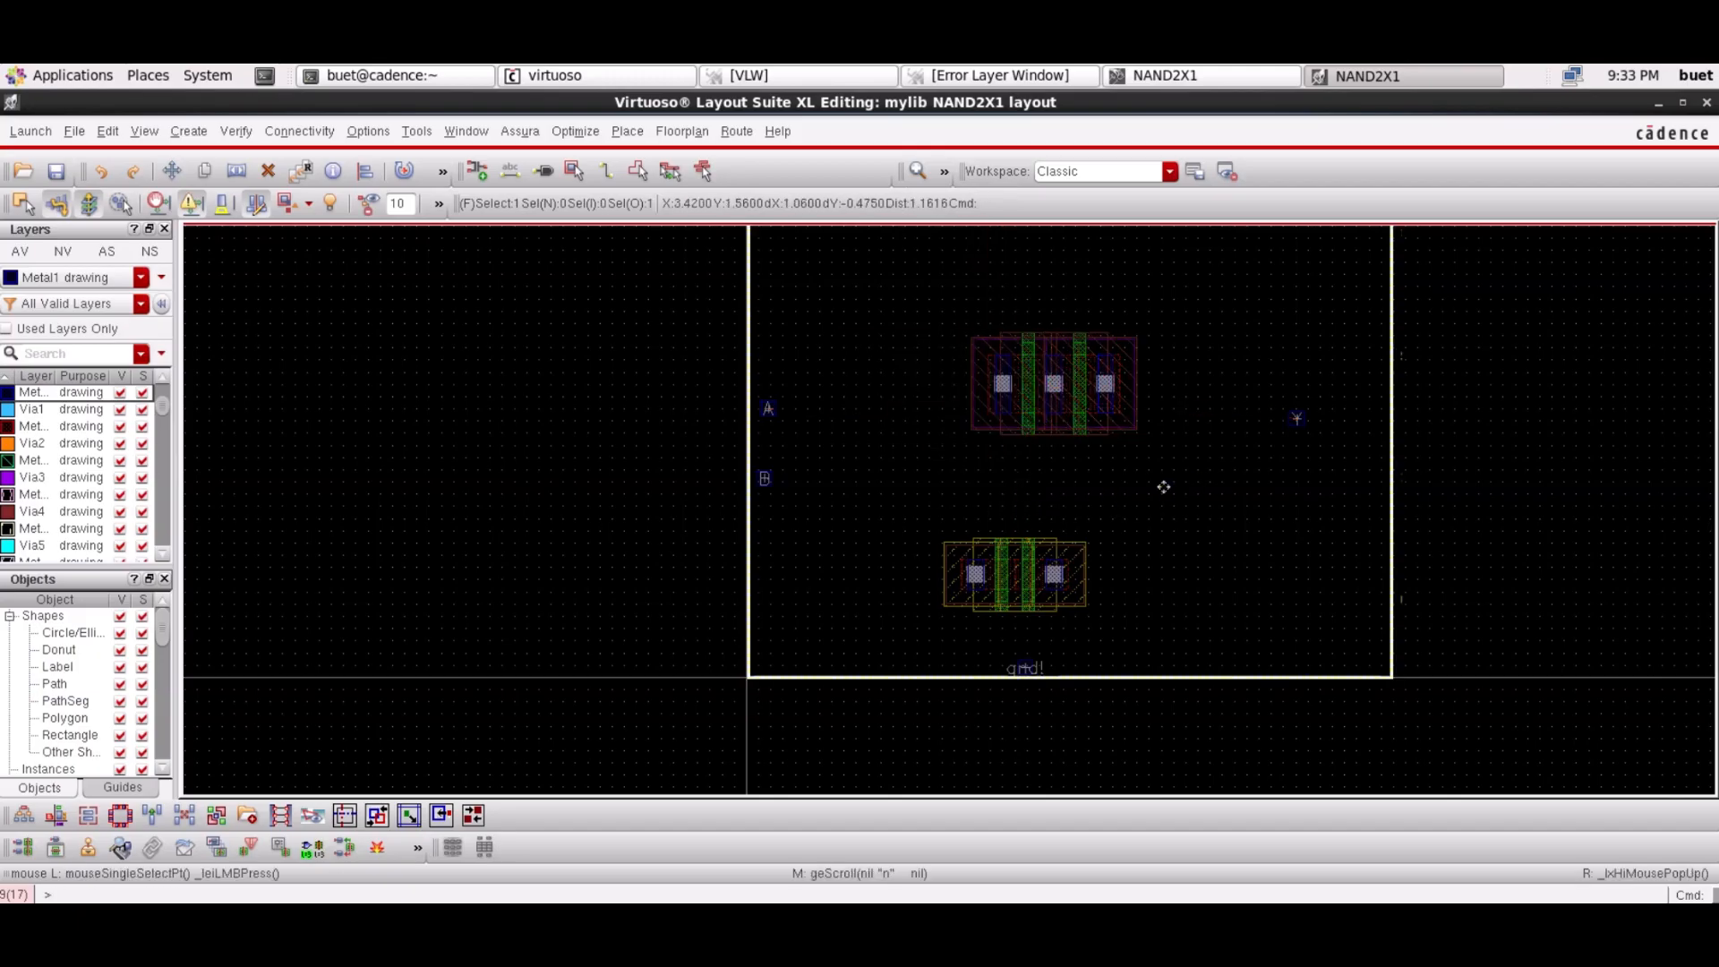
pyautogui.click(683, 473)
pyautogui.moveTo(949, 307); pyautogui.dragTo(1165, 459)
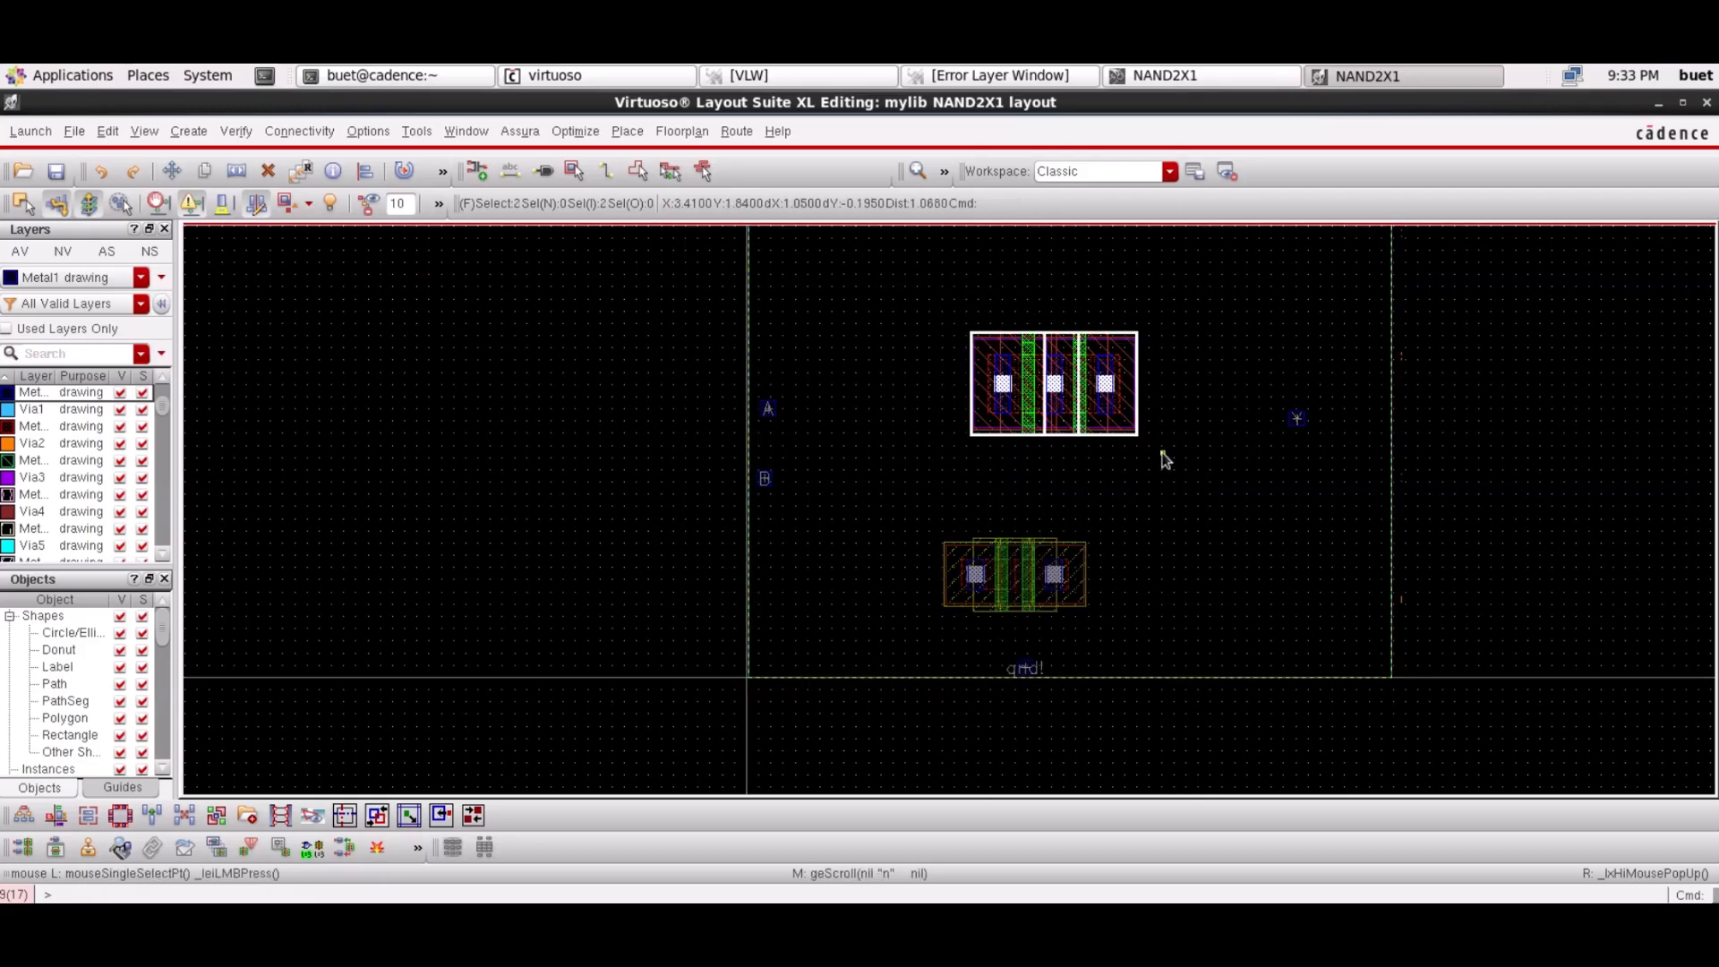
pyautogui.click(614, 501)
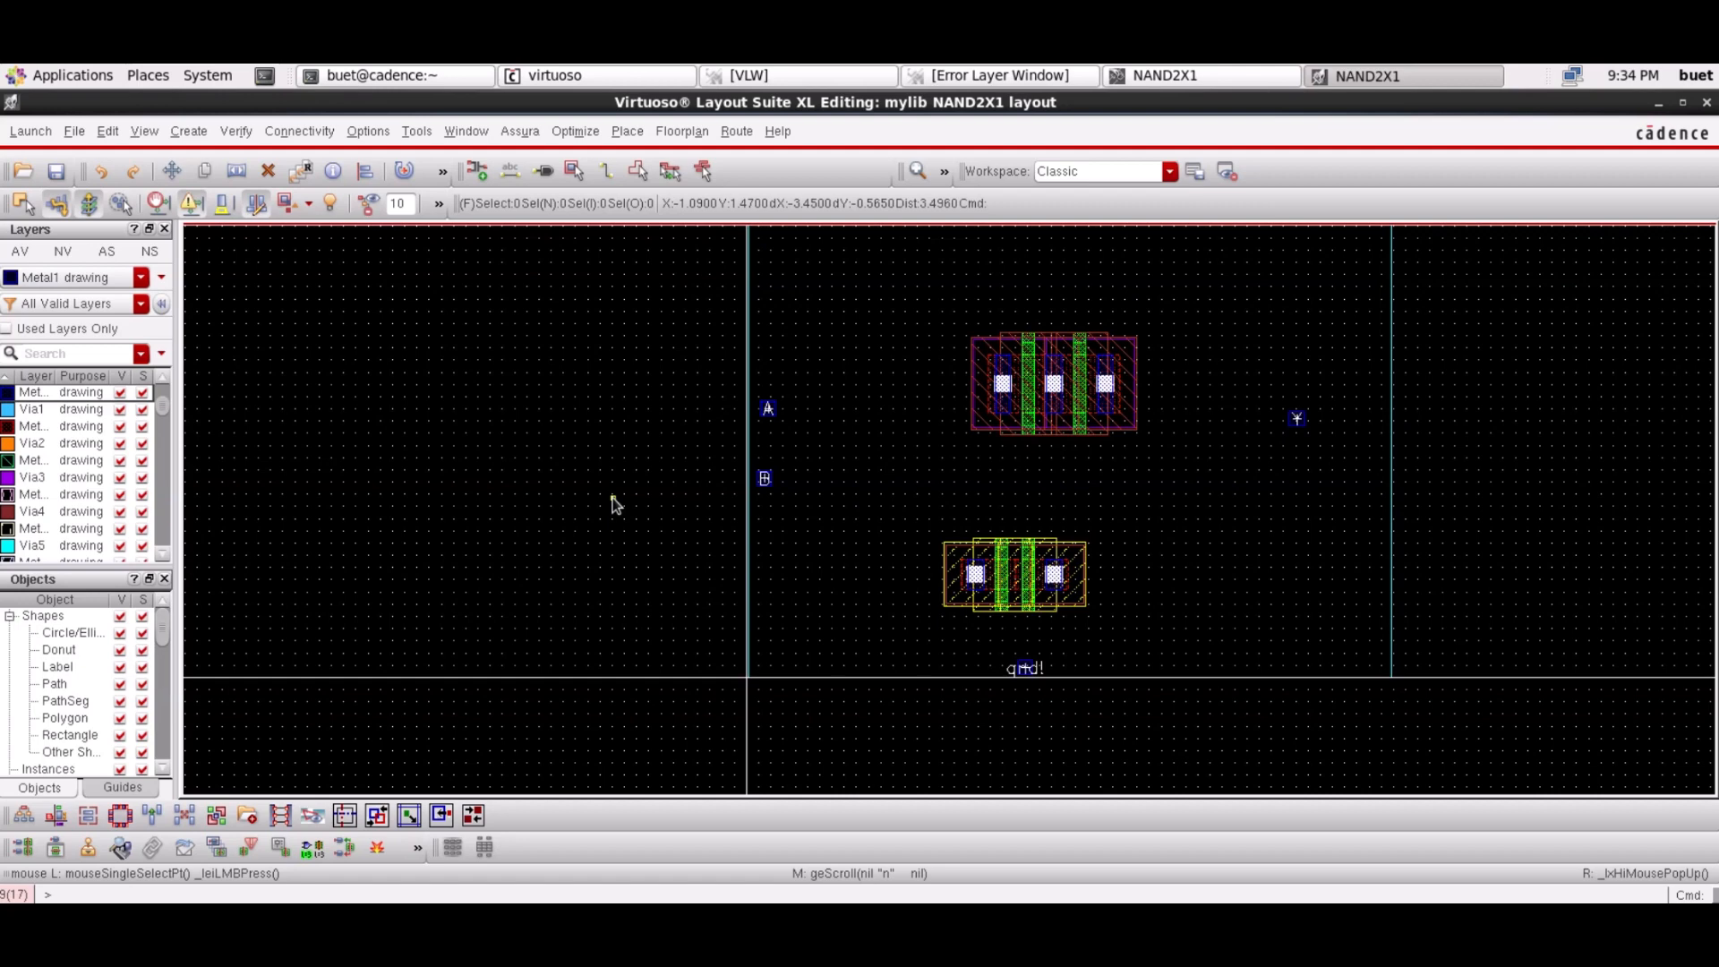
# Zoom out until the whole NAND2X1 cell, including the vdd! and gnd! pins, is visible
pyautogui.scroll(2, 614, 503)
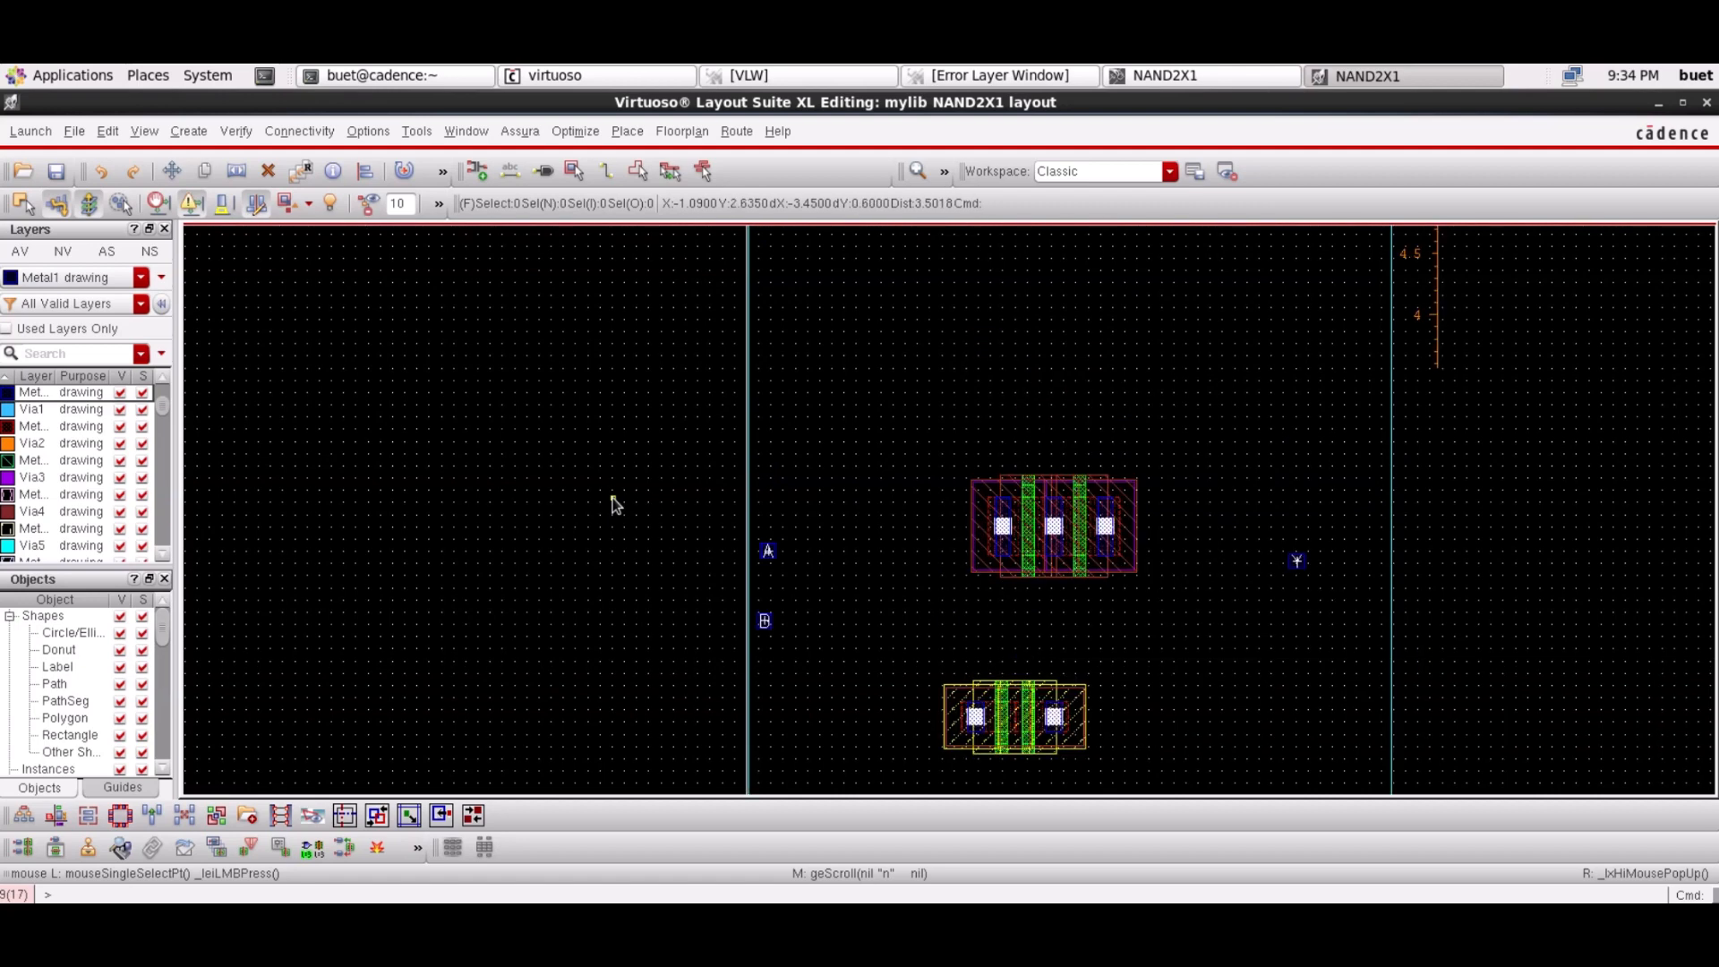
pyautogui.click(945, 177)
pyautogui.click(919, 177)
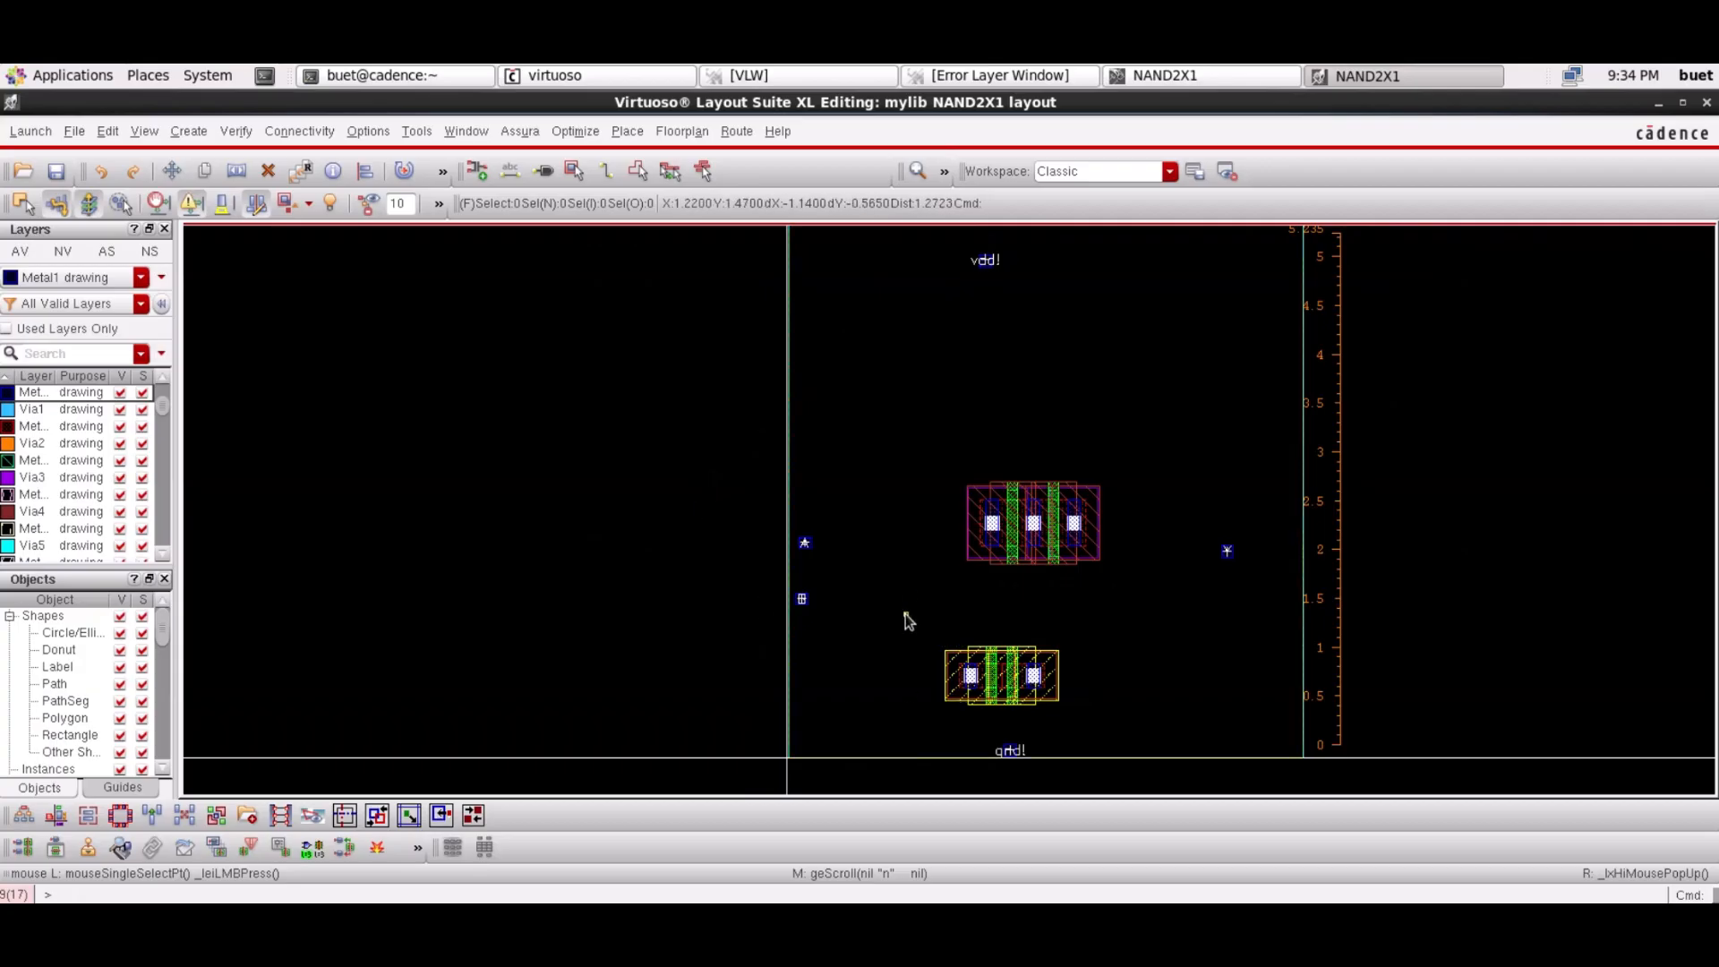
# Place an M1_NWELL contact instance from mylib into the layout
pyautogui.press('i')
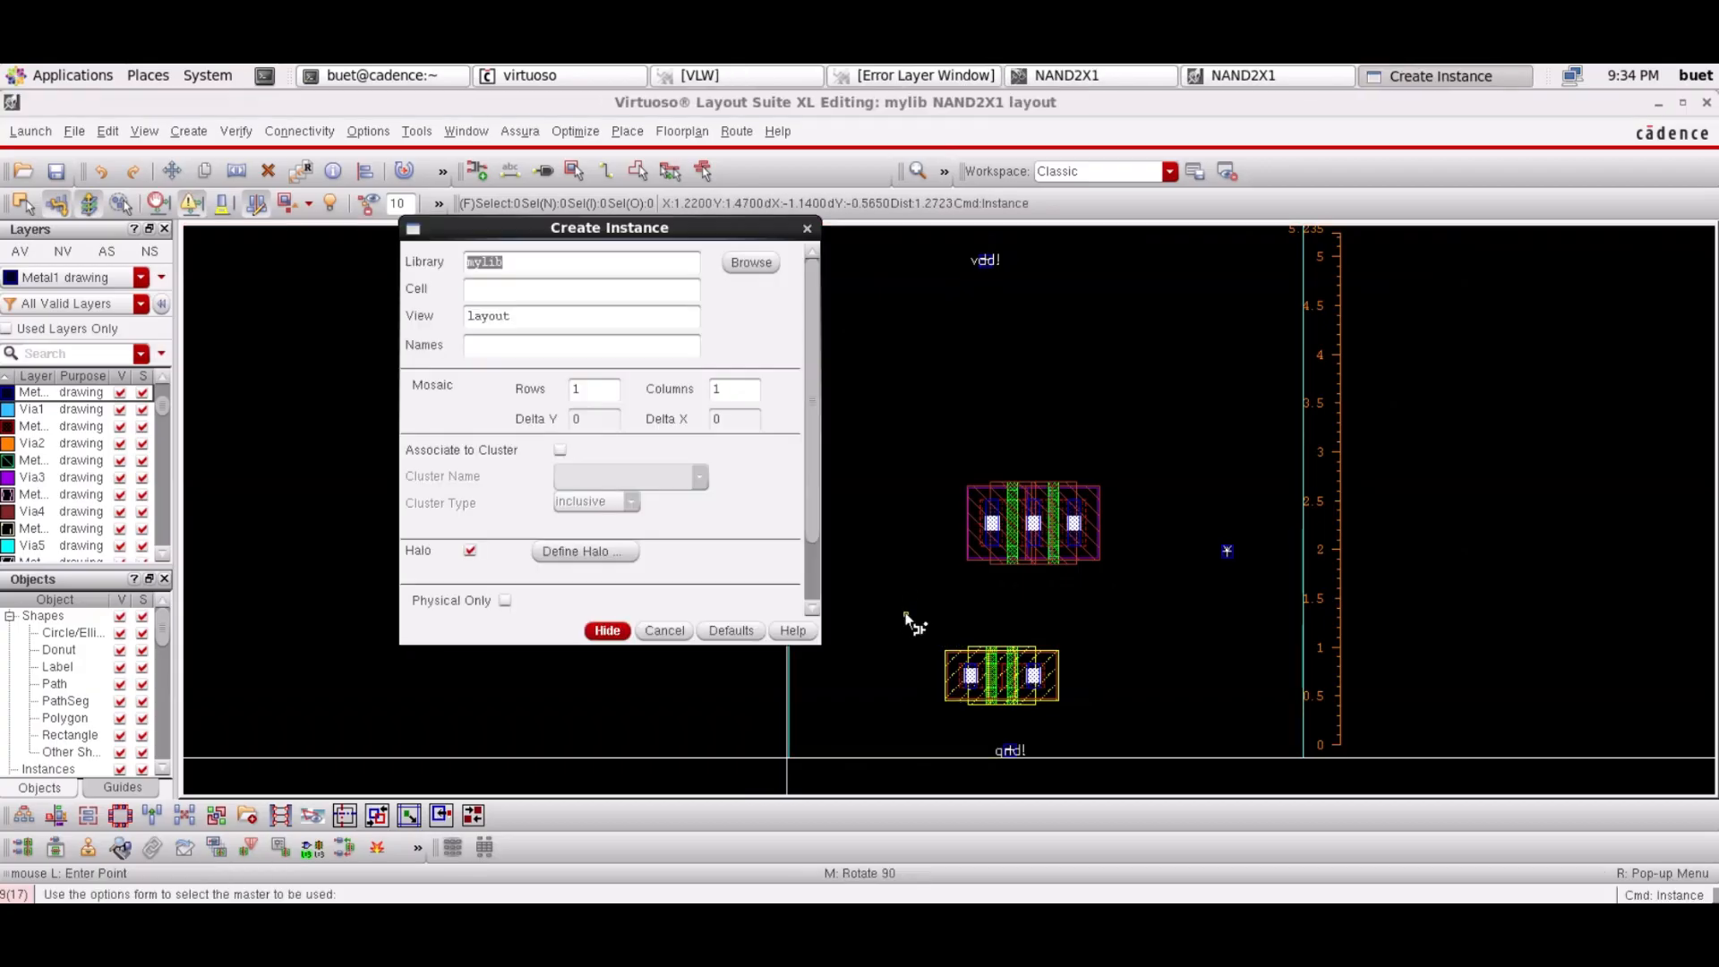
pyautogui.click(751, 263)
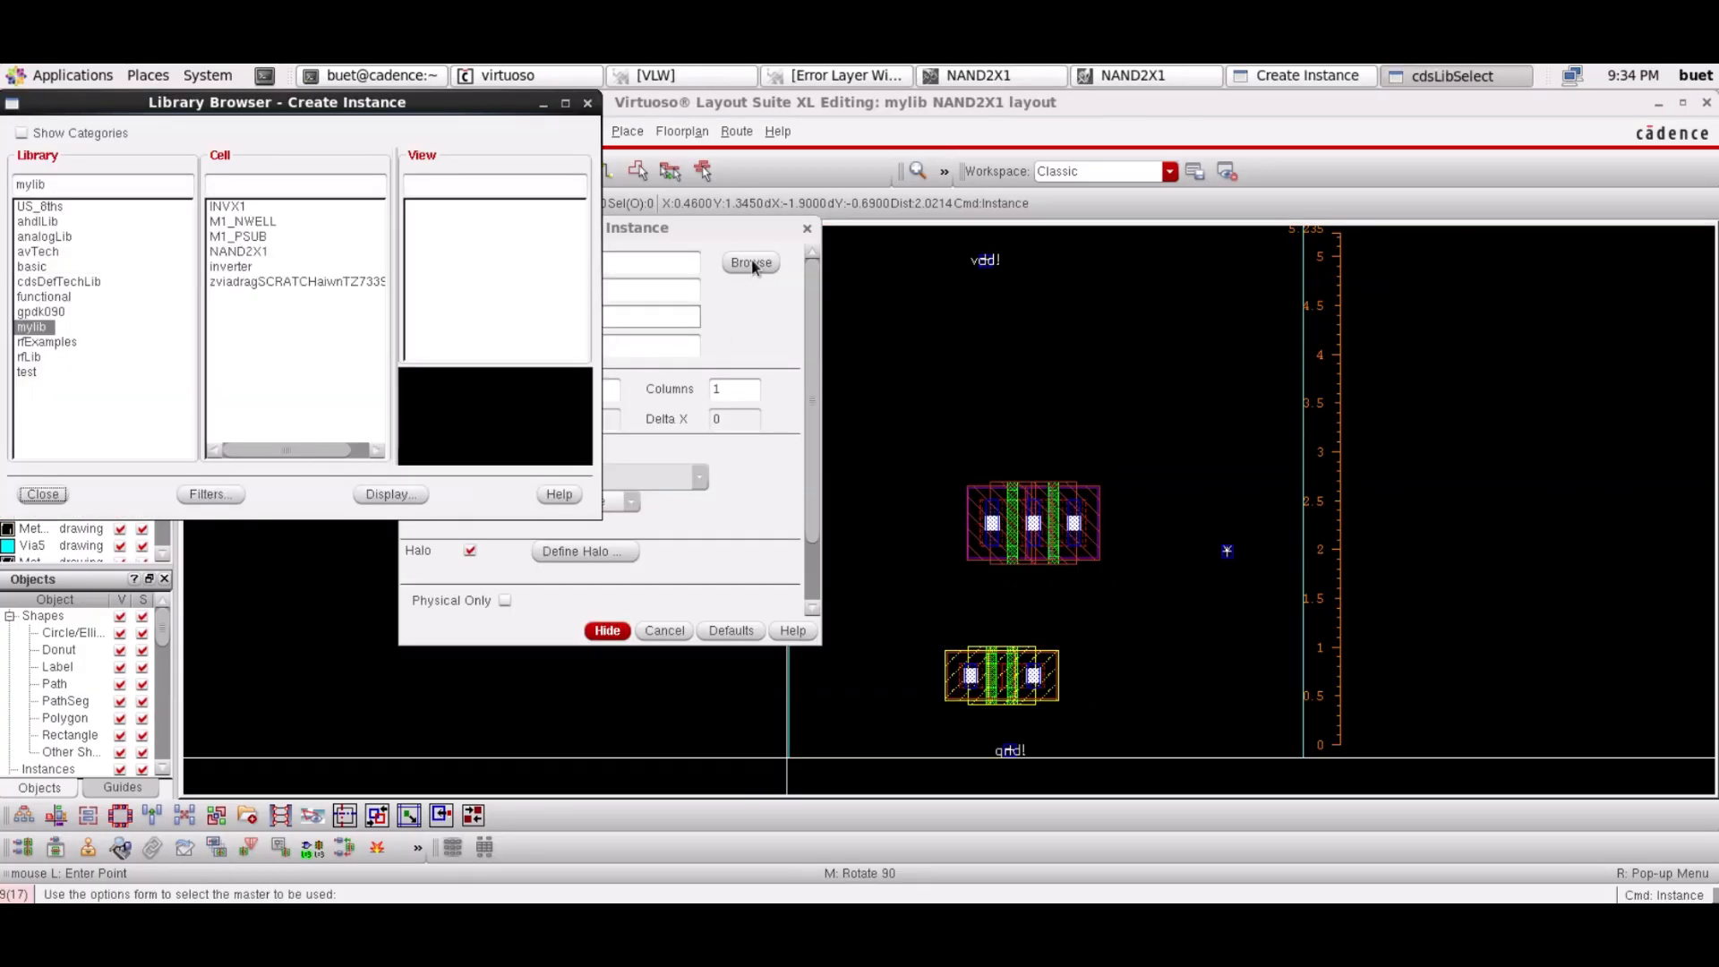
pyautogui.click(250, 224)
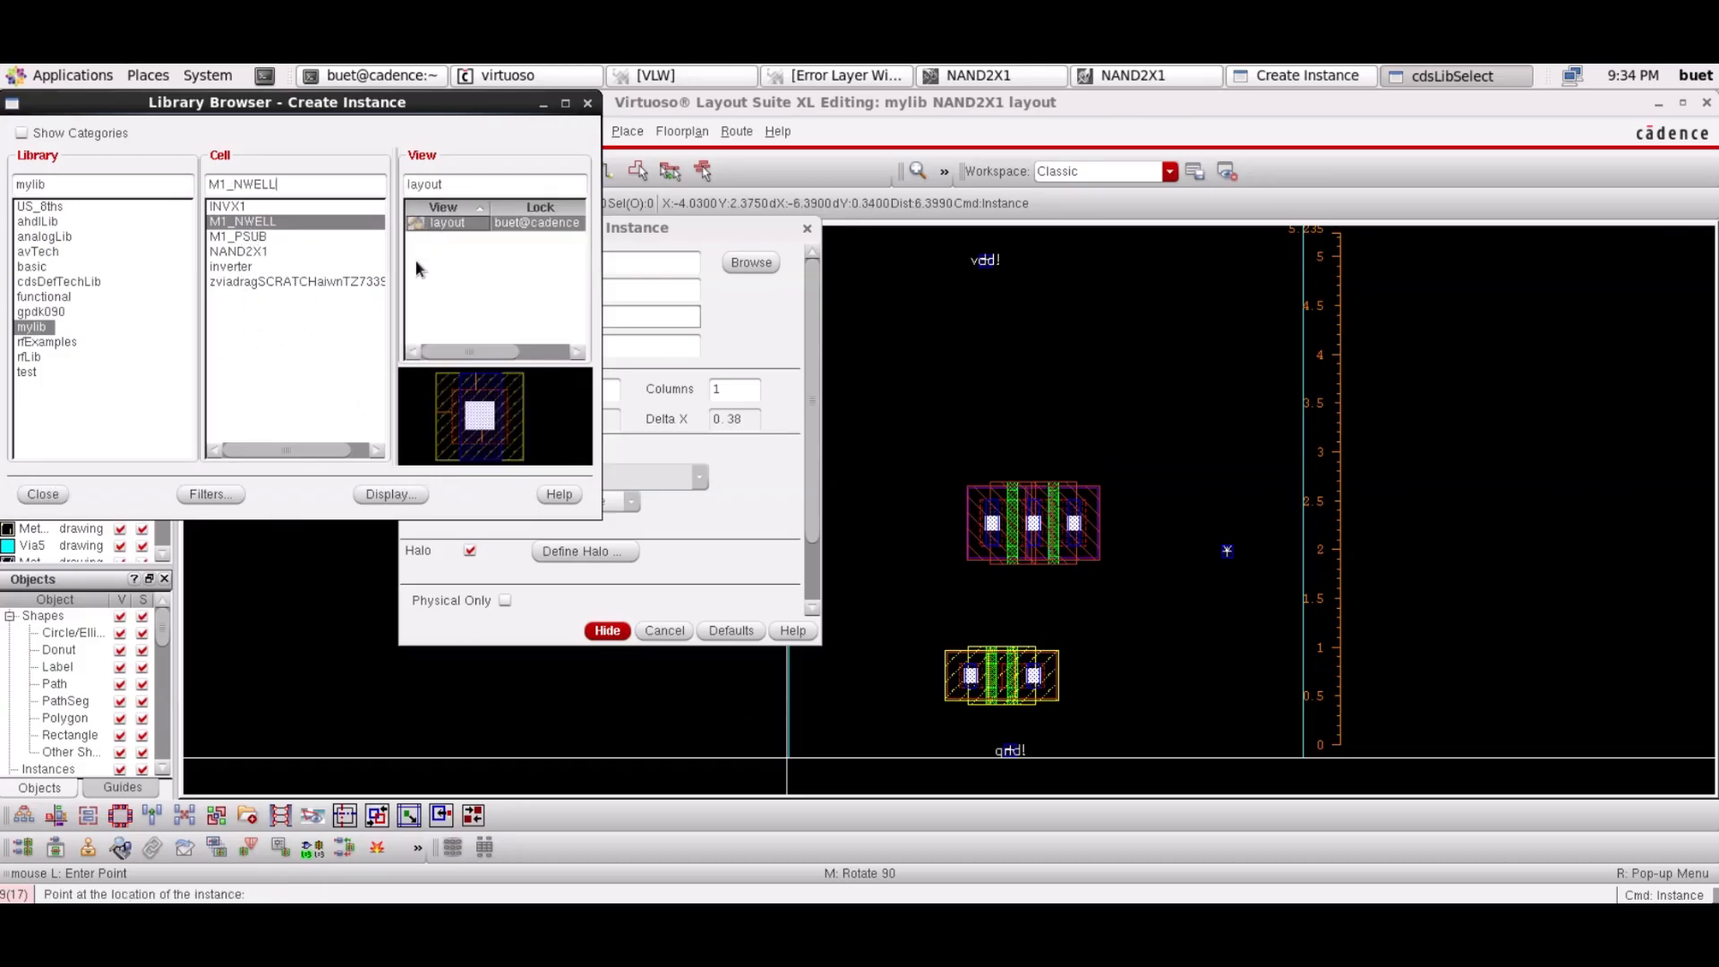
pyautogui.click(42, 495)
pyautogui.click(607, 630)
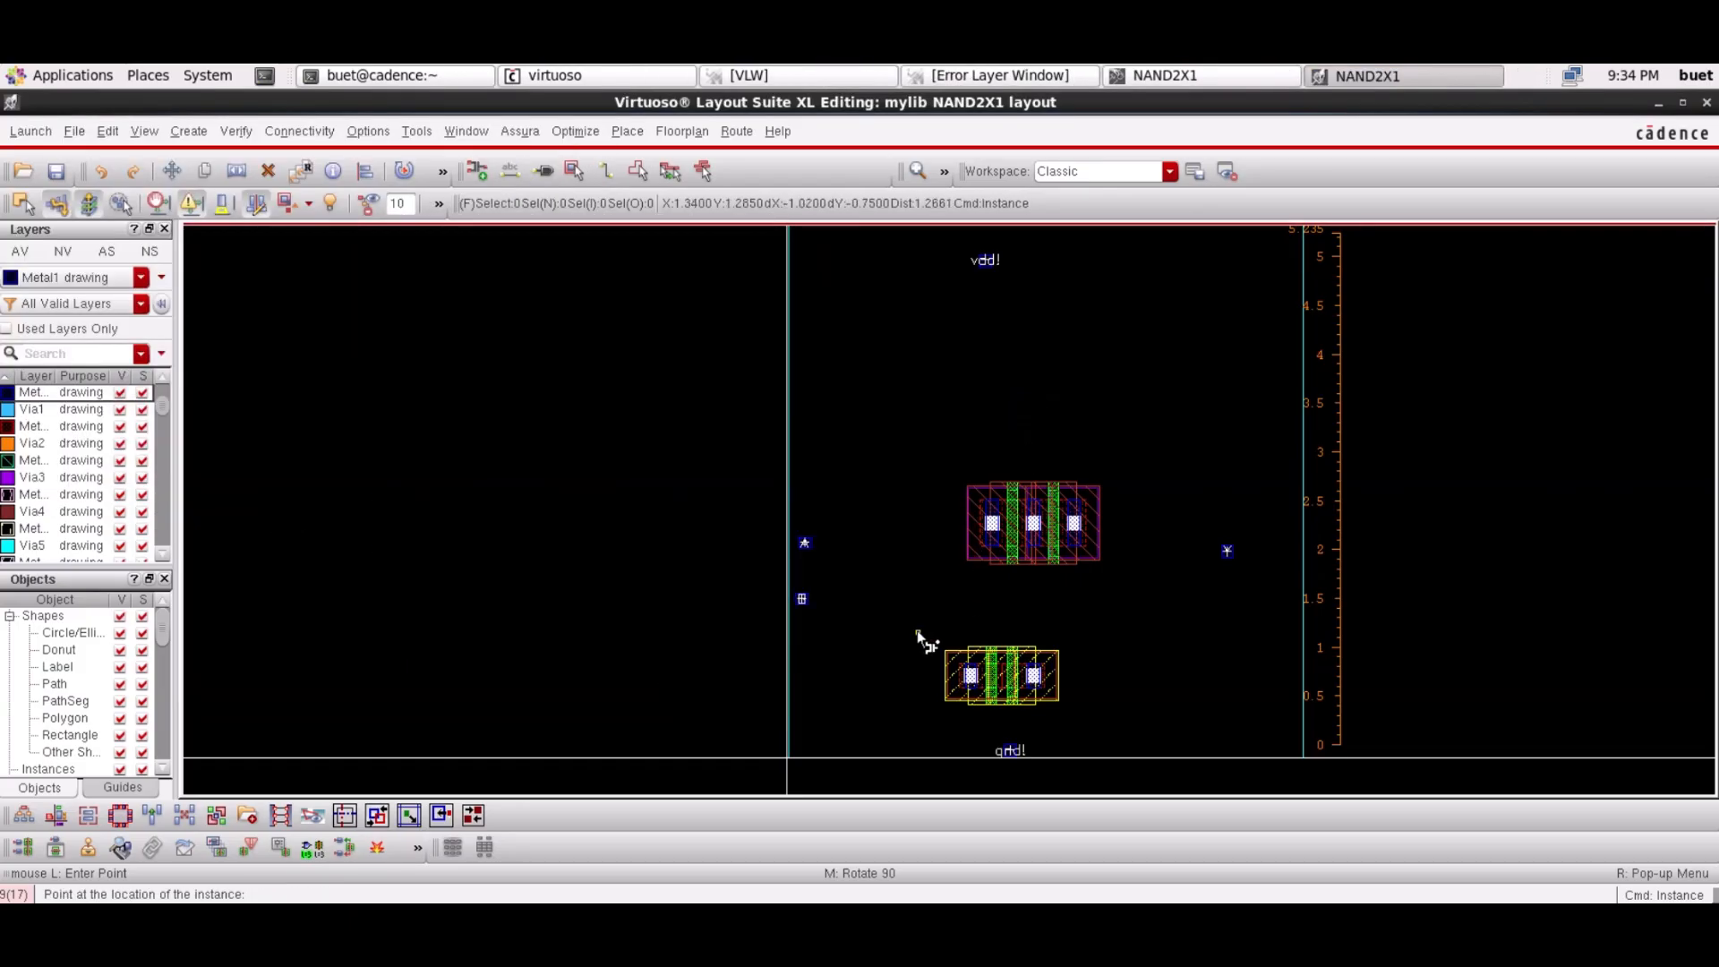
pyautogui.scroll(2, 1137, 407)
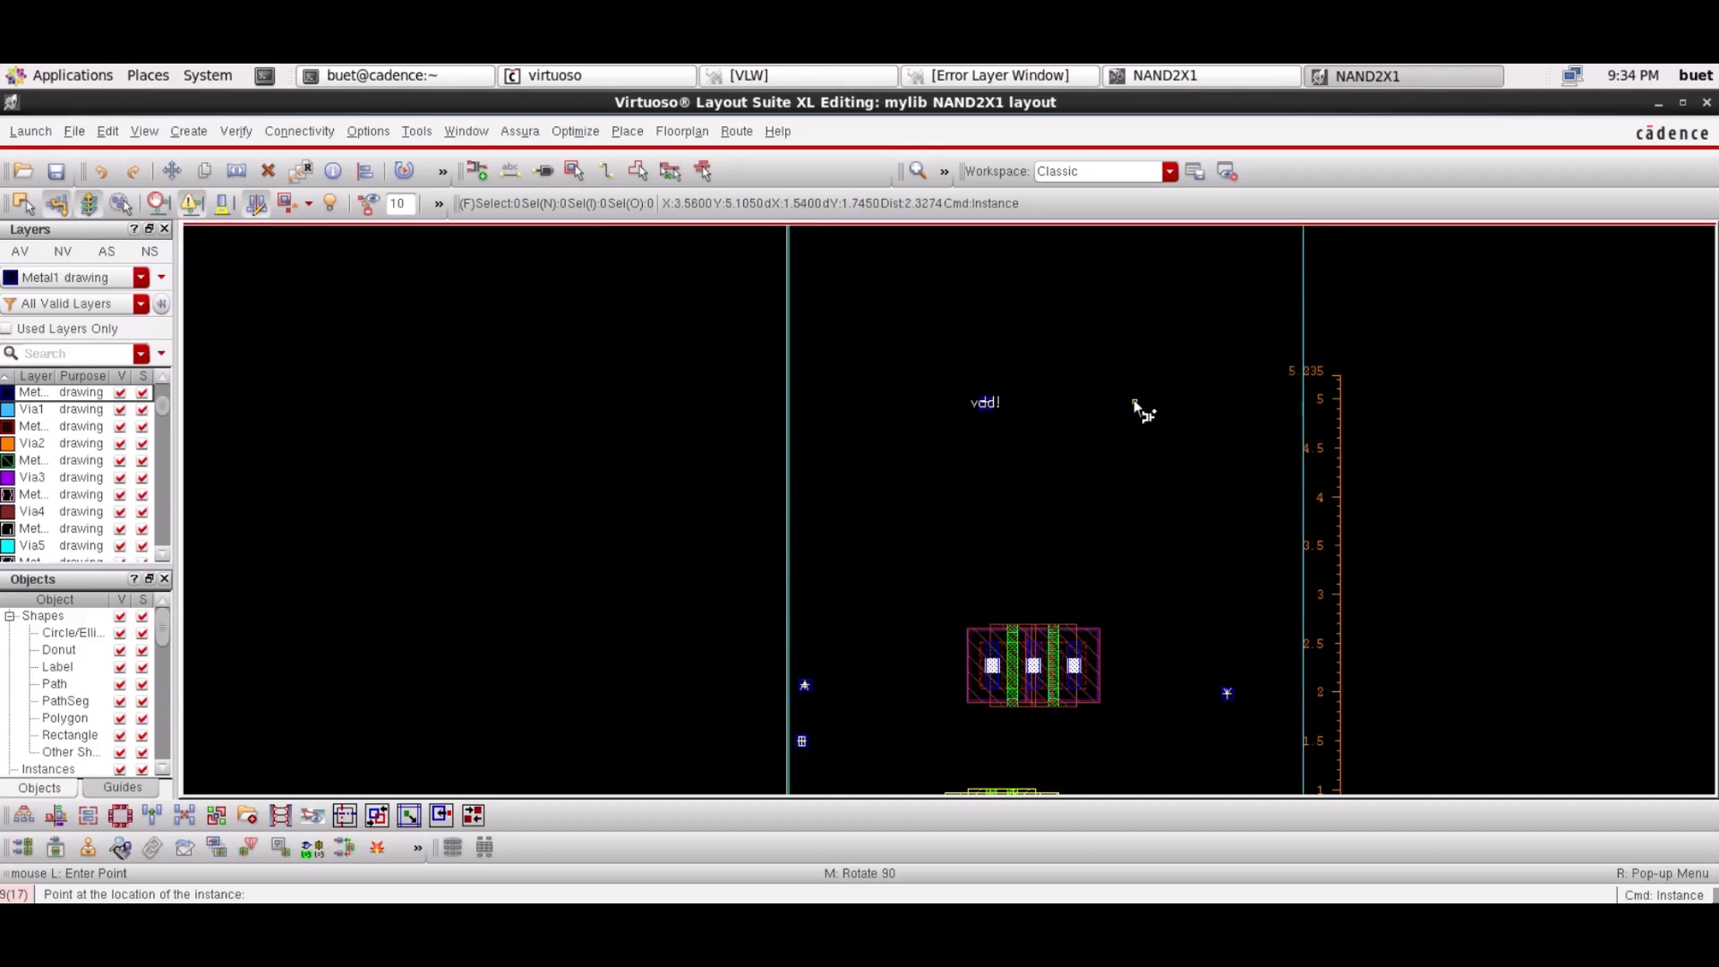
pyautogui.keyDown('shift'); pyautogui.hscroll(1, 1137, 407); pyautogui.keyUp('shift')
pyautogui.press('Escape')
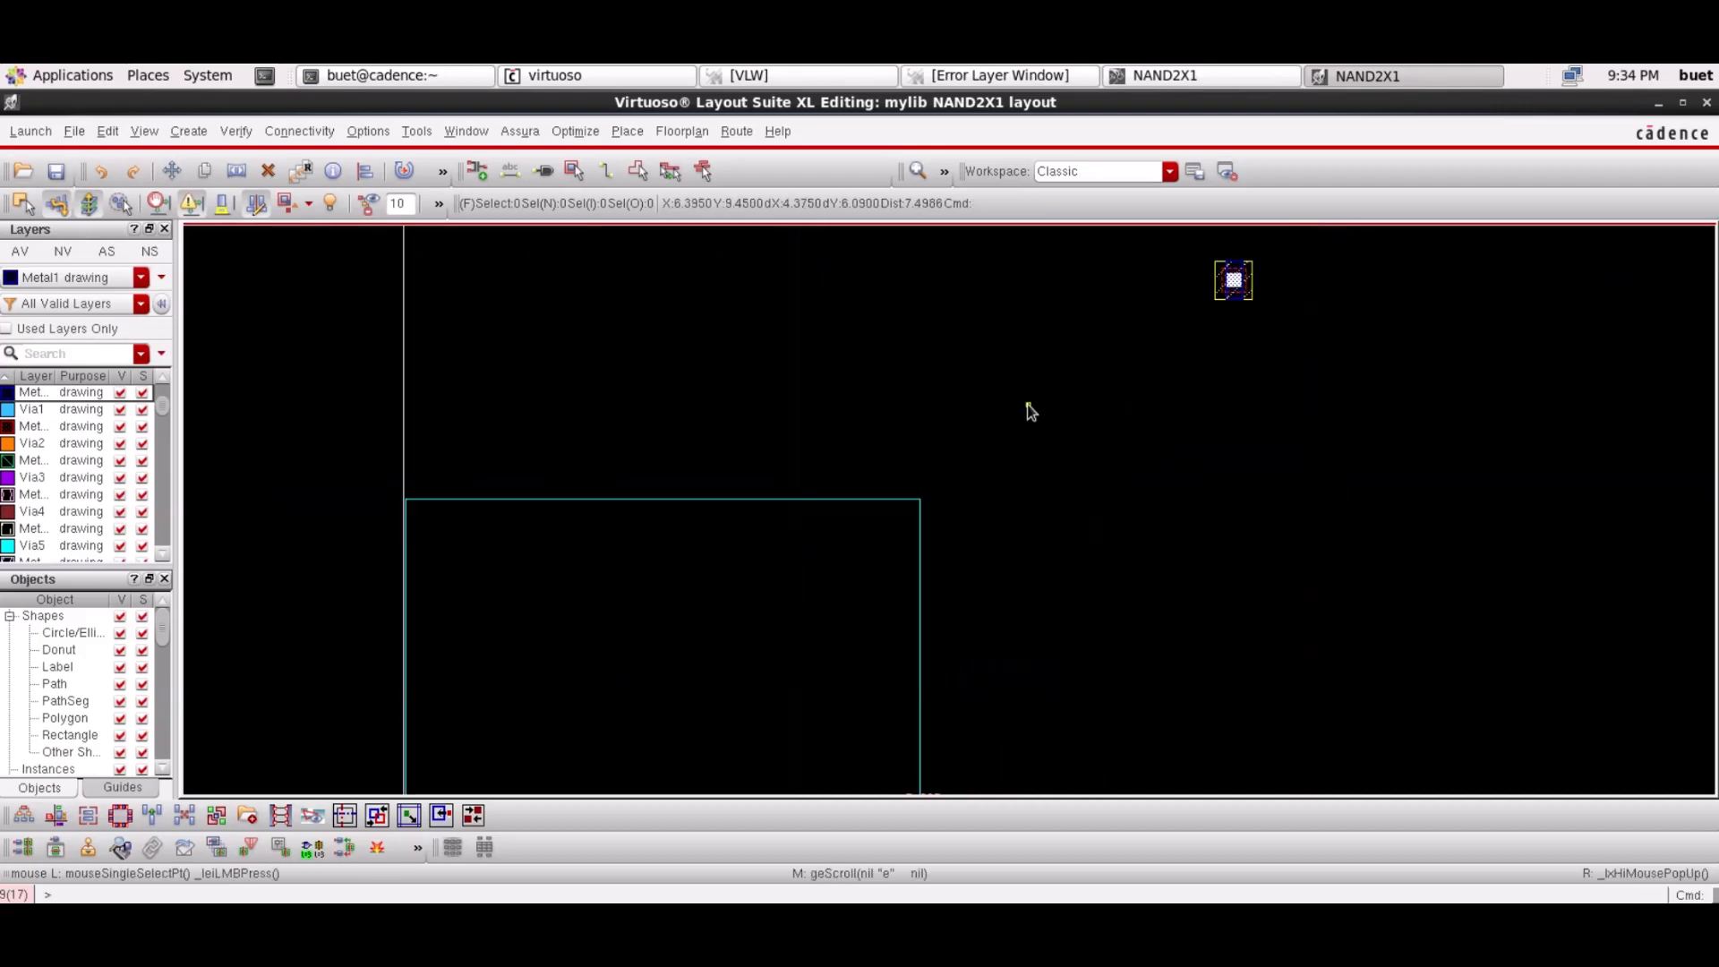
pyautogui.click(918, 170)
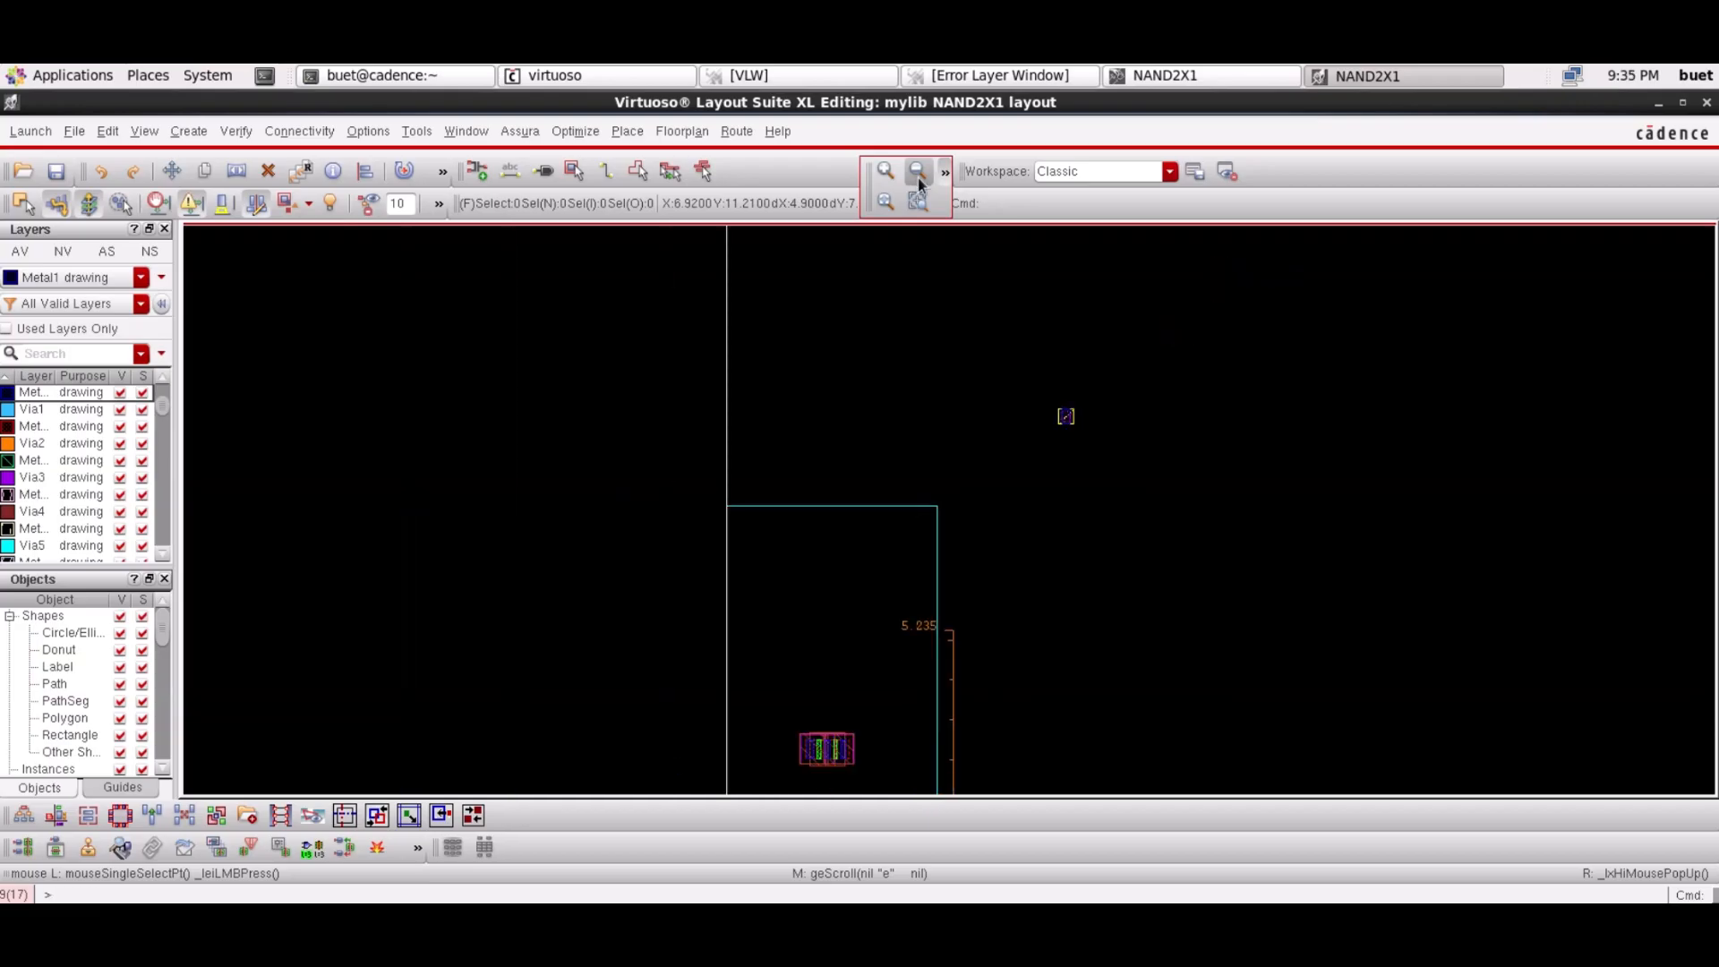
# Move the M1_NWELL contact down to sit just below the vdd! pin
pyautogui.press('m')
pyautogui.click(1065, 416)
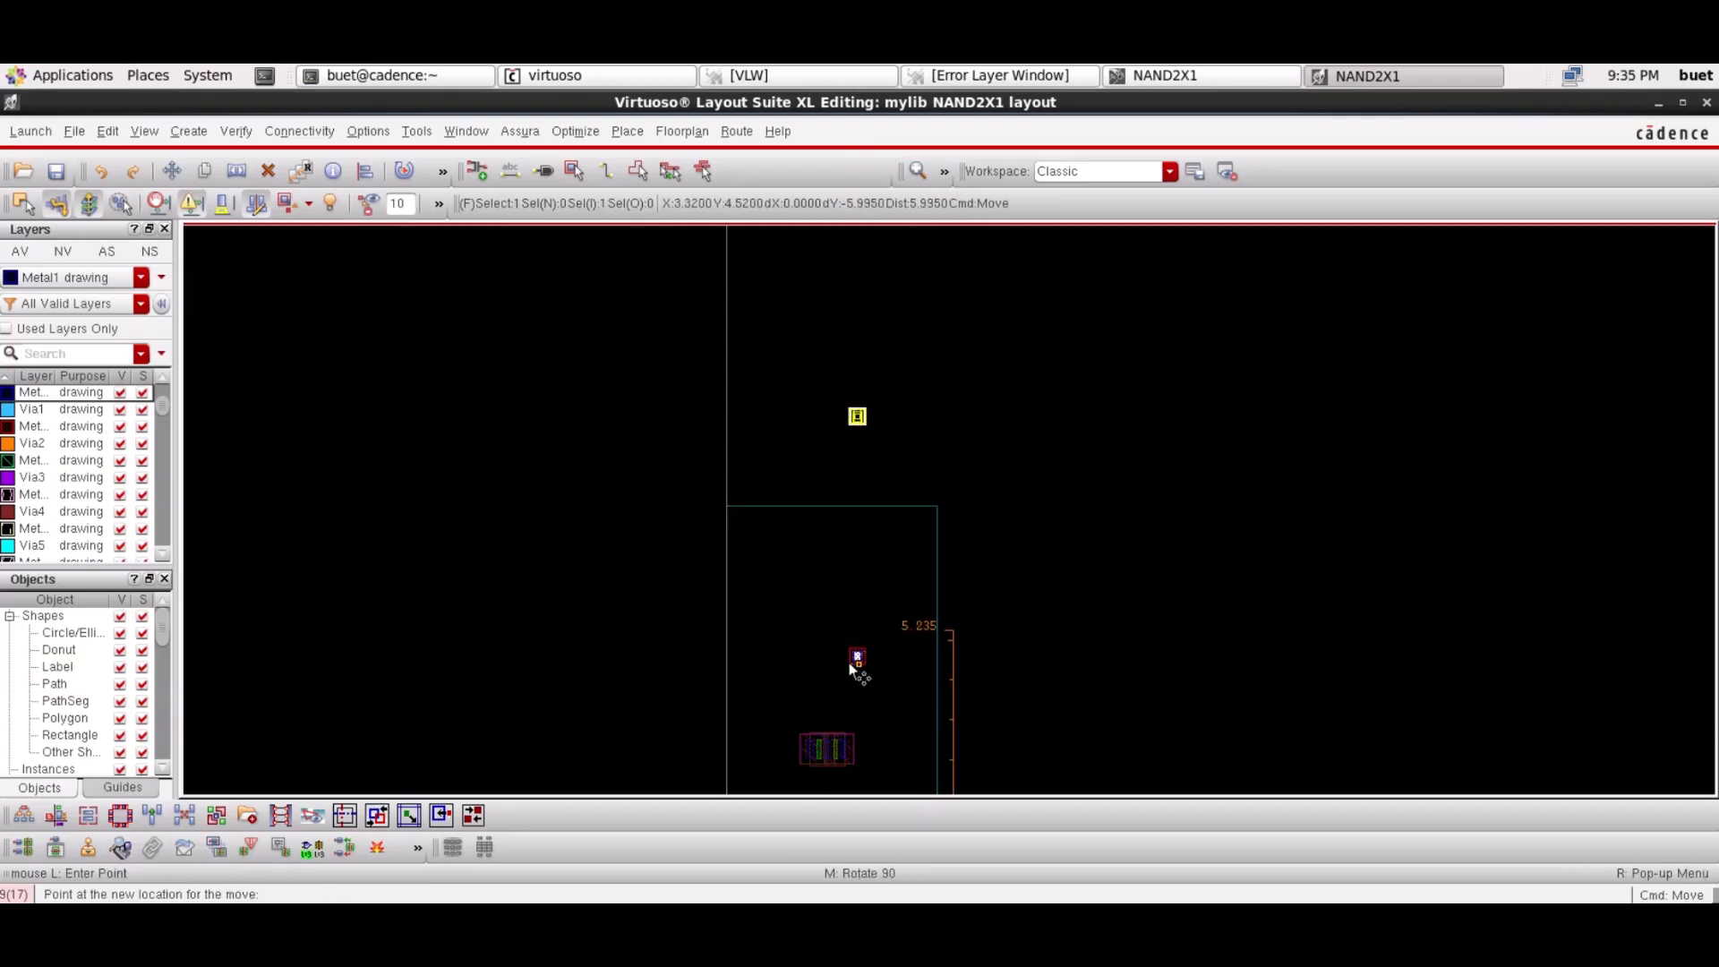
pyautogui.click(860, 658)
pyautogui.click(1058, 659)
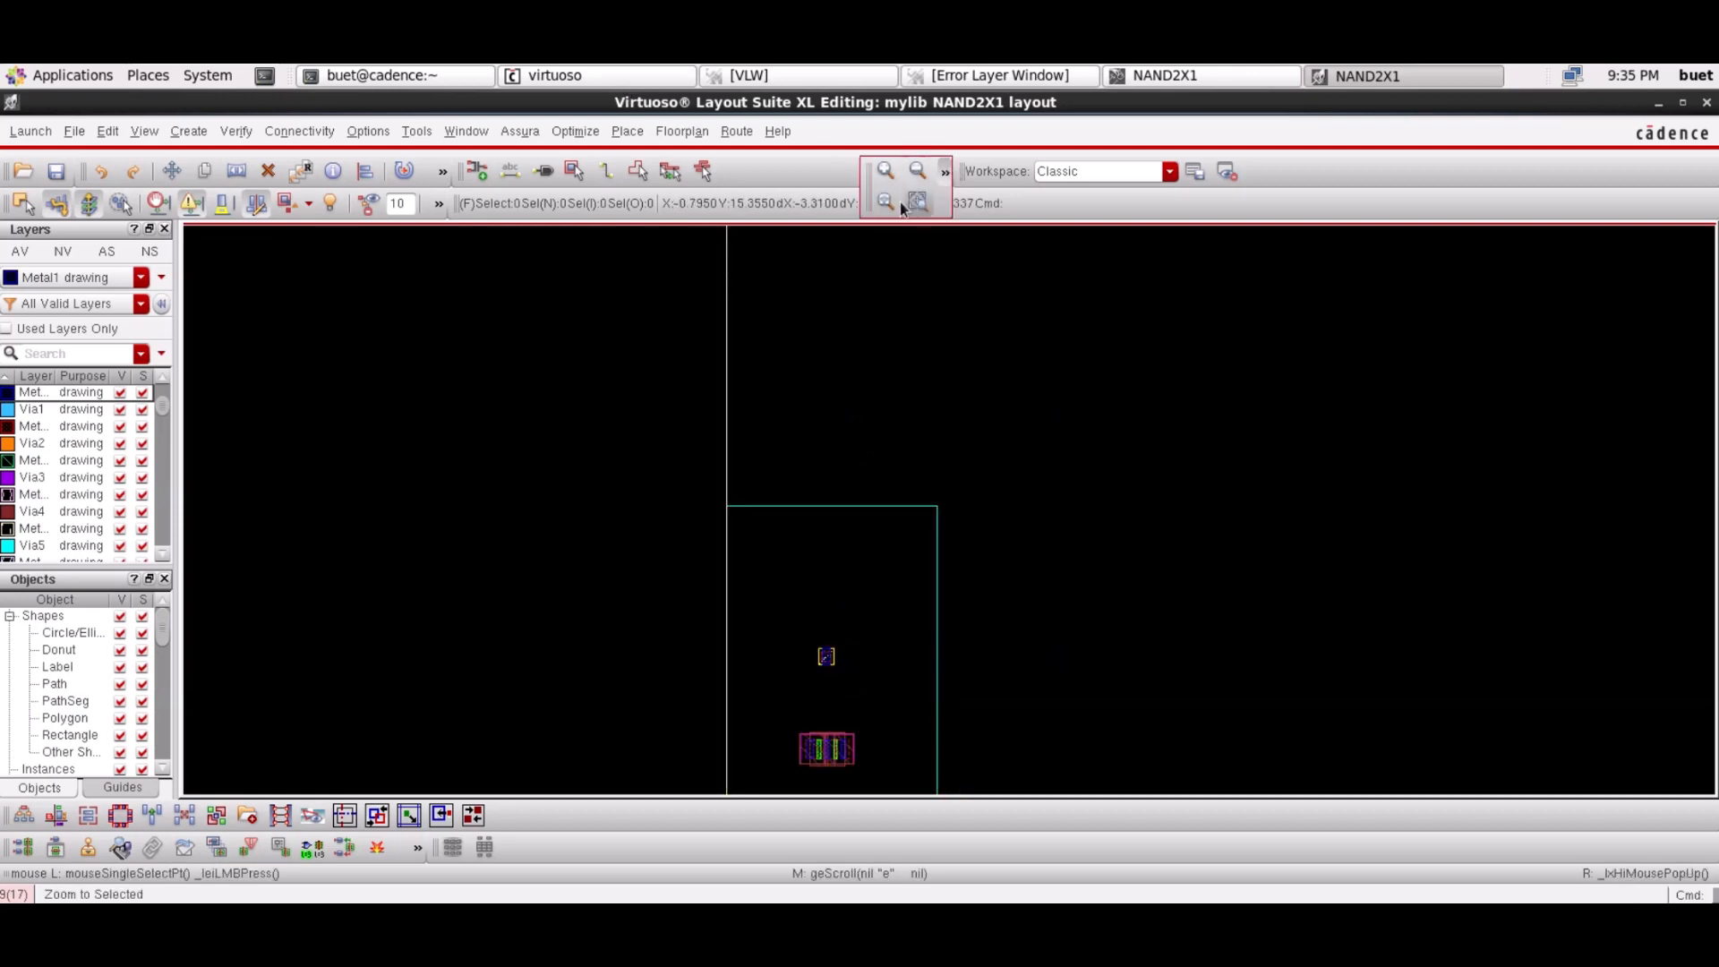
pyautogui.click(918, 171)
# Place an M1_PSUB contact and move it down near gnd!, right of the NMOS
pyautogui.press('i')
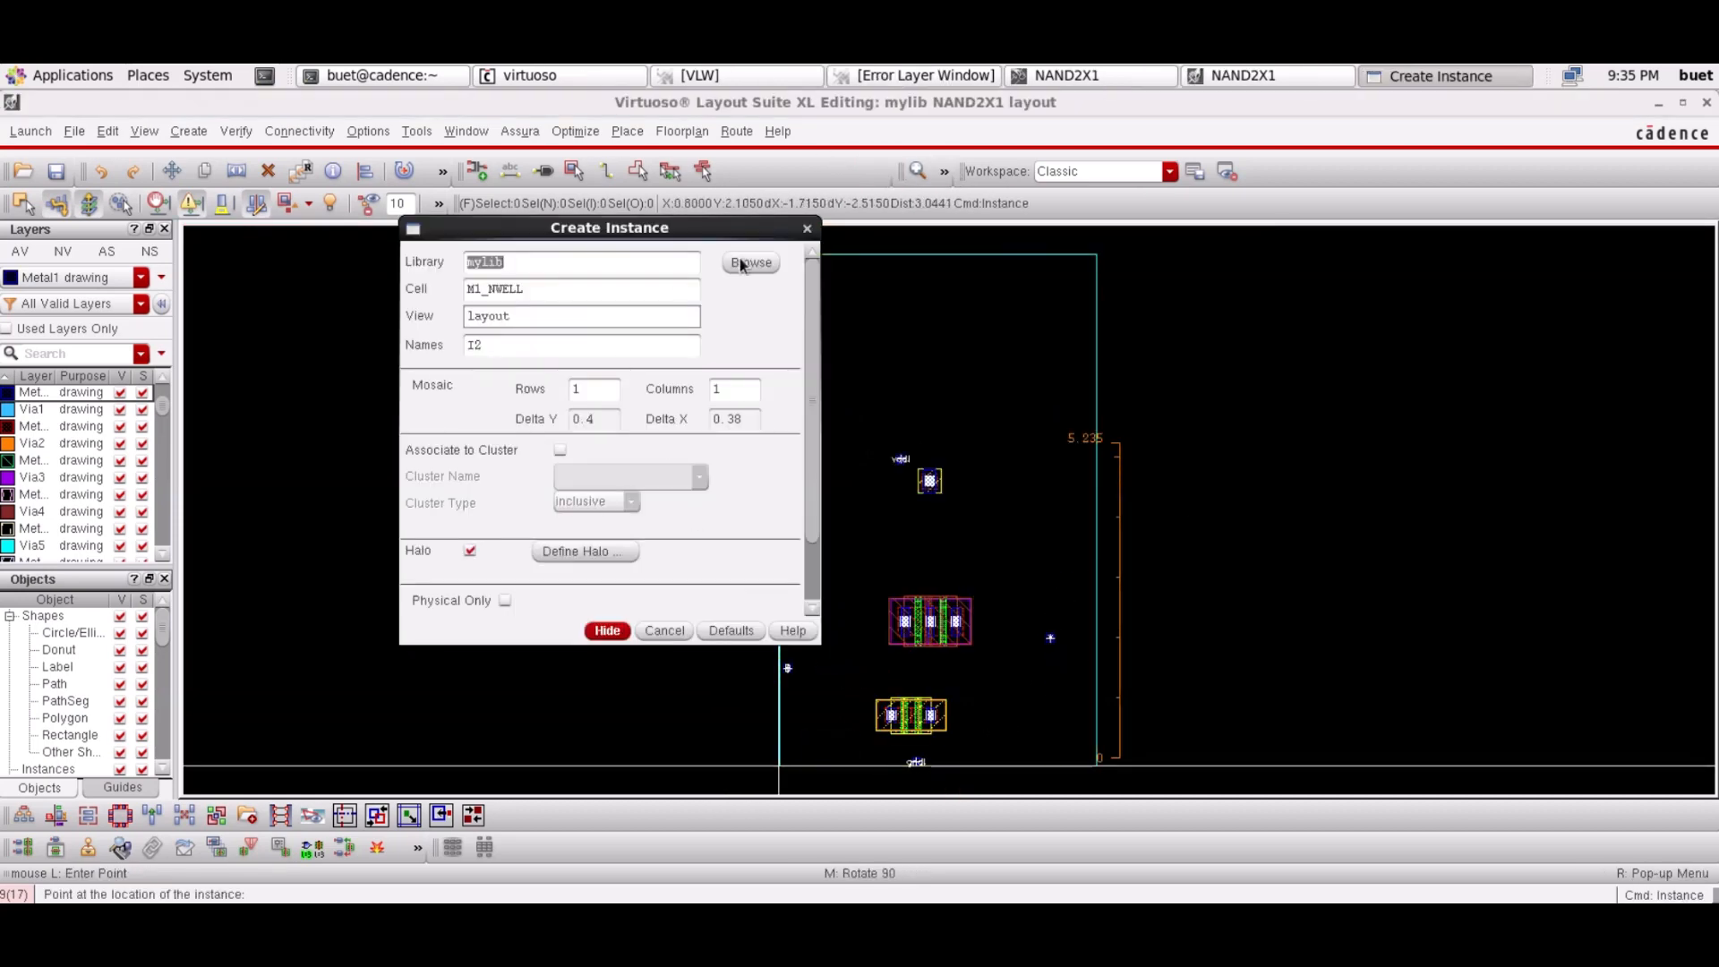
pyautogui.click(250, 237)
pyautogui.click(43, 494)
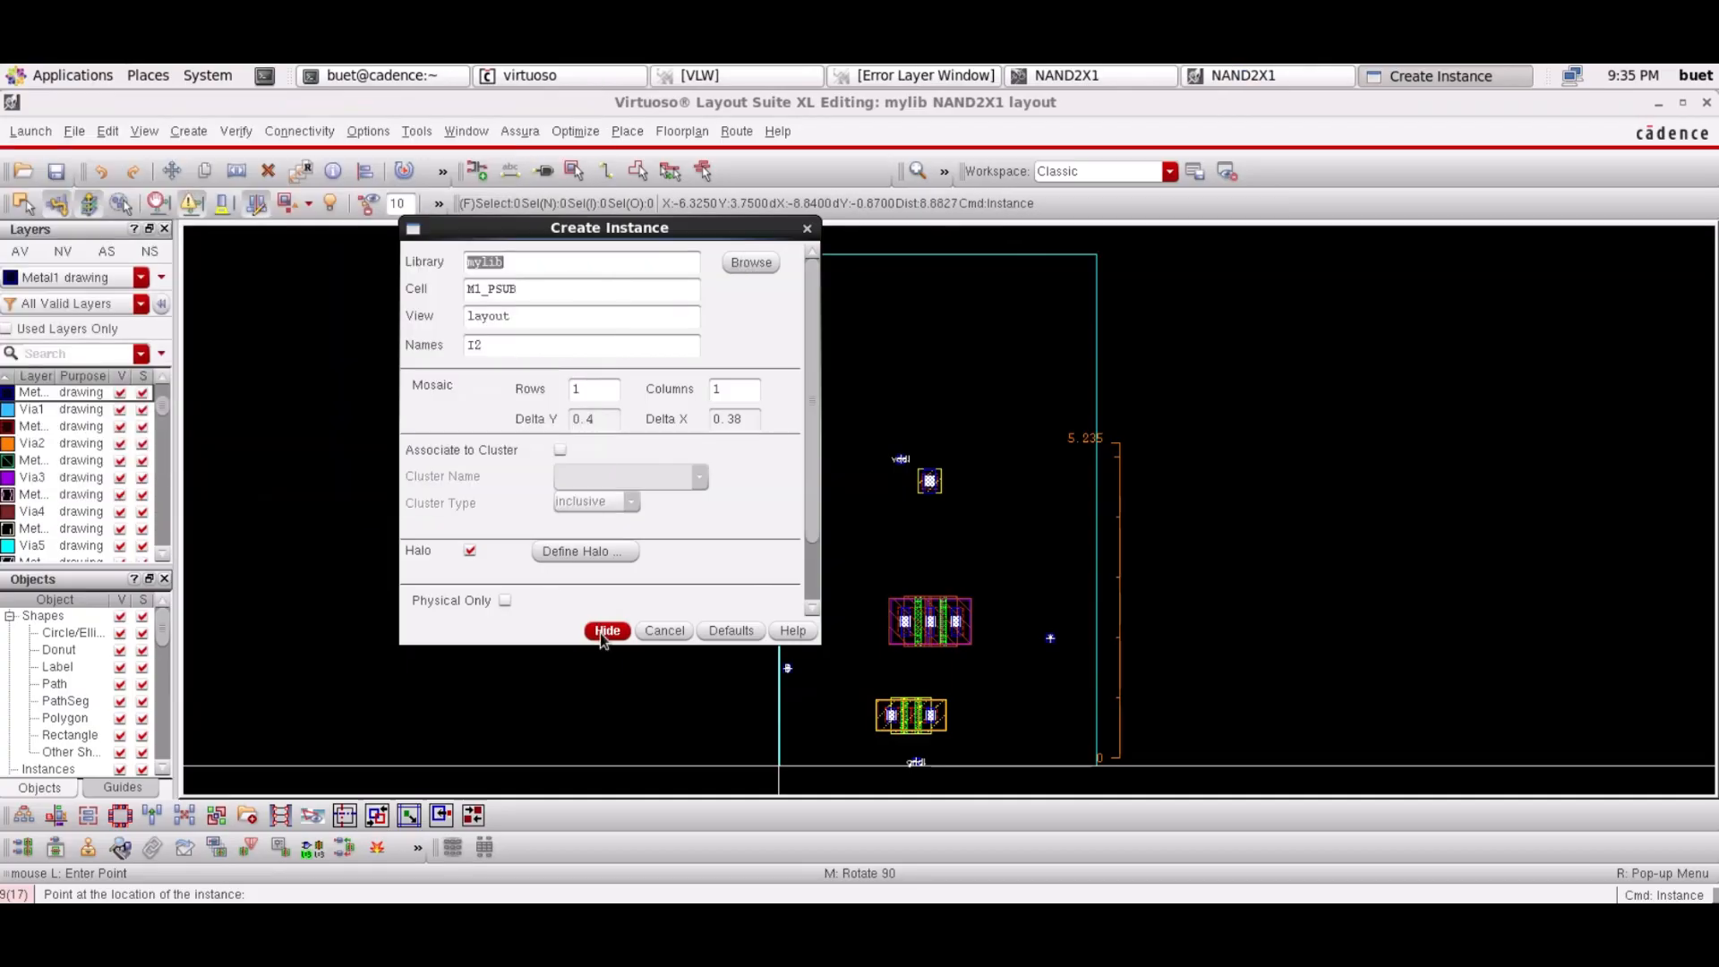
pyautogui.click(607, 631)
pyautogui.click(999, 317)
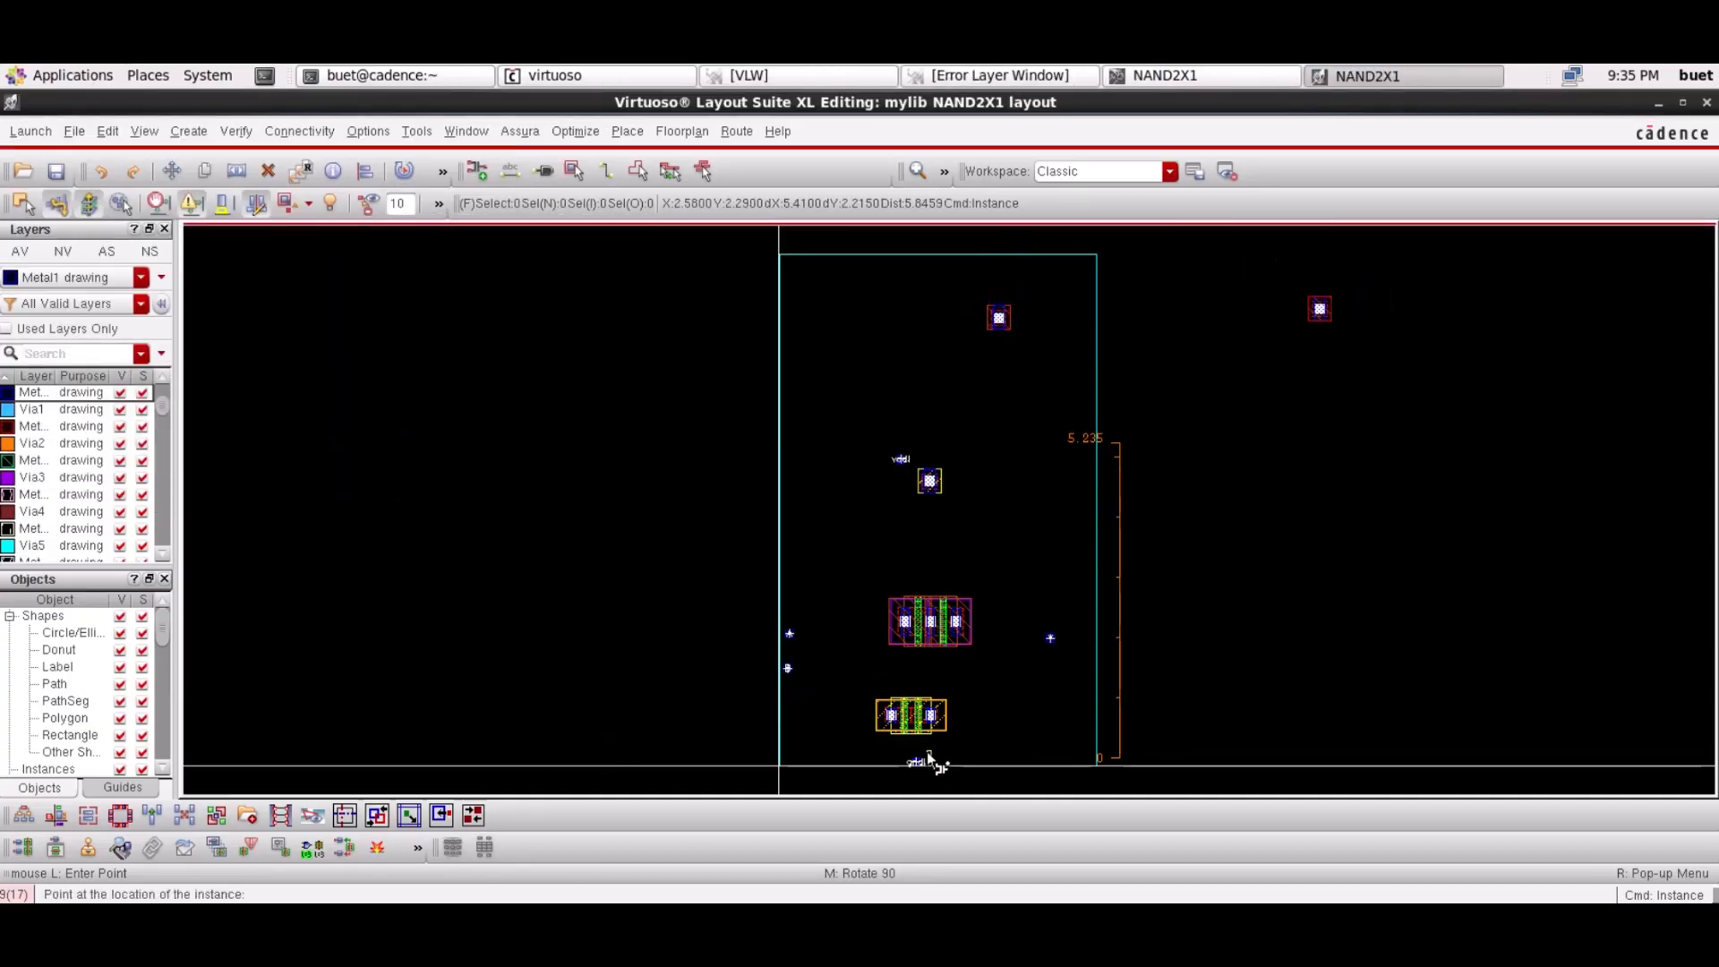
pyautogui.press('Escape')
pyautogui.moveTo(1026, 333); pyautogui.dragTo(992, 763)
pyautogui.click(1178, 643)
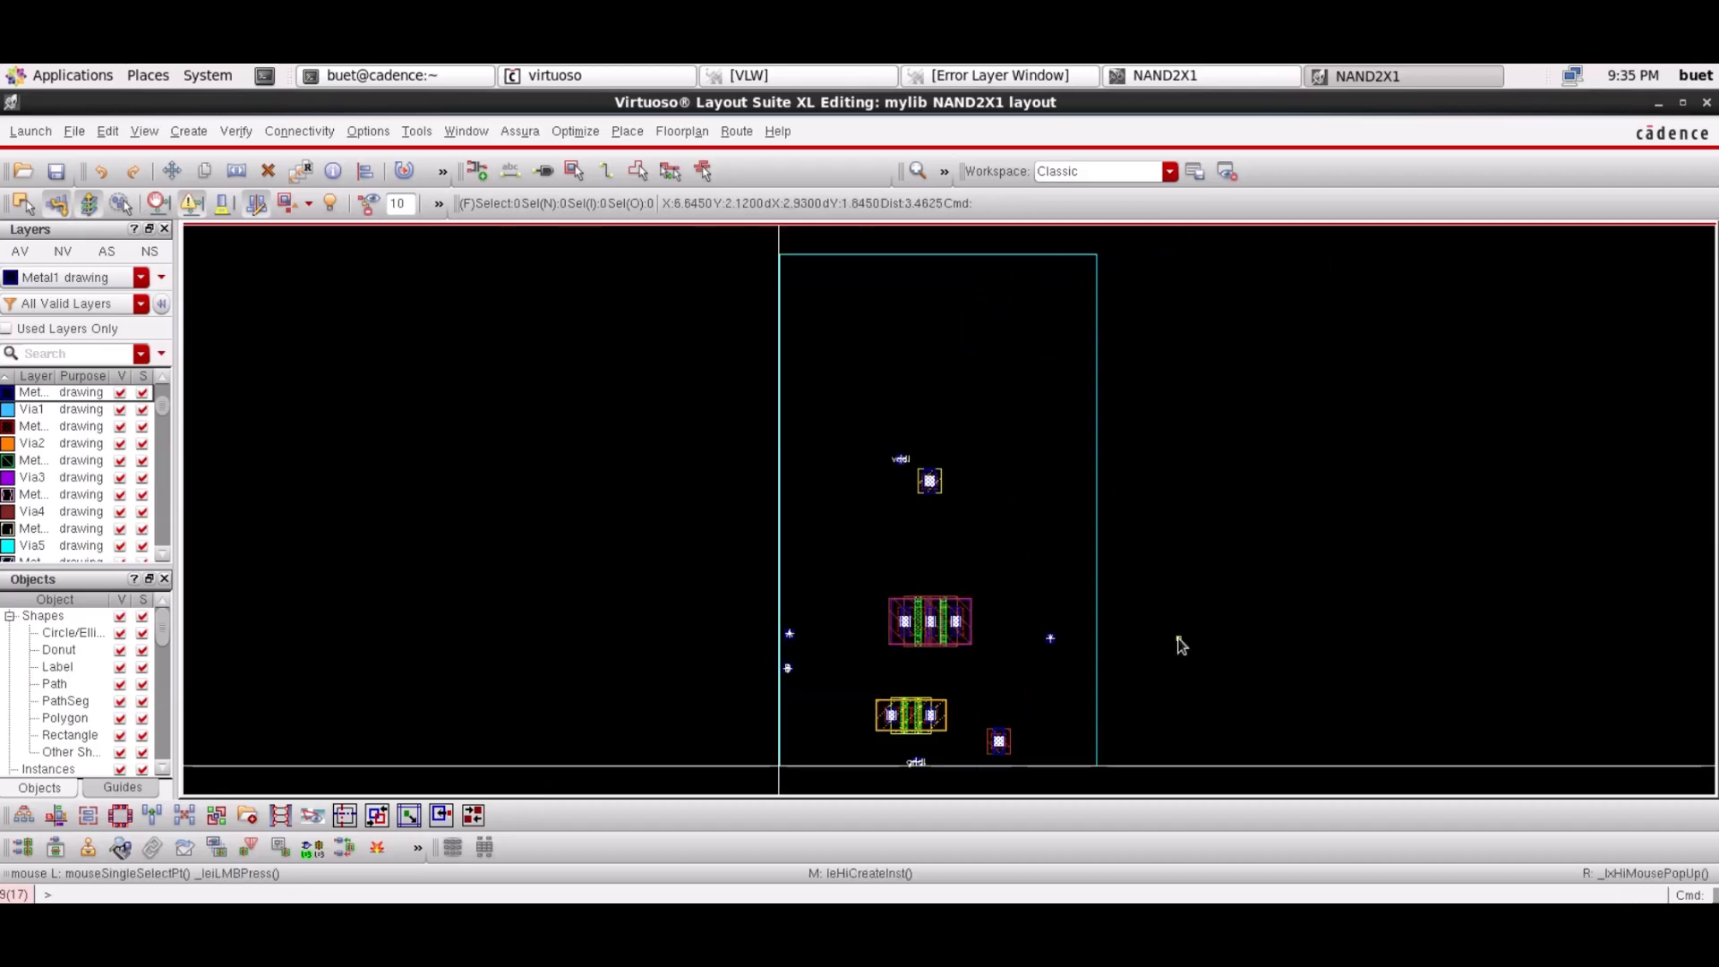
pyautogui.click(919, 170)
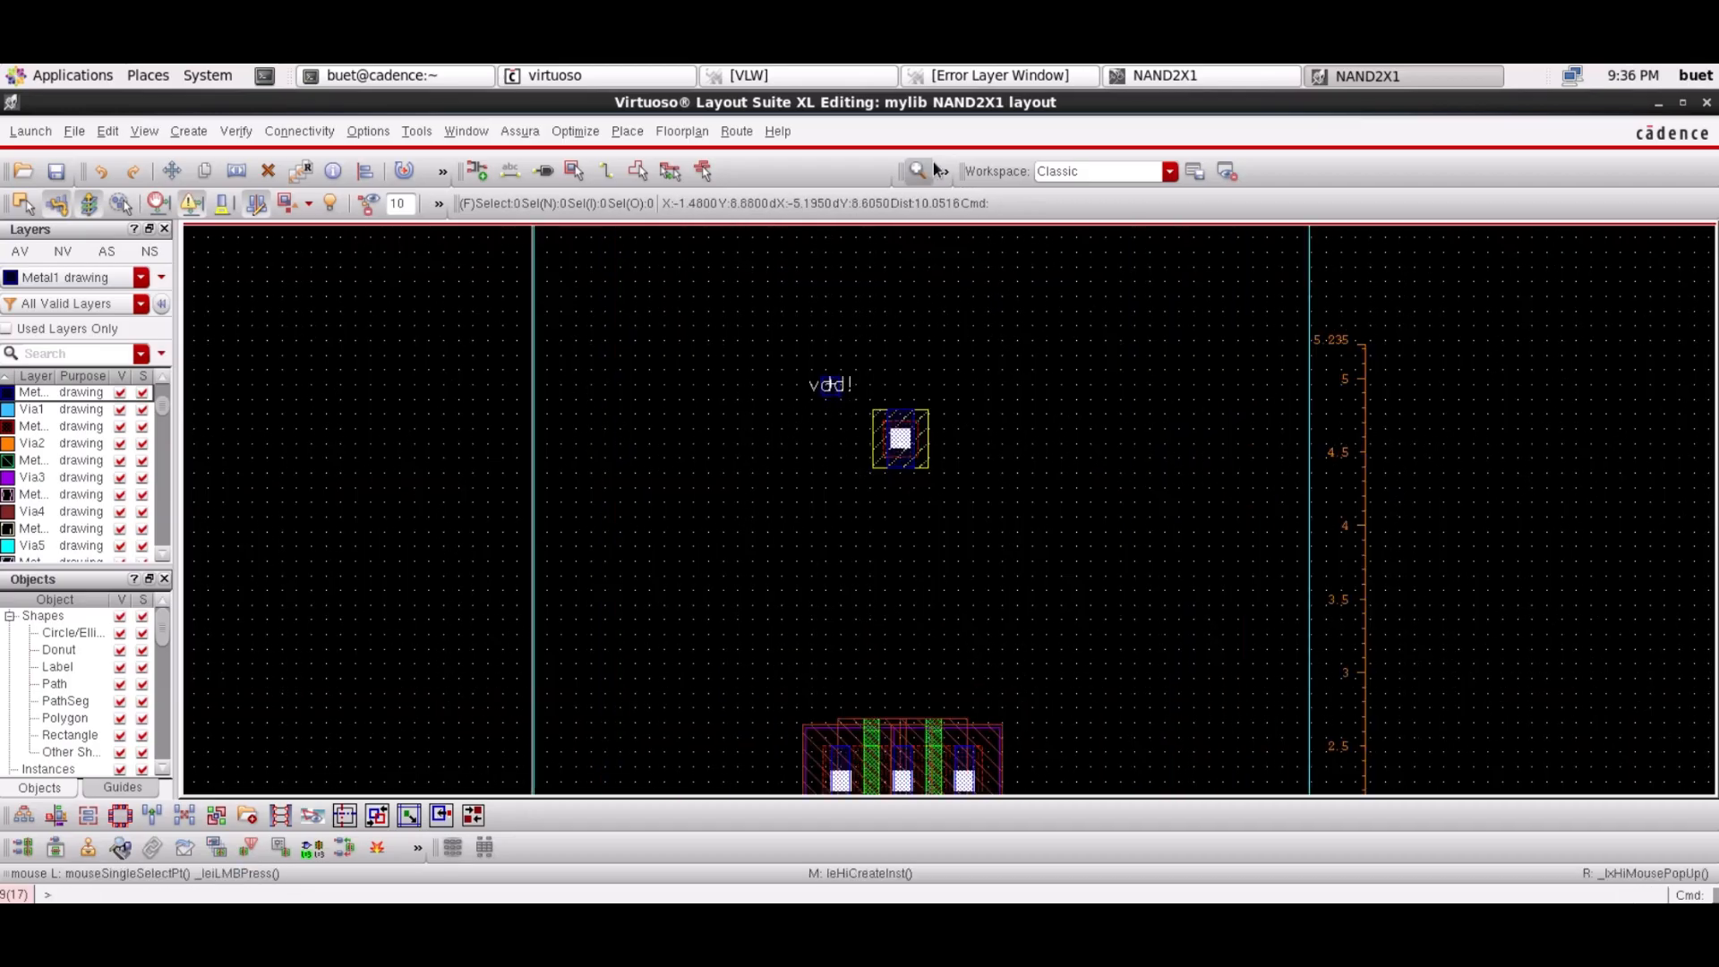
# Move the PMOS transistor pair higher in the cell
pyautogui.scroll(-1, 602, 571)
pyautogui.moveTo(744, 561); pyautogui.dragTo(1021, 736)
pyautogui.moveTo(922, 668); pyautogui.dragTo(940, 475)
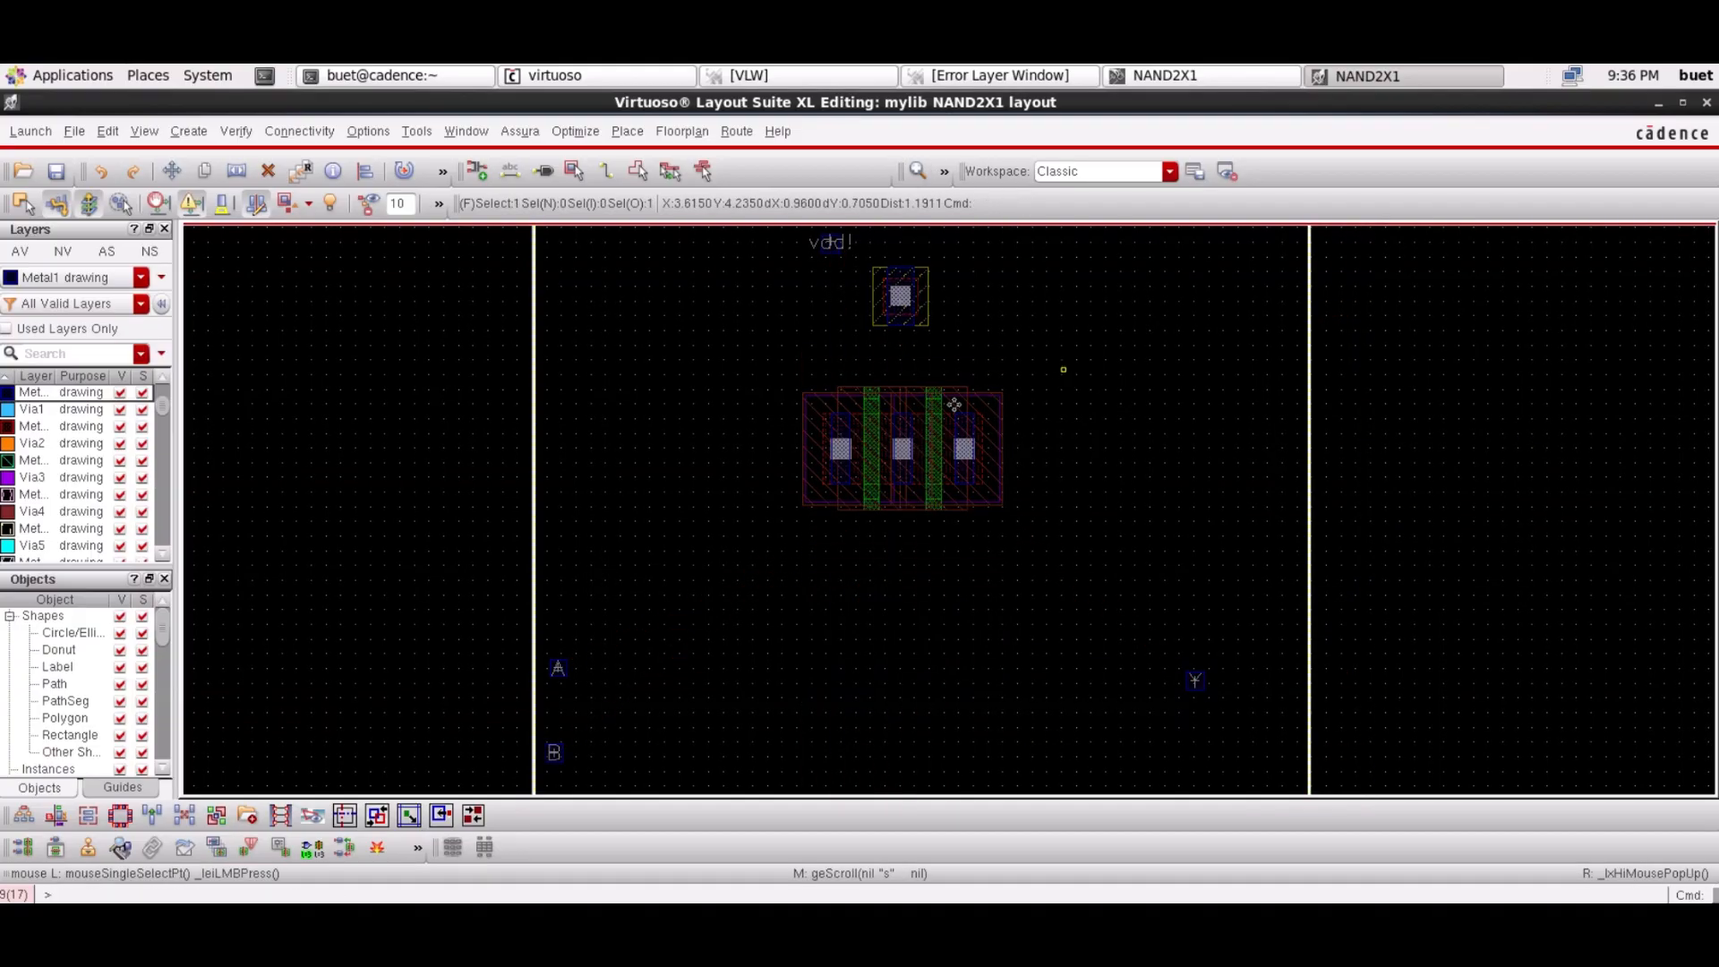
pyautogui.click(911, 445)
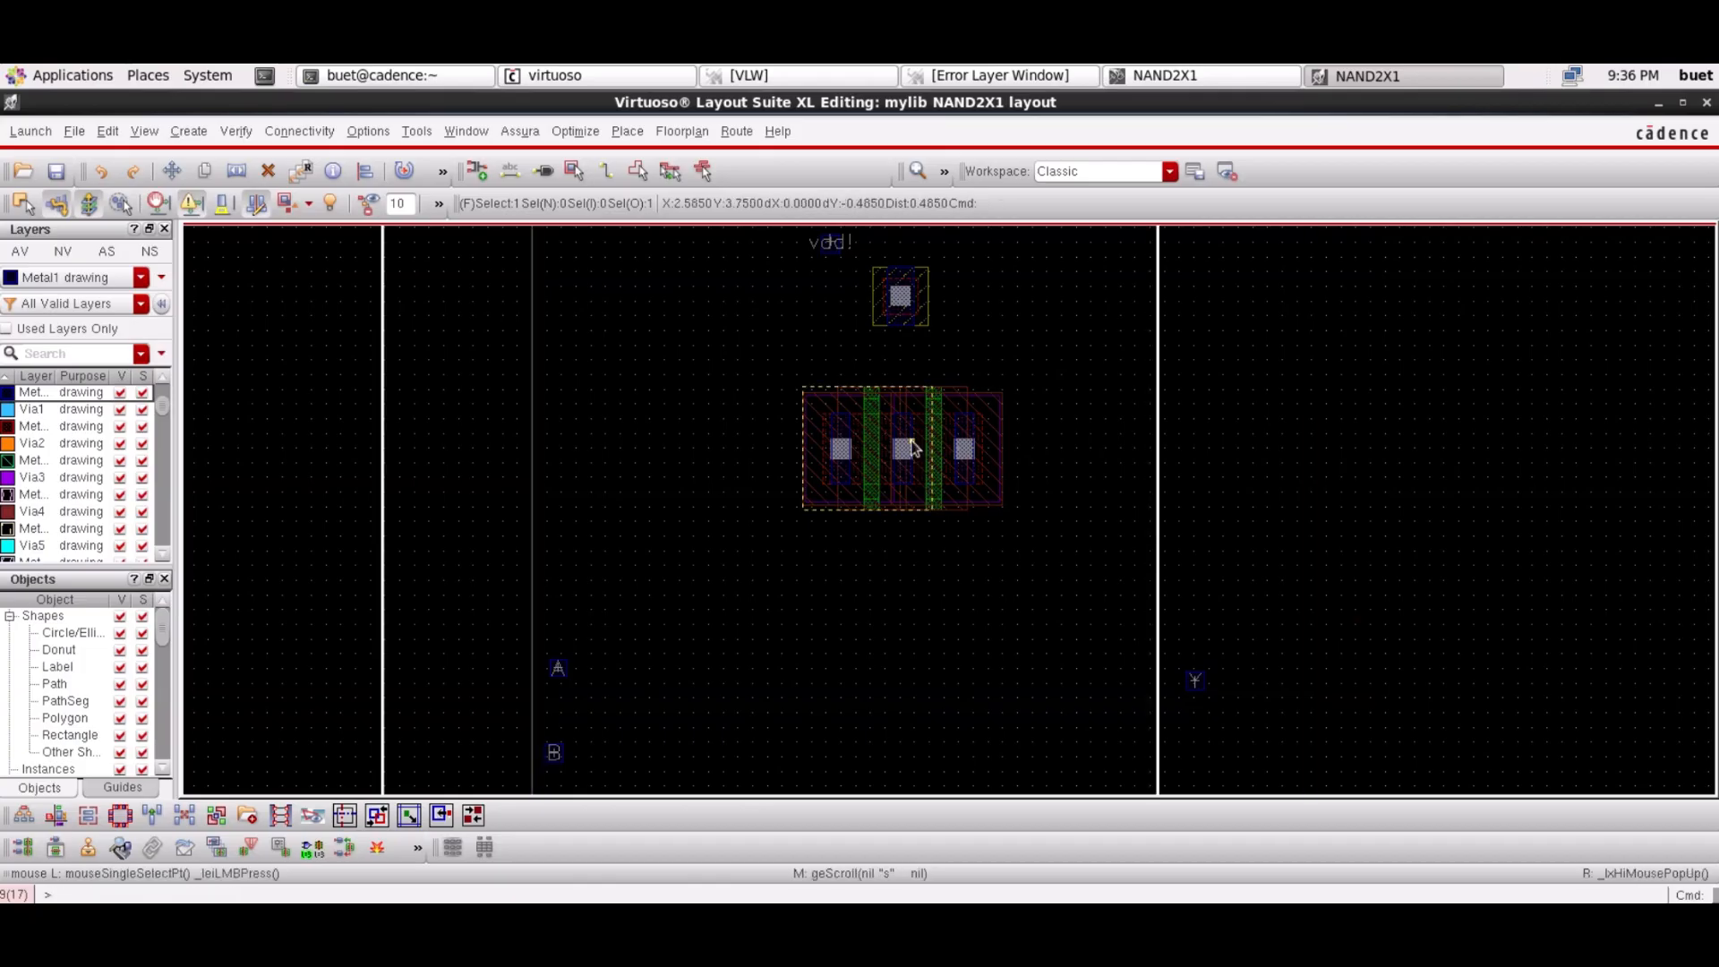
pyautogui.click(1429, 587)
pyautogui.moveTo(1053, 377); pyautogui.dragTo(717, 524)
pyautogui.click(1351, 536)
pyautogui.click(1385, 534)
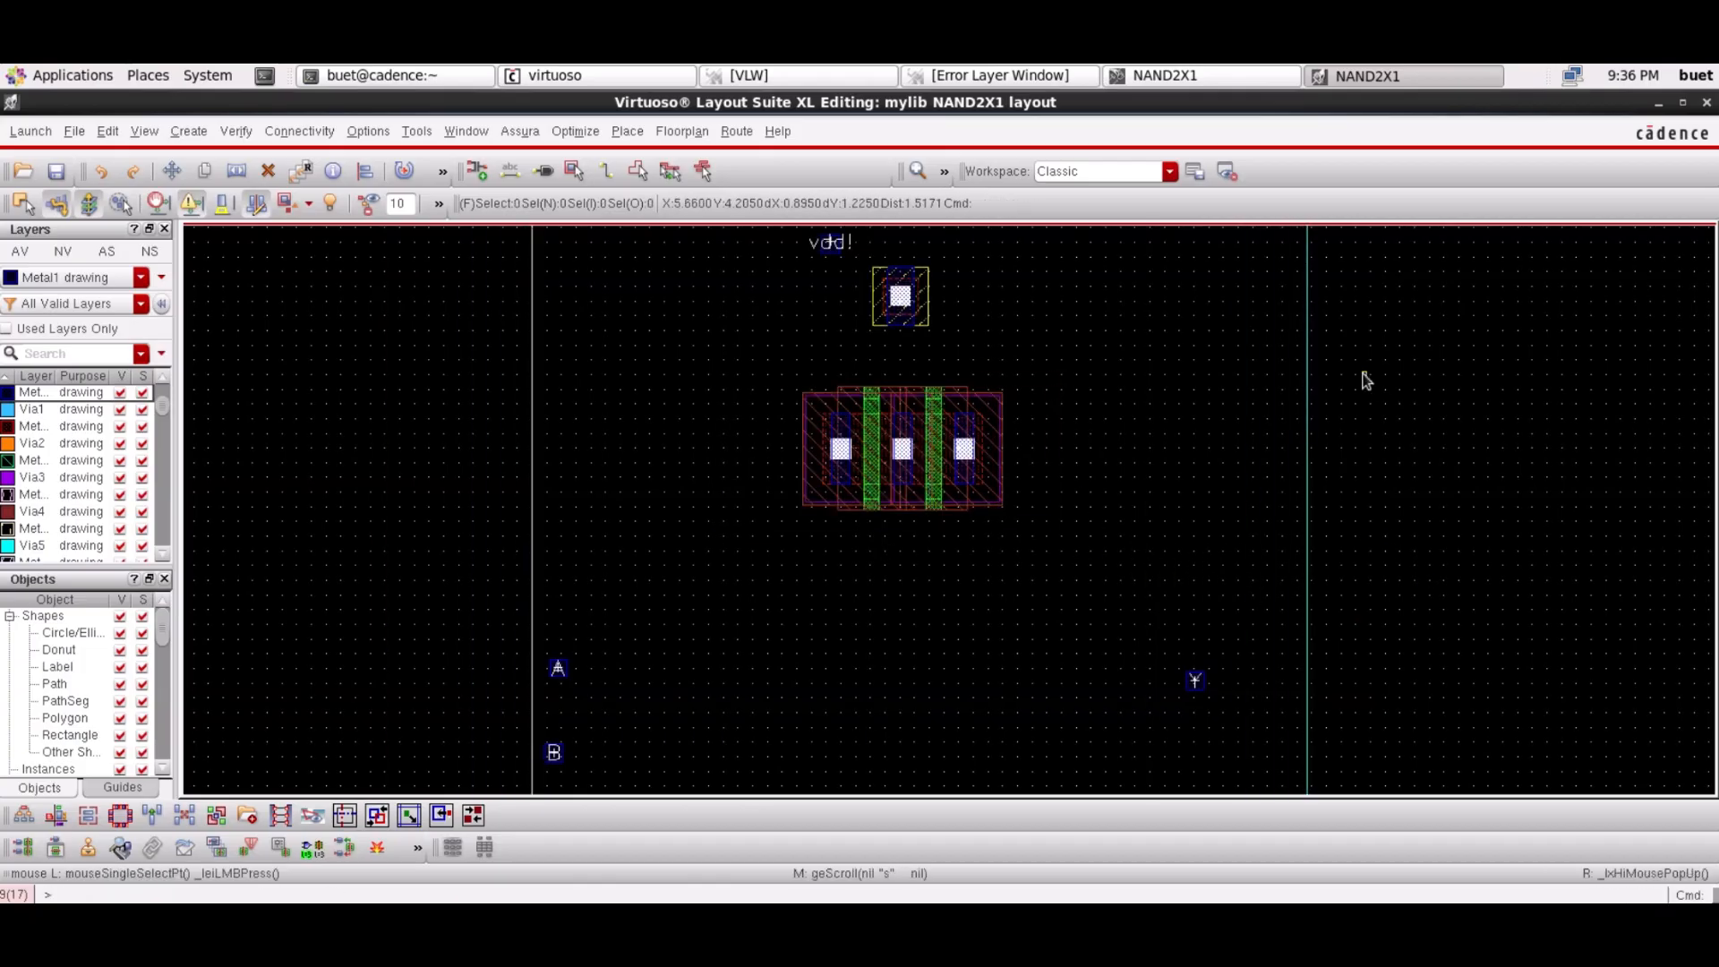
pyautogui.click(1365, 523)
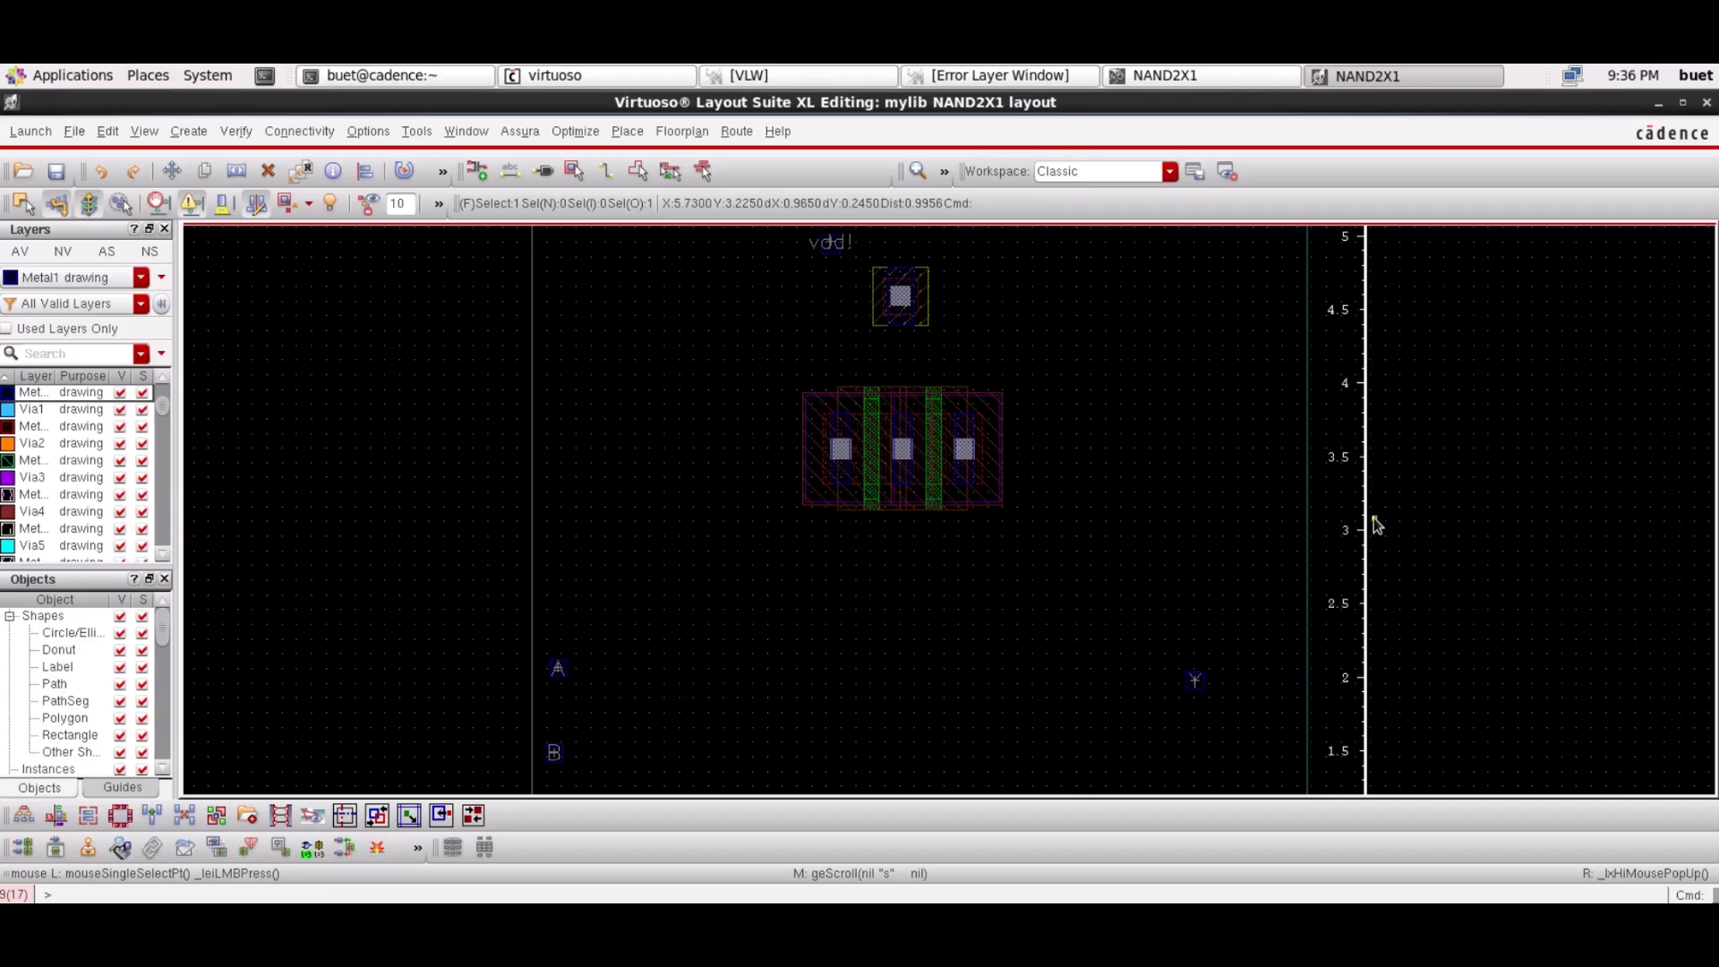
# Reposition the NMOS transistors into their final place
pyautogui.scroll(-1, 1375, 518)
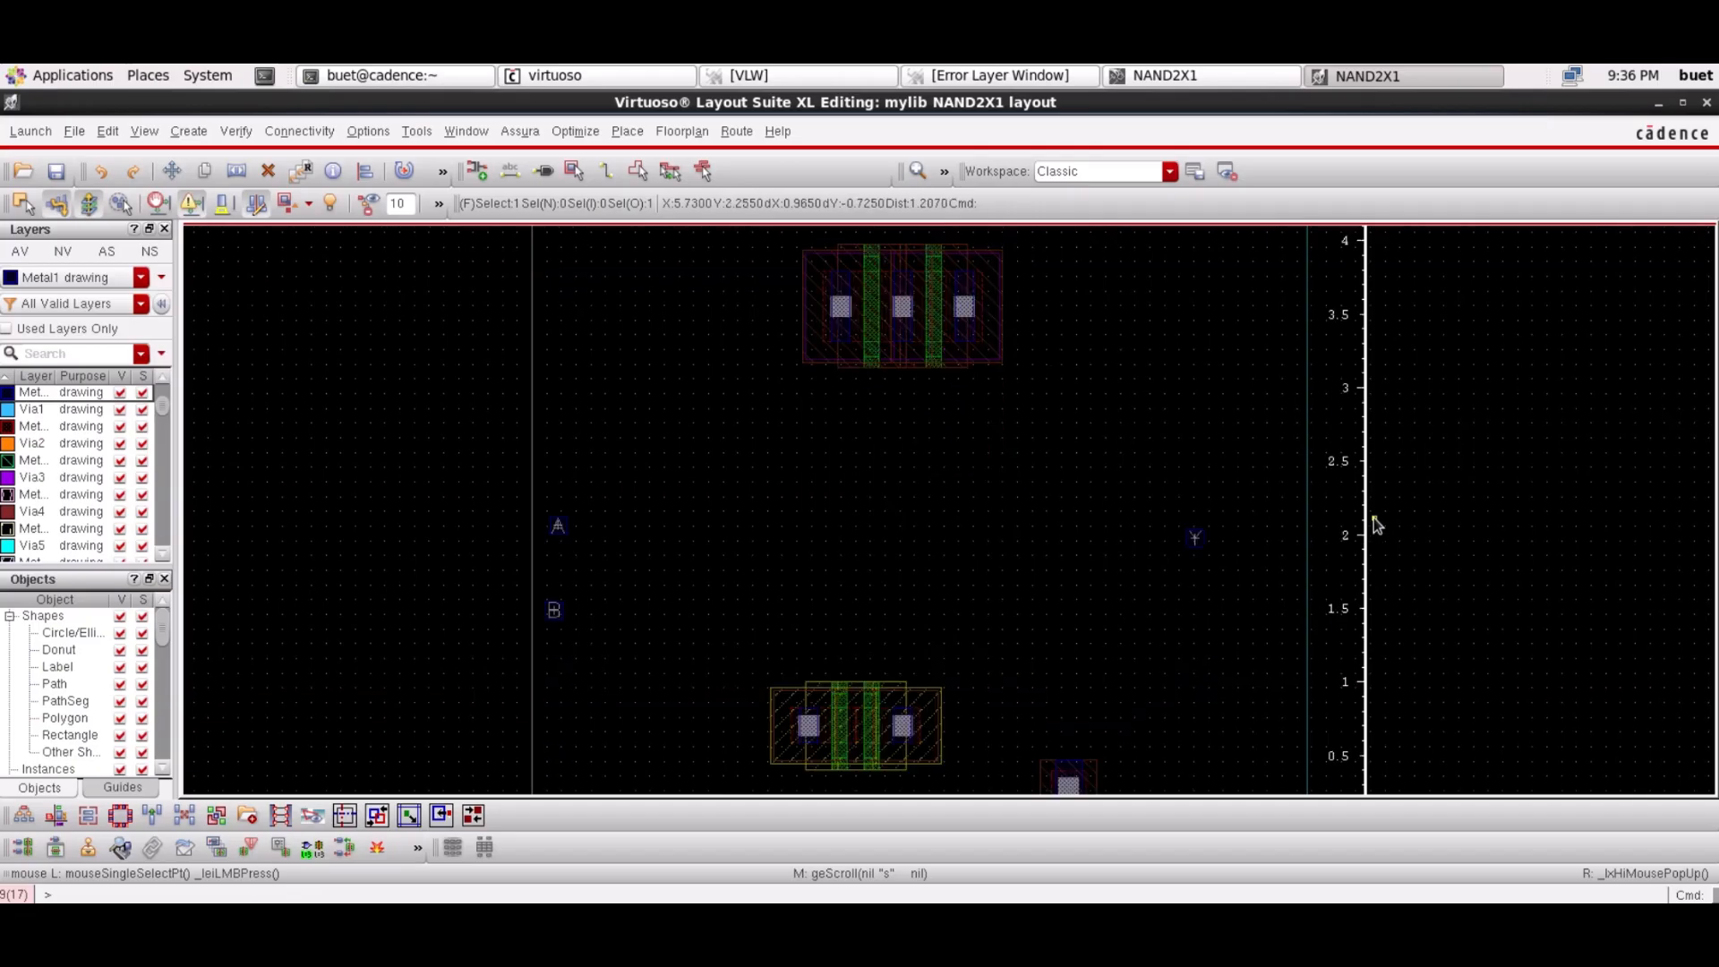
pyautogui.scroll(1, 1374, 522)
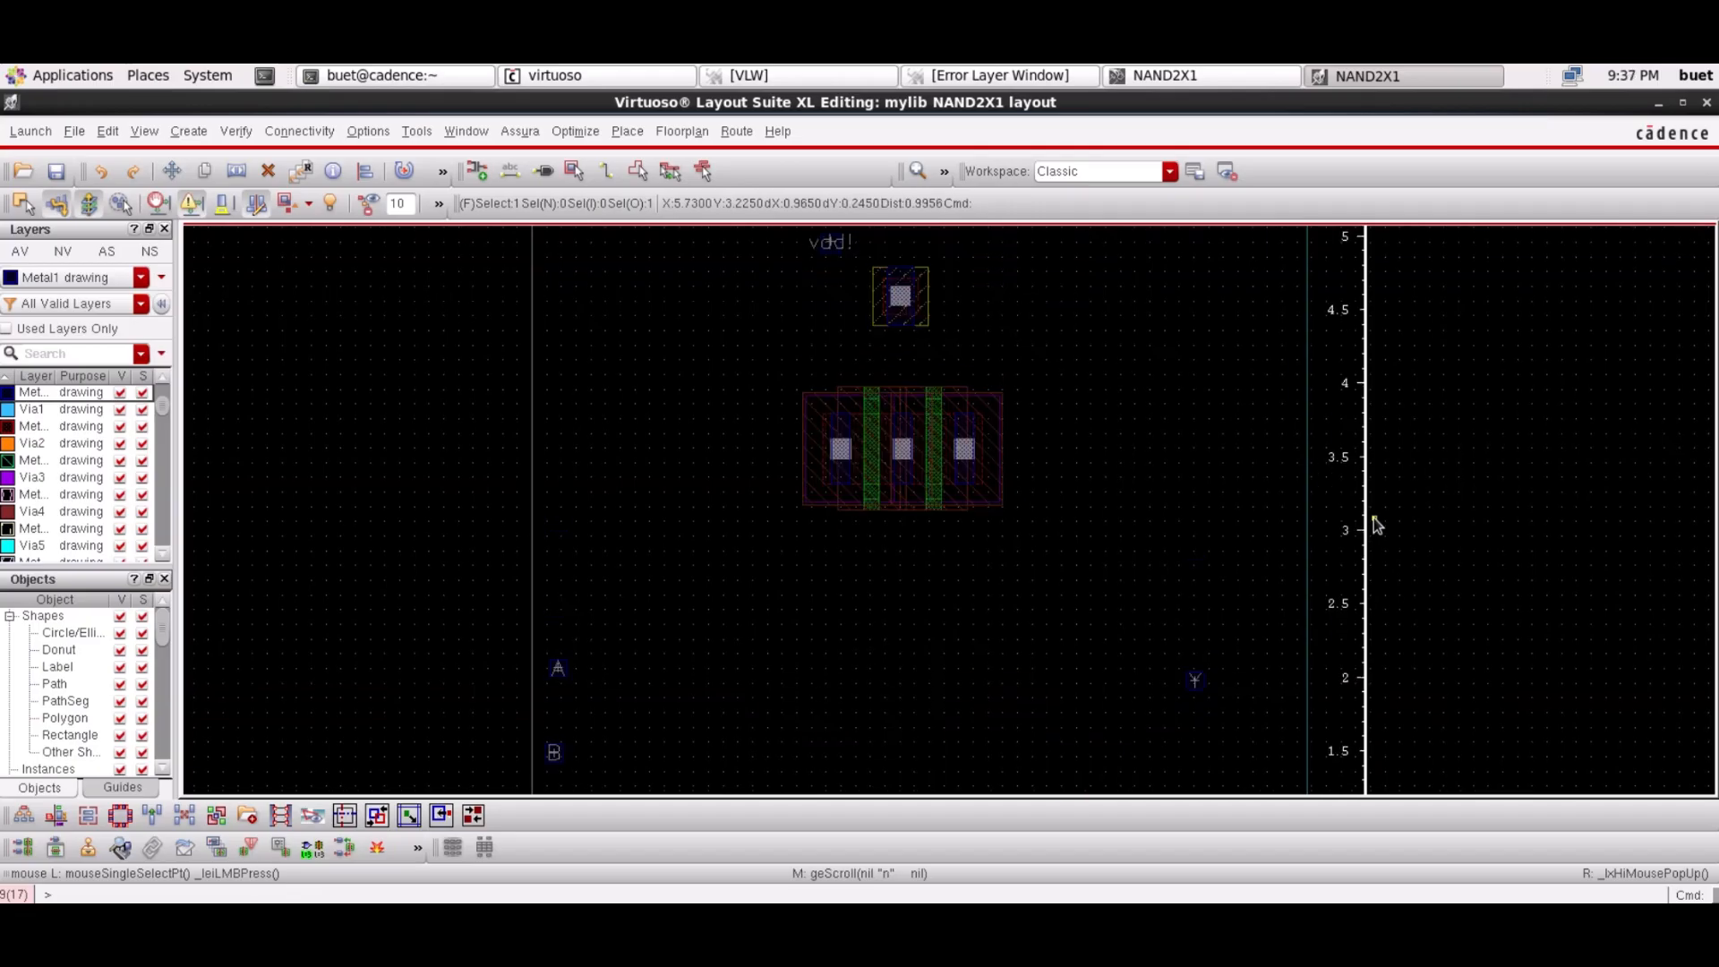
pyautogui.scroll(-1, 1373, 517)
pyautogui.moveTo(1024, 671); pyautogui.dragTo(756, 778)
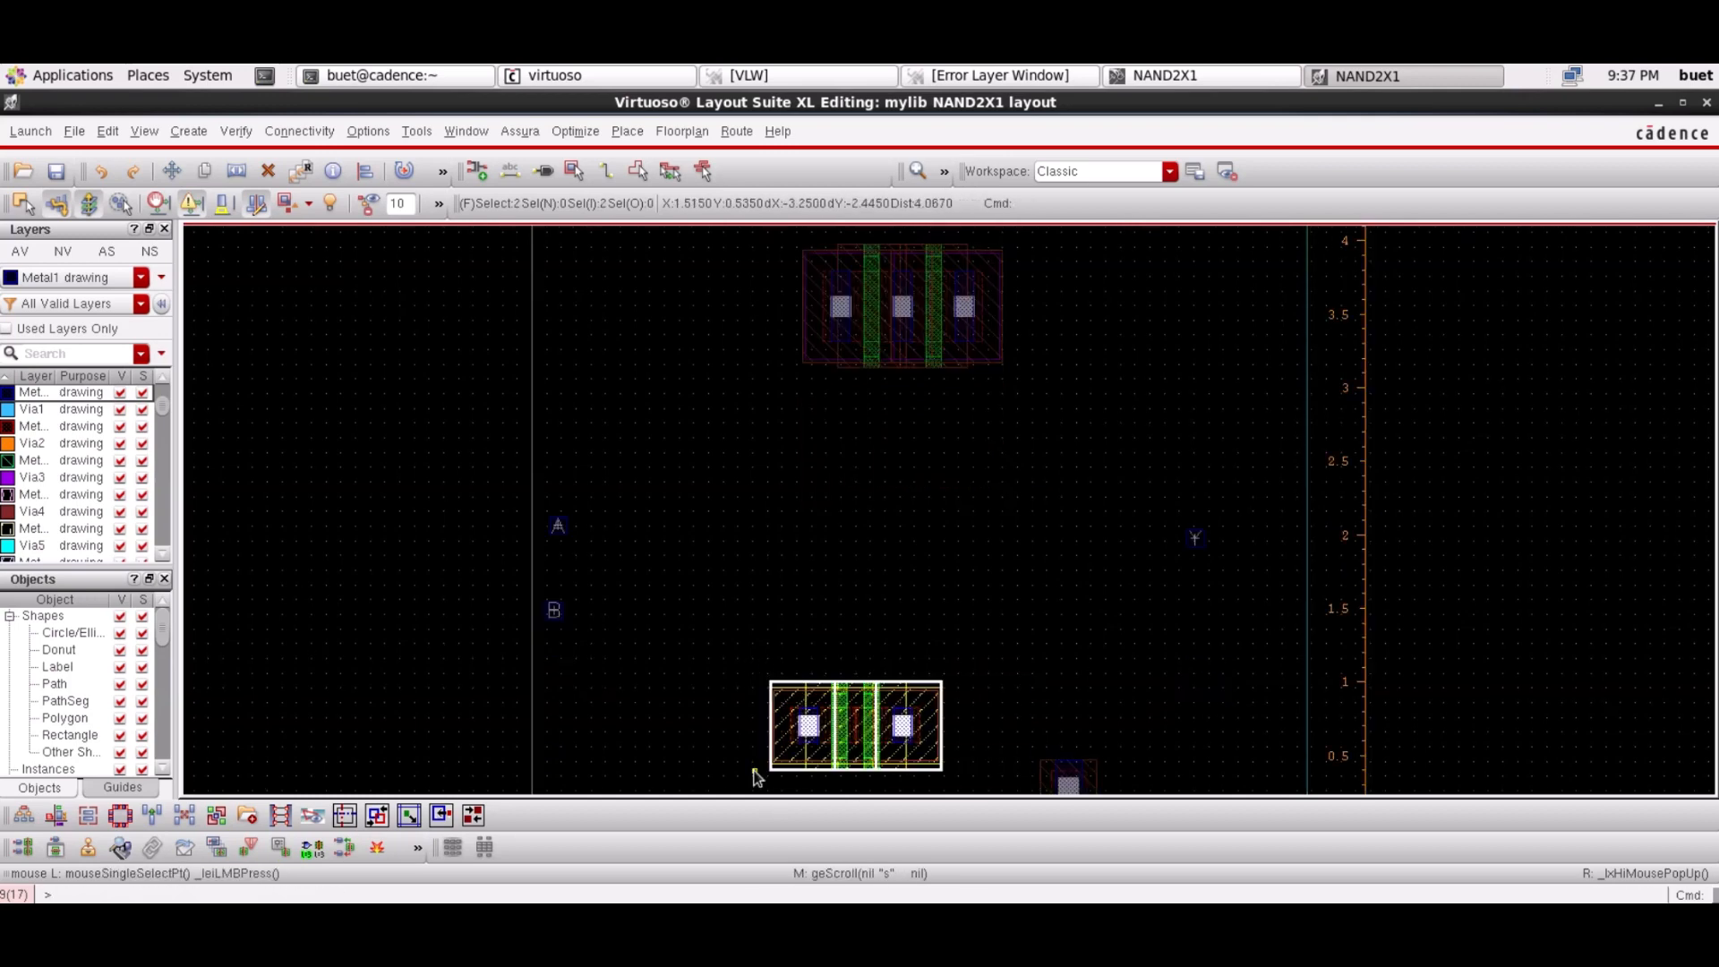
pyautogui.moveTo(857, 737); pyautogui.dragTo(913, 637)
pyautogui.click(399, 675)
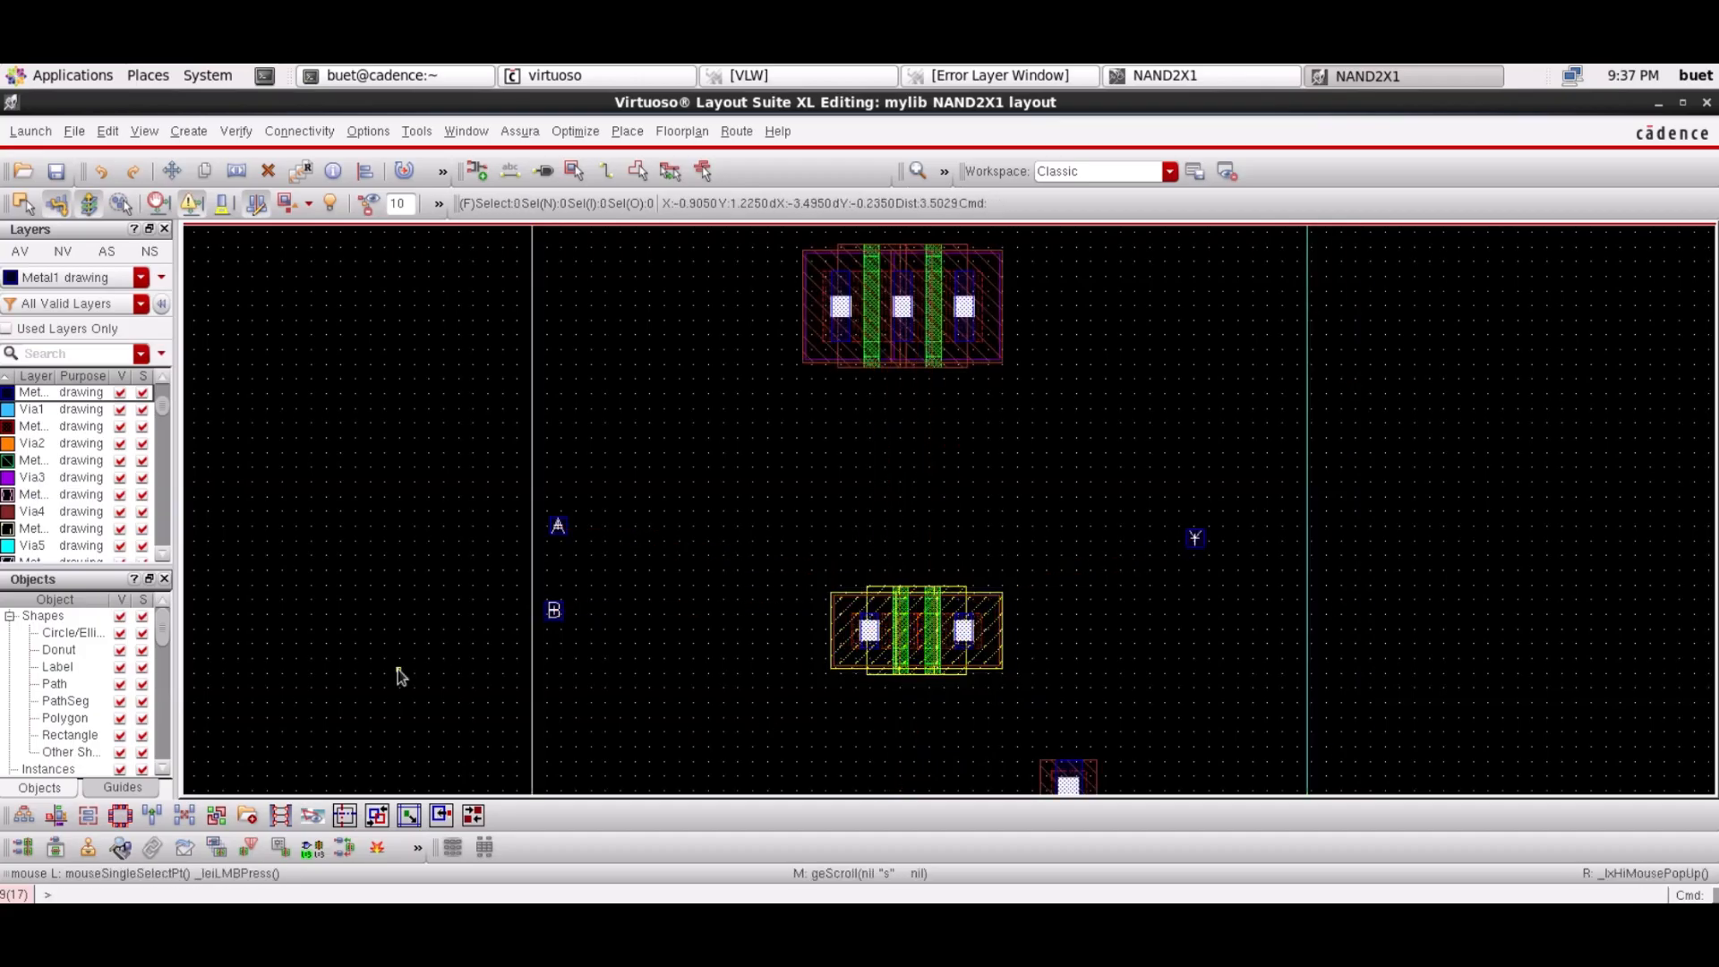
# Shift the M1_PSUB contact left so it sits centred below the NMOS transistors
pyautogui.press('Down')
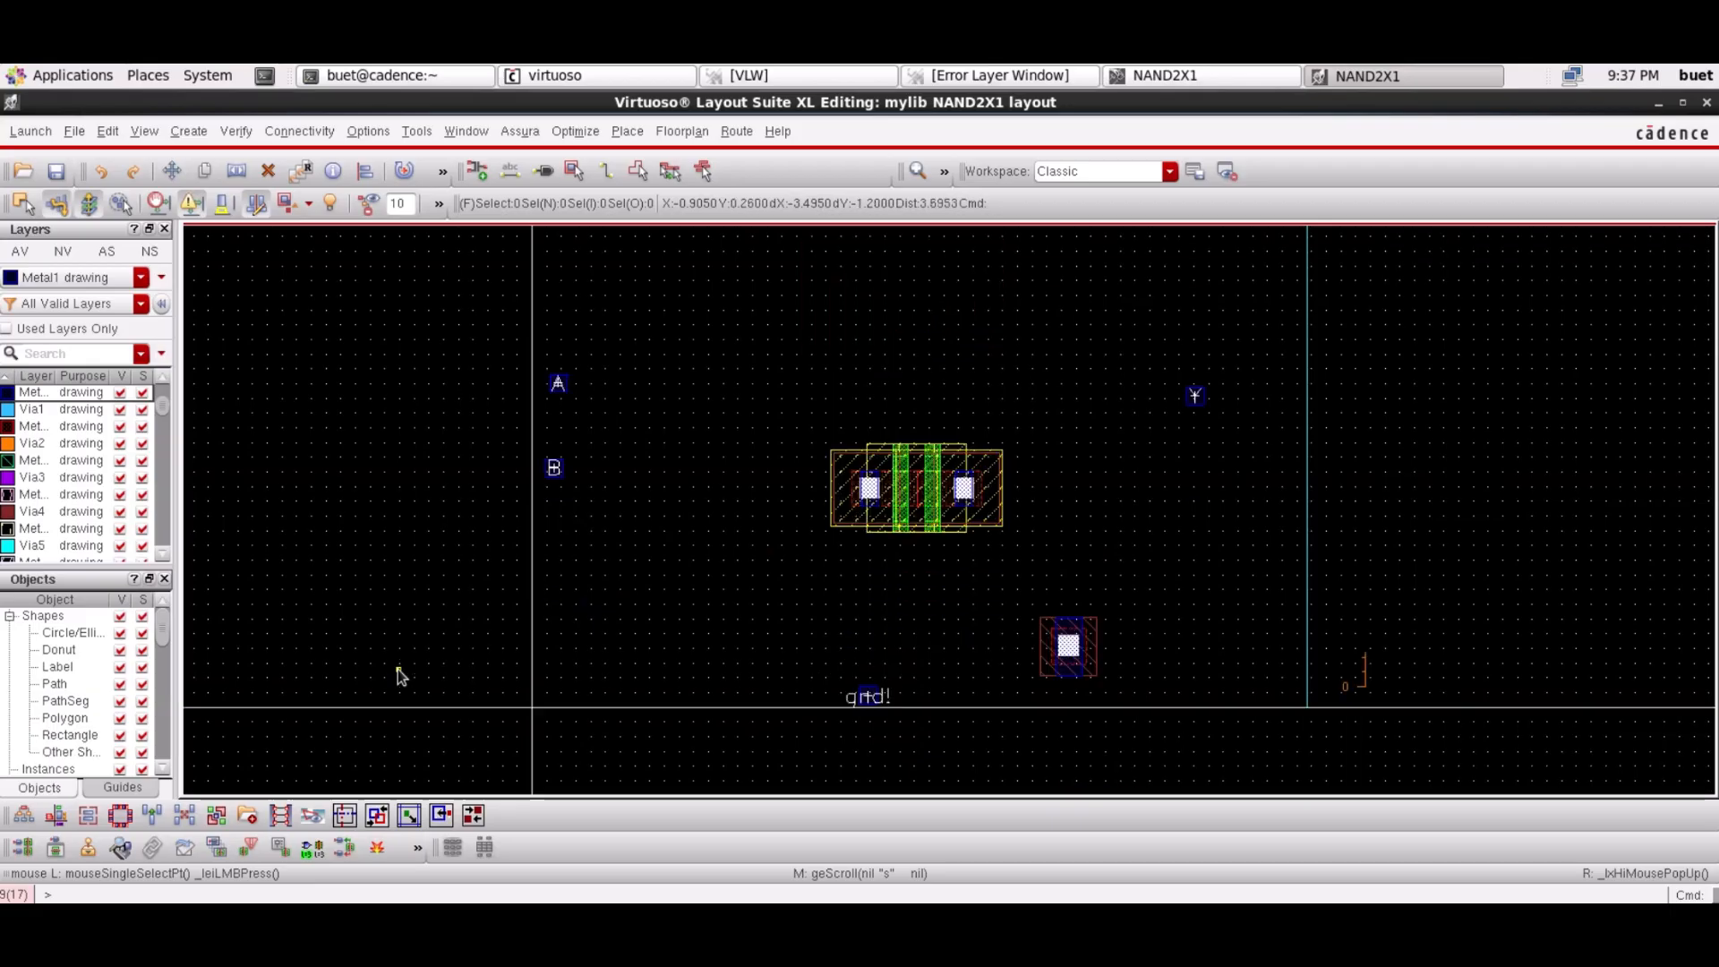
pyautogui.moveTo(991, 600); pyautogui.dragTo(1136, 697)
pyautogui.moveTo(1069, 645); pyautogui.dragTo(900, 628)
pyautogui.click(1382, 669)
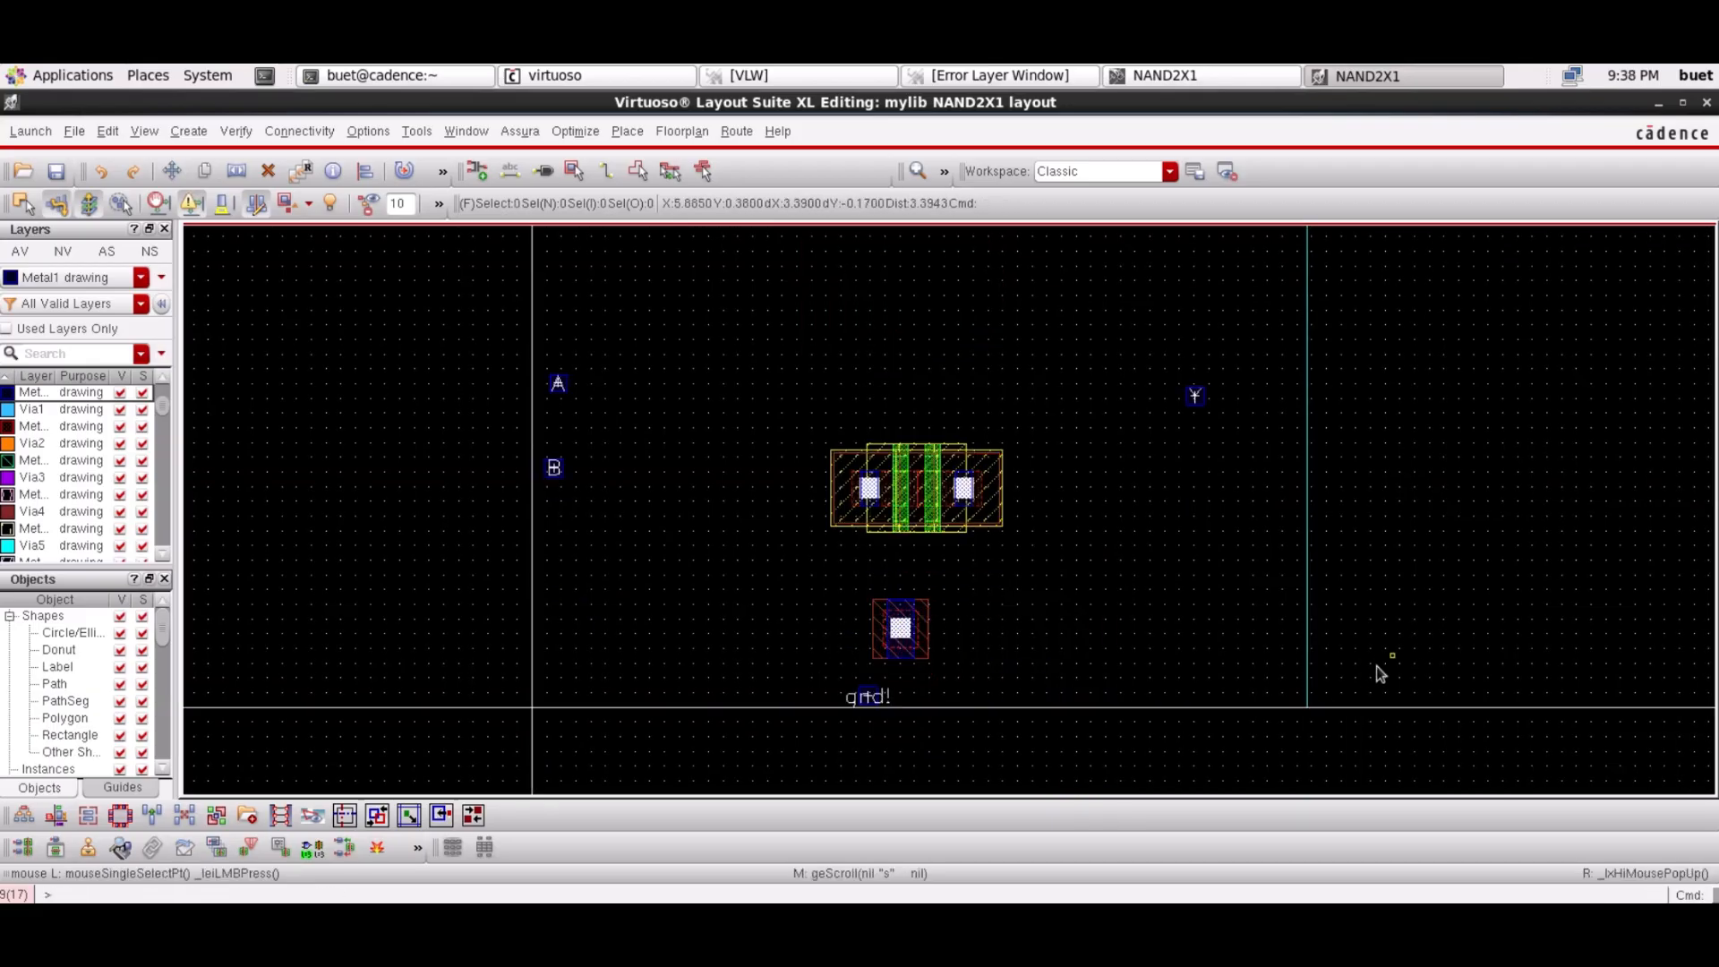
pyautogui.click(1366, 668)
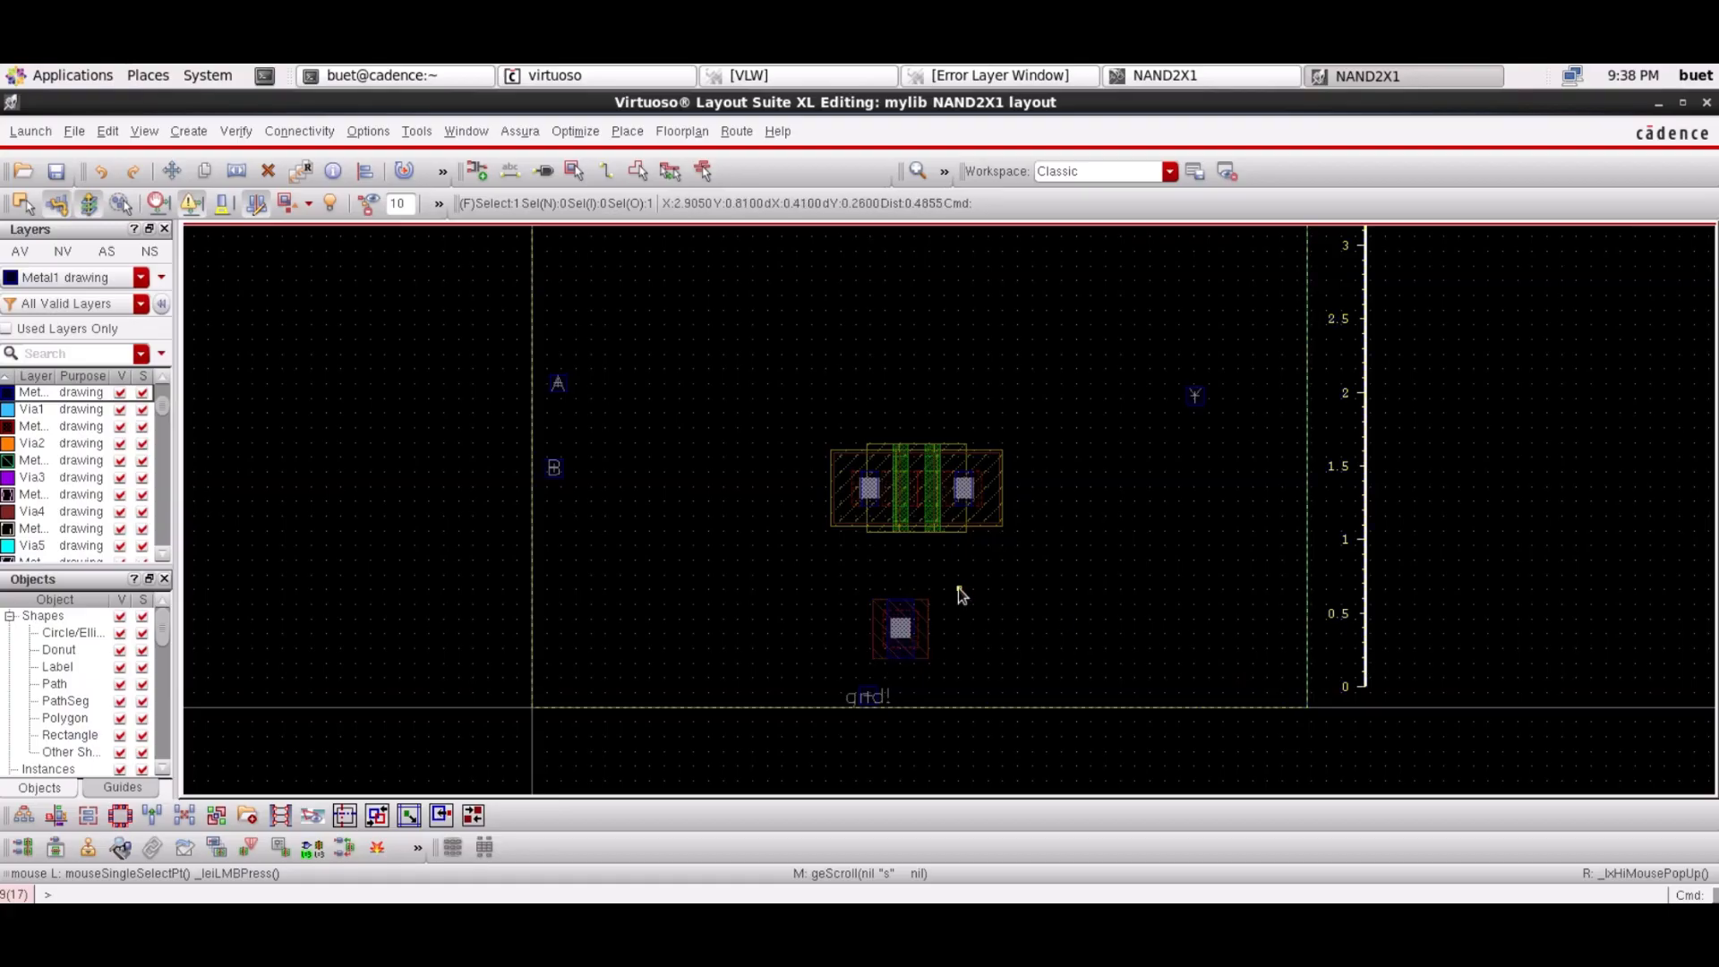
pyautogui.click(904, 625)
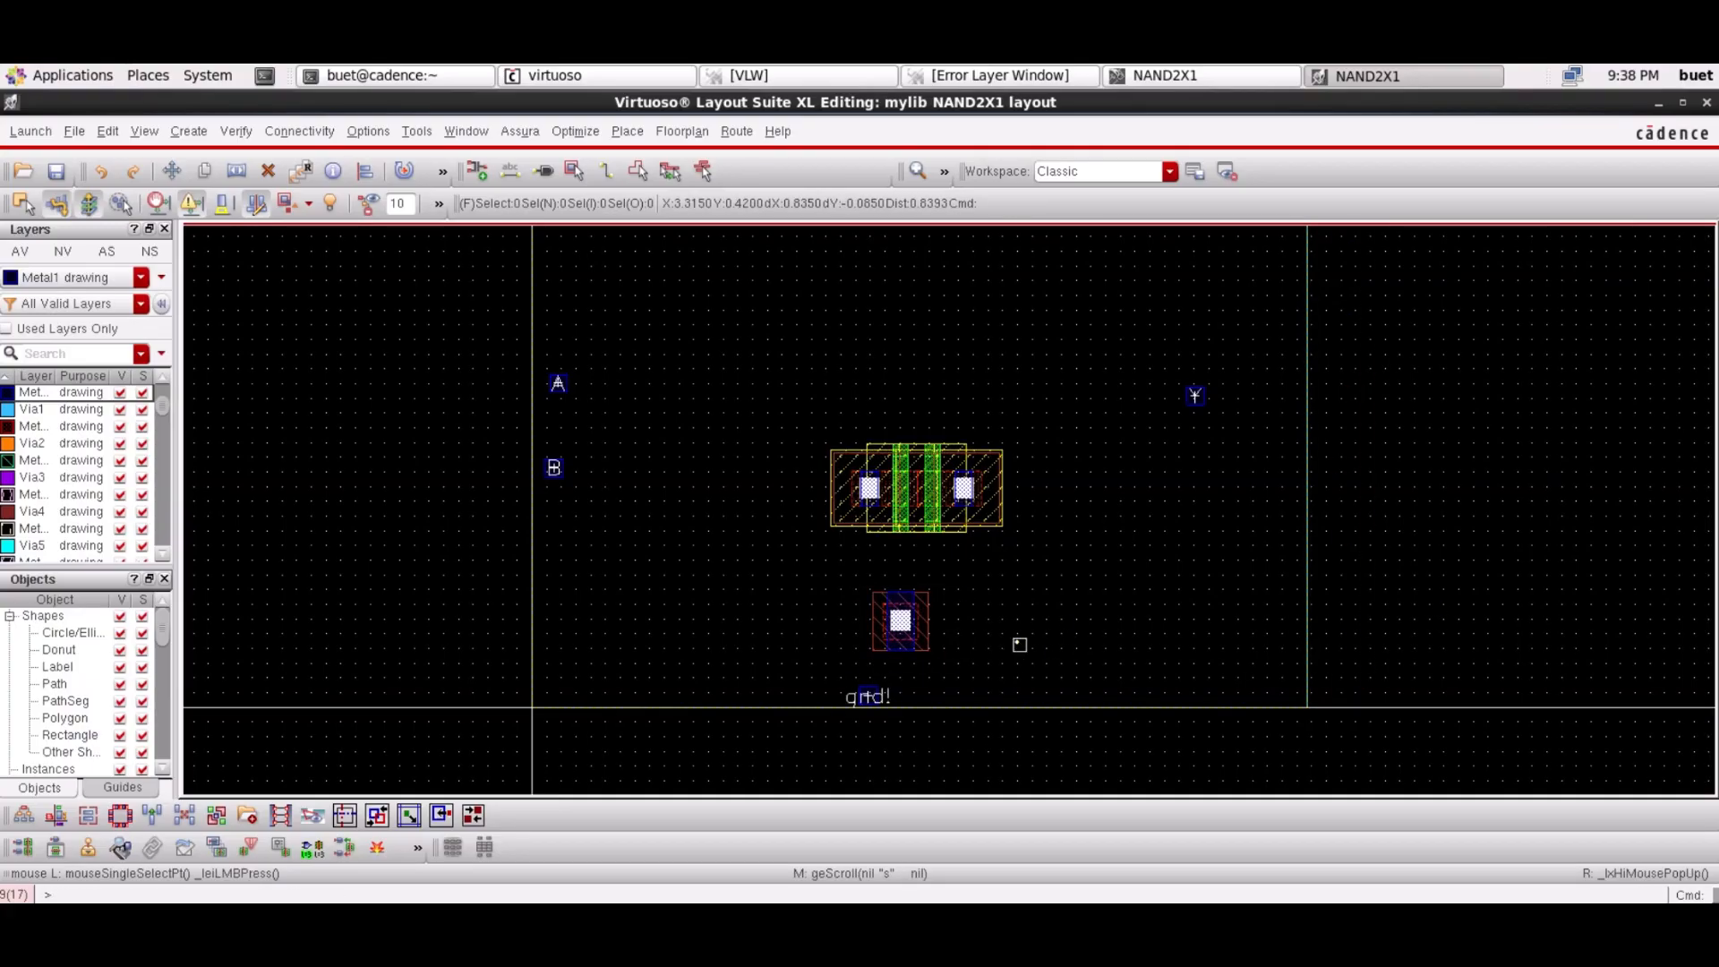
# Lower the M1_NWELL contact slightly beneath the vdd! label and zoom in
pyautogui.scroll(3, 1019, 645)
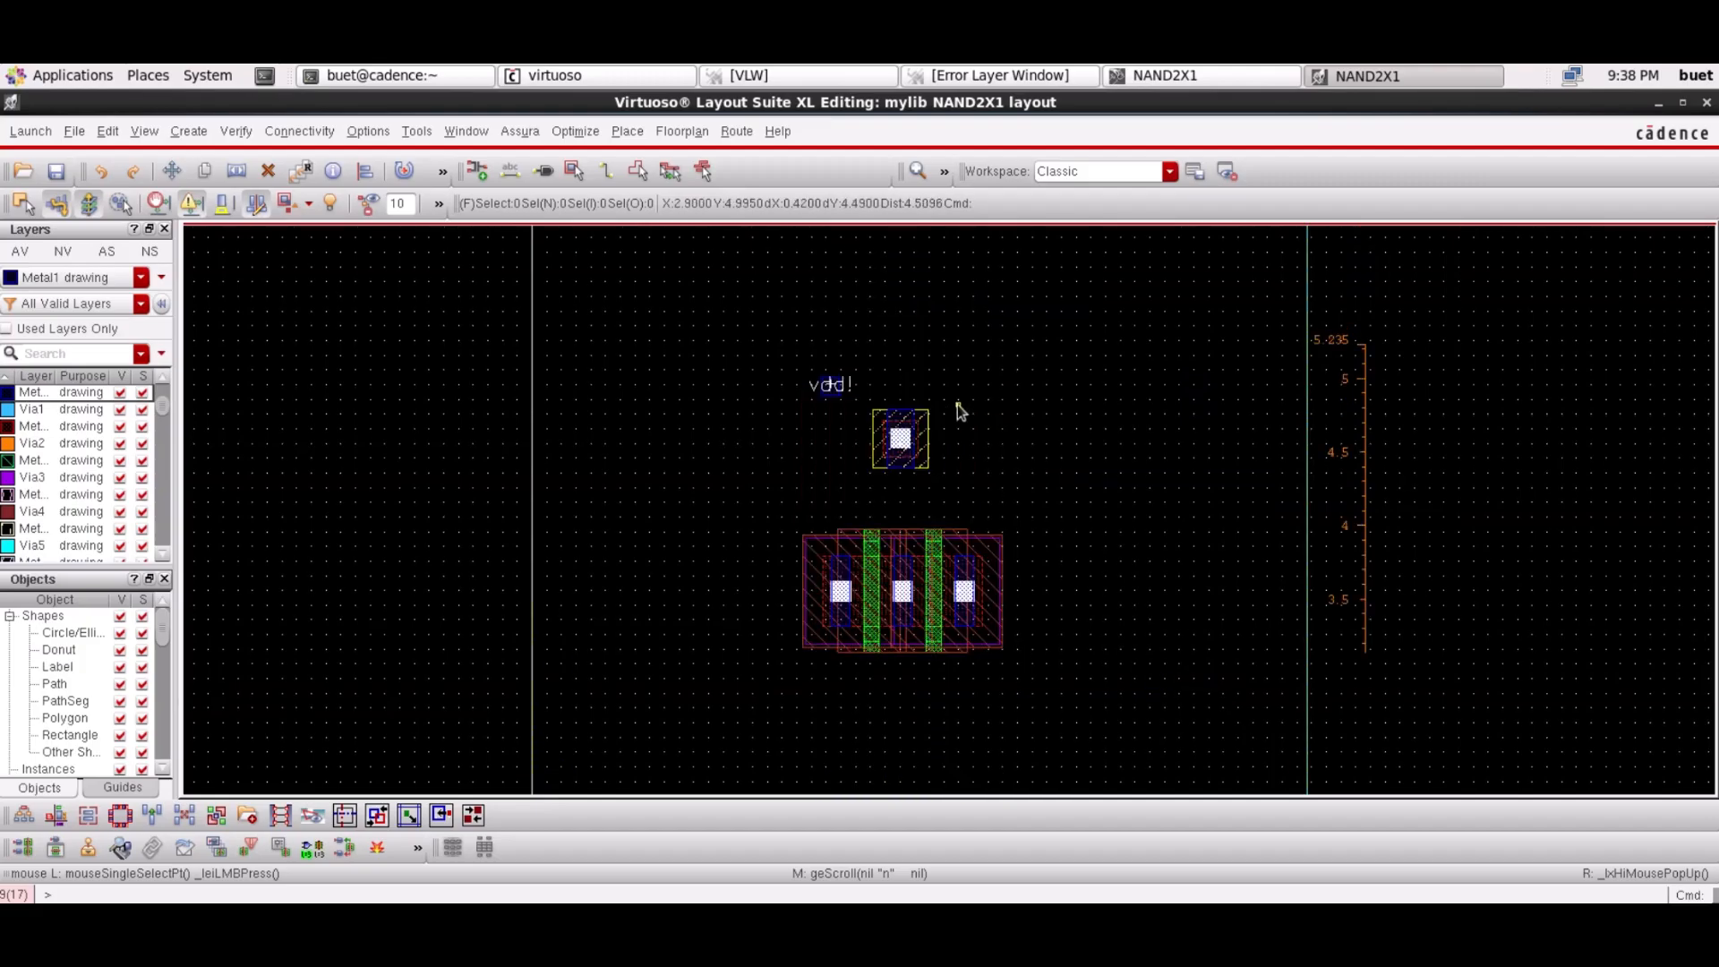
pyautogui.click(900, 439)
pyautogui.press('m')
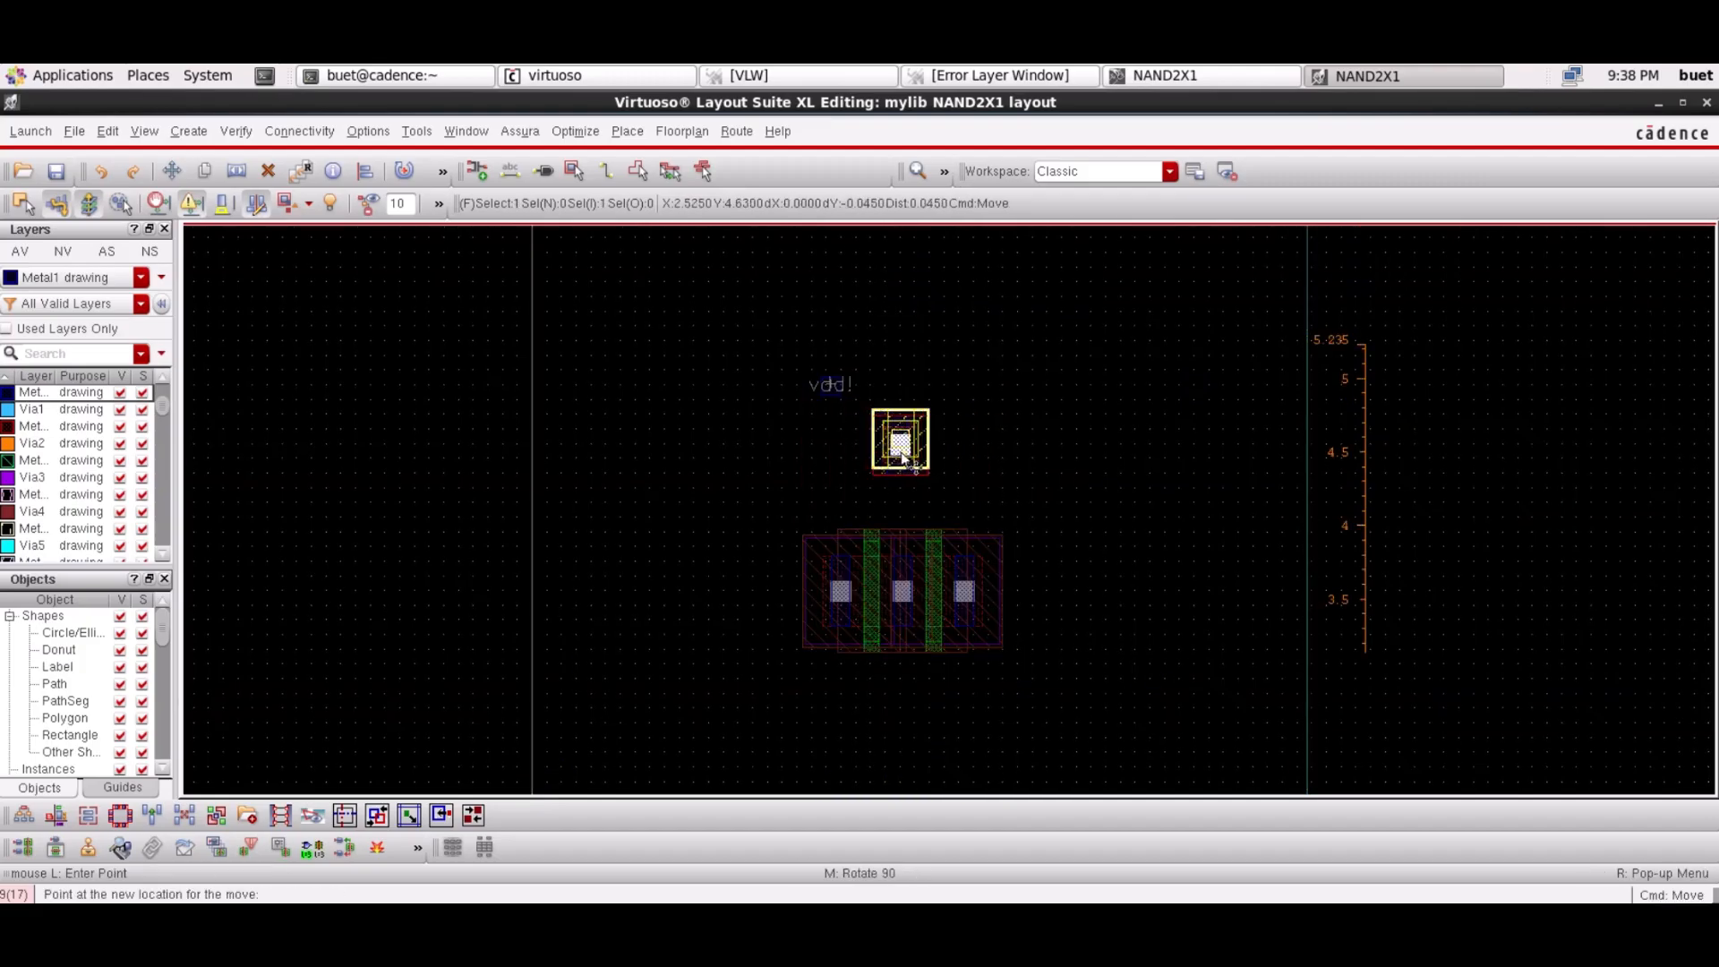
pyautogui.click(903, 457)
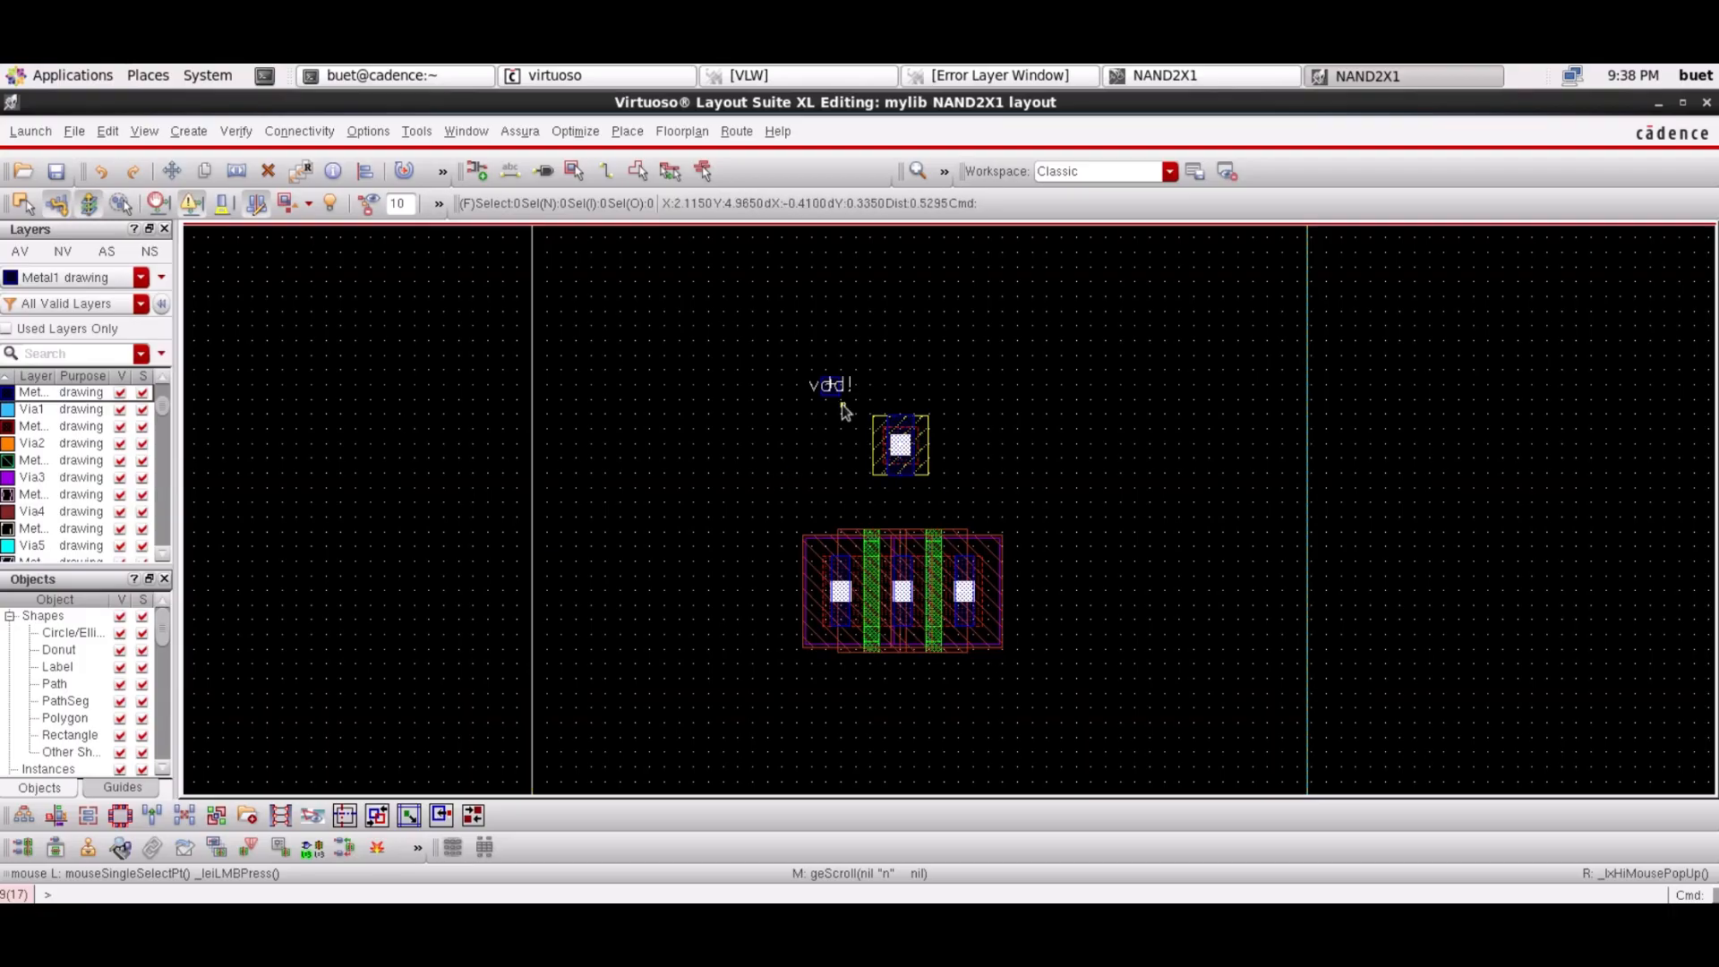
pyautogui.hotkey('ctrl', 'z')
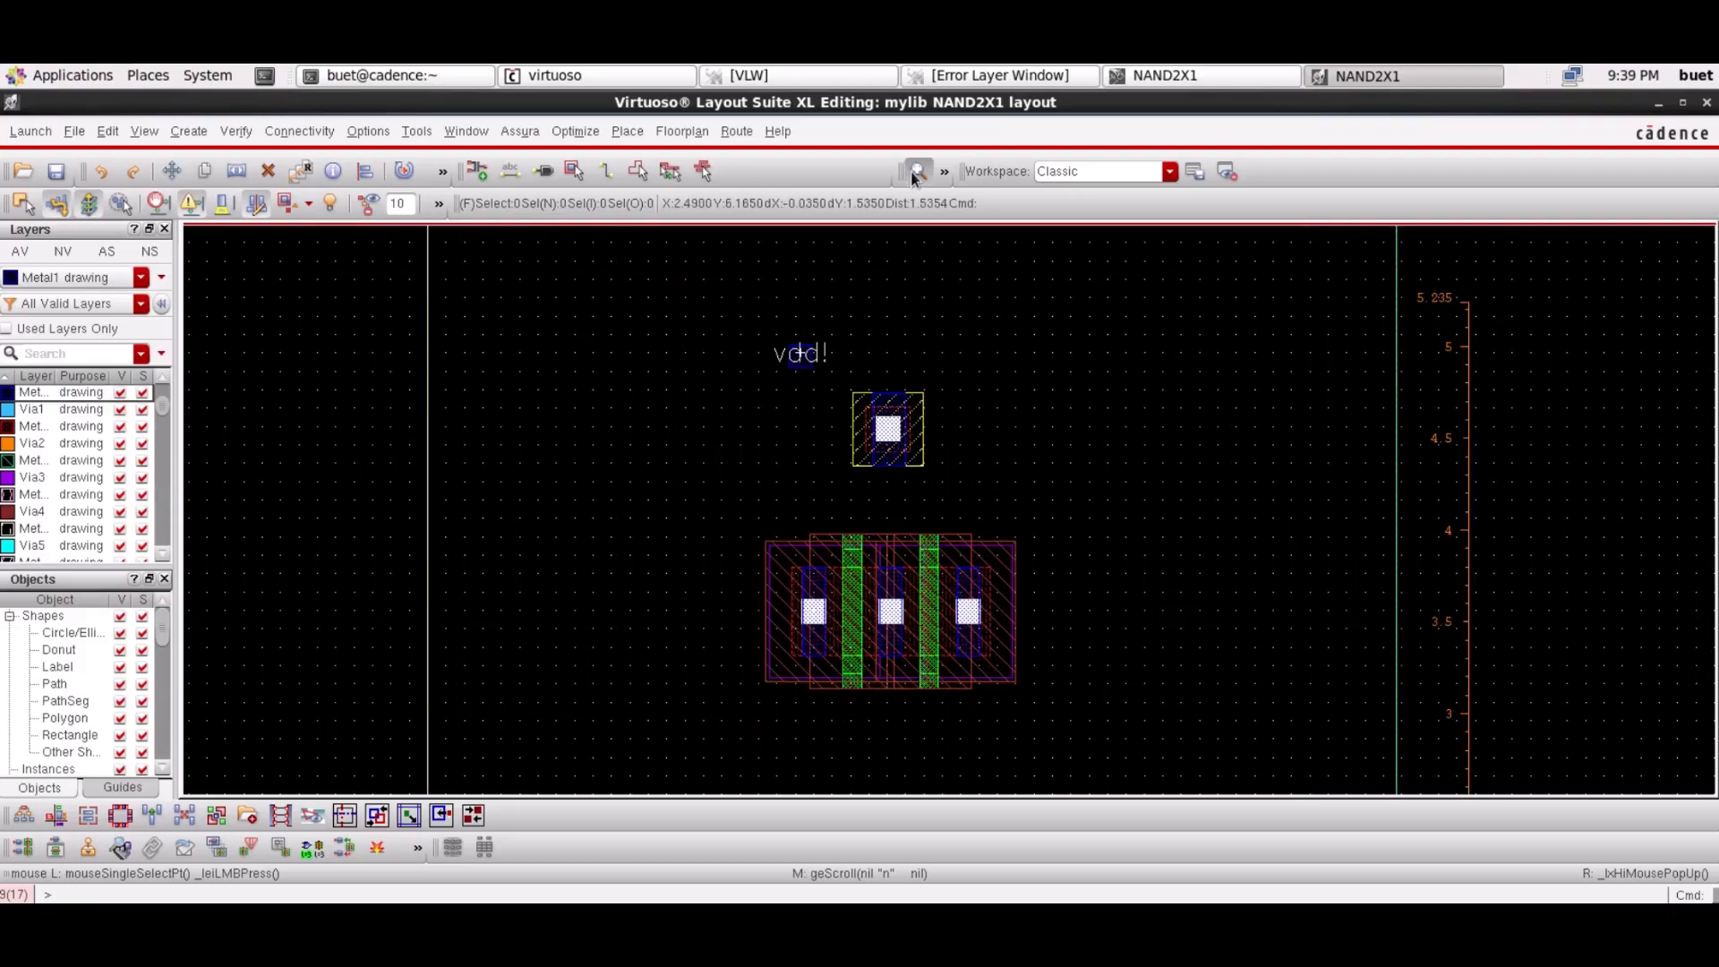
# Stretch the vdd! Metal1 rail rightward and down over the M1_NWELL contact
pyautogui.press('s')
pyautogui.click(700, 271)
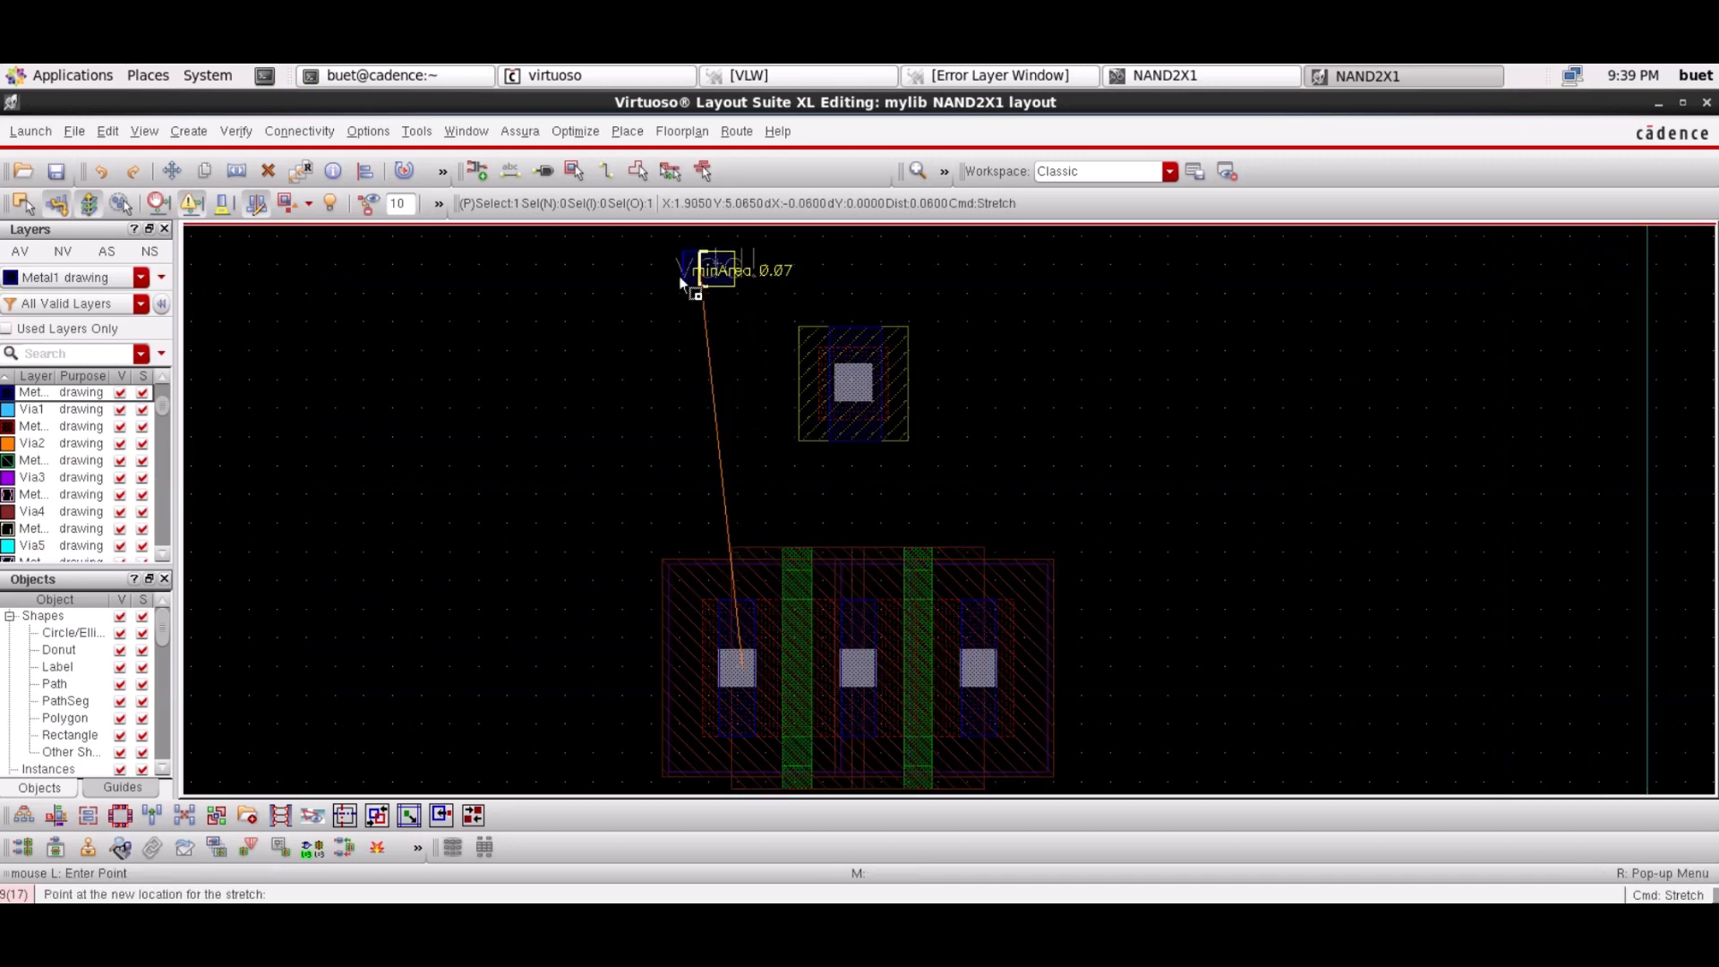
pyautogui.click(658, 279)
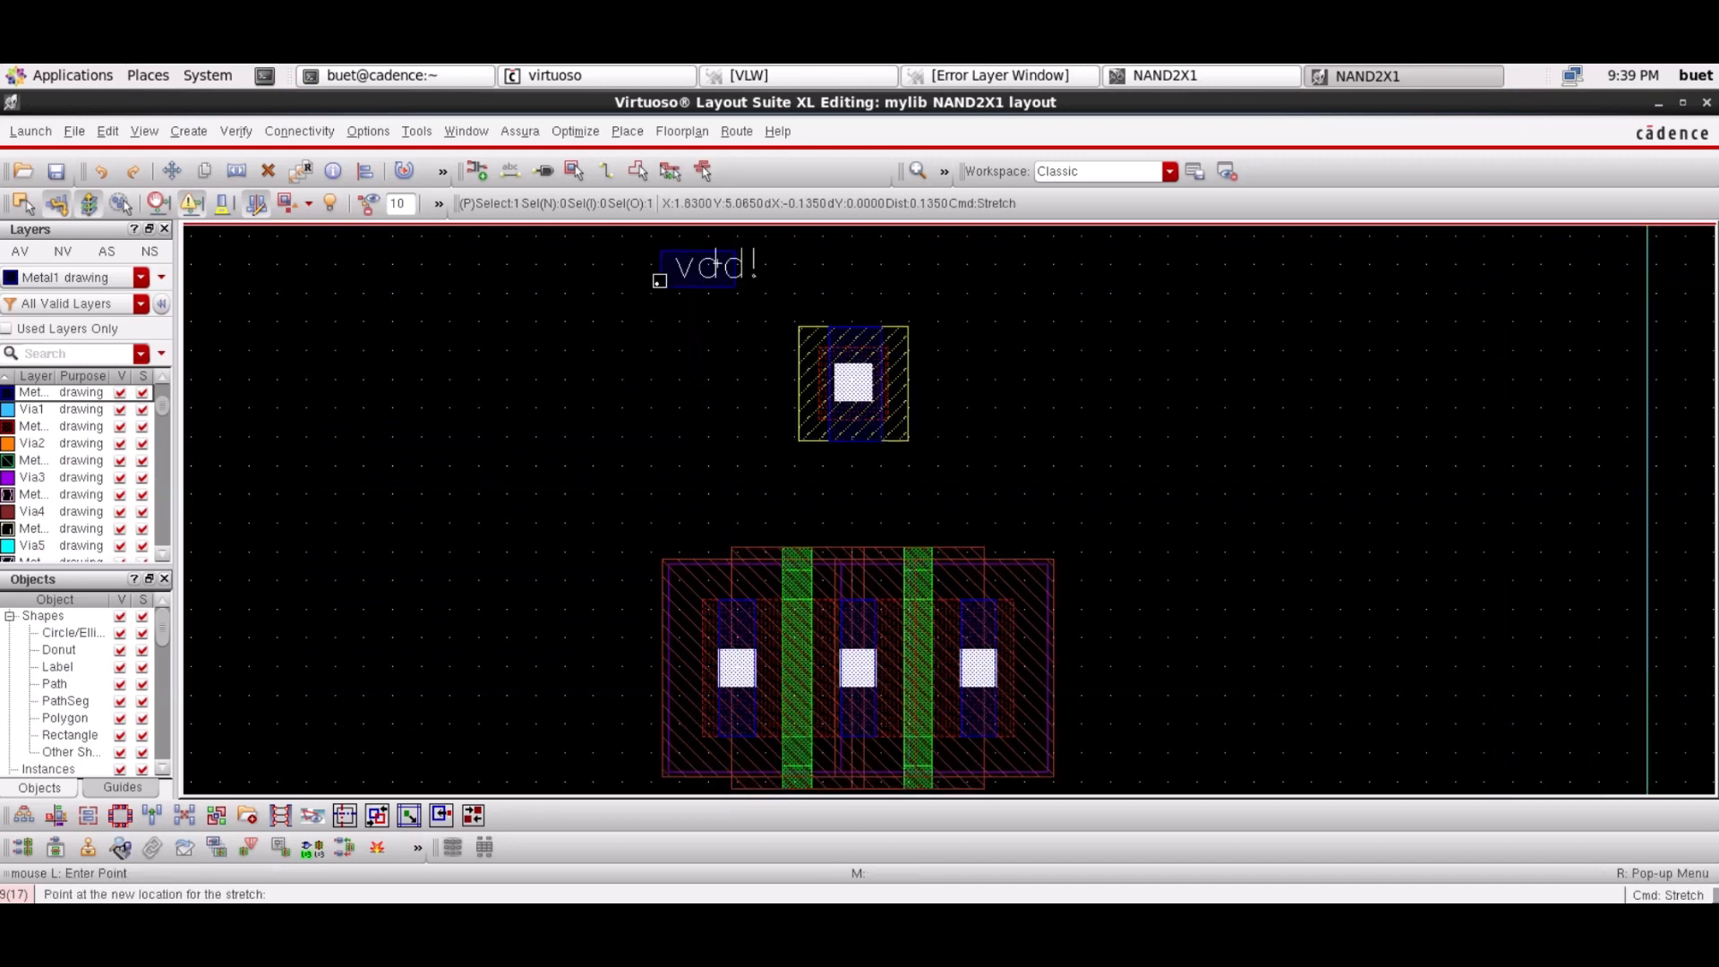
pyautogui.click(732, 286)
pyautogui.press('Escape')
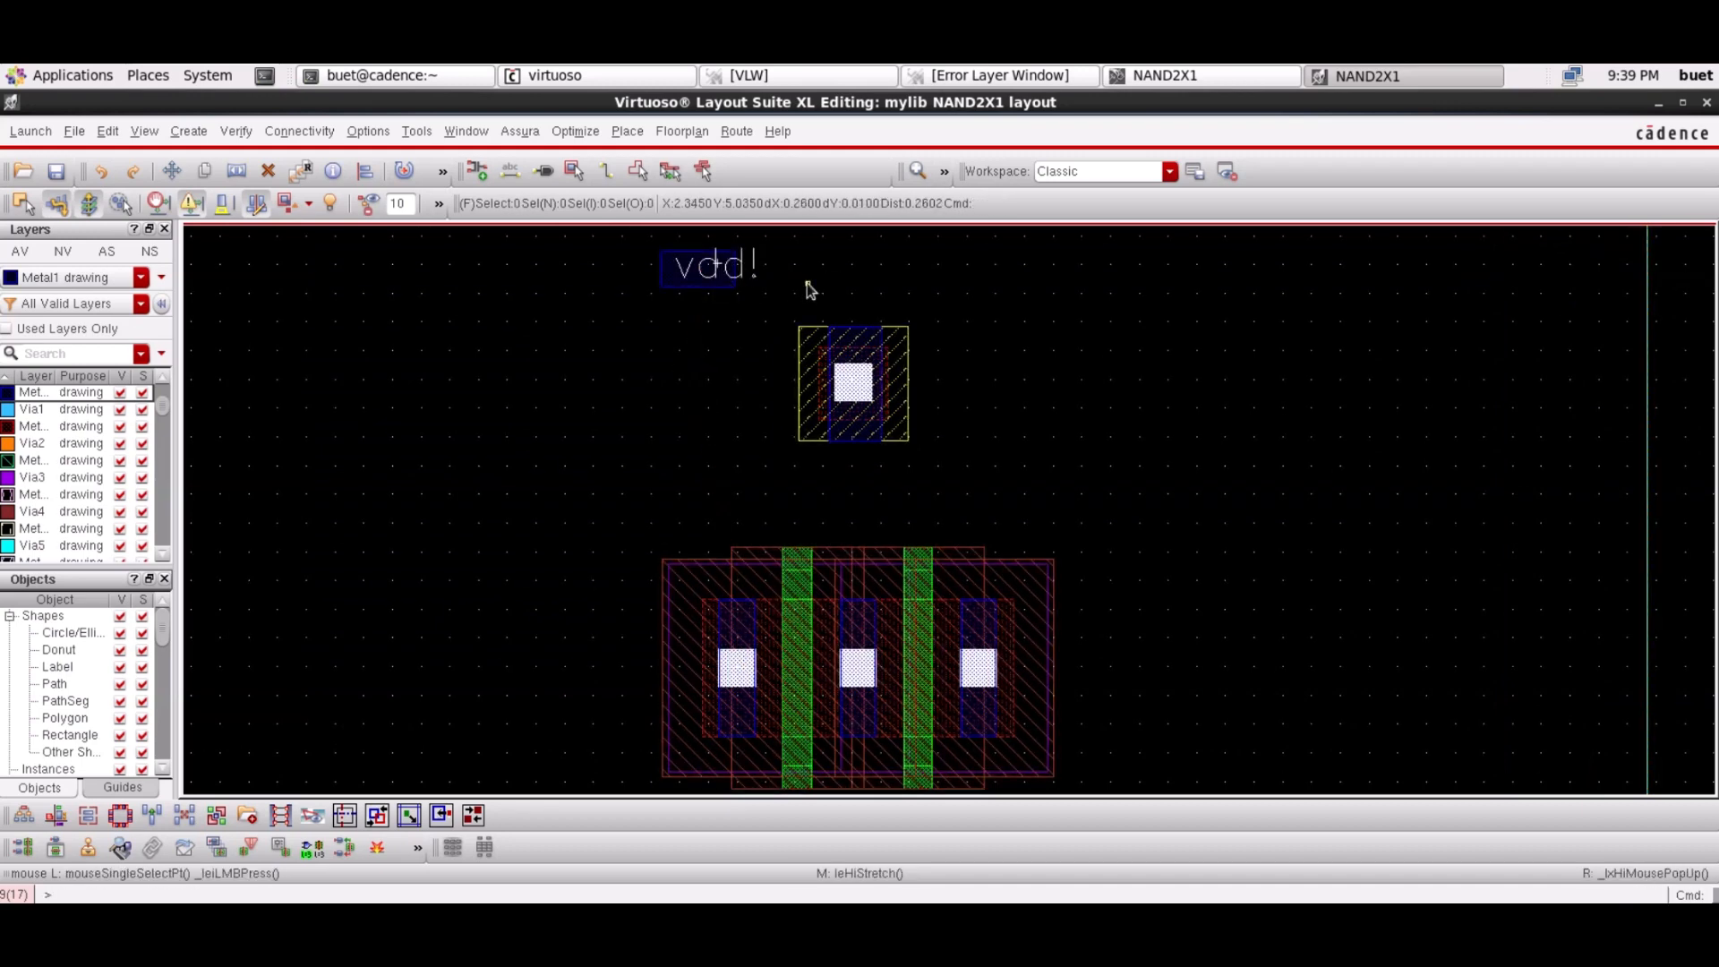
pyautogui.press('s')
pyautogui.click(733, 270)
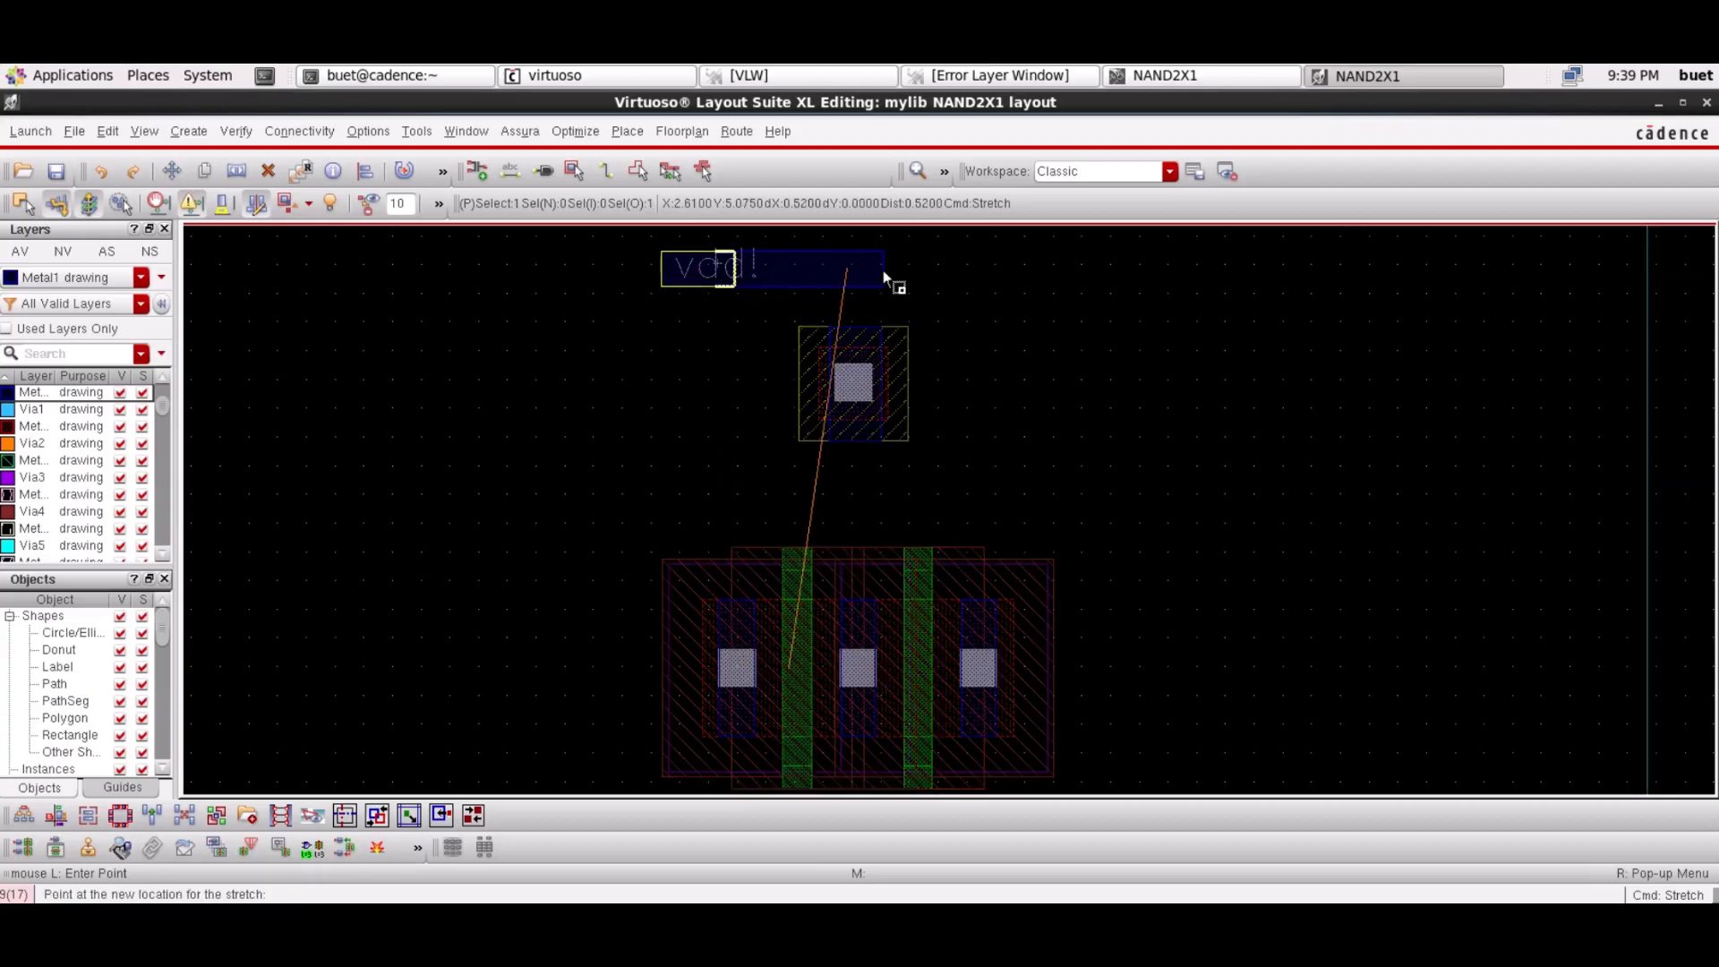
pyautogui.click(1053, 283)
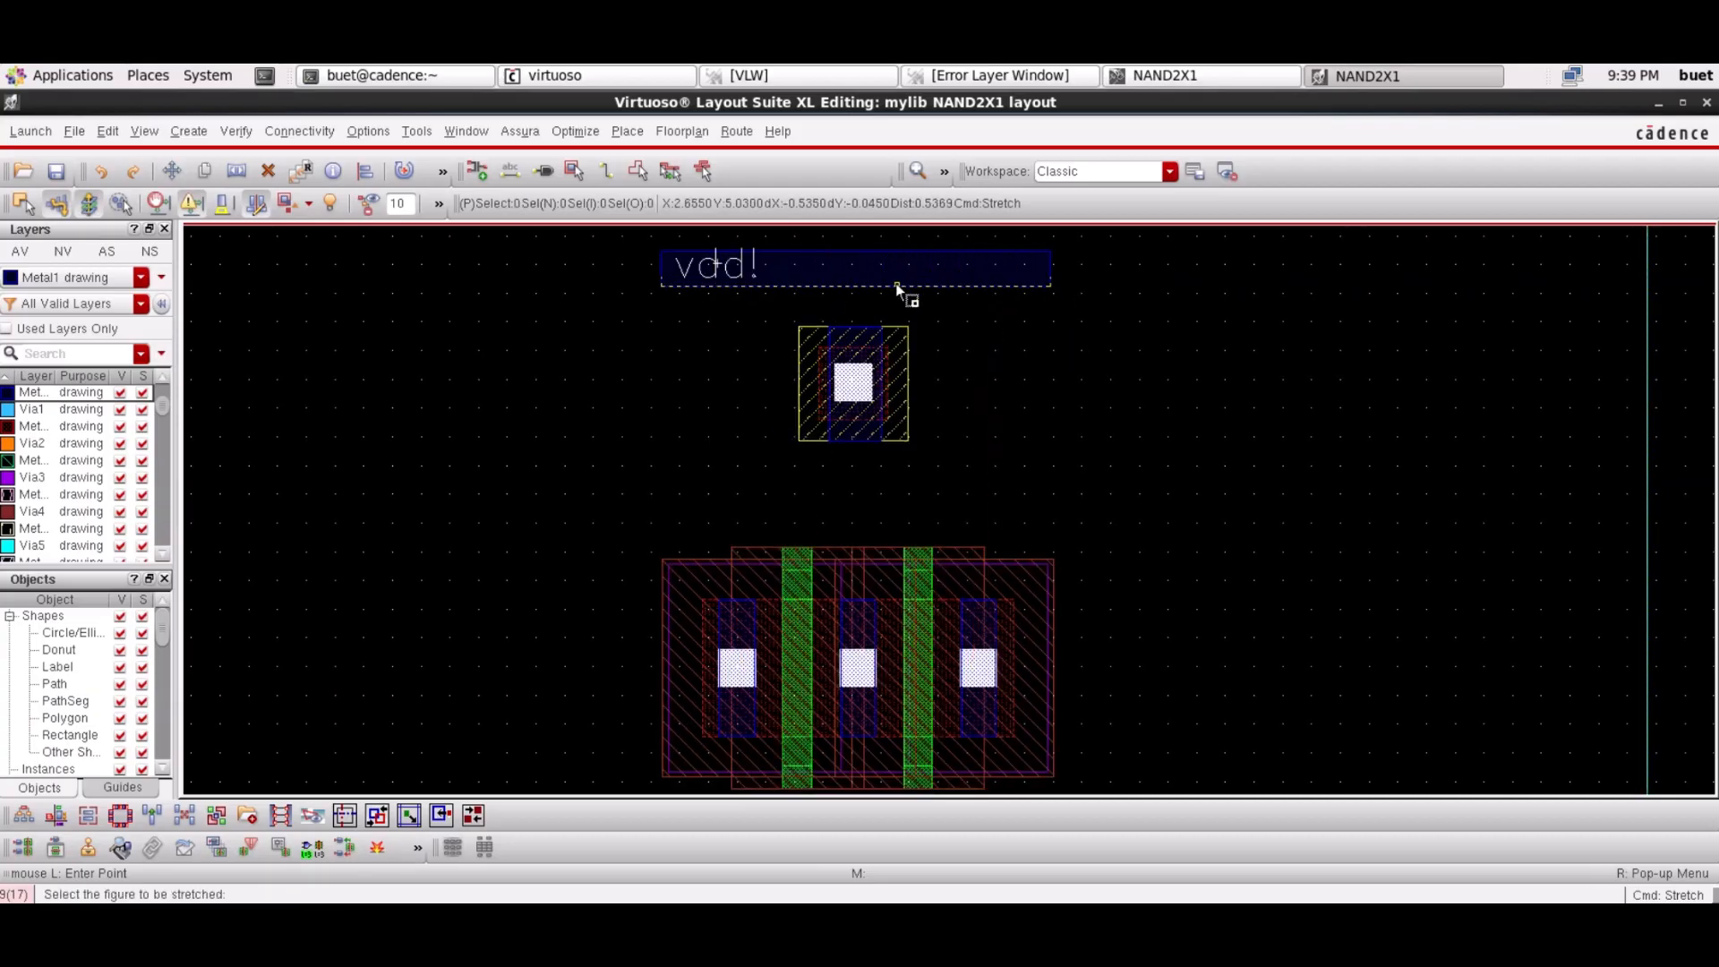
pyautogui.click(902, 286)
pyautogui.click(901, 375)
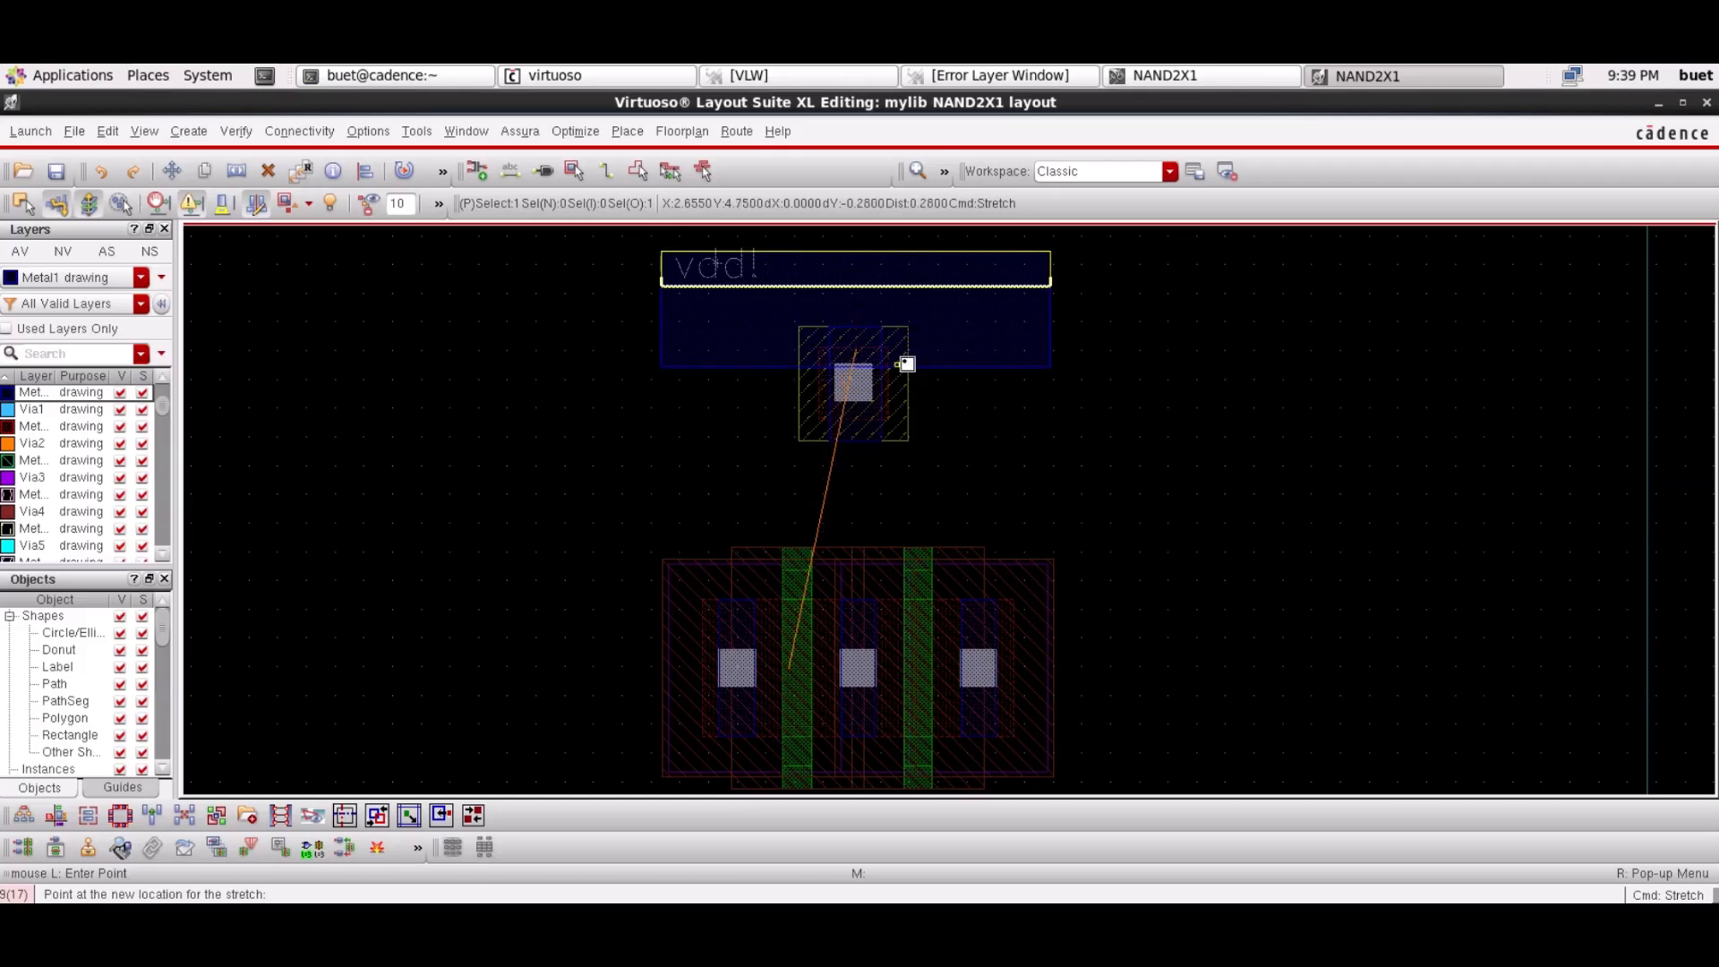
# Shift the vdd! Metal1 rail slightly lower
pyautogui.press('m')
pyautogui.click(964, 328)
pyautogui.click(978, 393)
pyautogui.press('s')
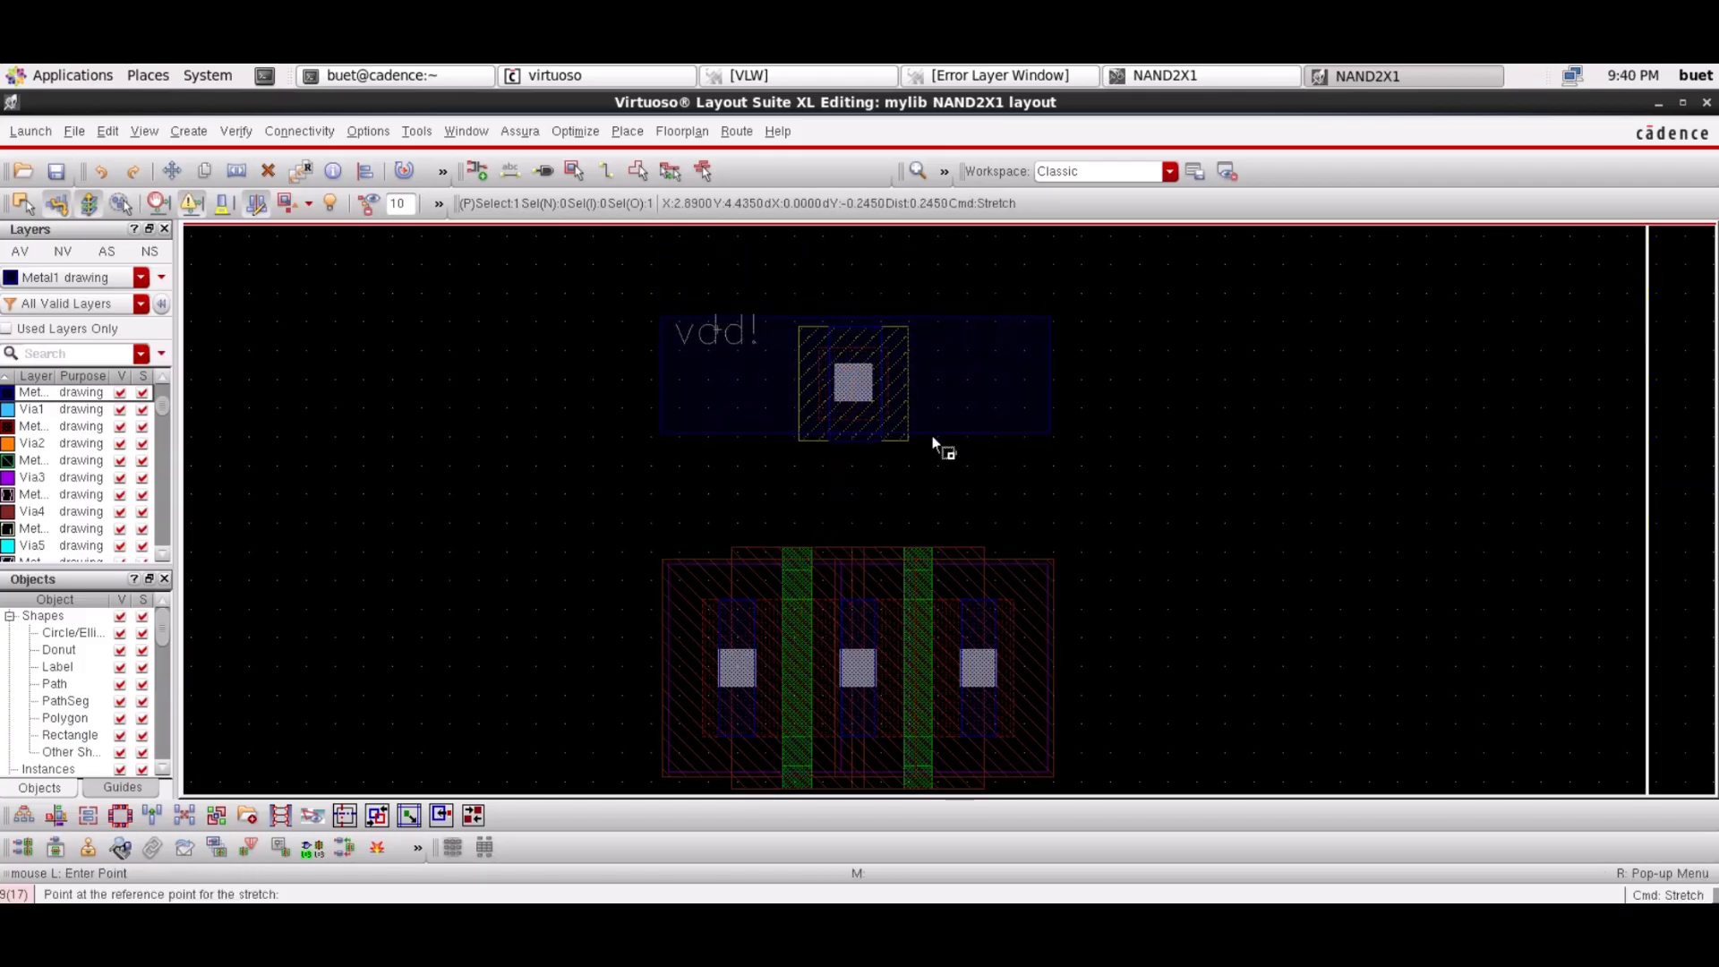
pyautogui.click(991, 445)
pyautogui.press('Escape')
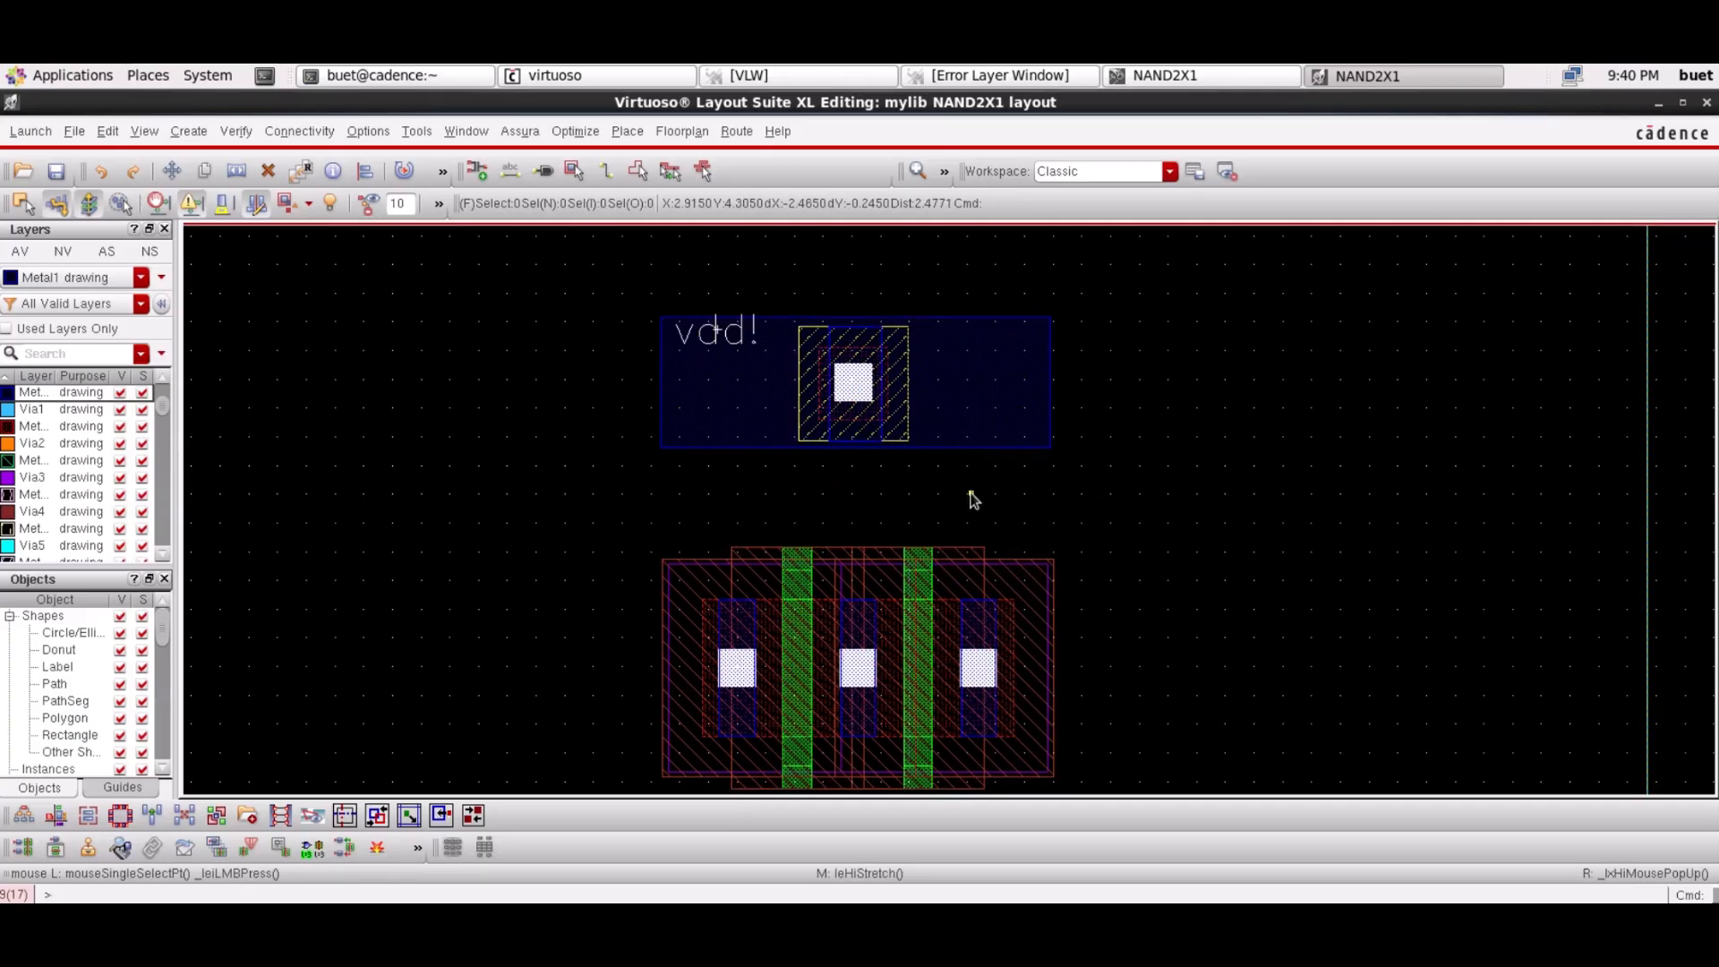
# Draw a Metal2 drawing rectangle over the upper part of the vdd! rail
pyautogui.click(63, 353)
pyautogui.write('metal2')
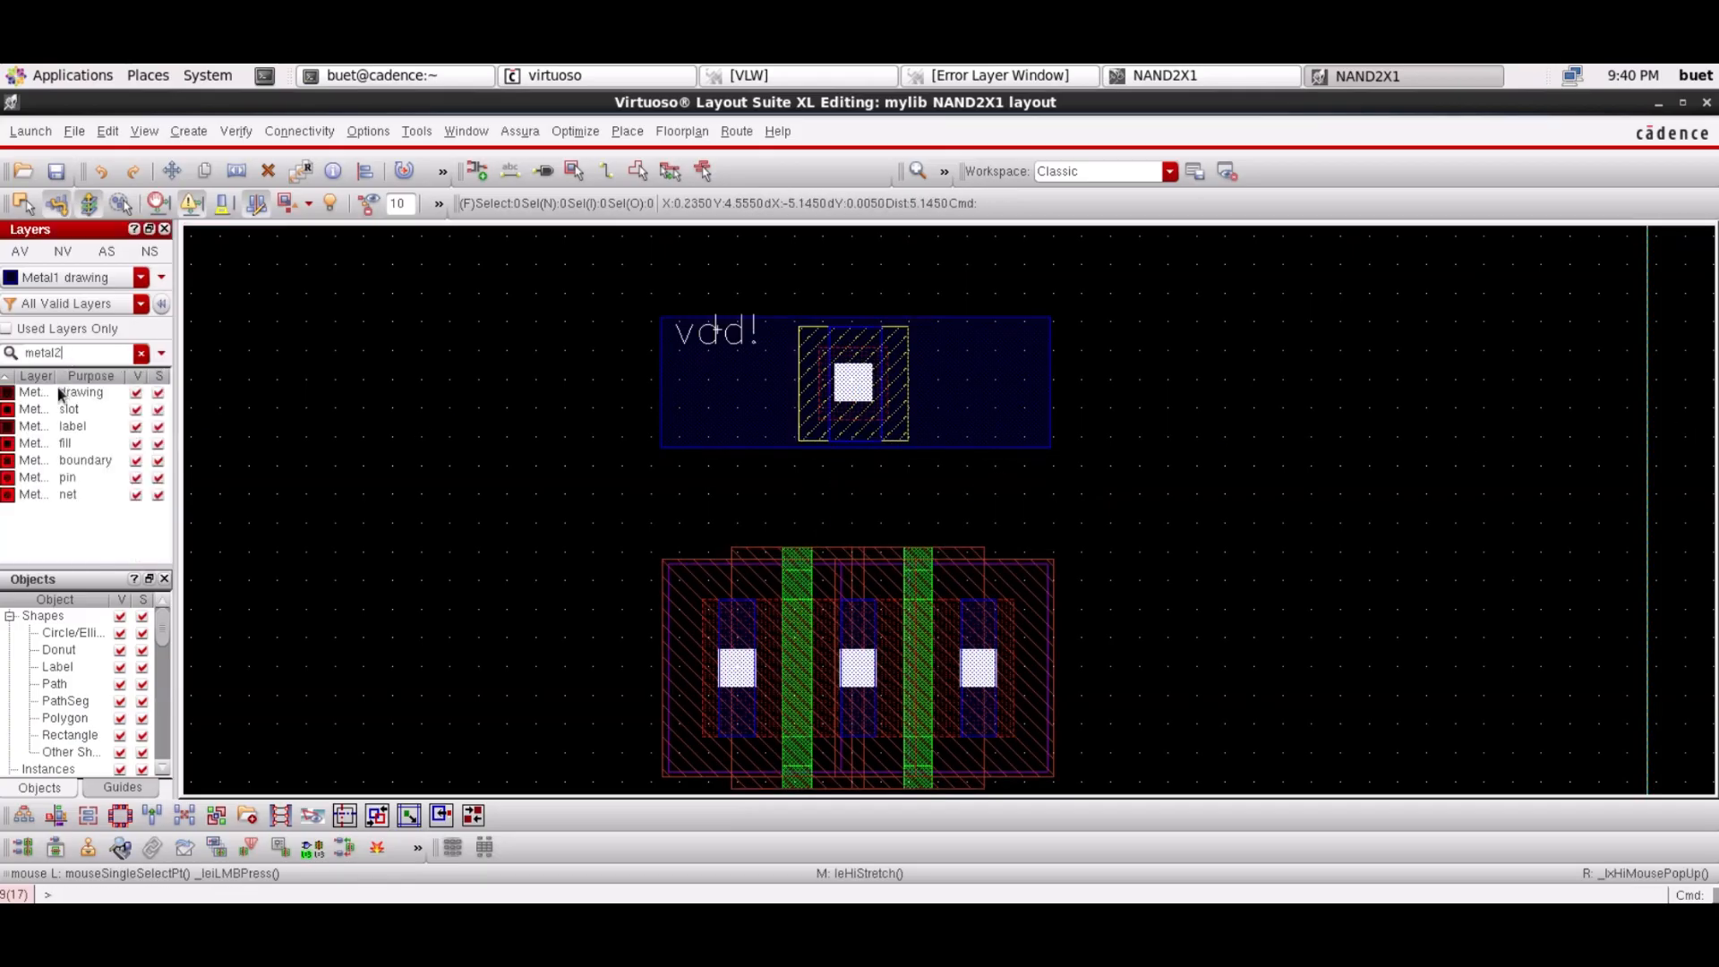
pyautogui.click(53, 392)
pyautogui.click(189, 131)
pyautogui.moveTo(219, 164)
pyautogui.click(453, 164)
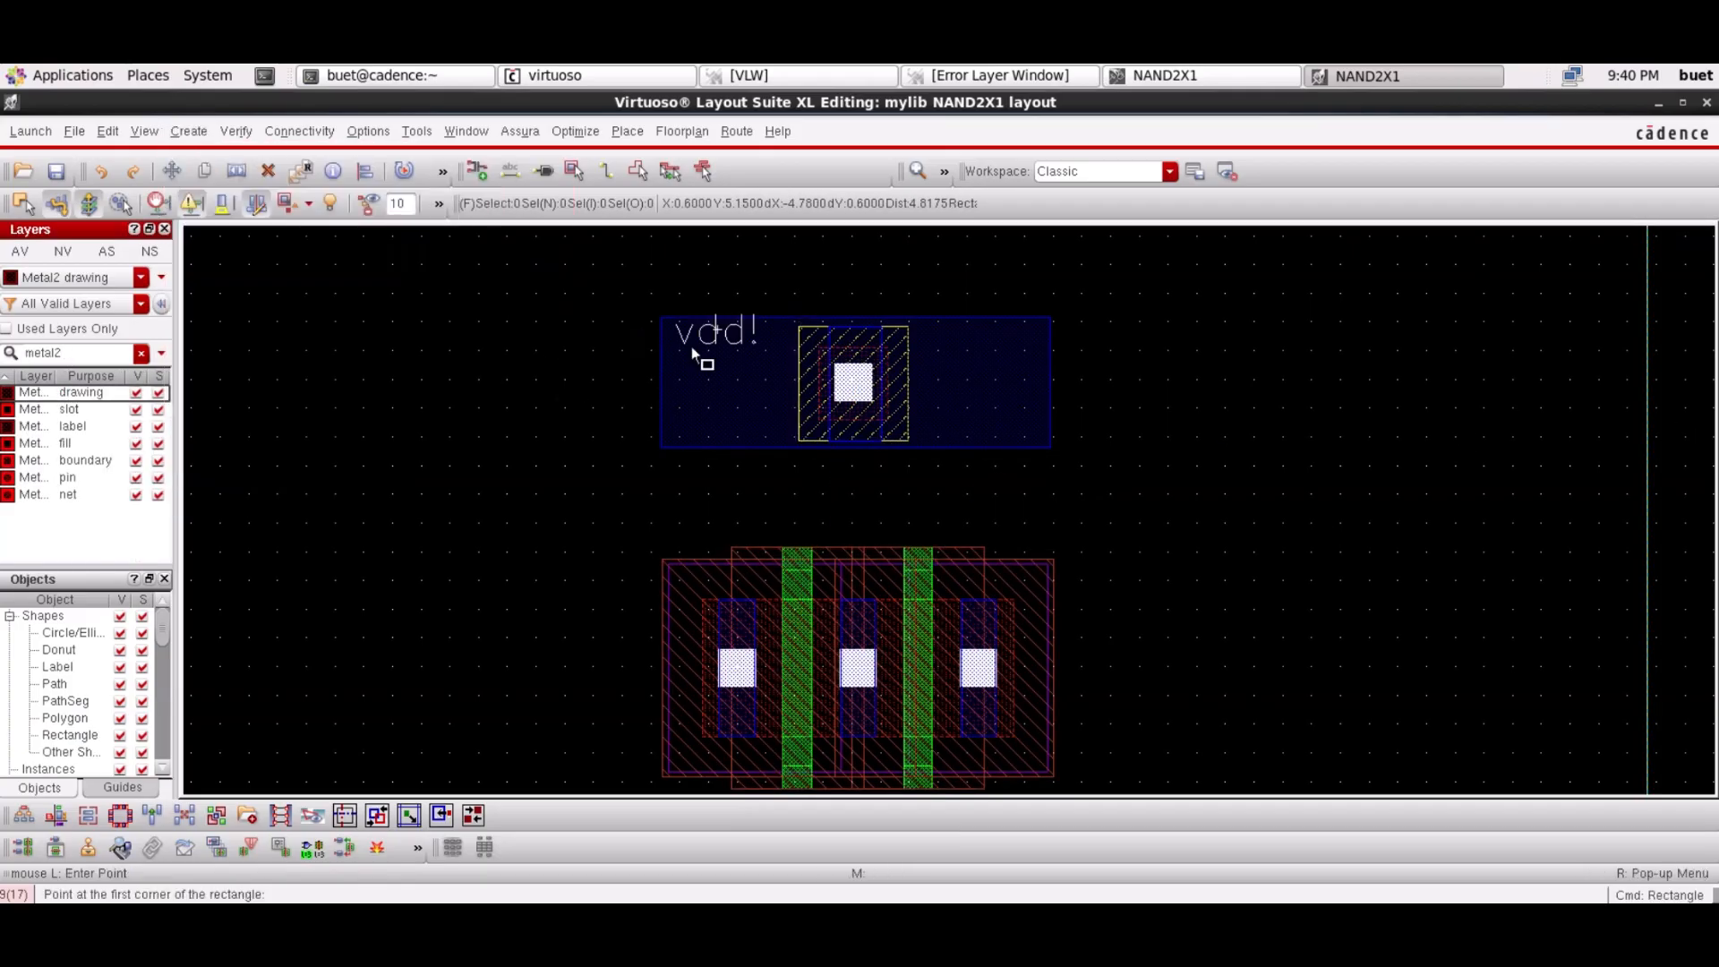
pyautogui.click(665, 395)
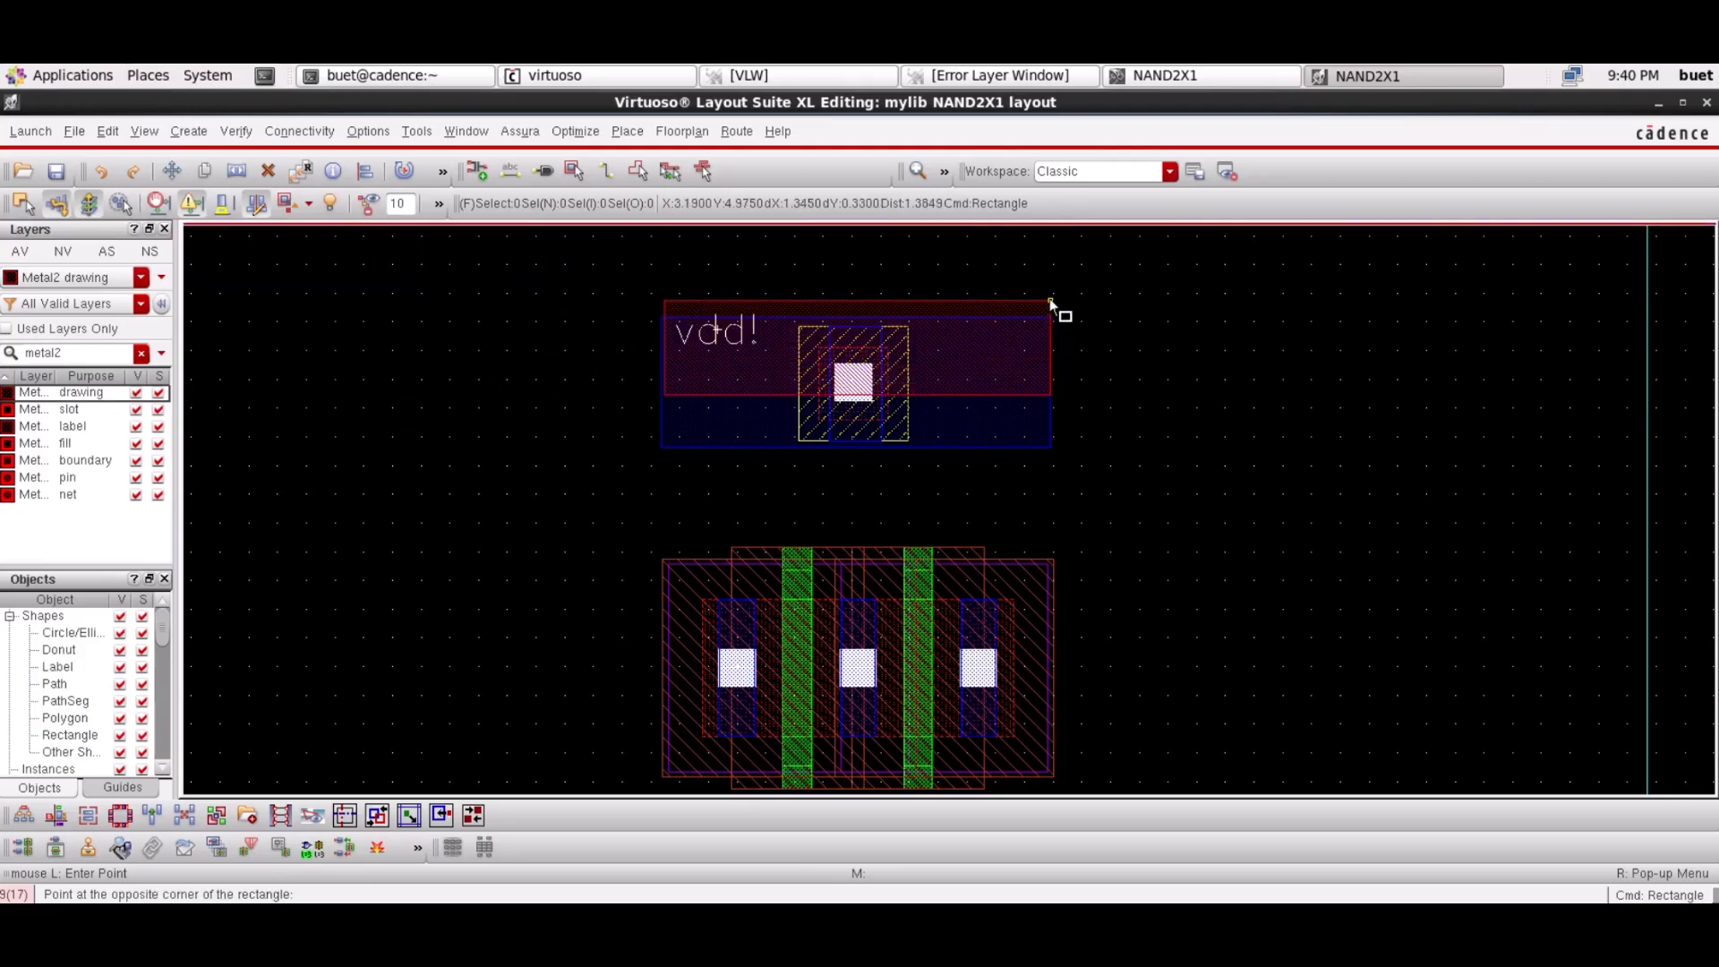
pyautogui.press('Right')
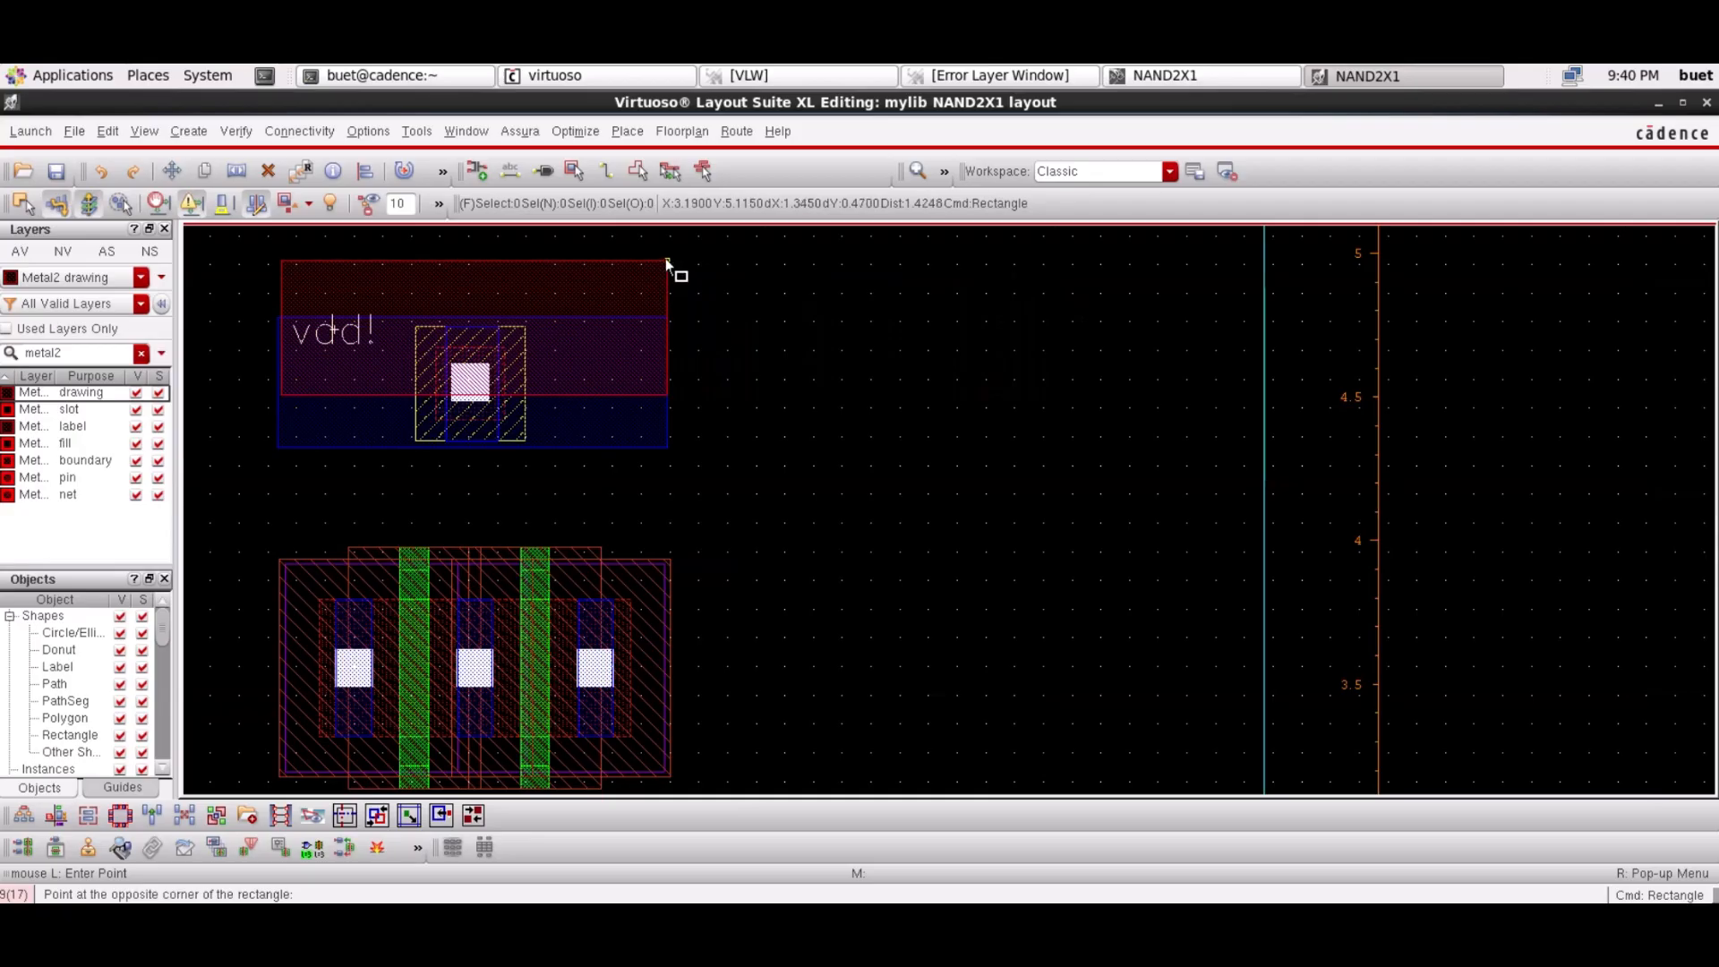
pyautogui.click(667, 260)
# Align the Metal2 rectangle's left edge with the rail, then zoom out
pyautogui.press('s')
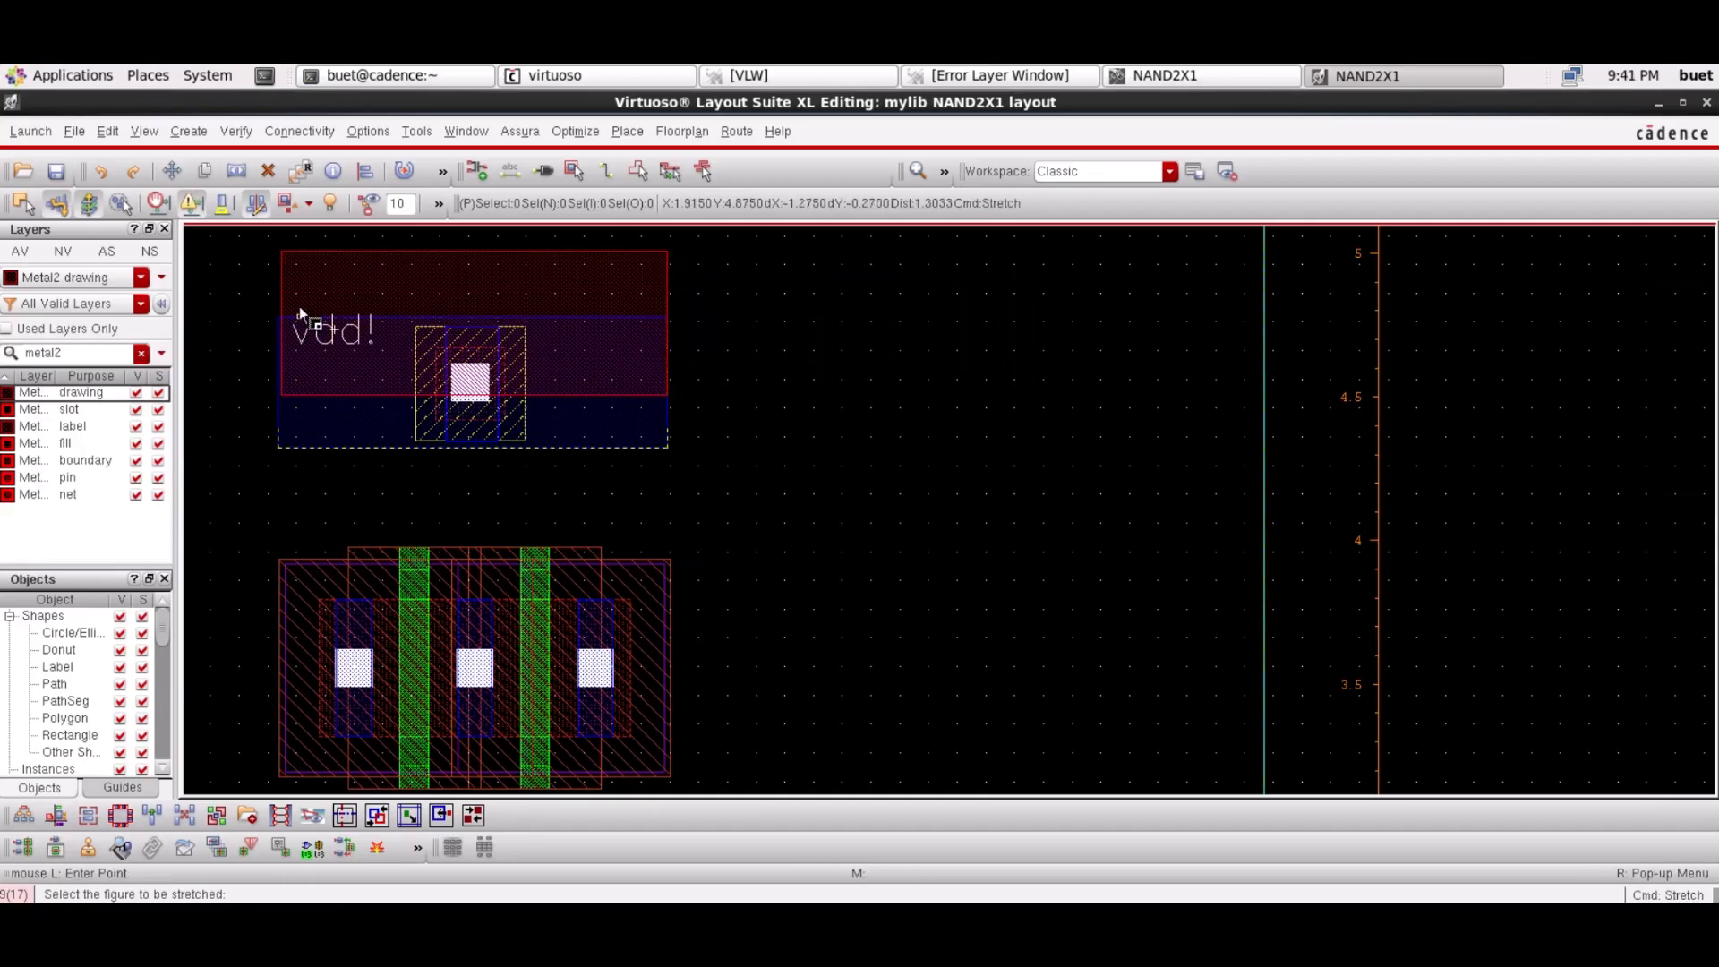
pyautogui.click(287, 306)
pyautogui.click(285, 306)
pyautogui.press('Escape')
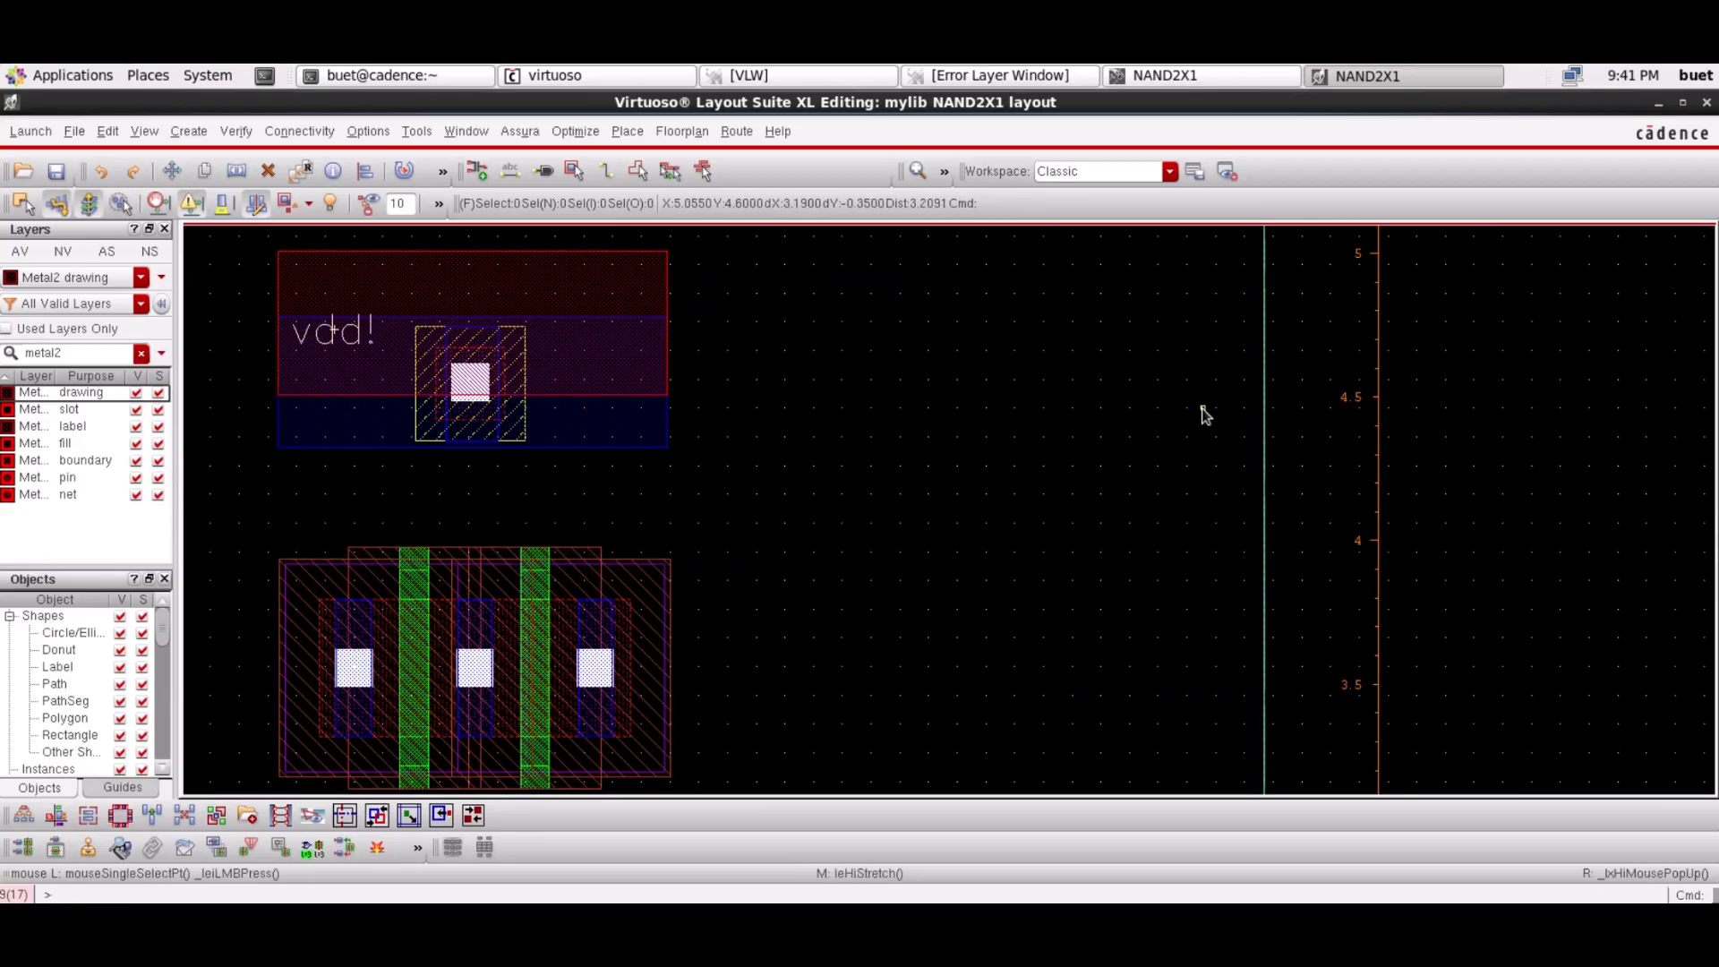
pyautogui.click(945, 172)
pyautogui.click(922, 172)
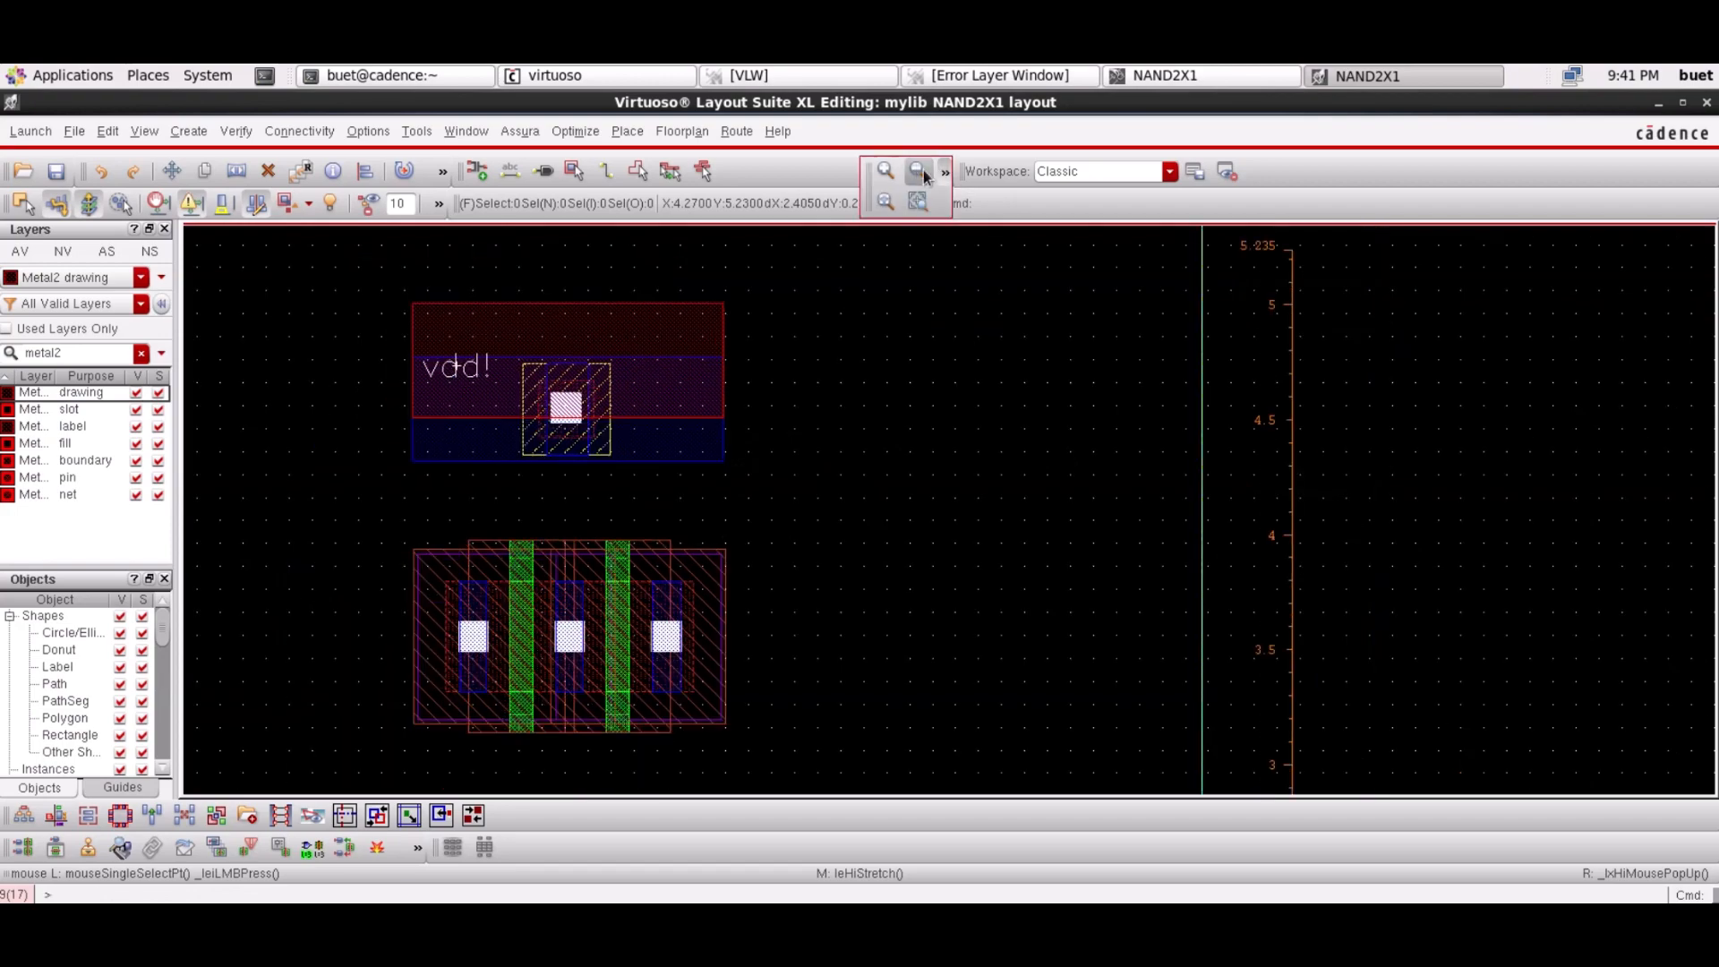
pyautogui.click(922, 172)
# Draw an Nwell drawing rectangle from above the vdd! rail to well below the PMOS pair
pyautogui.doubleClick(80, 351)
pyautogui.write('nwell')
pyautogui.click(81, 392)
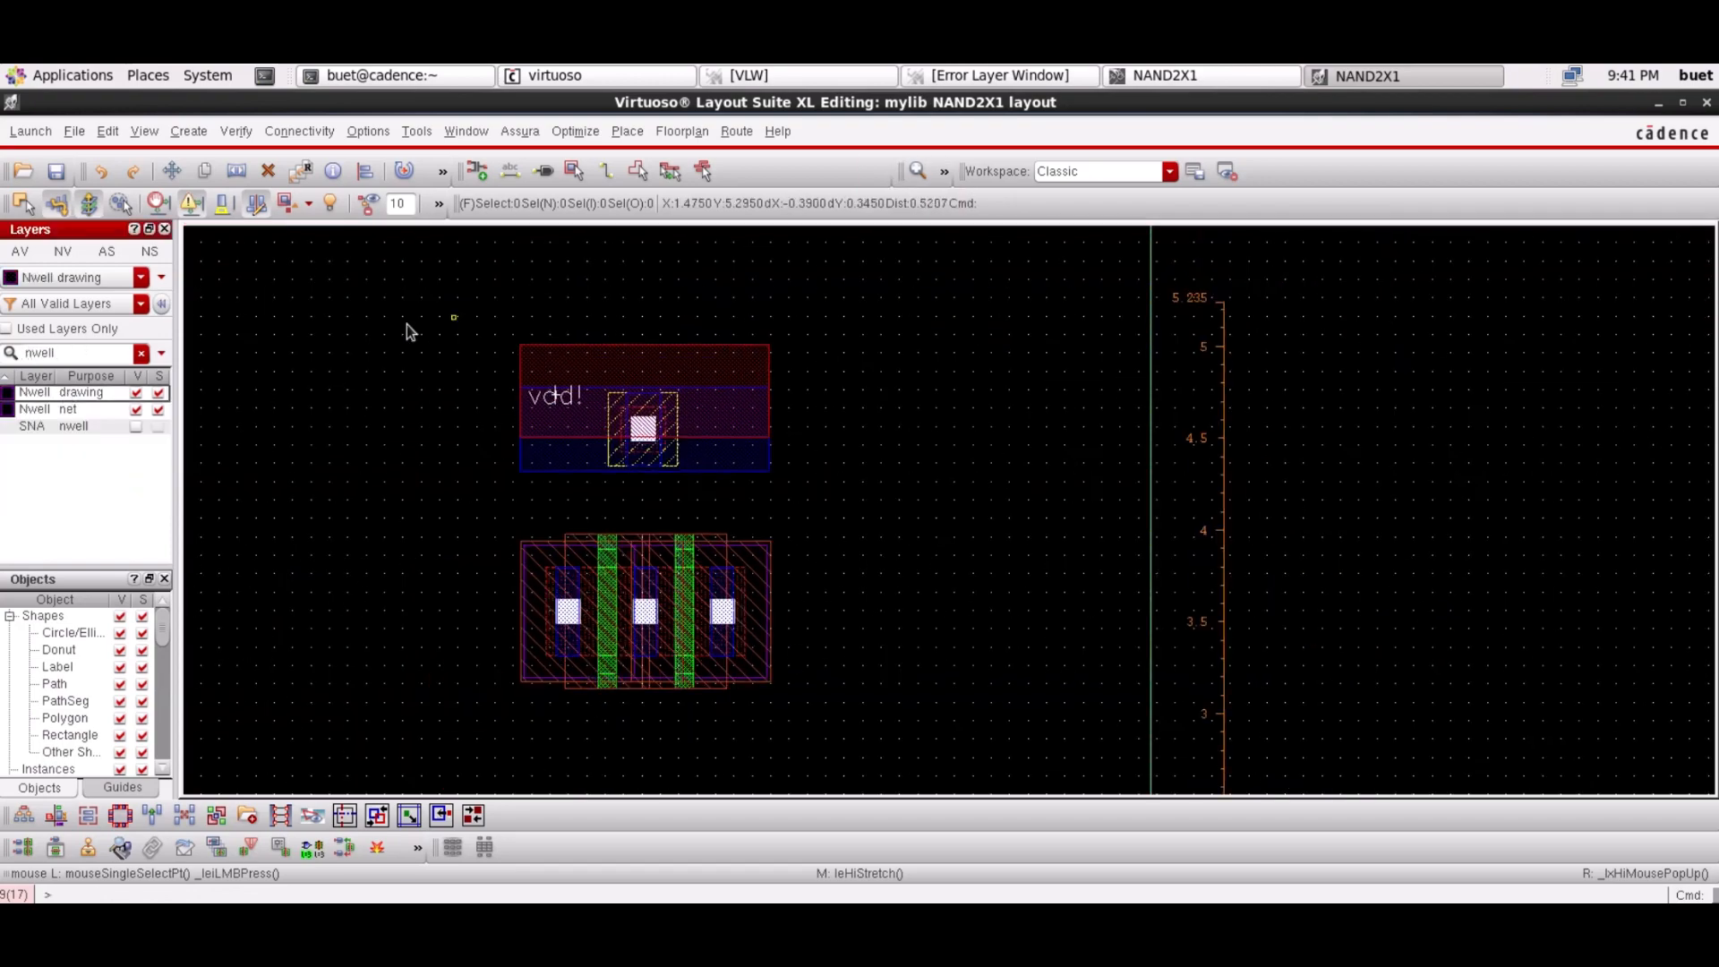
pyautogui.click(189, 131)
pyautogui.moveTo(199, 168)
pyautogui.click(448, 168)
pyautogui.click(521, 346)
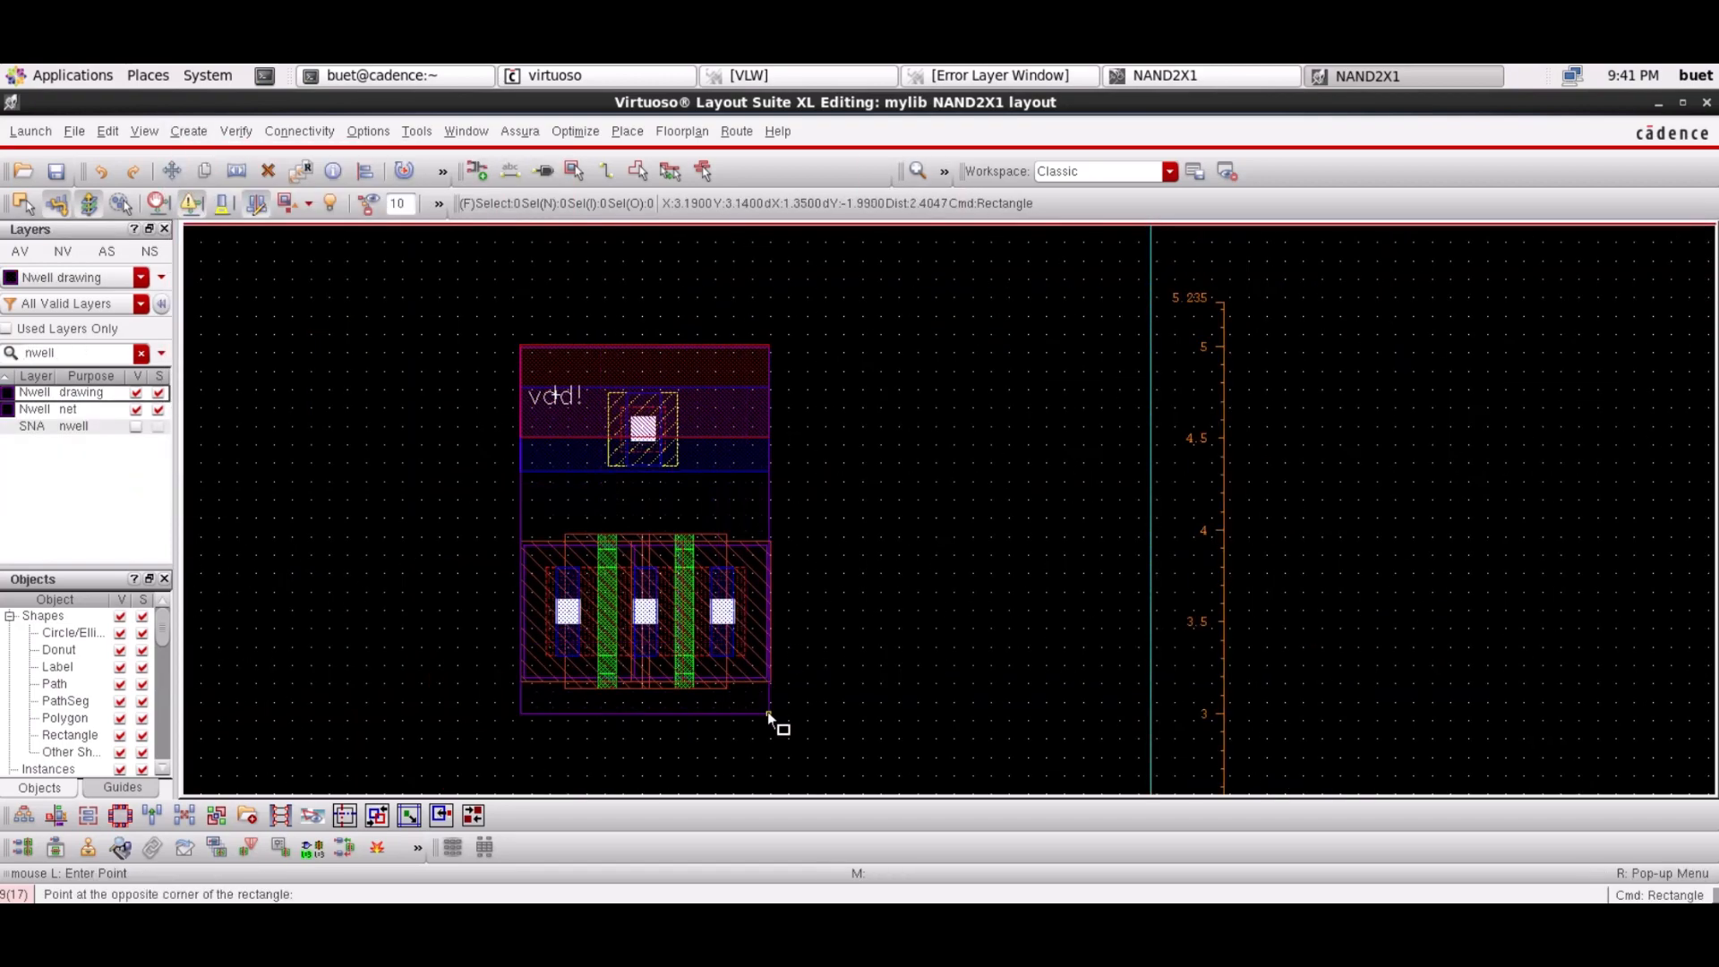
pyautogui.scroll(-1, 783, 754)
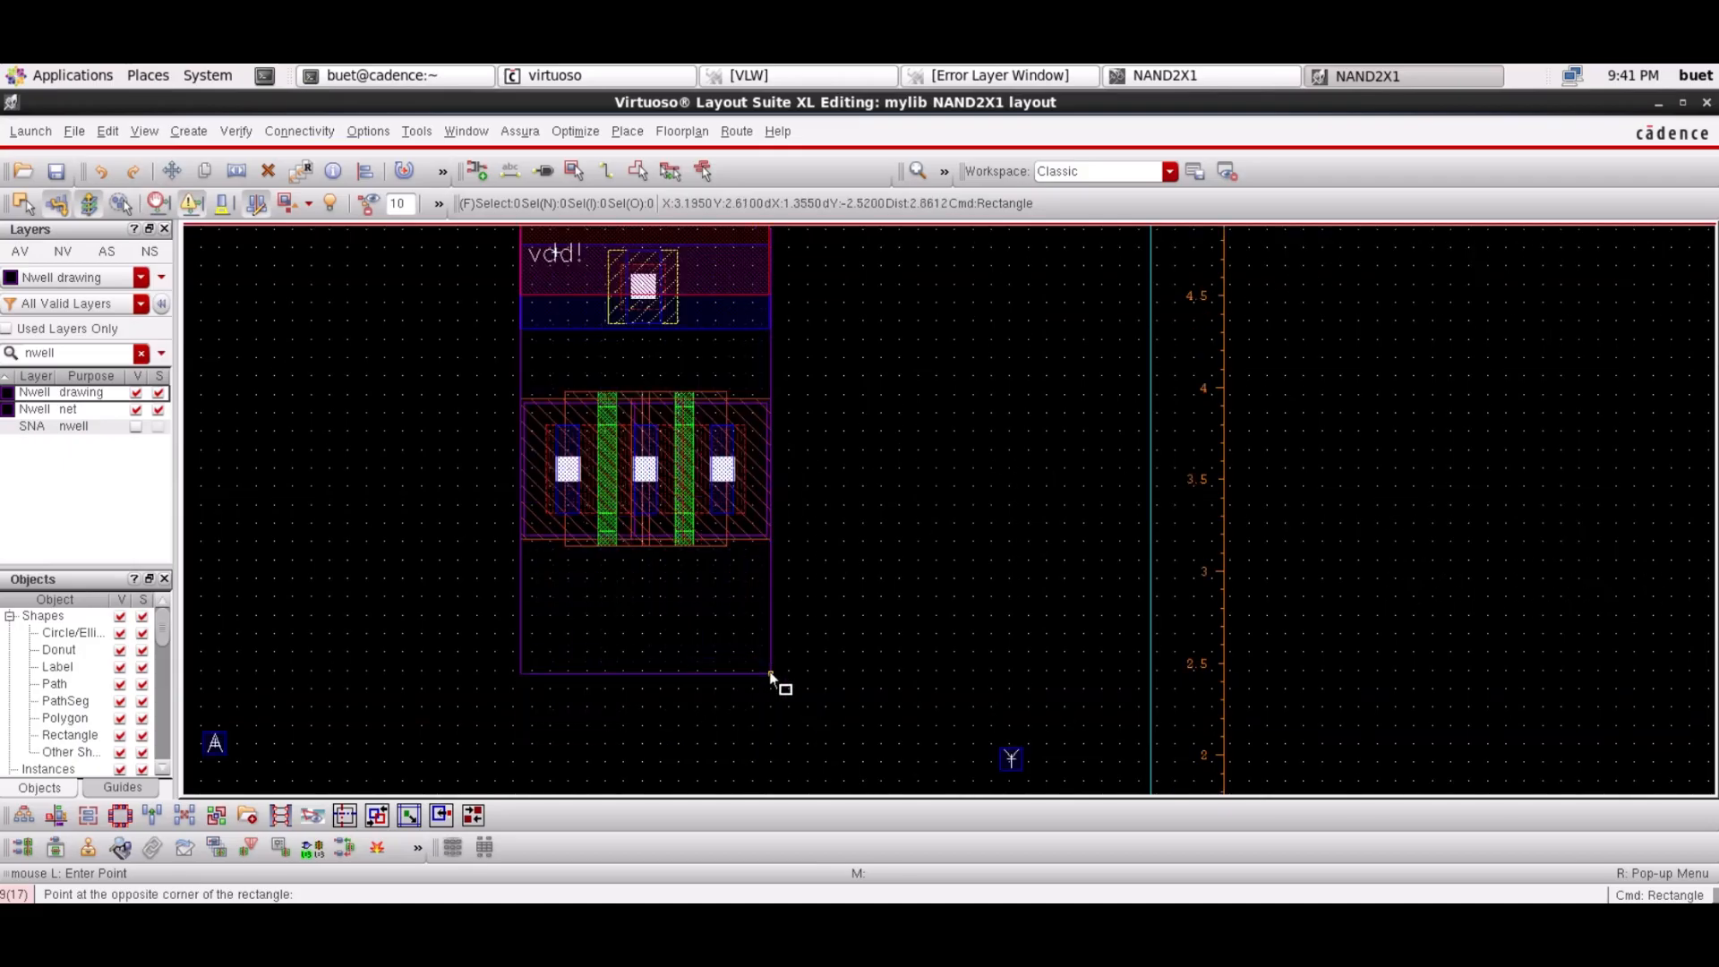
pyautogui.click(768, 668)
pyautogui.press('Escape')
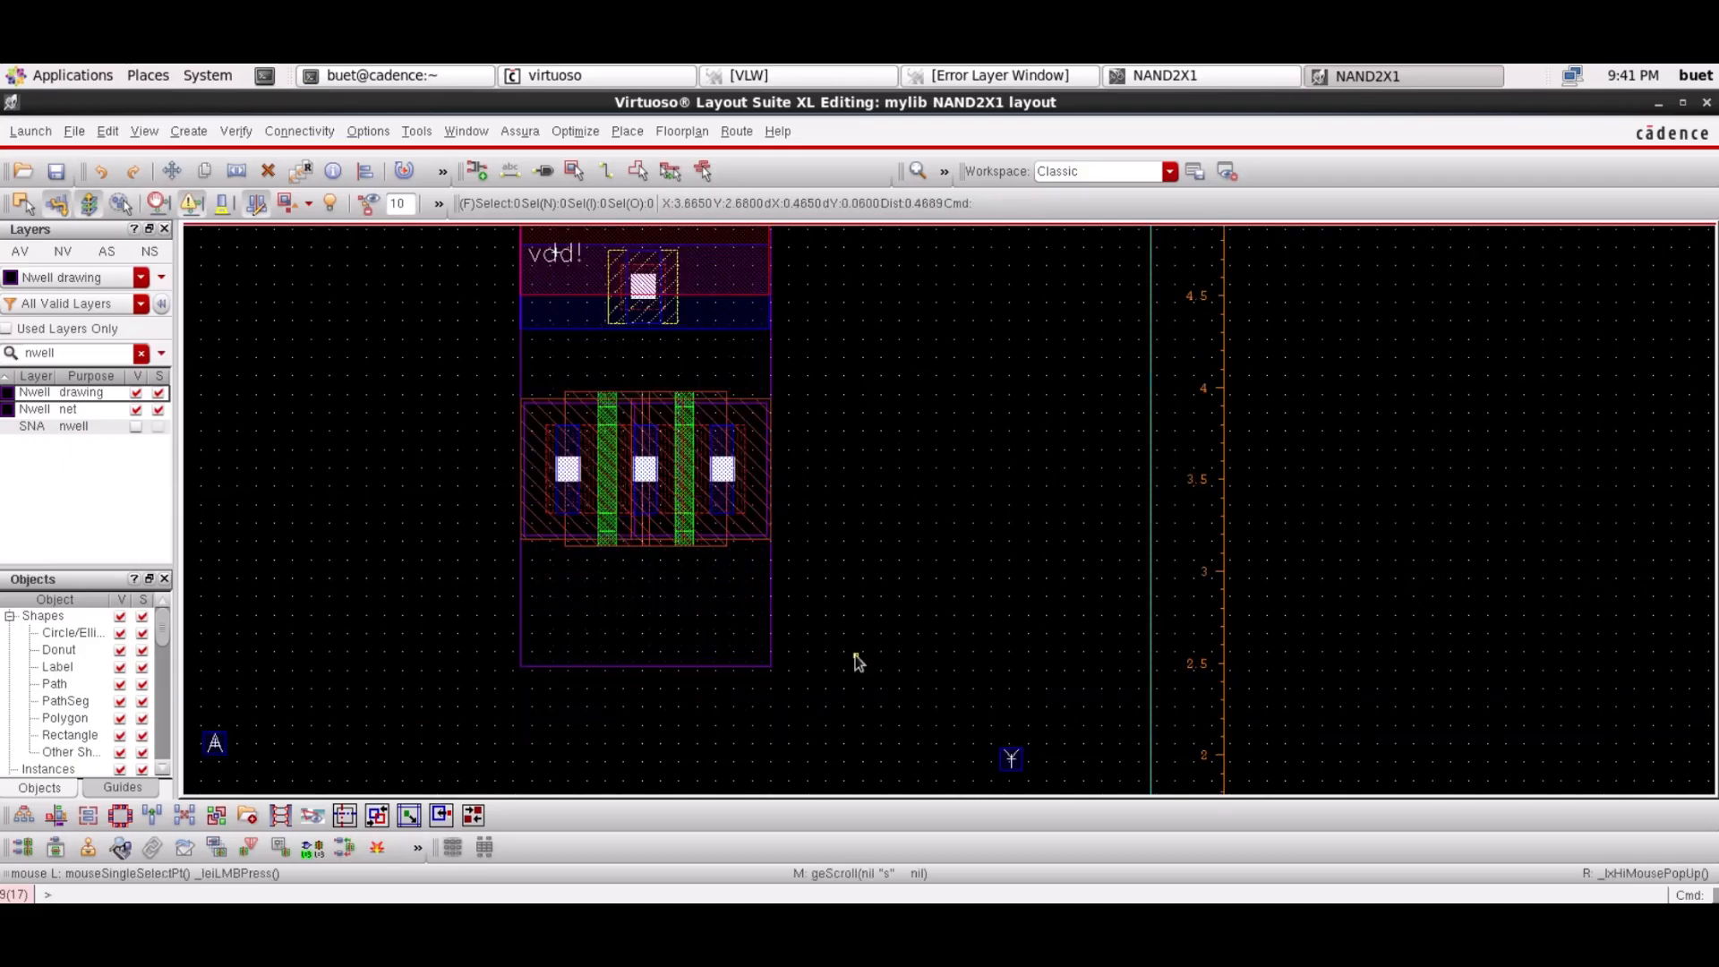
pyautogui.scroll(-1, 857, 663)
pyautogui.scroll(-1, 858, 663)
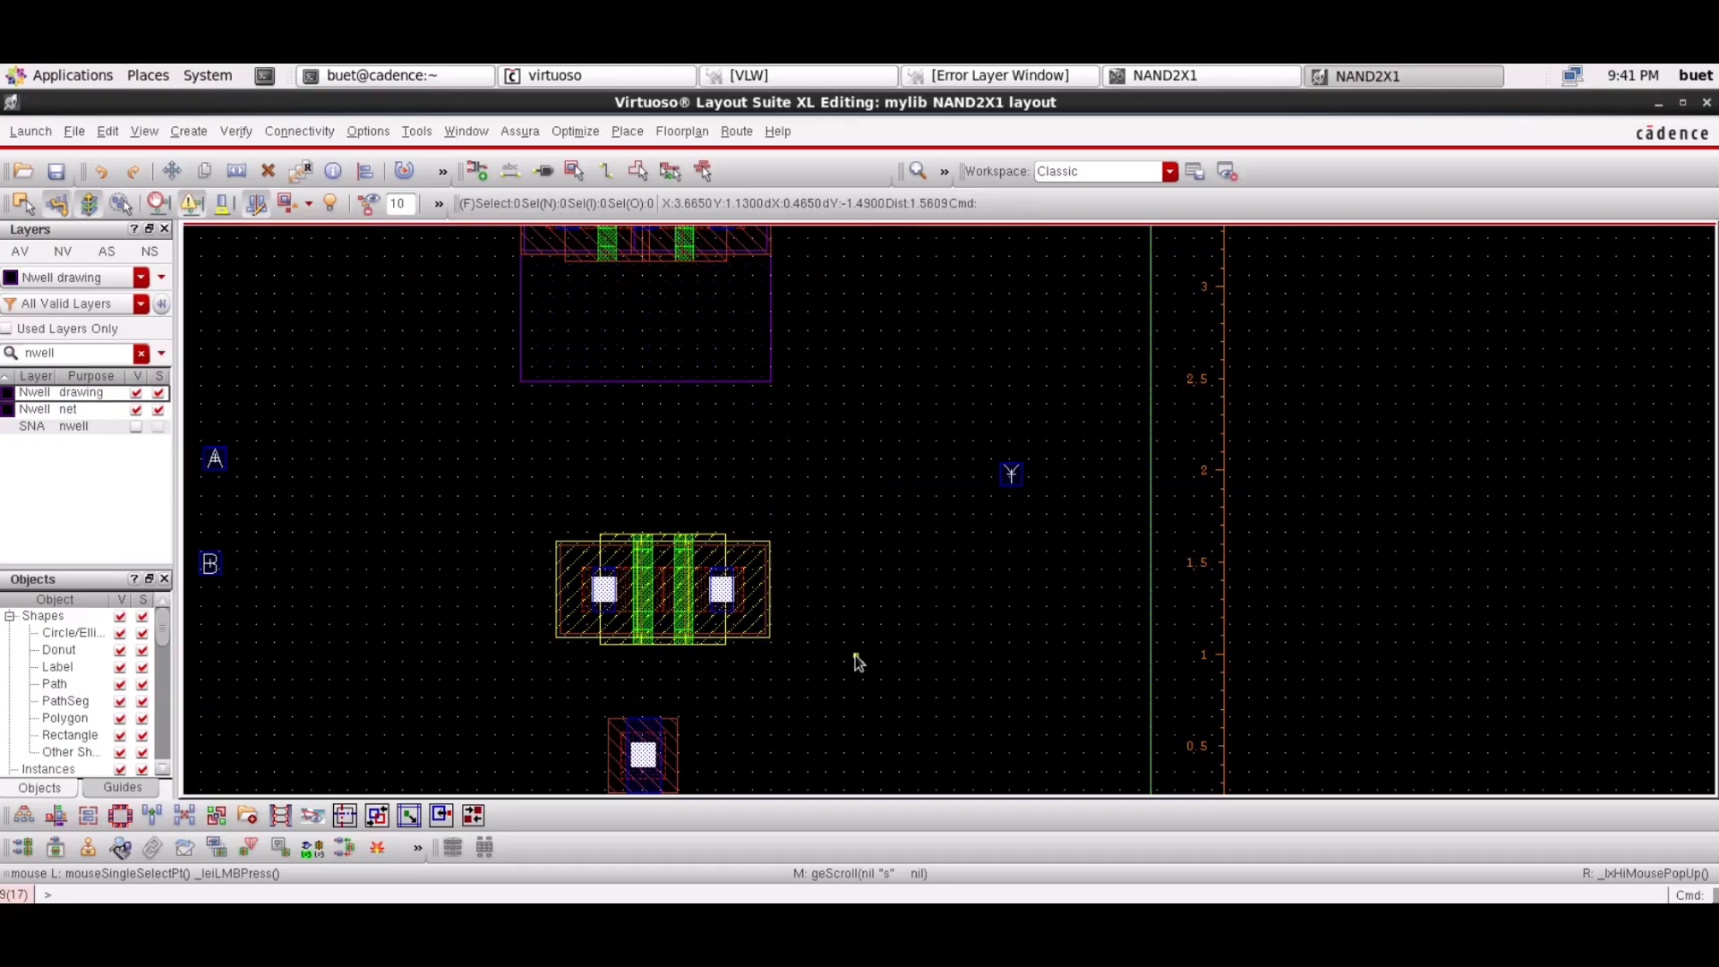
pyautogui.scroll(1, 858, 662)
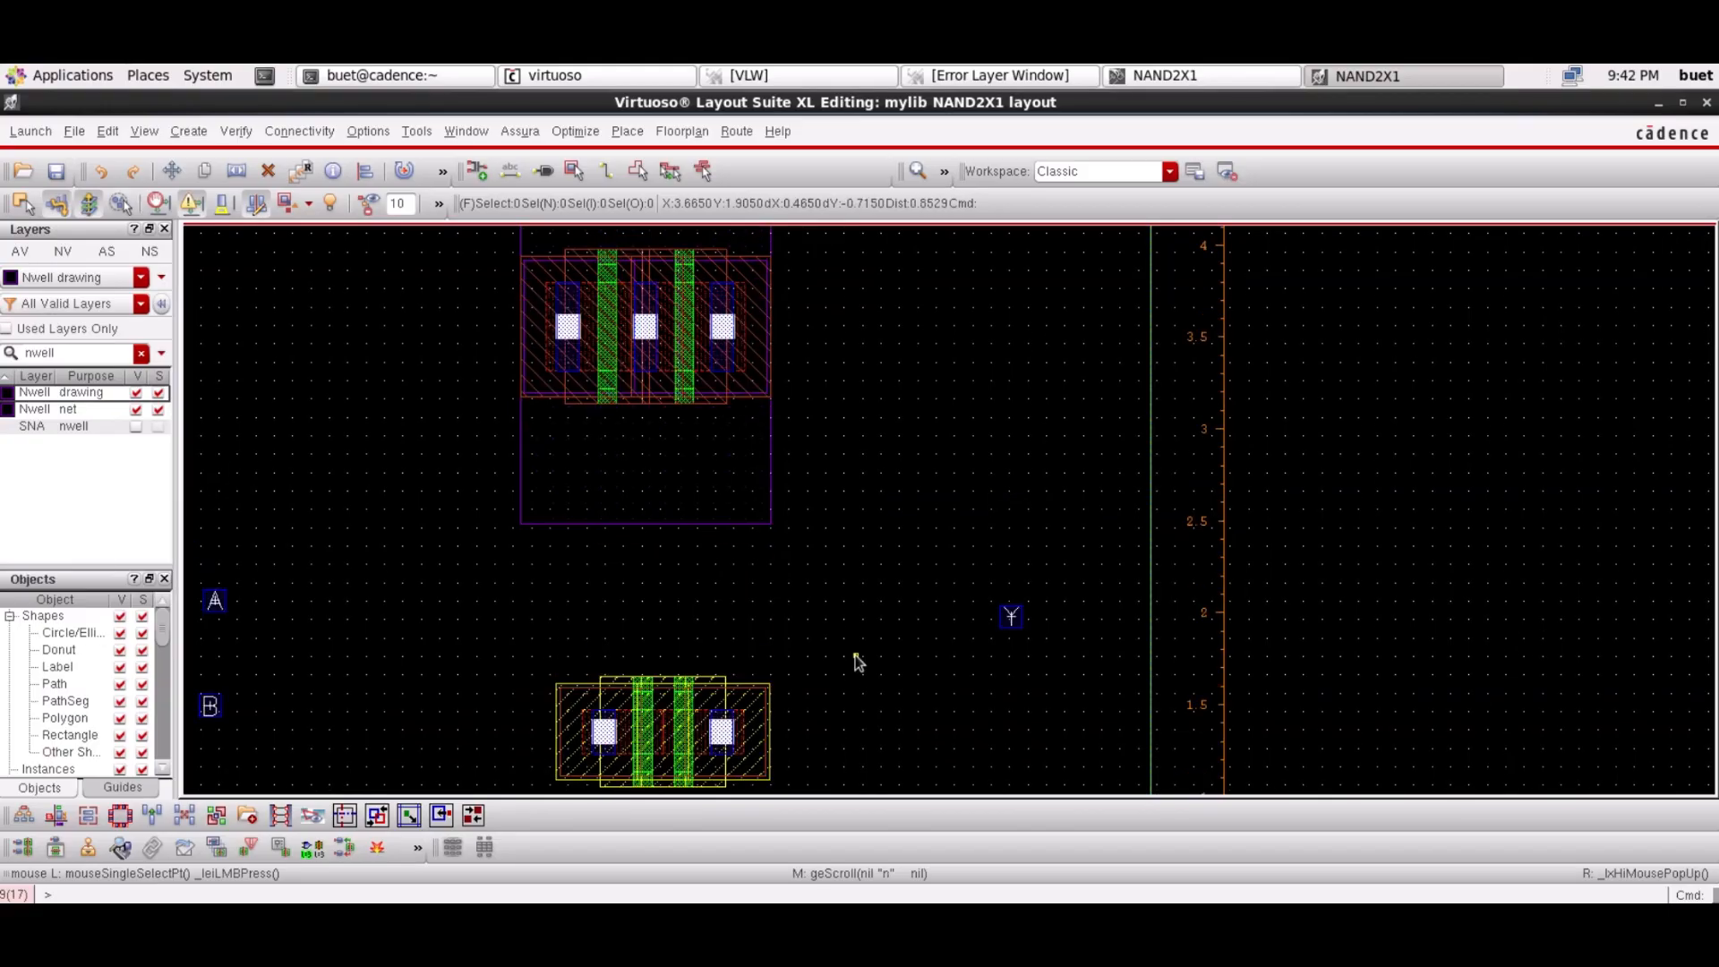
pyautogui.scroll(-1, 858, 662)
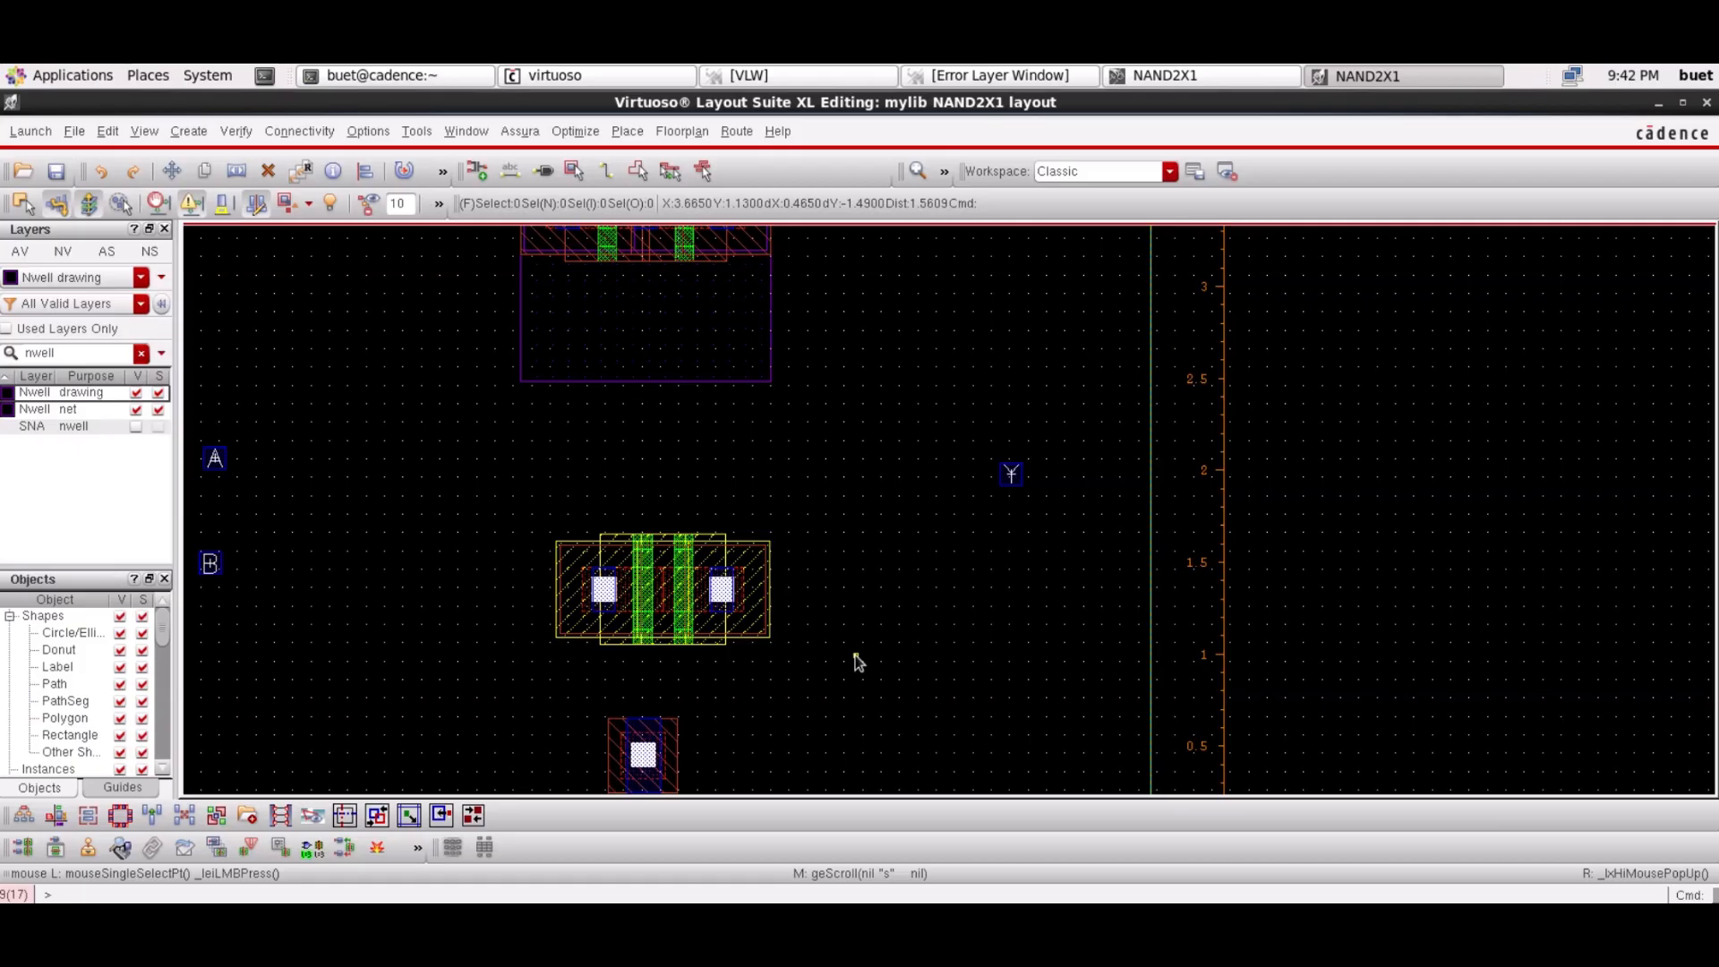
pyautogui.scroll(-1, 858, 662)
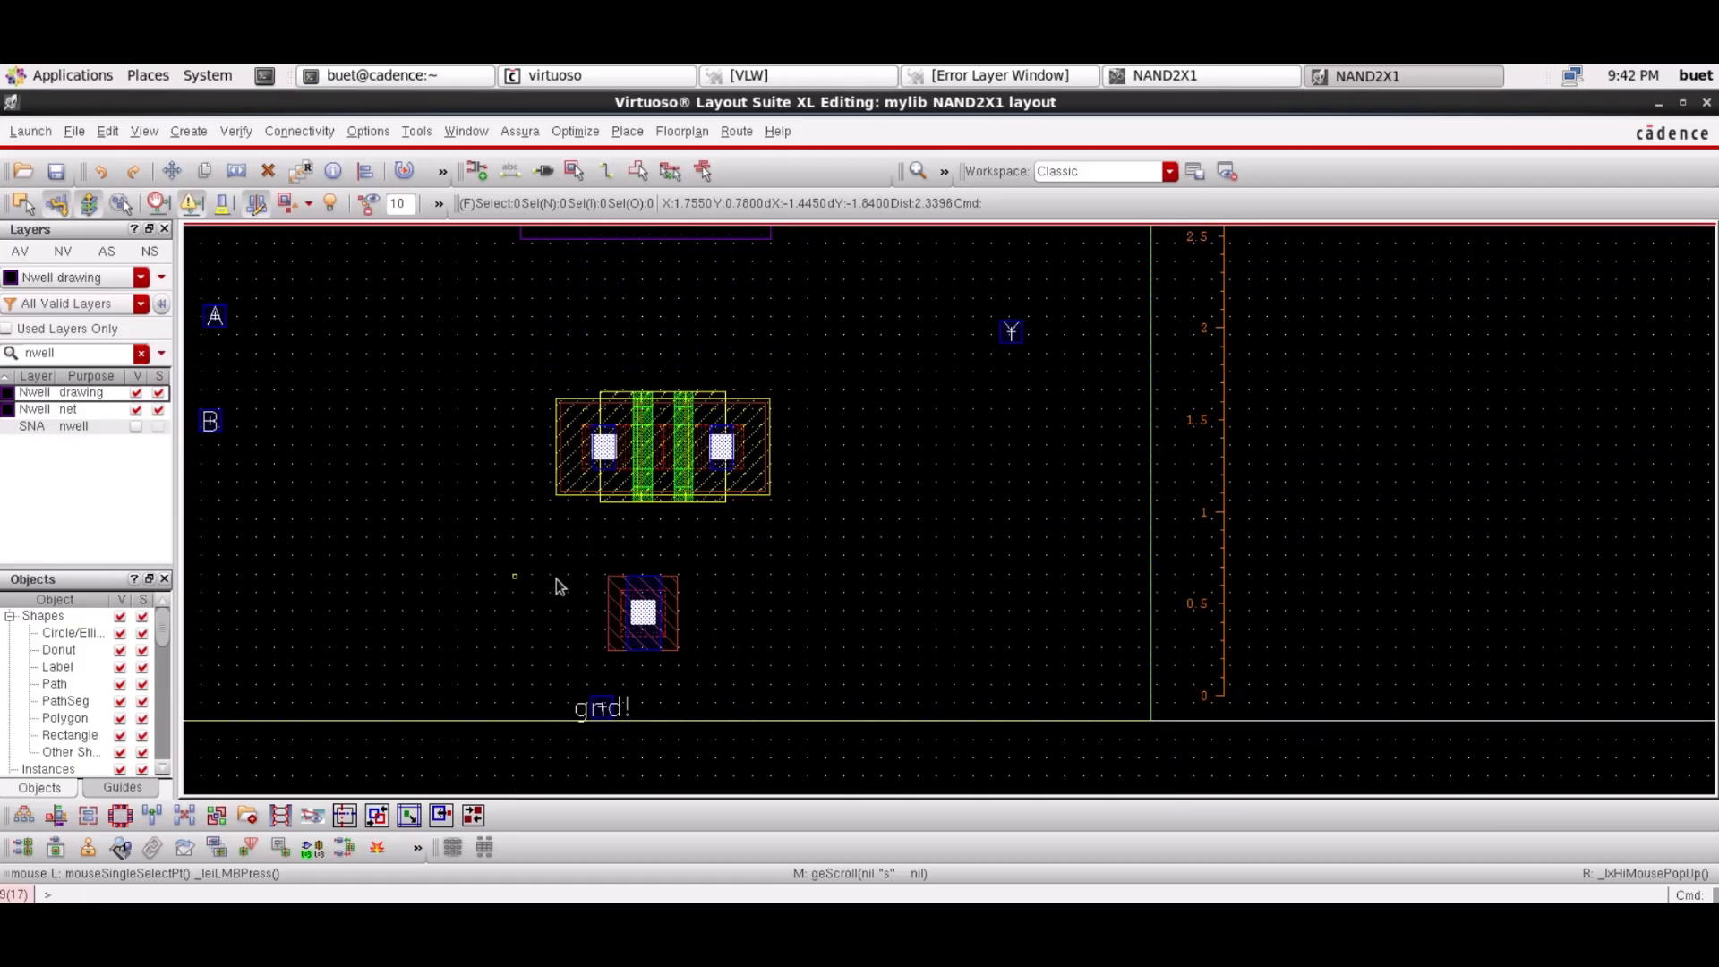
# Filter layers to metal1 and stretch the gnd! rail's right and left edges
pyautogui.doubleClick(104, 353)
pyautogui.write('metal')
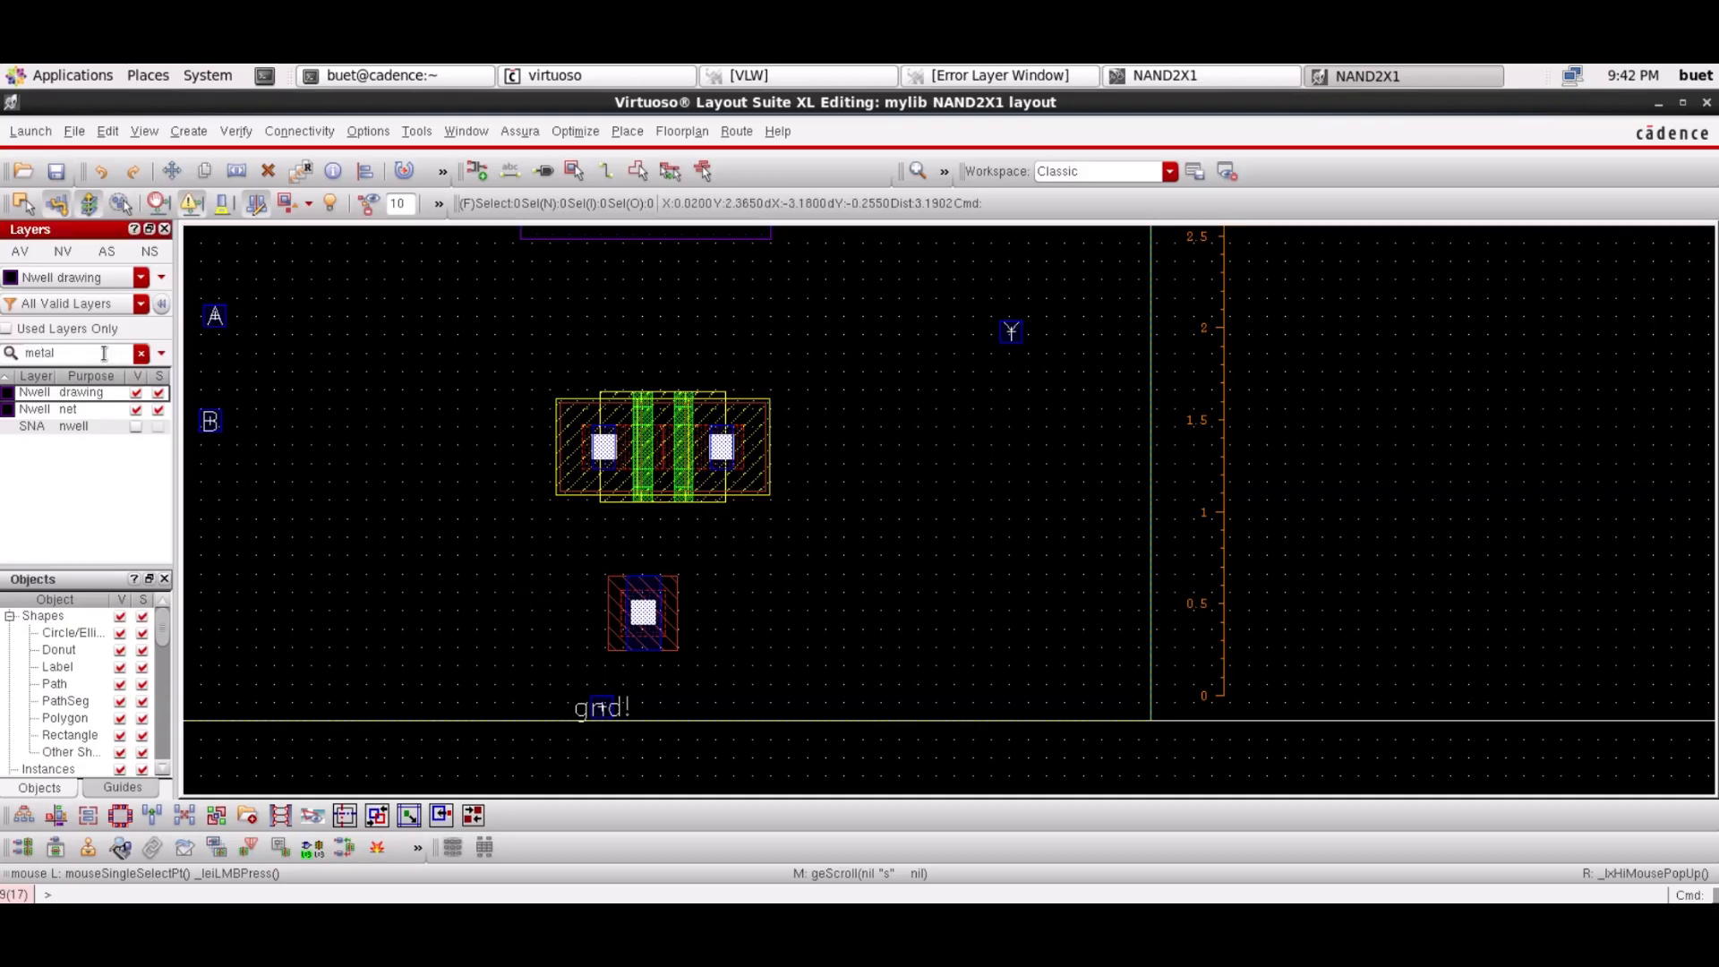
pyautogui.write('1')
pyautogui.click(604, 707)
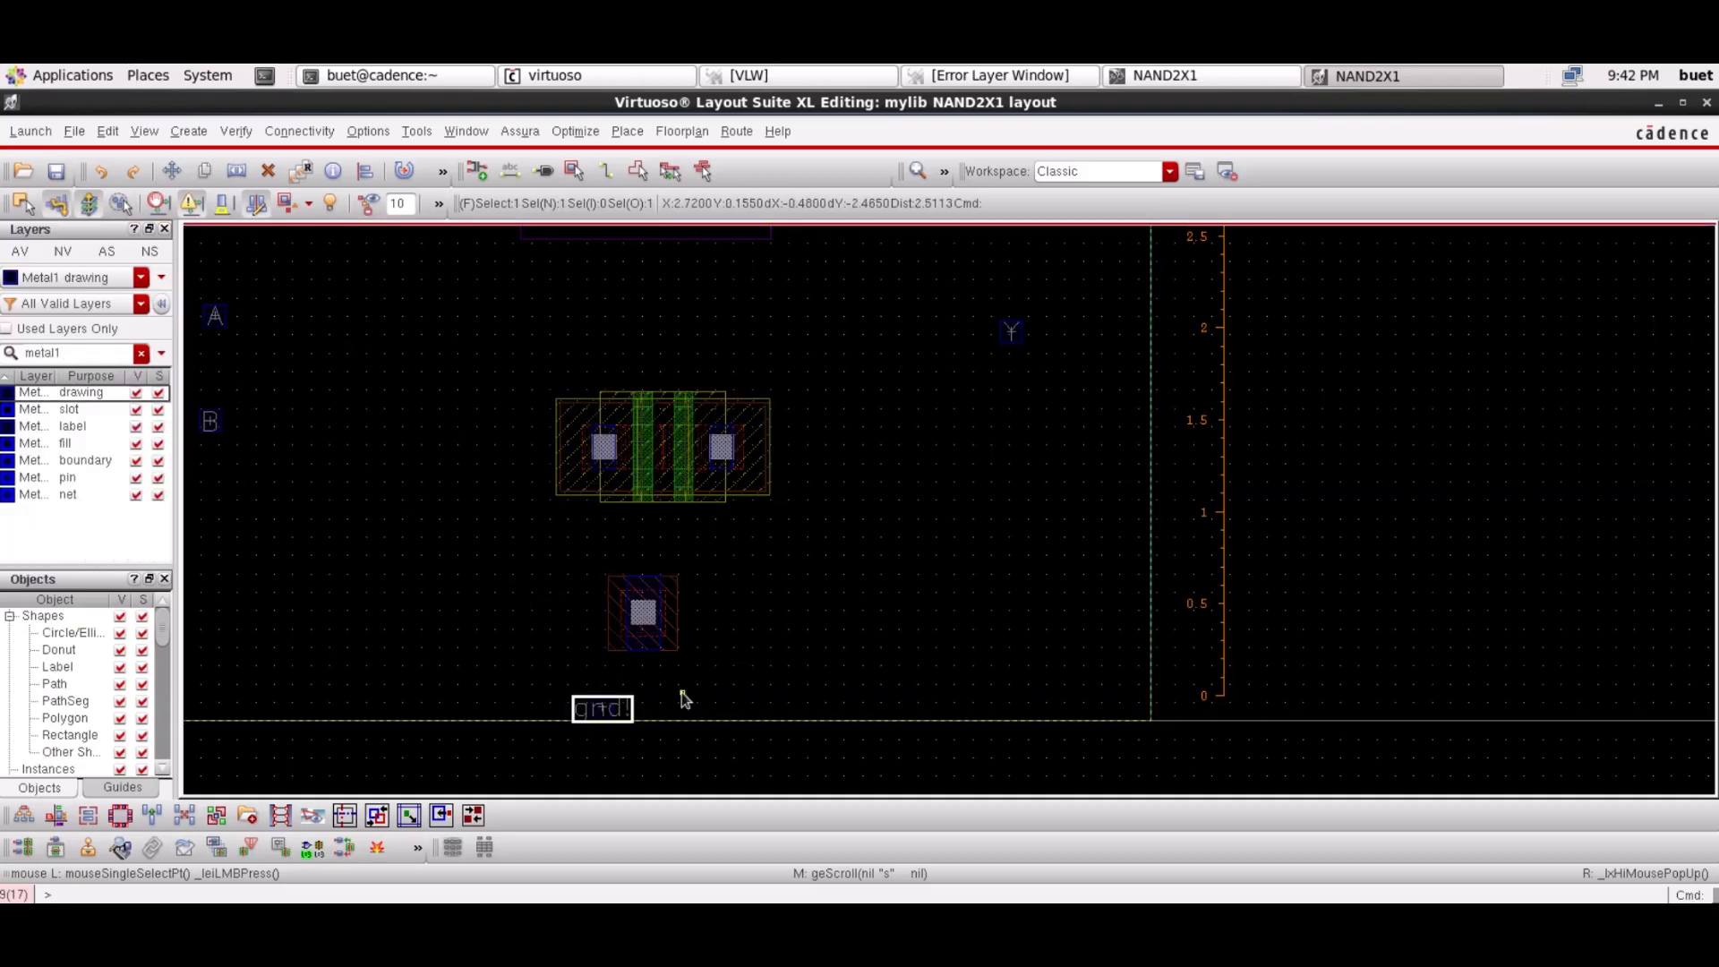
pyautogui.click(666, 688)
pyautogui.hotkey('shift', 'k')
pyautogui.keyDown('ctrl'); pyautogui.scroll(2, 718, 571); pyautogui.keyUp('ctrl')
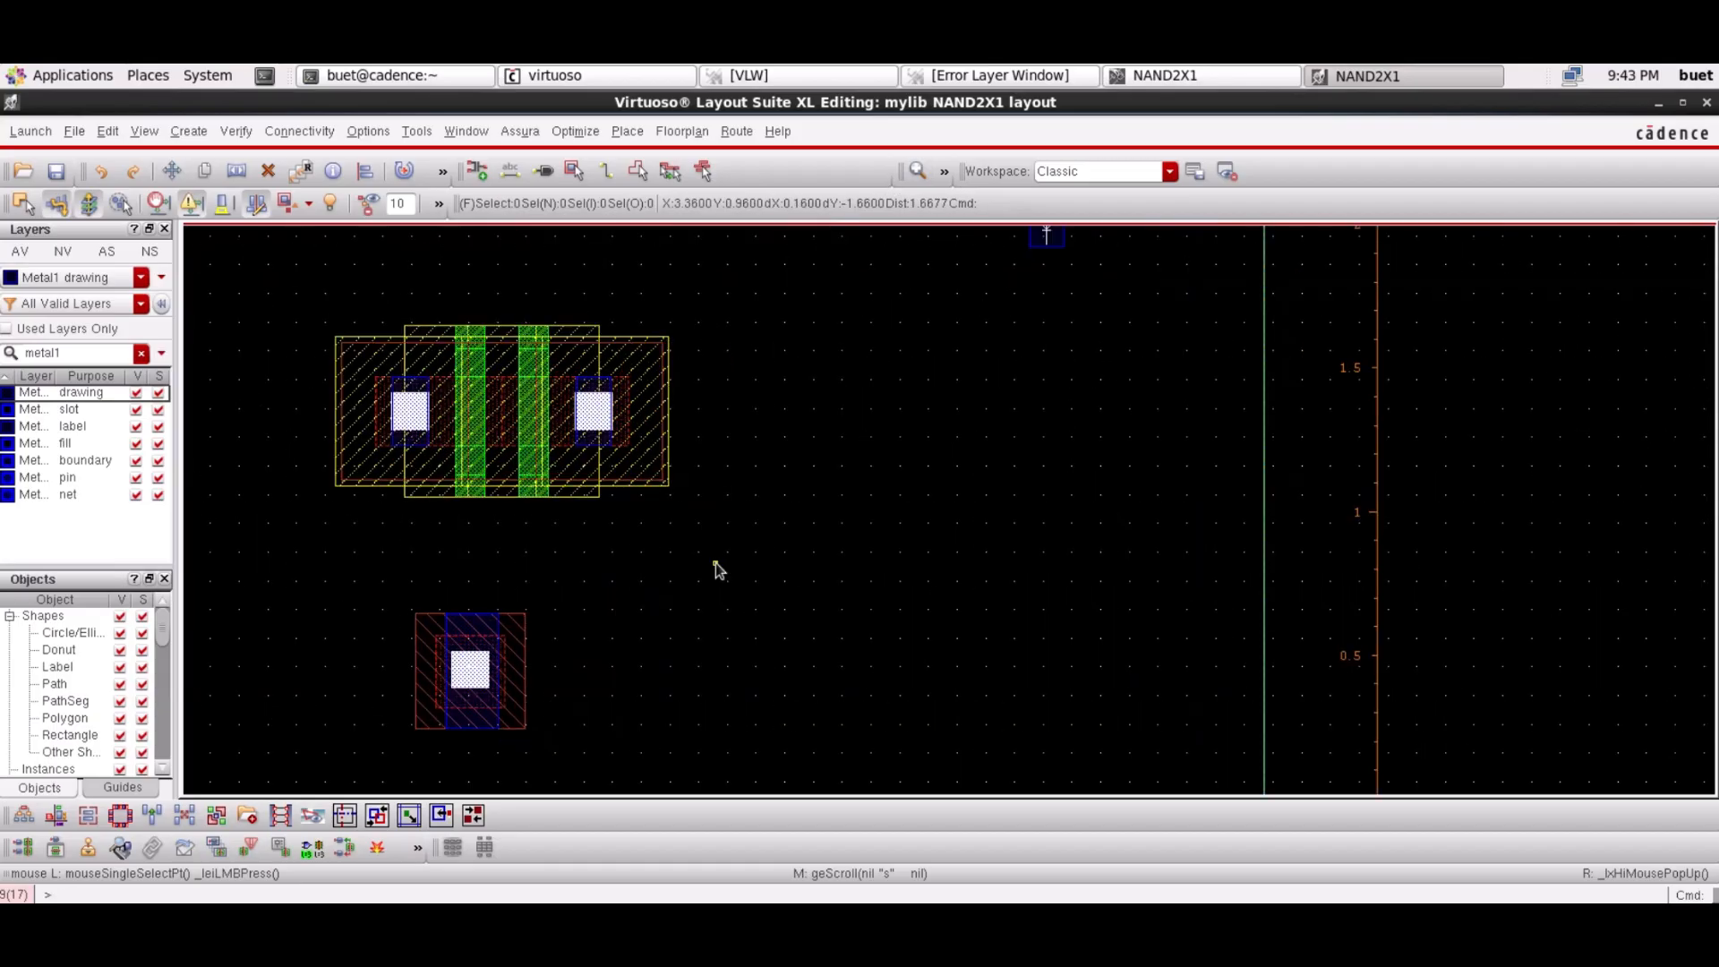
pyautogui.scroll(-1, 718, 571)
pyautogui.press('s')
pyautogui.click(427, 672)
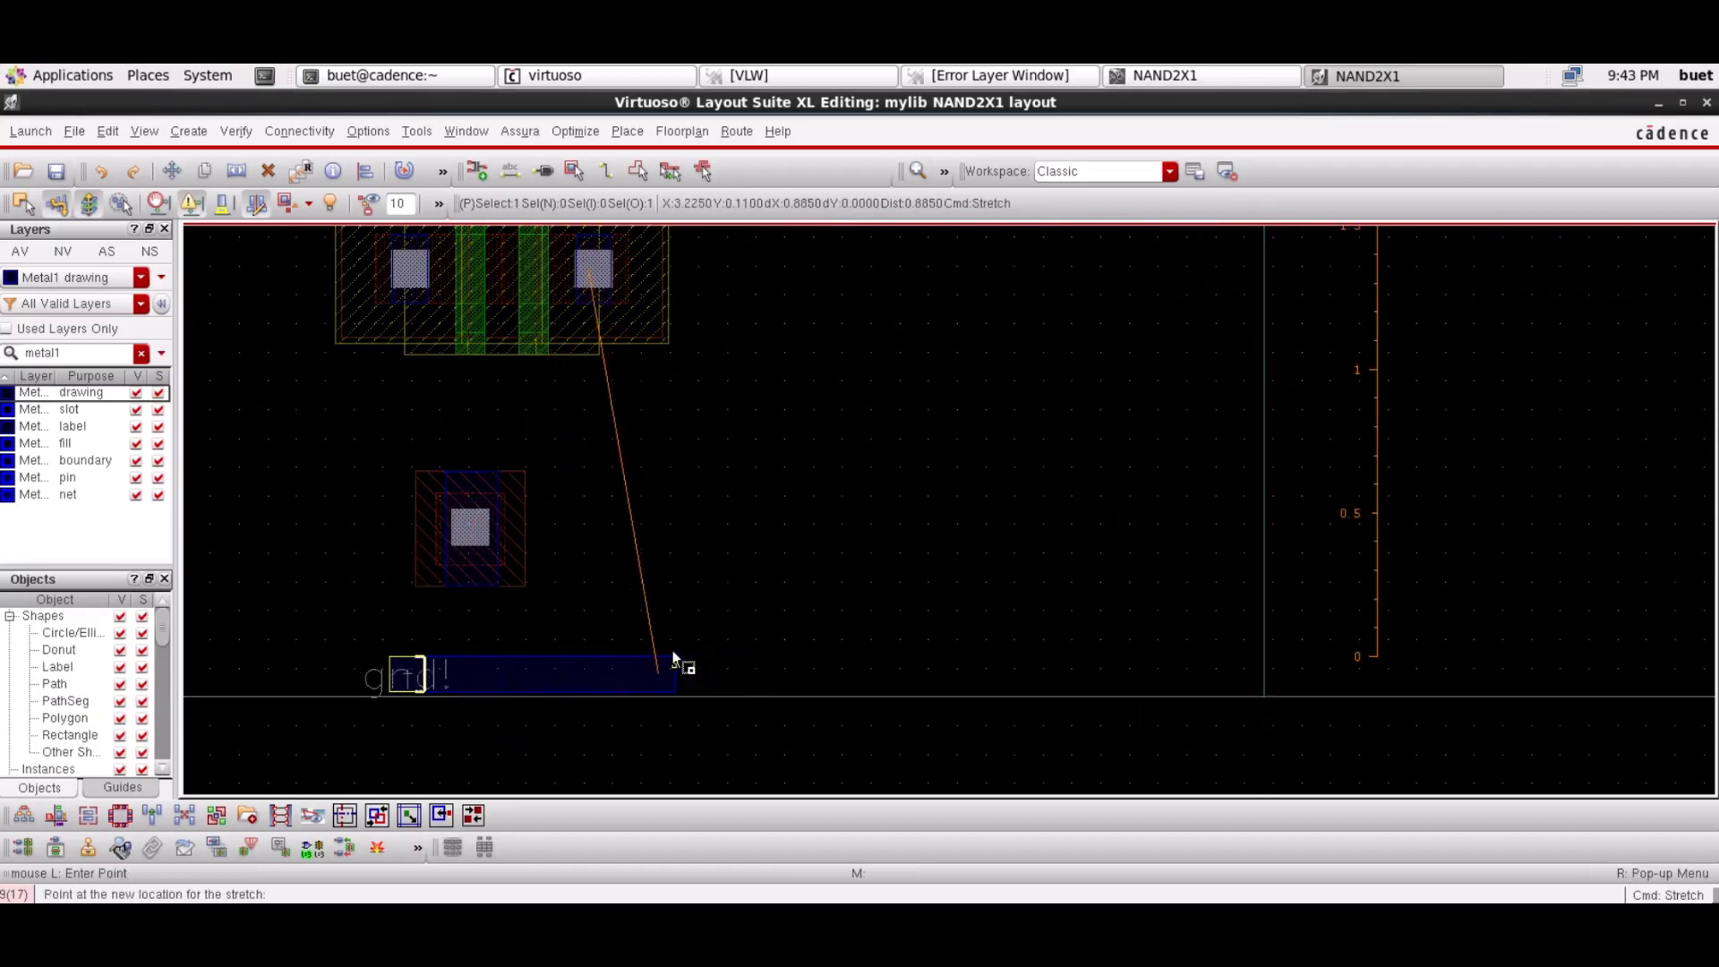
pyautogui.click(675, 663)
pyautogui.click(393, 674)
pyautogui.click(207, 679)
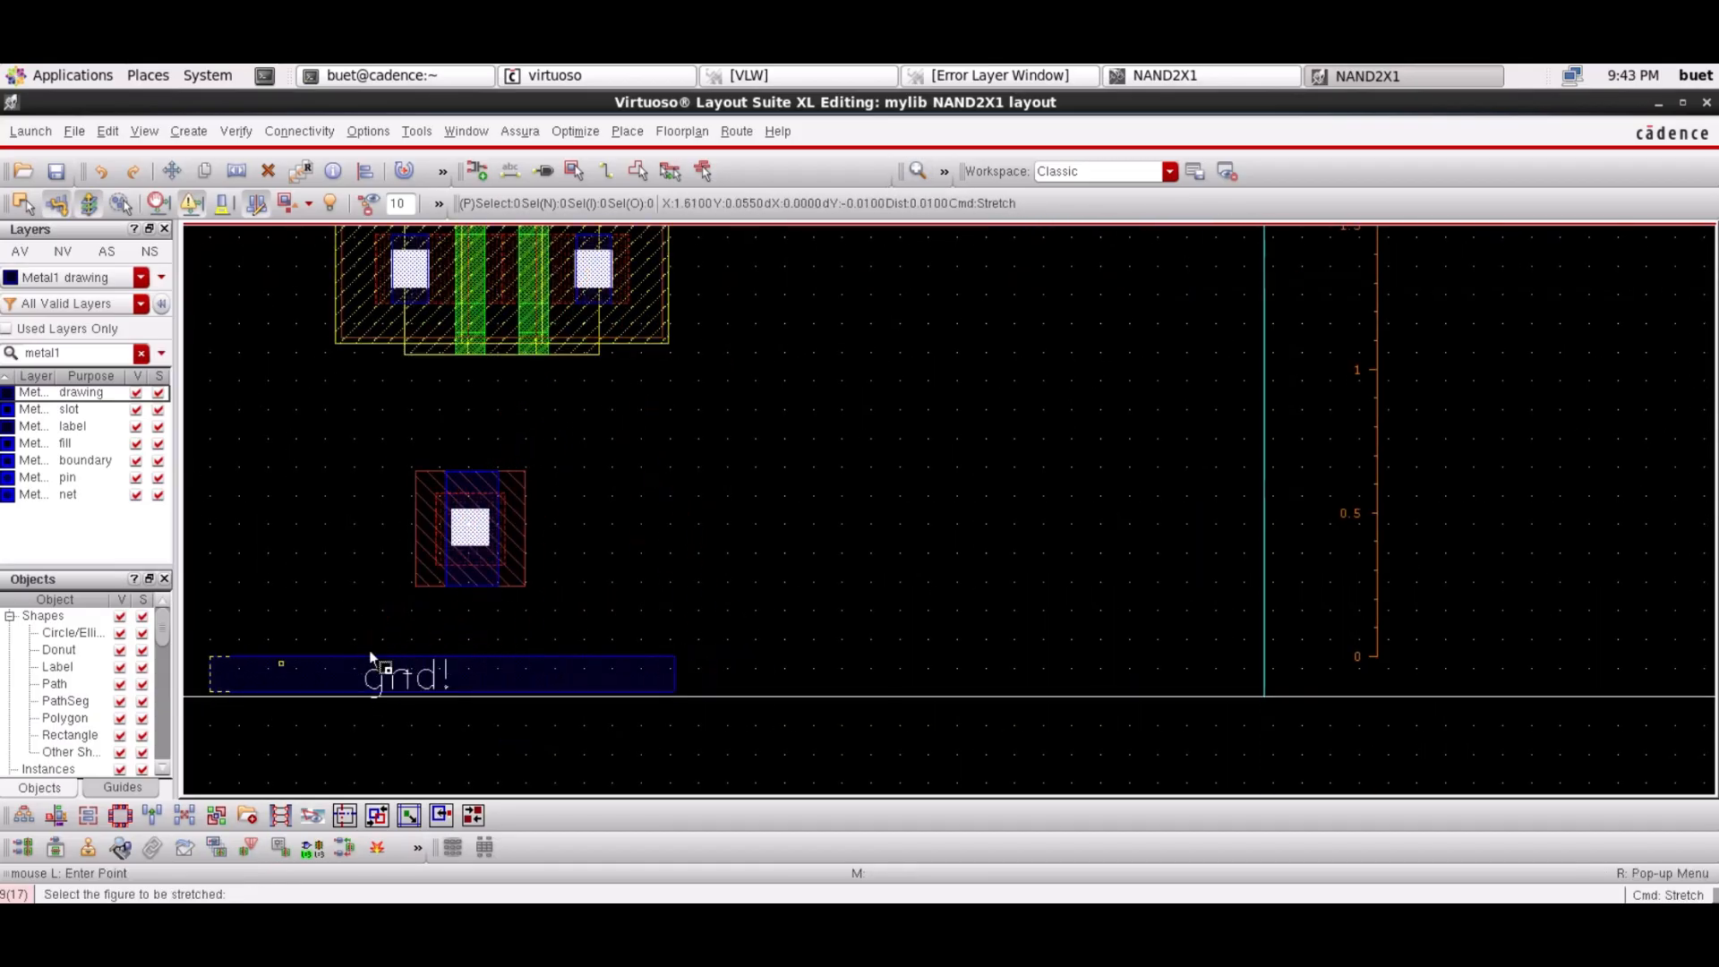
pyautogui.press('Escape')
# Readjust the gnd! rail's left edge and zoom out to show the pins
pyautogui.scroll(4, 691, 616)
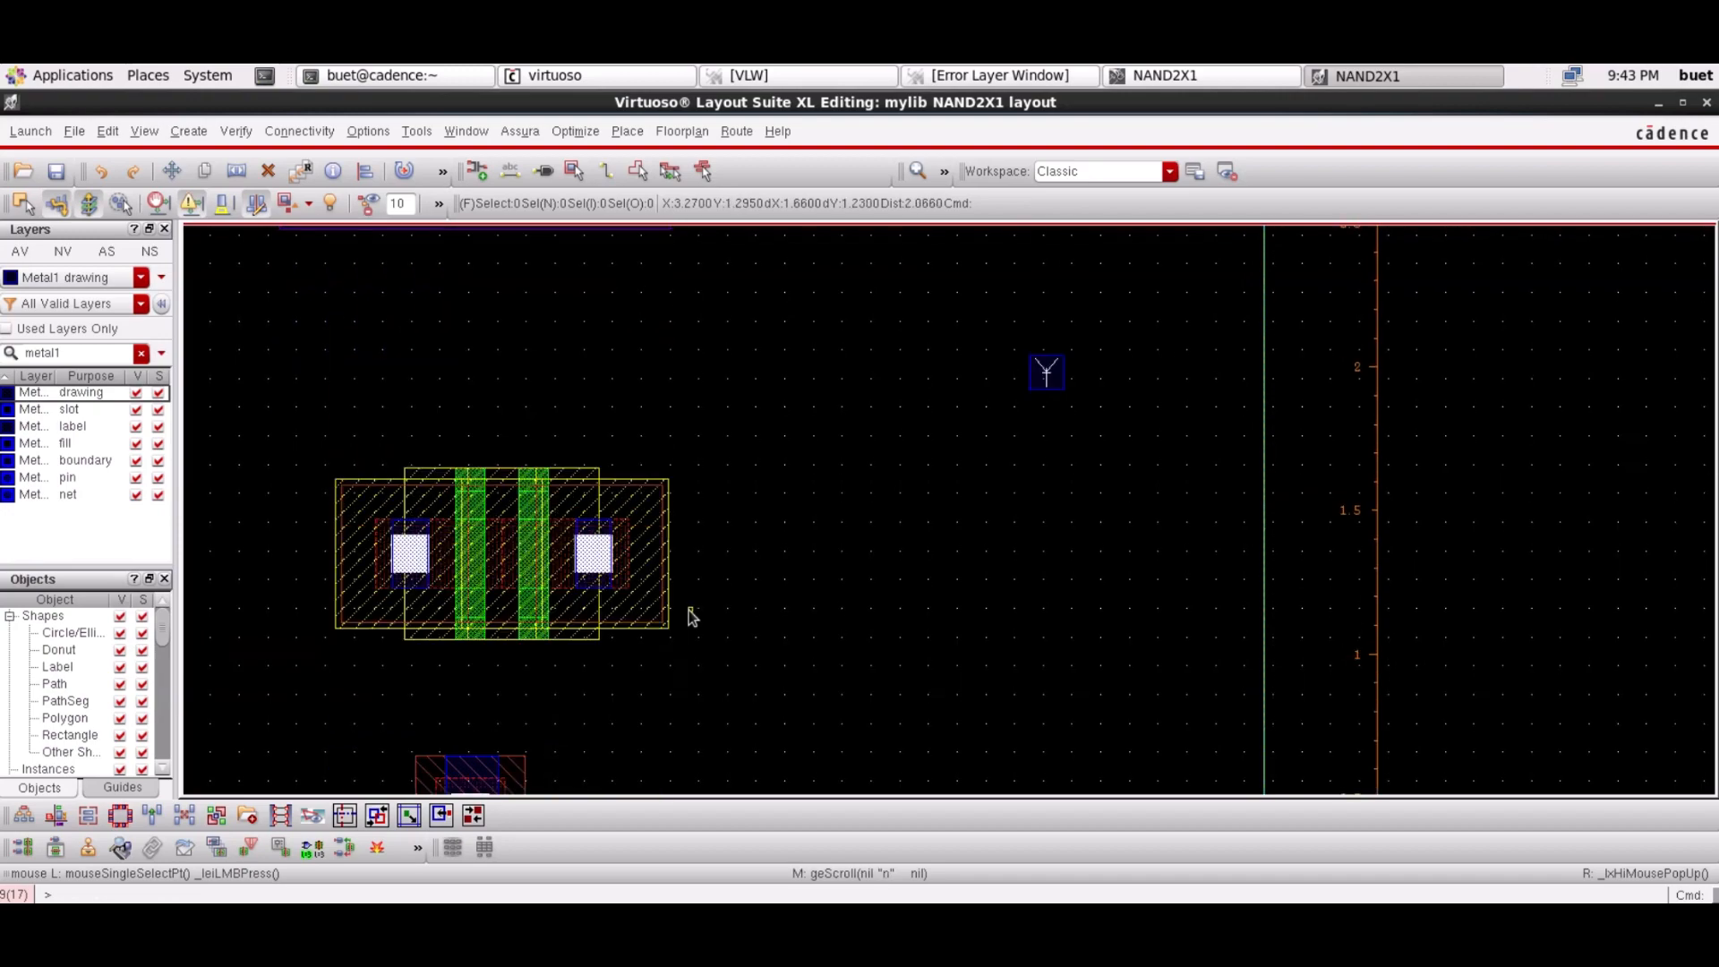
pyautogui.scroll(-4, 692, 616)
pyautogui.press('s')
pyautogui.click(244, 673)
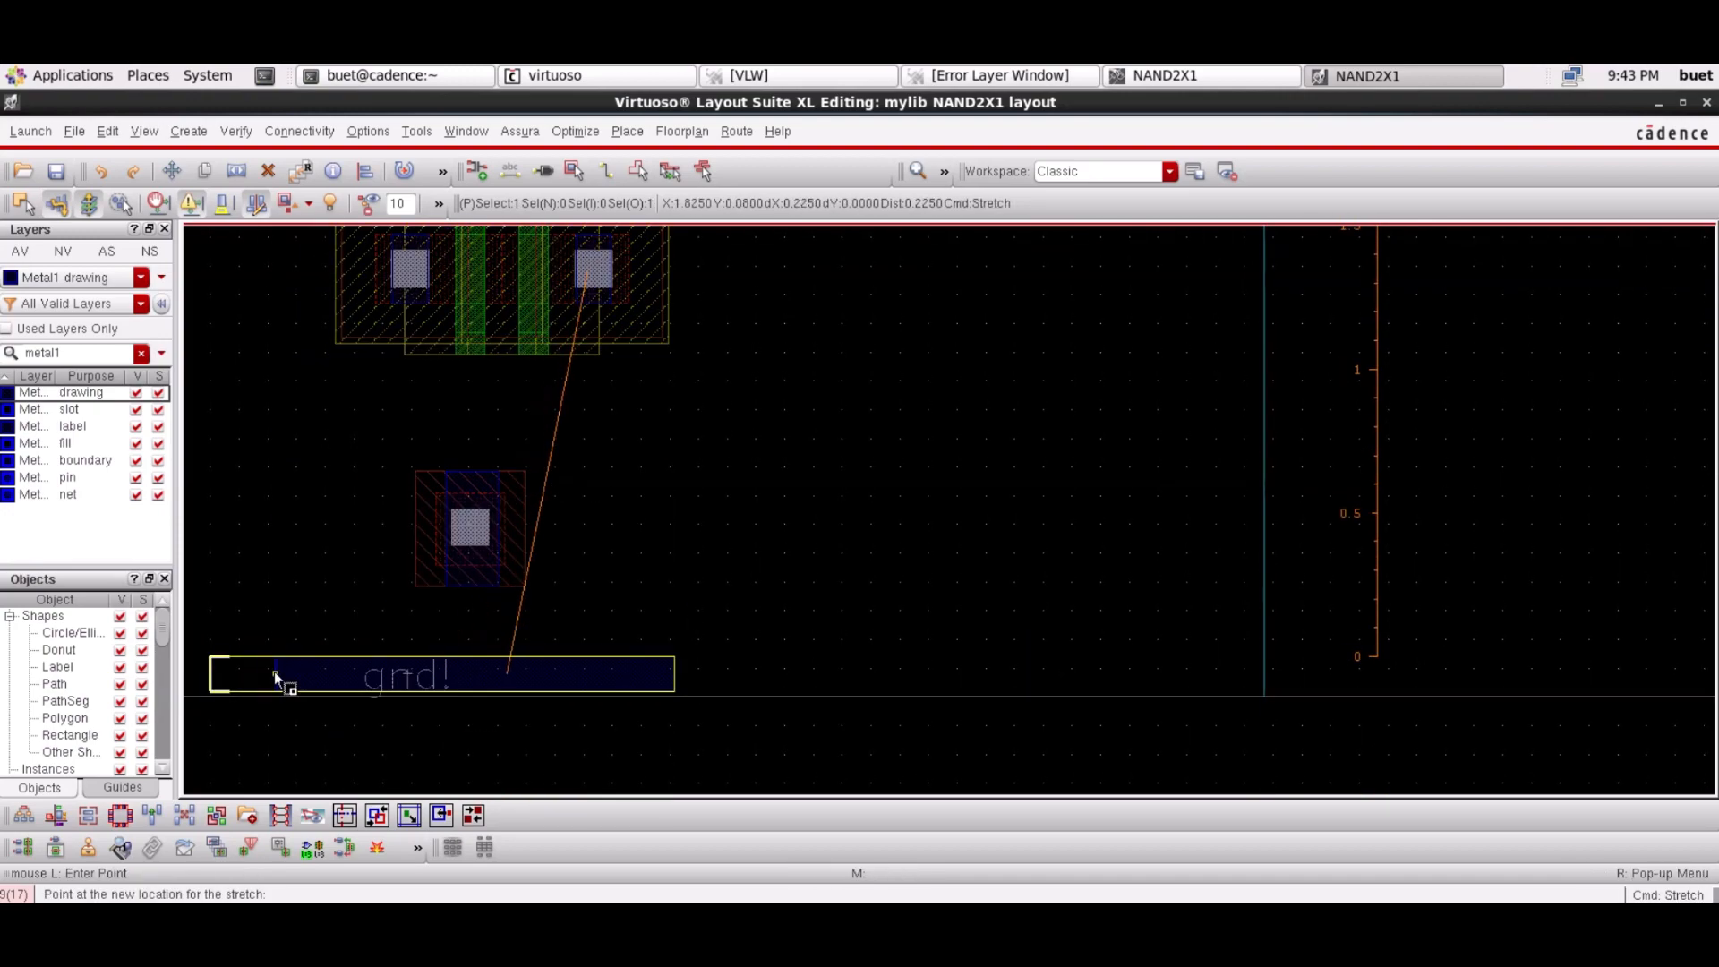
pyautogui.click(274, 671)
pyautogui.scroll(4, 585, 615)
pyautogui.scroll(-3, 585, 615)
pyautogui.scroll(-2, 586, 616)
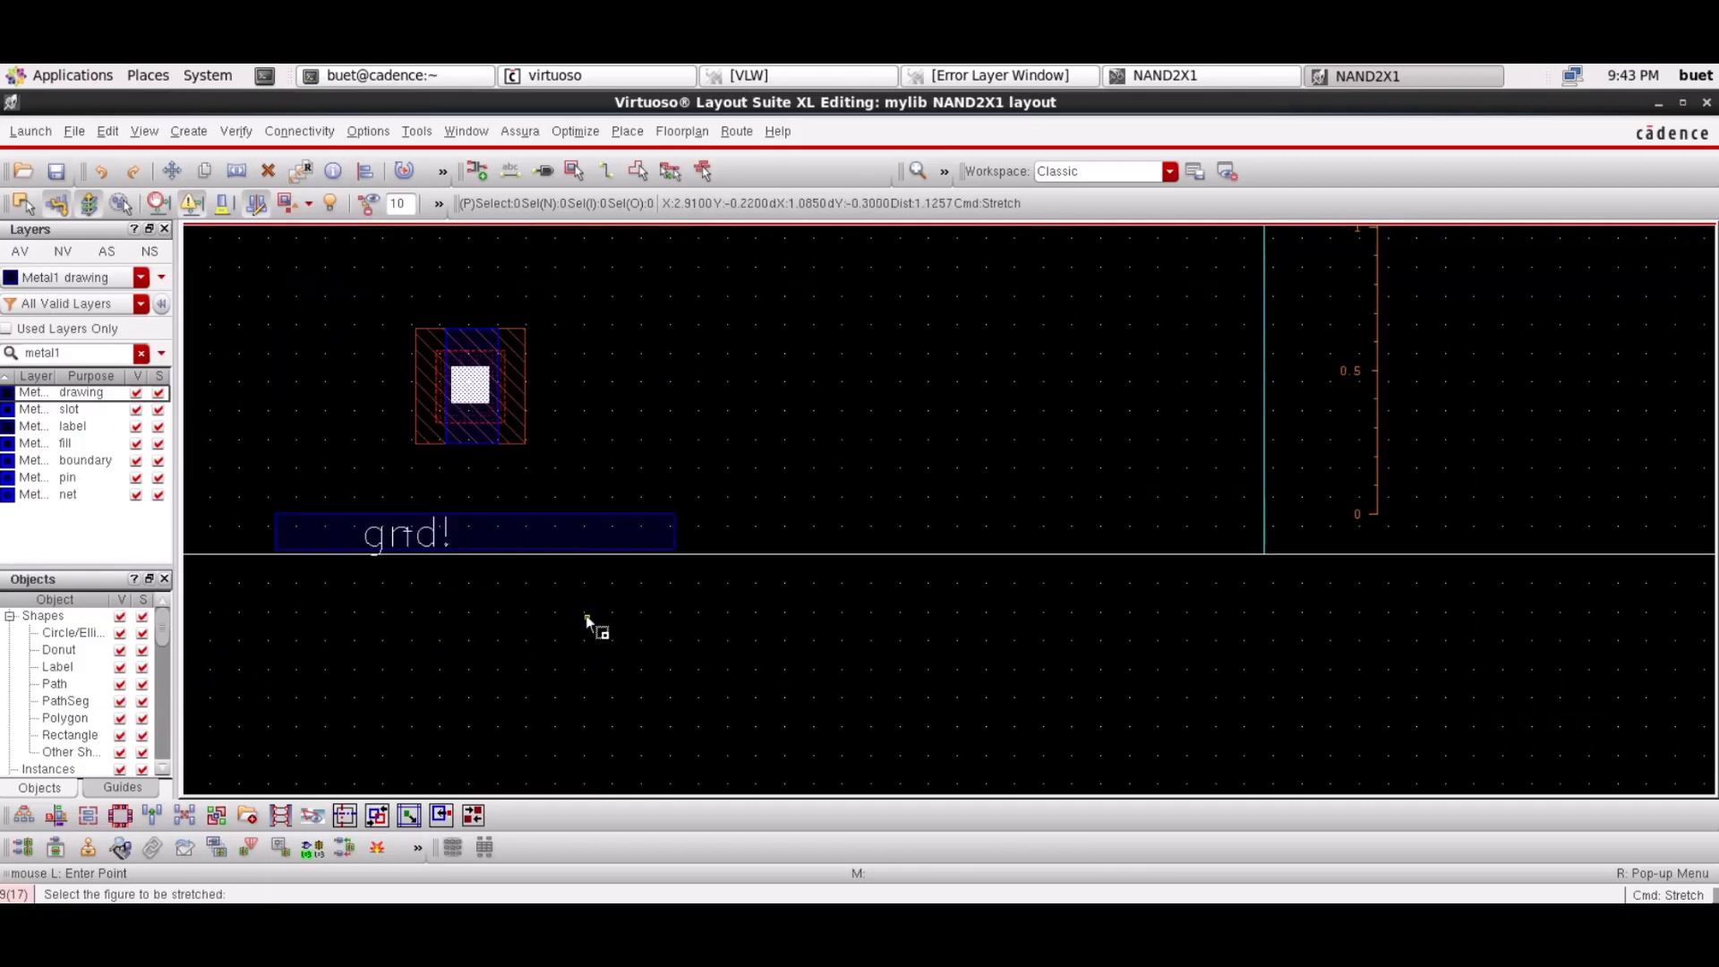
pyautogui.click(944, 172)
pyautogui.click(913, 175)
pyautogui.click(912, 176)
pyautogui.click(913, 175)
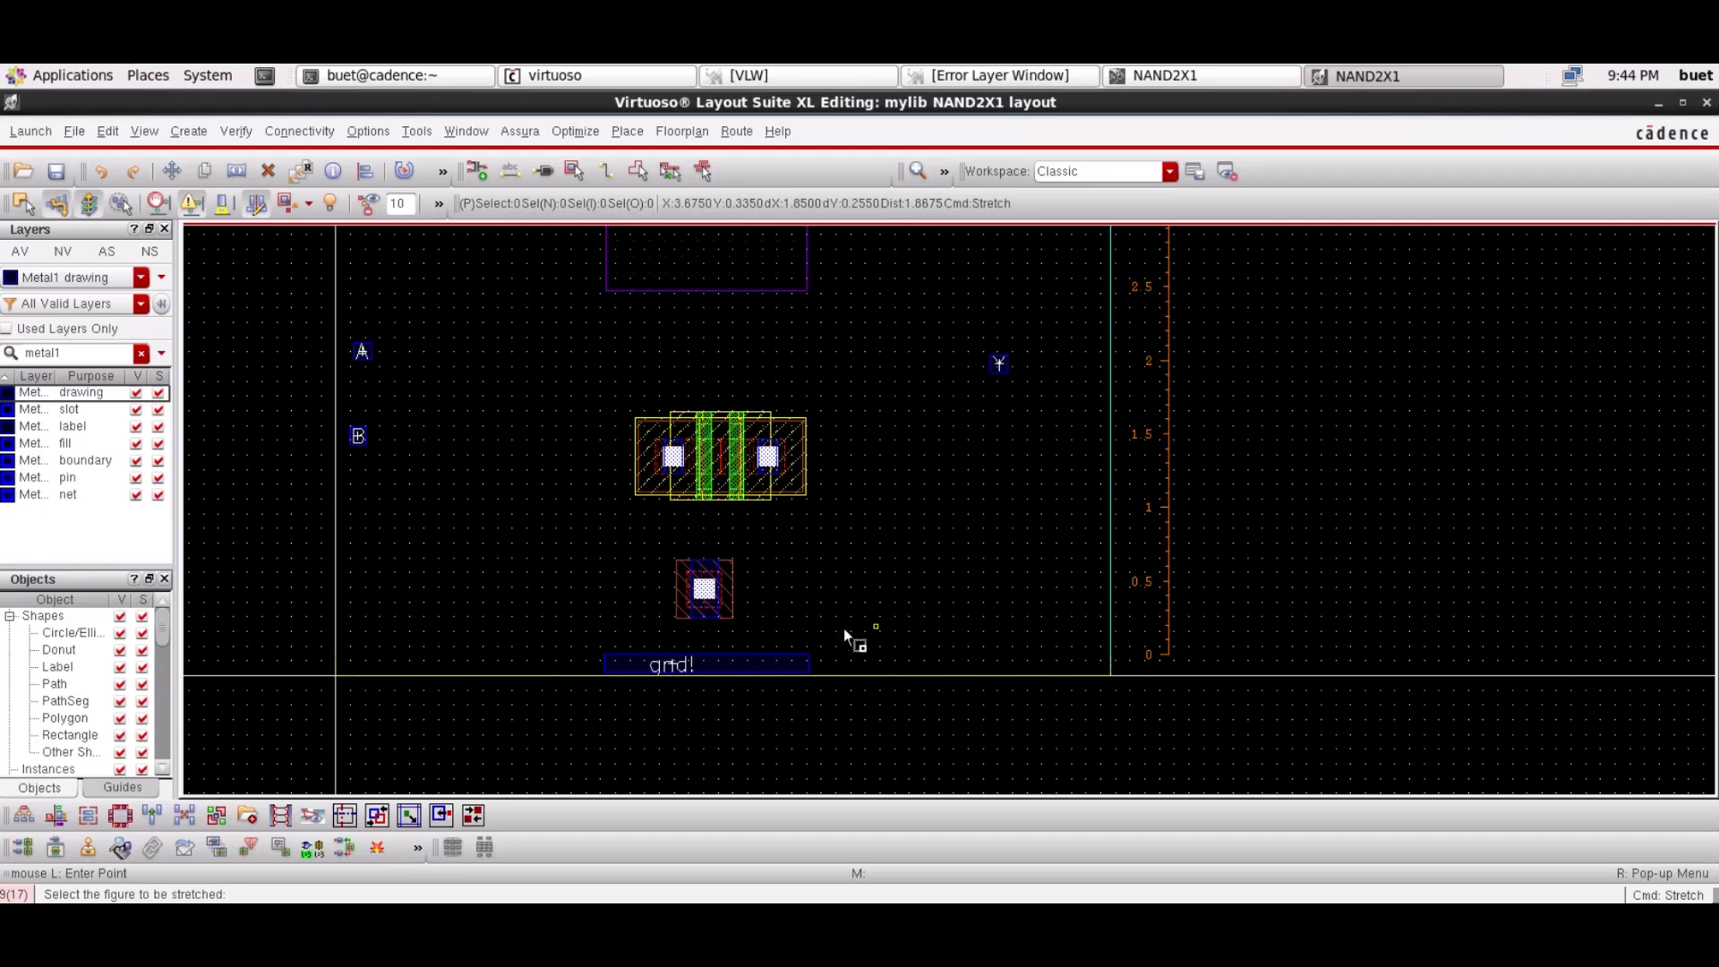
pyautogui.press('Escape')
# Move the gnd! rail up under the M1_PSUB contact and raise its top edge
pyautogui.click(787, 664)
pyautogui.press('m')
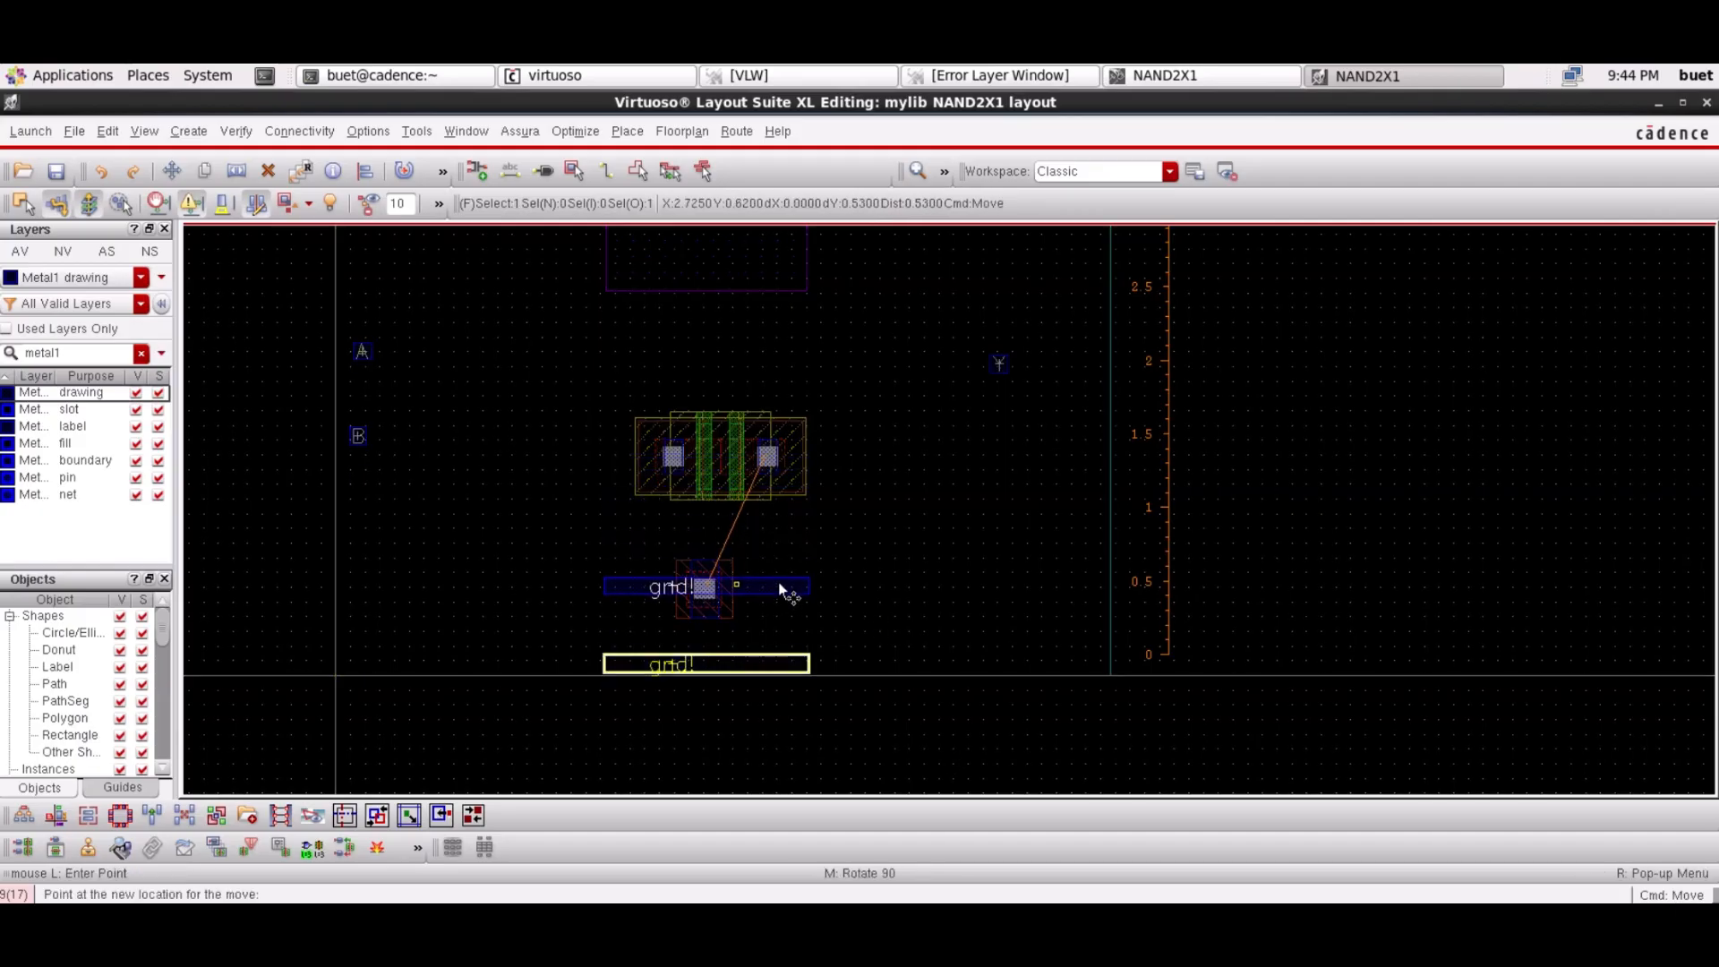
pyautogui.click(777, 607)
pyautogui.press('s')
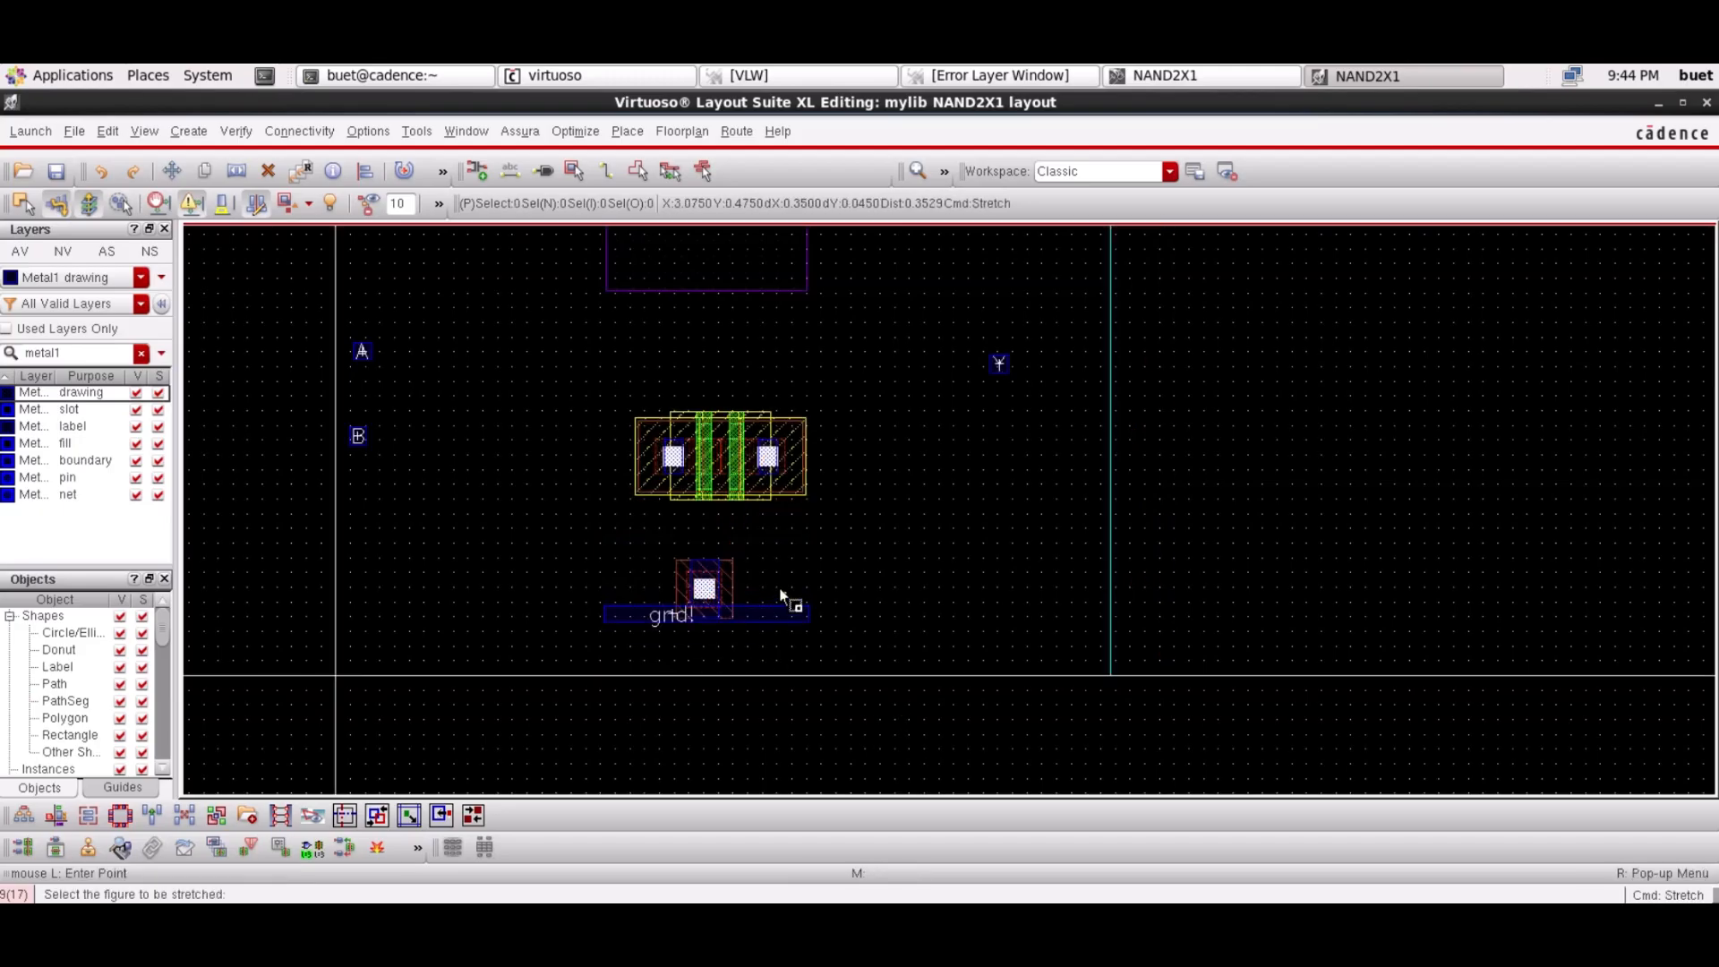
pyautogui.click(787, 602)
pyautogui.click(766, 558)
# Change the layer filter to metal2 and make Metal2 drawing the active layer
pyautogui.click(950, 706)
pyautogui.press('Escape')
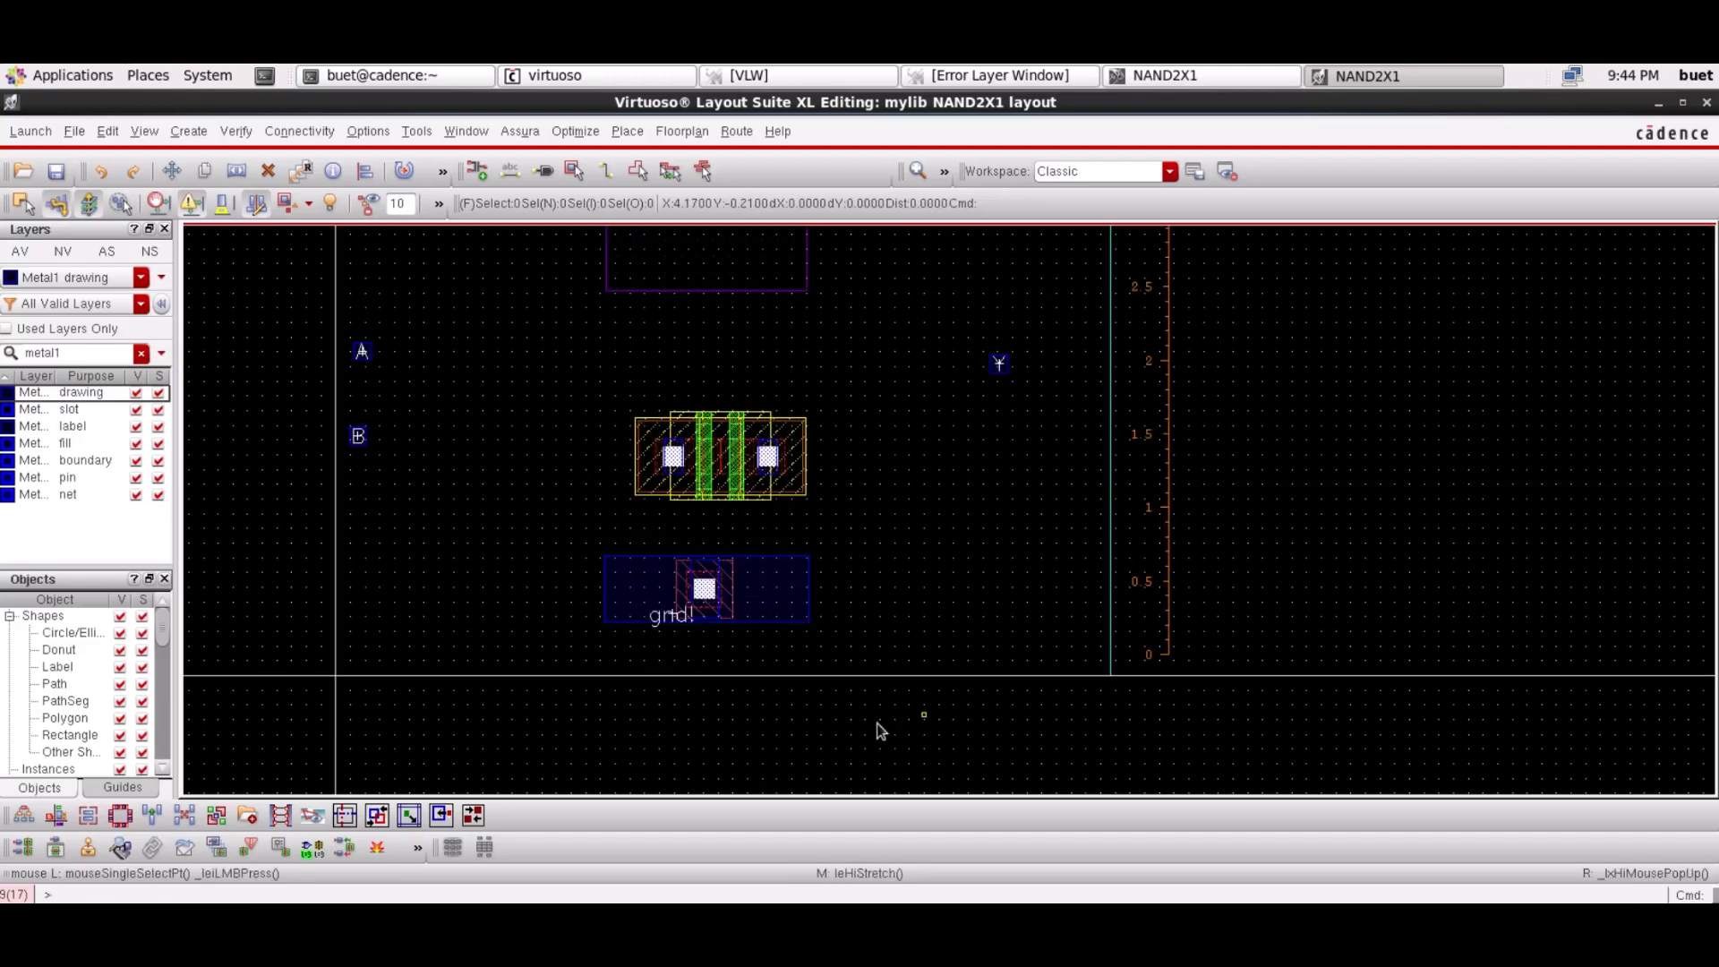
pyautogui.click(66, 356)
pyautogui.press('BackSpace')
pyautogui.write('2')
pyautogui.click(66, 393)
pyautogui.click(189, 131)
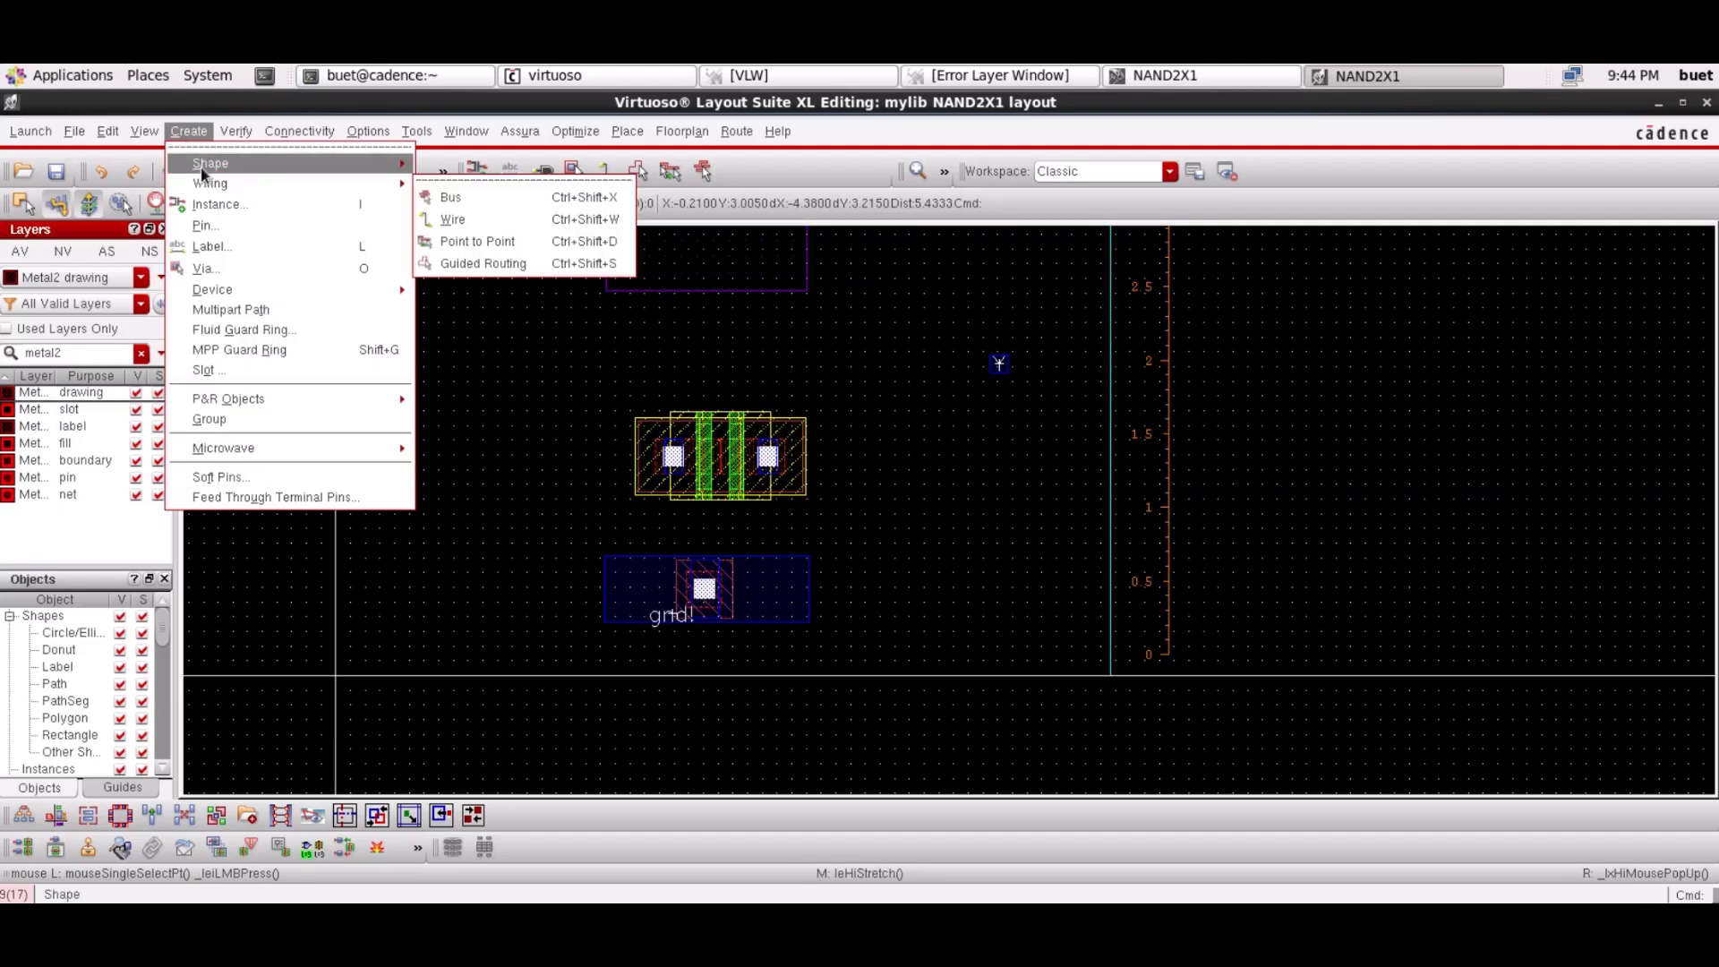
# Draw a Metal2 rectangle covering the gnd! rail
pyautogui.click(448, 167)
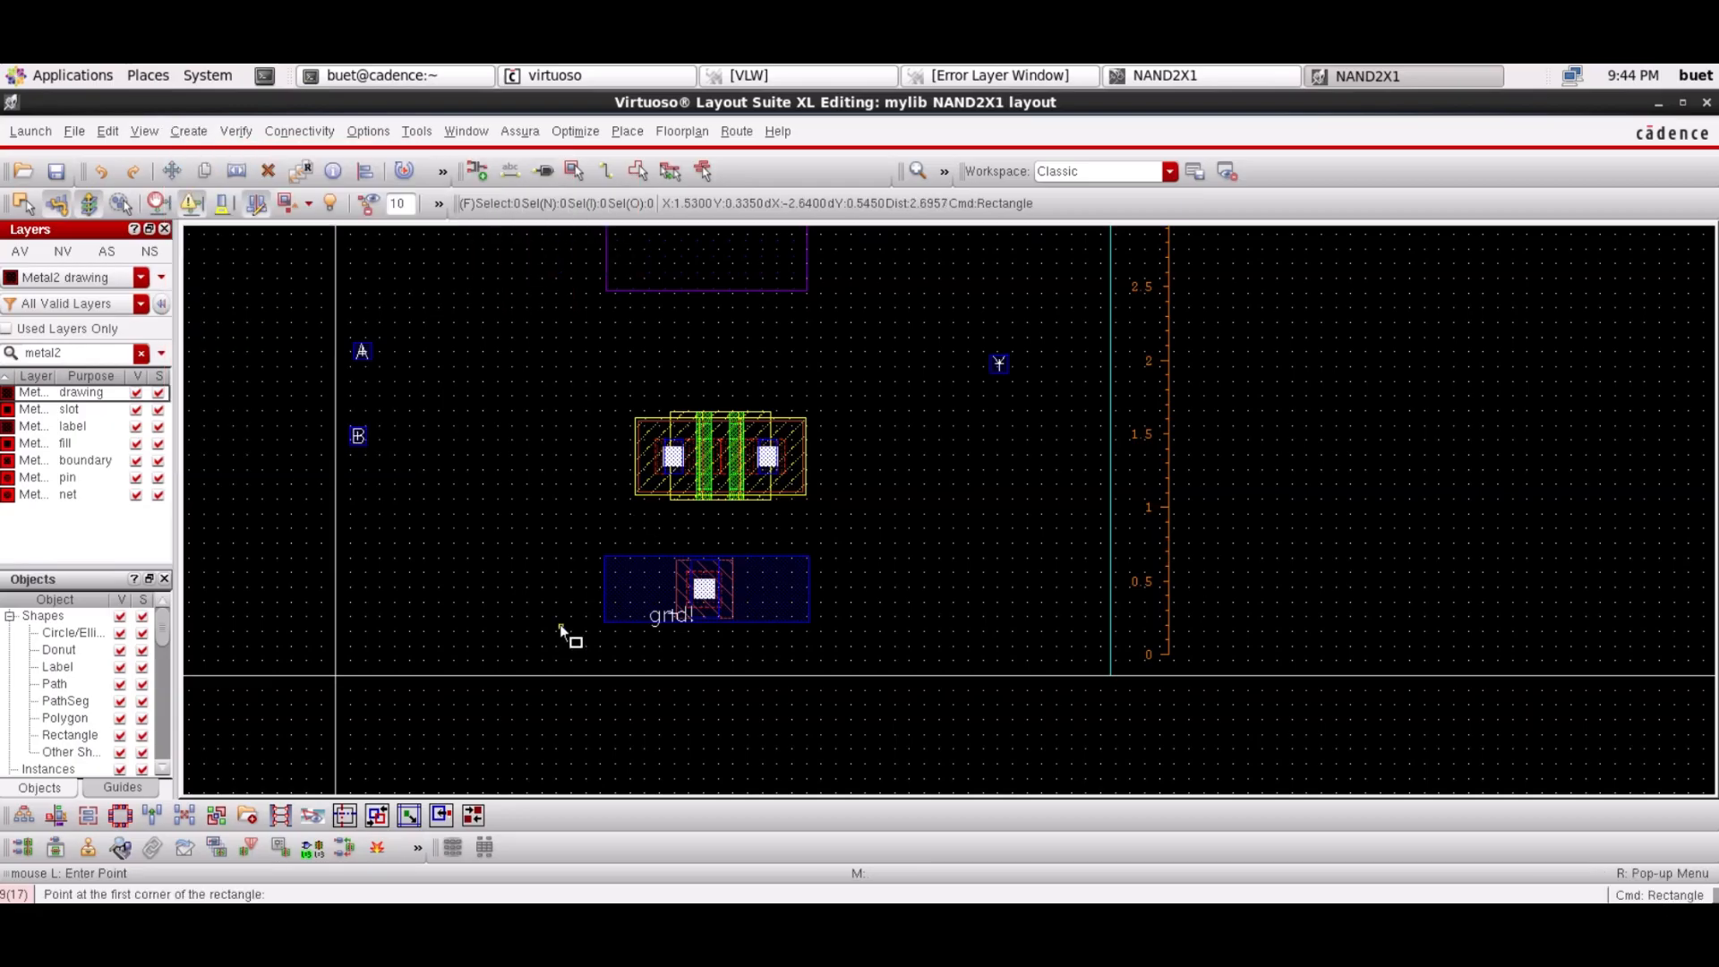
pyautogui.click(606, 590)
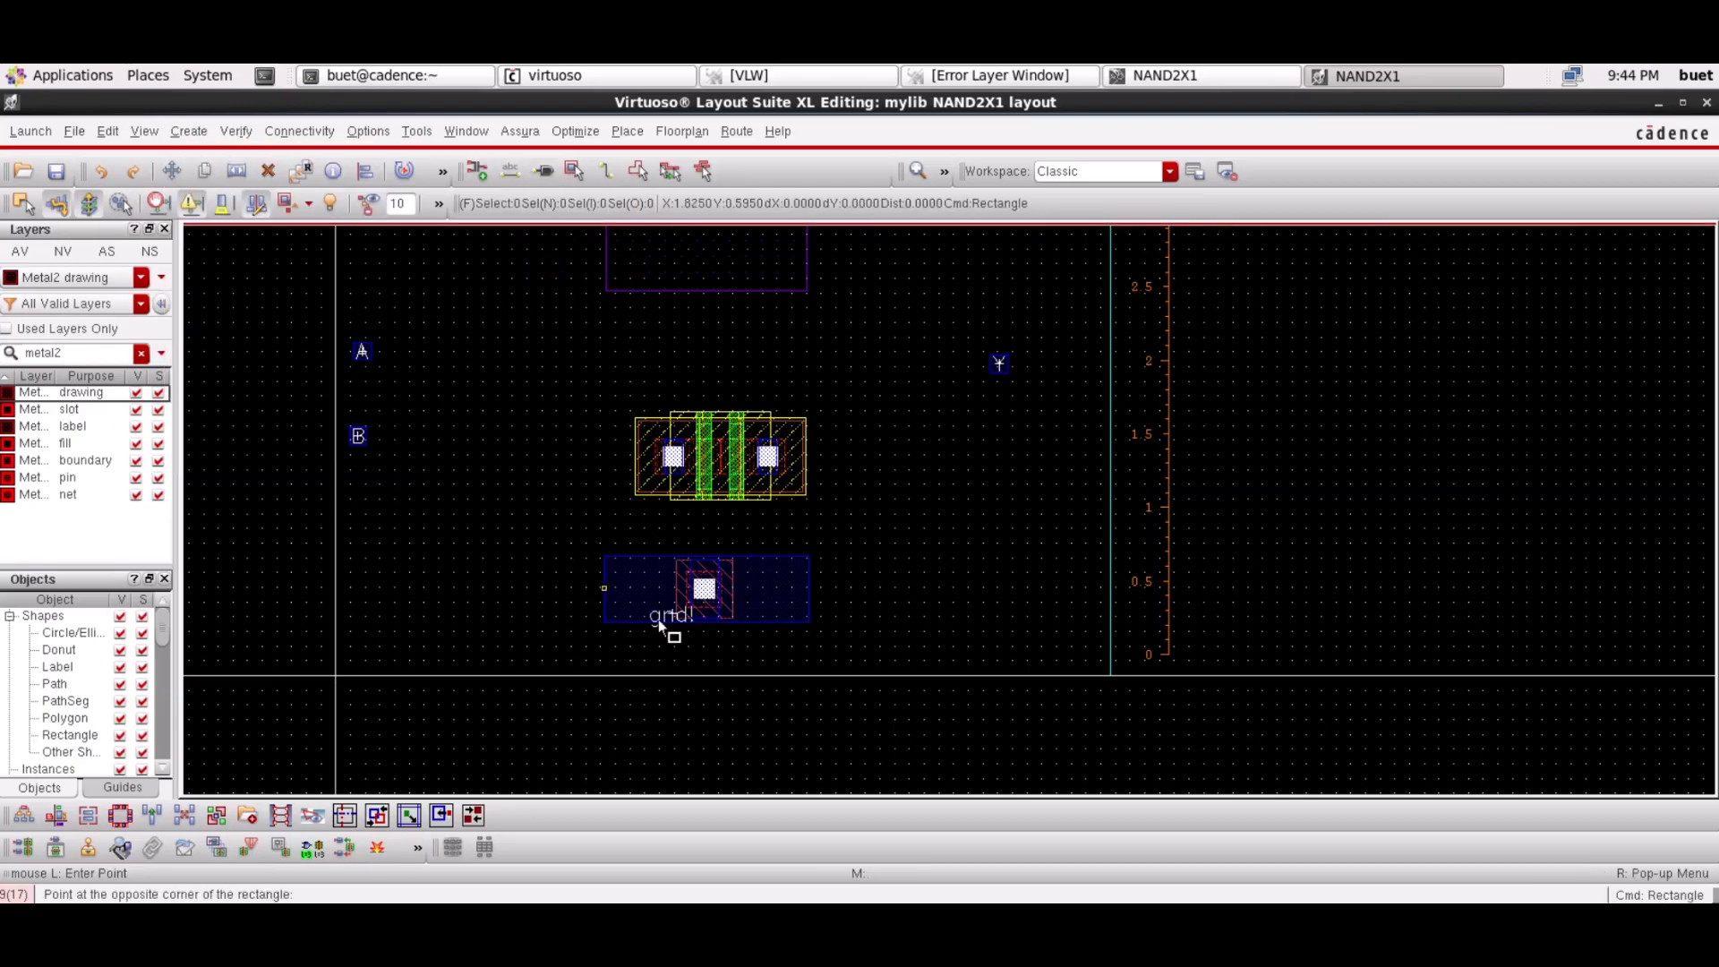
pyautogui.click(811, 658)
# Place two M2_M1 vias on the gnd! rail and two on the vdd! rail
pyautogui.press('o')
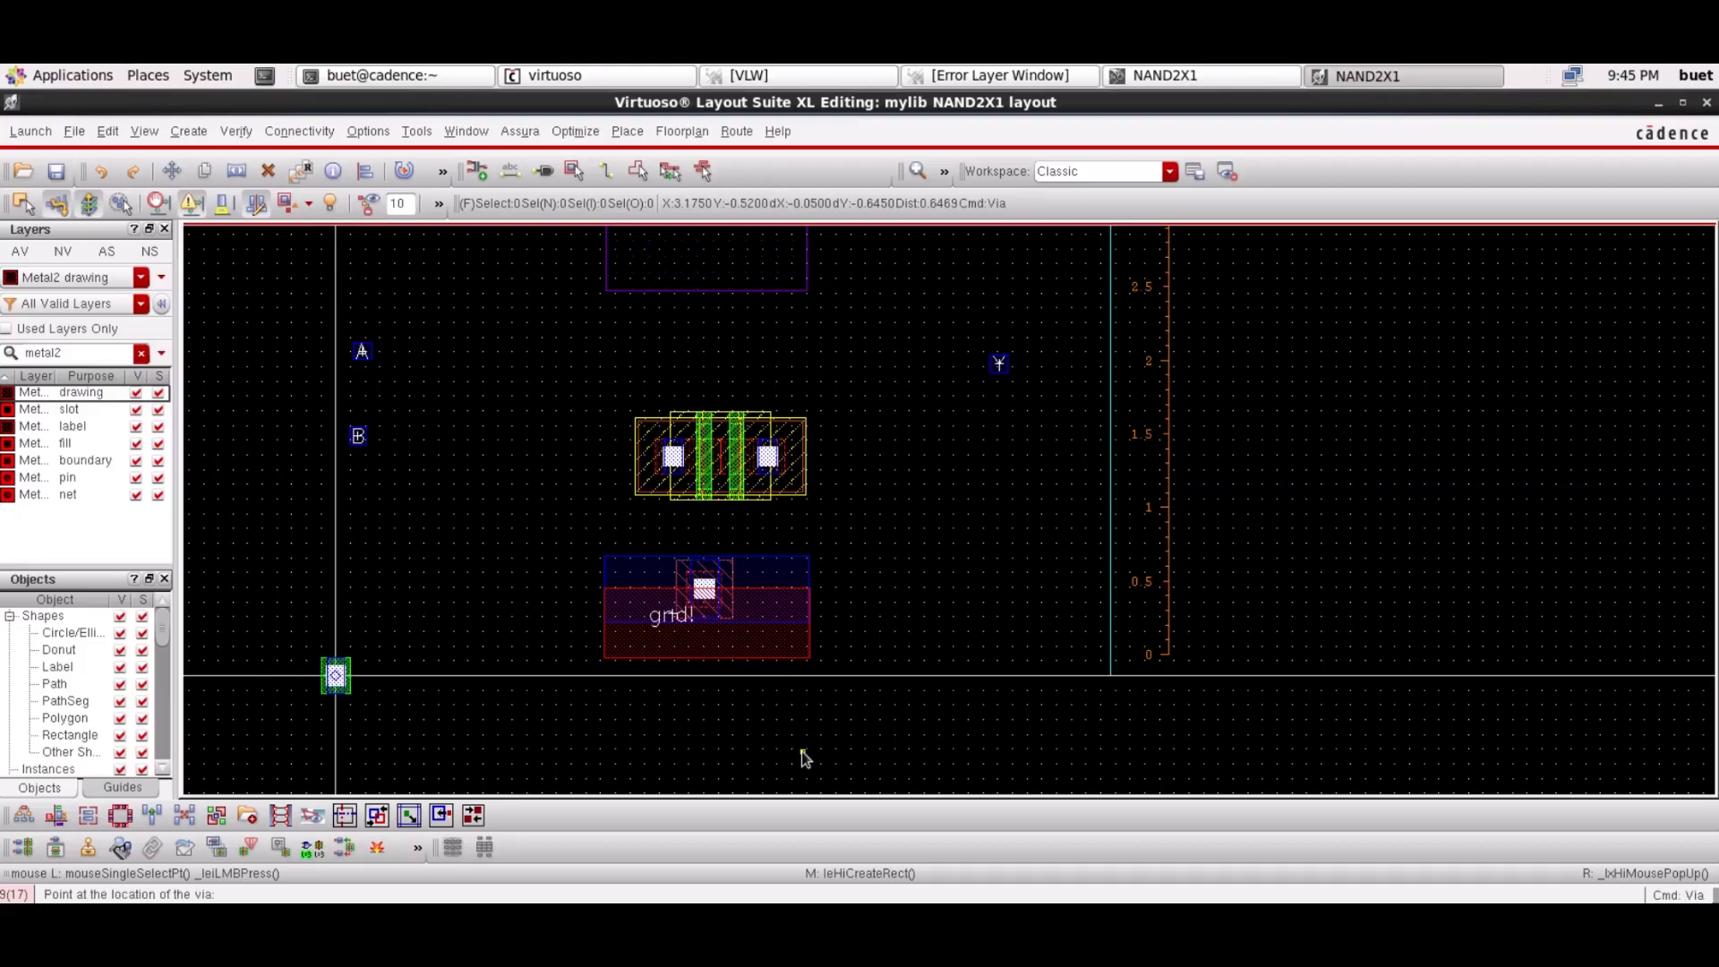
pyautogui.click(768, 799)
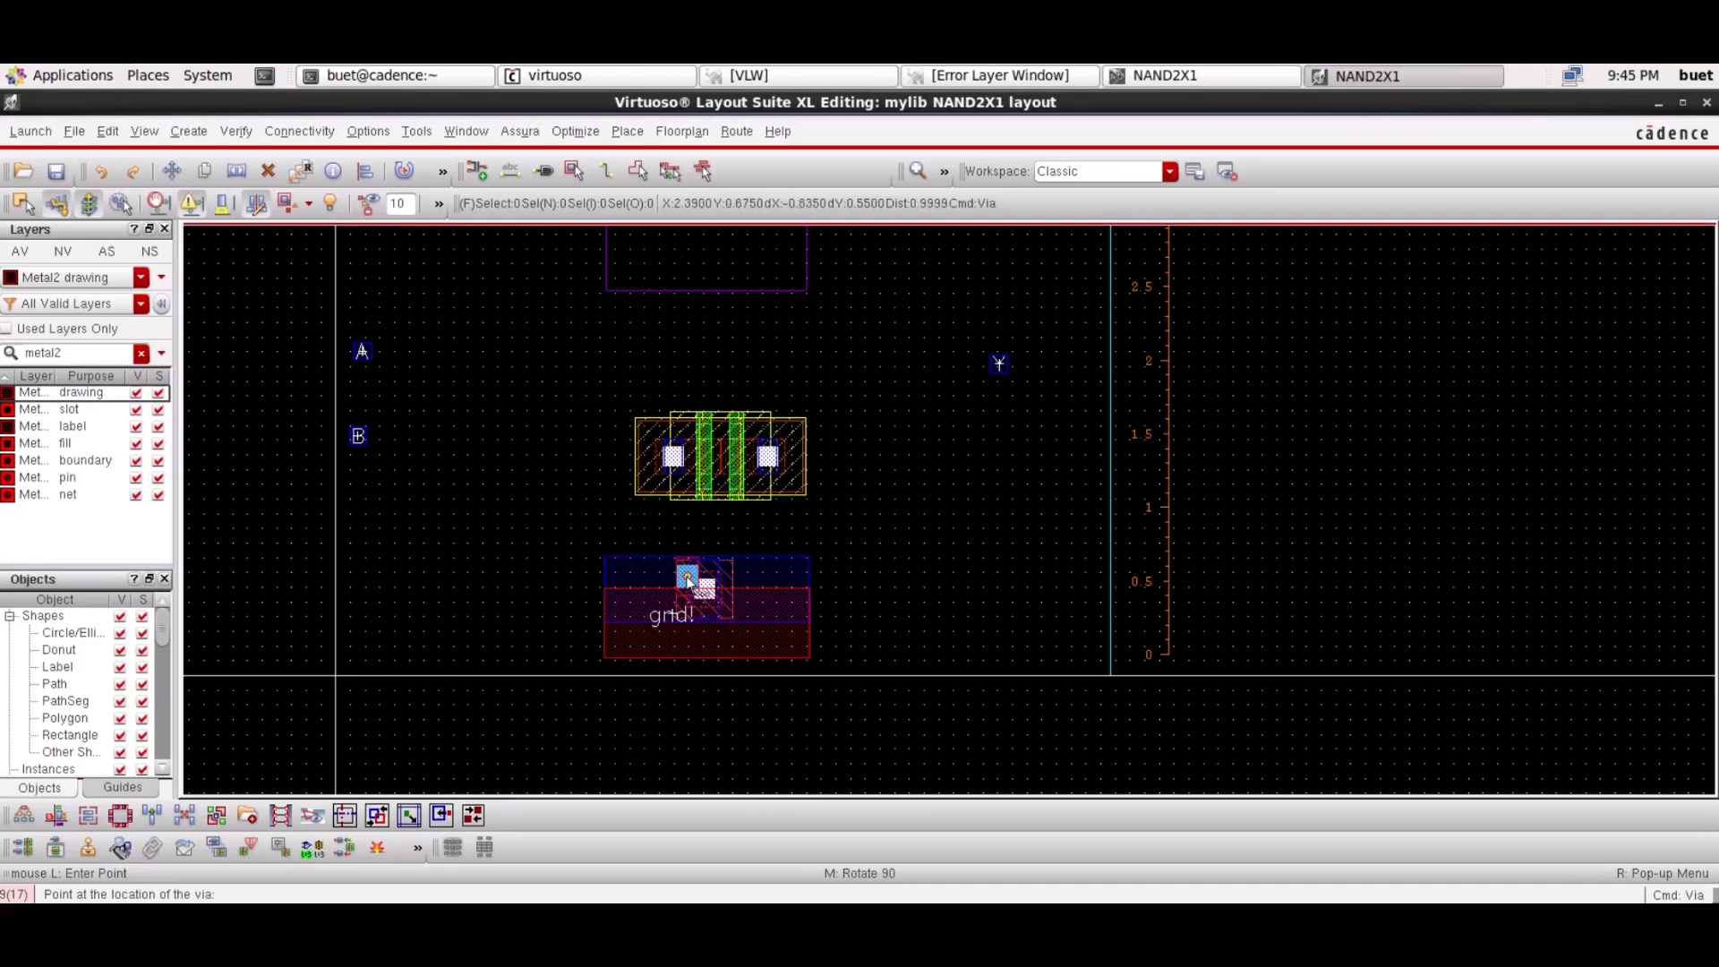
pyautogui.click(679, 607)
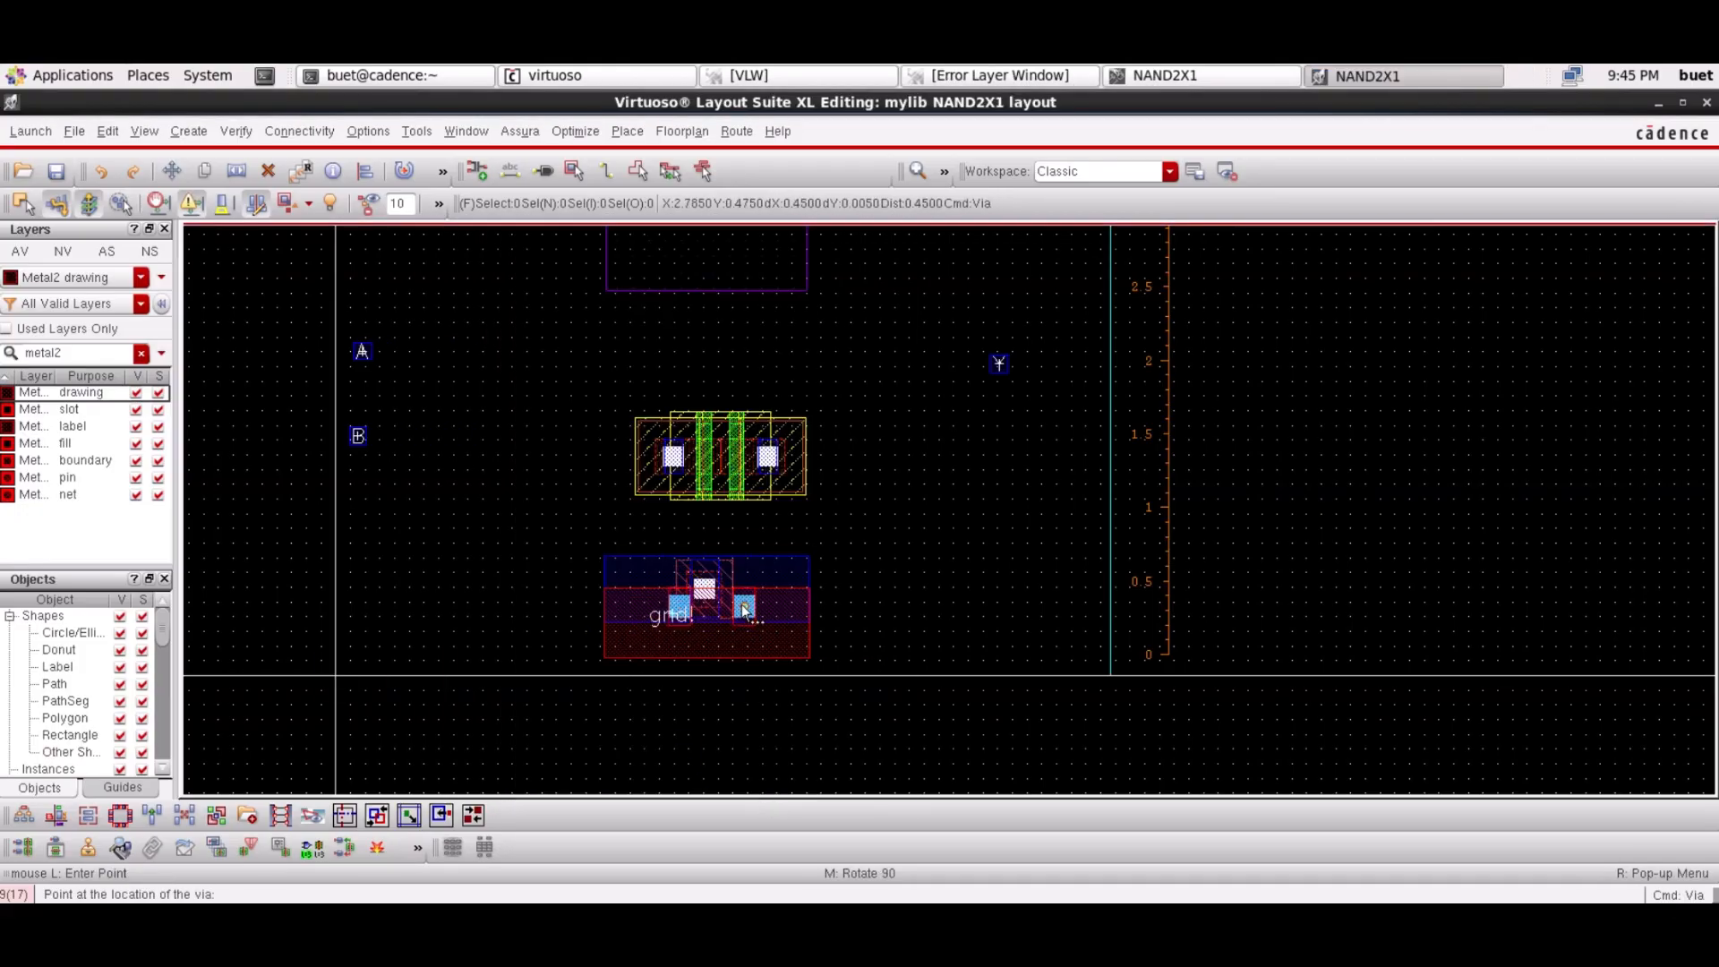
pyautogui.click(730, 607)
pyautogui.scroll(3, 904, 592)
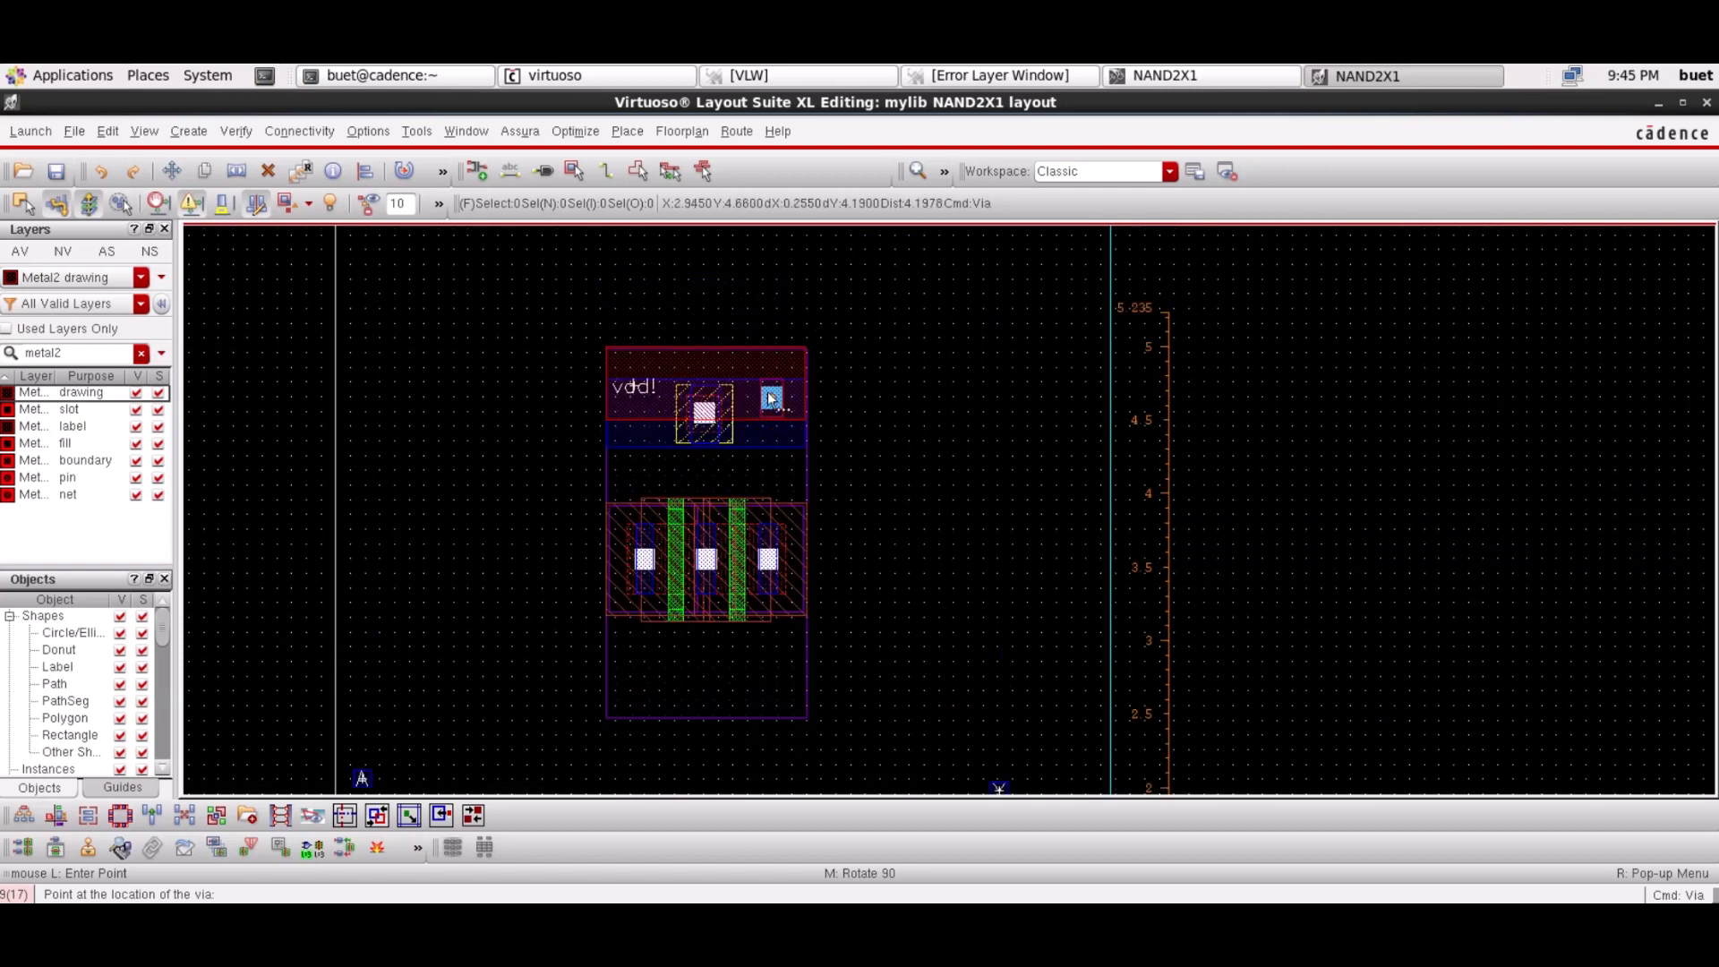
pyautogui.click(733, 399)
pyautogui.click(676, 402)
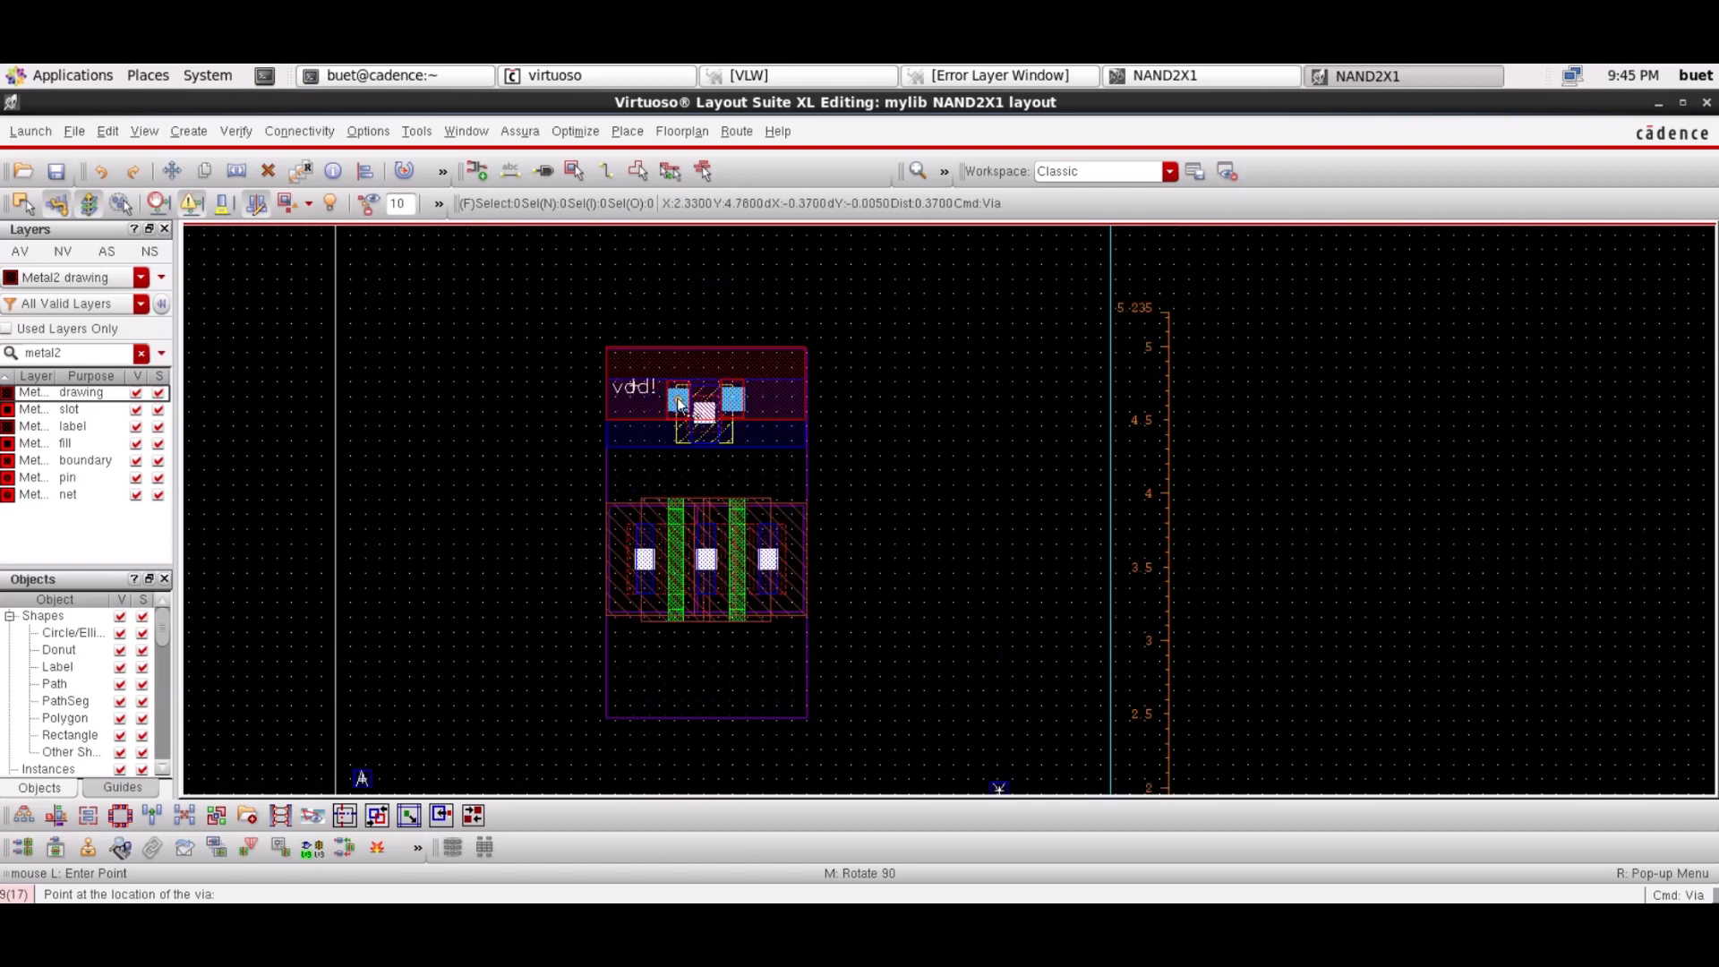
pyautogui.press('Escape')
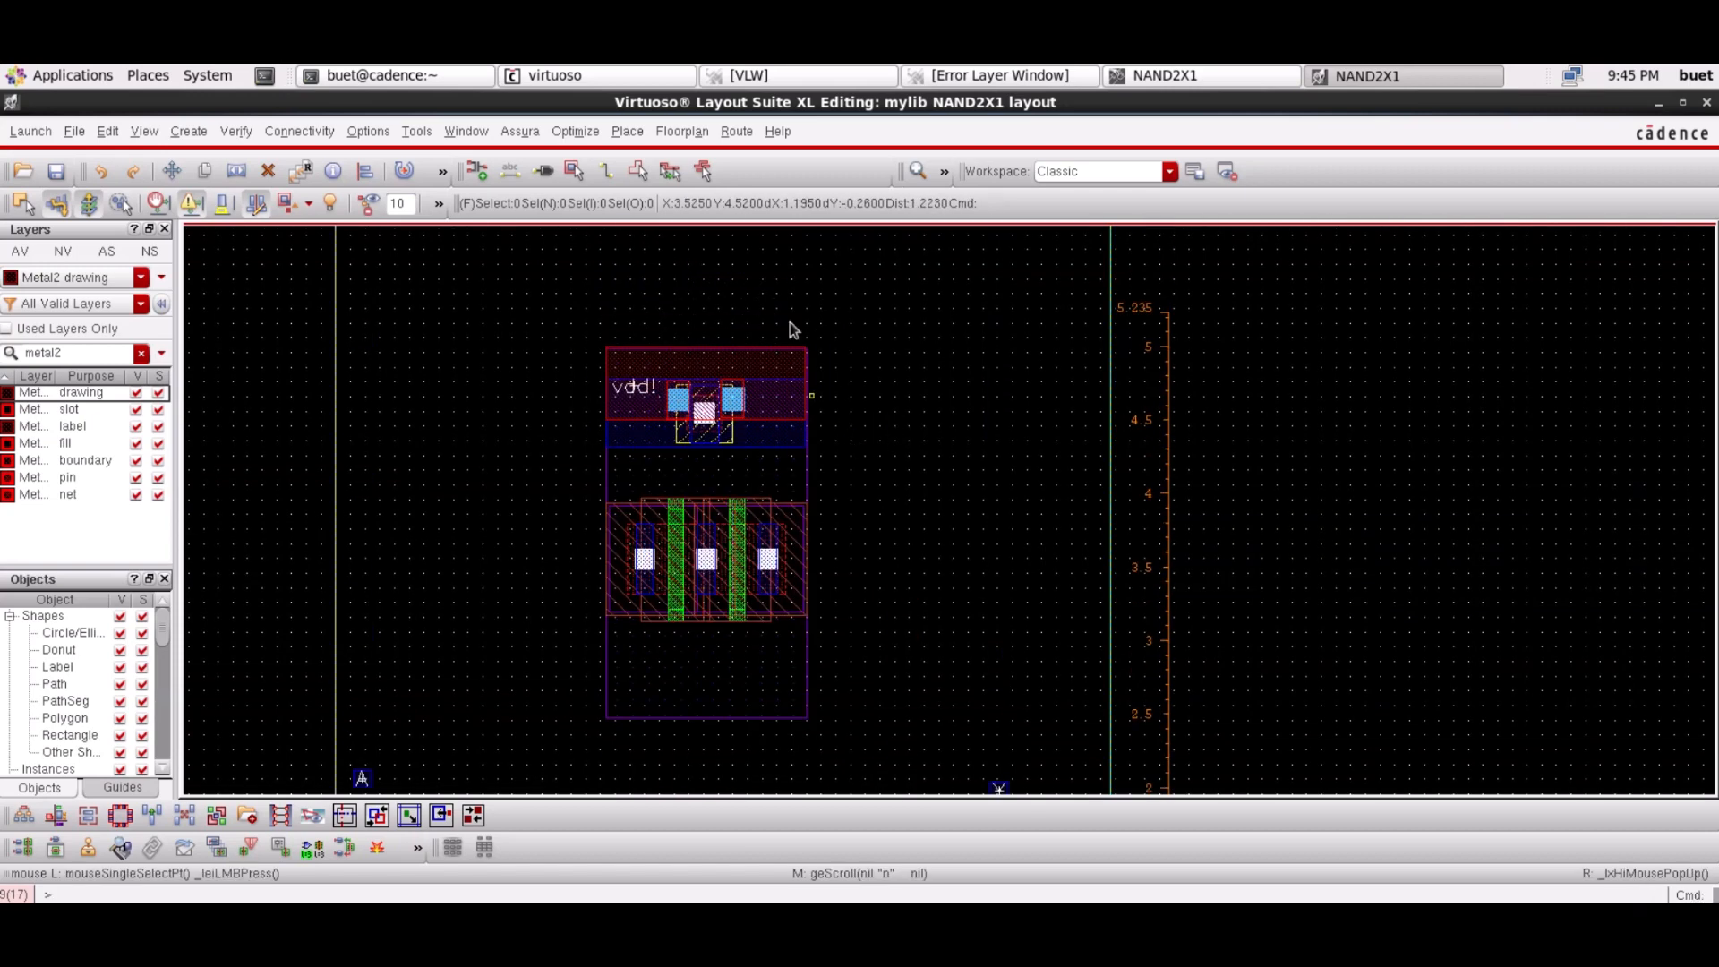
pyautogui.hotkey('ctrl', 'z')
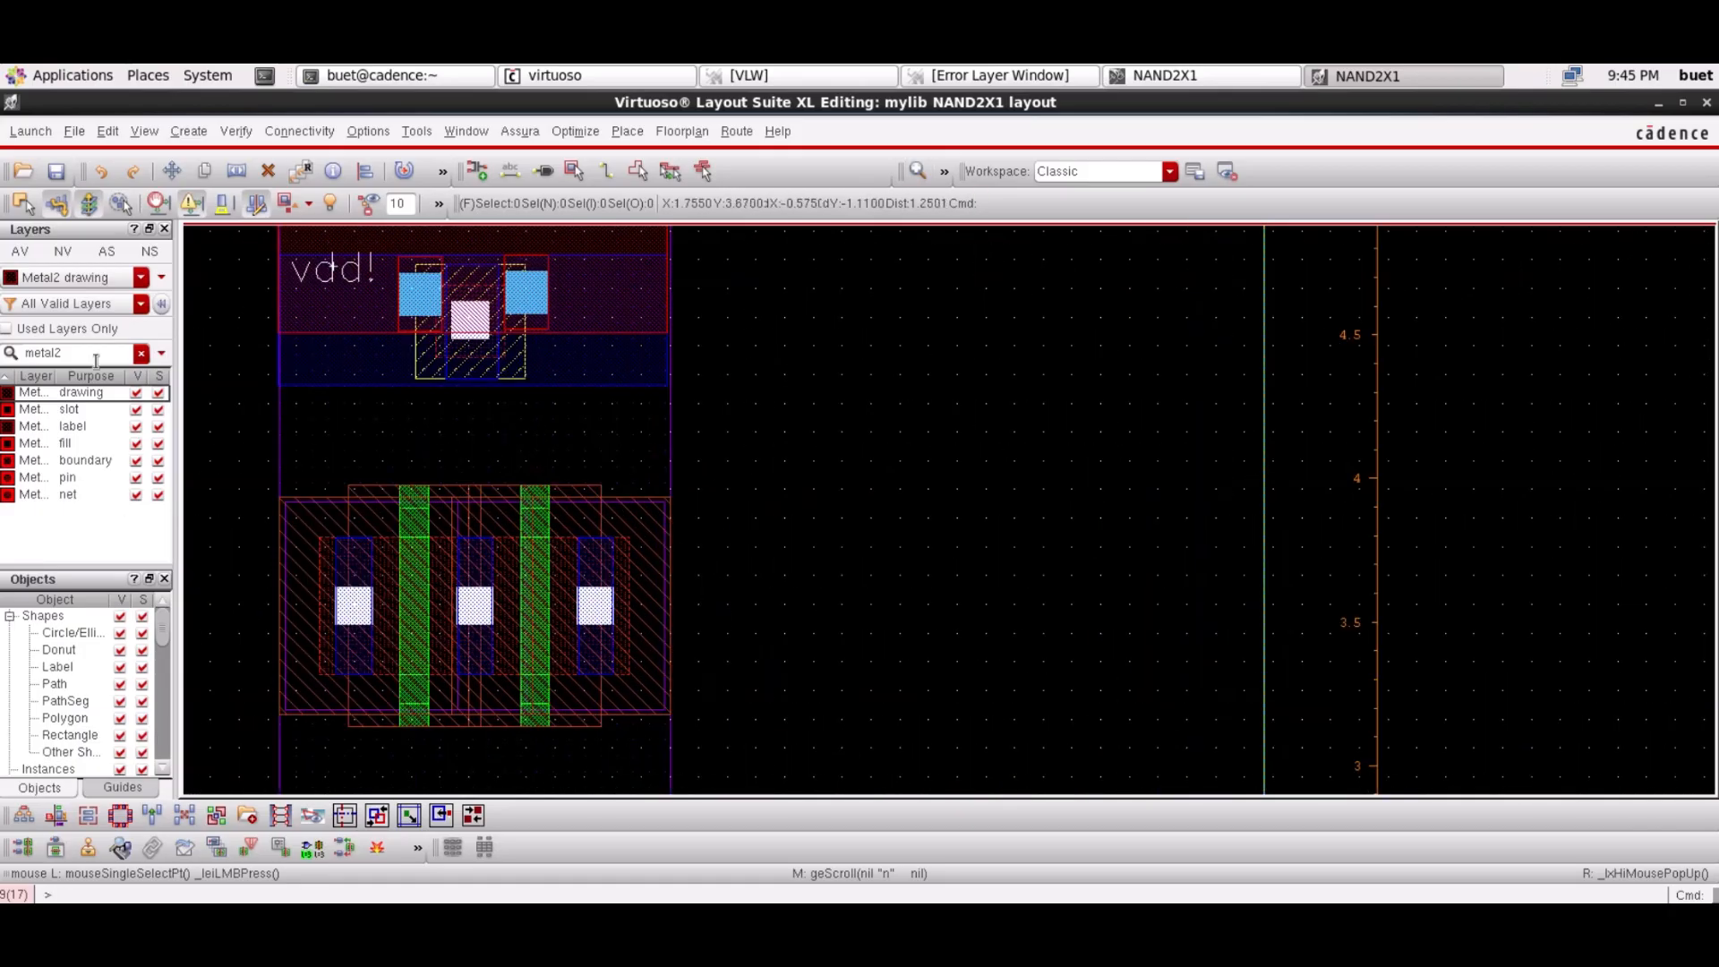
# On Metal1, draw a vertical path from the left transistor contact up to vdd!
pyautogui.press('BackSpace')
pyautogui.write('1')
pyautogui.click(79, 394)
pyautogui.press('p')
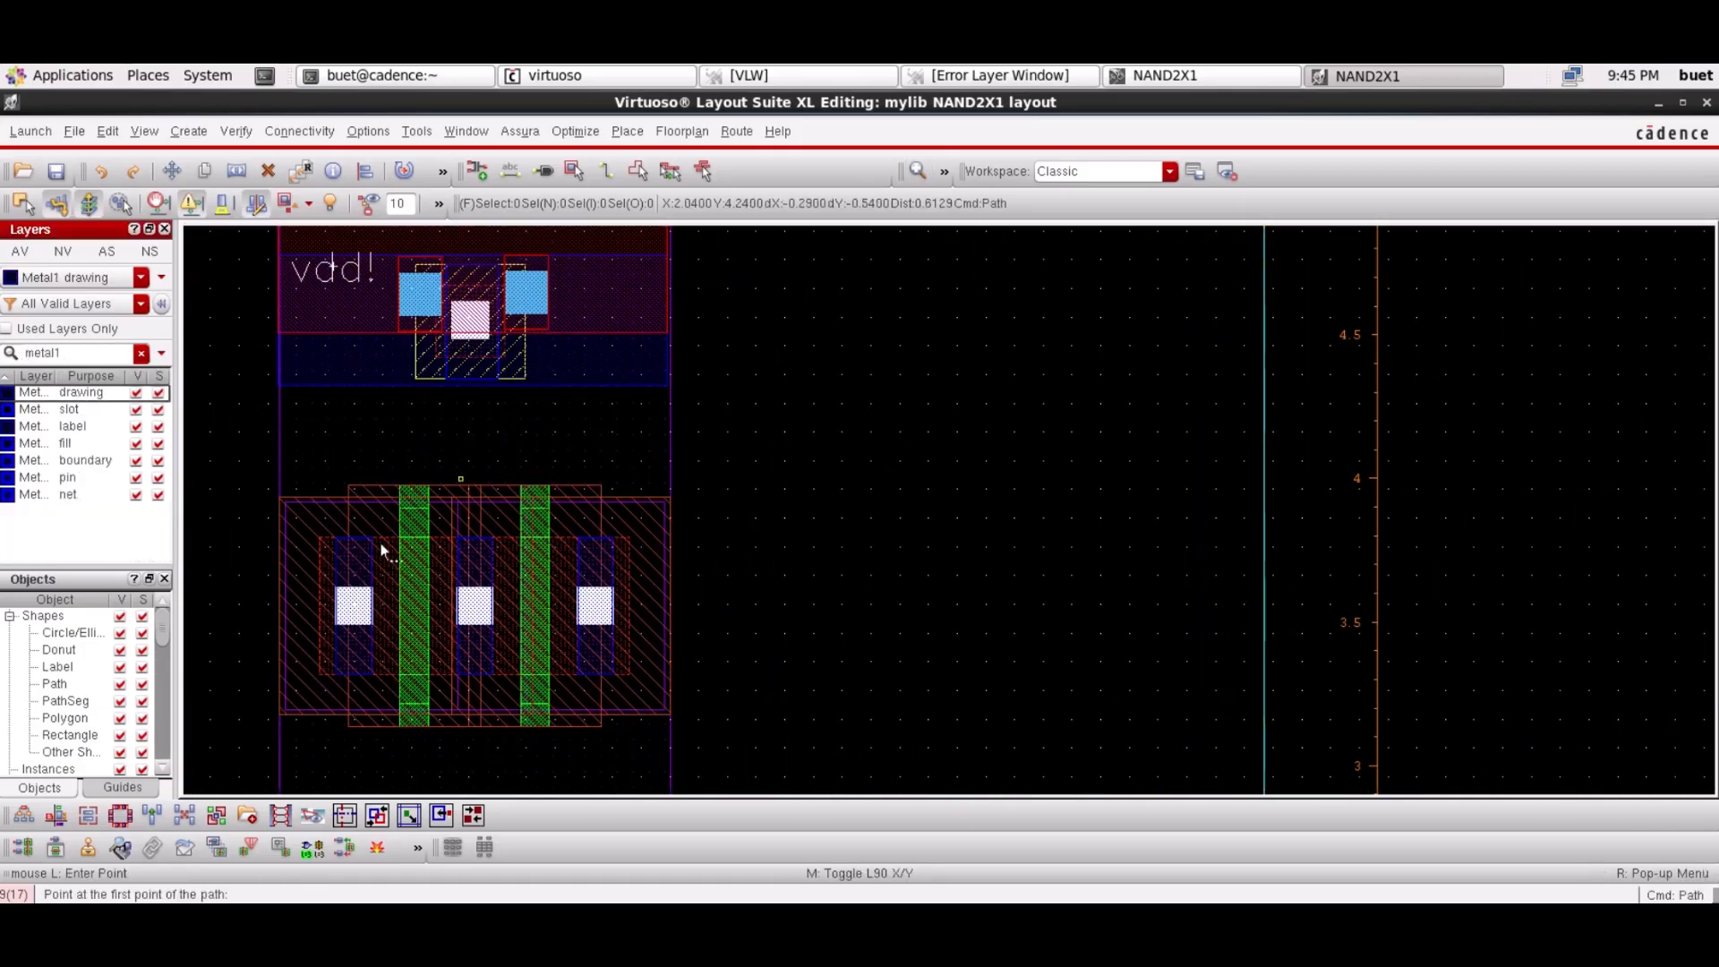
pyautogui.click(351, 557)
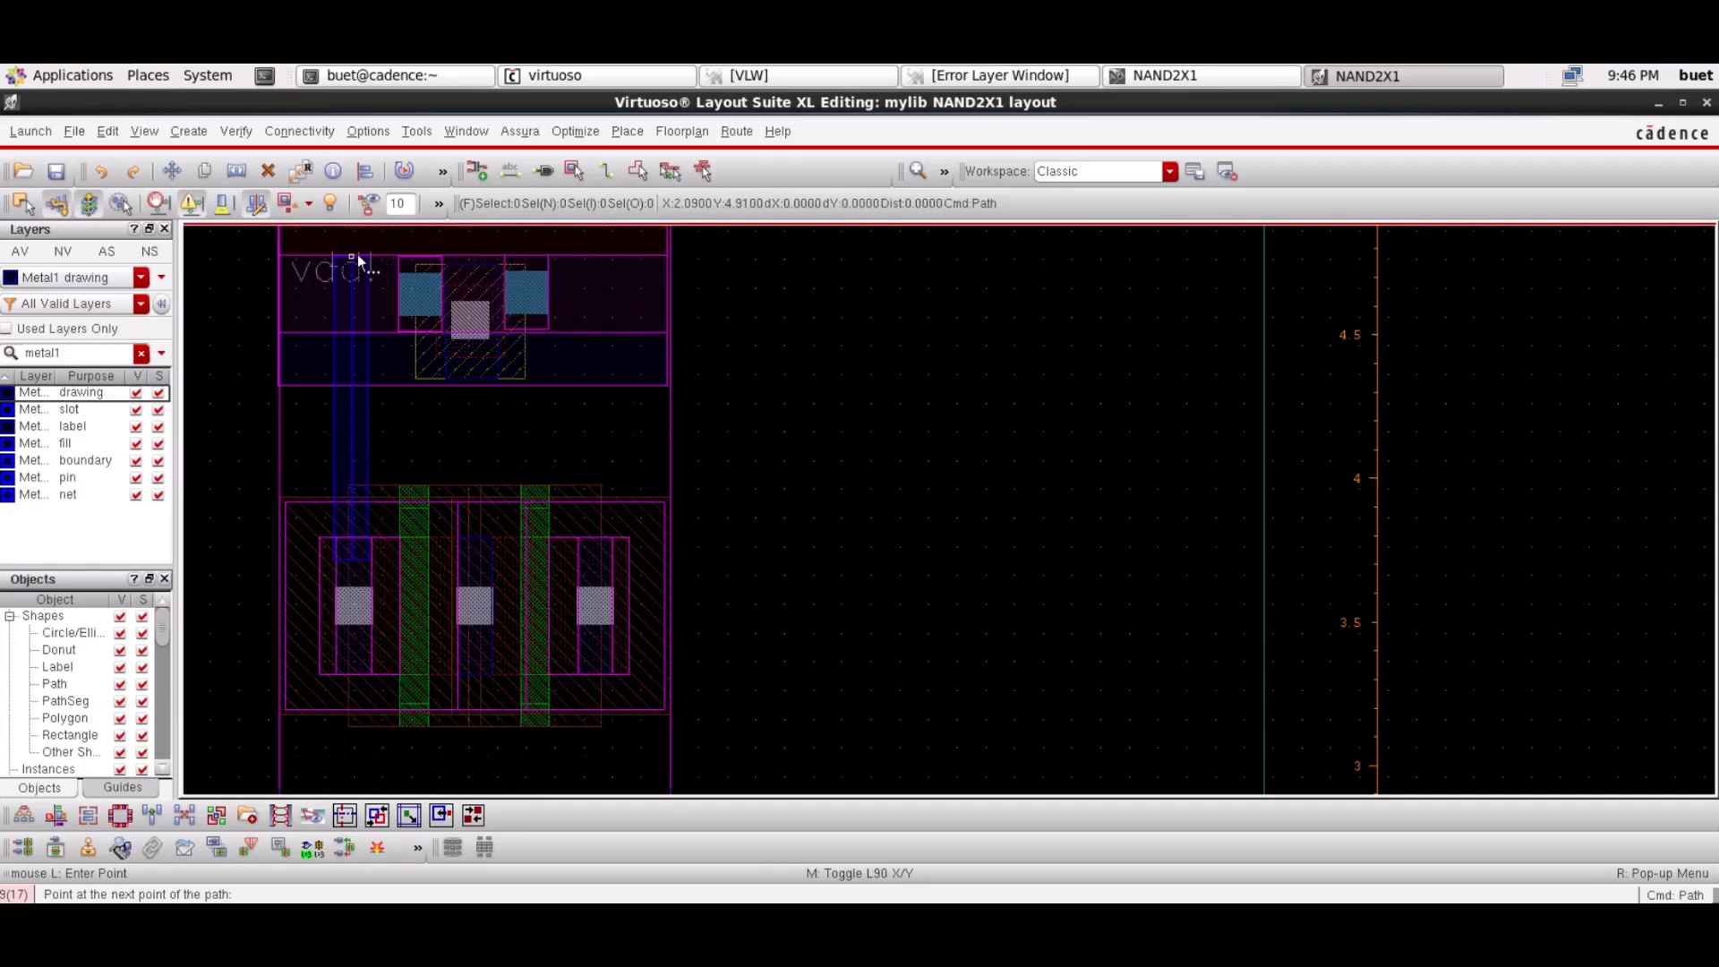
pyautogui.doubleClick(357, 254)
pyautogui.click(366, 432)
pyautogui.press('m')
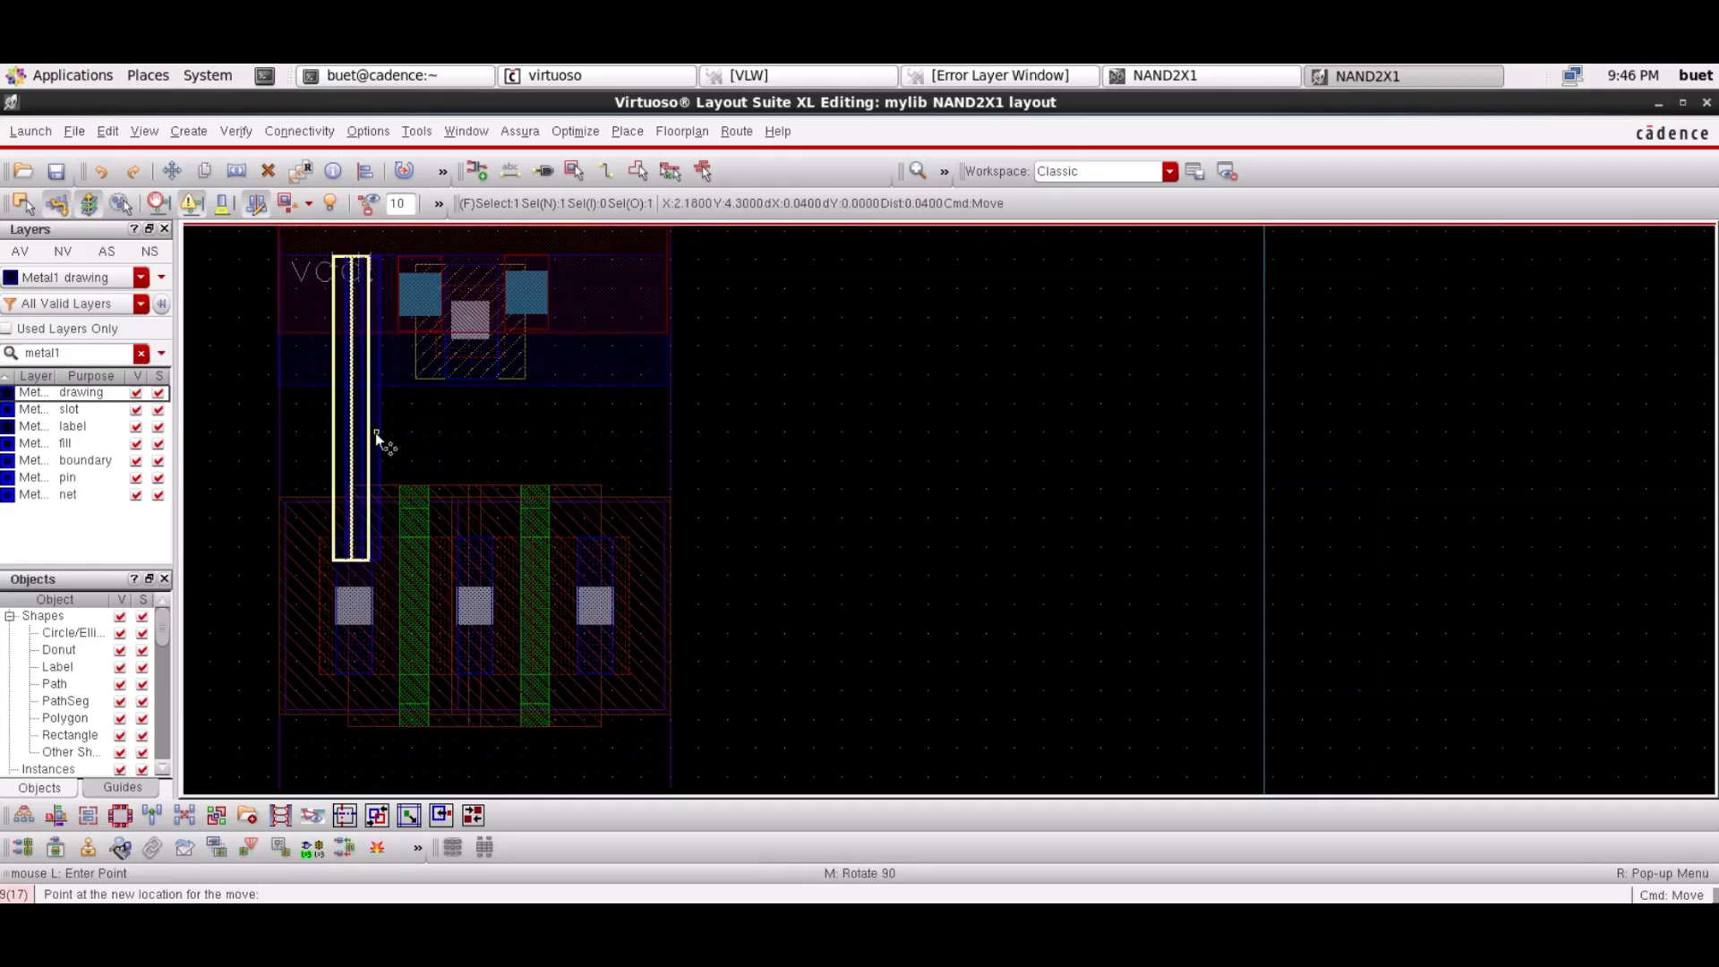
pyautogui.click(369, 434)
pyautogui.click(1377, 464)
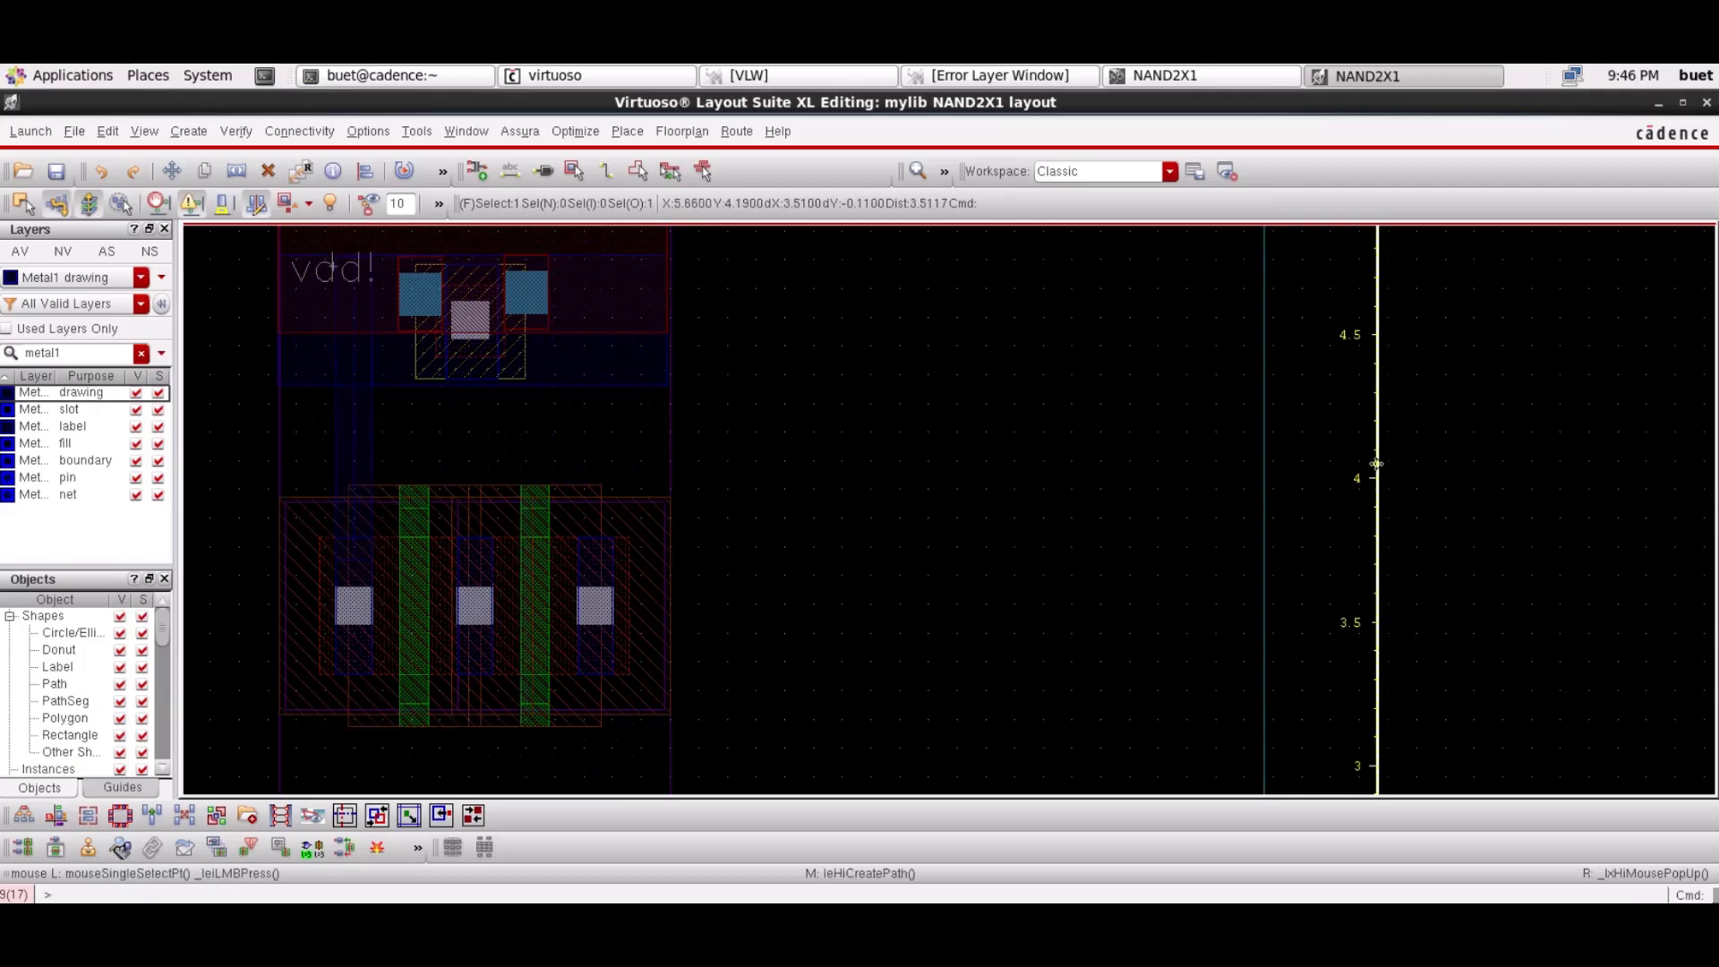
# Copy the Metal1 path over to the right transistor contact
pyautogui.click(358, 434)
pyautogui.press('c')
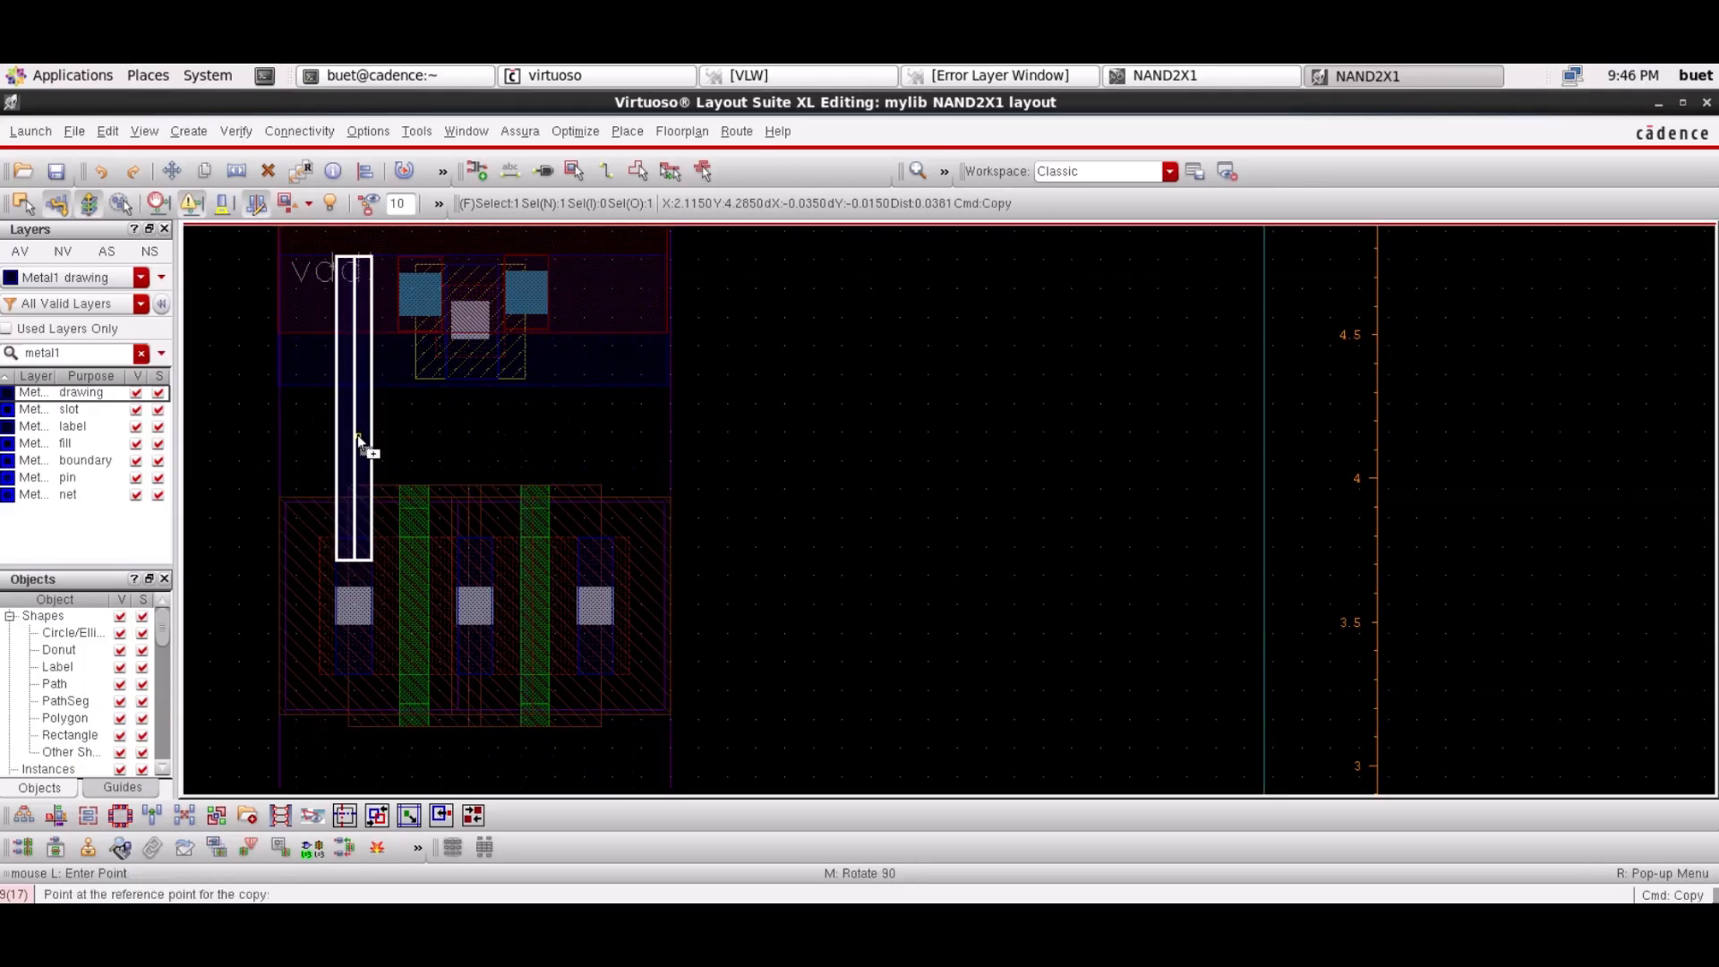
pyautogui.click(368, 443)
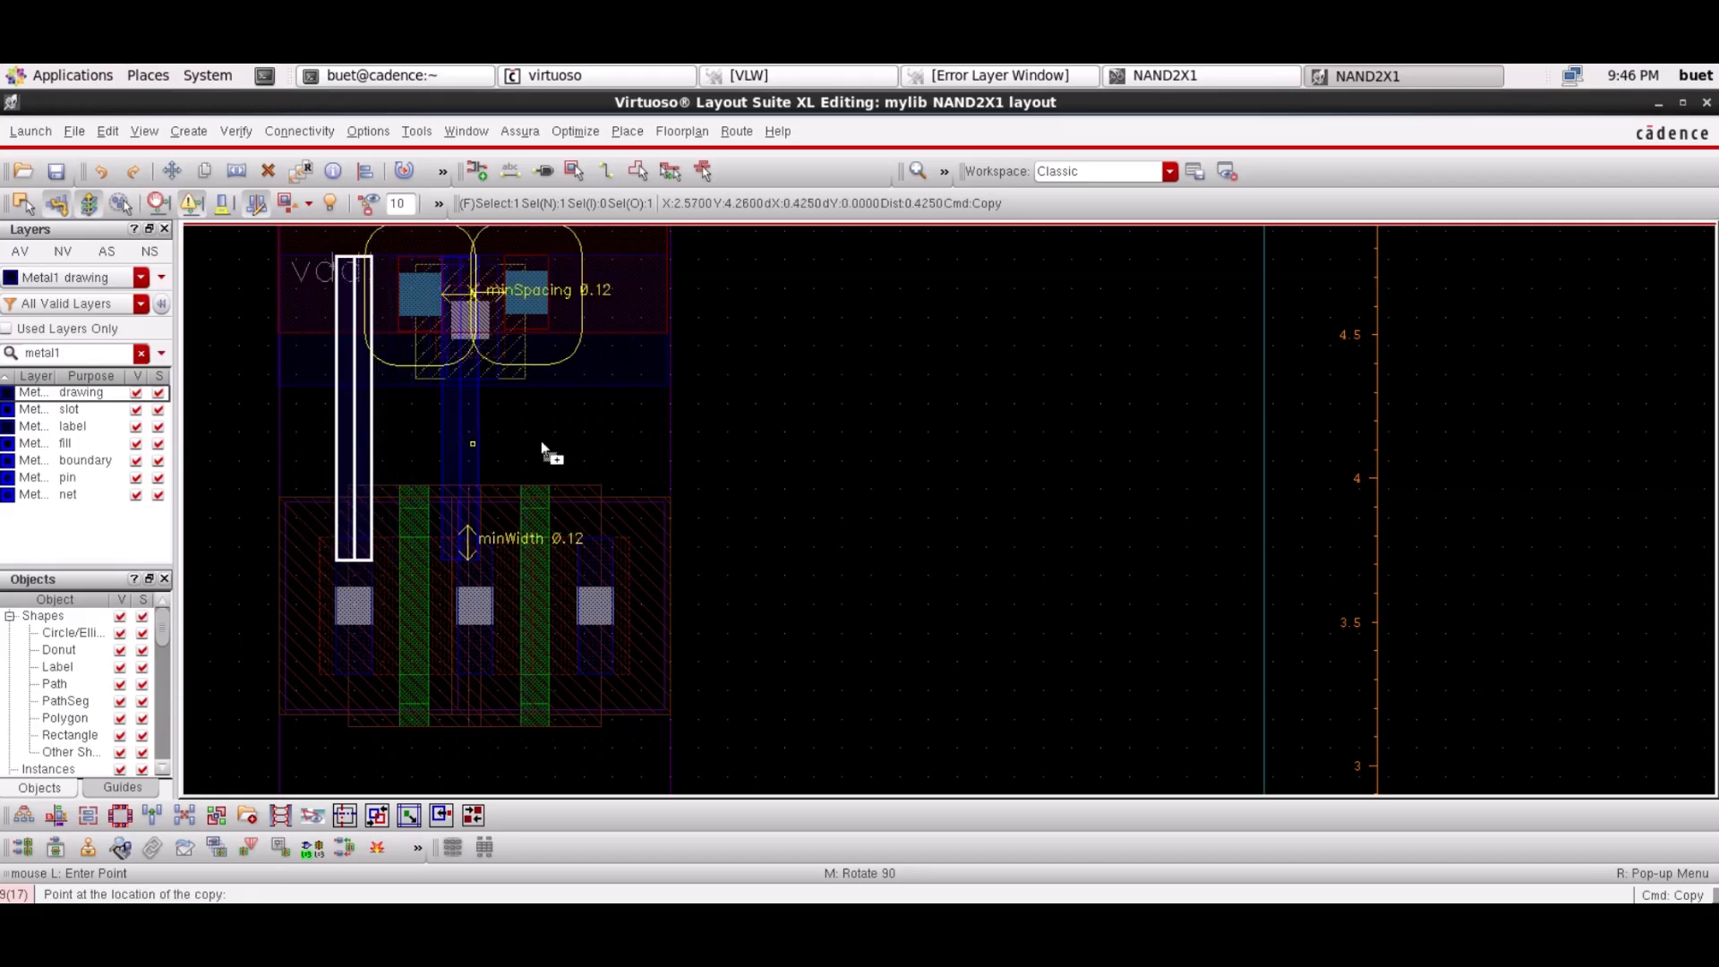
pyautogui.click(609, 445)
pyautogui.click(1346, 376)
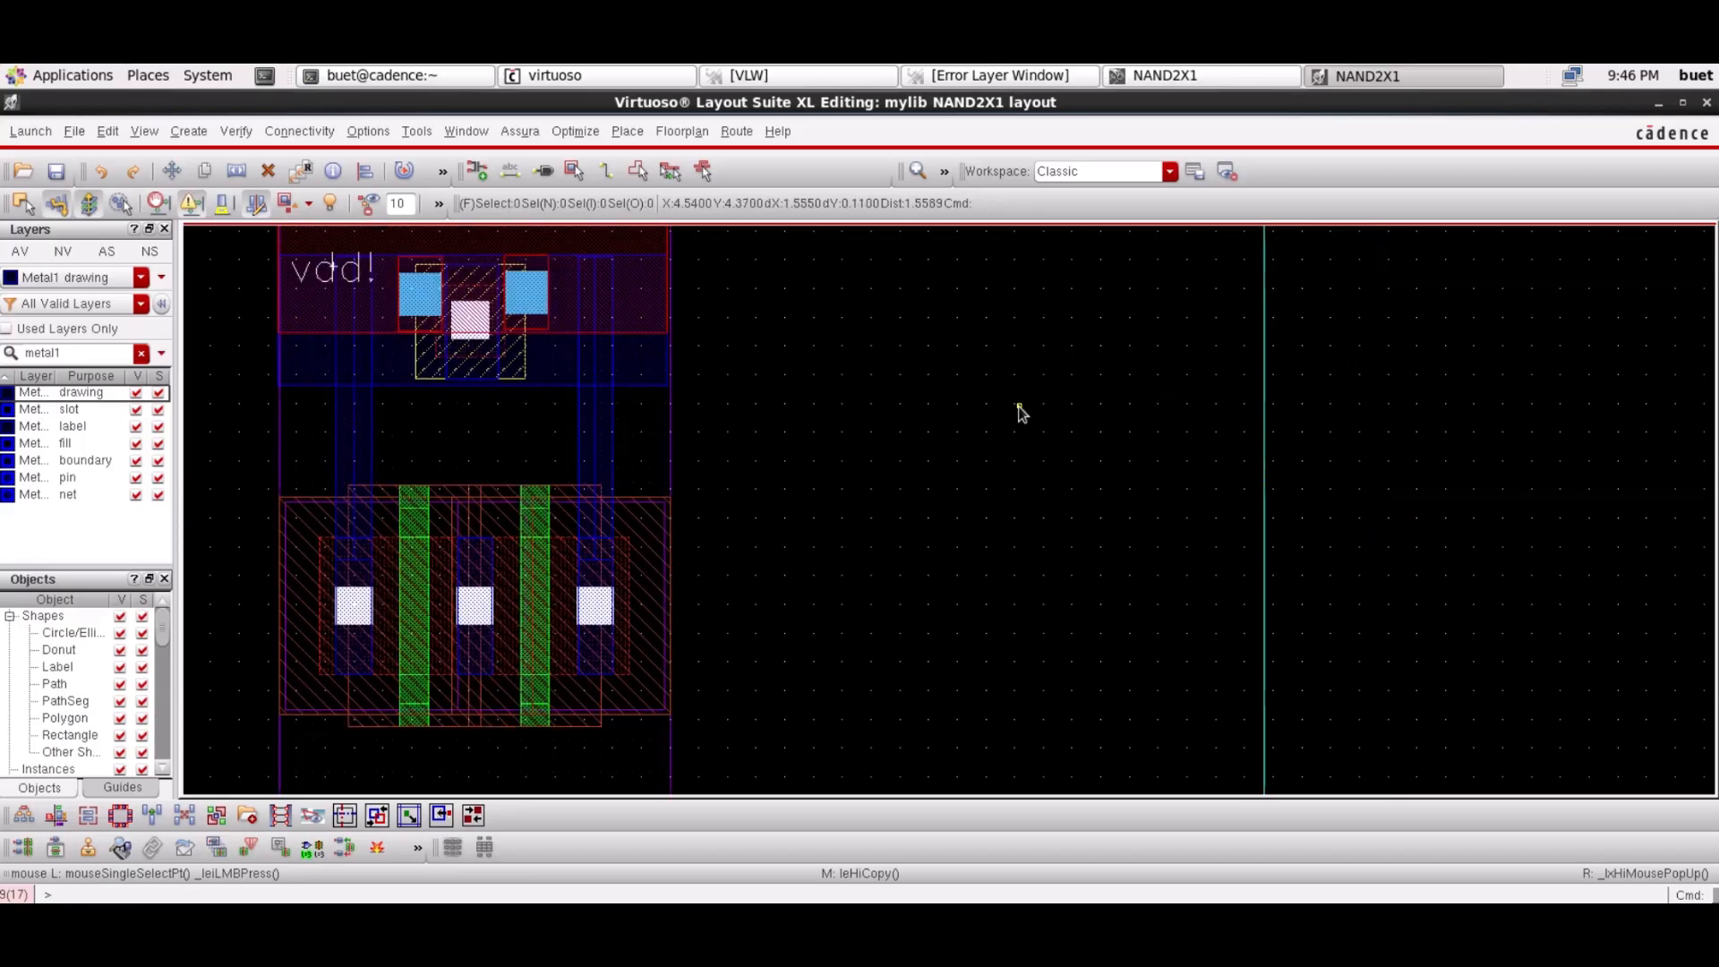
# Shift the right vdd! via slightly to the left
pyautogui.press('m')
pyautogui.click(524, 314)
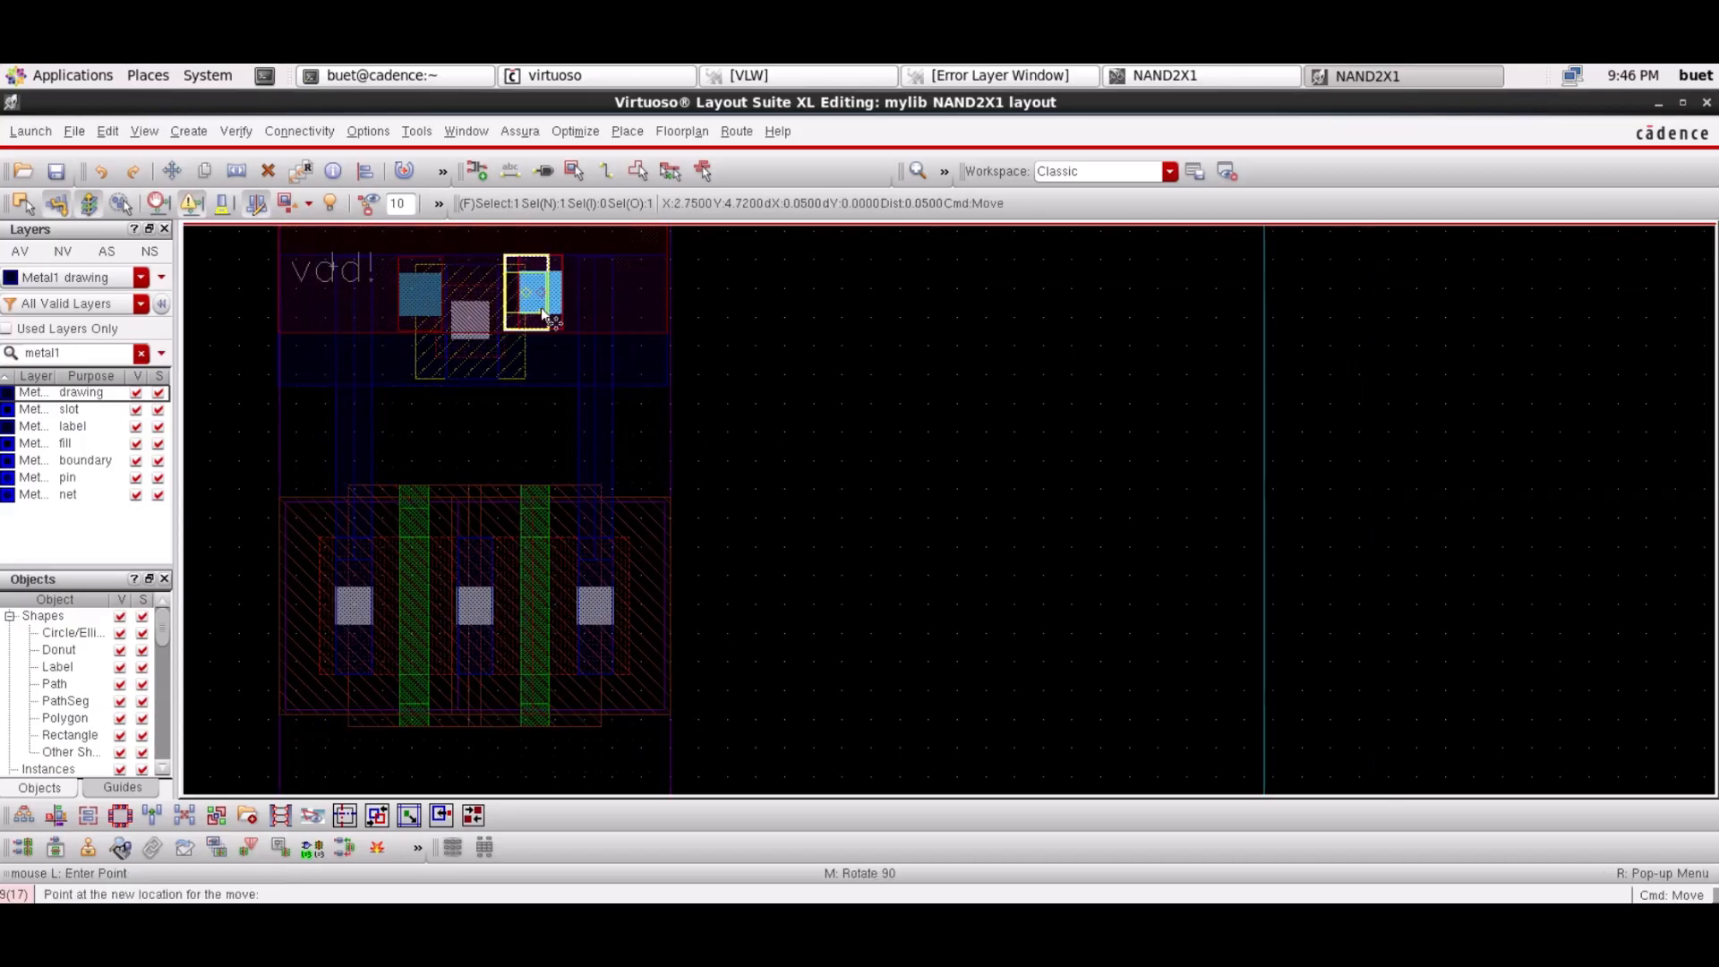
pyautogui.click(514, 314)
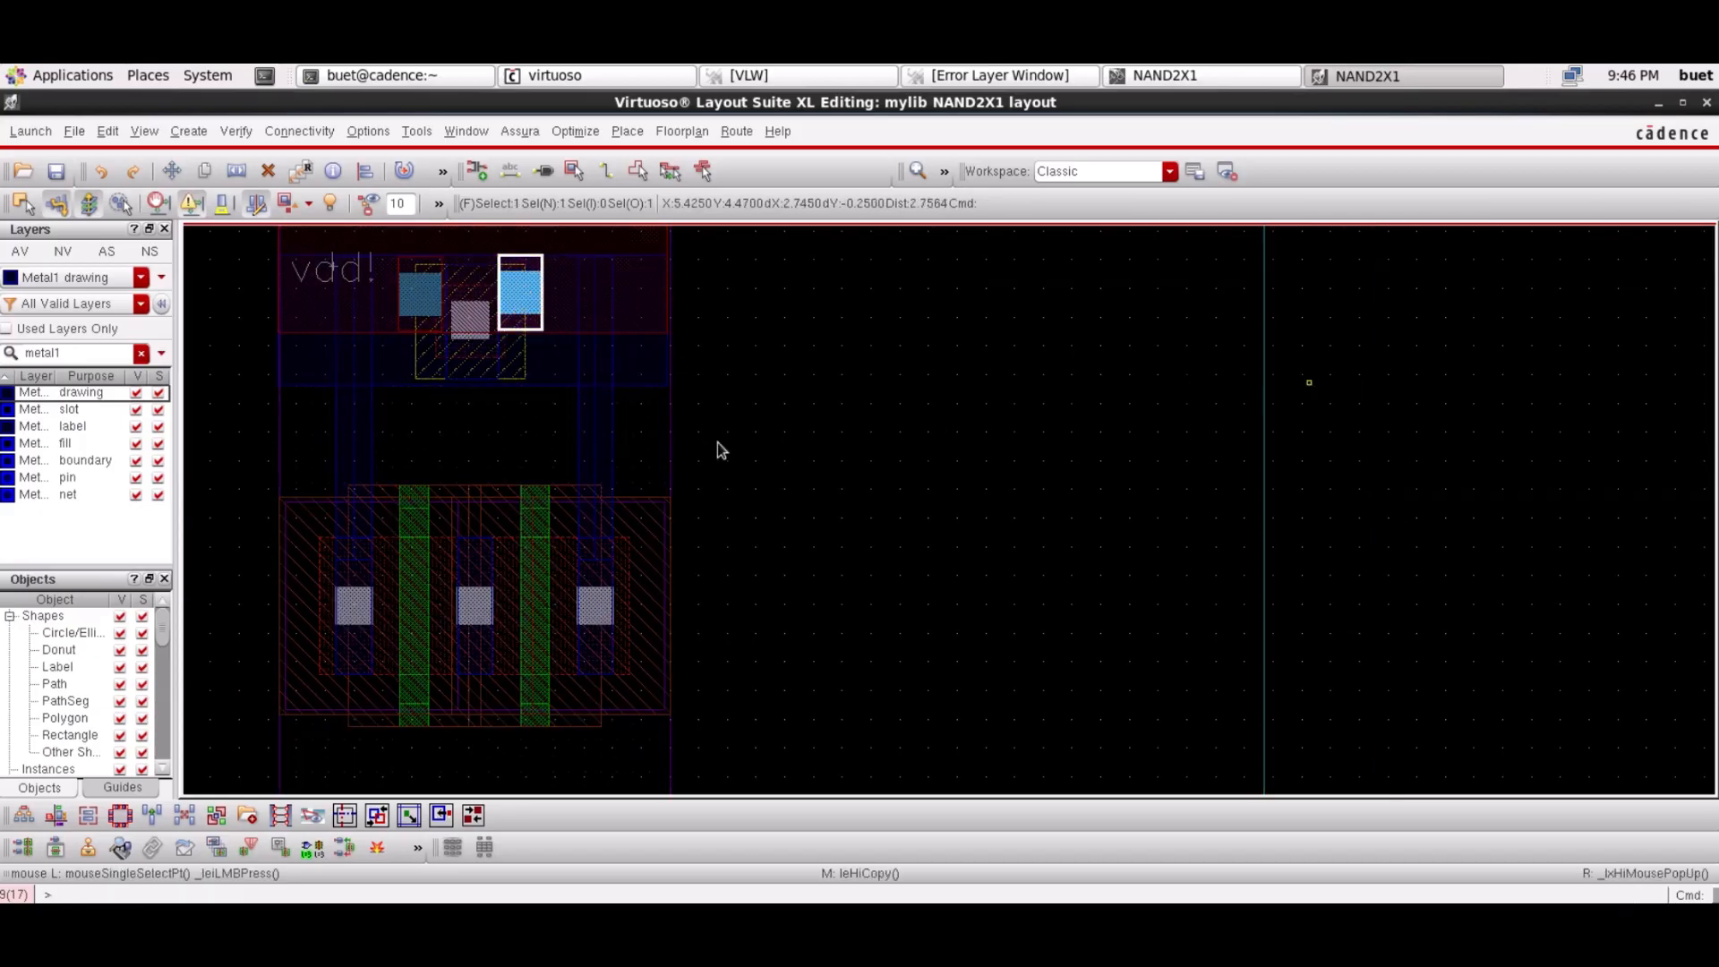
pyautogui.click(1055, 423)
# Move the Y pin and its label left to sit beneath the transistors
pyautogui.scroll(-2, 1055, 423)
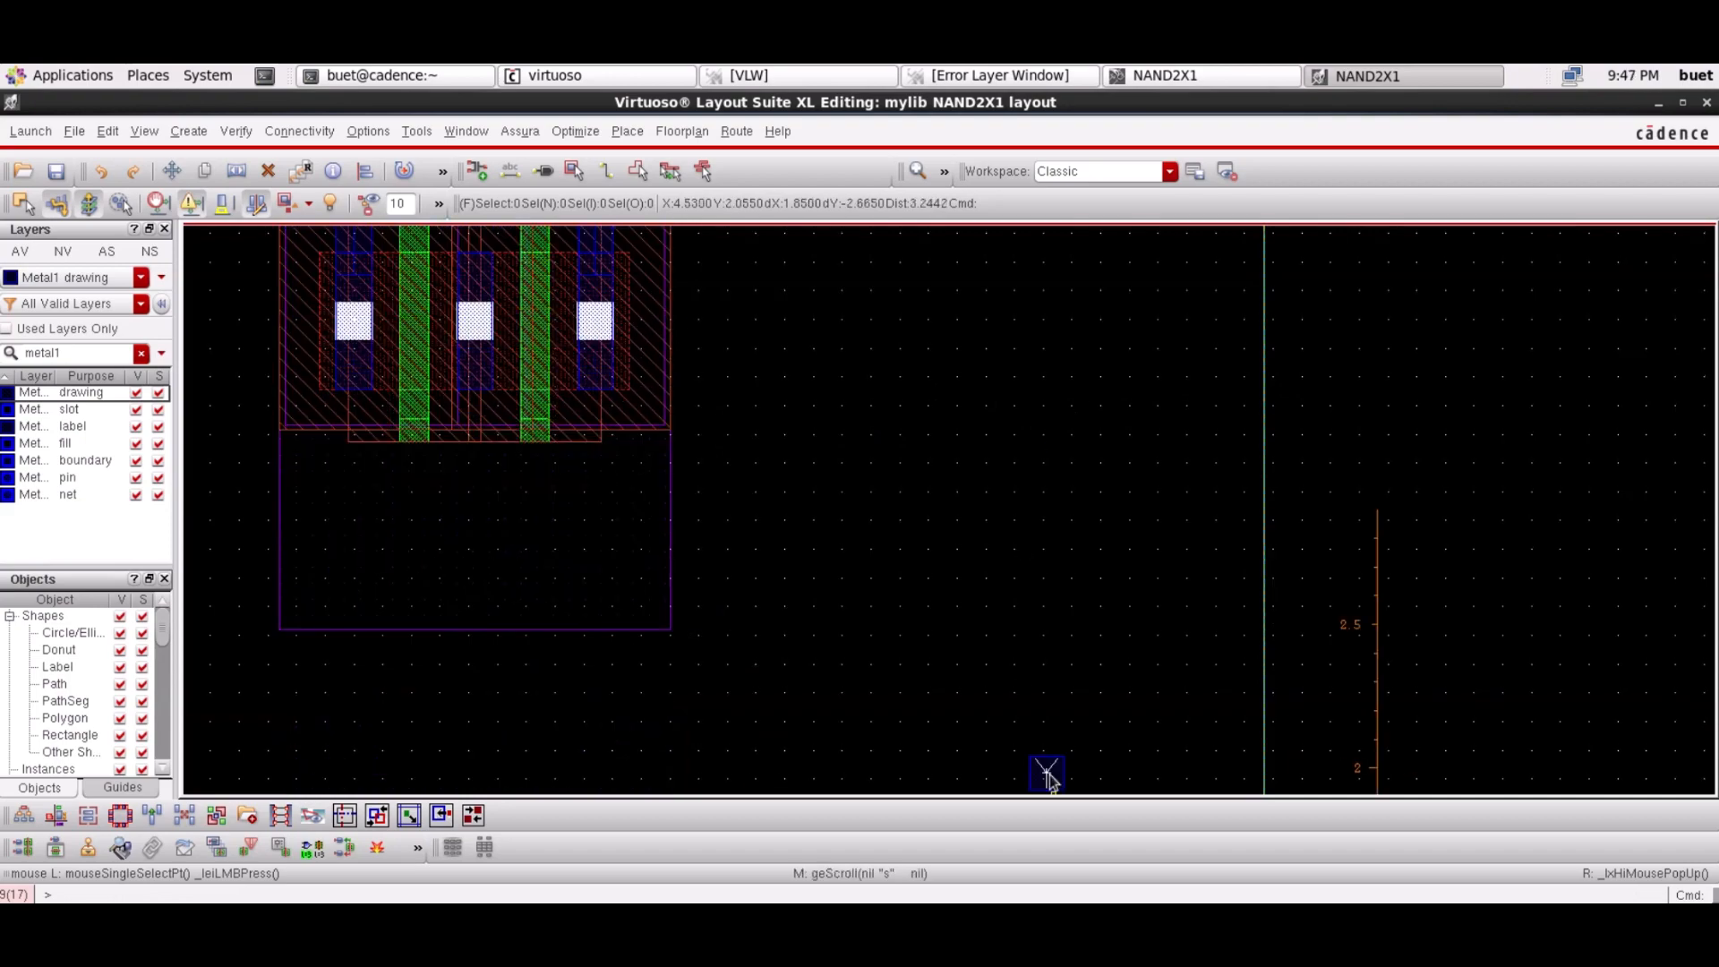
pyautogui.click(1054, 778)
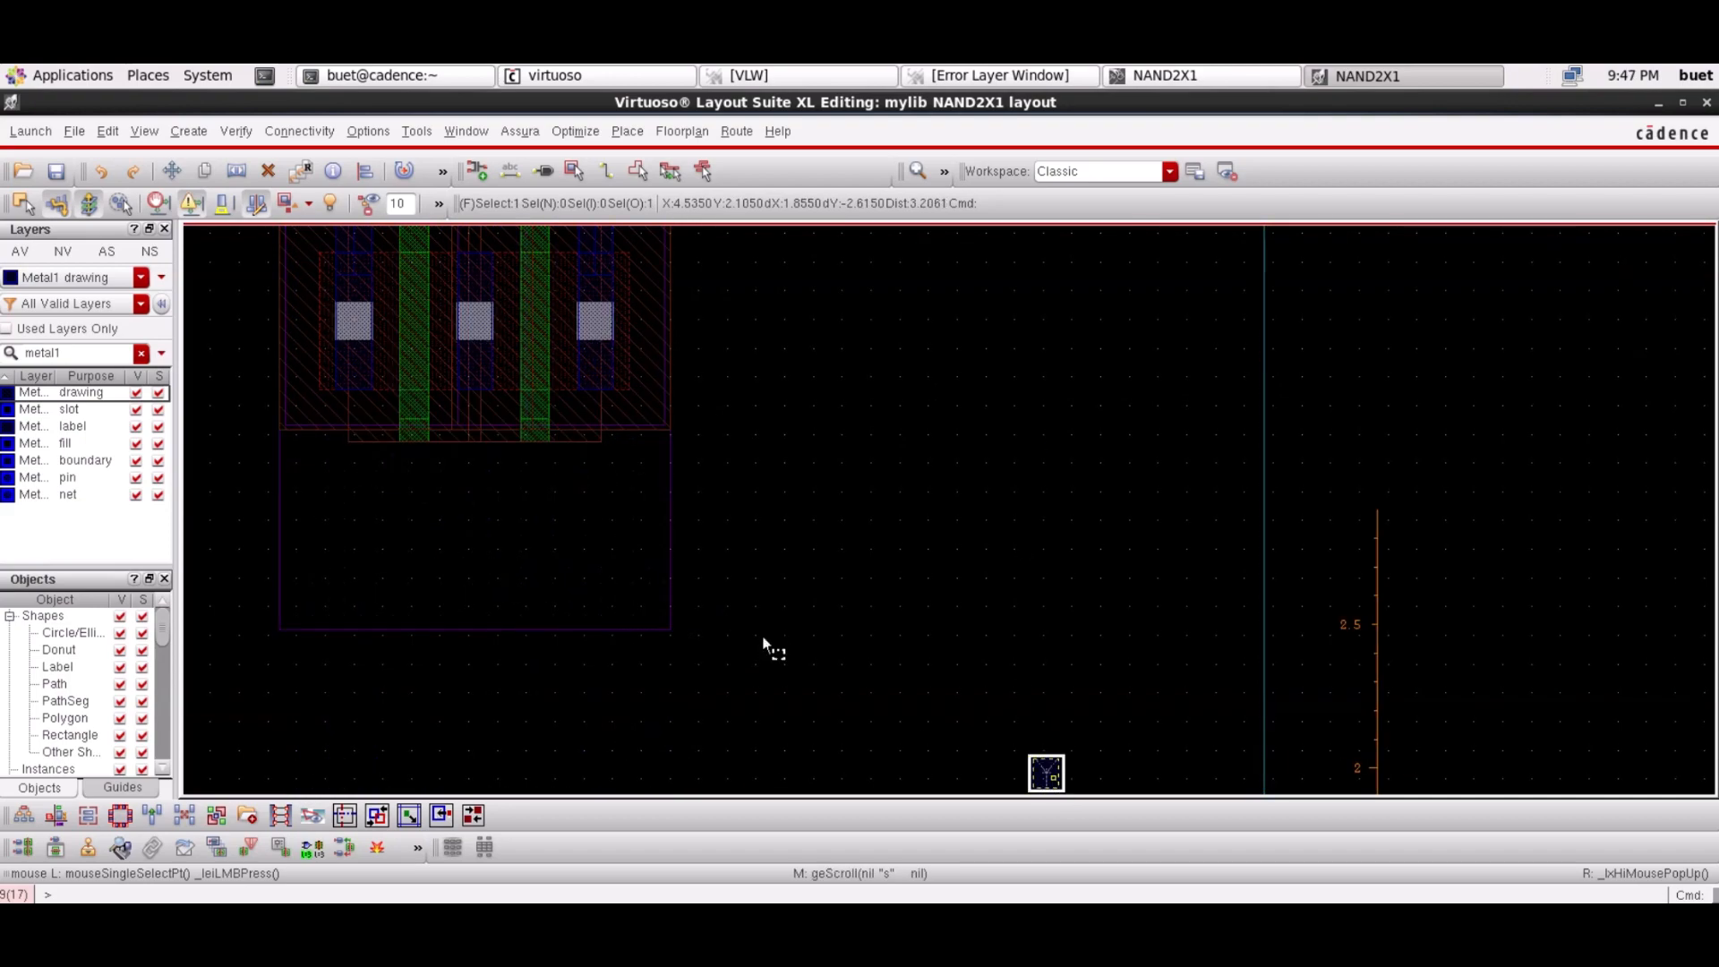
pyautogui.click(696, 606)
pyautogui.moveTo(1003, 730); pyautogui.dragTo(703, 631)
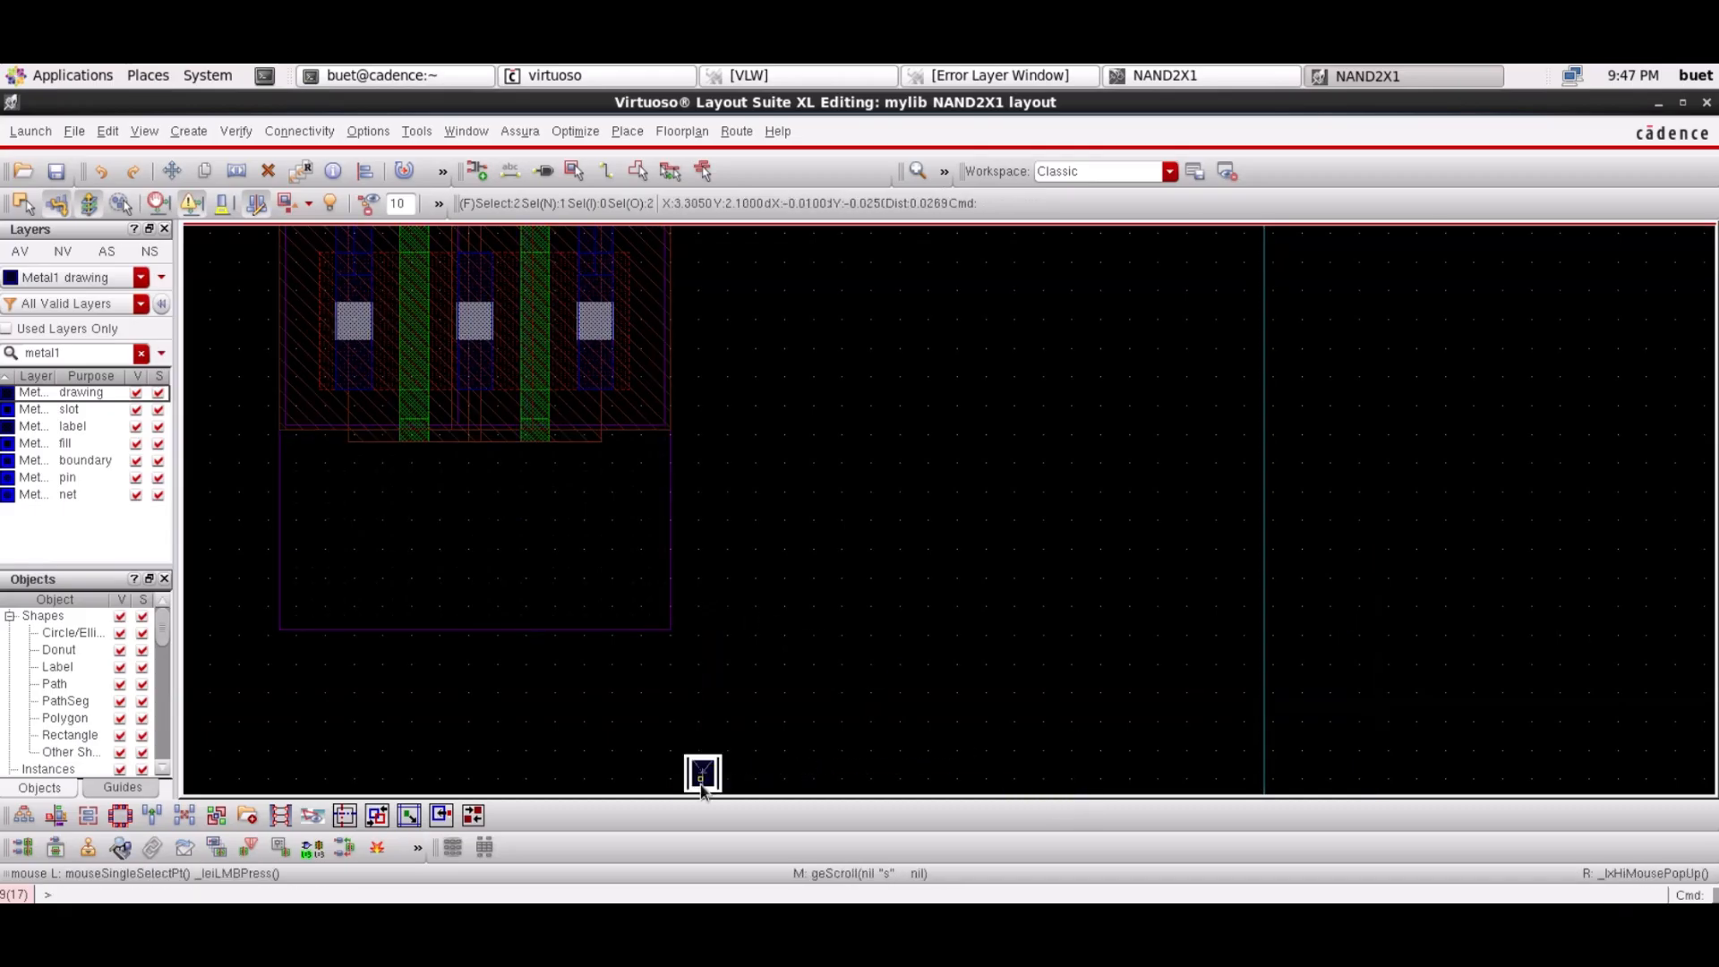
pyautogui.moveTo(702, 779); pyautogui.dragTo(651, 534)
pyautogui.click(638, 598)
# Drop the Y pin inside the cell and draw a Metal1 path from the middle contact to it
pyautogui.click(651, 534)
pyautogui.click(1393, 550)
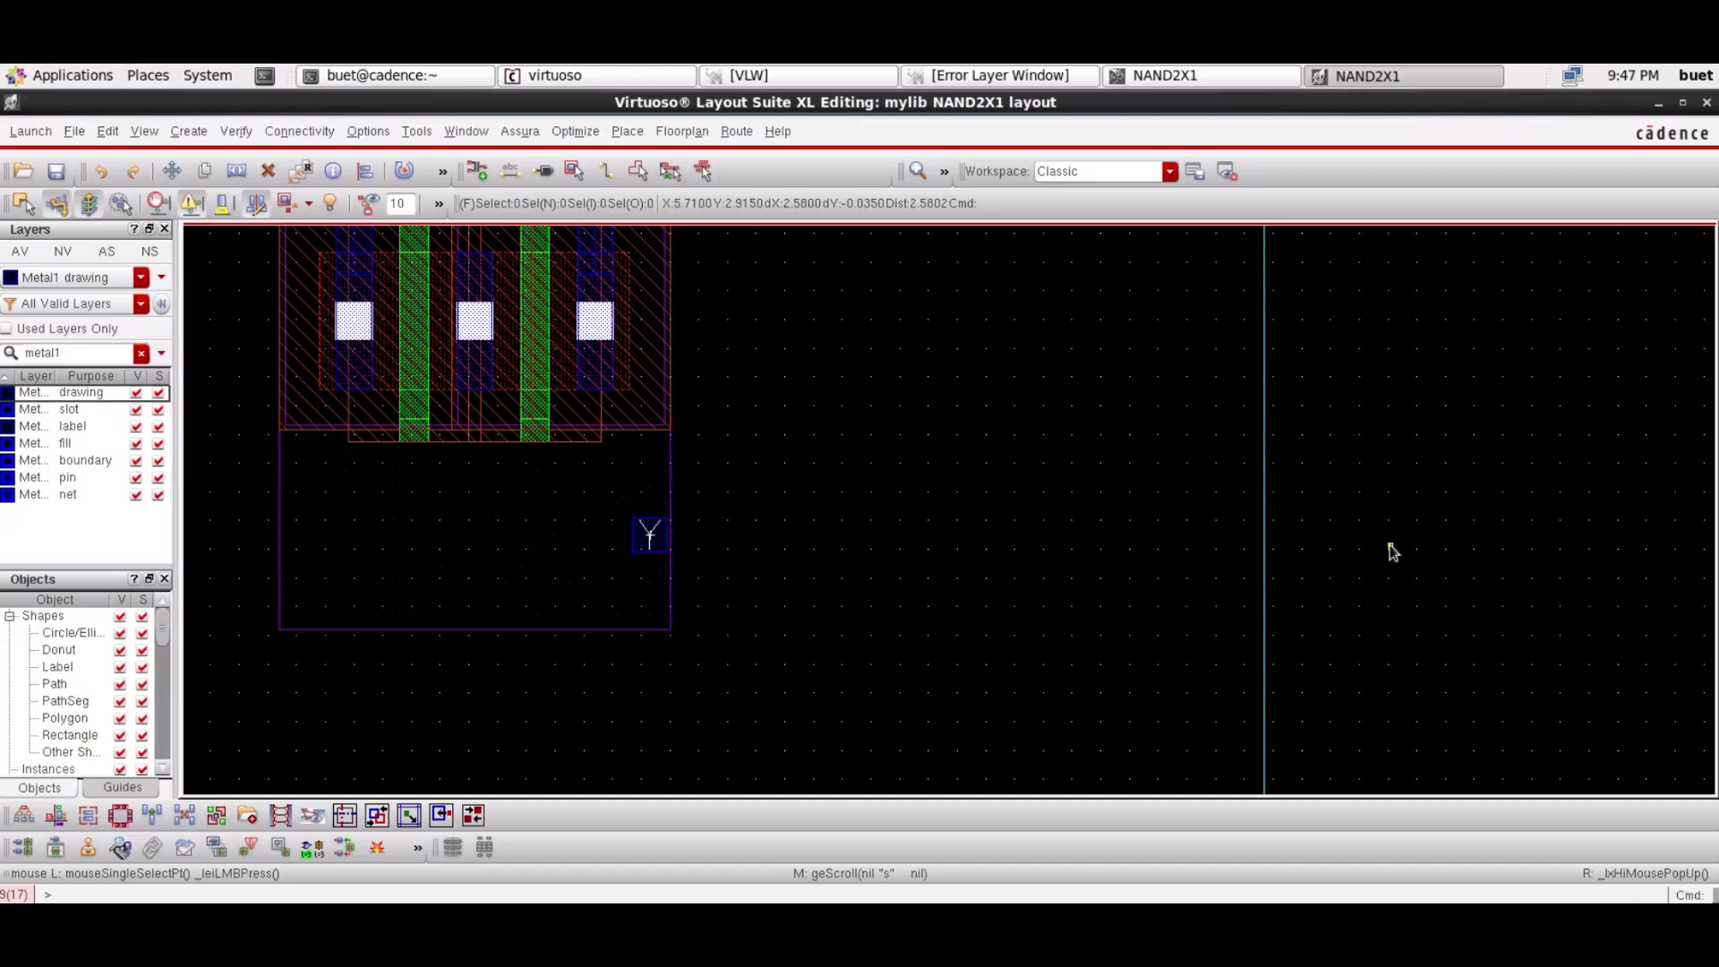
pyautogui.click(944, 172)
pyautogui.click(918, 175)
pyautogui.click(918, 175)
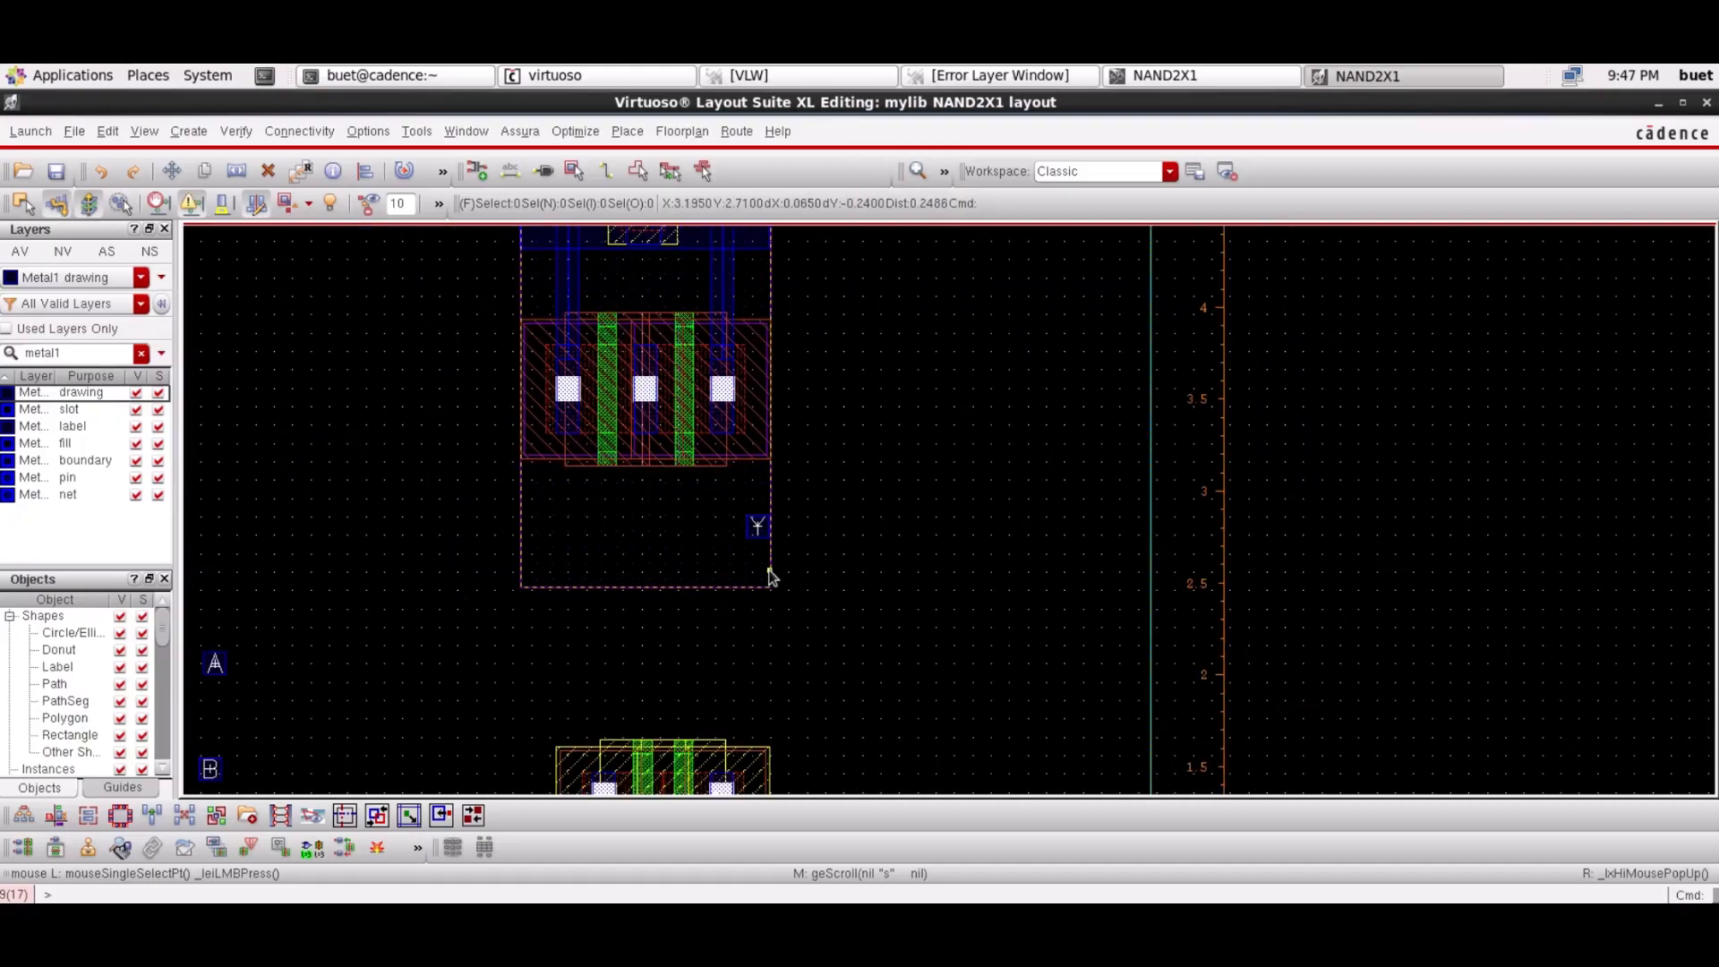
pyautogui.press('p')
pyautogui.click(645, 421)
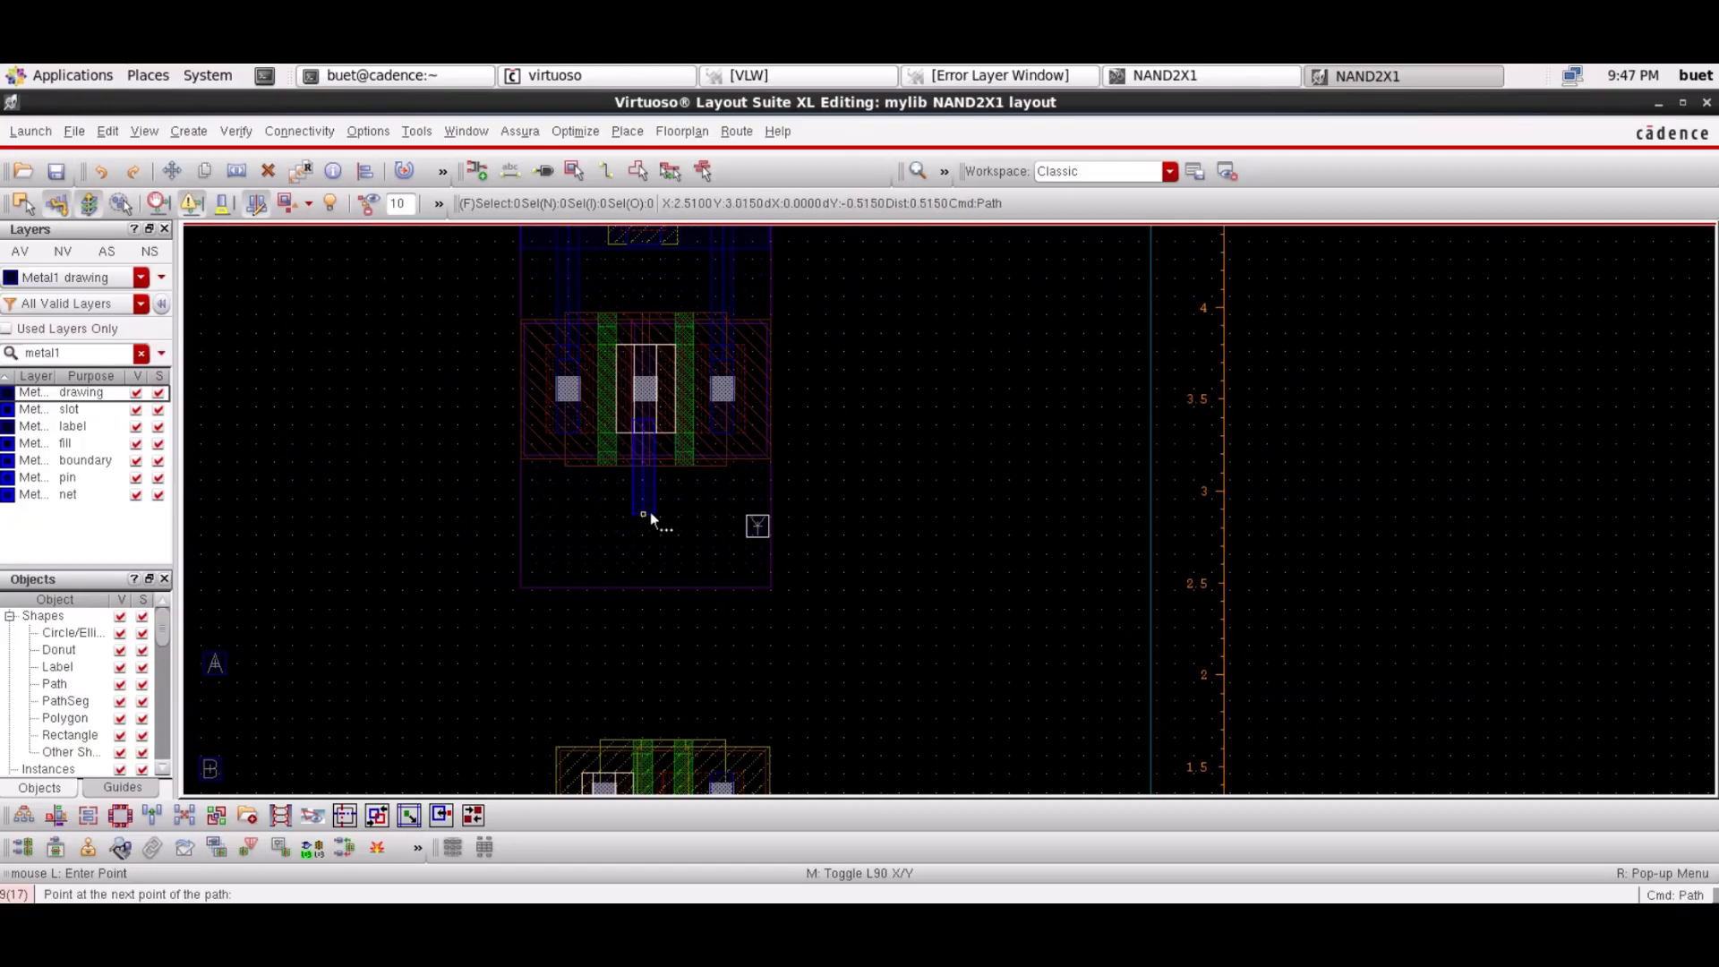
pyautogui.doubleClick(761, 525)
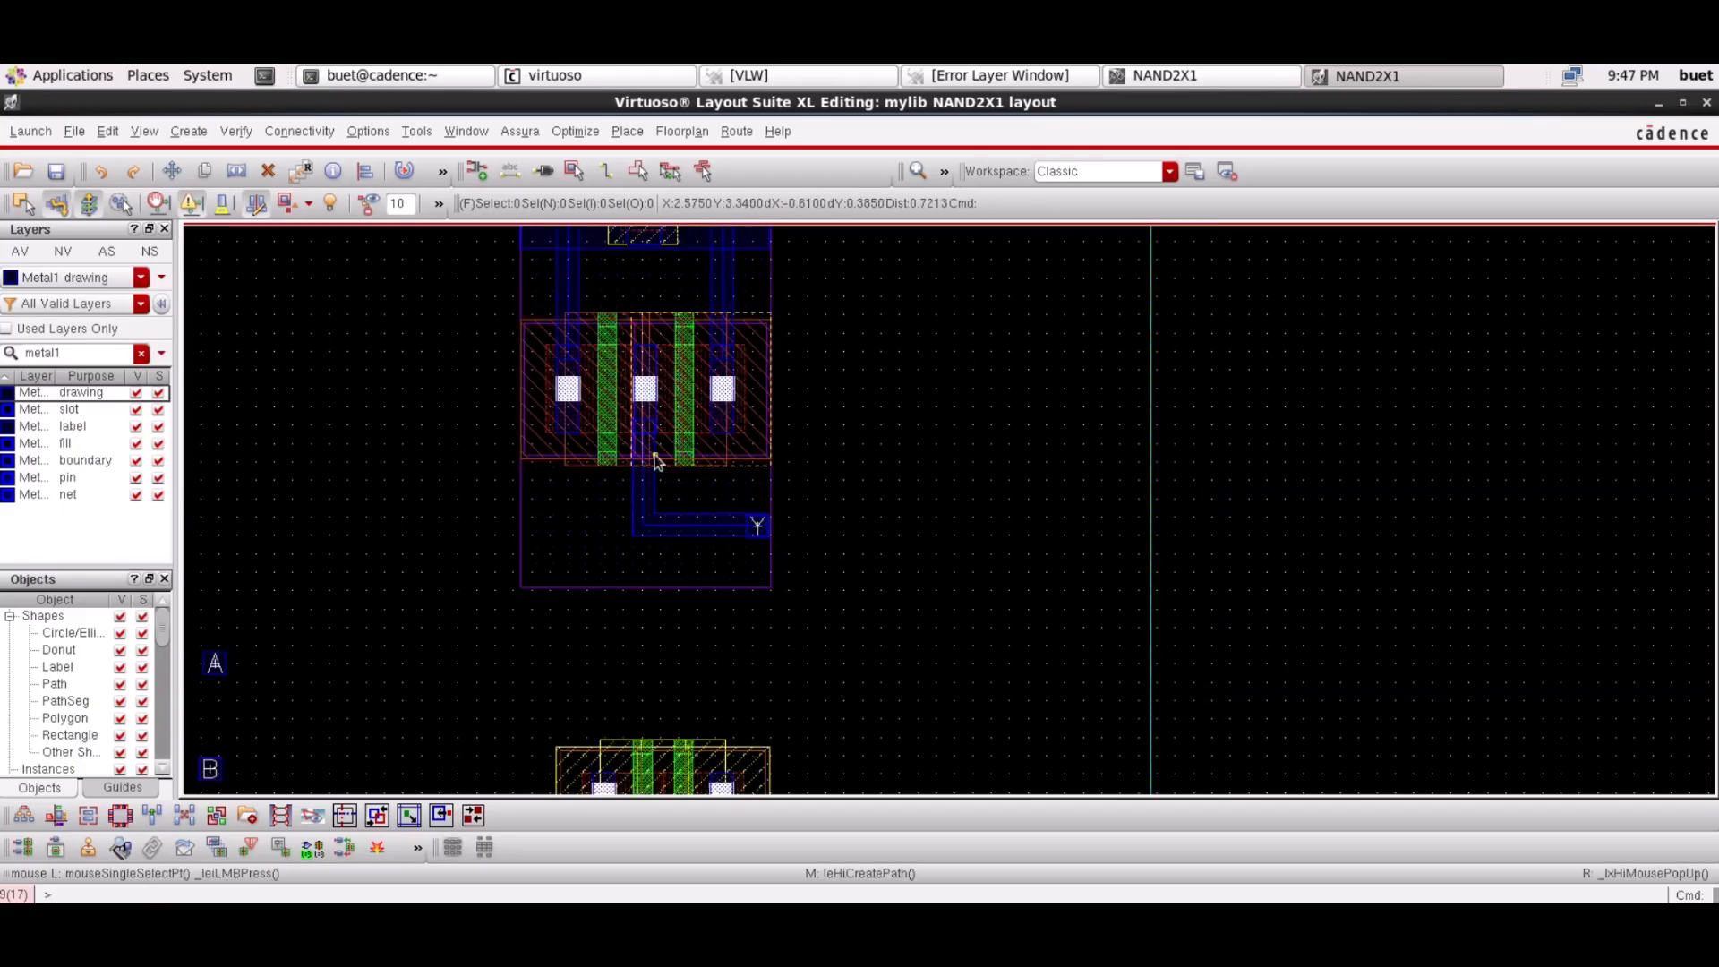
# Zoom in to check the new L-shaped Metal1 path, then bring the lower transistors into view
pyautogui.click(920, 171)
pyautogui.click(920, 171)
pyautogui.click(353, 472)
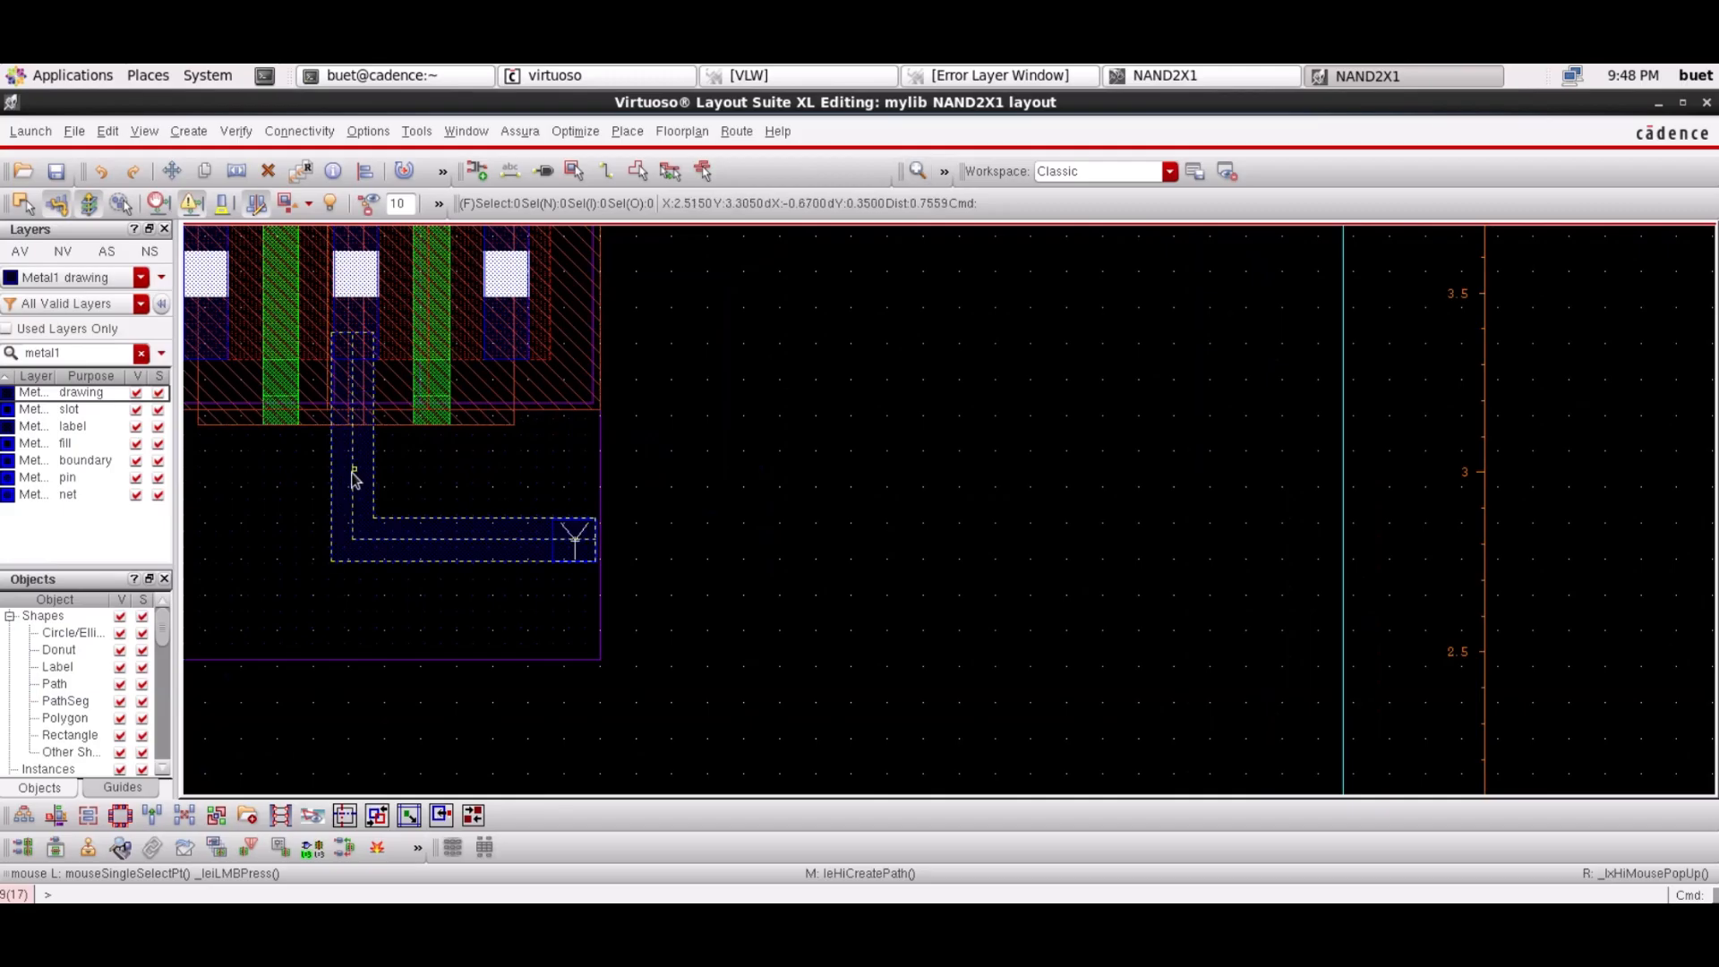
pyautogui.click(353, 479)
pyautogui.press('m')
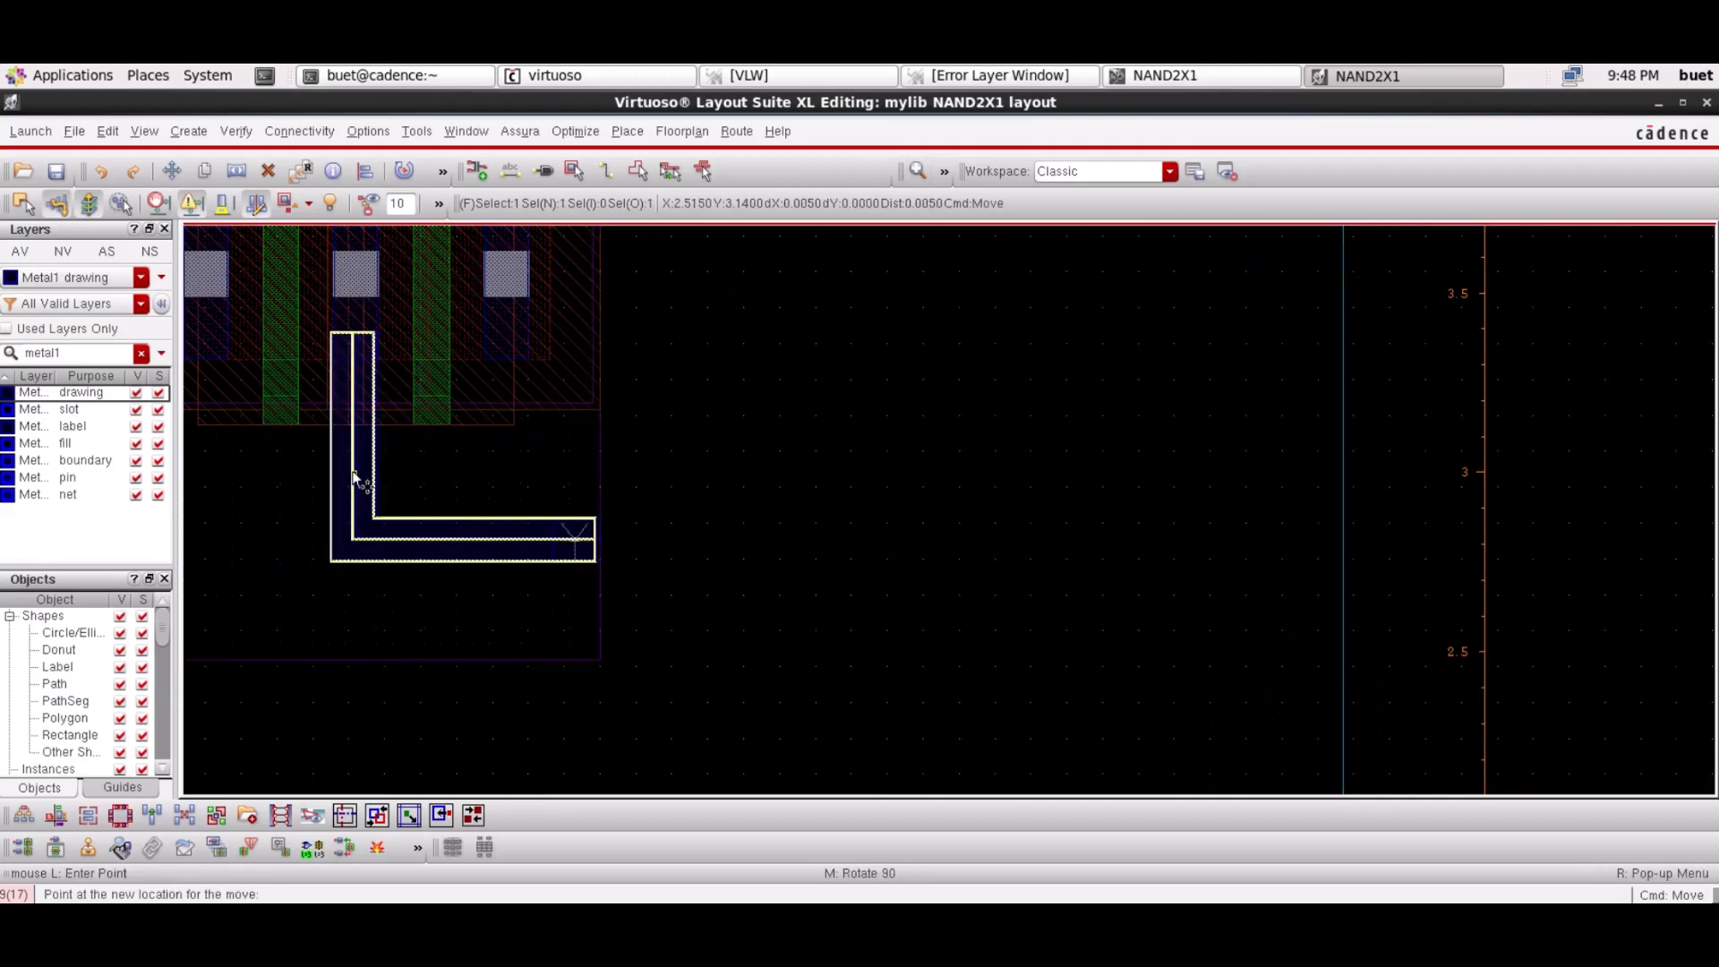
pyautogui.press('Escape')
pyautogui.click(1399, 532)
pyautogui.click(1234, 532)
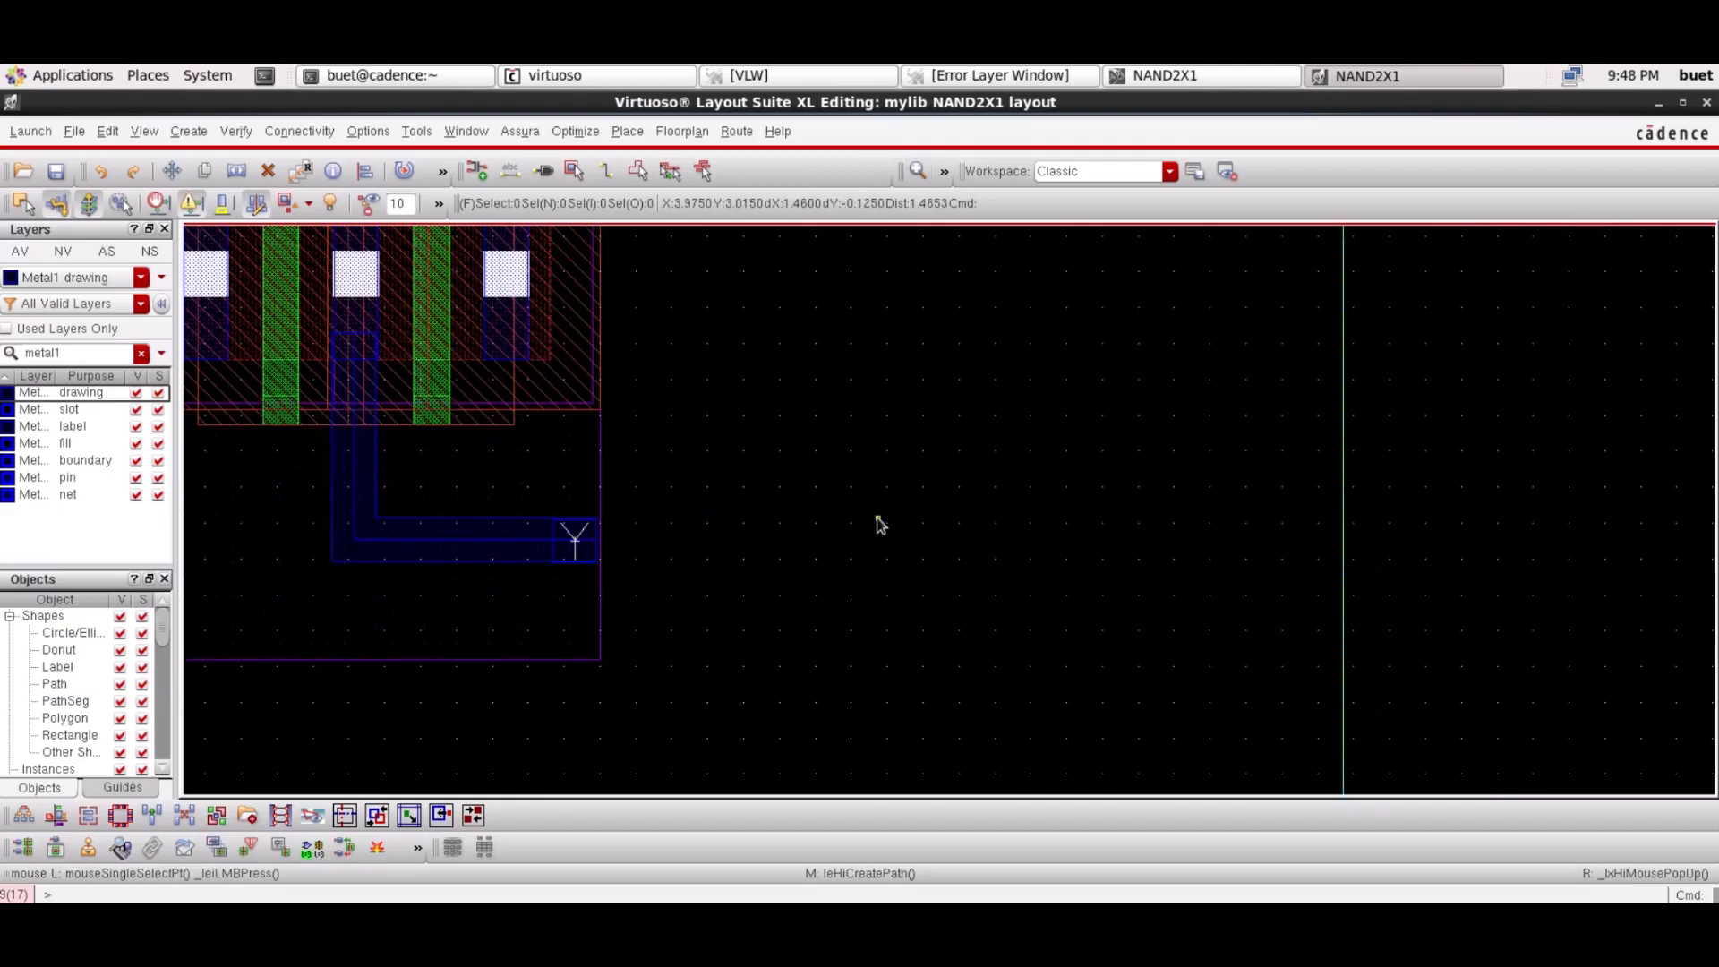
pyautogui.press('Down')
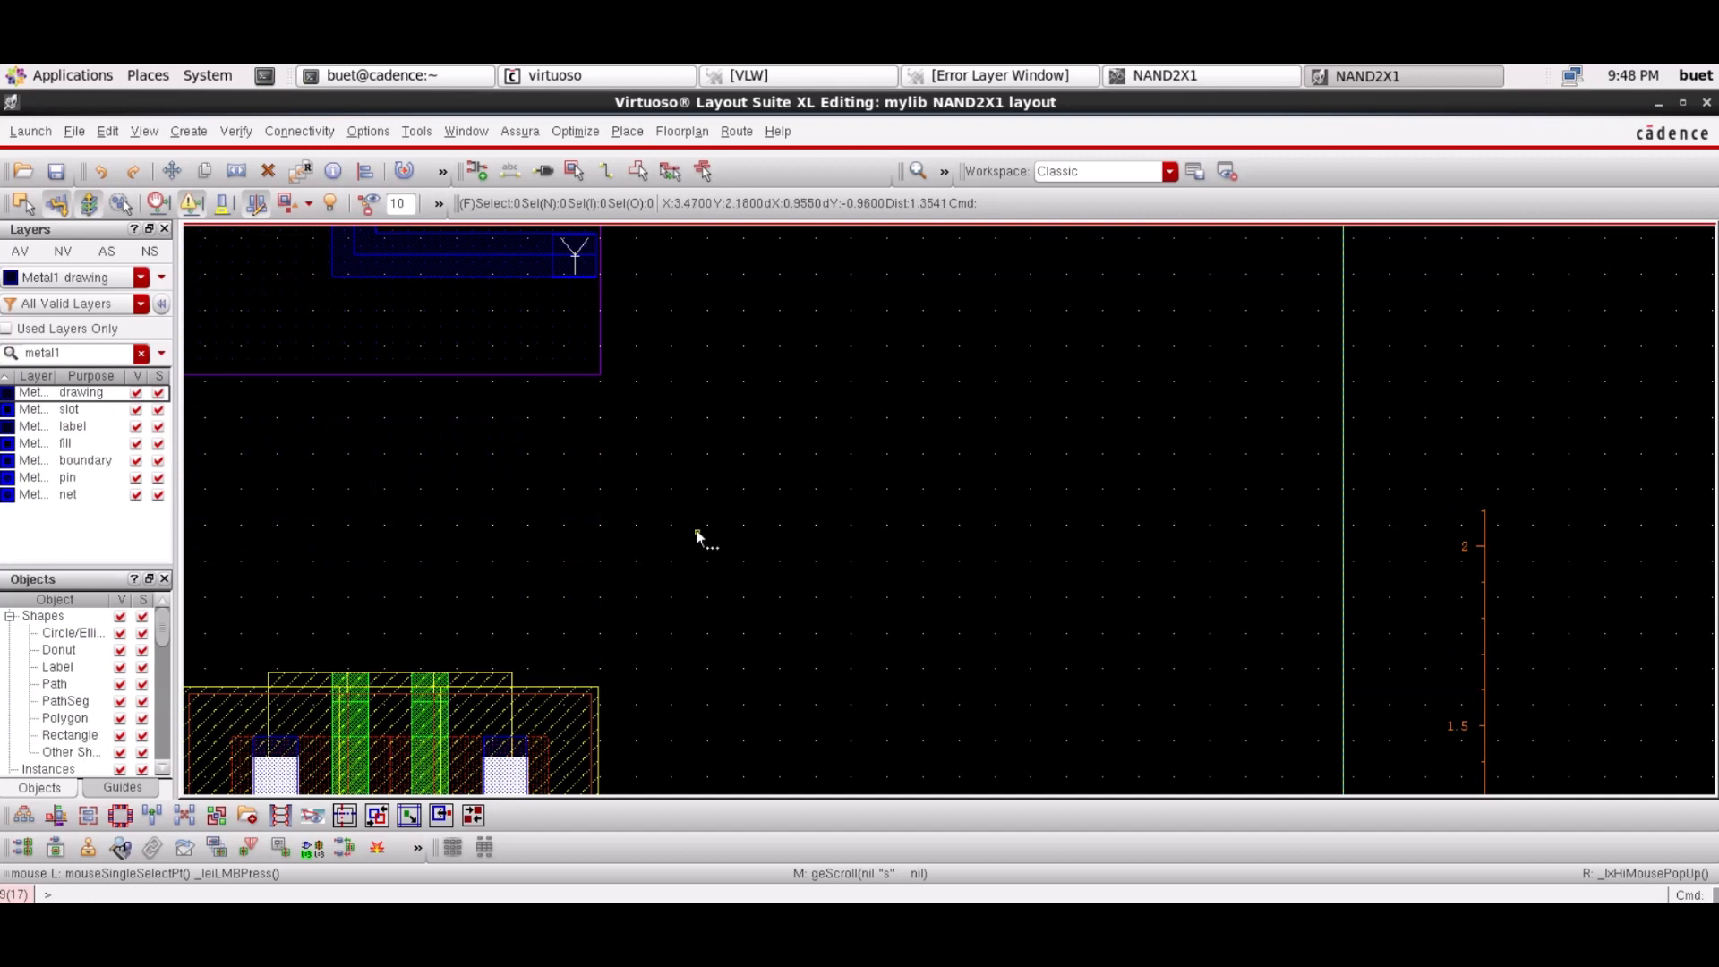
# Draw a vertical Metal1 path from the lower right contact up to the Y route, aligned on the contact
pyautogui.press('p')
pyautogui.click(503, 769)
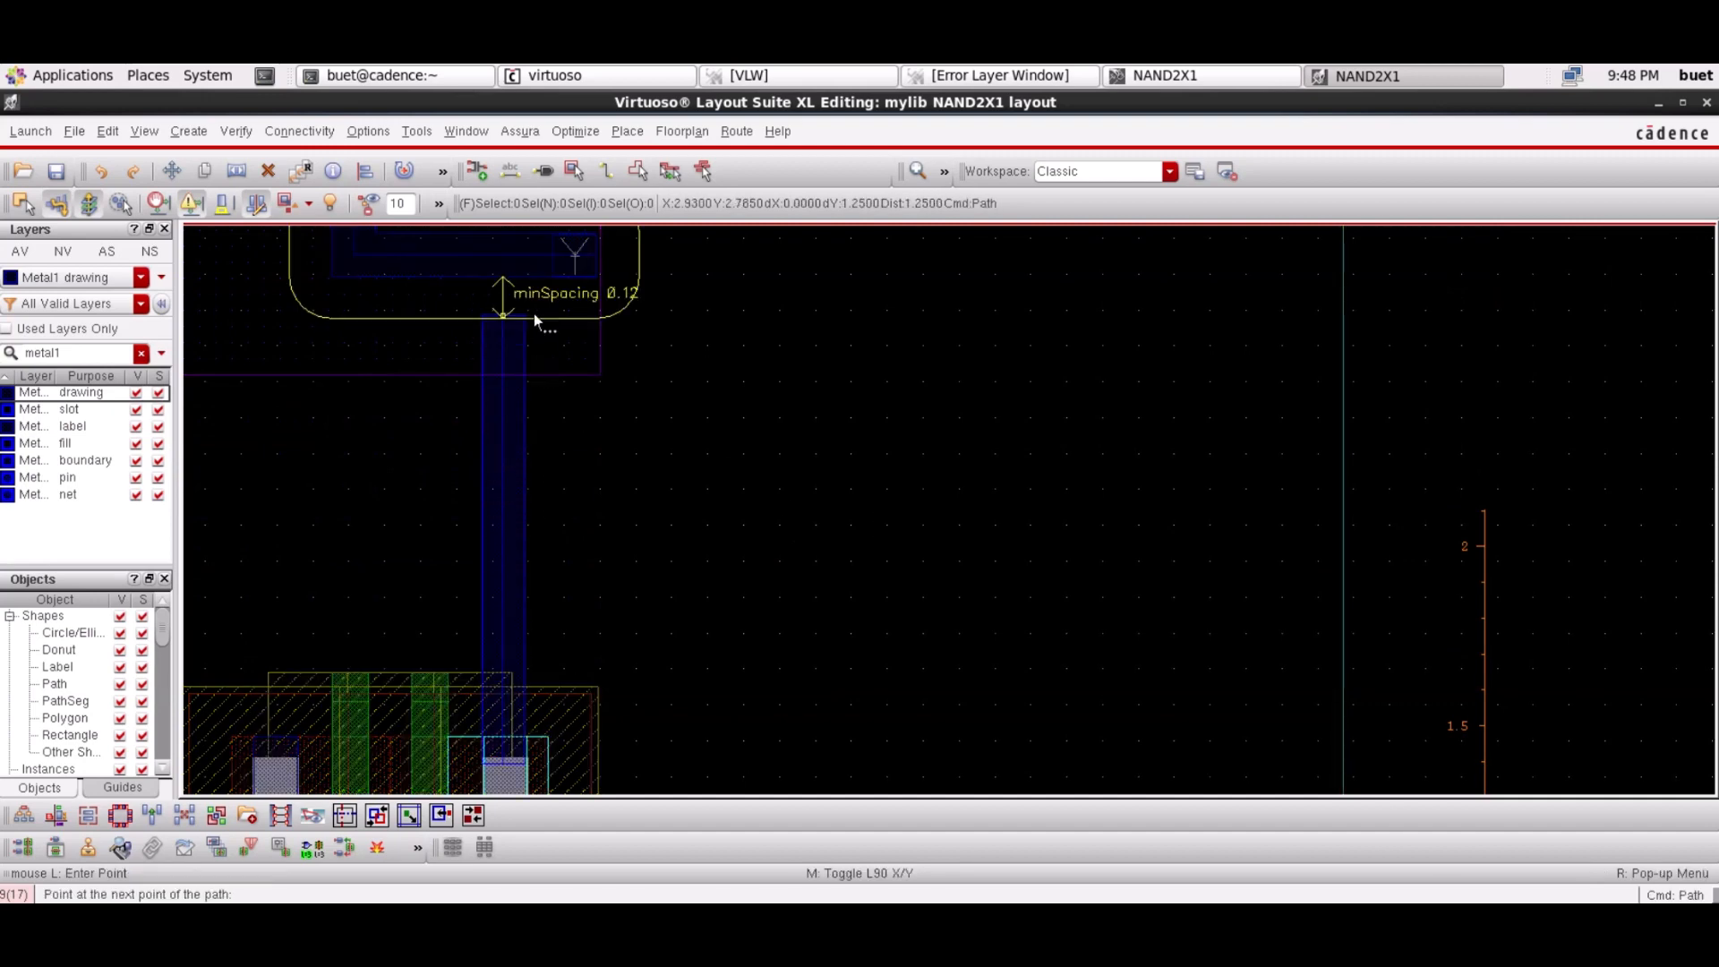
pyautogui.doubleClick(535, 237)
pyautogui.press('Escape')
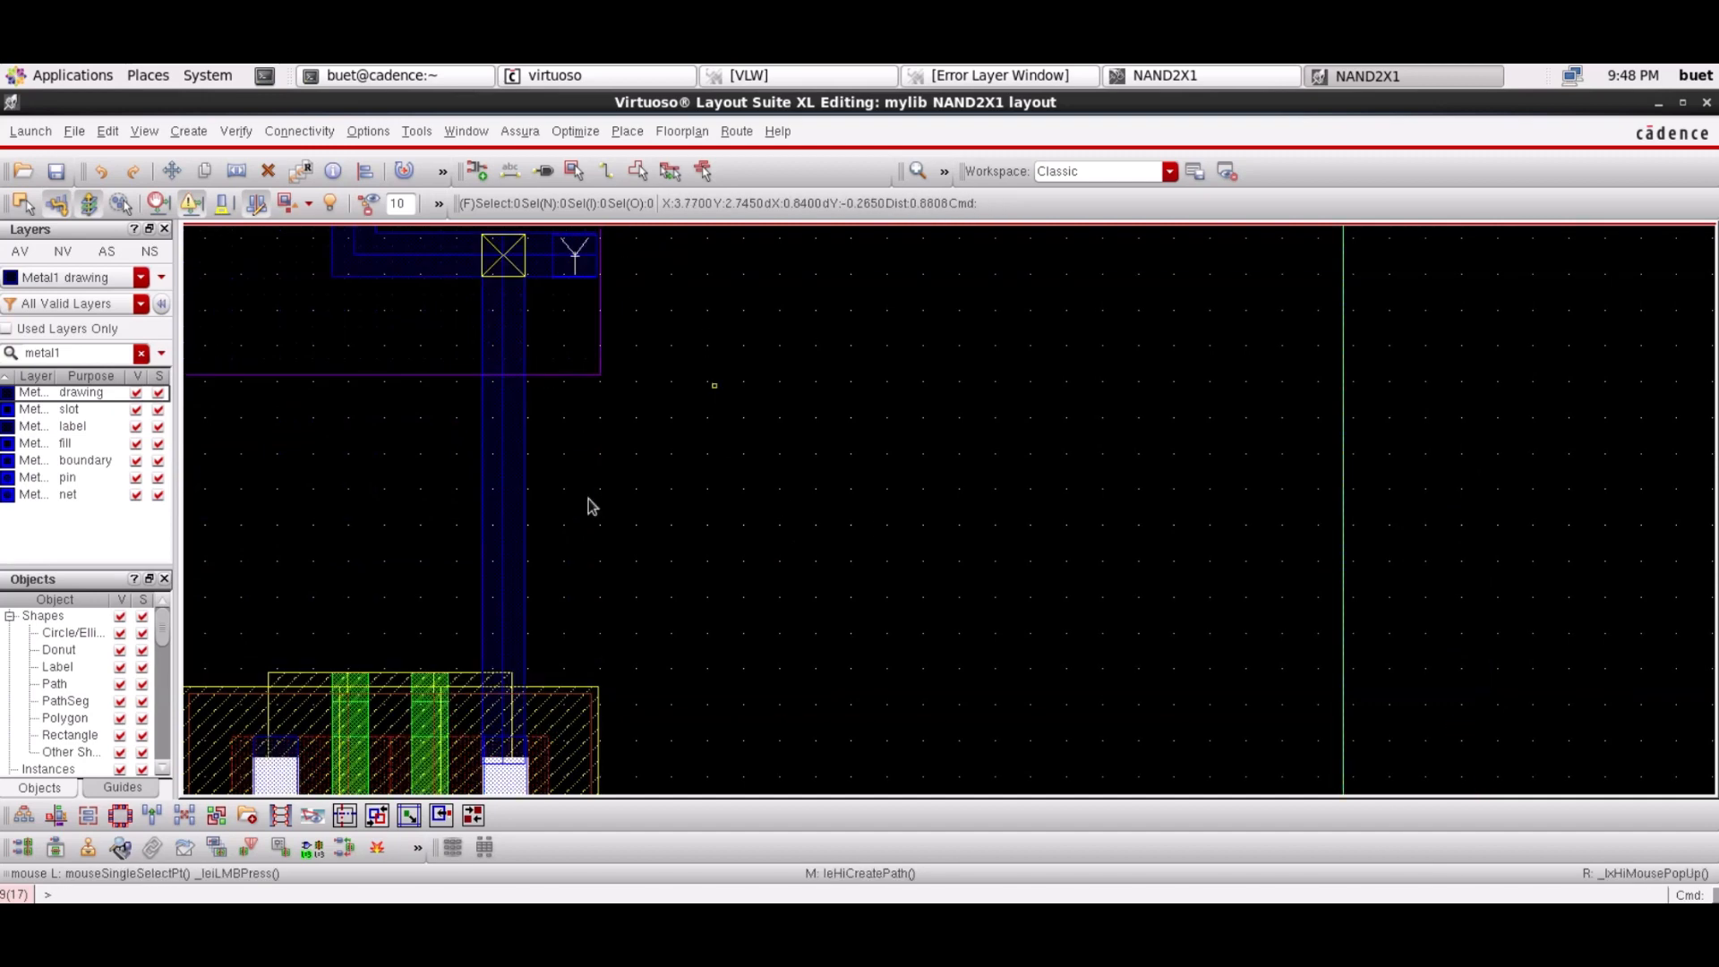
pyautogui.click(510, 538)
pyautogui.moveTo(515, 537); pyautogui.dragTo(510, 537)
pyautogui.click(1379, 460)
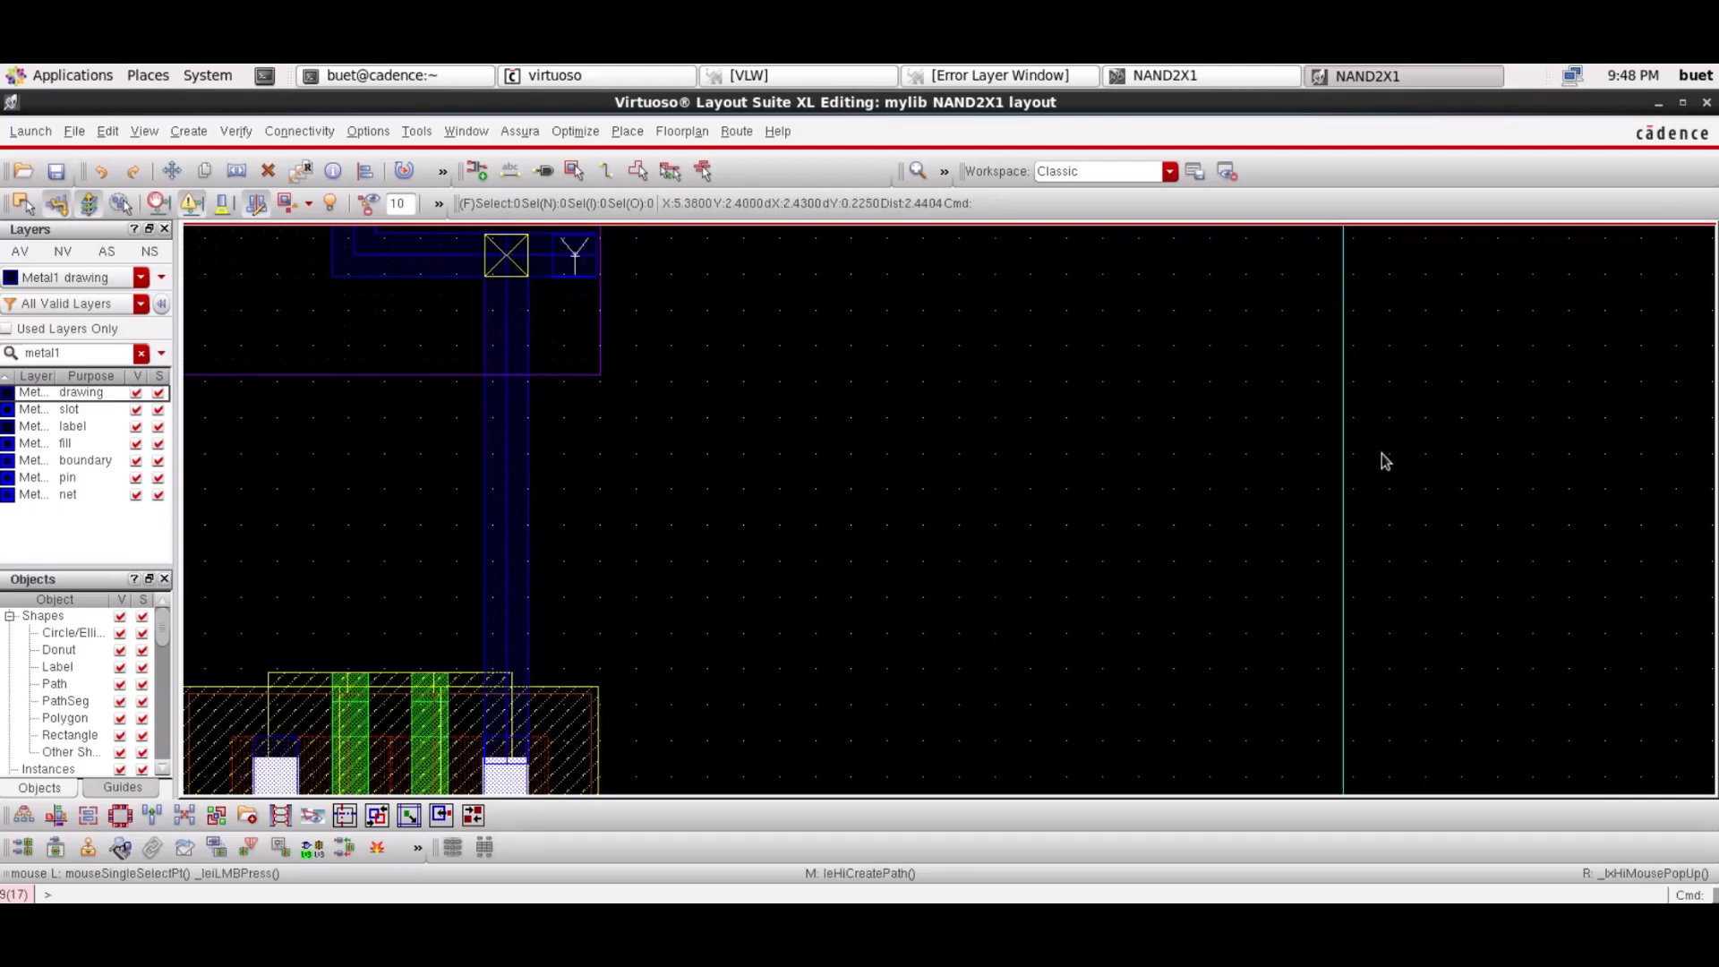
pyautogui.click(946, 171)
pyautogui.click(921, 171)
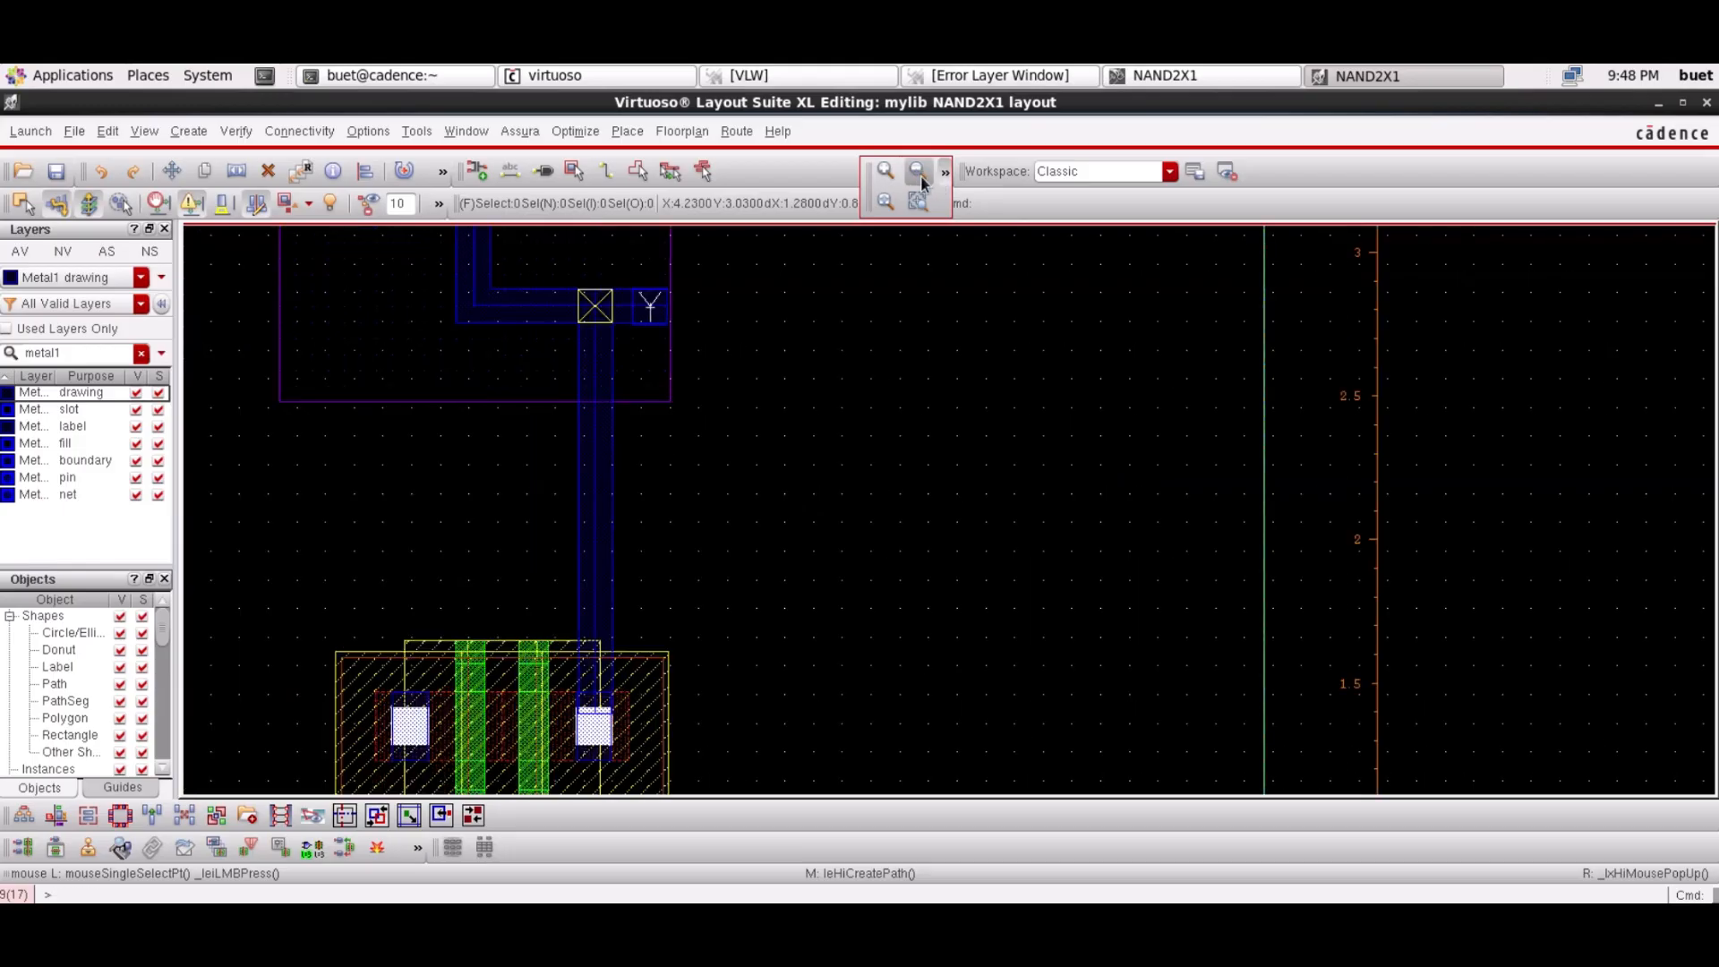
pyautogui.click(921, 171)
pyautogui.click(921, 171)
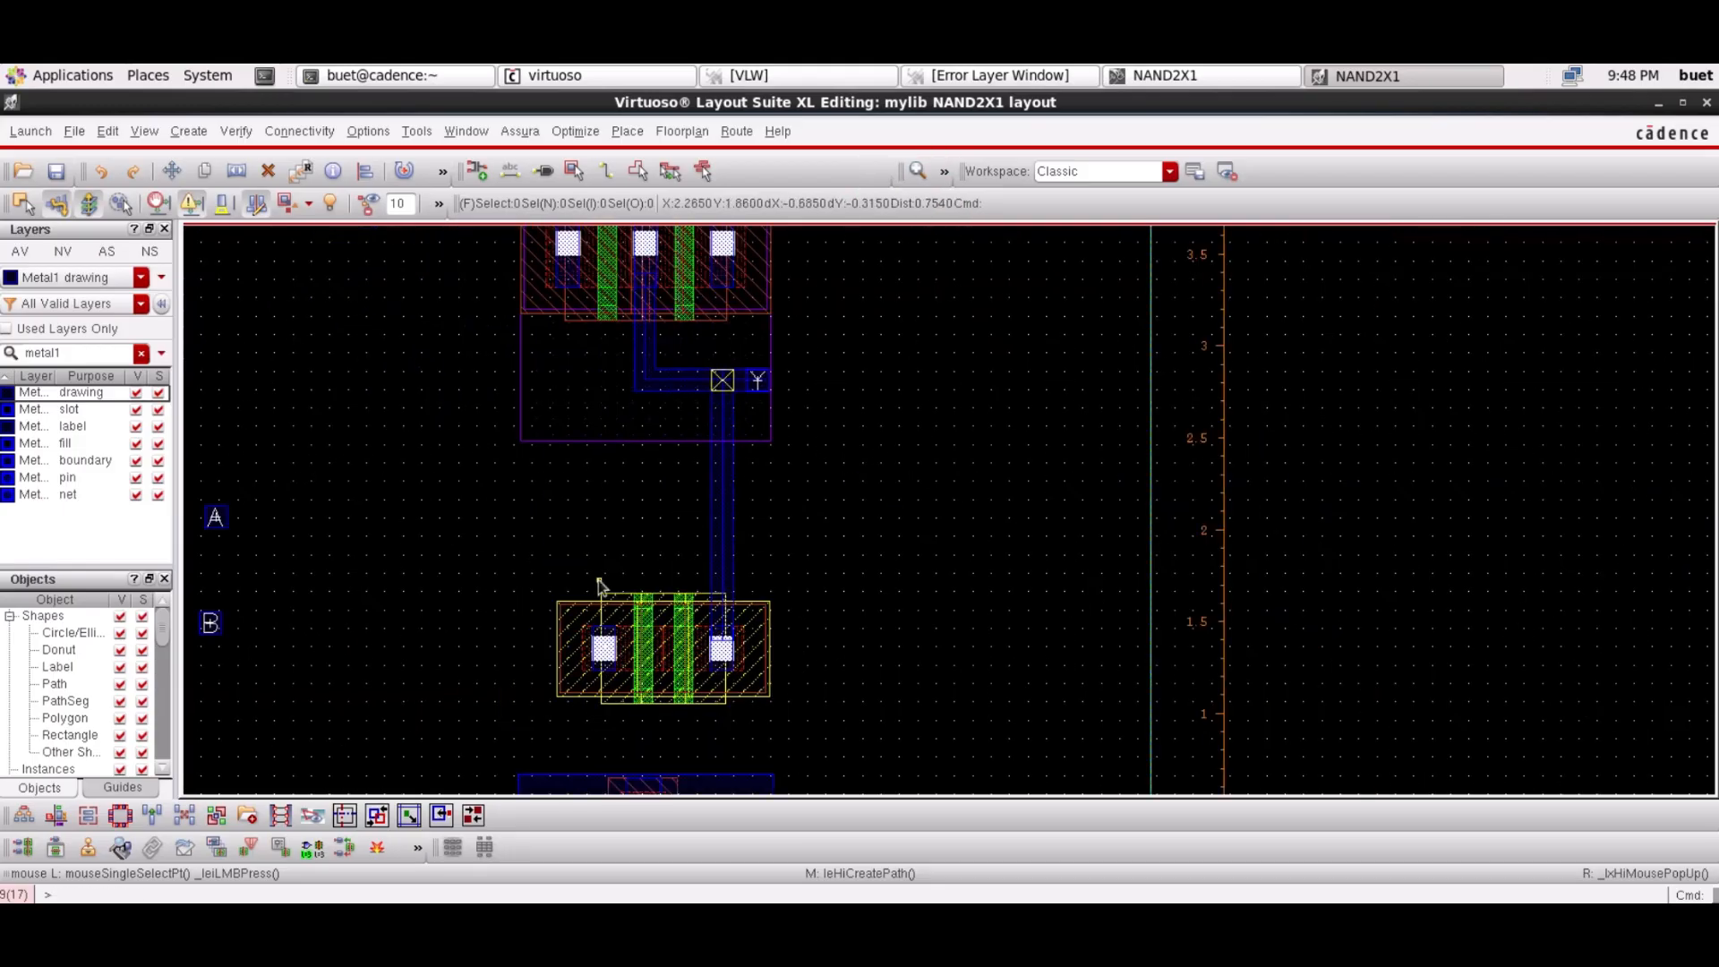
# Draw a vertical Metal1 path from the lower left NMOS contact down to the gnd! rail
pyautogui.scroll(-2, 599, 584)
pyautogui.press('p')
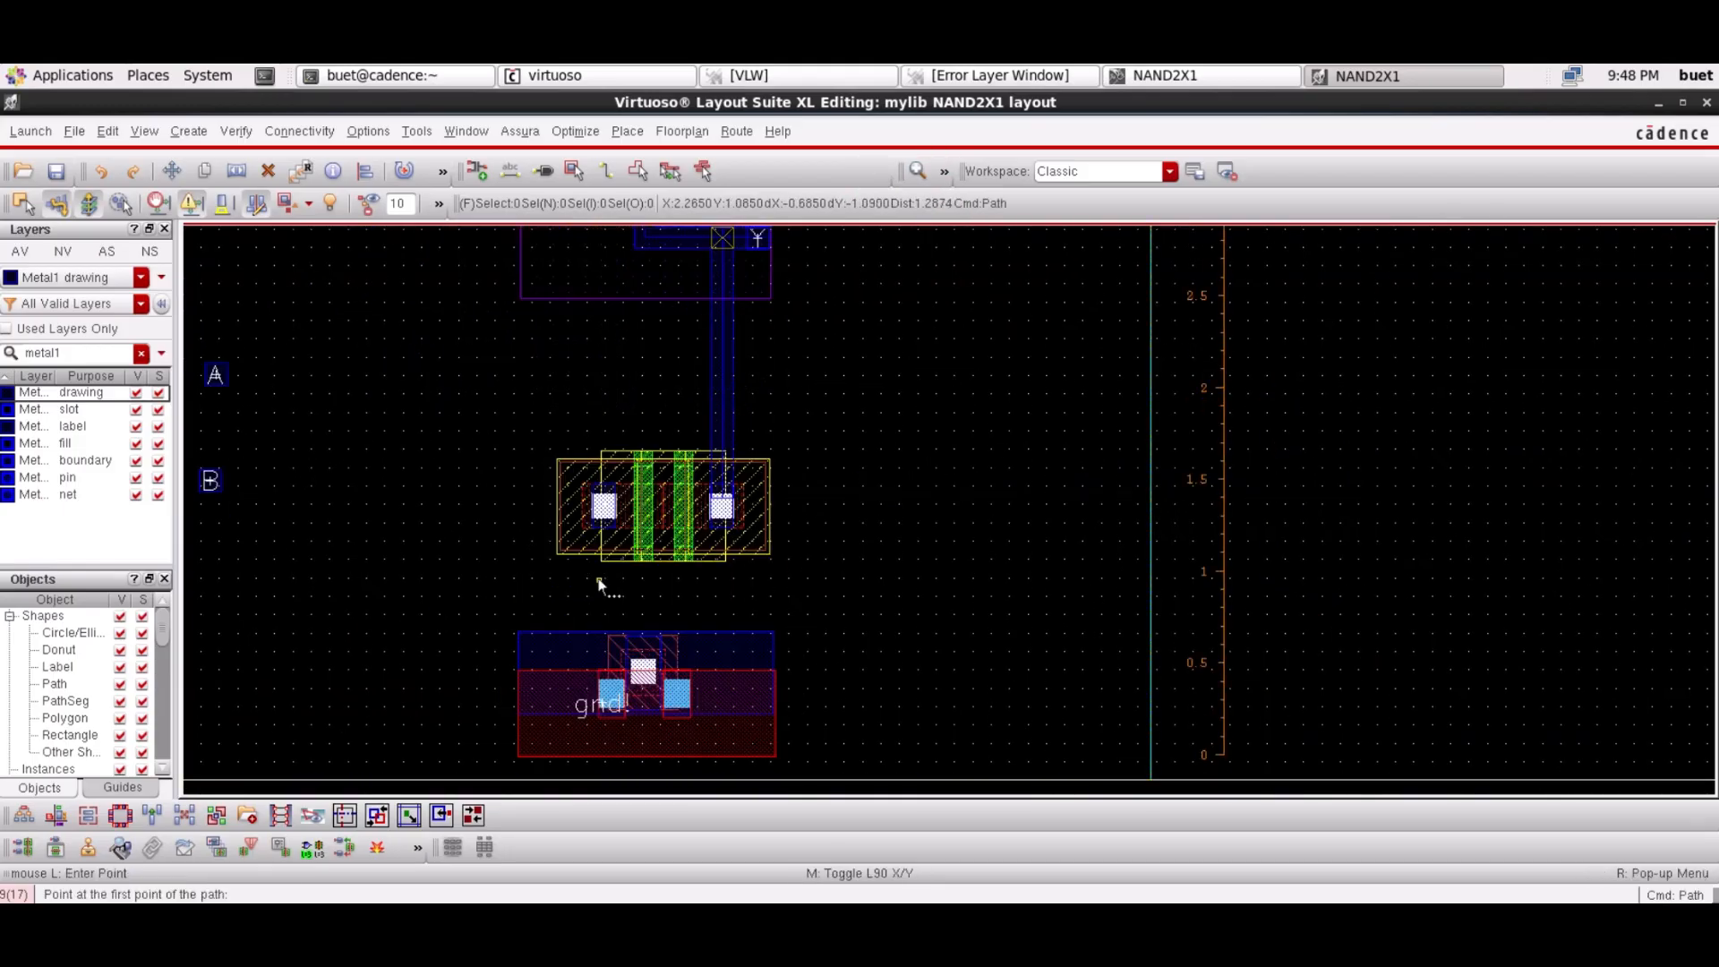
pyautogui.click(603, 518)
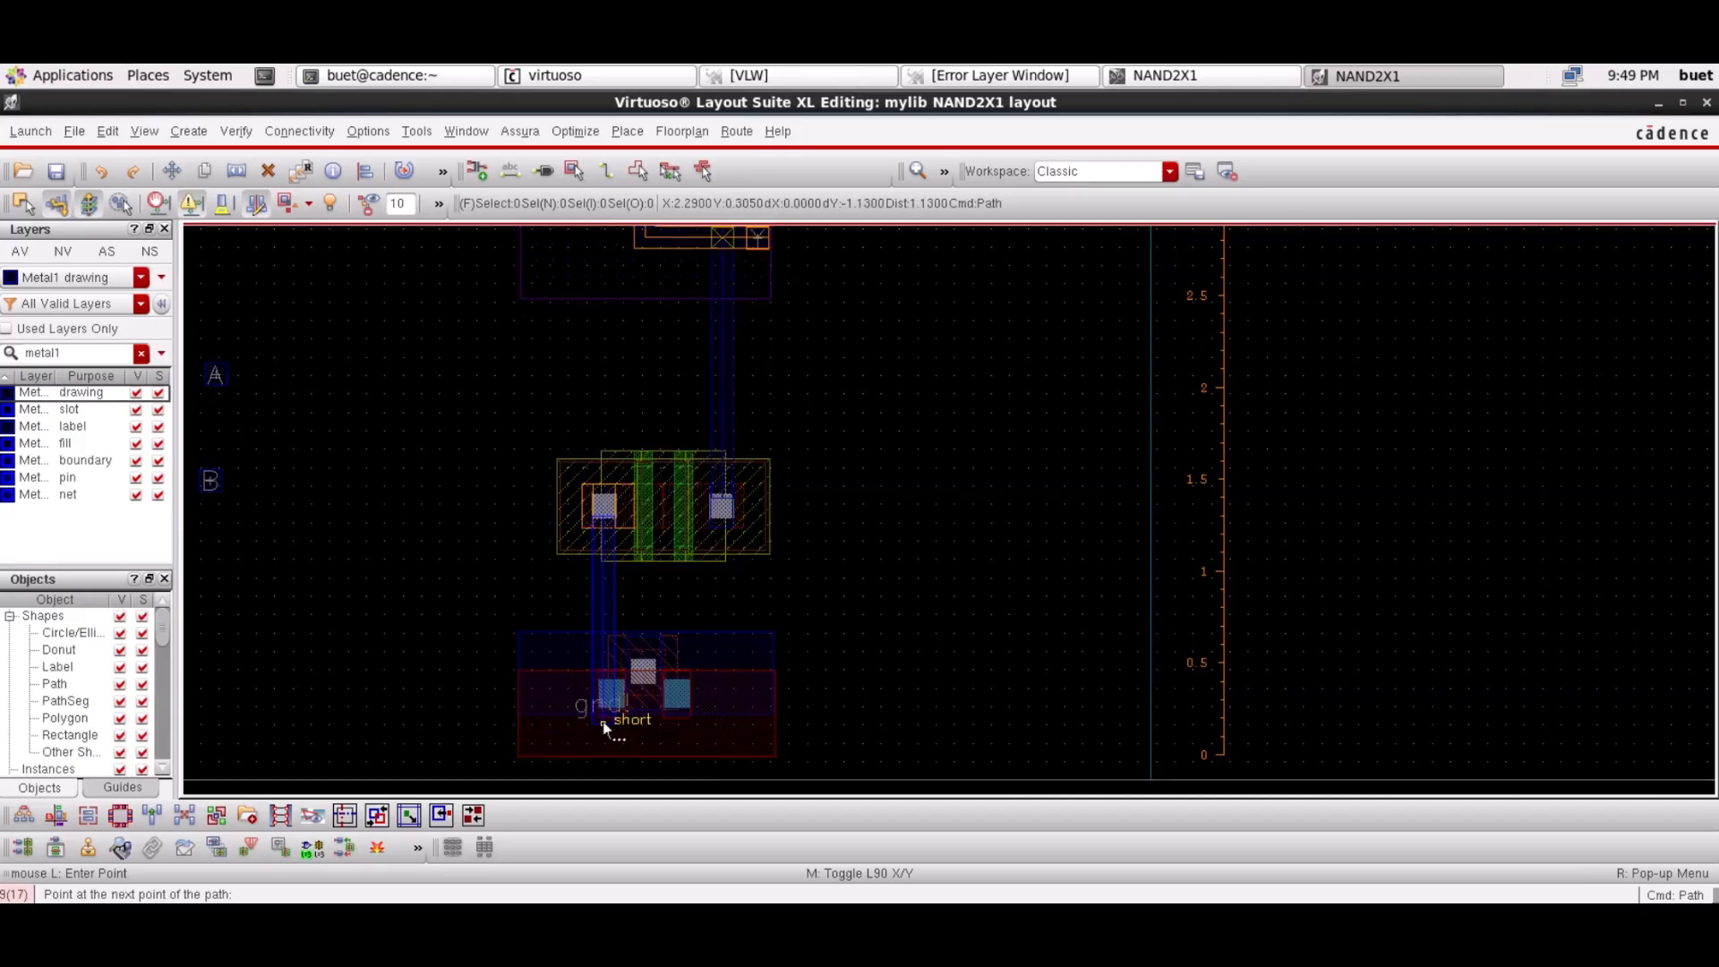
pyautogui.doubleClick(602, 676)
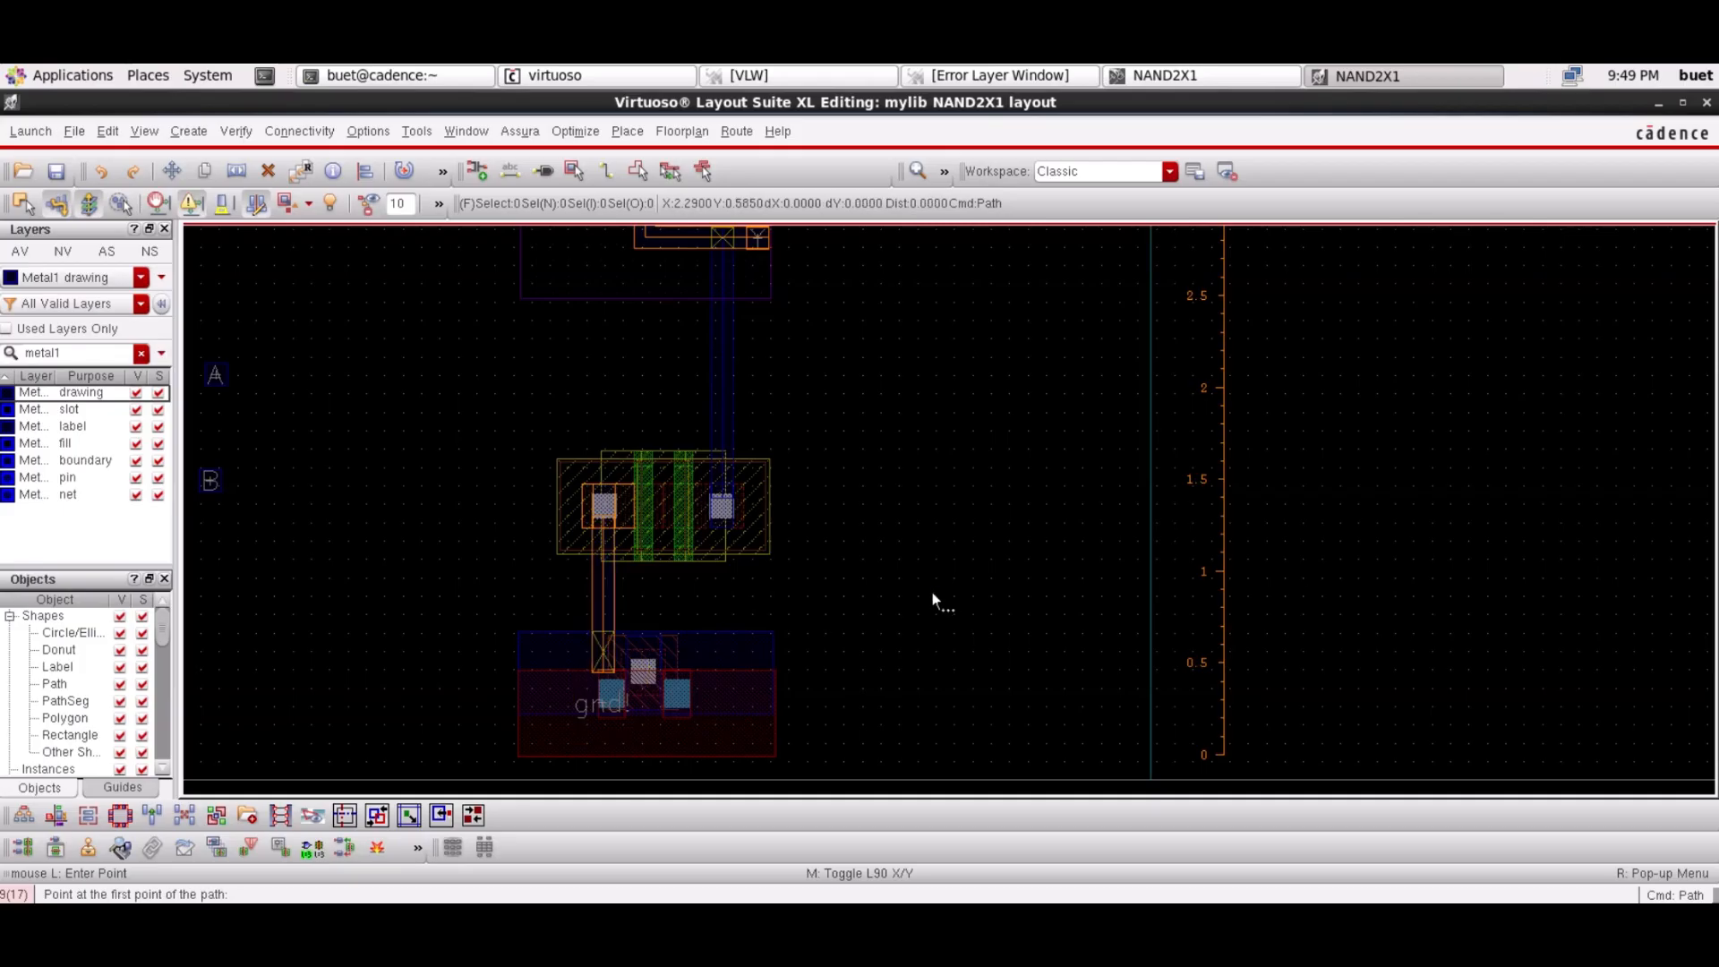
pyautogui.press('Escape')
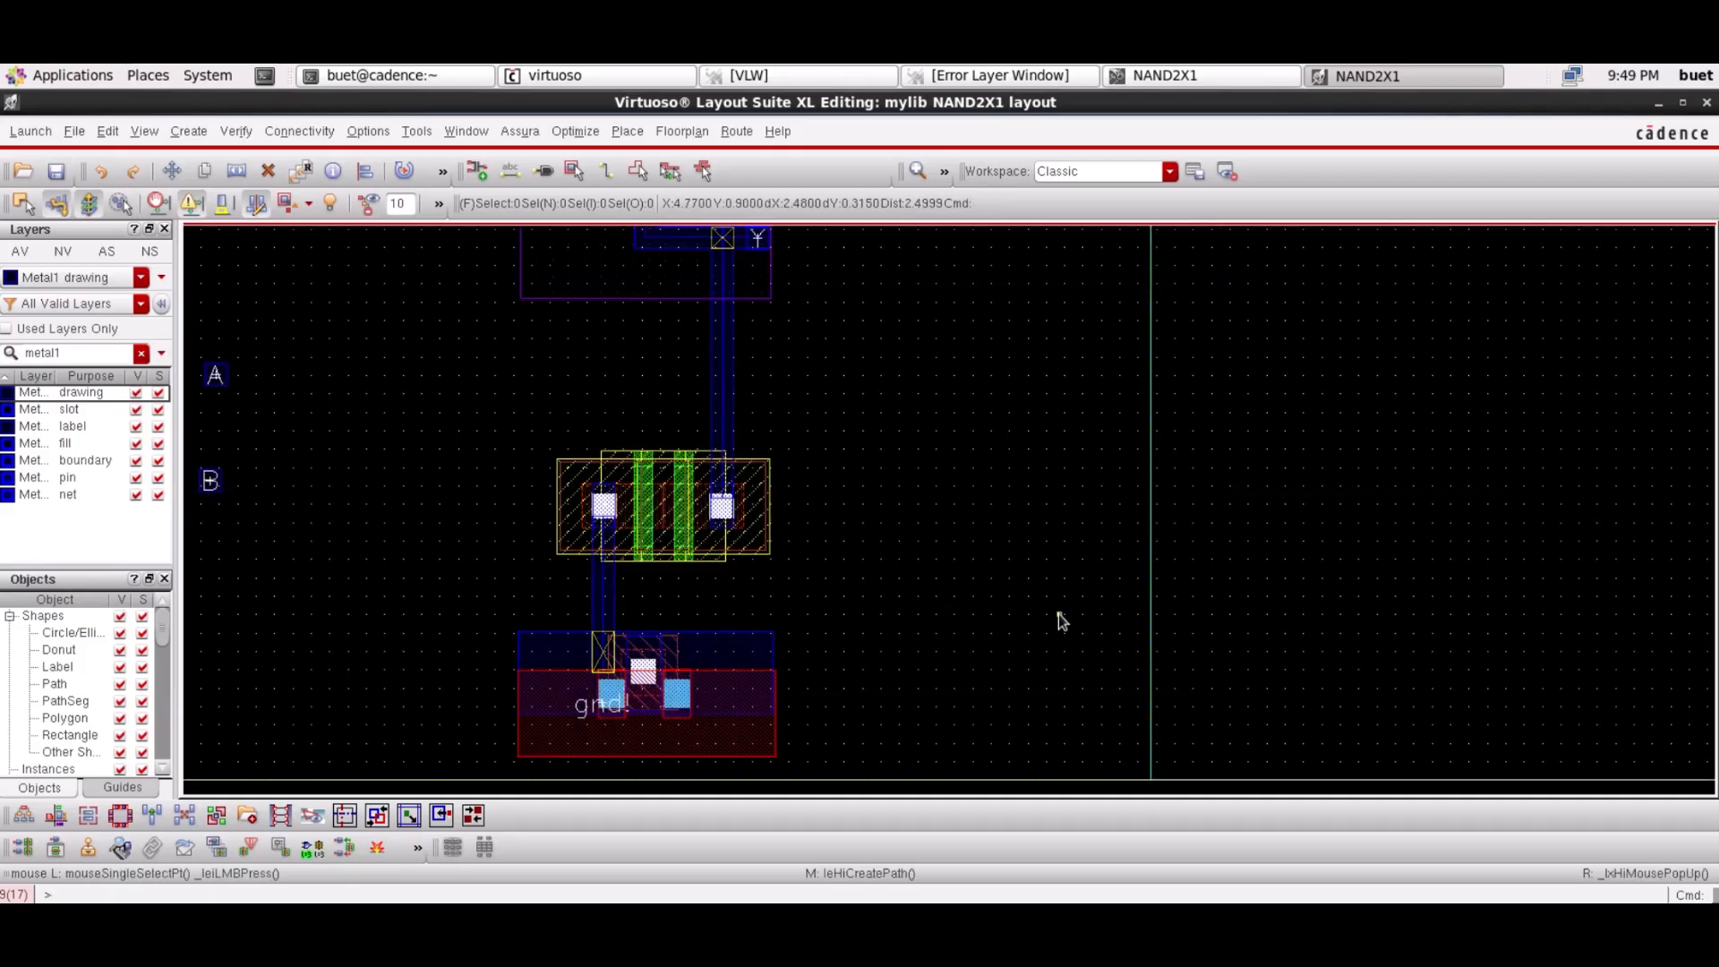
pyautogui.scroll(1, 1058, 618)
# On Poly drawing, draw a path from the upper right gate down to the lower right gate
pyautogui.write('poly')
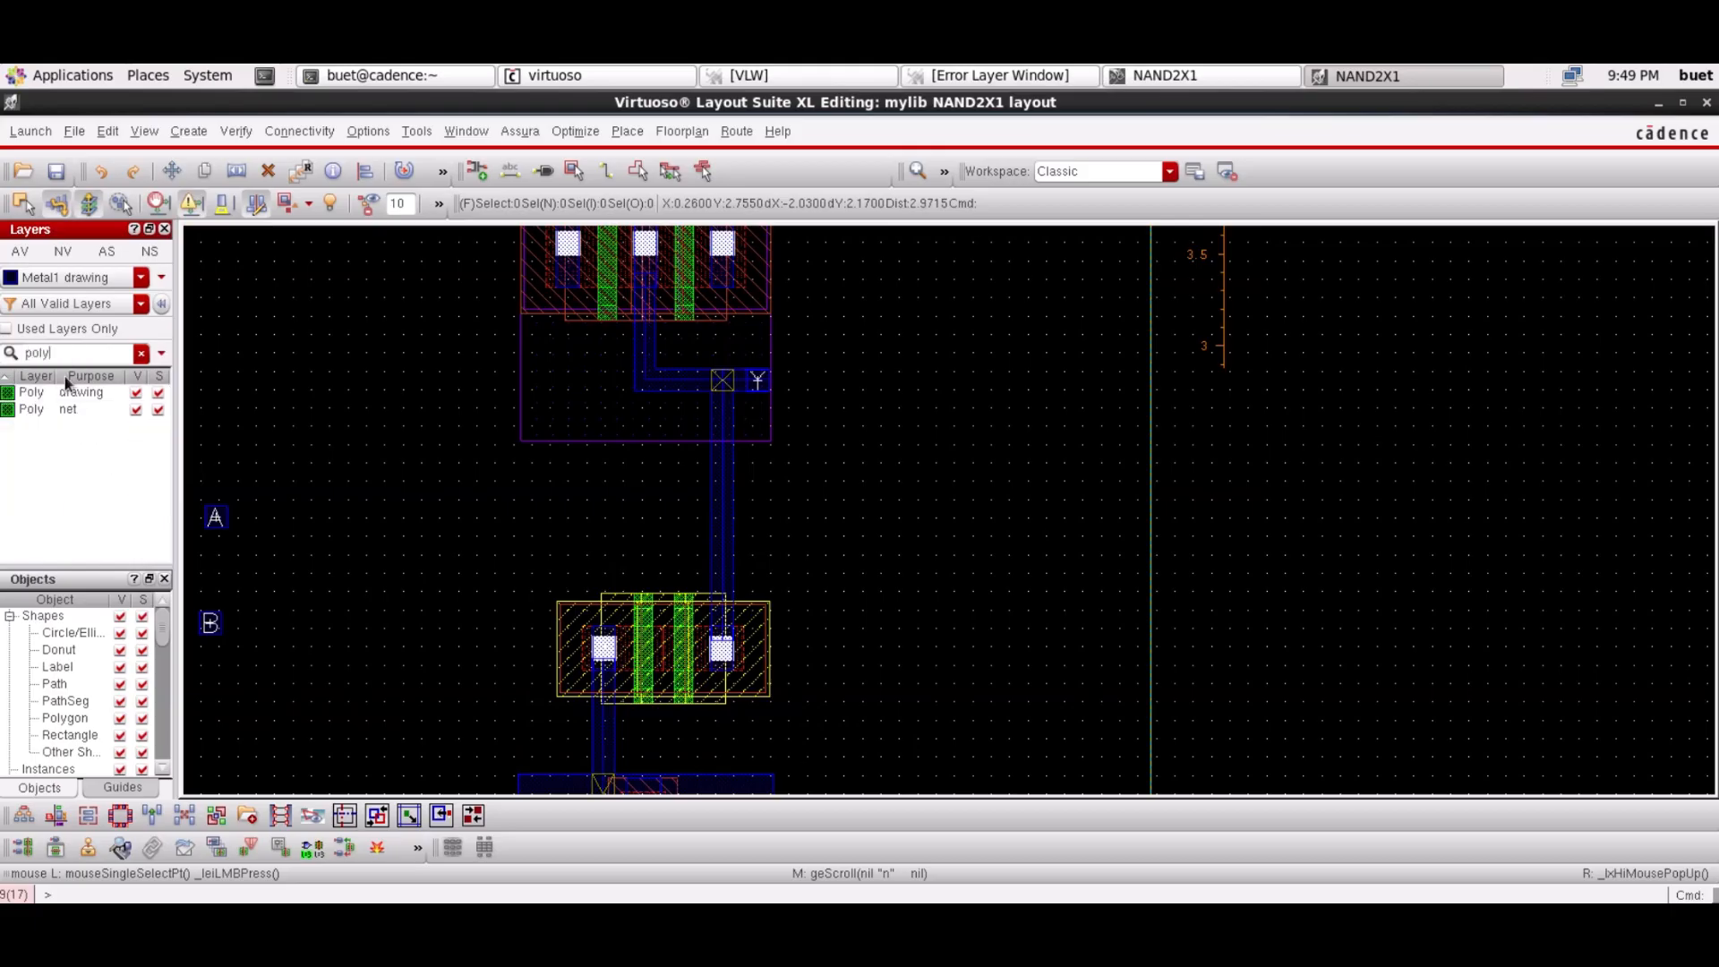
pyautogui.click(36, 393)
pyautogui.press('p')
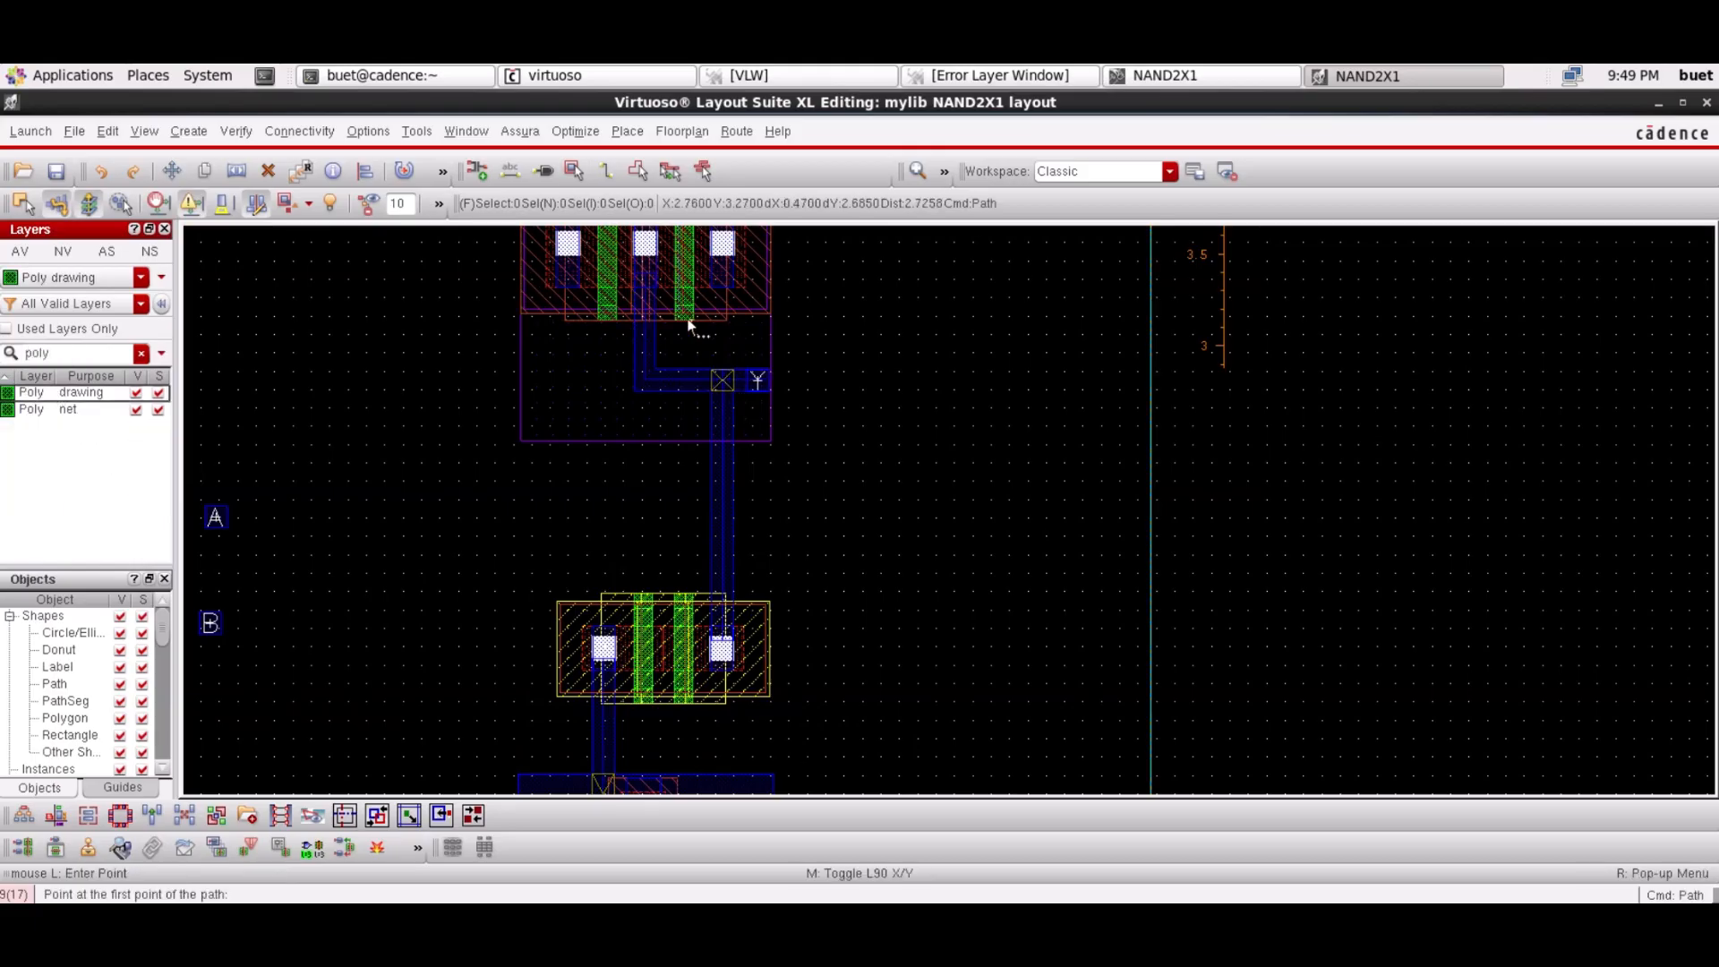
pyautogui.click(685, 310)
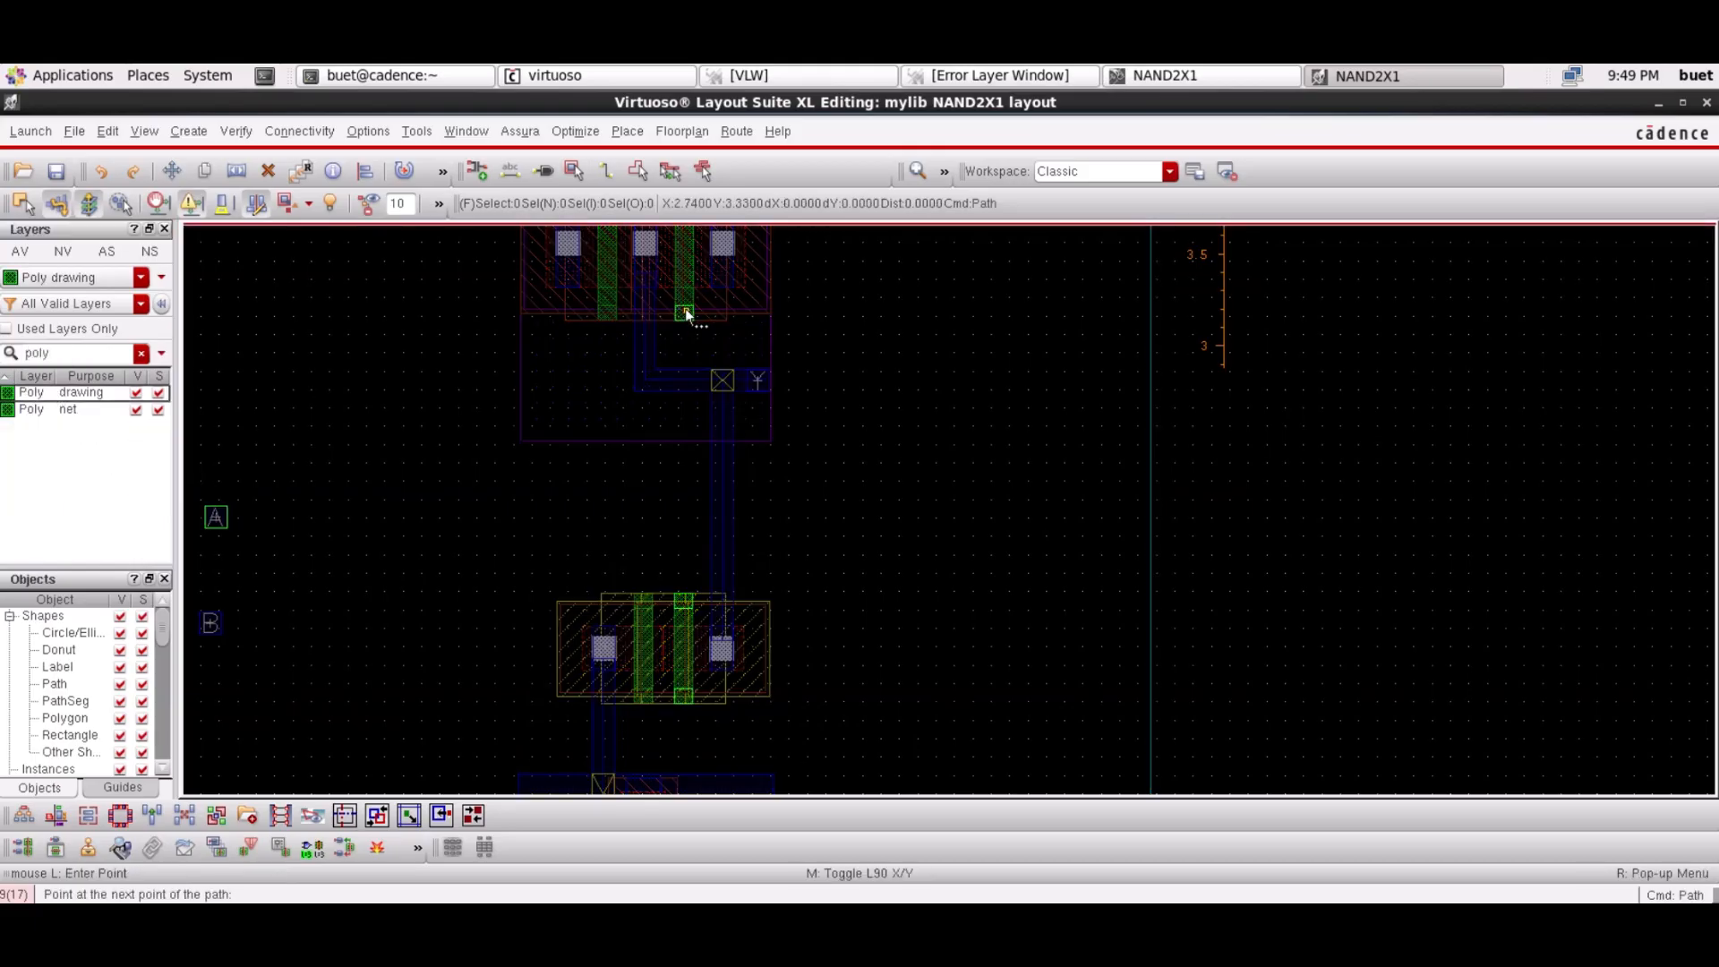
pyautogui.doubleClick(685, 598)
pyautogui.press('Escape')
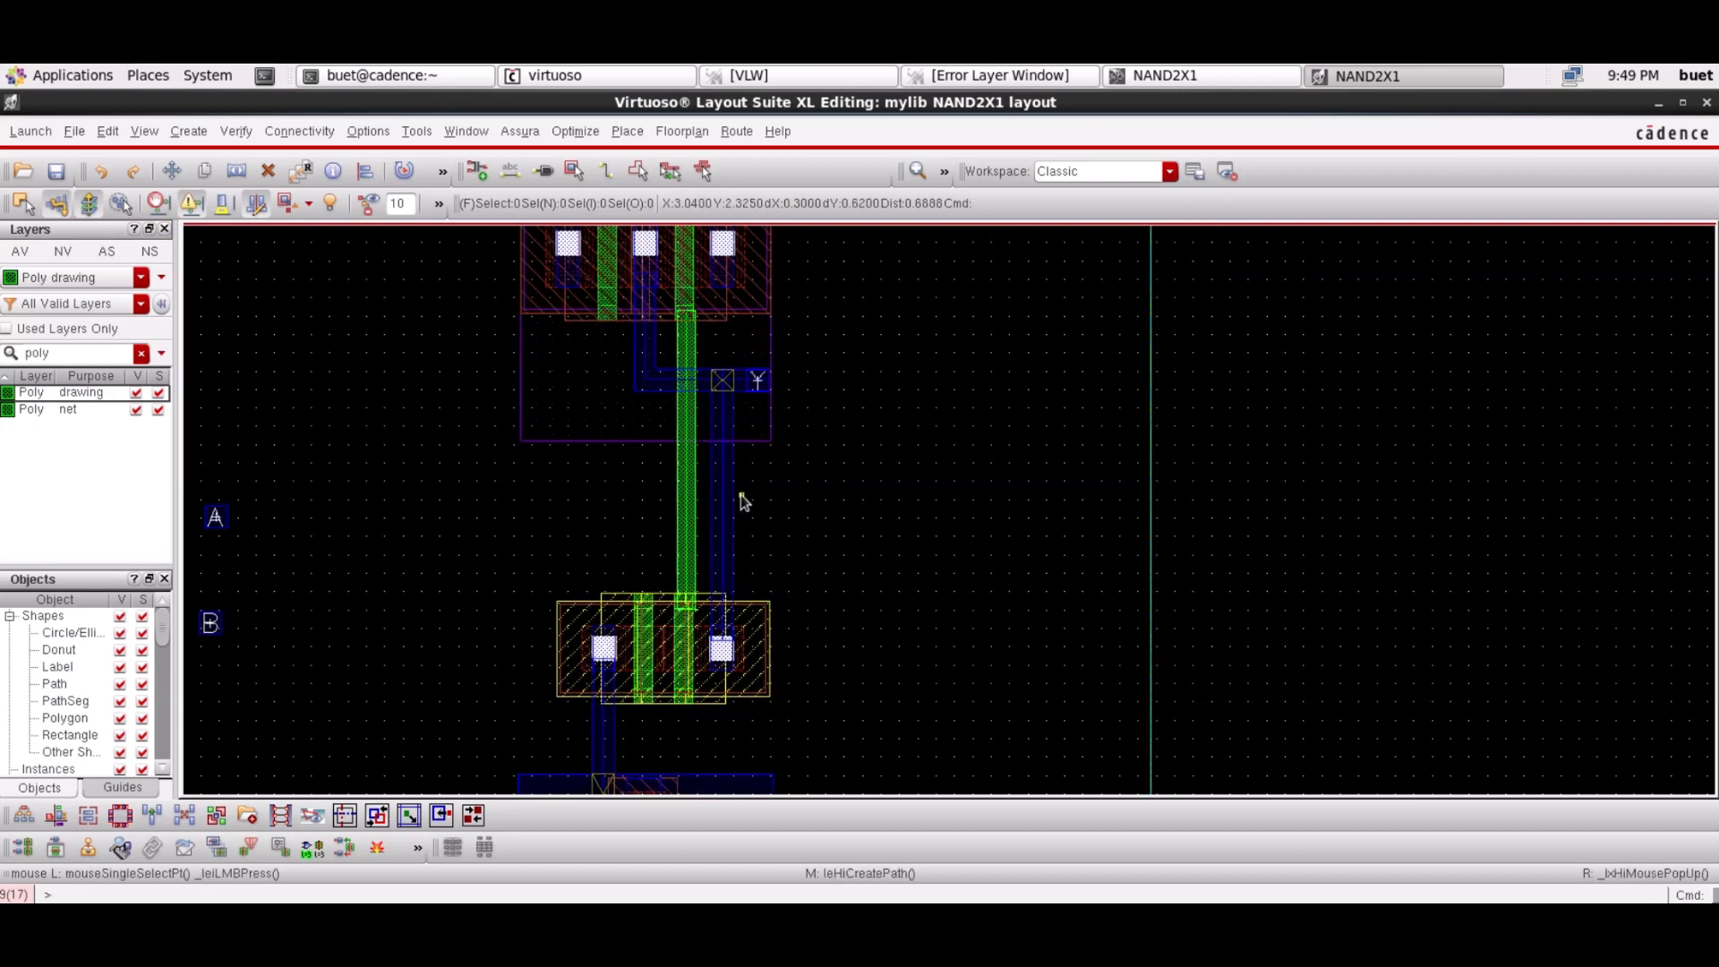
# Nudge the vertical poly path slightly left to align it on the gate
pyautogui.click(915, 170)
pyautogui.scroll(2, 591, 434)
pyautogui.click(542, 598)
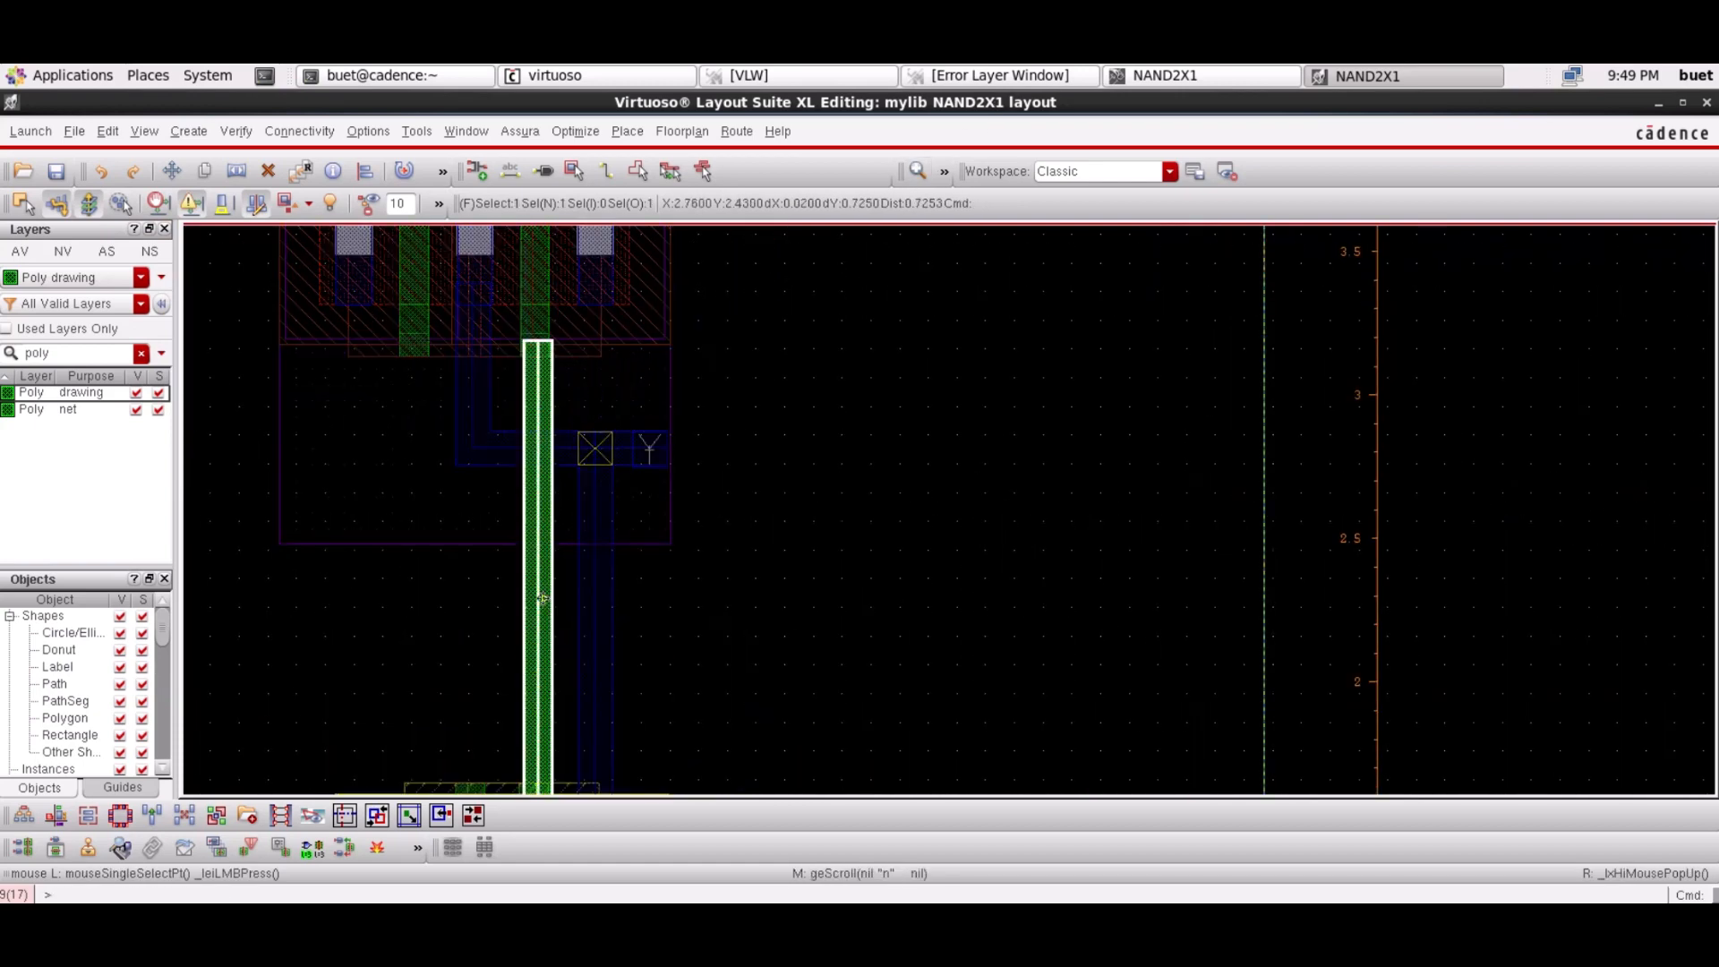
pyautogui.moveTo(542, 598); pyautogui.dragTo(539, 599)
pyautogui.click(1413, 568)
pyautogui.hotkey('shift', 'k')
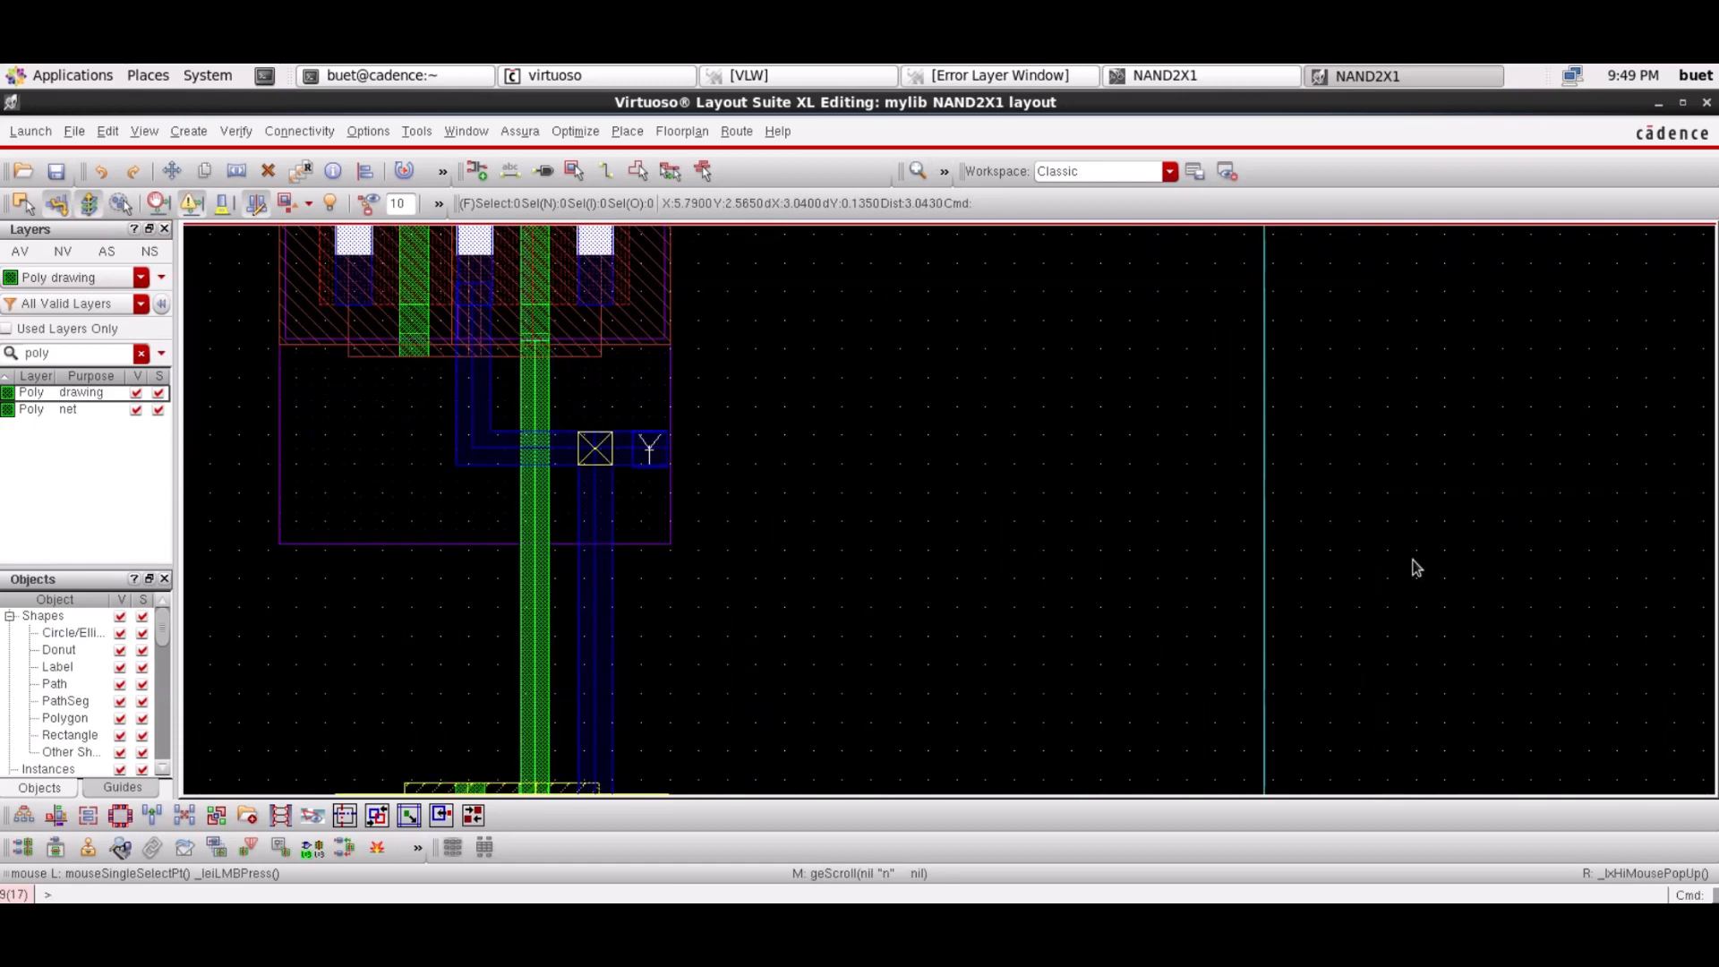
pyautogui.press('Left')
# Draw an L-shaped poly path from the upper left gate, running down then turning right
pyautogui.press('p')
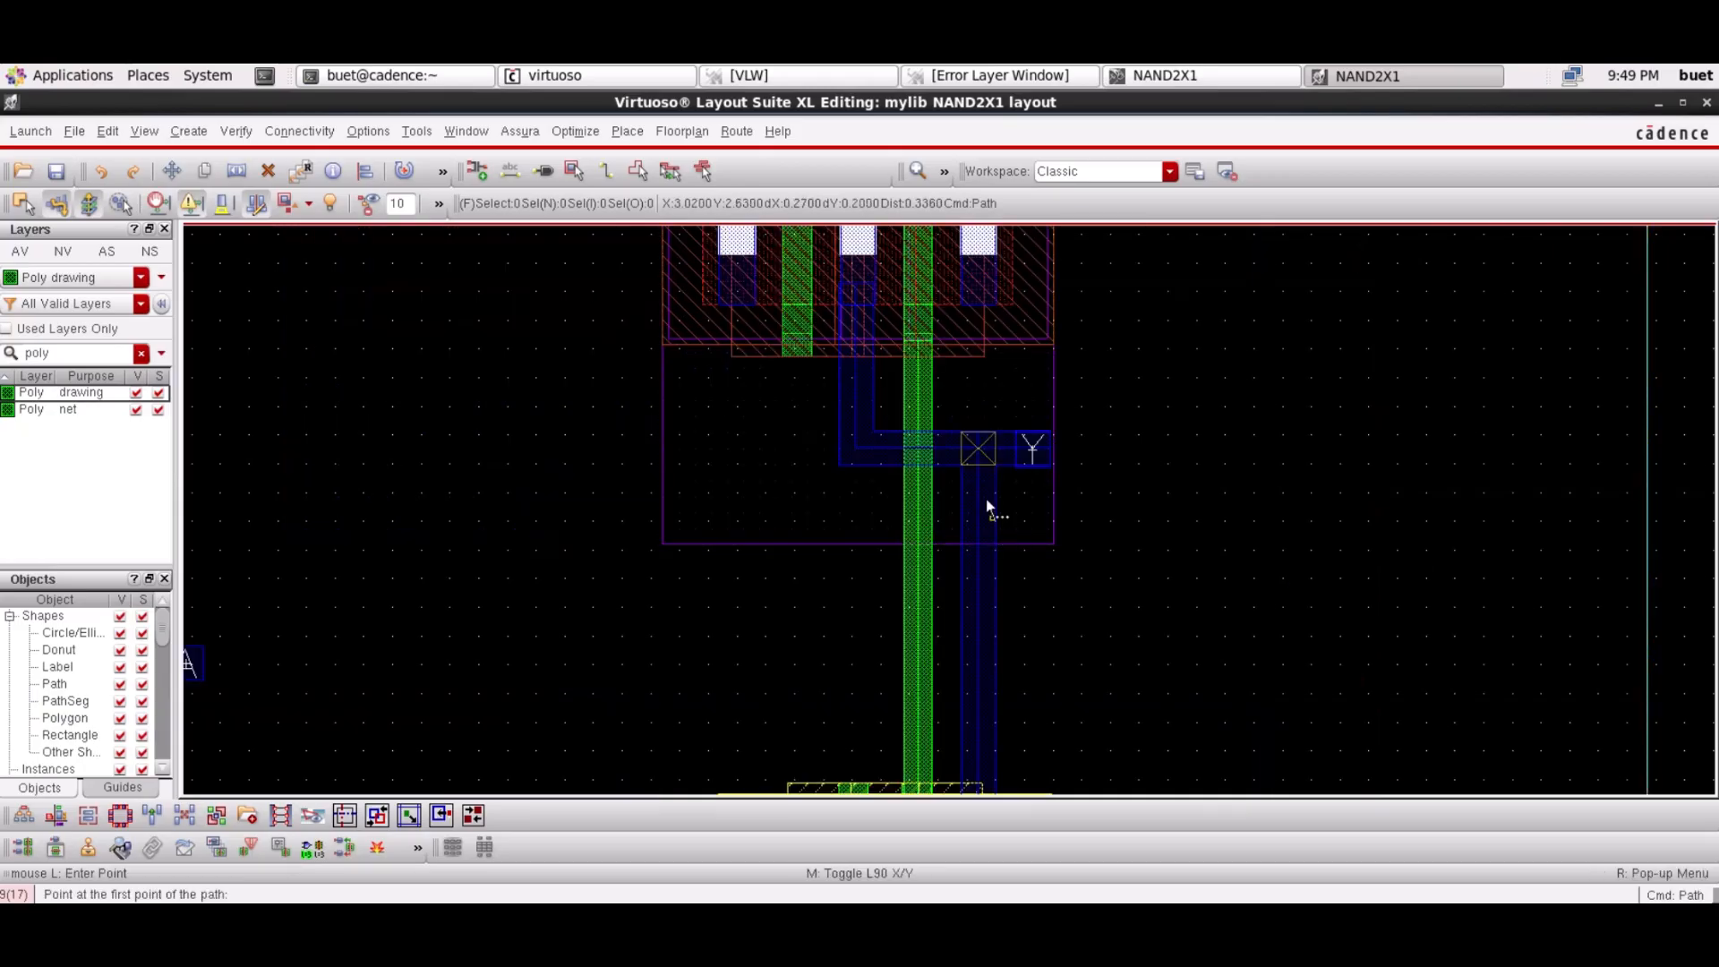
pyautogui.click(793, 342)
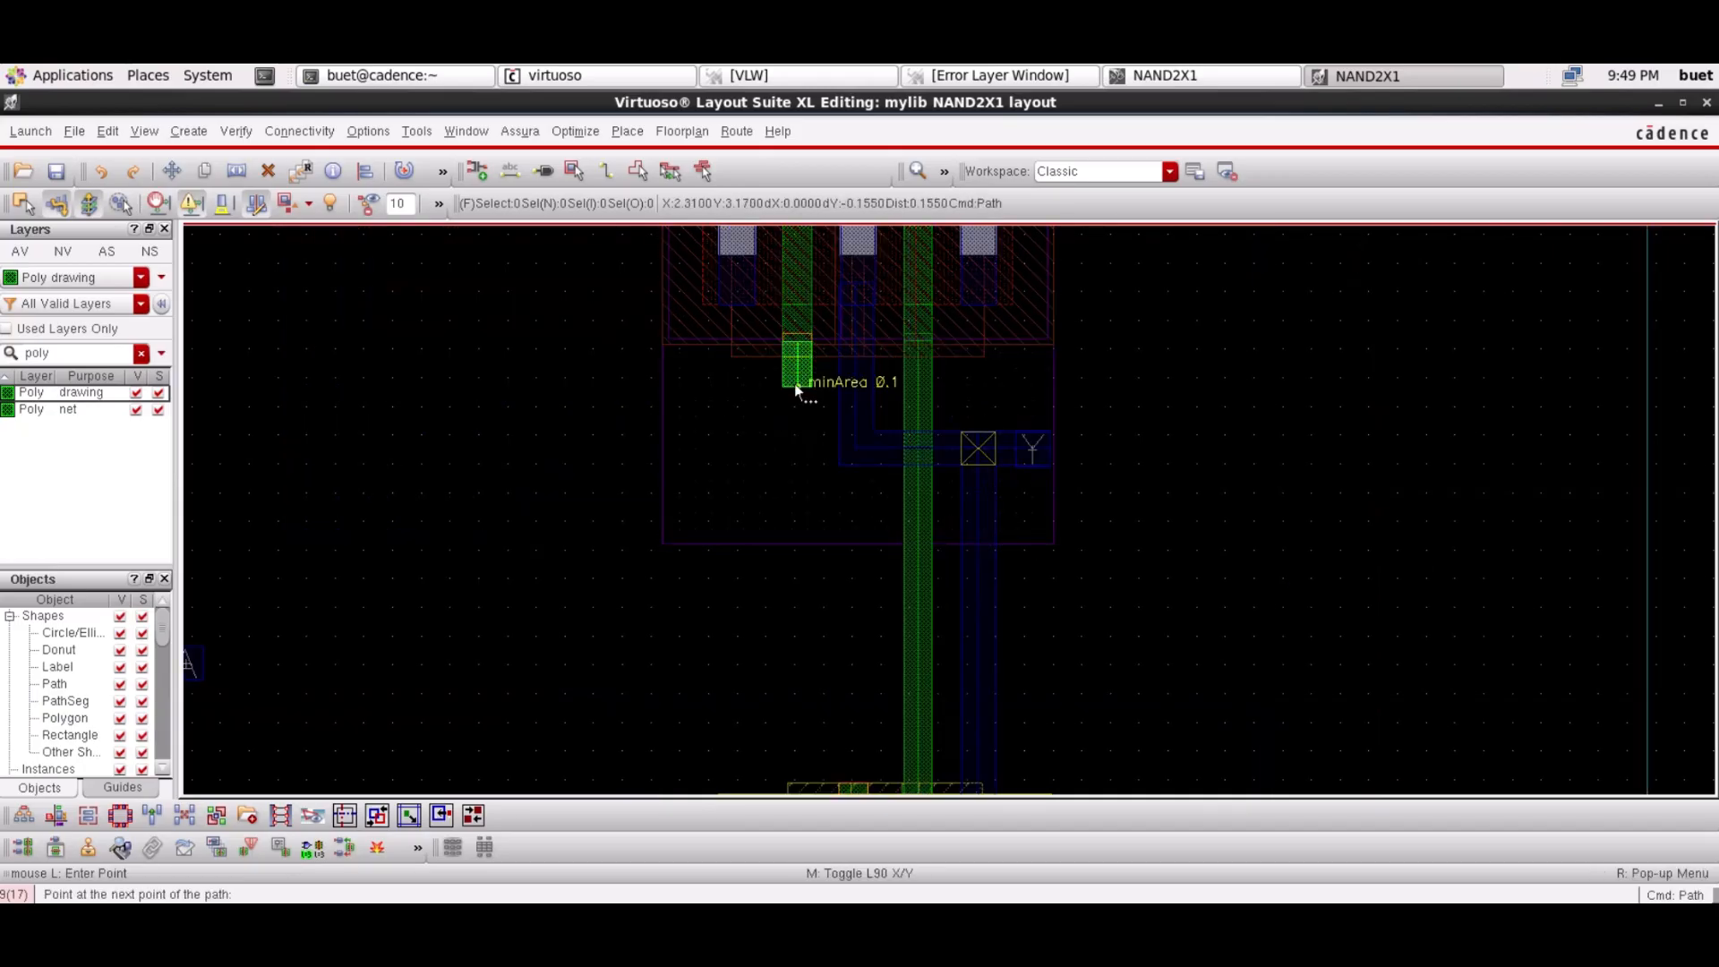
pyautogui.press('Escape')
pyautogui.click(796, 327)
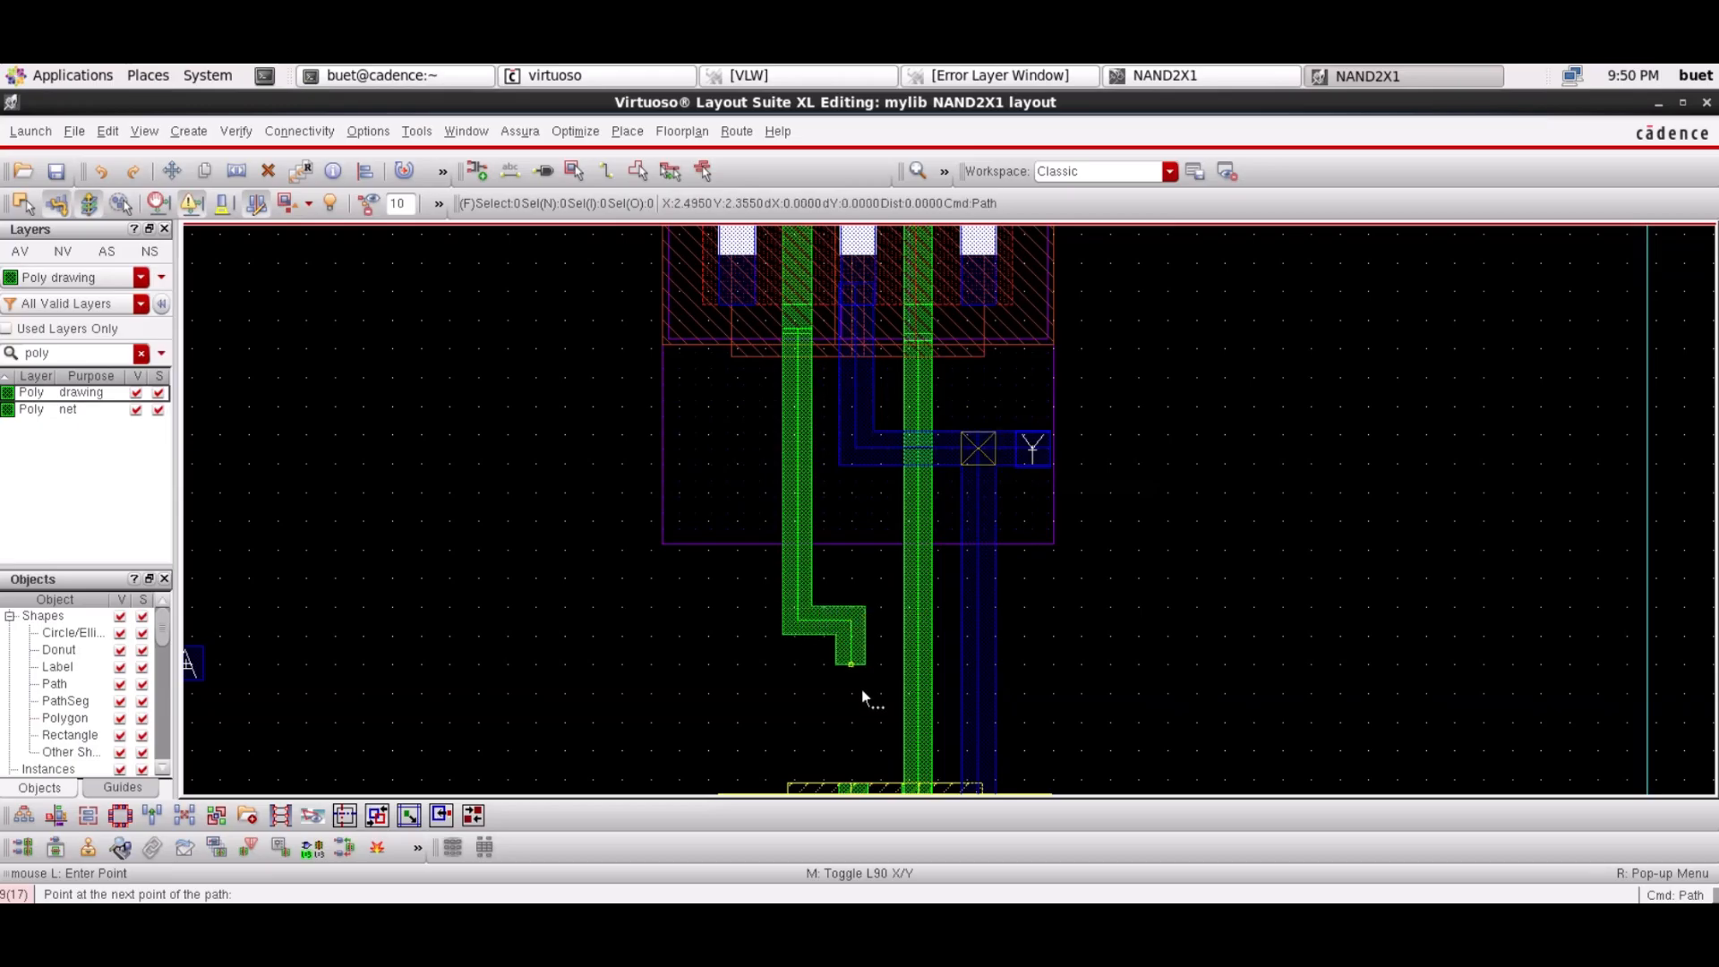
pyautogui.press('Down')
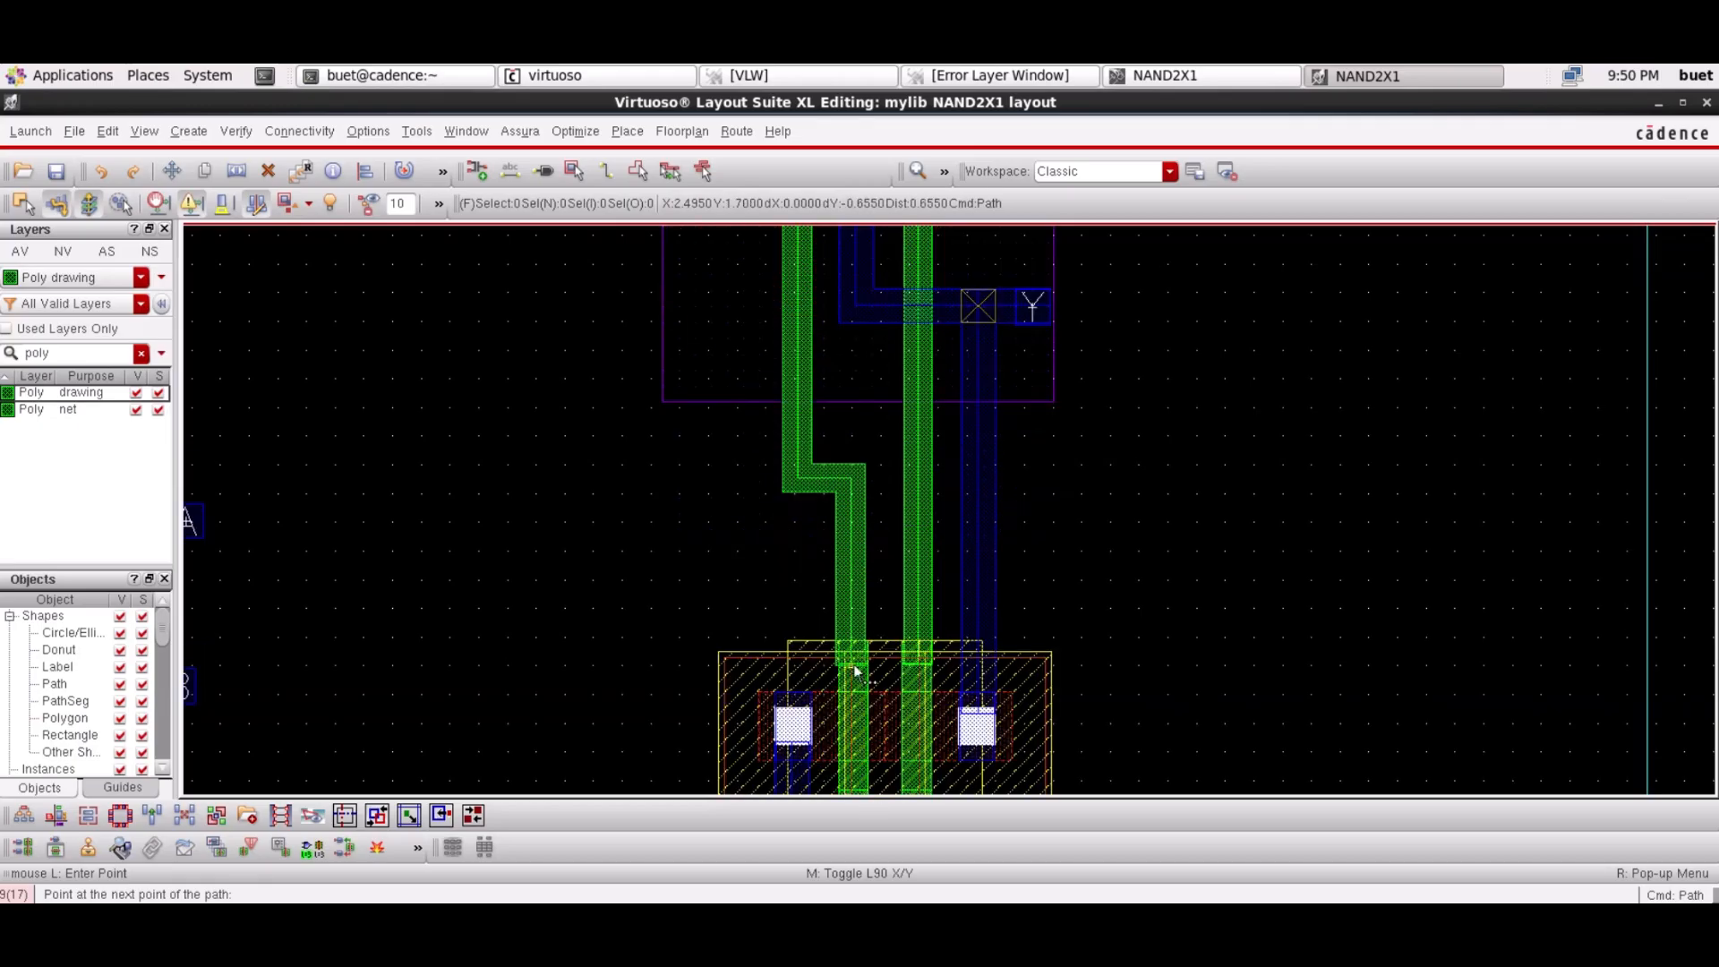
pyautogui.click(855, 672)
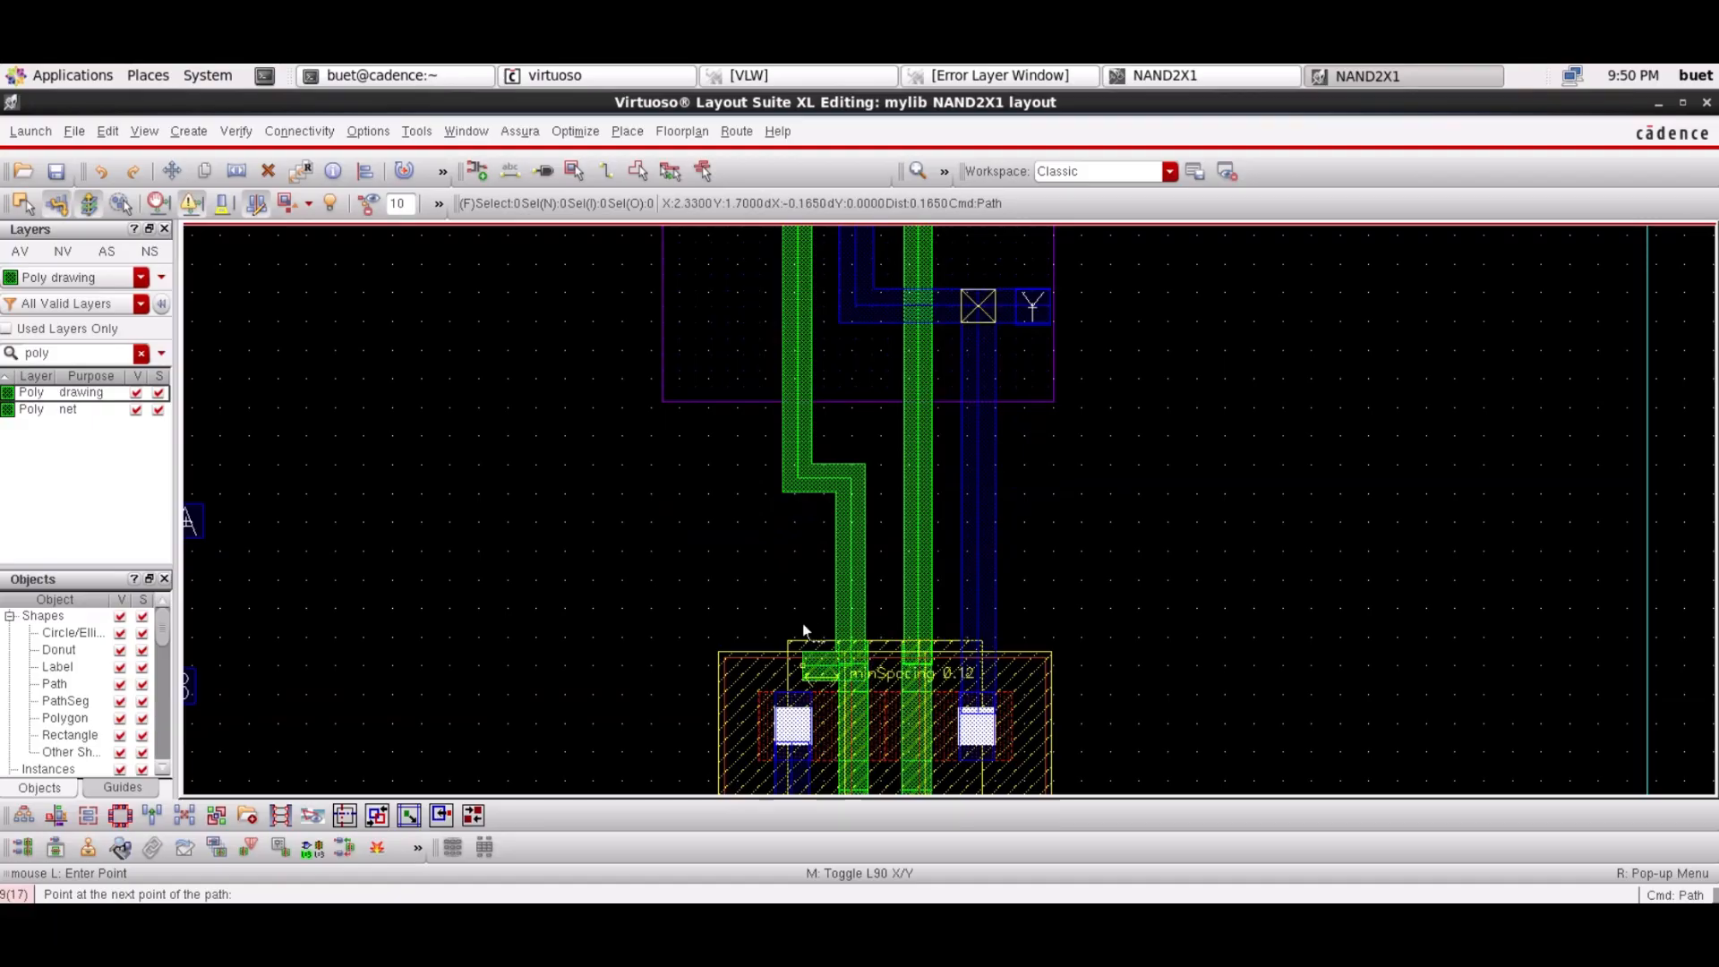
pyautogui.press('Escape')
pyautogui.press('Up')
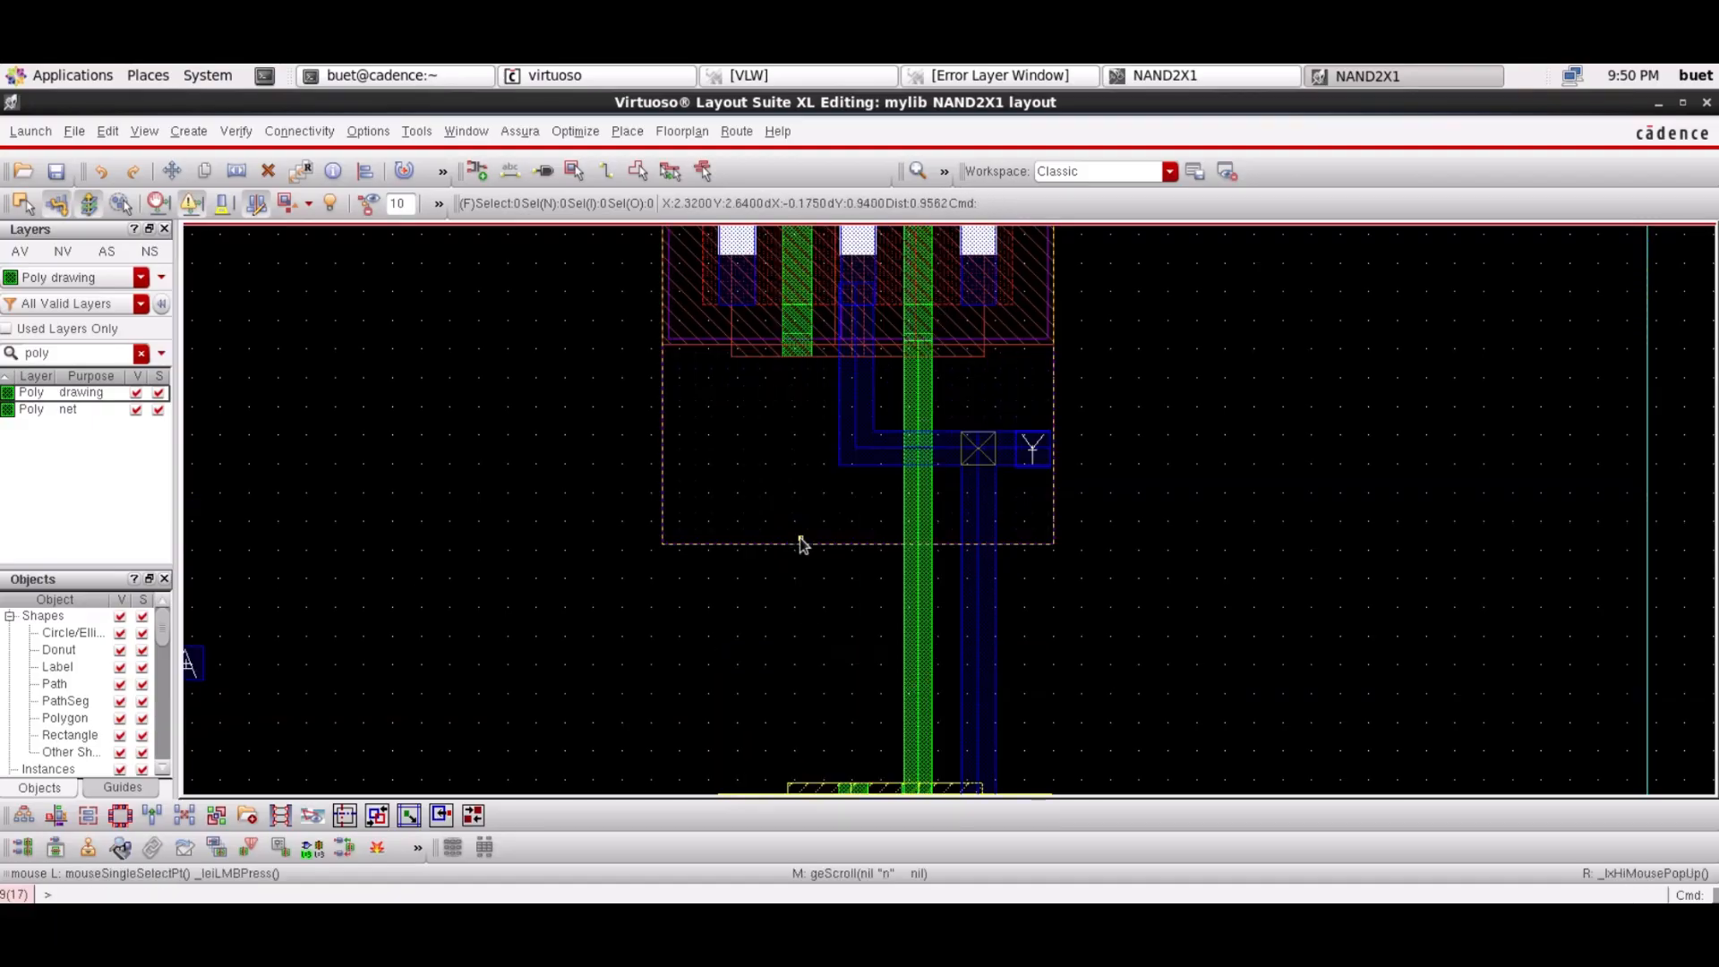
pyautogui.press('p')
pyautogui.click(796, 329)
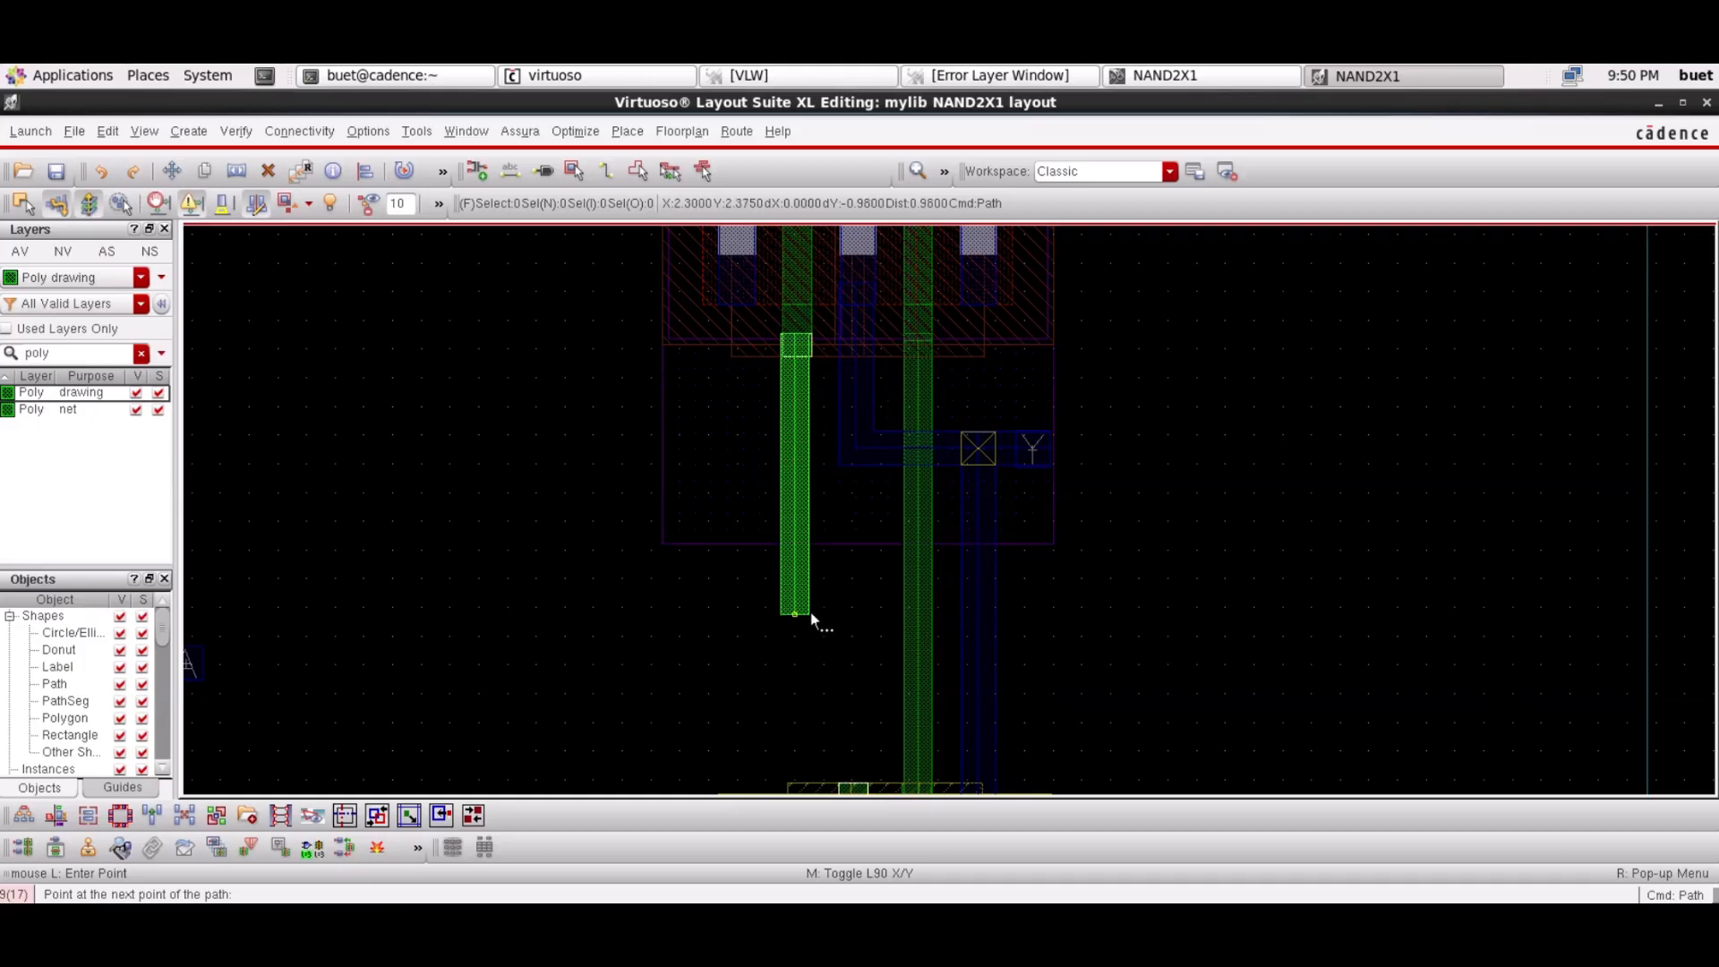
pyautogui.press('Return')
pyautogui.press('Escape')
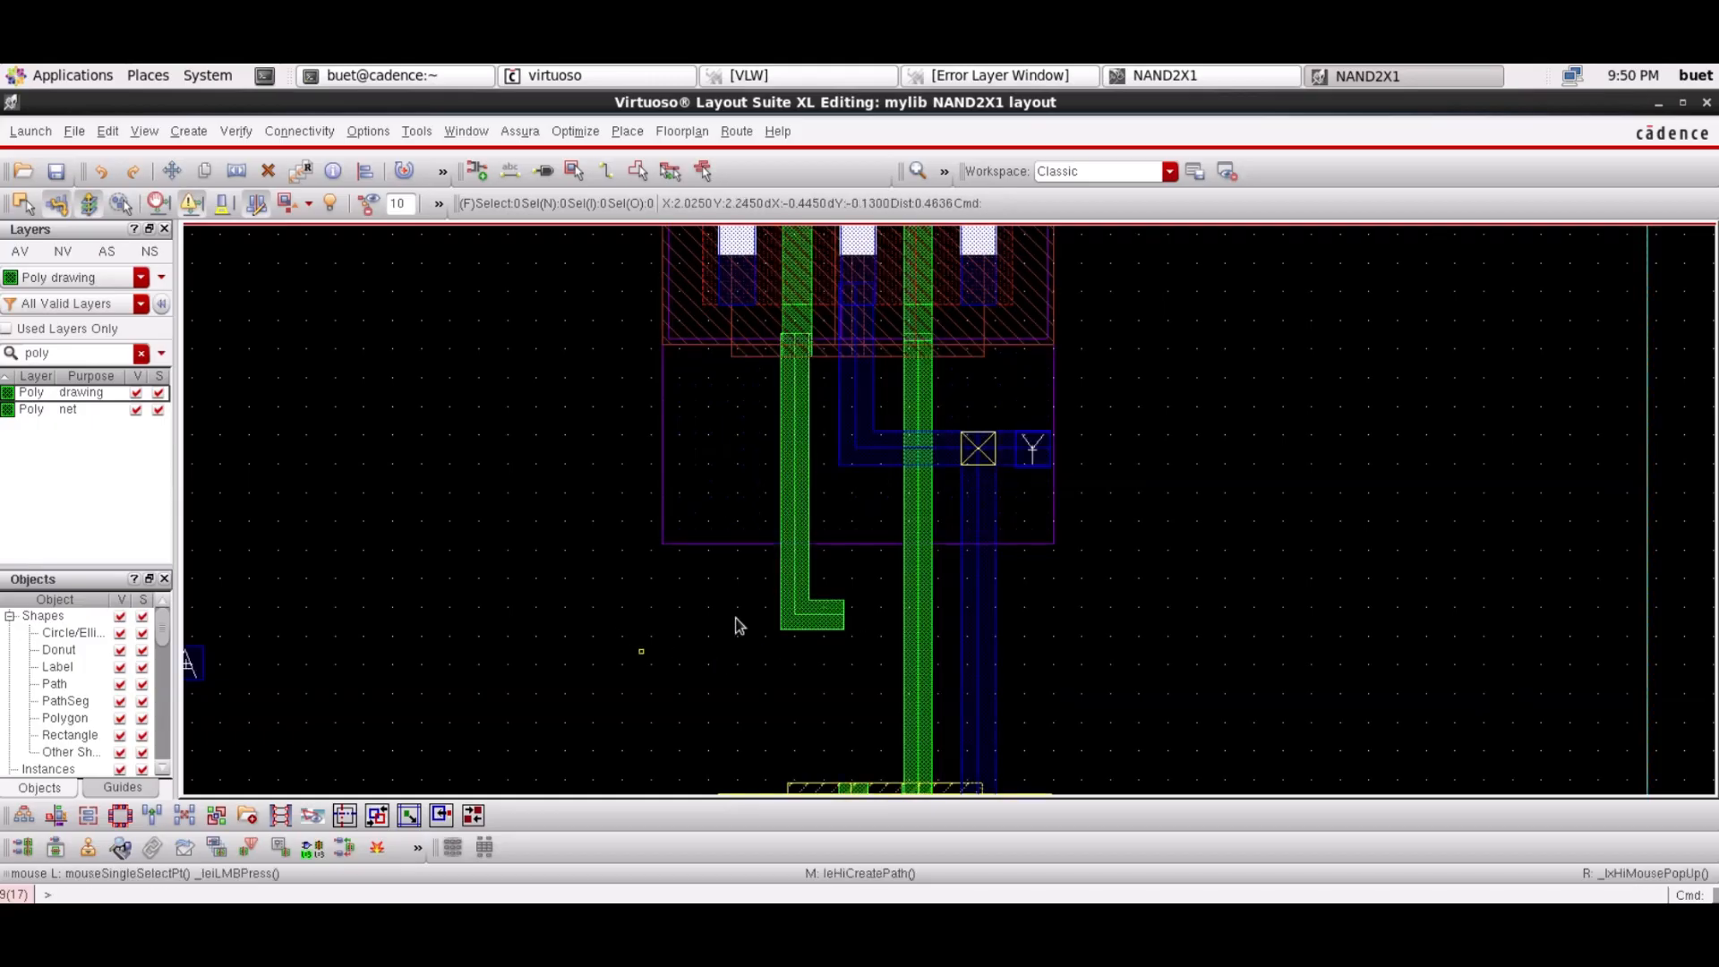
# Nudge the L-shaped poly path slightly left into position
pyautogui.click(797, 486)
pyautogui.press('m')
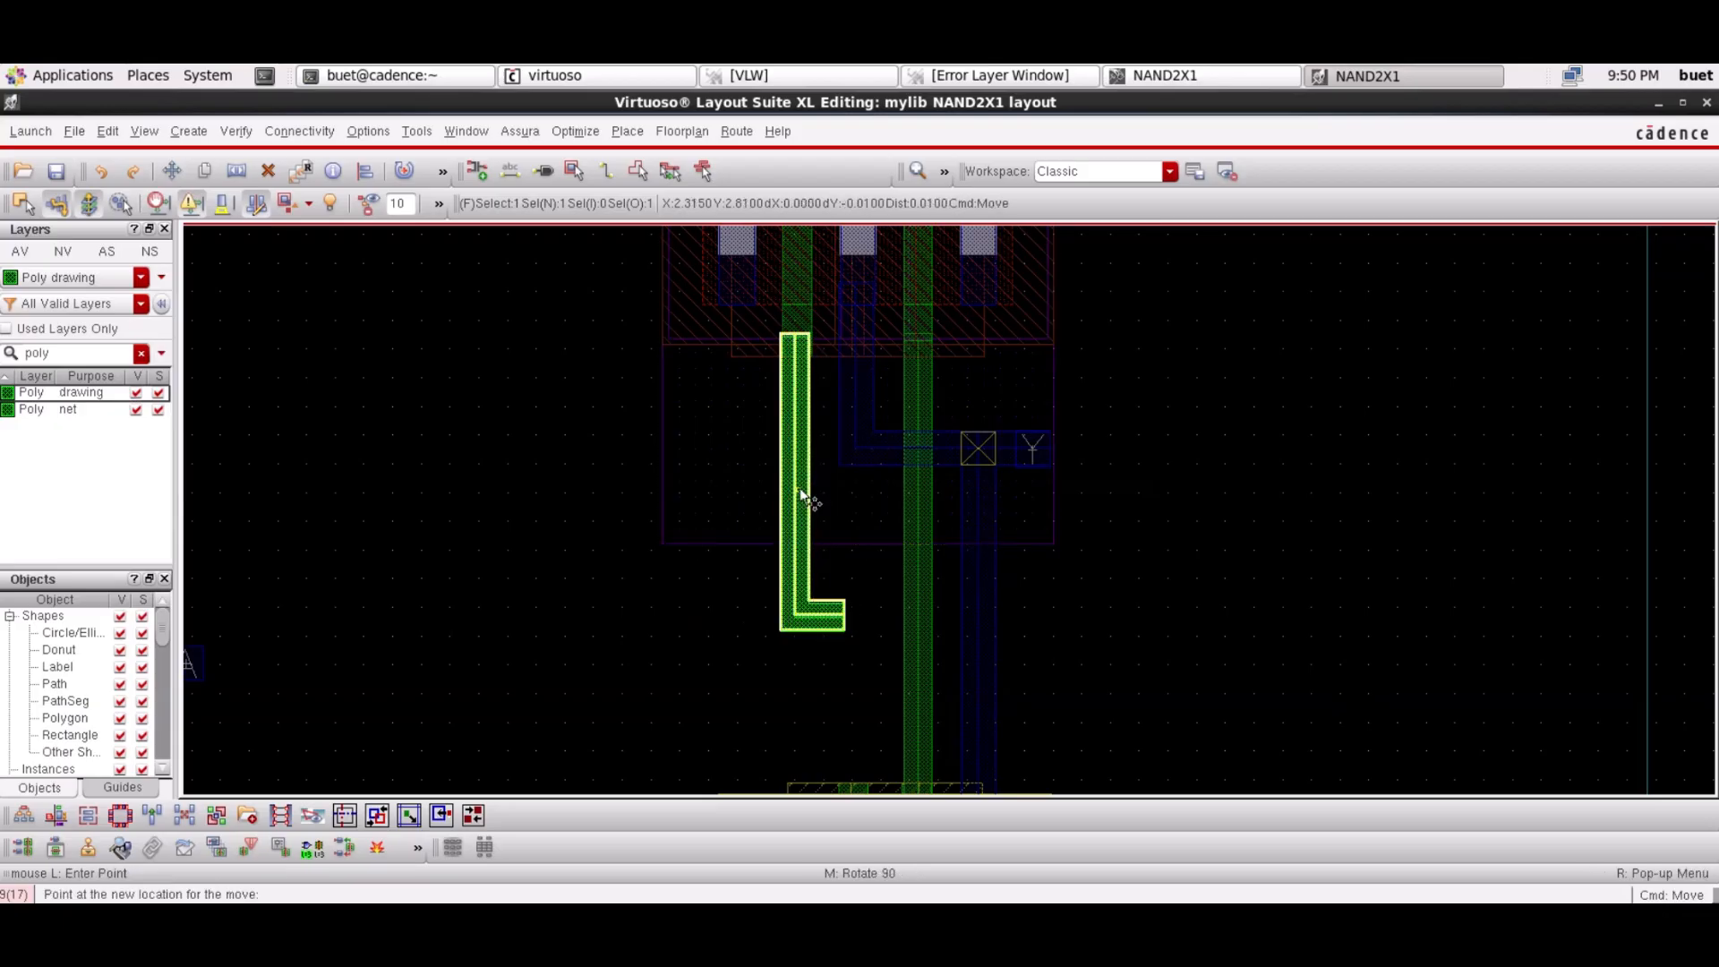
pyautogui.press('Escape')
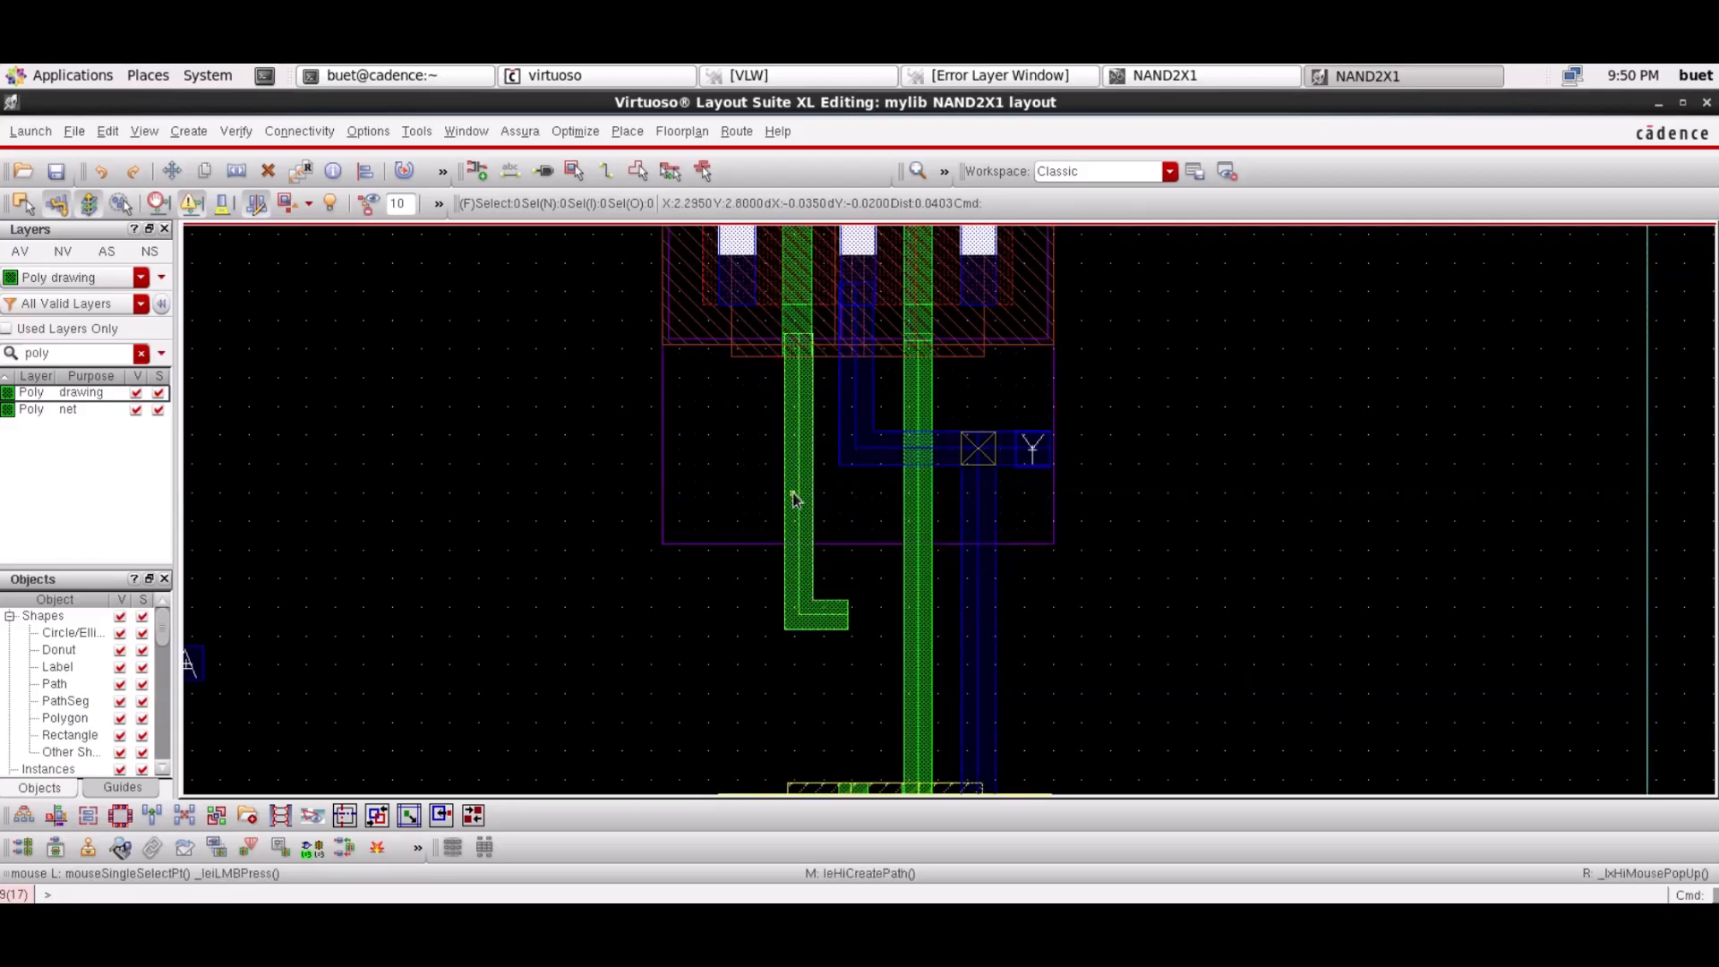
pyautogui.moveTo(792, 492); pyautogui.dragTo(789, 493)
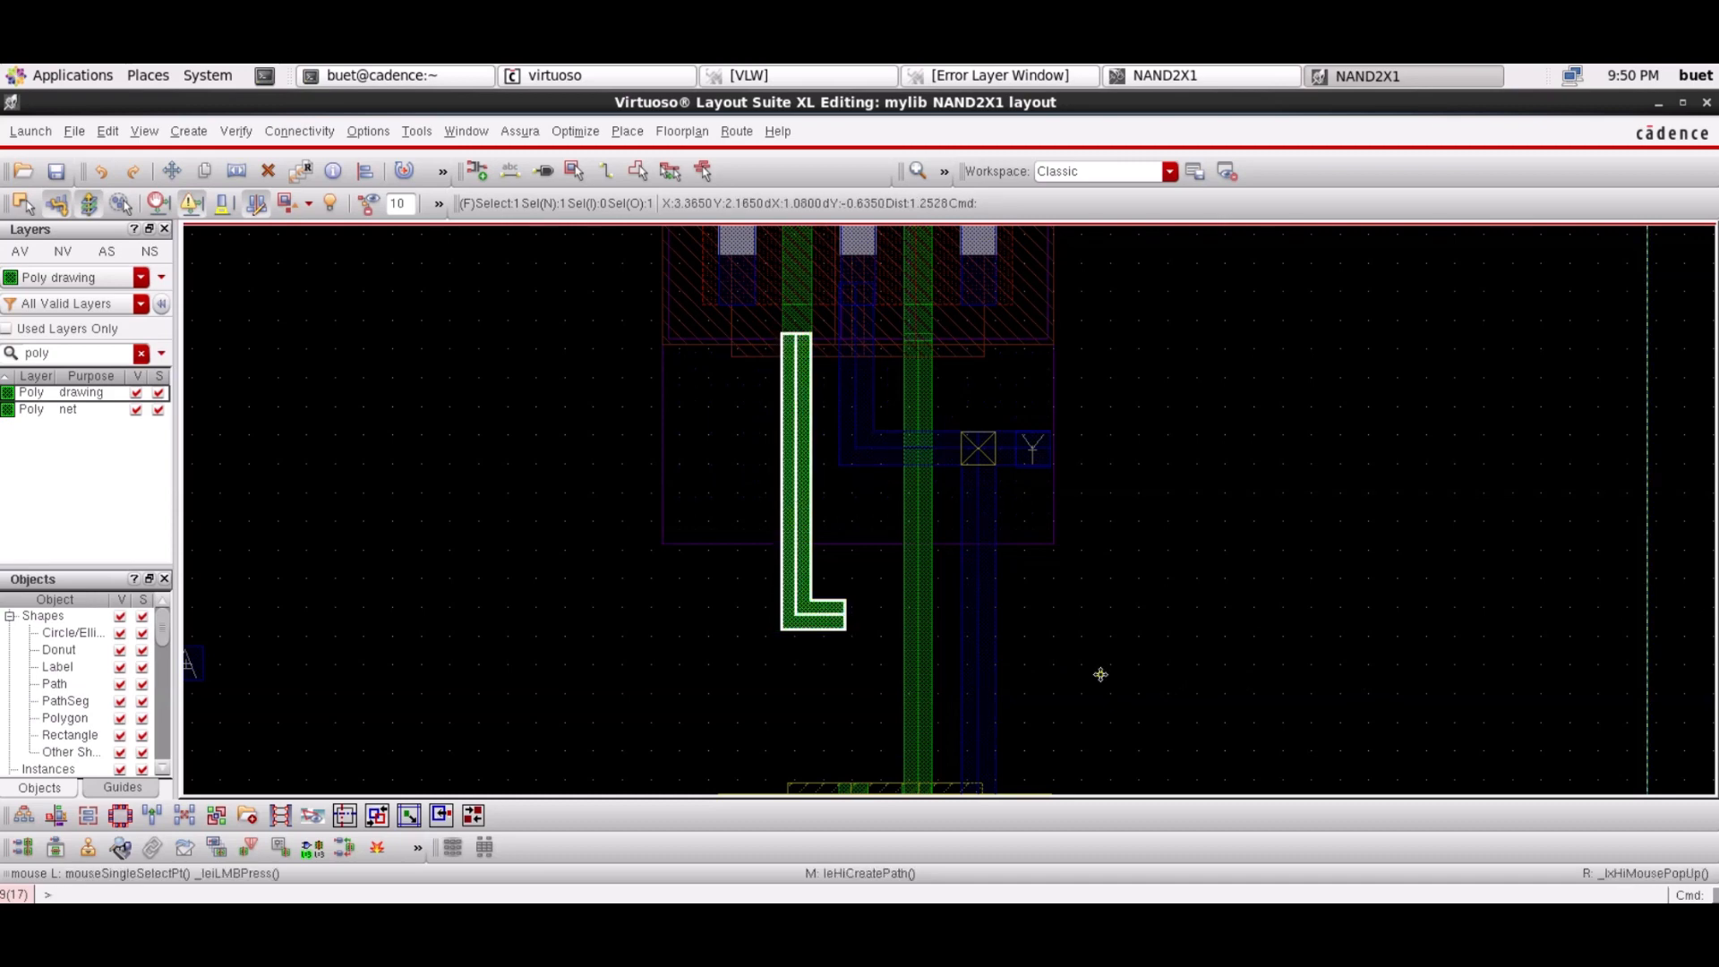
pyautogui.click(1676, 594)
# Draw a vertical poly path at the lower left gate, then delete it as misplaced
pyautogui.press('Down')
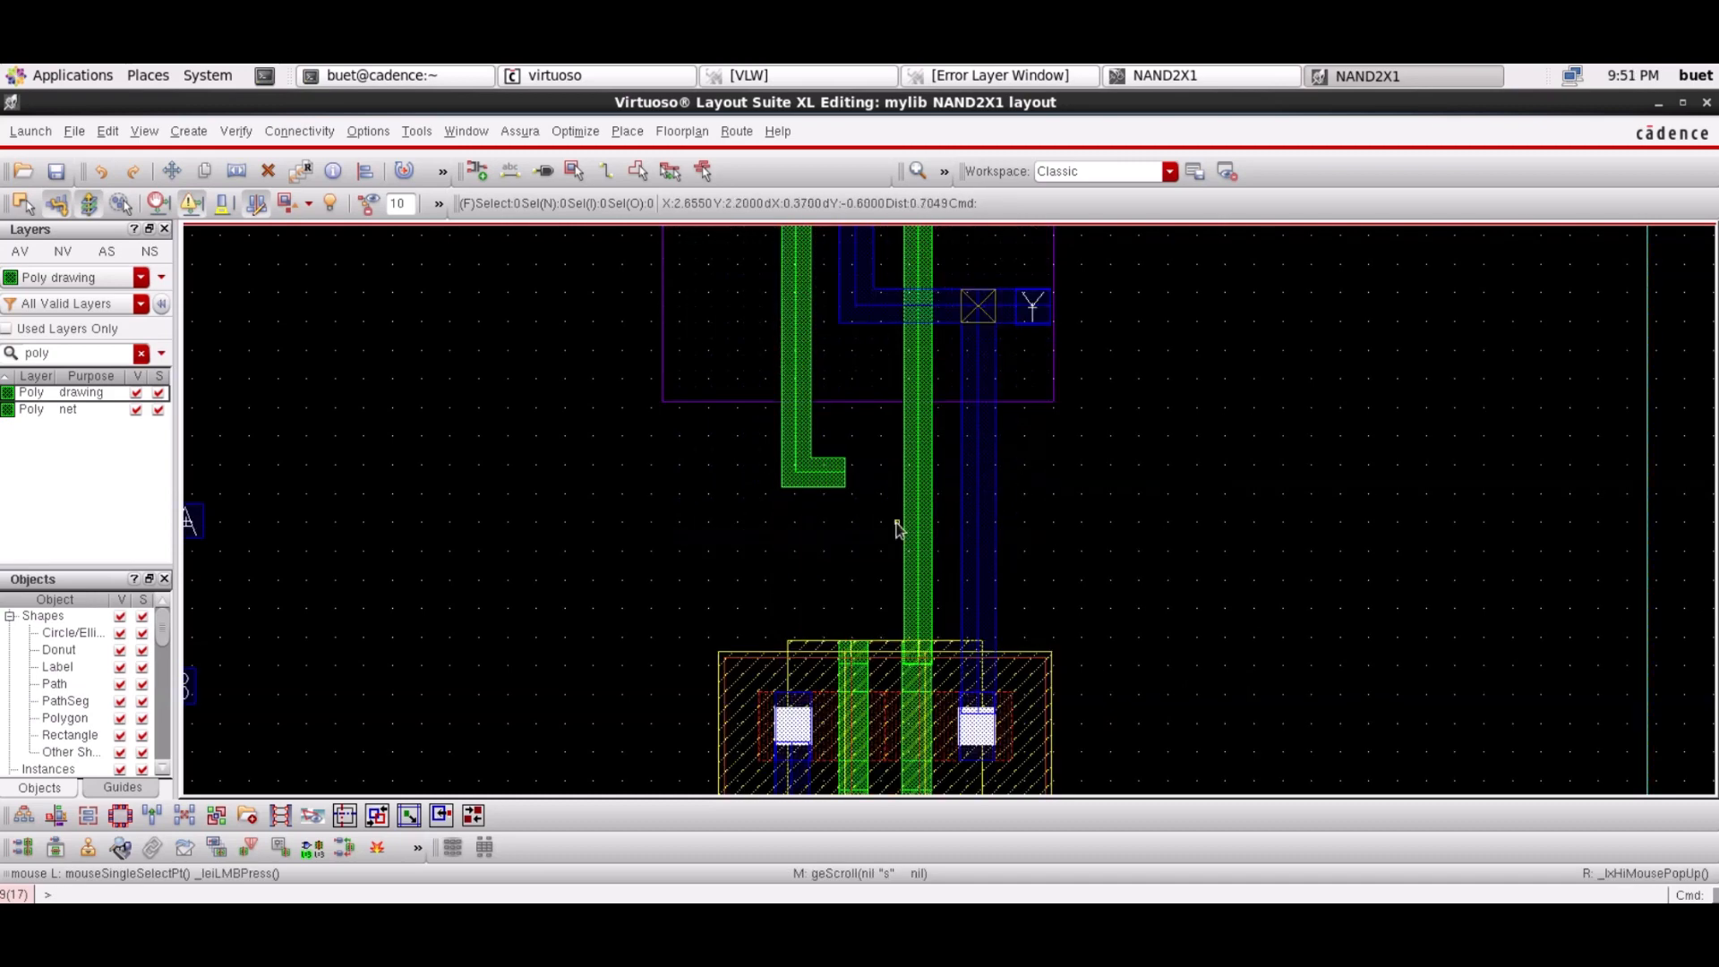
pyautogui.press('p')
pyautogui.click(853, 665)
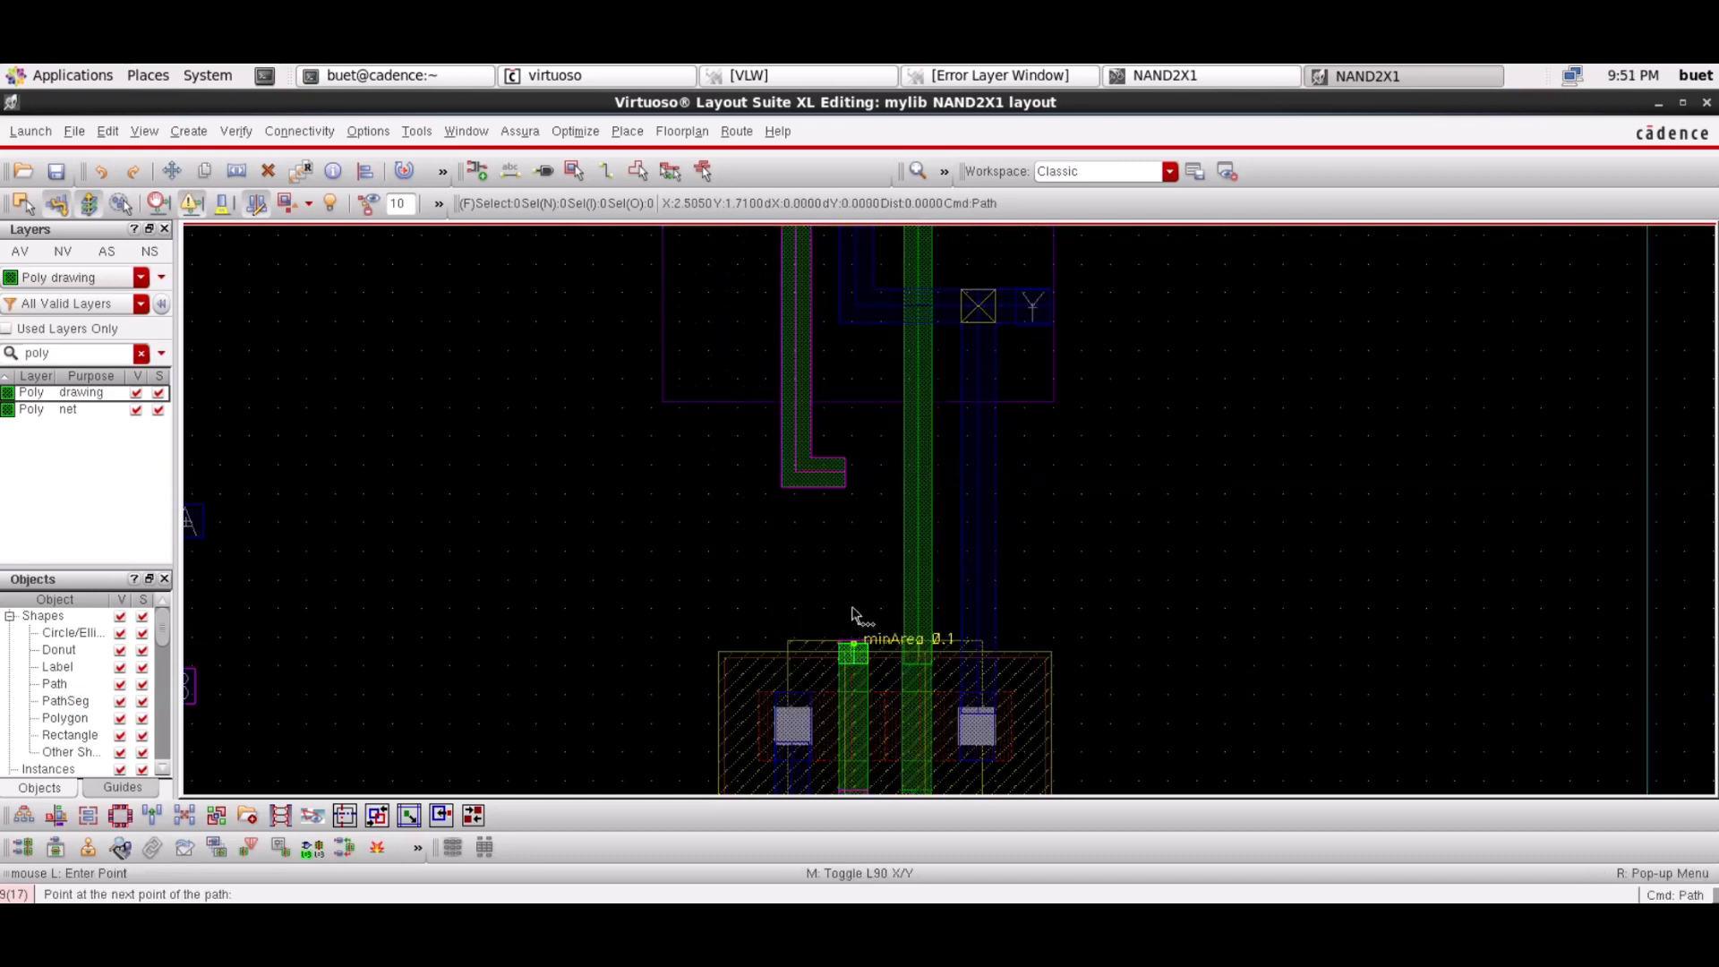
pyautogui.click(853, 464)
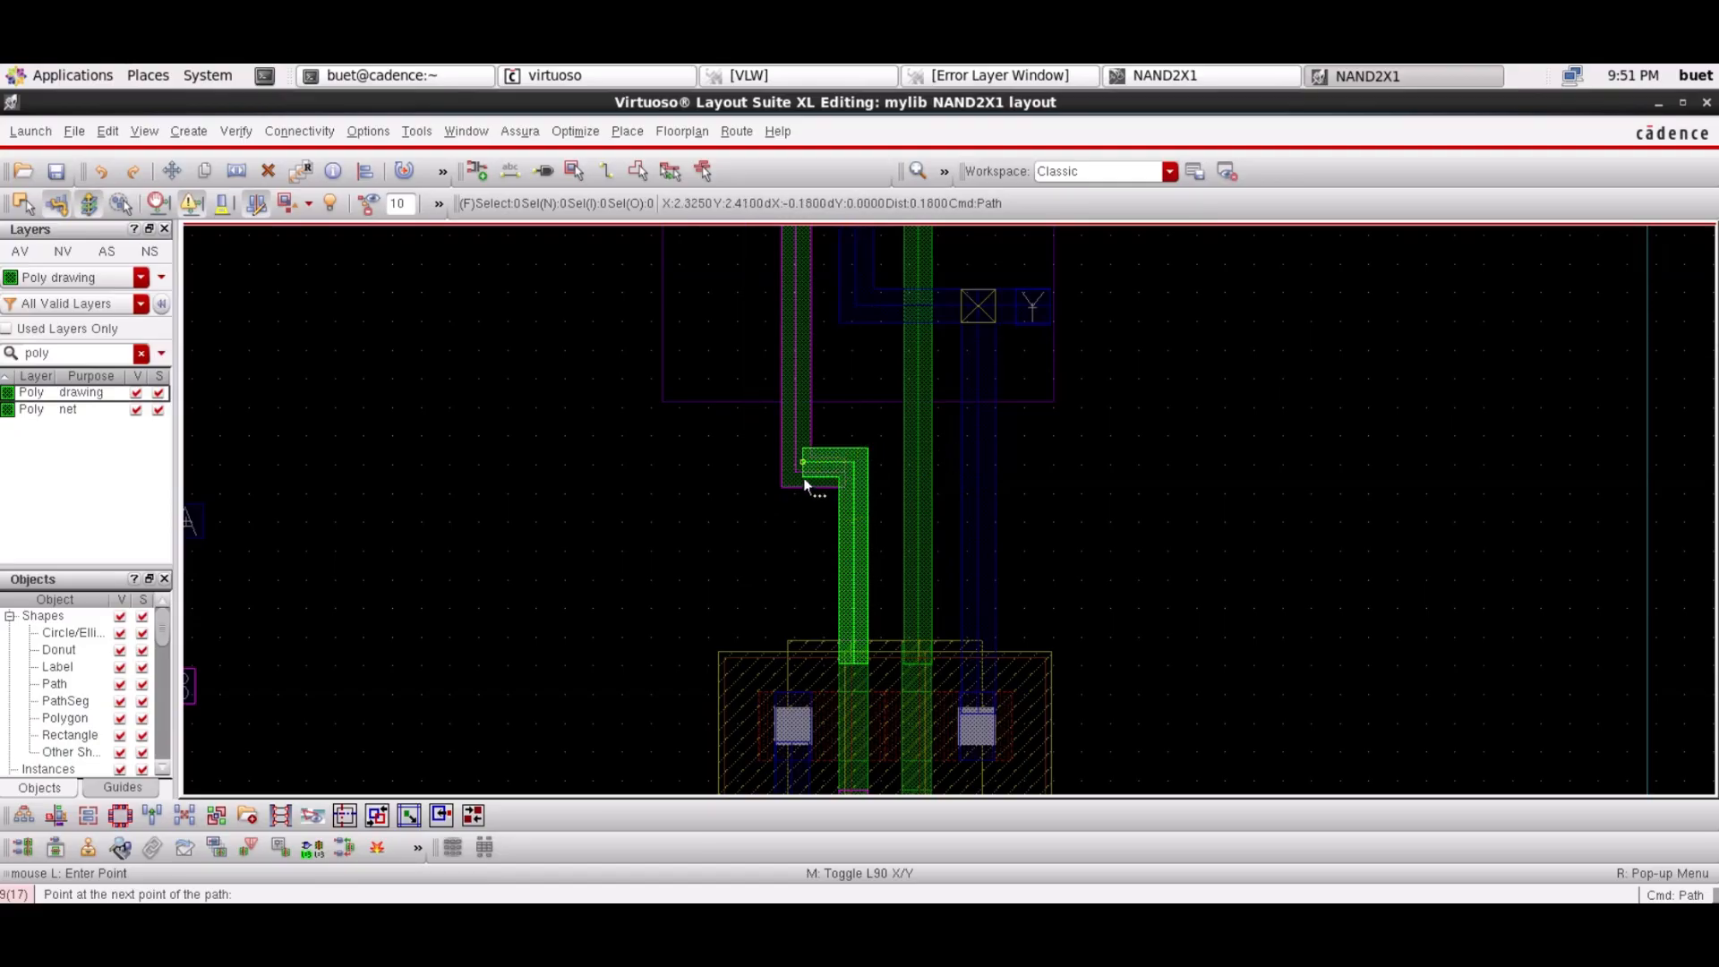
pyautogui.doubleClick(853, 488)
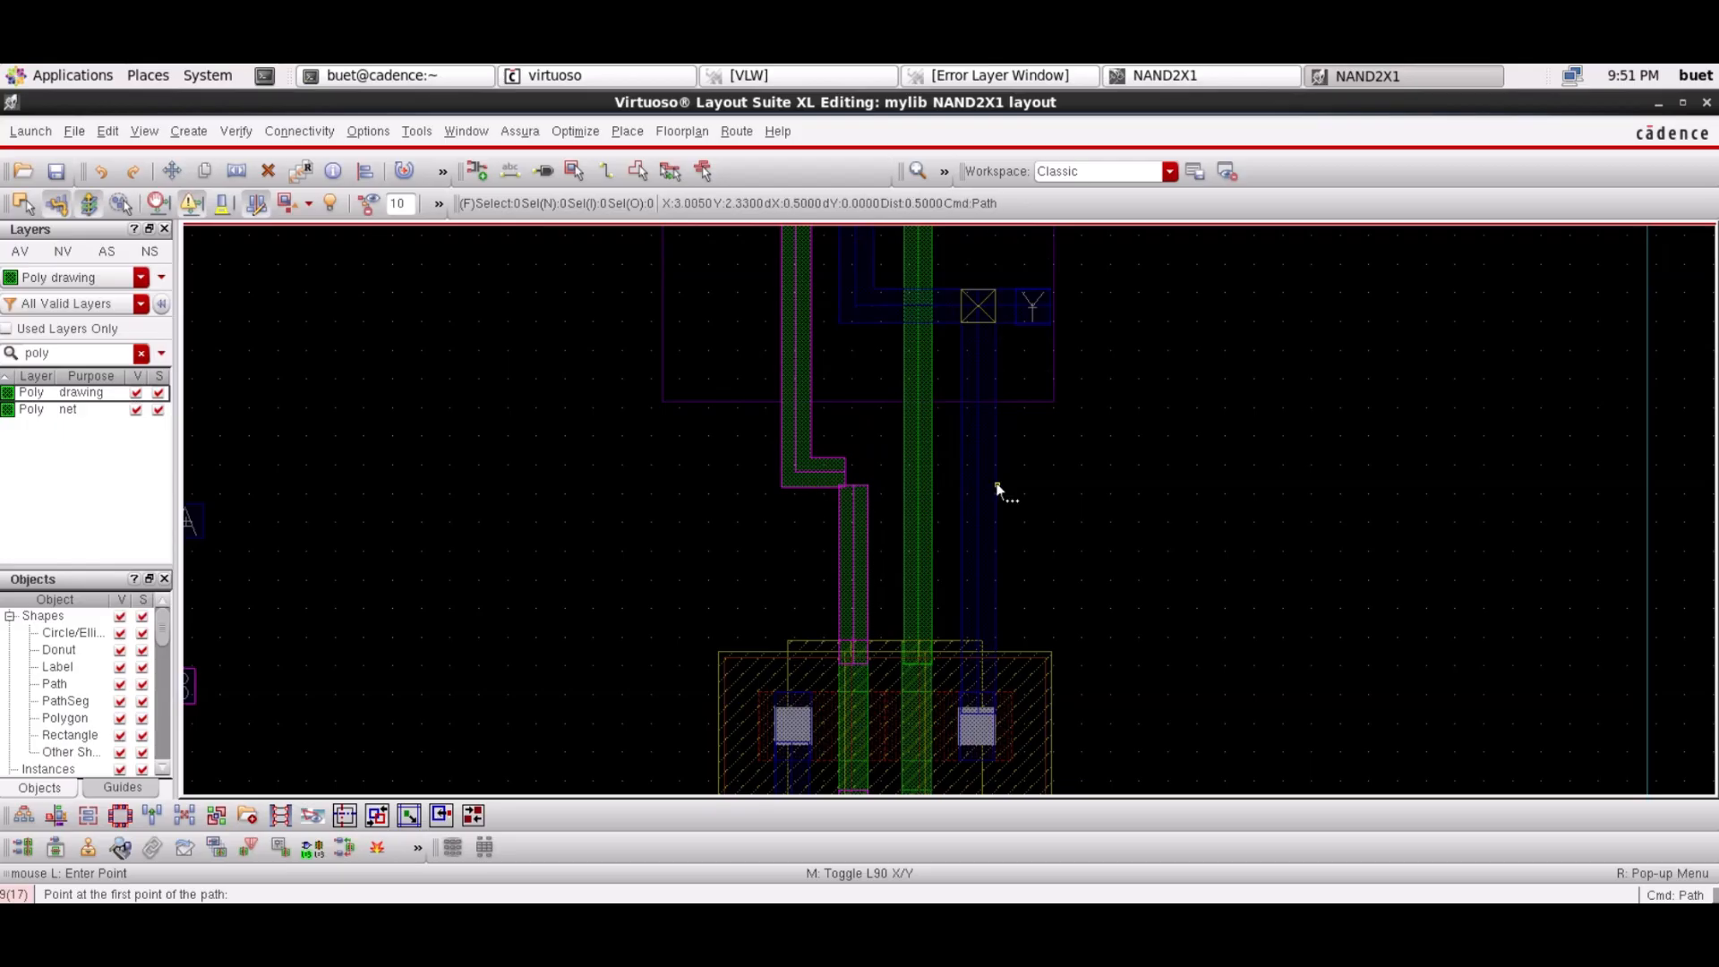
pyautogui.click(849, 568)
pyautogui.press('Delete')
# Draw a vertical poly path from the L-path end down to the lower left gate
pyautogui.press('p')
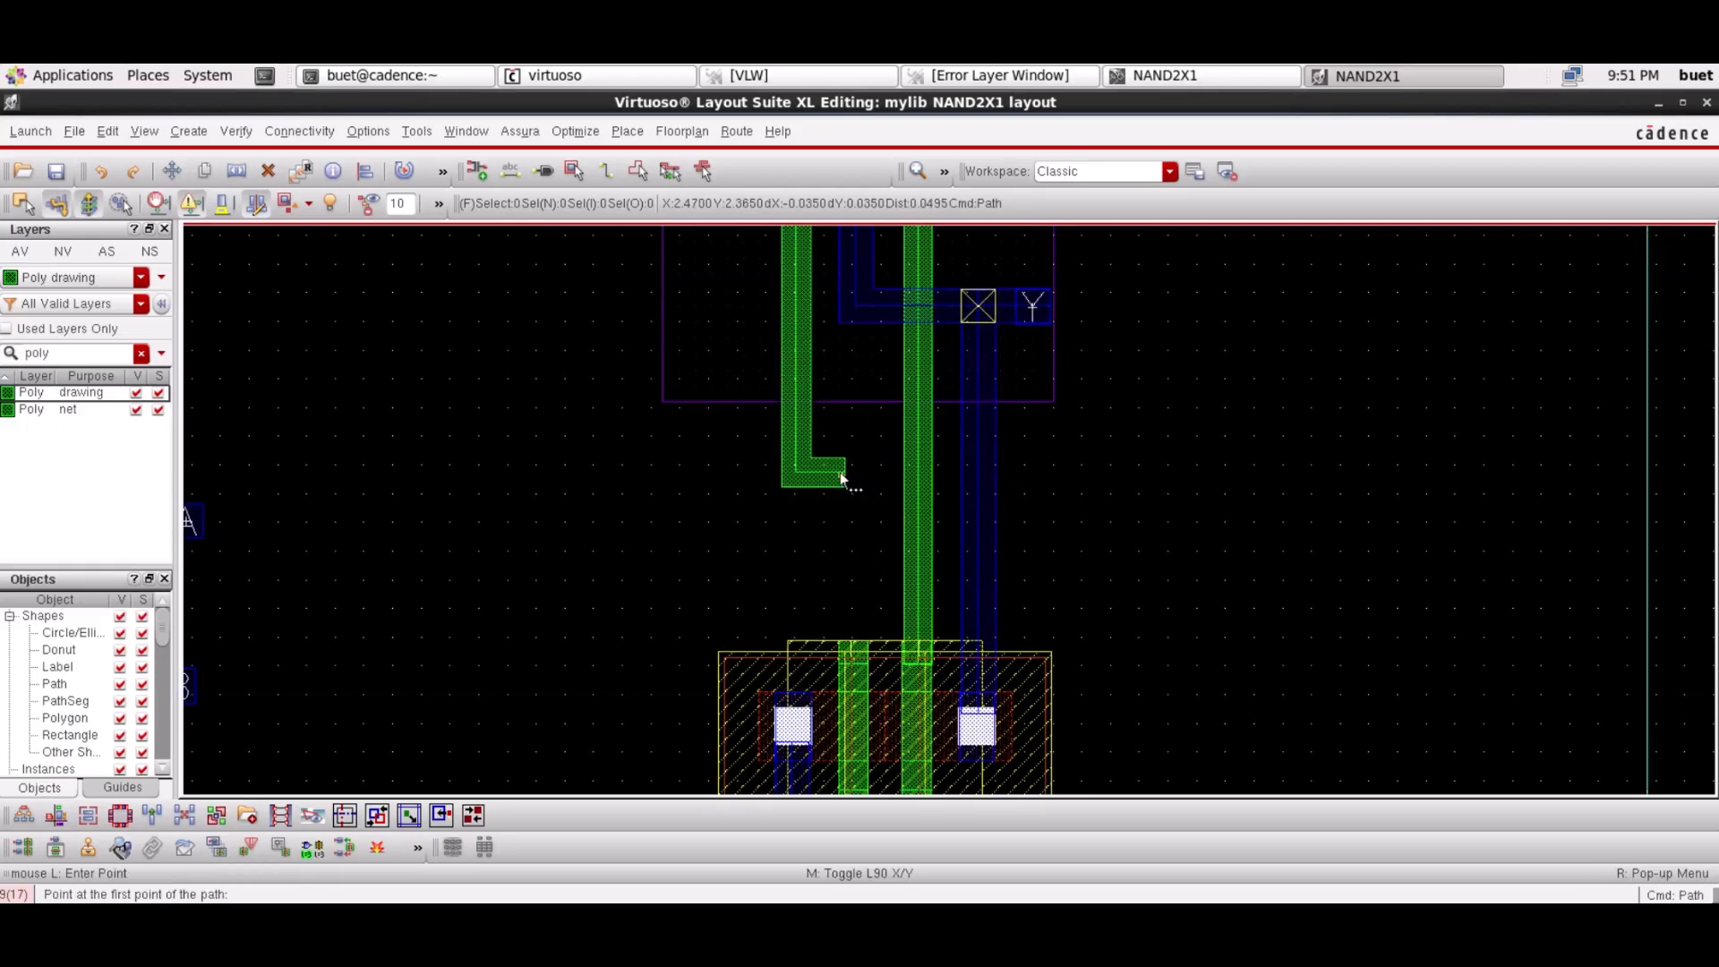
pyautogui.click(840, 484)
pyautogui.press('Escape')
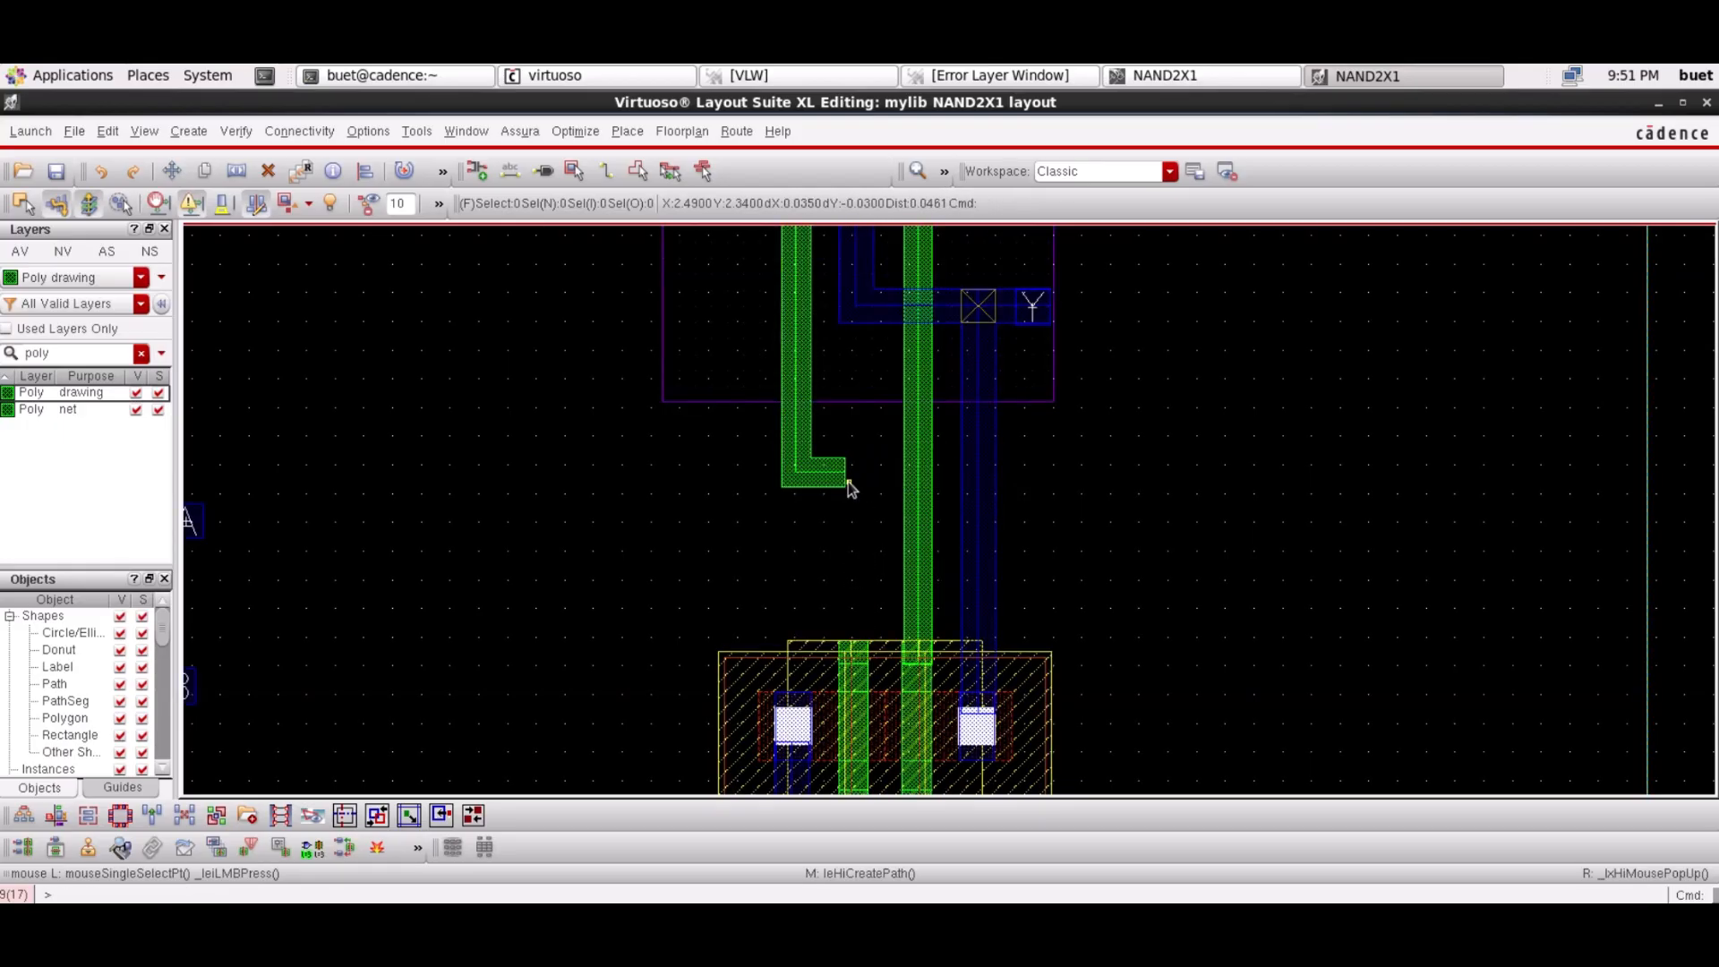
pyautogui.press('p')
pyautogui.click(844, 463)
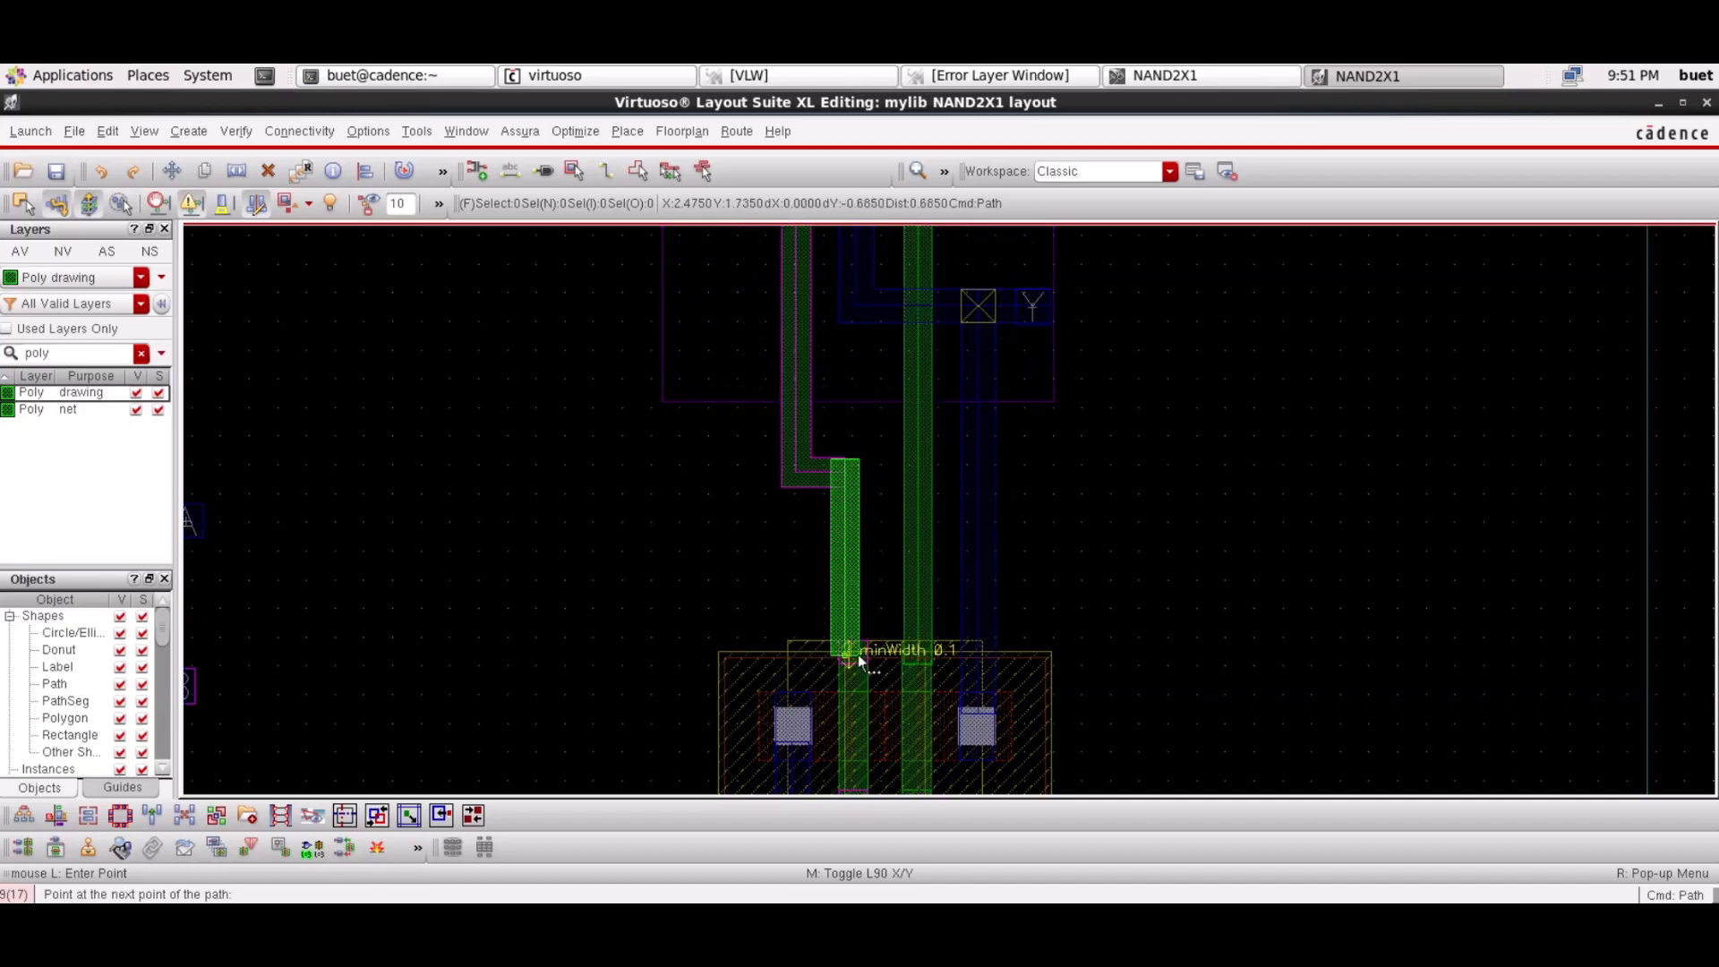
pyautogui.doubleClick(860, 661)
pyautogui.press('Escape')
# Shift the vertical poly path slightly right to align it beside the other gate
pyautogui.click(848, 572)
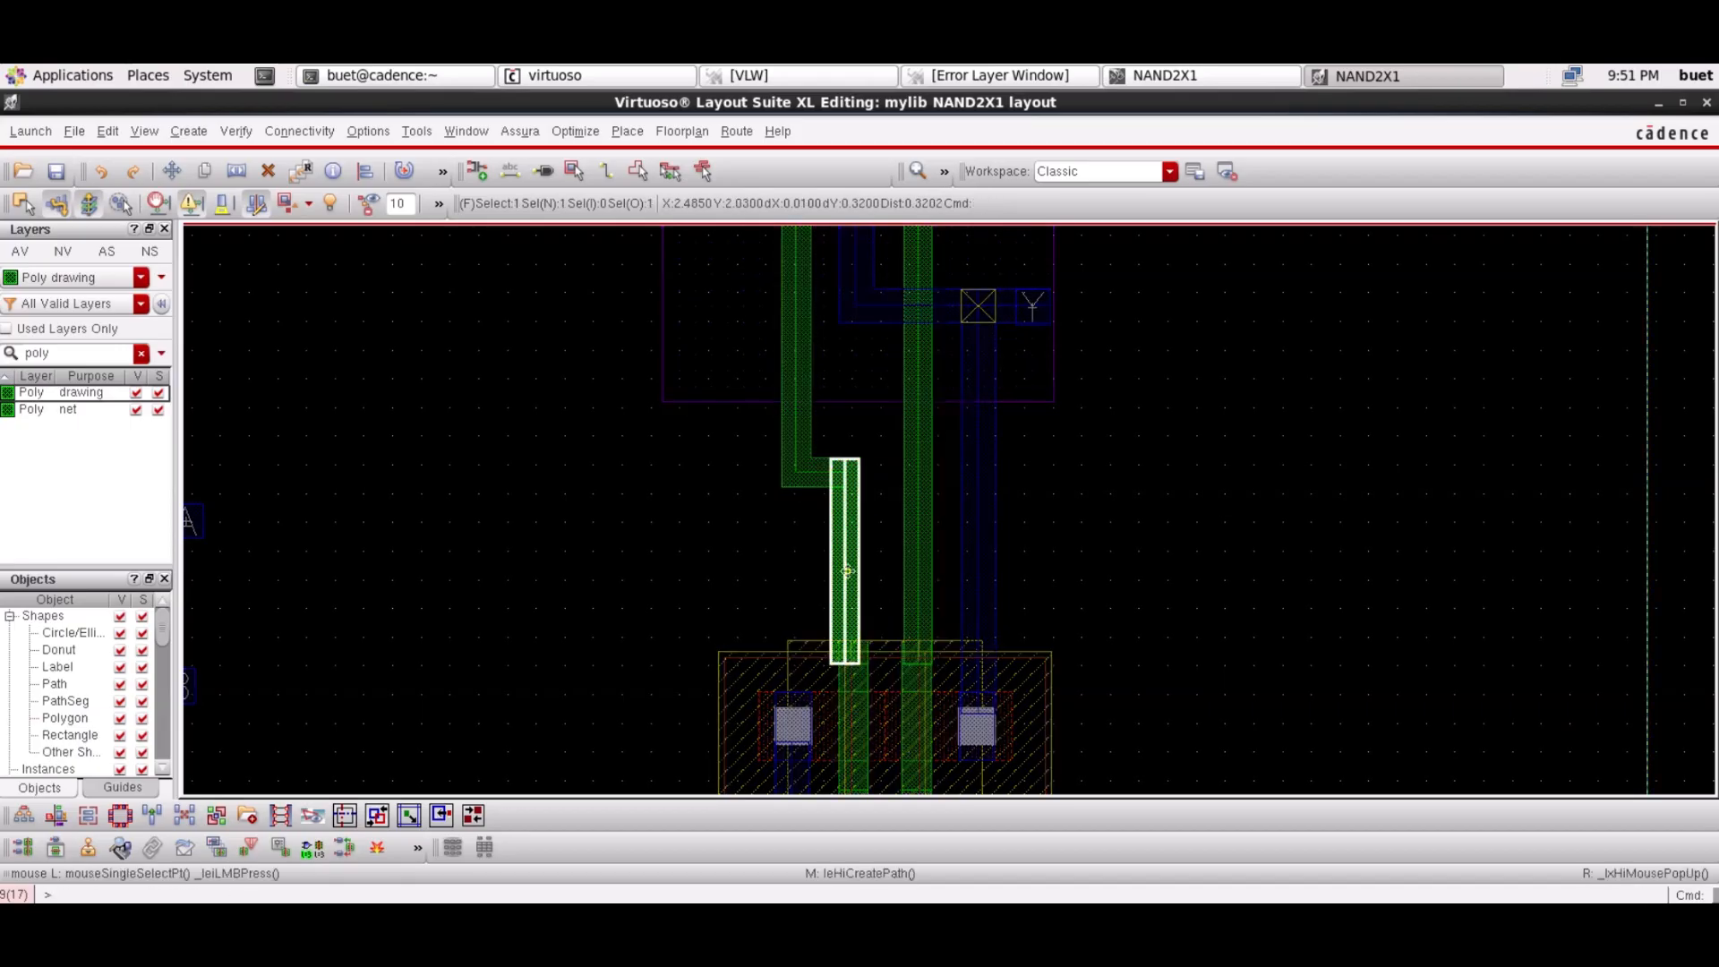
pyautogui.moveTo(847, 571); pyautogui.dragTo(864, 573)
pyautogui.click(1285, 593)
pyautogui.click(851, 570)
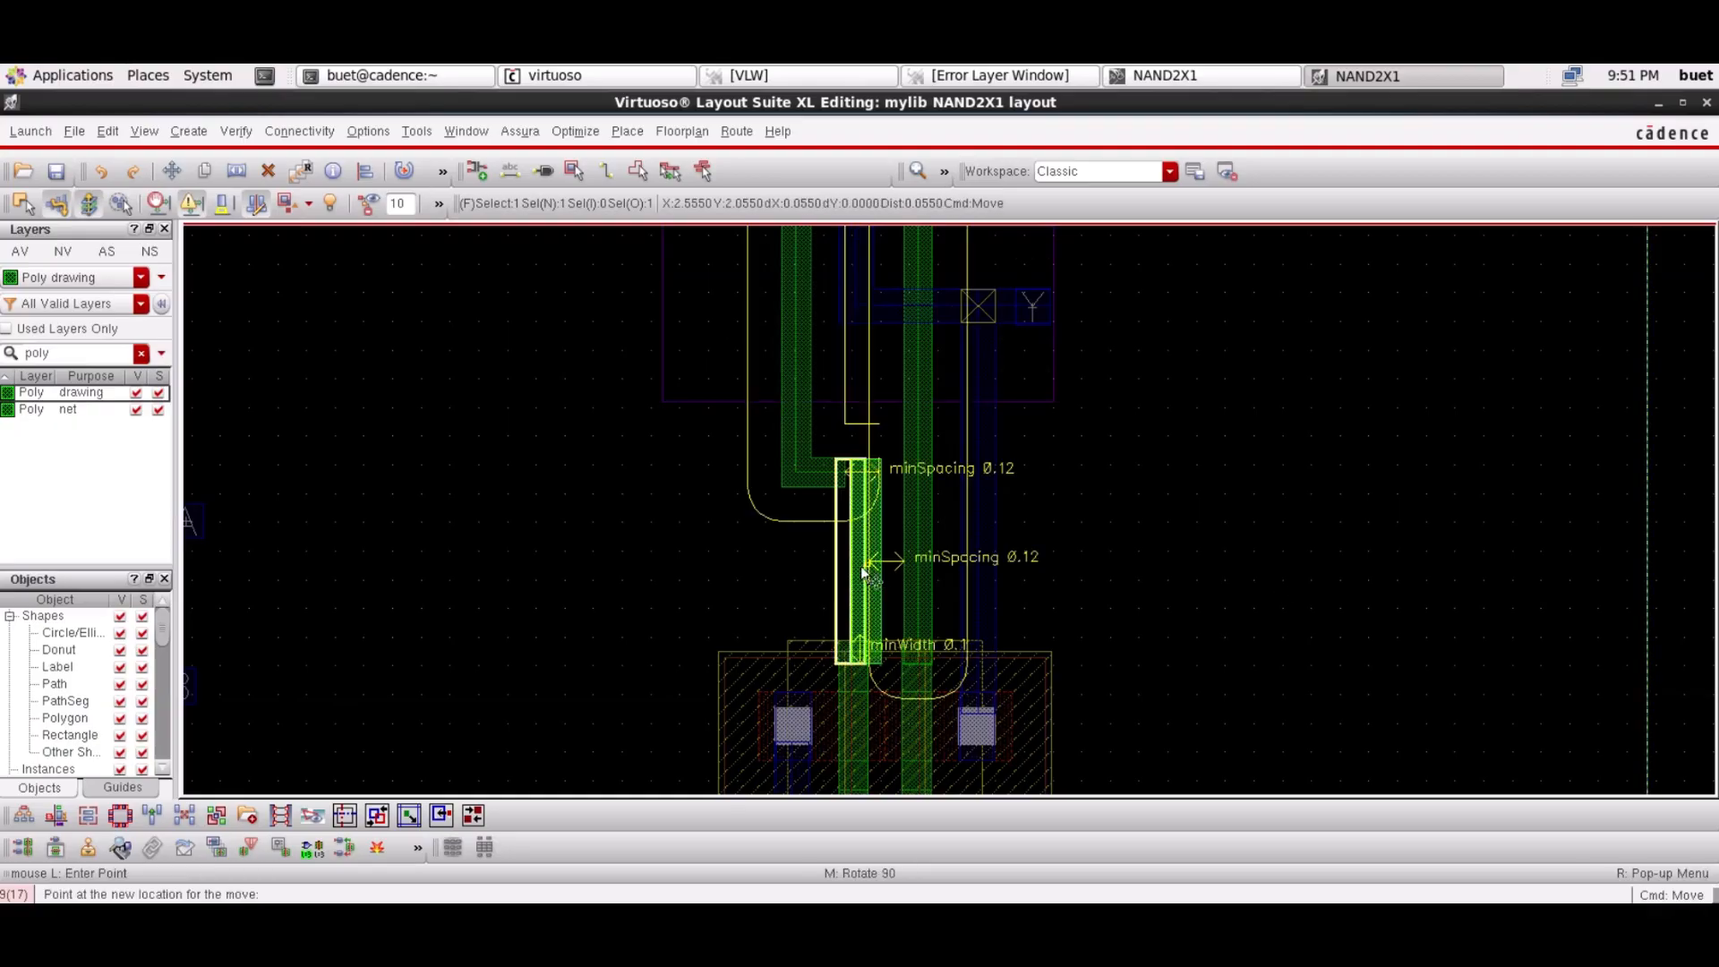
pyautogui.click(857, 569)
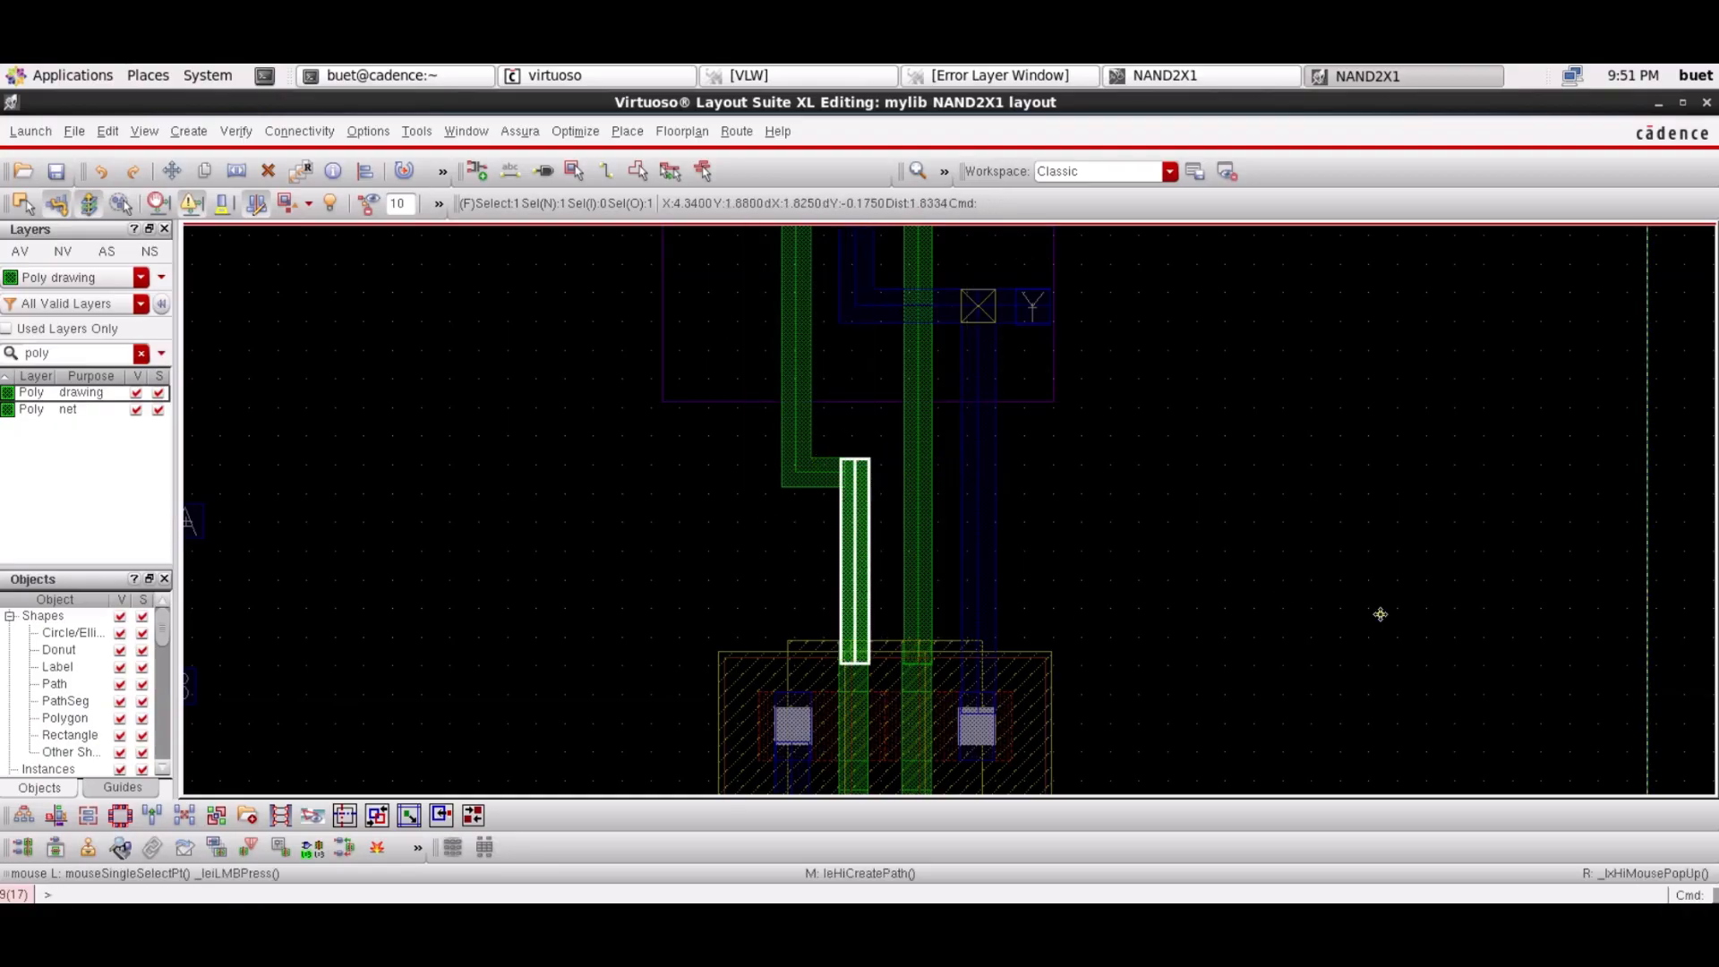
pyautogui.click(1679, 543)
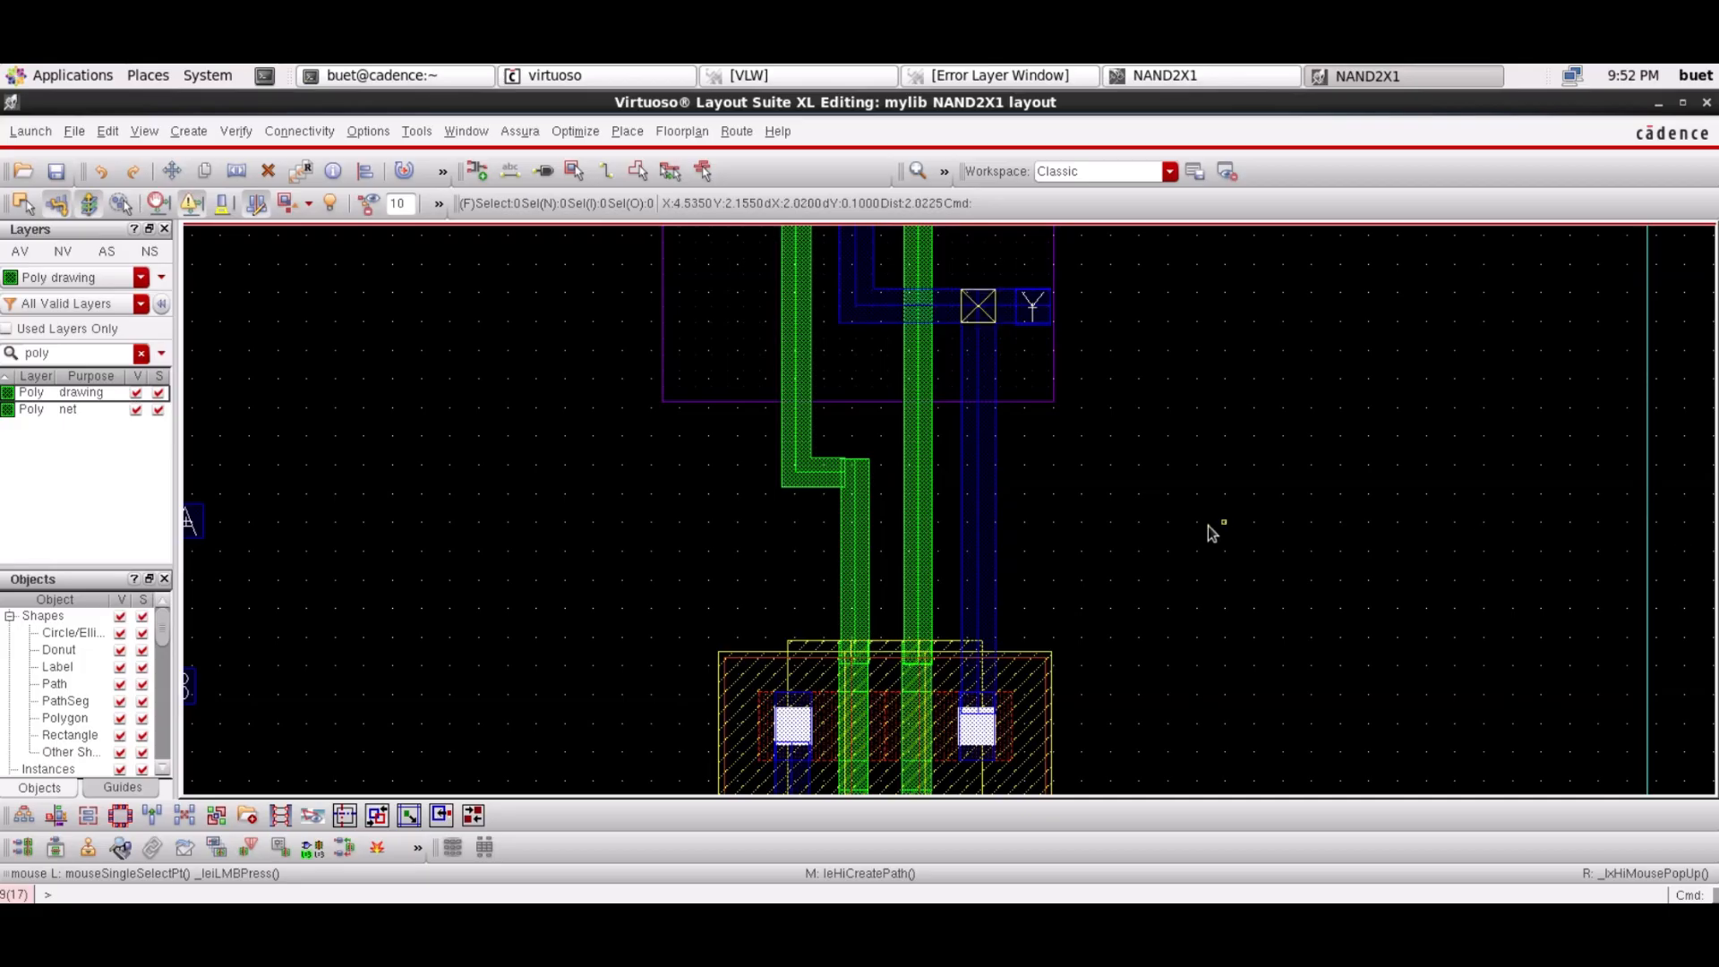
# Place M1_POv poly contacts on the left poly jog and on the right poly line
pyautogui.press('o')
pyautogui.click(551, 400)
pyautogui.click(559, 419)
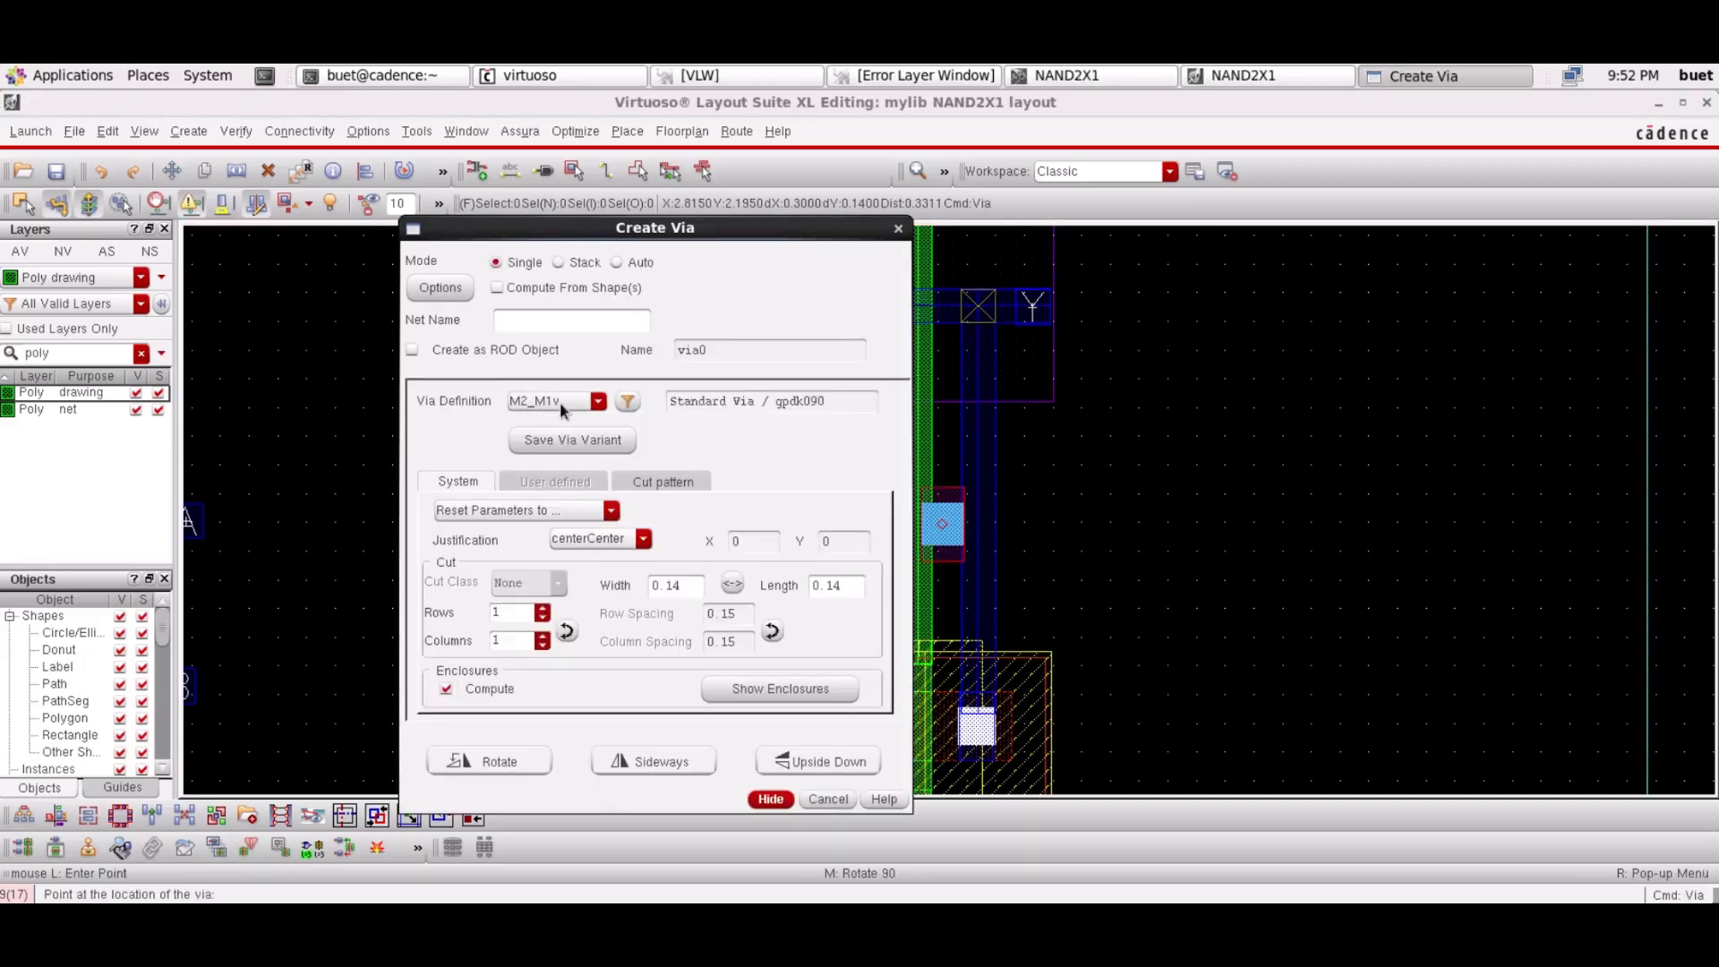
pyautogui.click(770, 799)
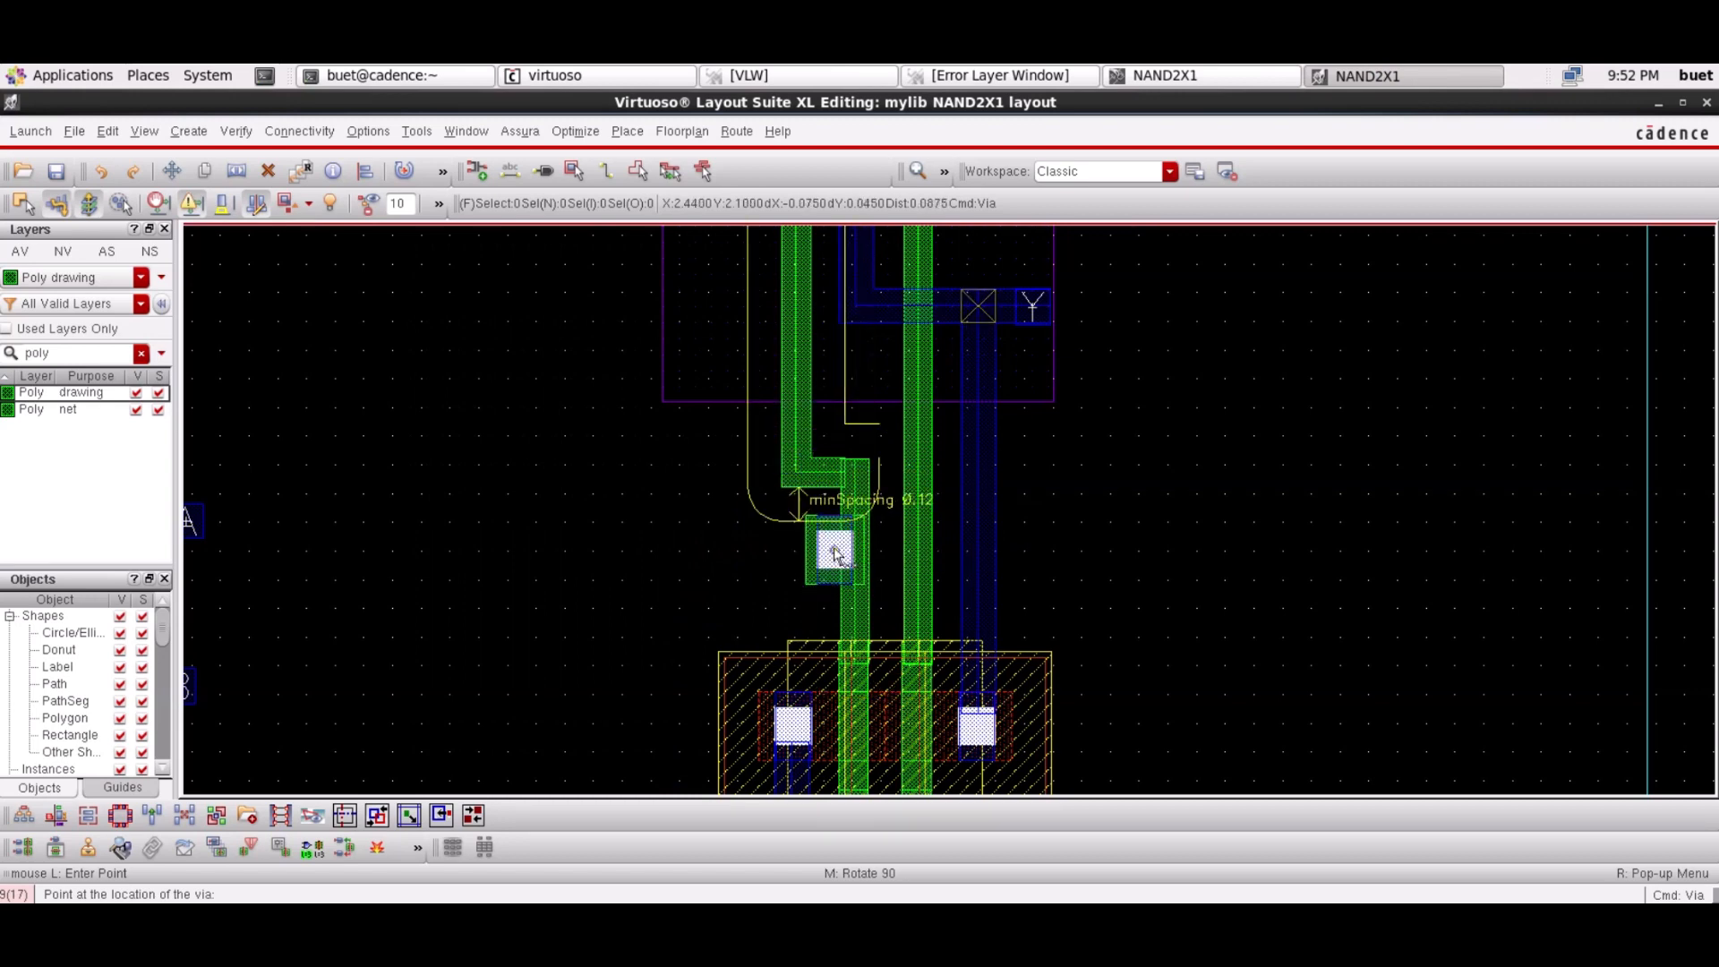
pyautogui.click(837, 562)
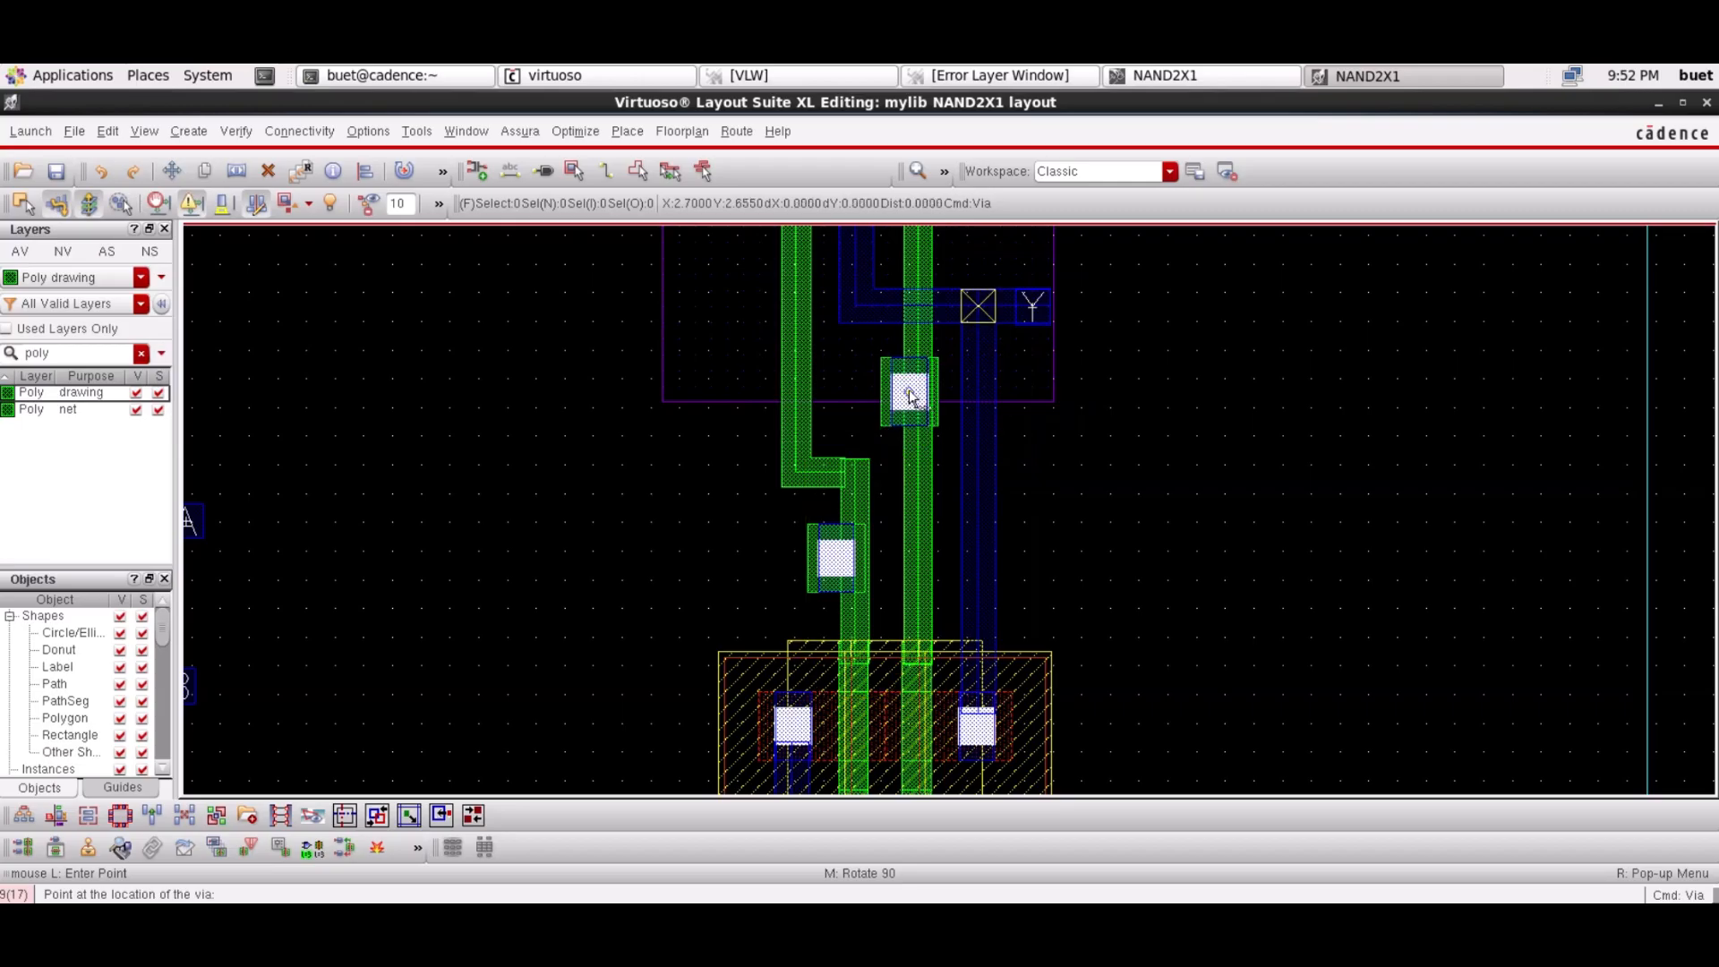
pyautogui.click(910, 394)
pyautogui.press('Escape')
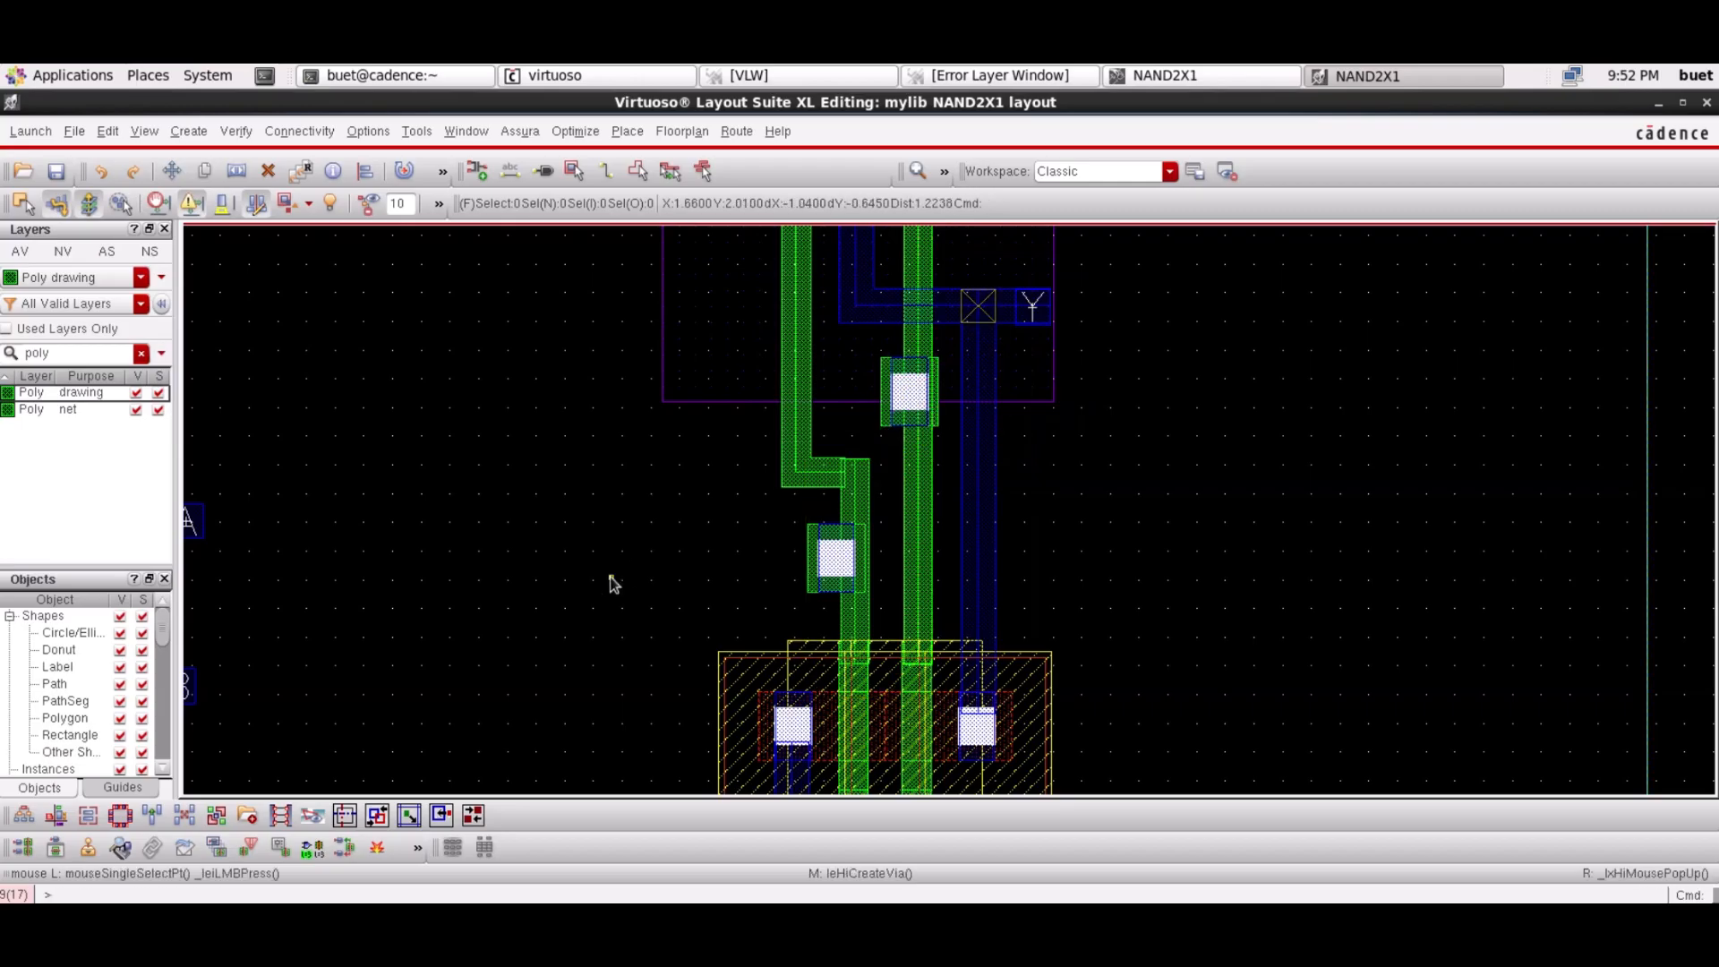
# Move pin A level with the upper contact and route a Metal1 path from it to the contact
pyautogui.moveTo(205, 534); pyautogui.dragTo(561, 391)
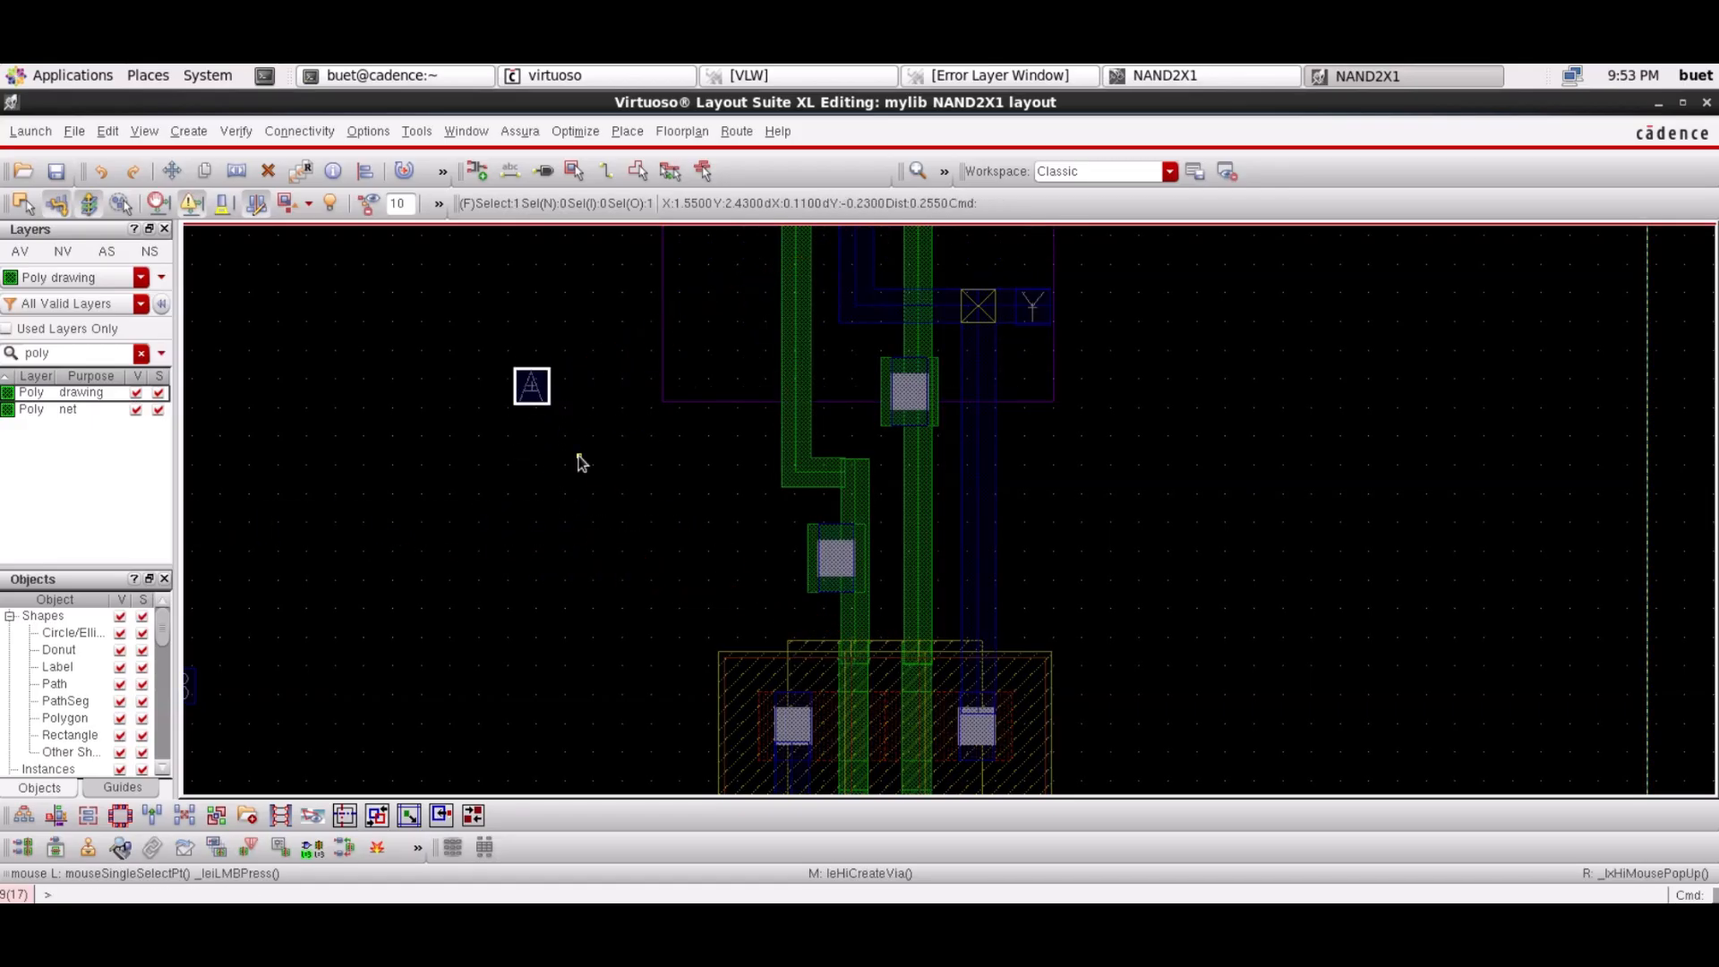
pyautogui.click(95, 356)
pyautogui.write('metal1')
pyautogui.press('Return')
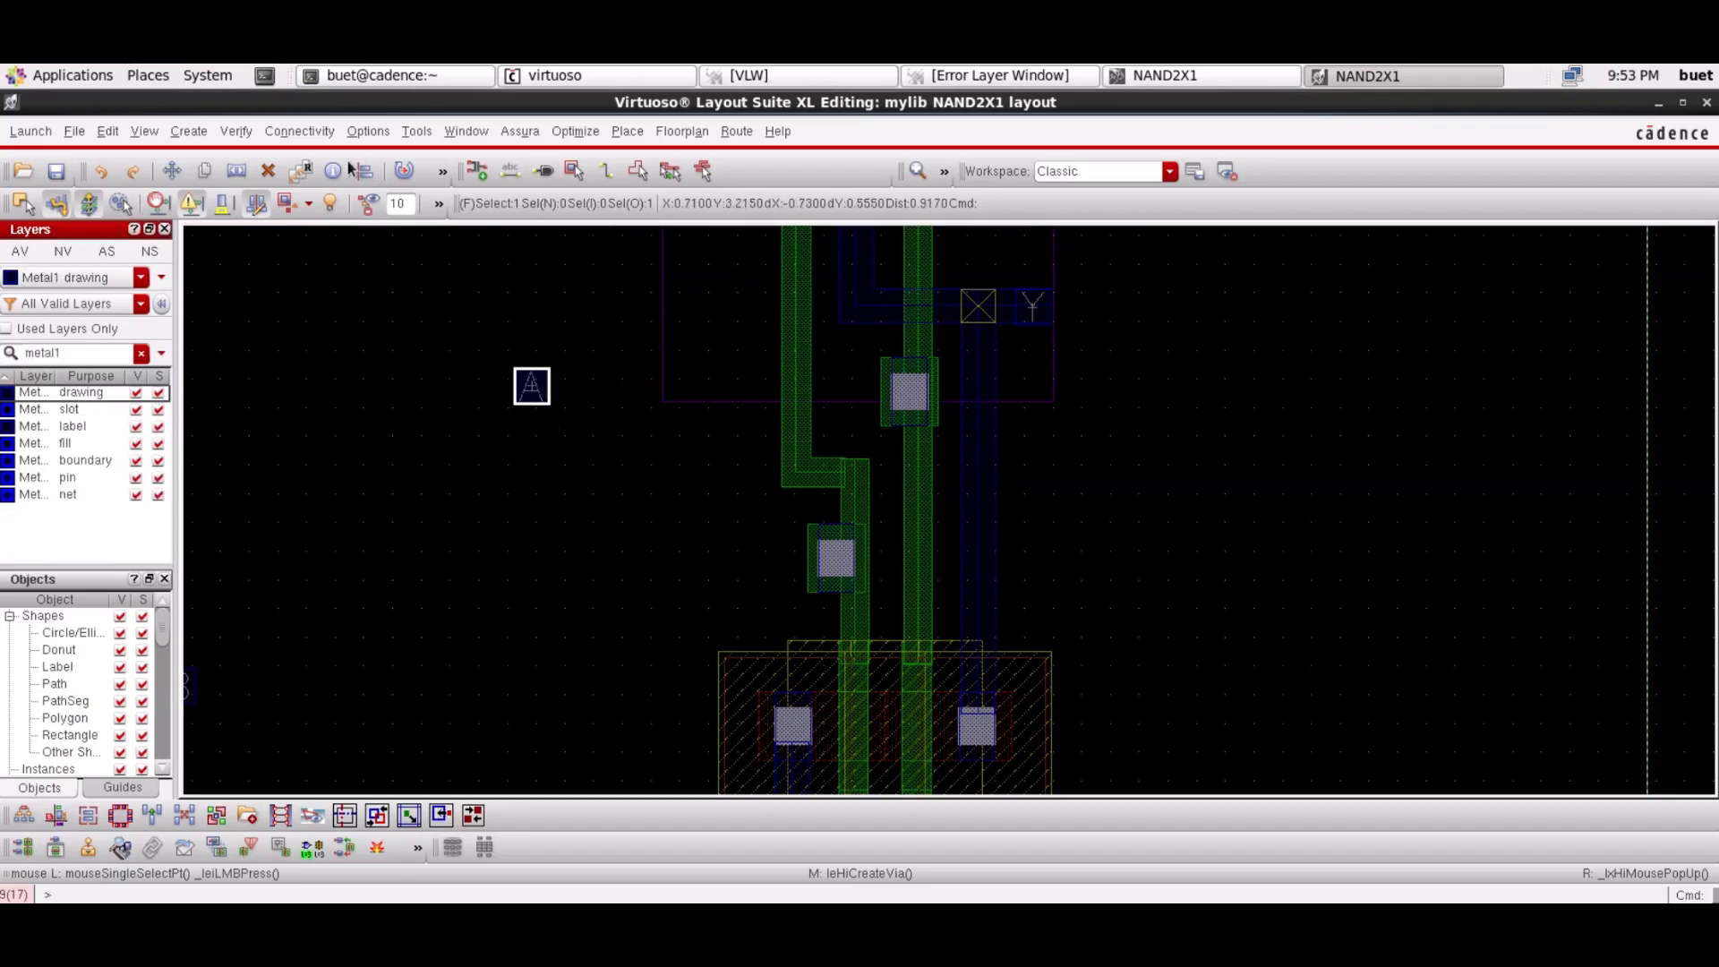
pyautogui.press('p')
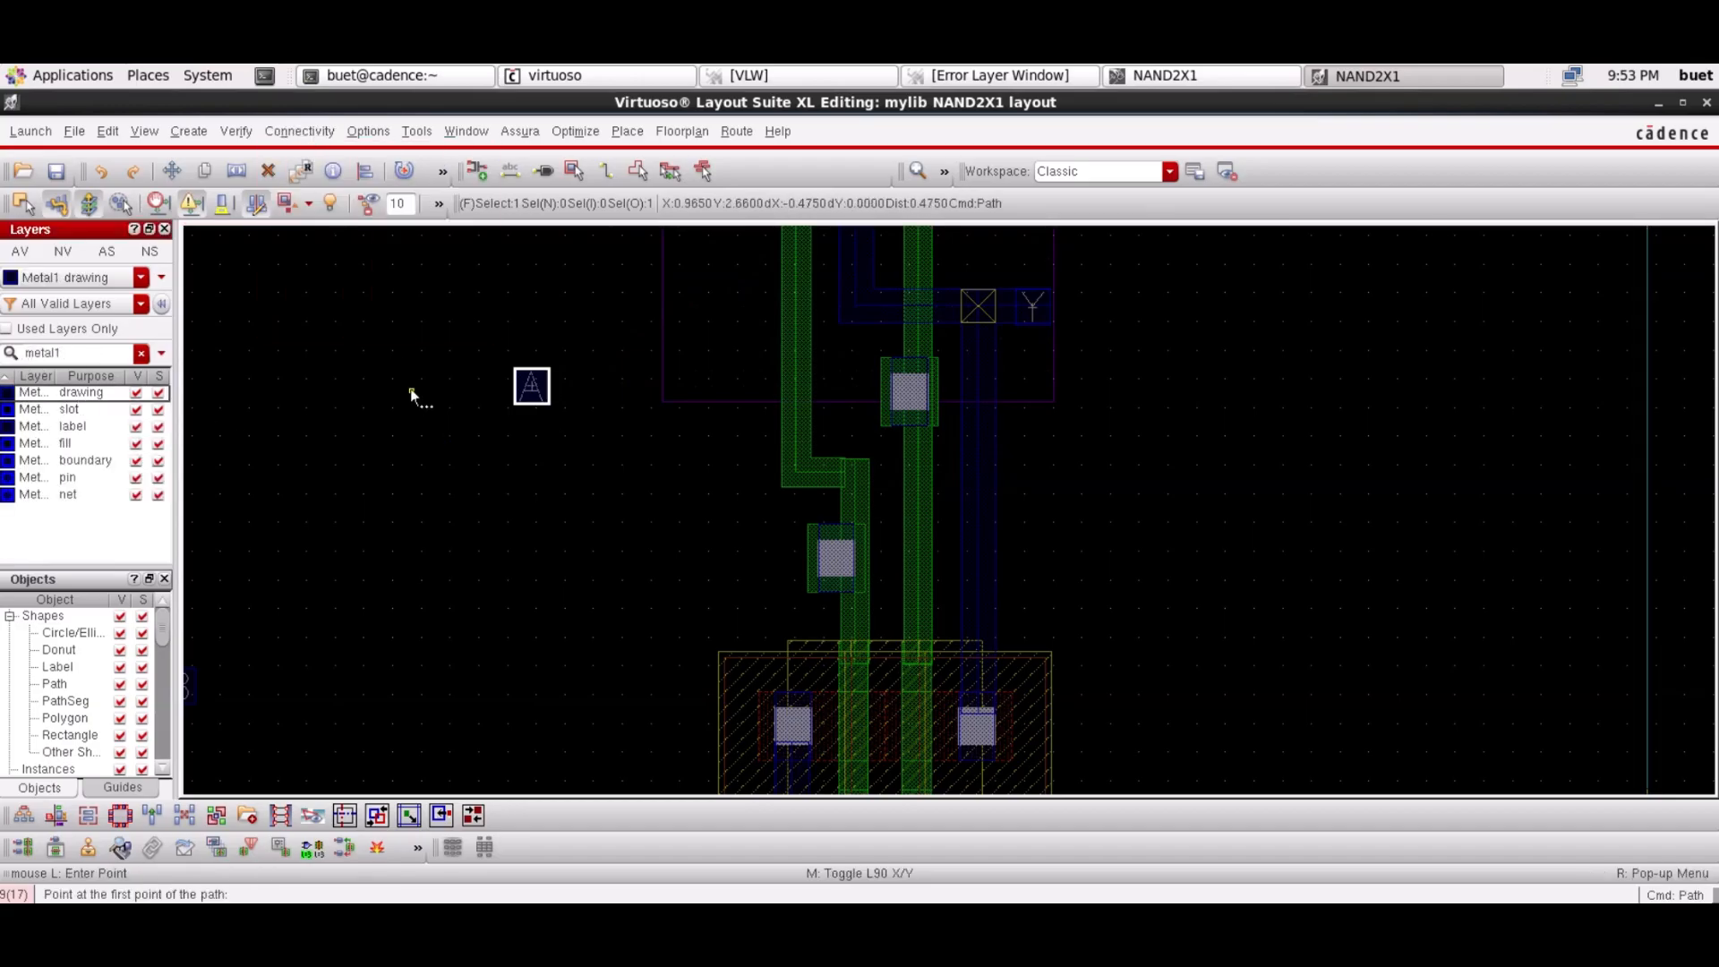
pyautogui.click(531, 386)
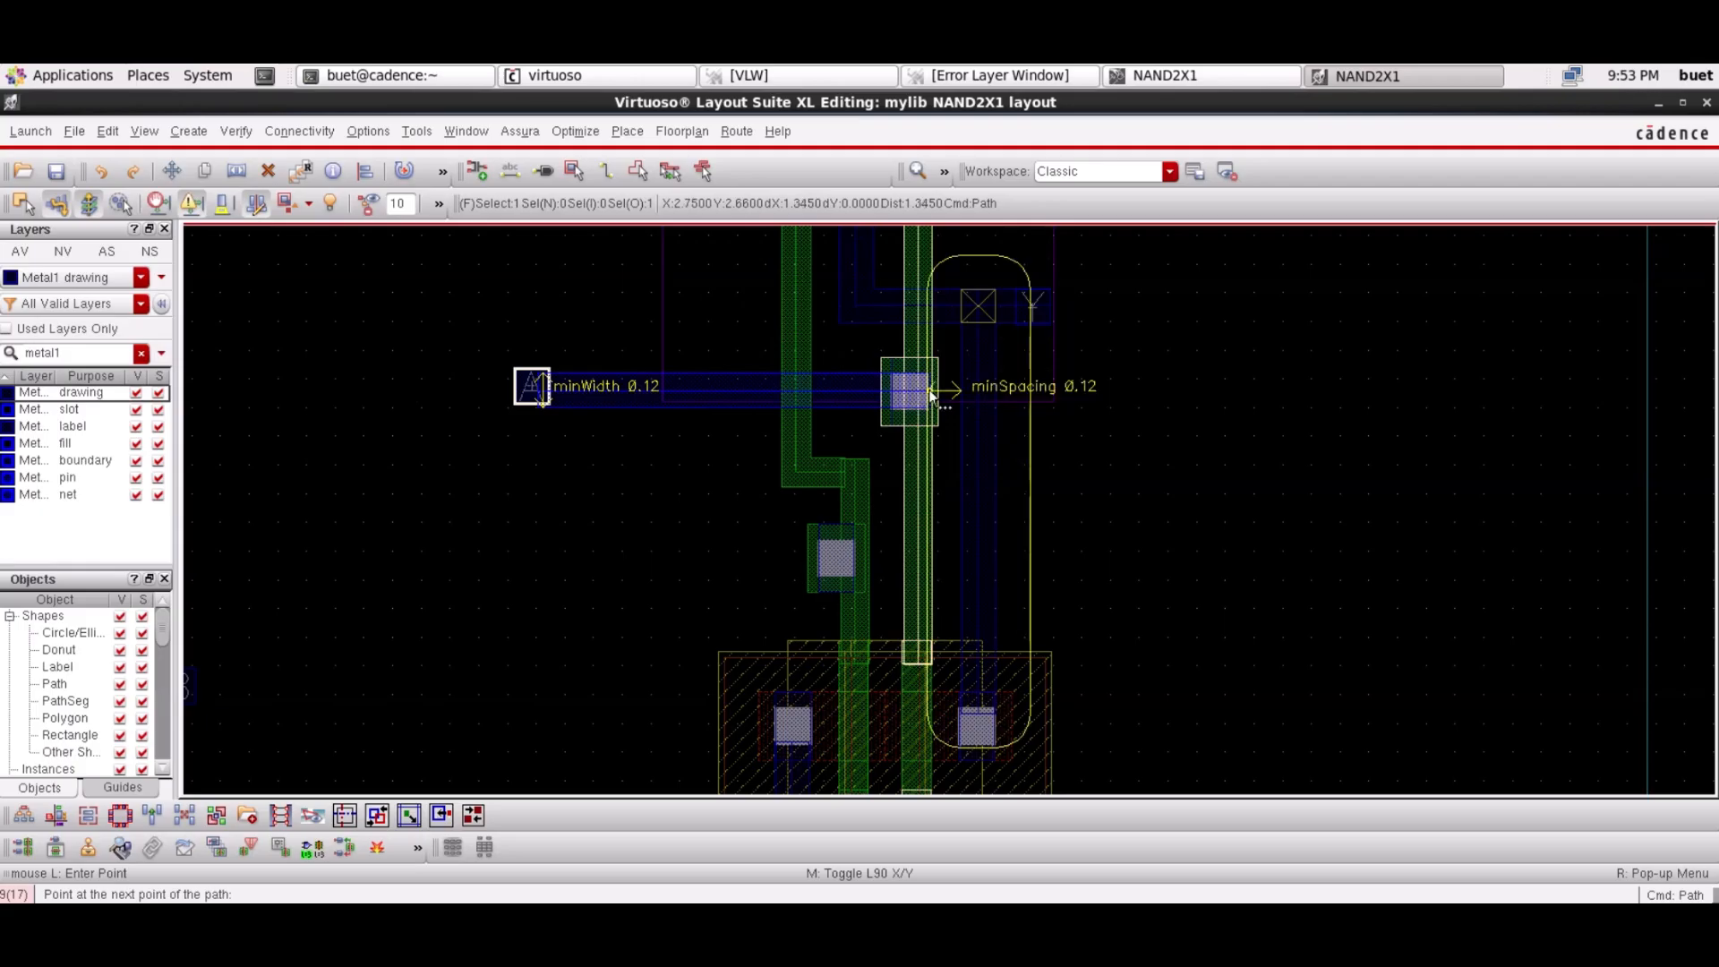
pyautogui.press('Escape')
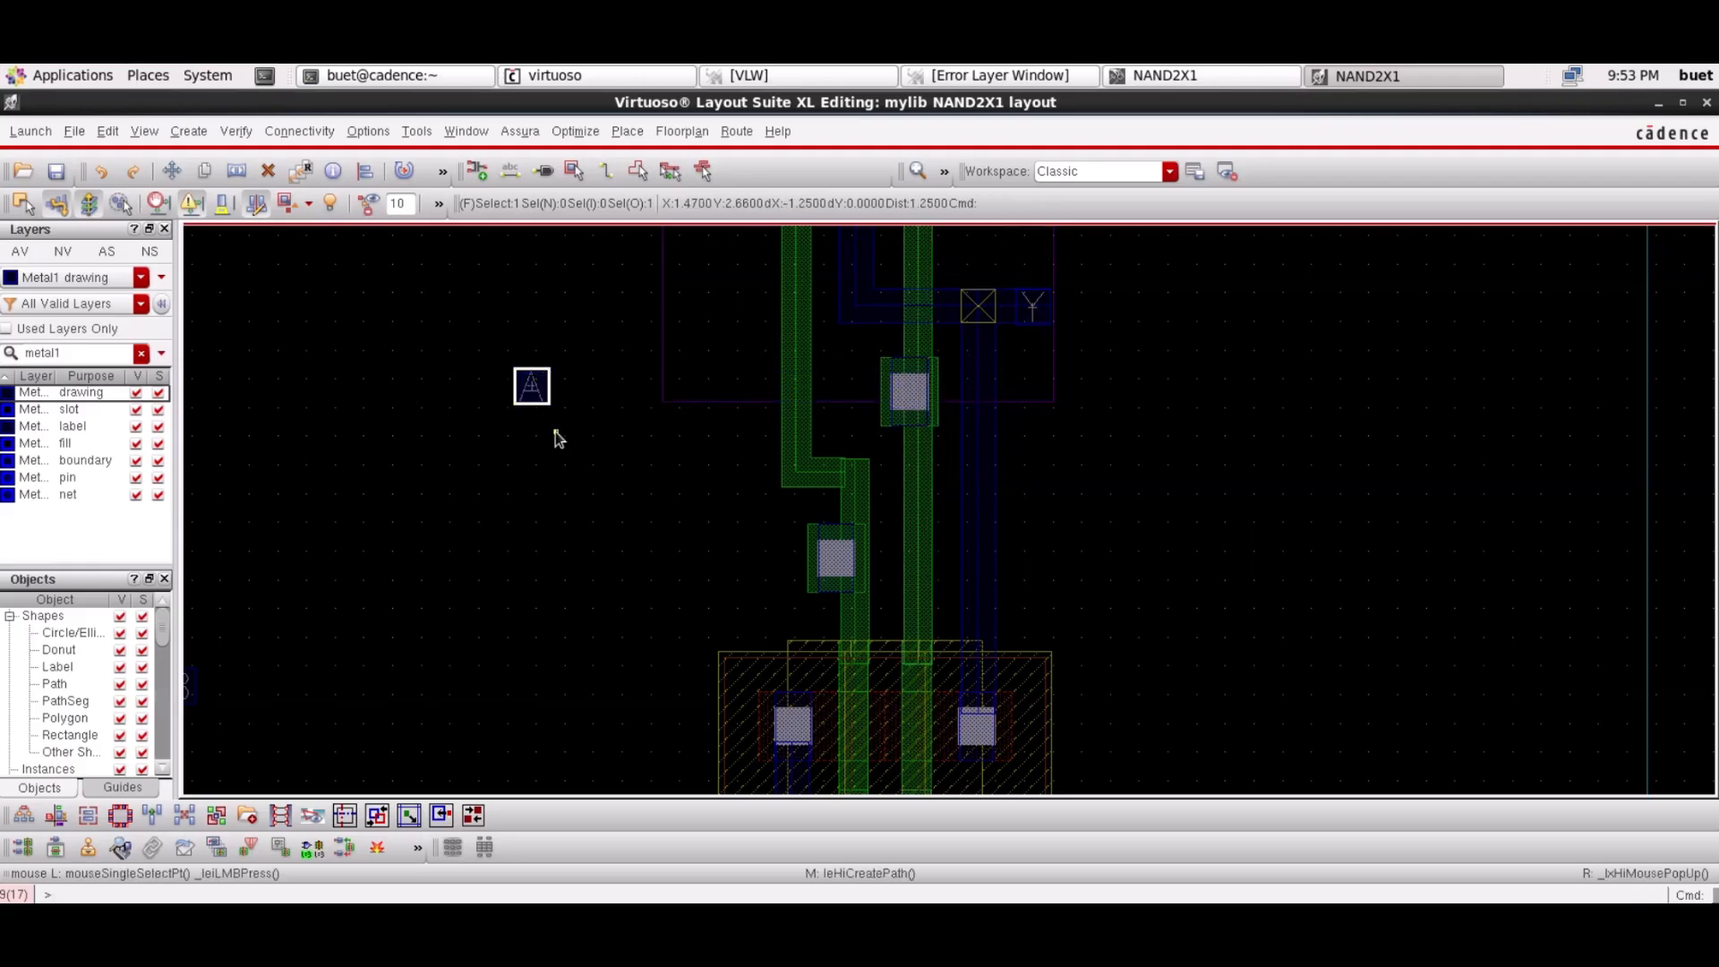
pyautogui.press('p')
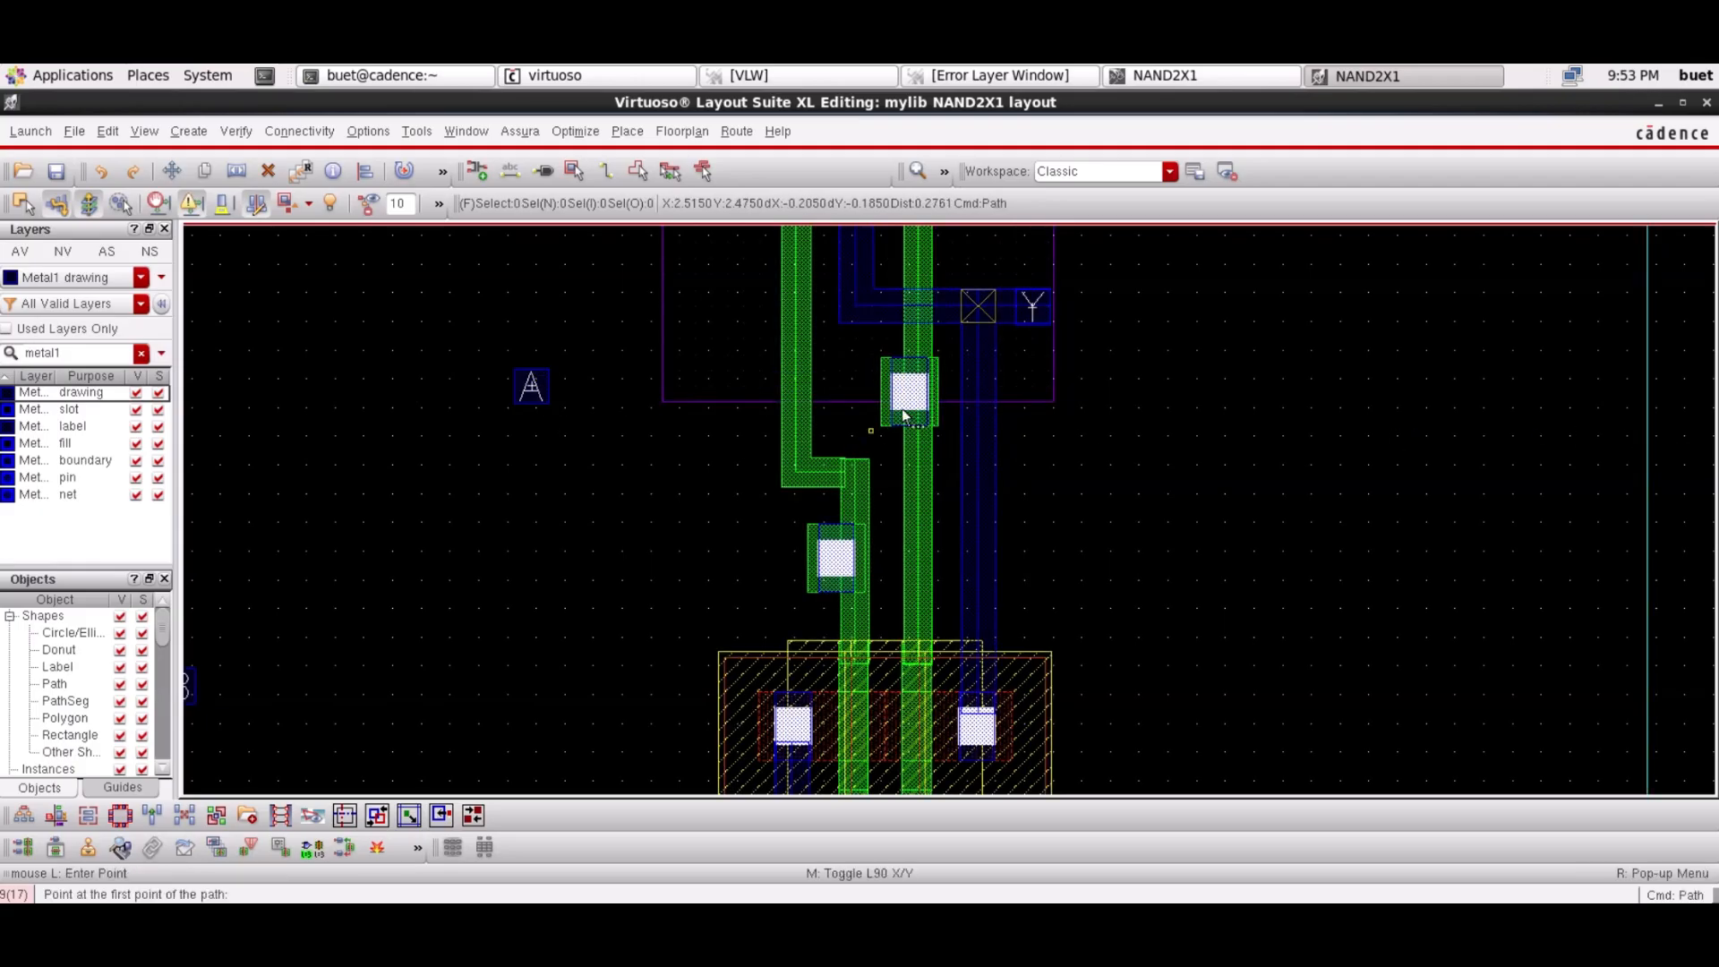
pyautogui.click(531, 386)
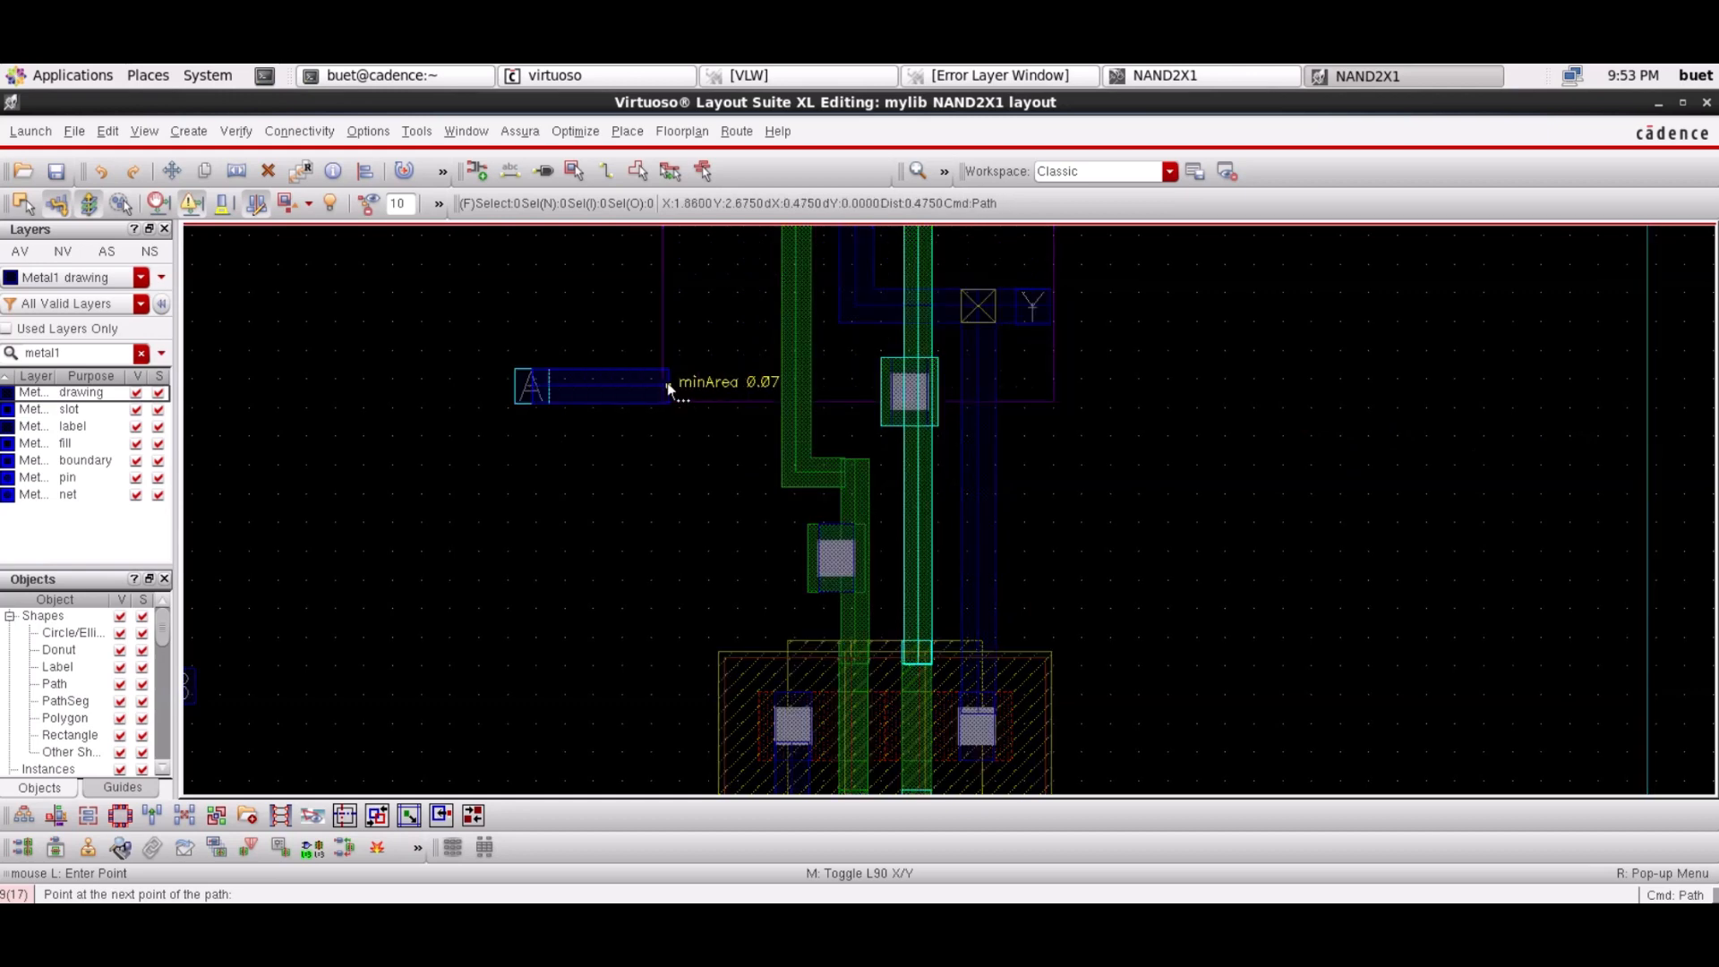
pyautogui.doubleClick(927, 396)
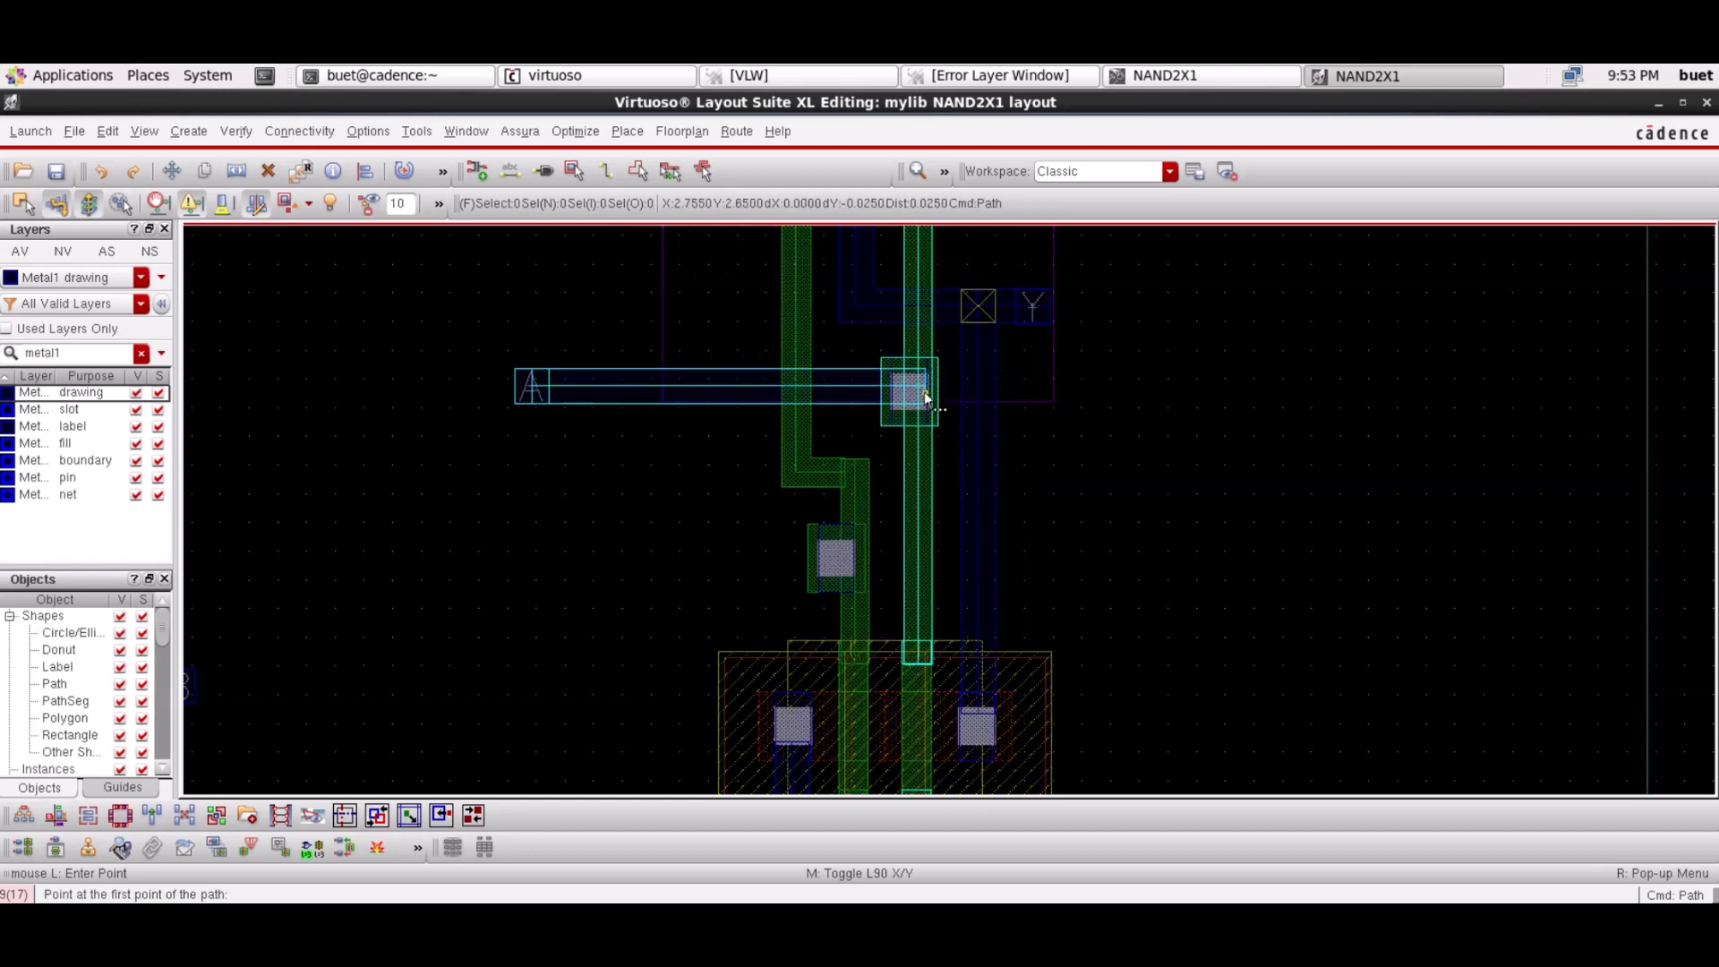
pyautogui.press('Escape')
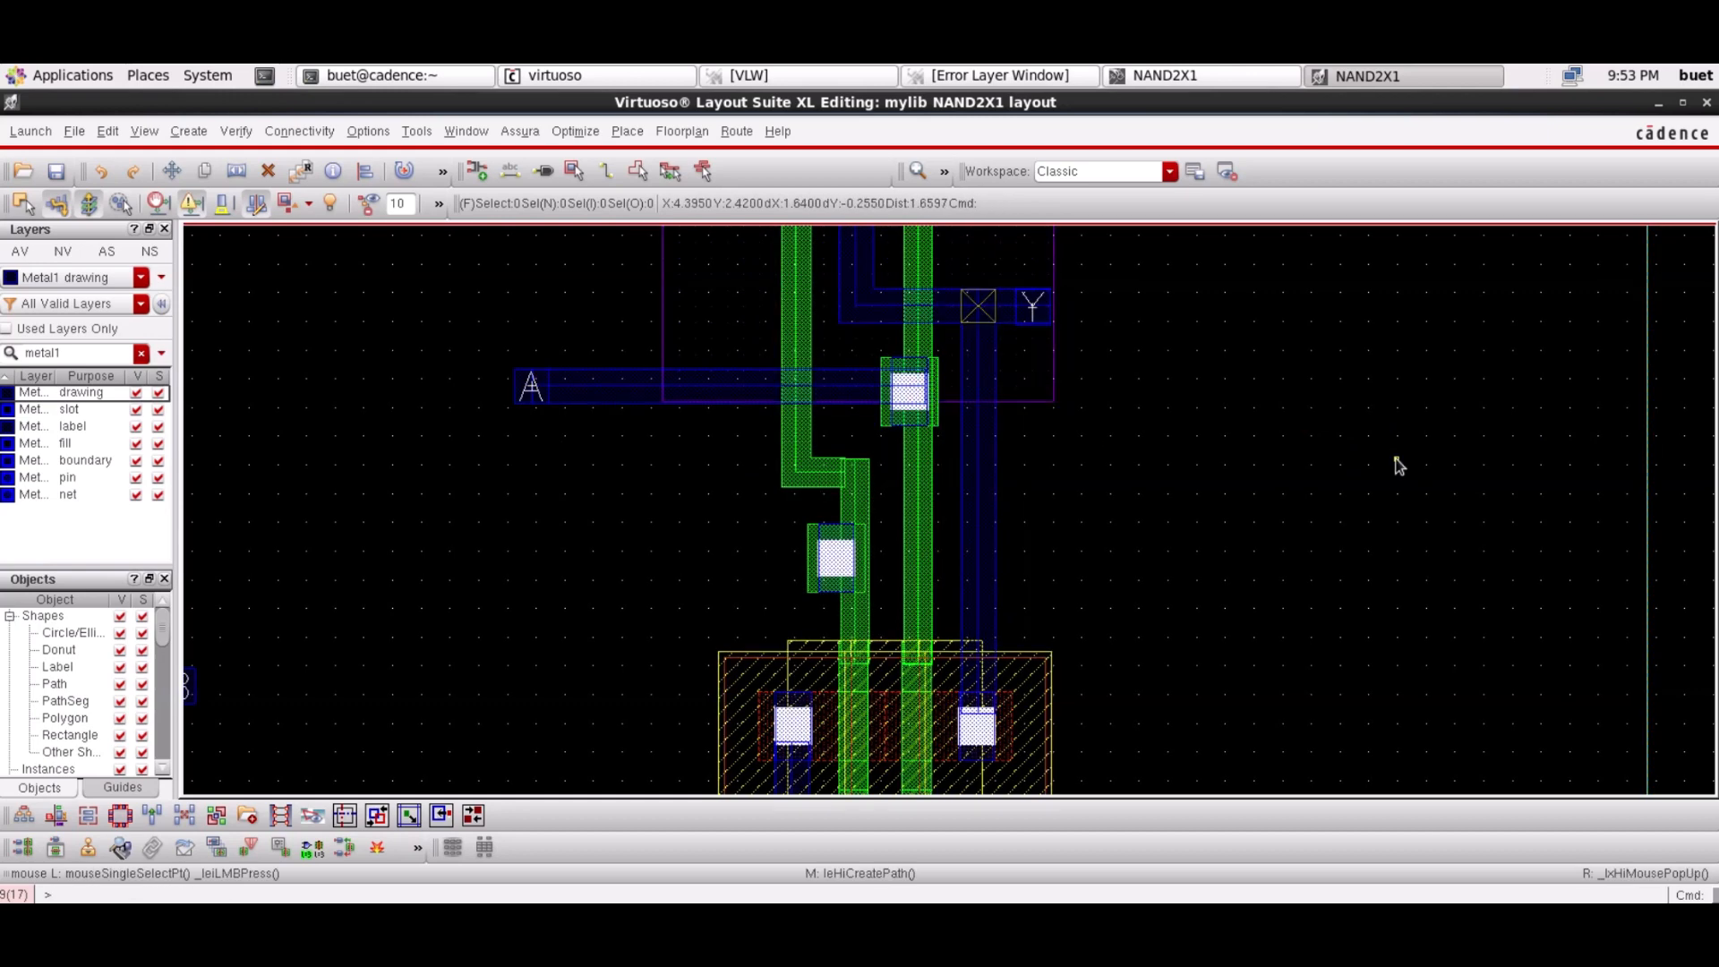
# Move pin B over toward the lower poly contact
pyautogui.click(189, 686)
pyautogui.press('Left')
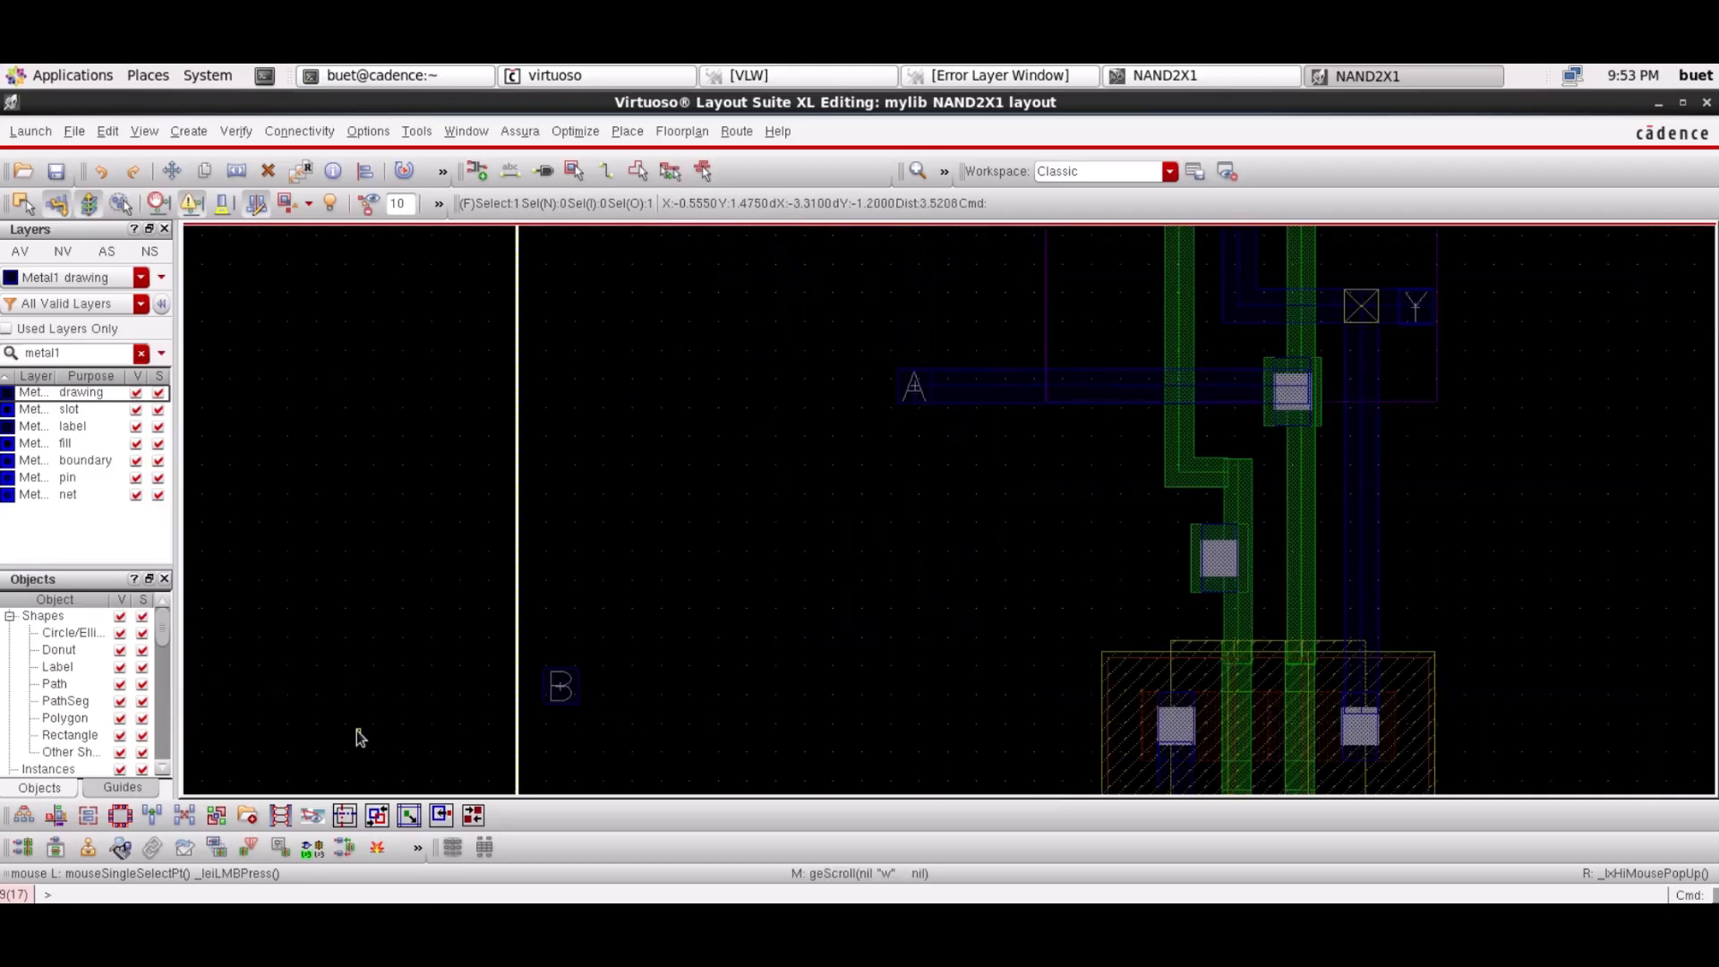
pyautogui.click(564, 686)
pyautogui.moveTo(572, 689); pyautogui.dragTo(916, 559)
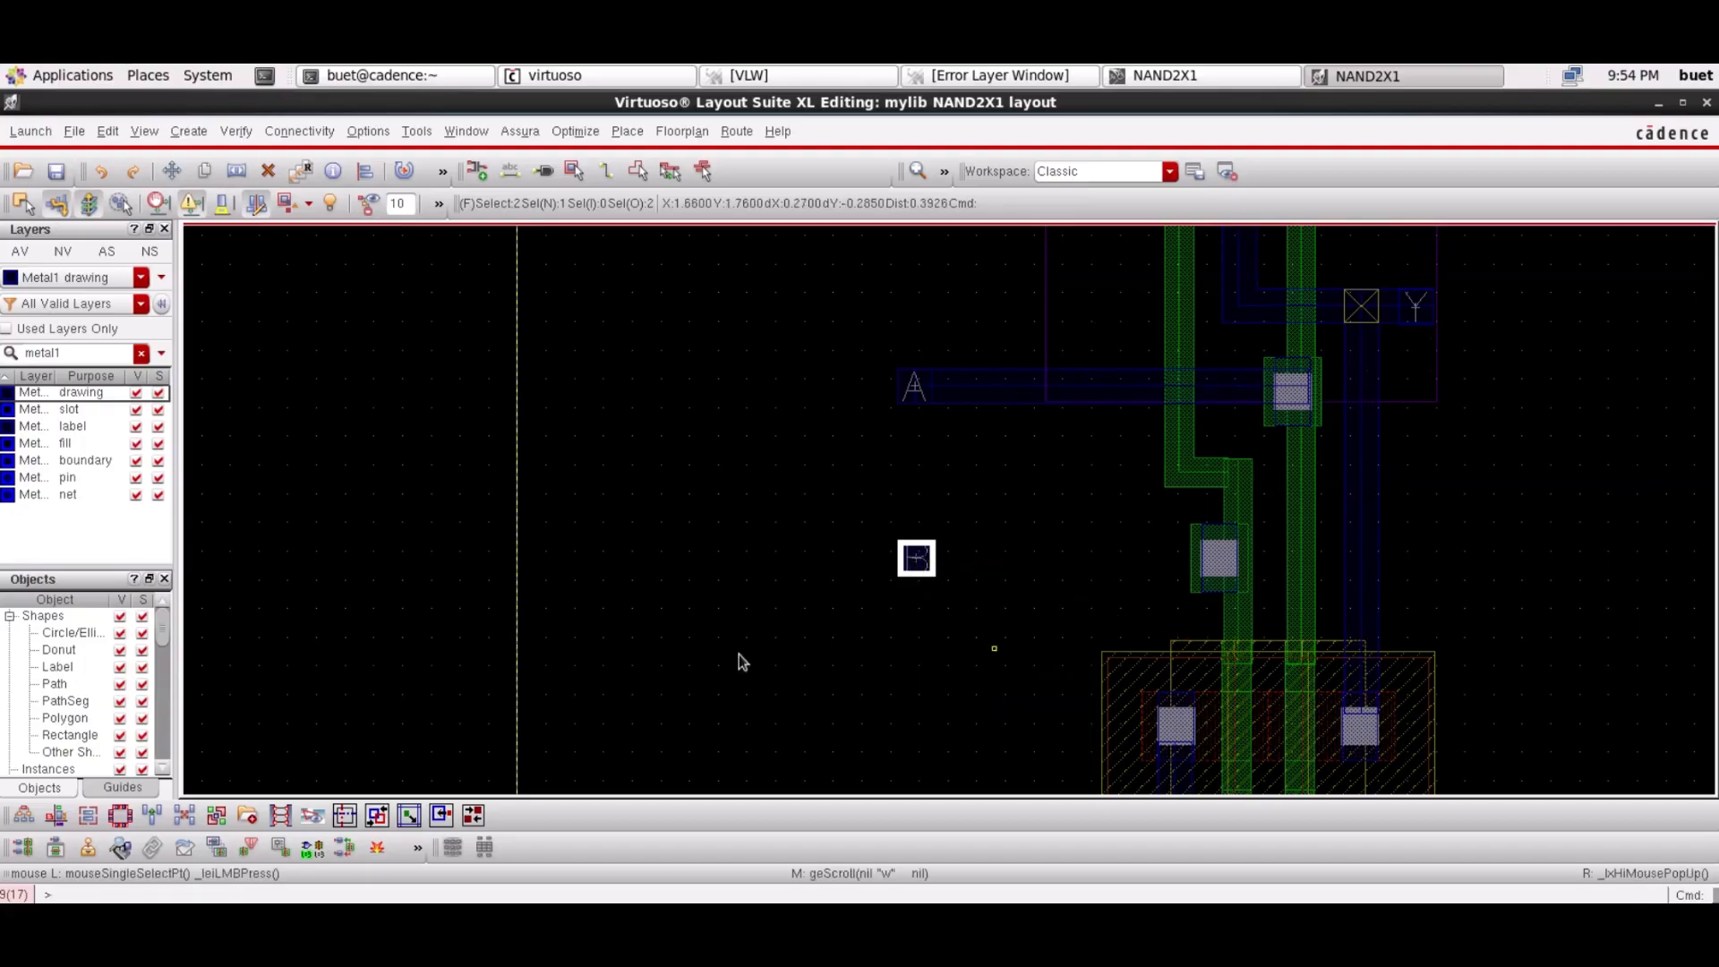
pyautogui.hotkey('ctrl', 'd')
# Draw a Metal1 path from pin B to the B gate contact and fit the cell in view
pyautogui.press('p')
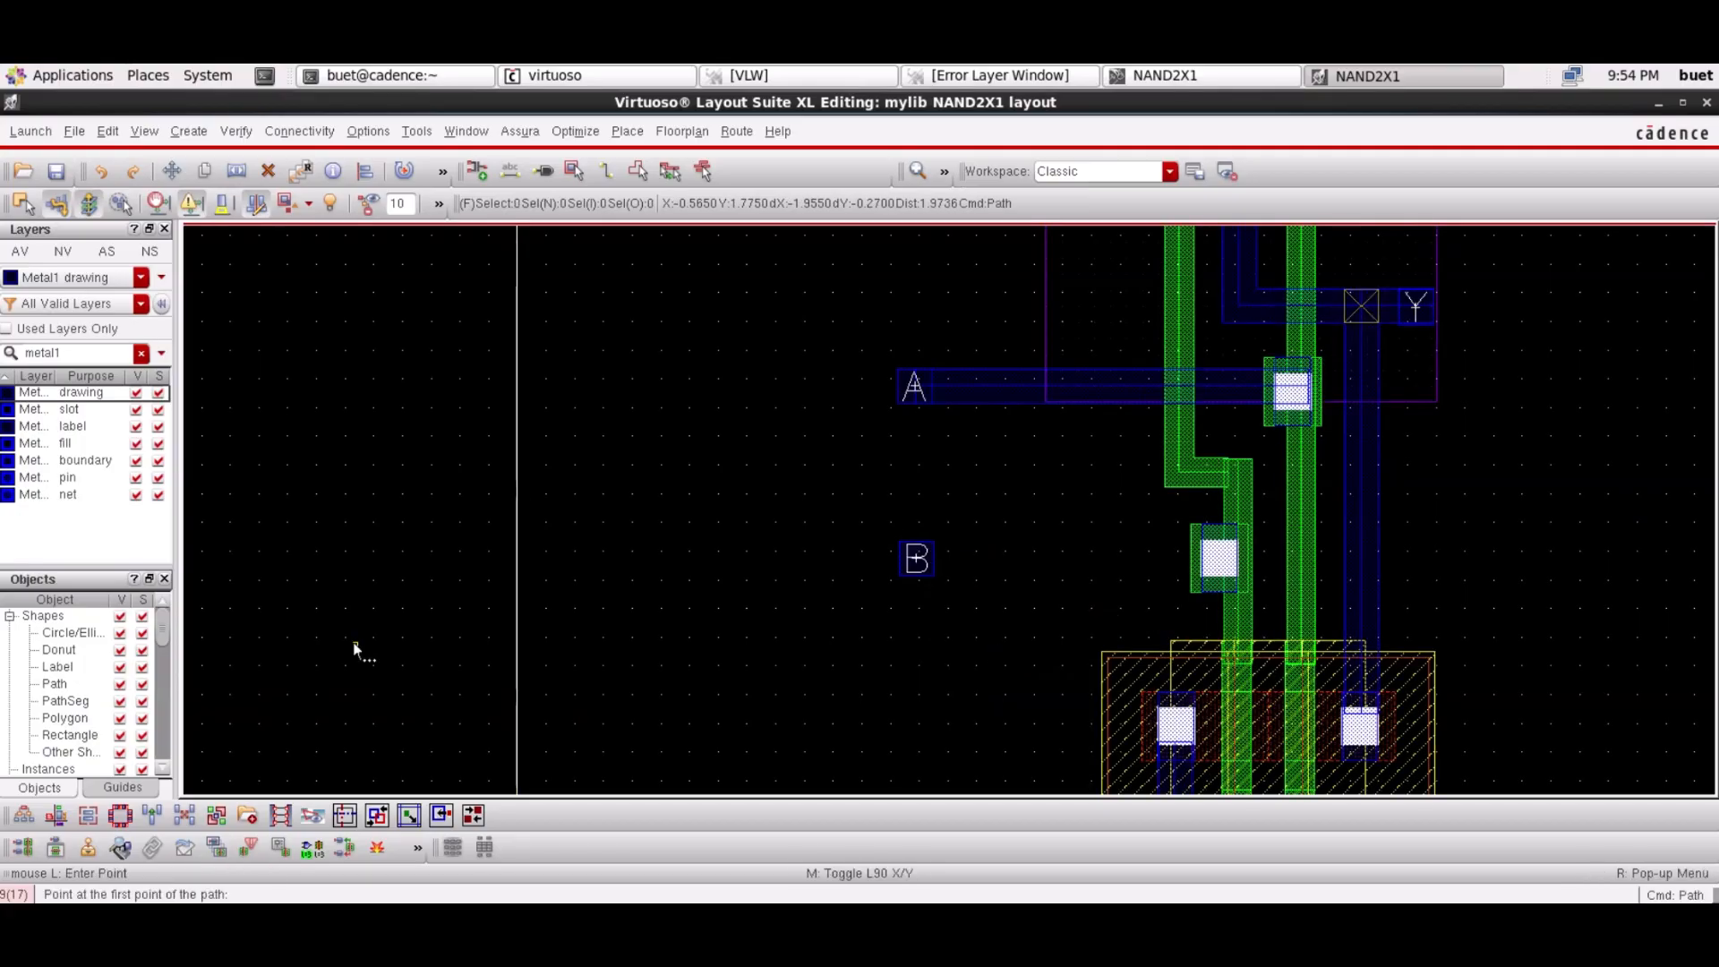
pyautogui.click(918, 561)
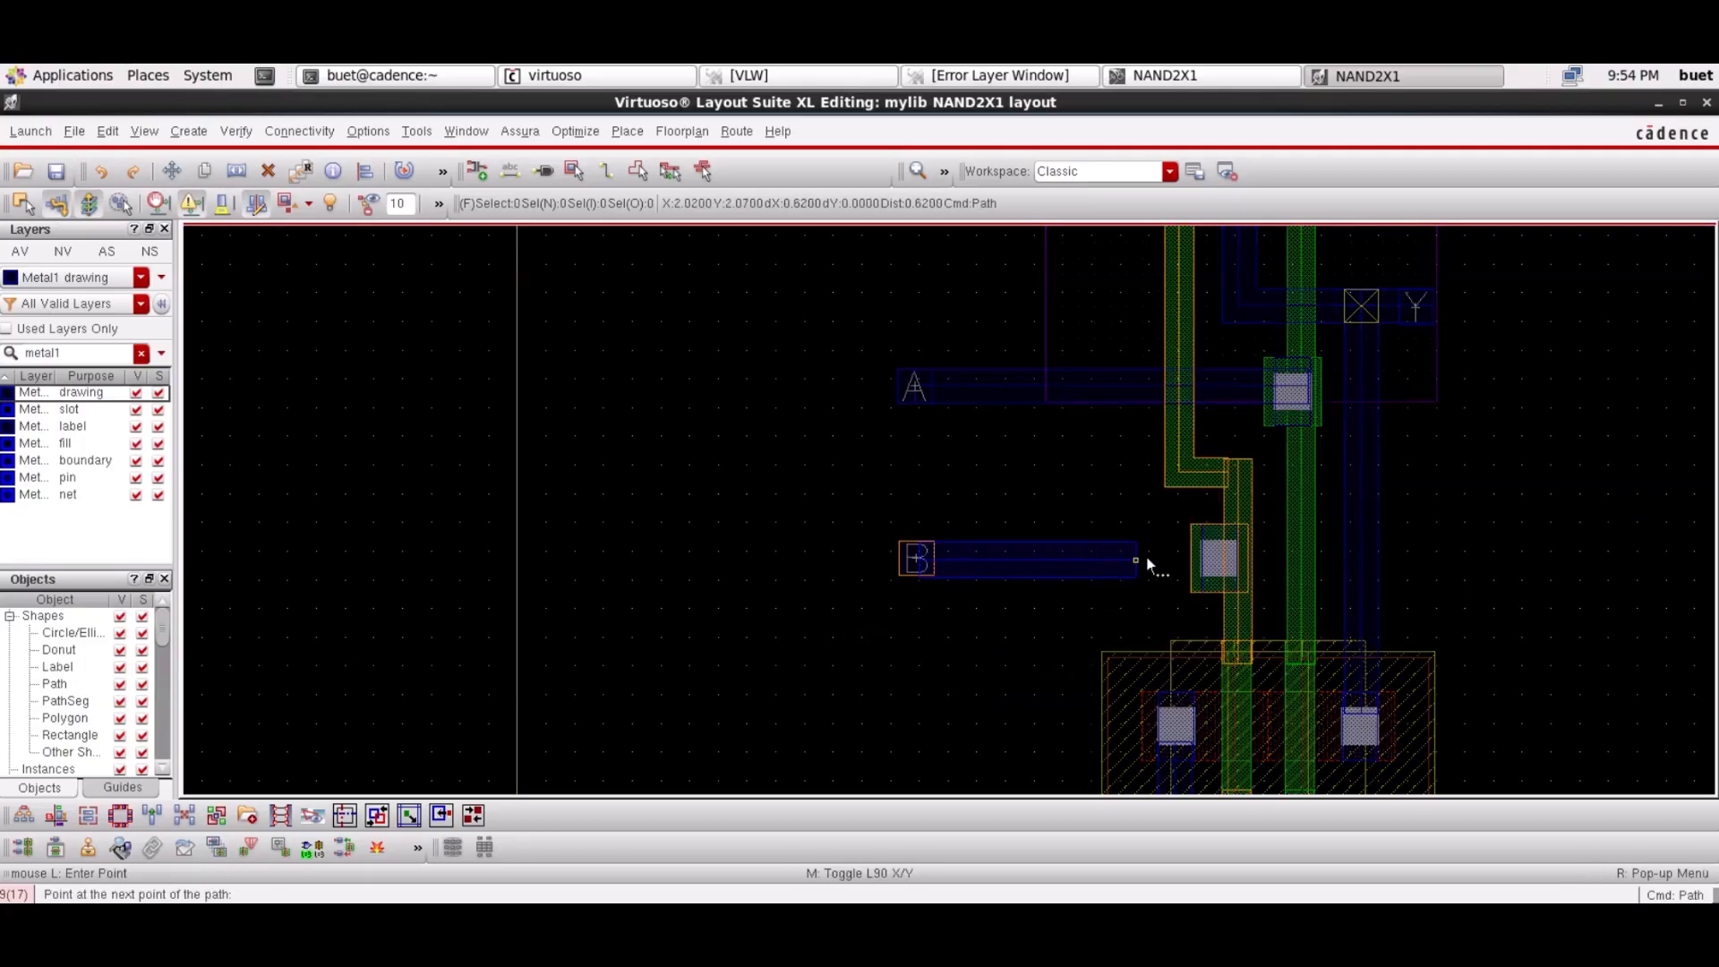
pyautogui.doubleClick(1238, 560)
pyautogui.press('Escape')
pyautogui.click(1018, 575)
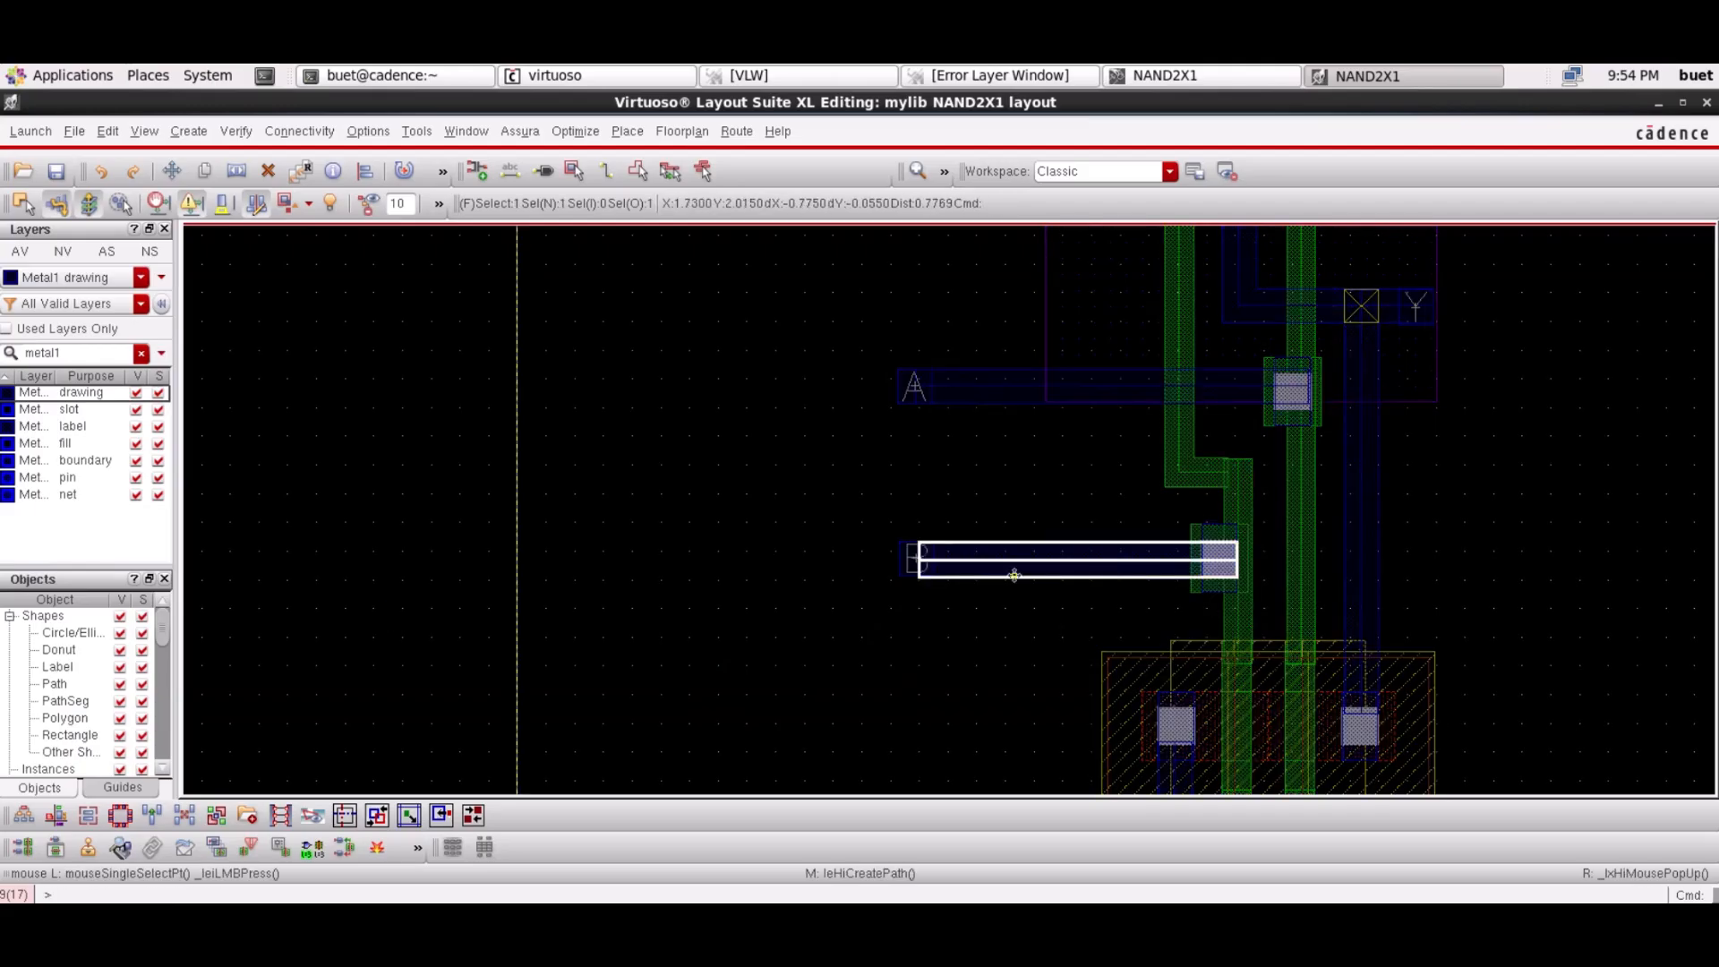
pyautogui.click(343, 625)
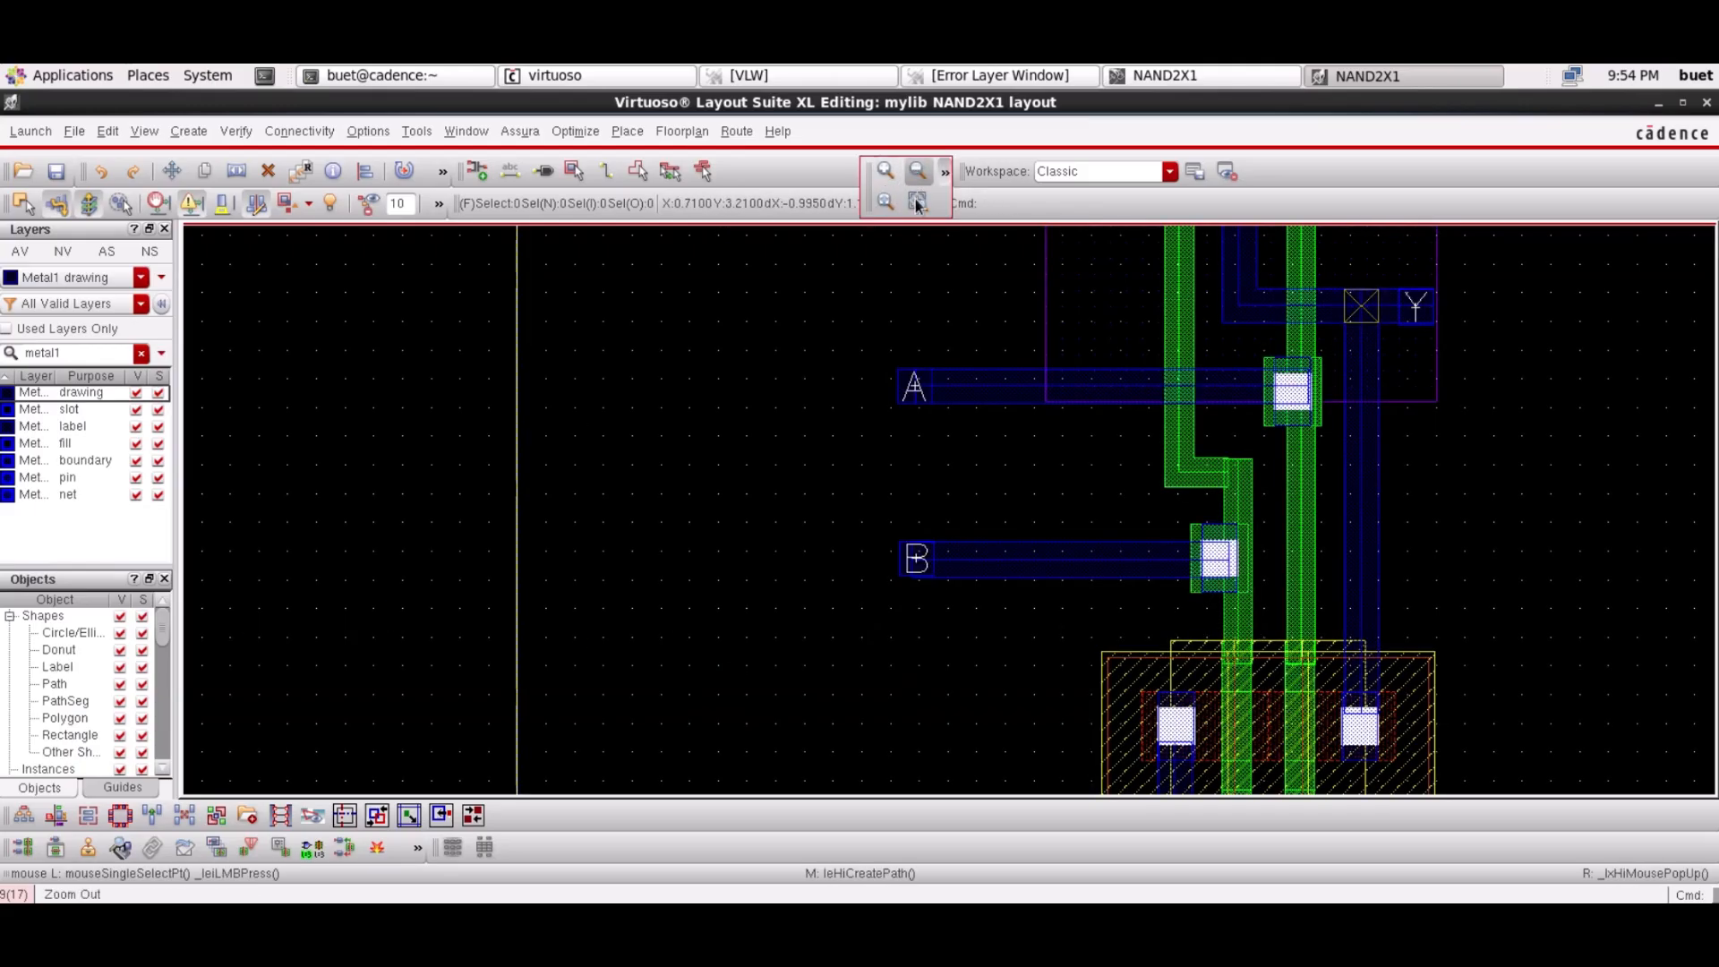
pyautogui.click(918, 171)
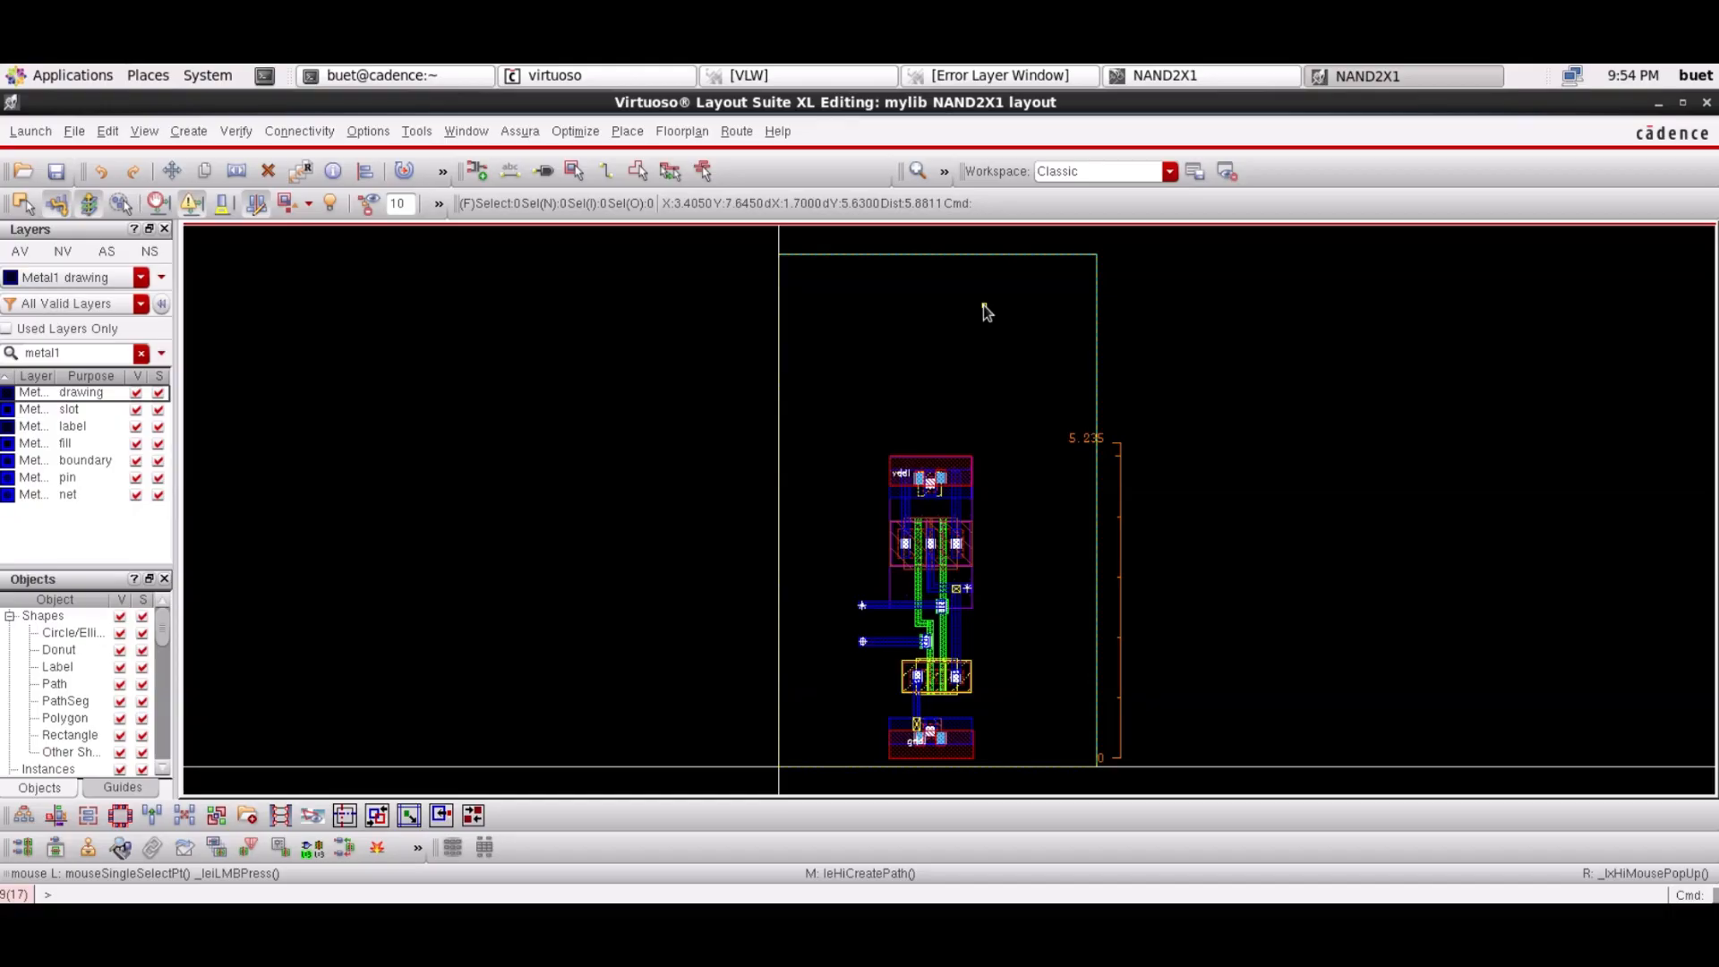
pyautogui.click(906, 174)
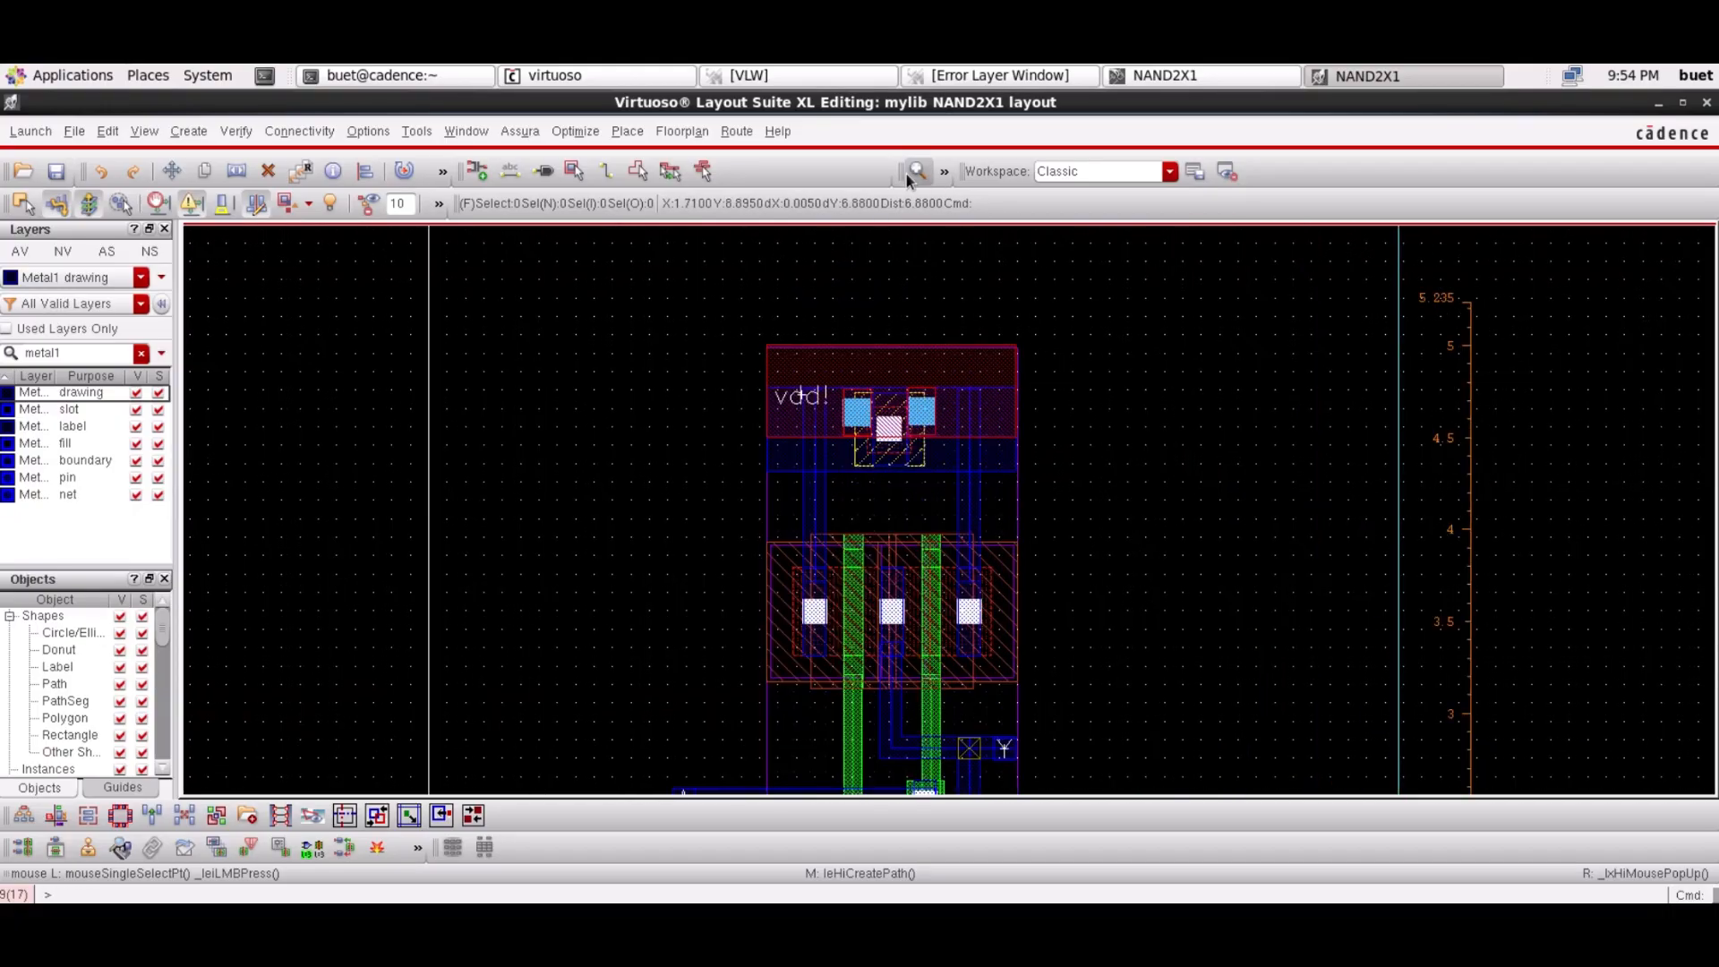
pyautogui.scroll(-2, 869, 385)
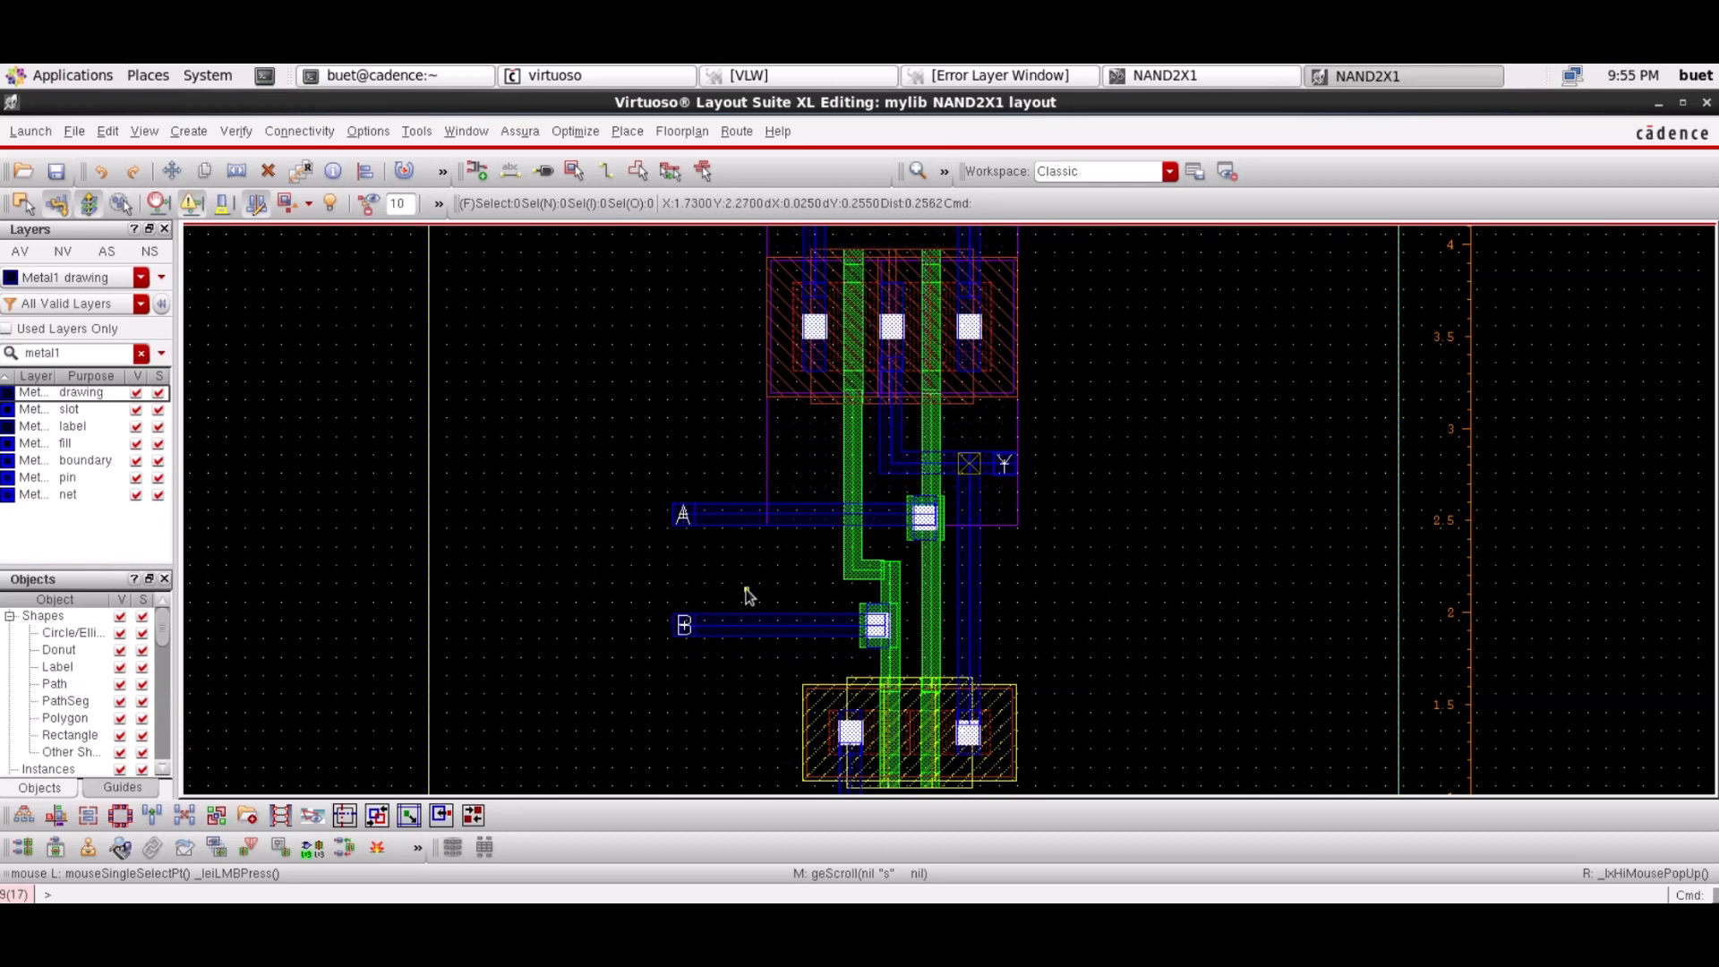
pyautogui.scroll(-1, 748, 596)
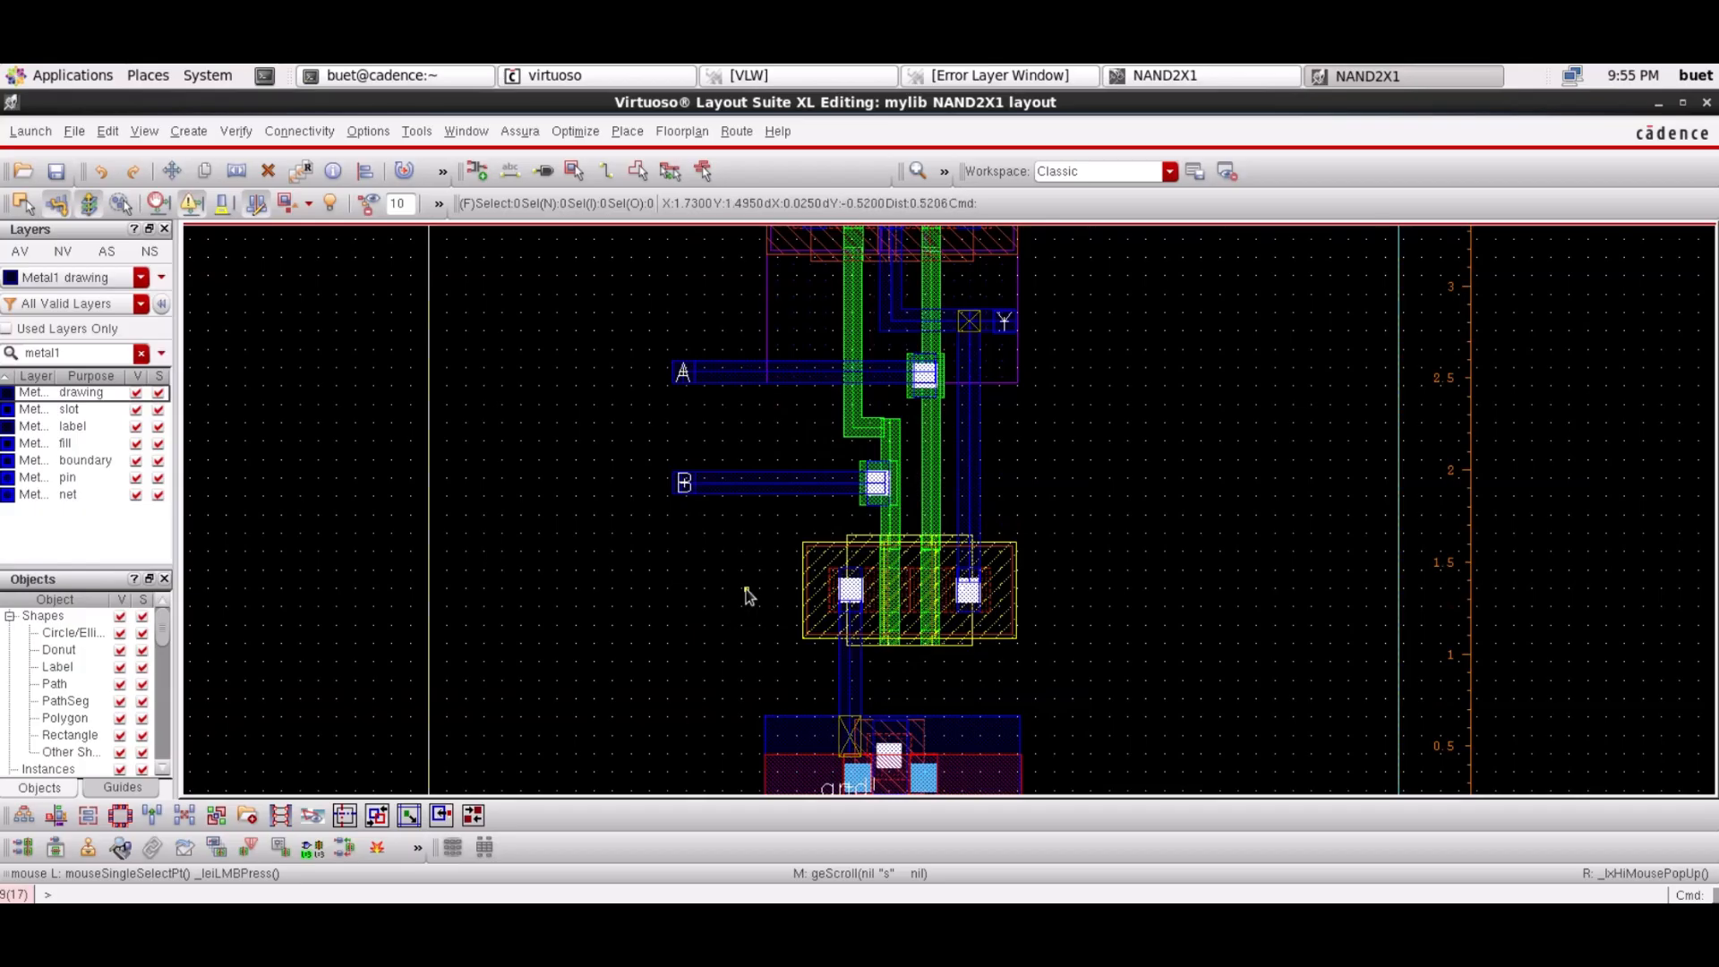
pyautogui.press('m')
pyautogui.click(683, 372)
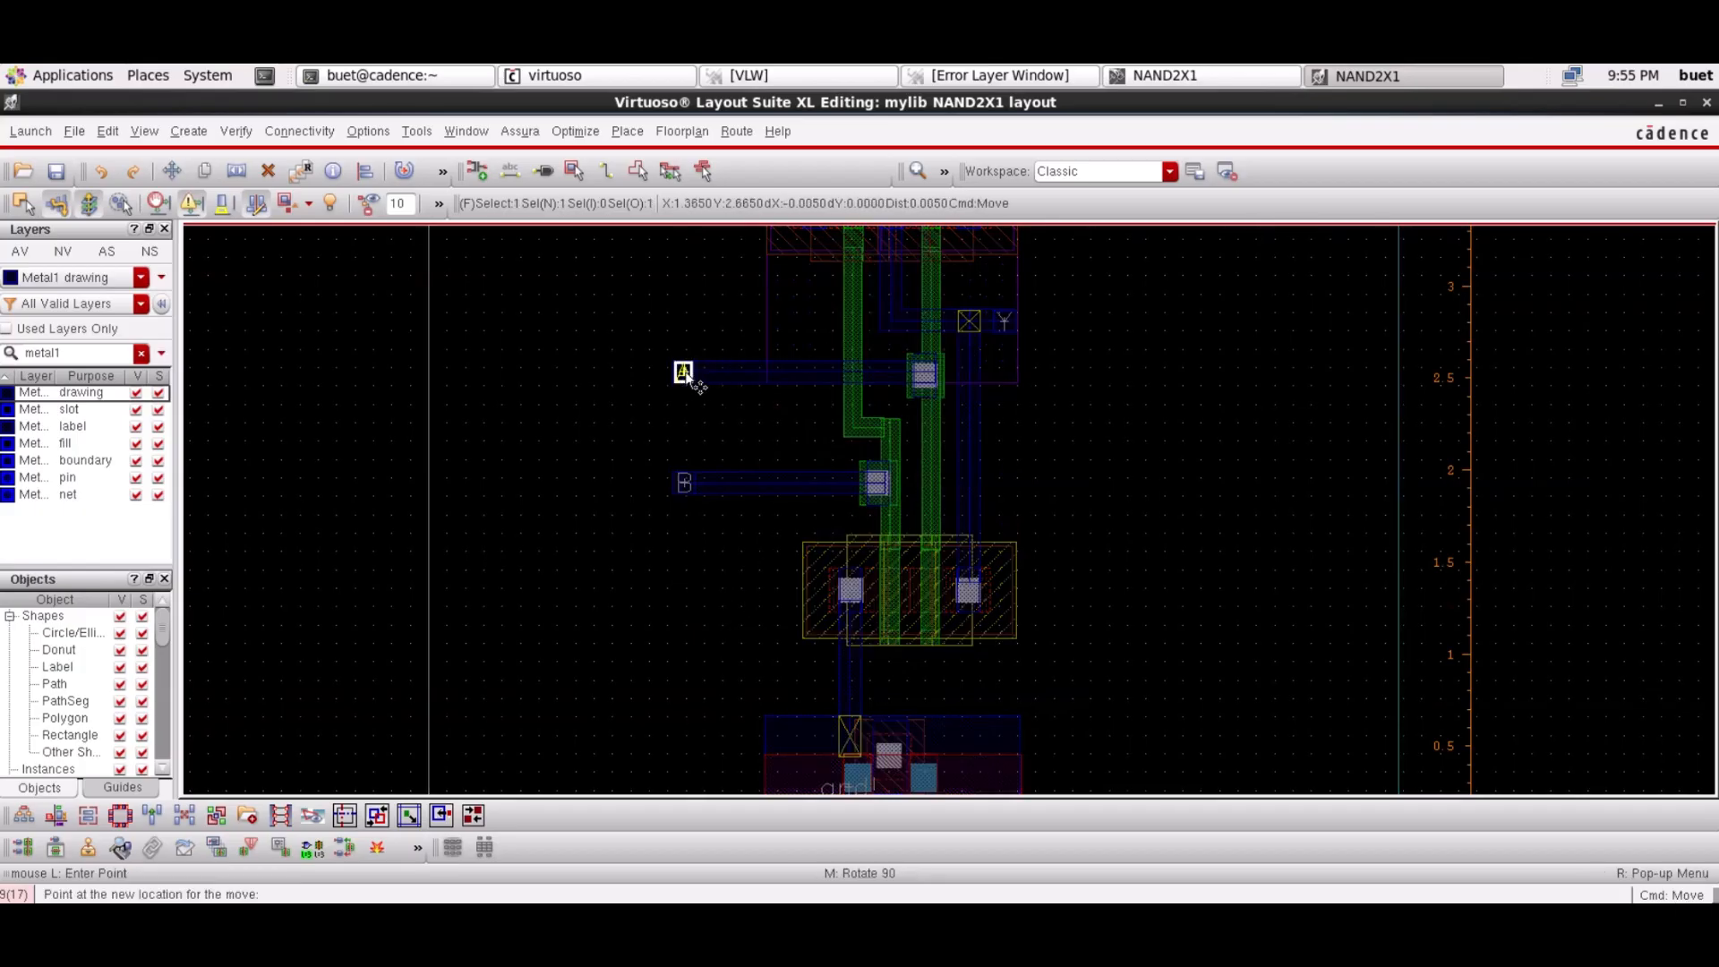
# Move pin A's label and shape to the right, closer to its gate contact
pyautogui.click(689, 372)
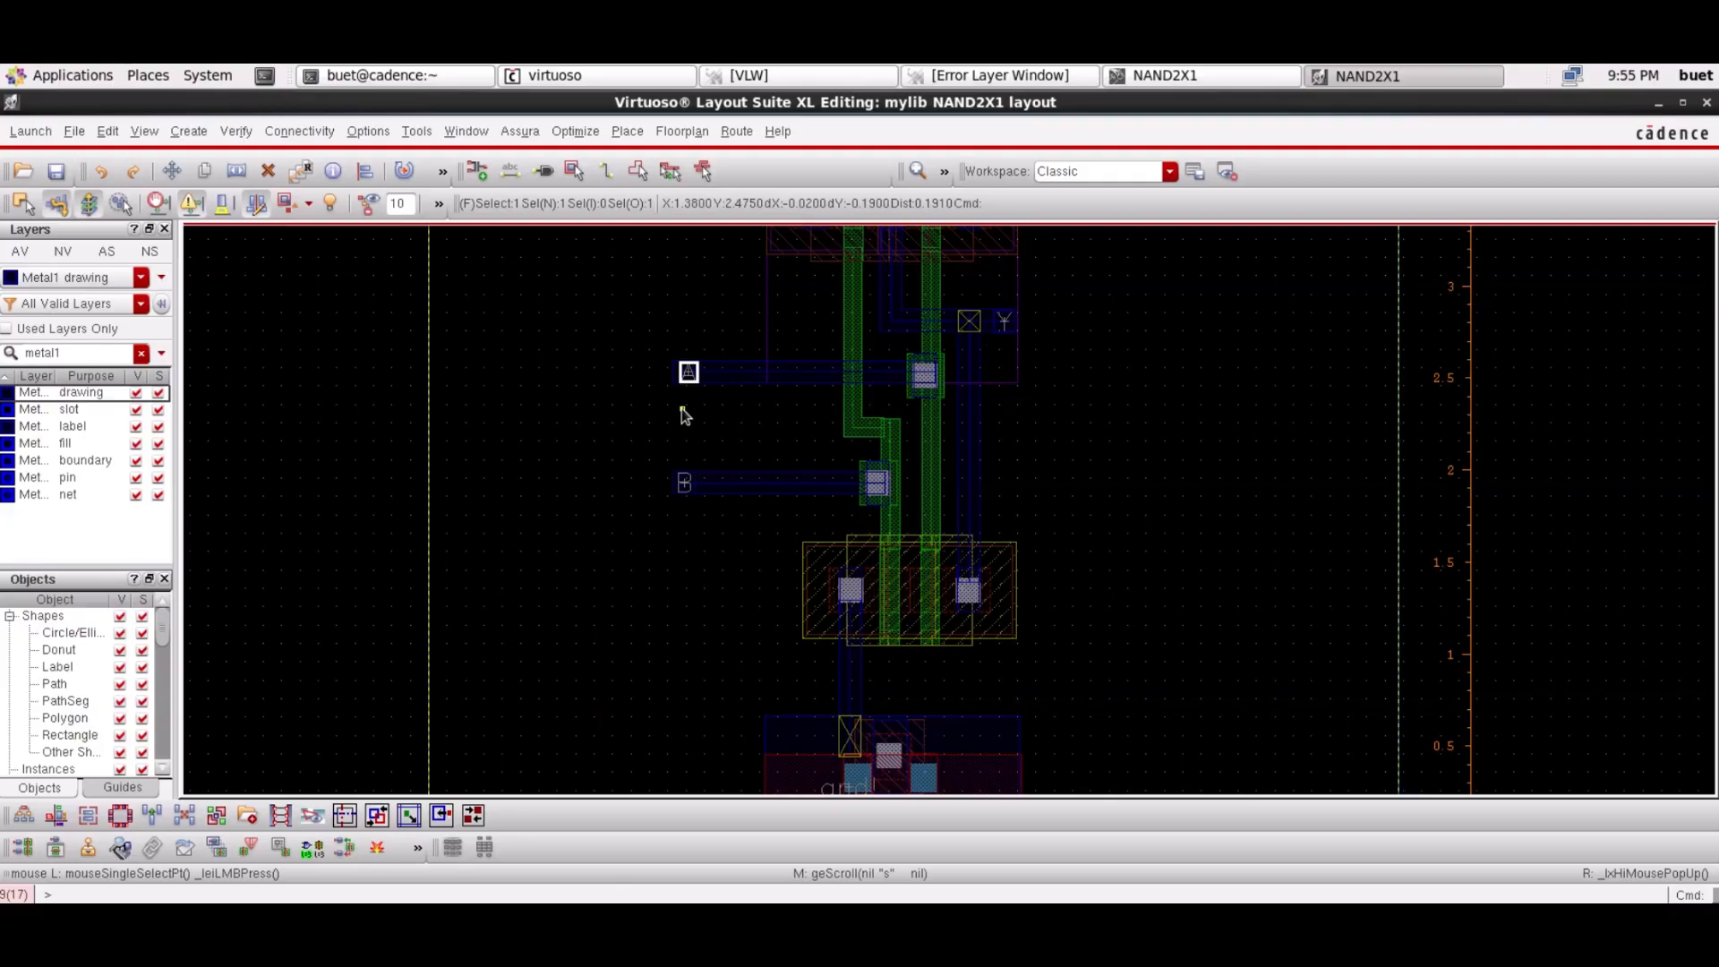
pyautogui.click(420, 440)
pyautogui.moveTo(649, 352); pyautogui.dragTo(711, 400)
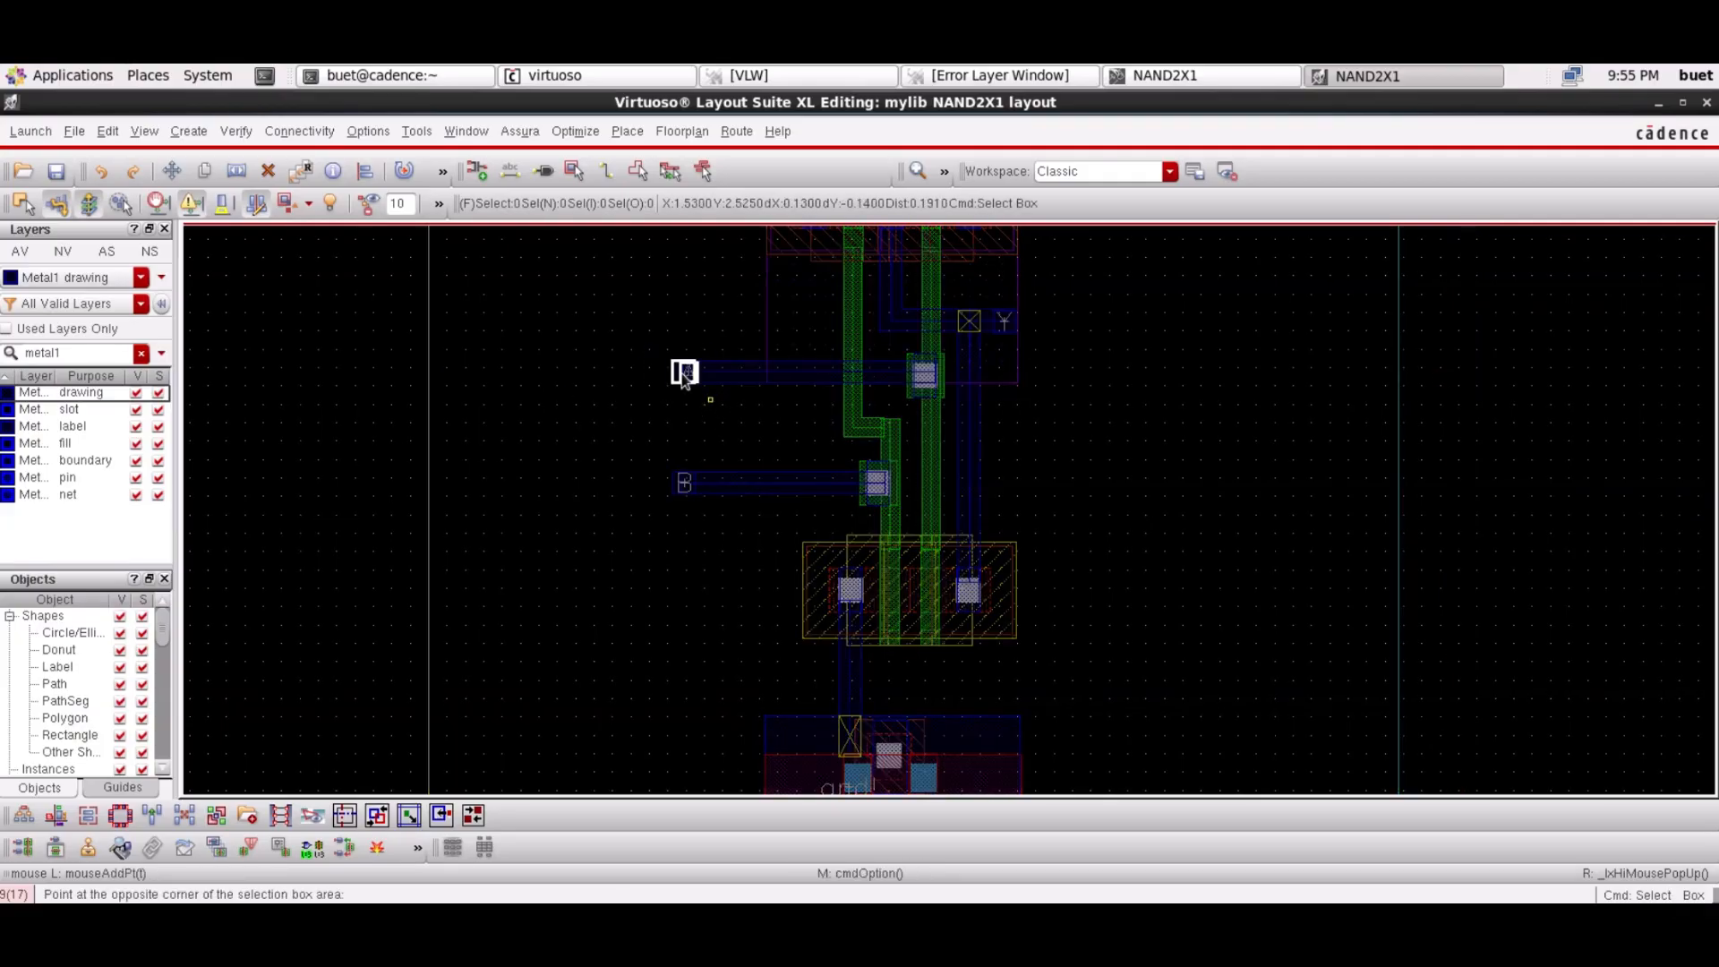
pyautogui.click(683, 376)
pyautogui.press('m')
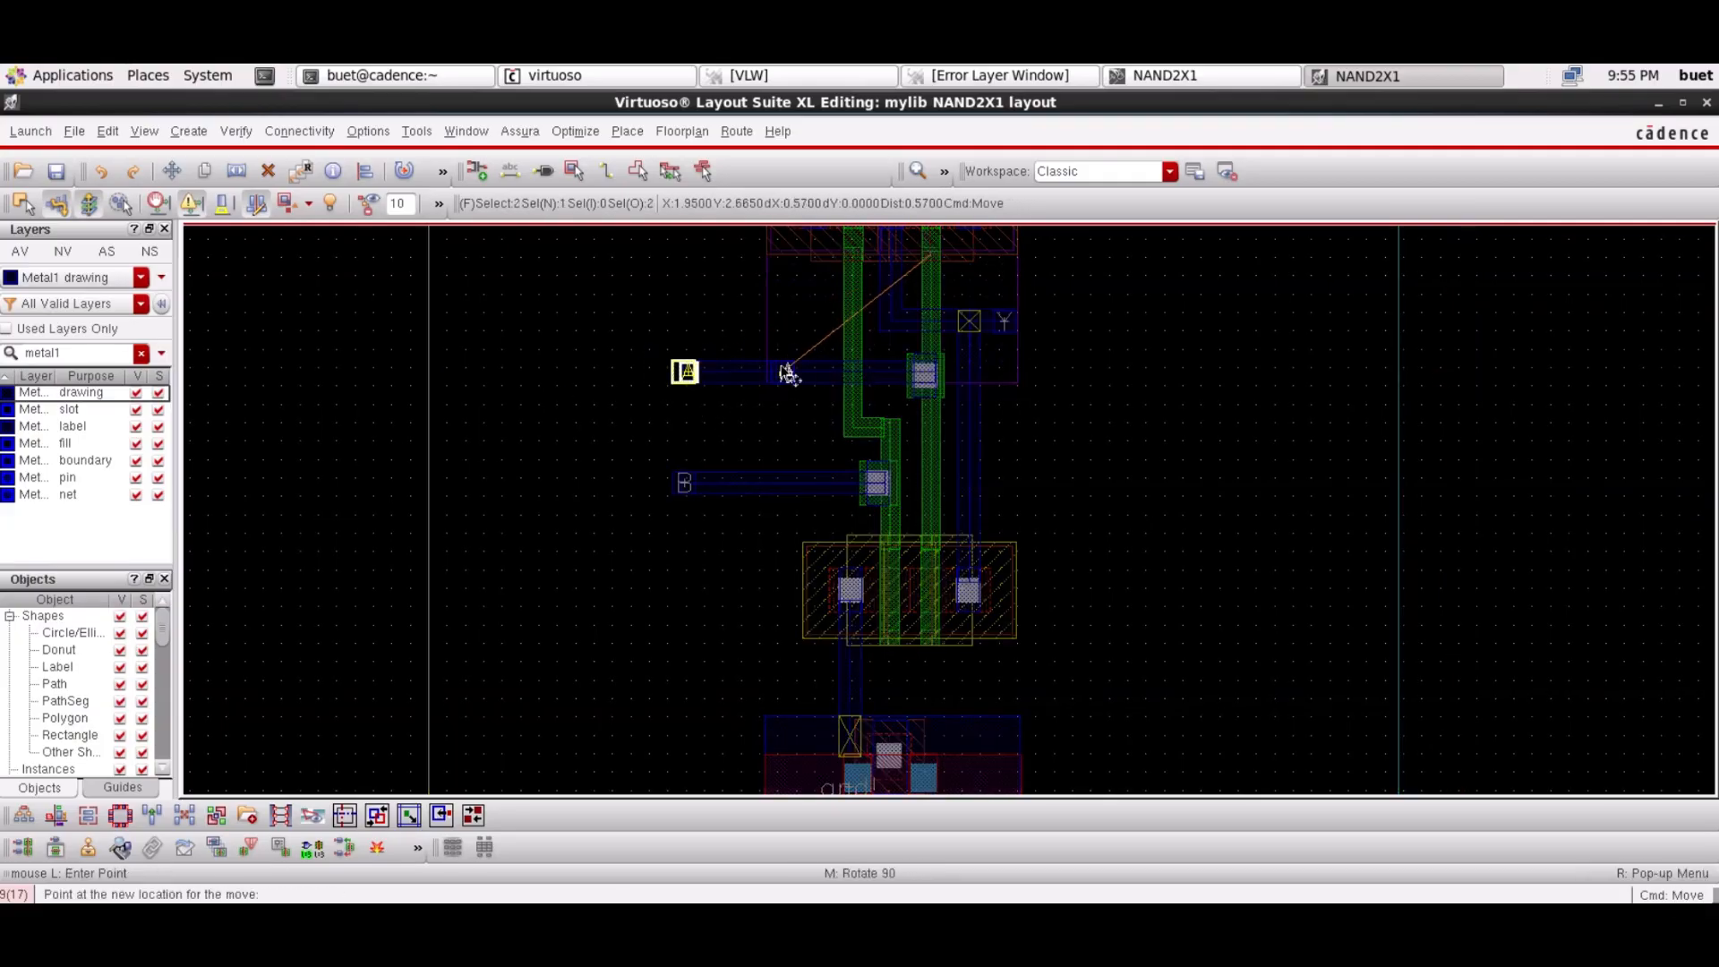
pyautogui.click(788, 373)
# Replace the old A wire with a short Metal1 path from pin A to its contact
pyautogui.click(710, 382)
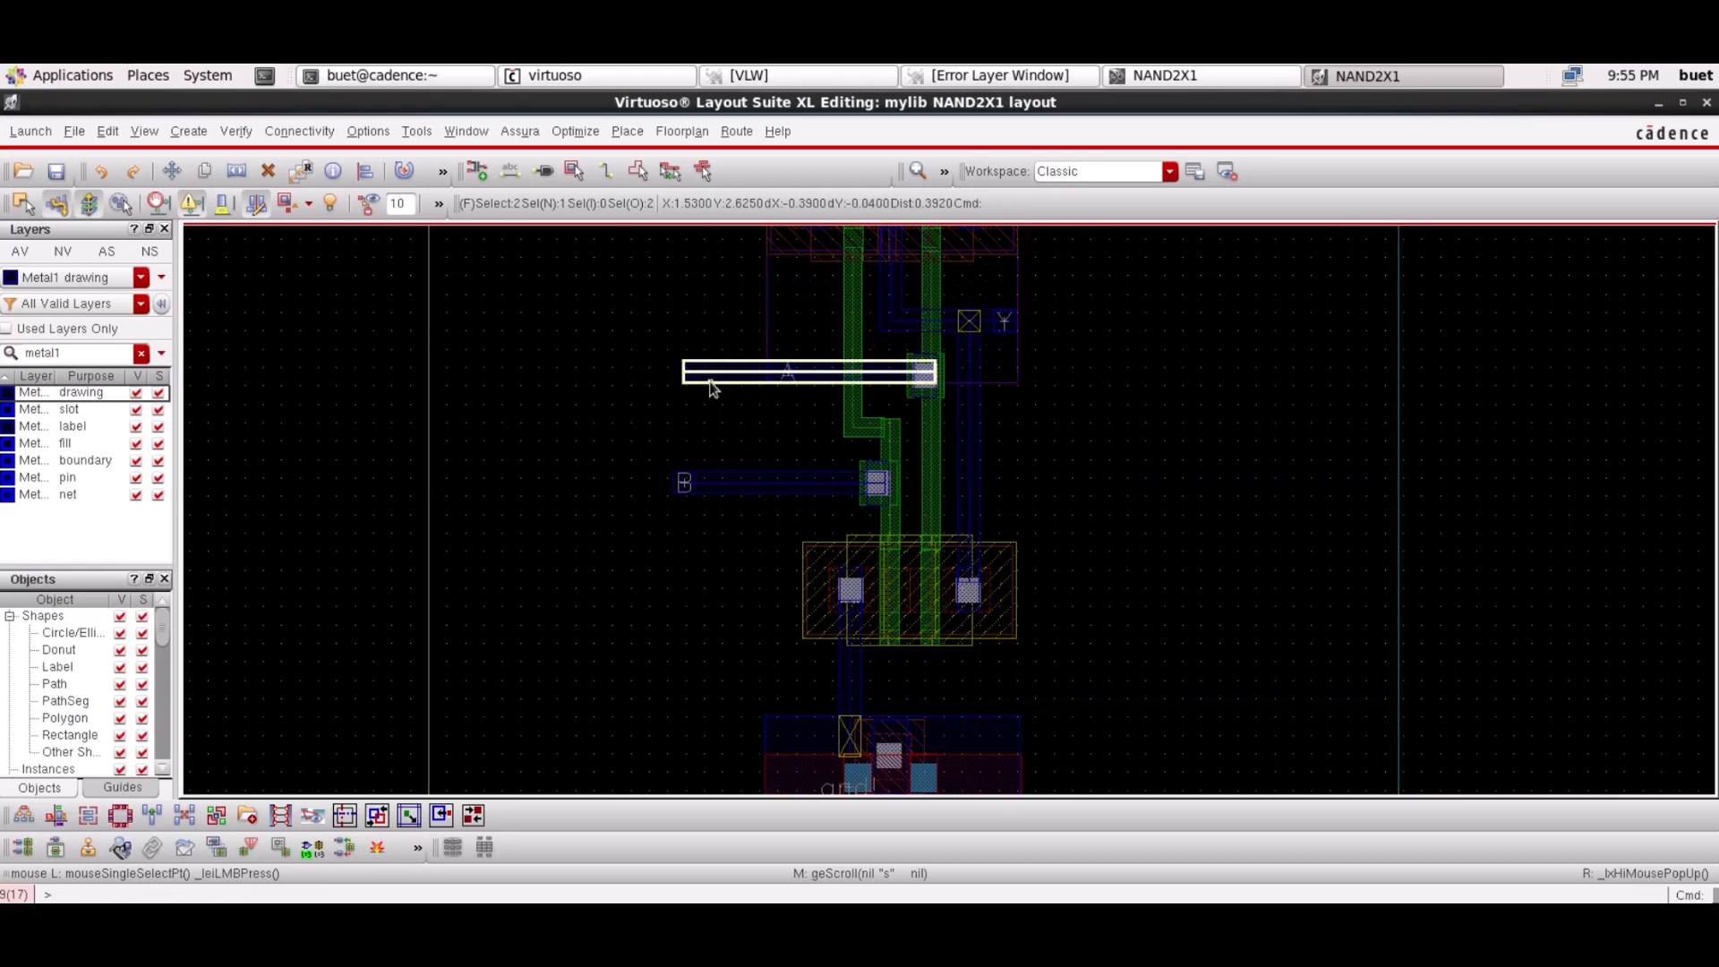
pyautogui.press('Delete')
pyautogui.press('p')
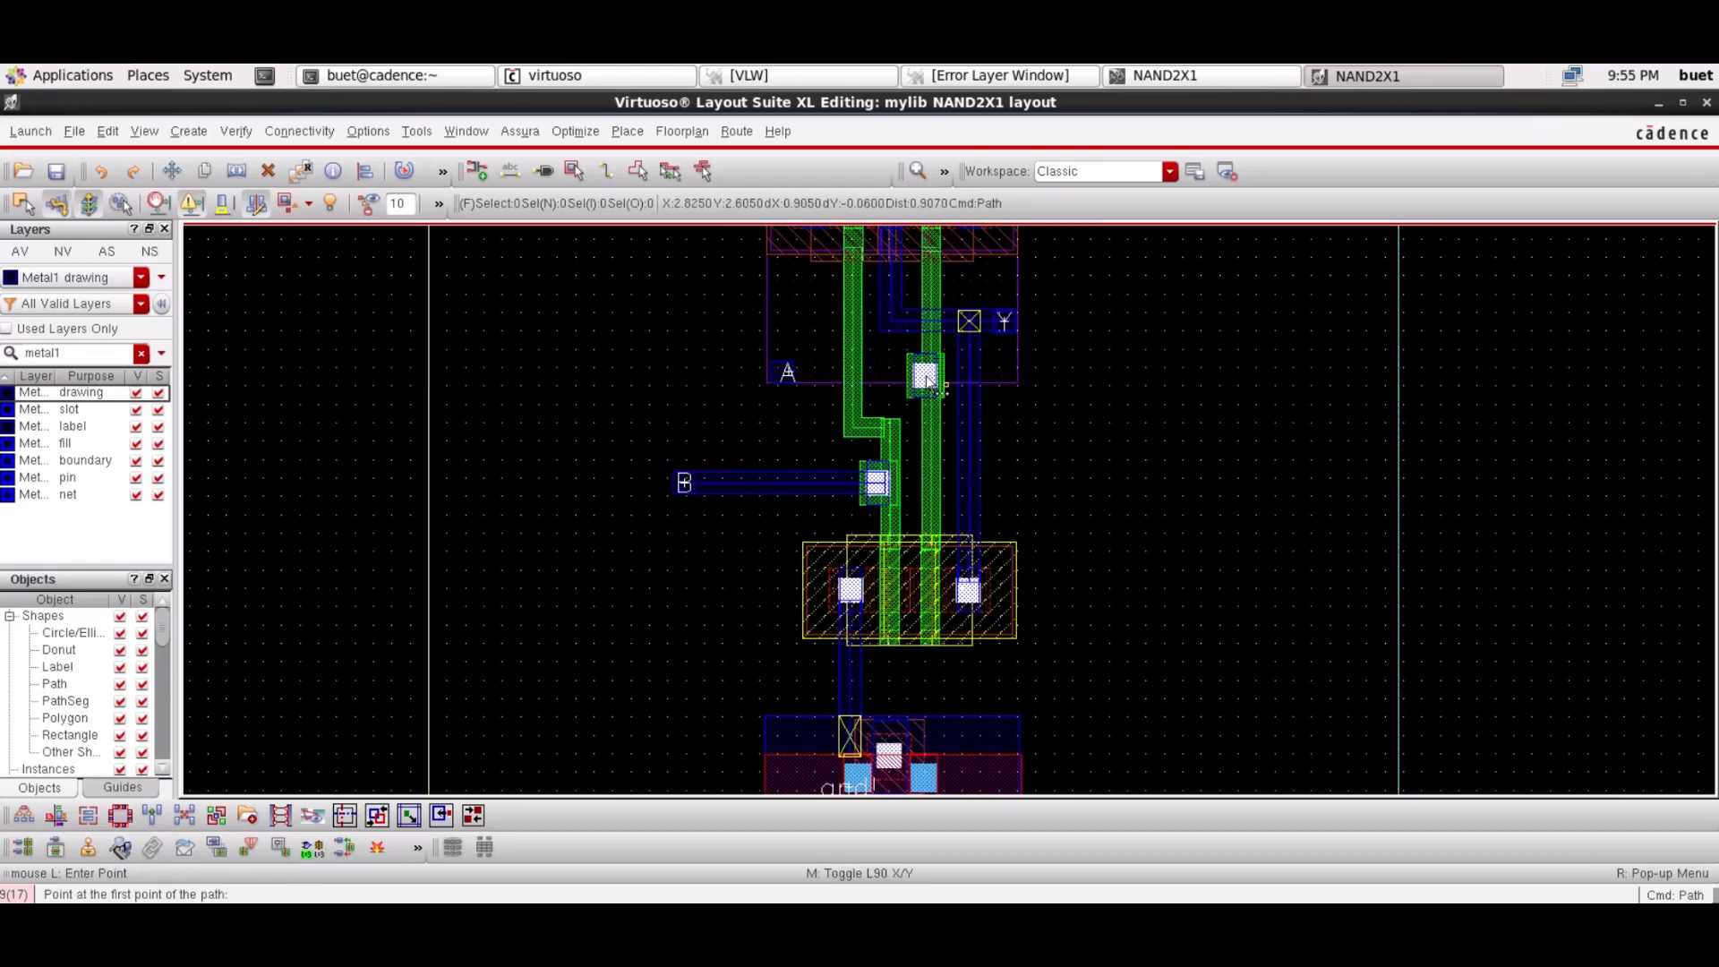
pyautogui.click(784, 372)
pyautogui.doubleClick(936, 383)
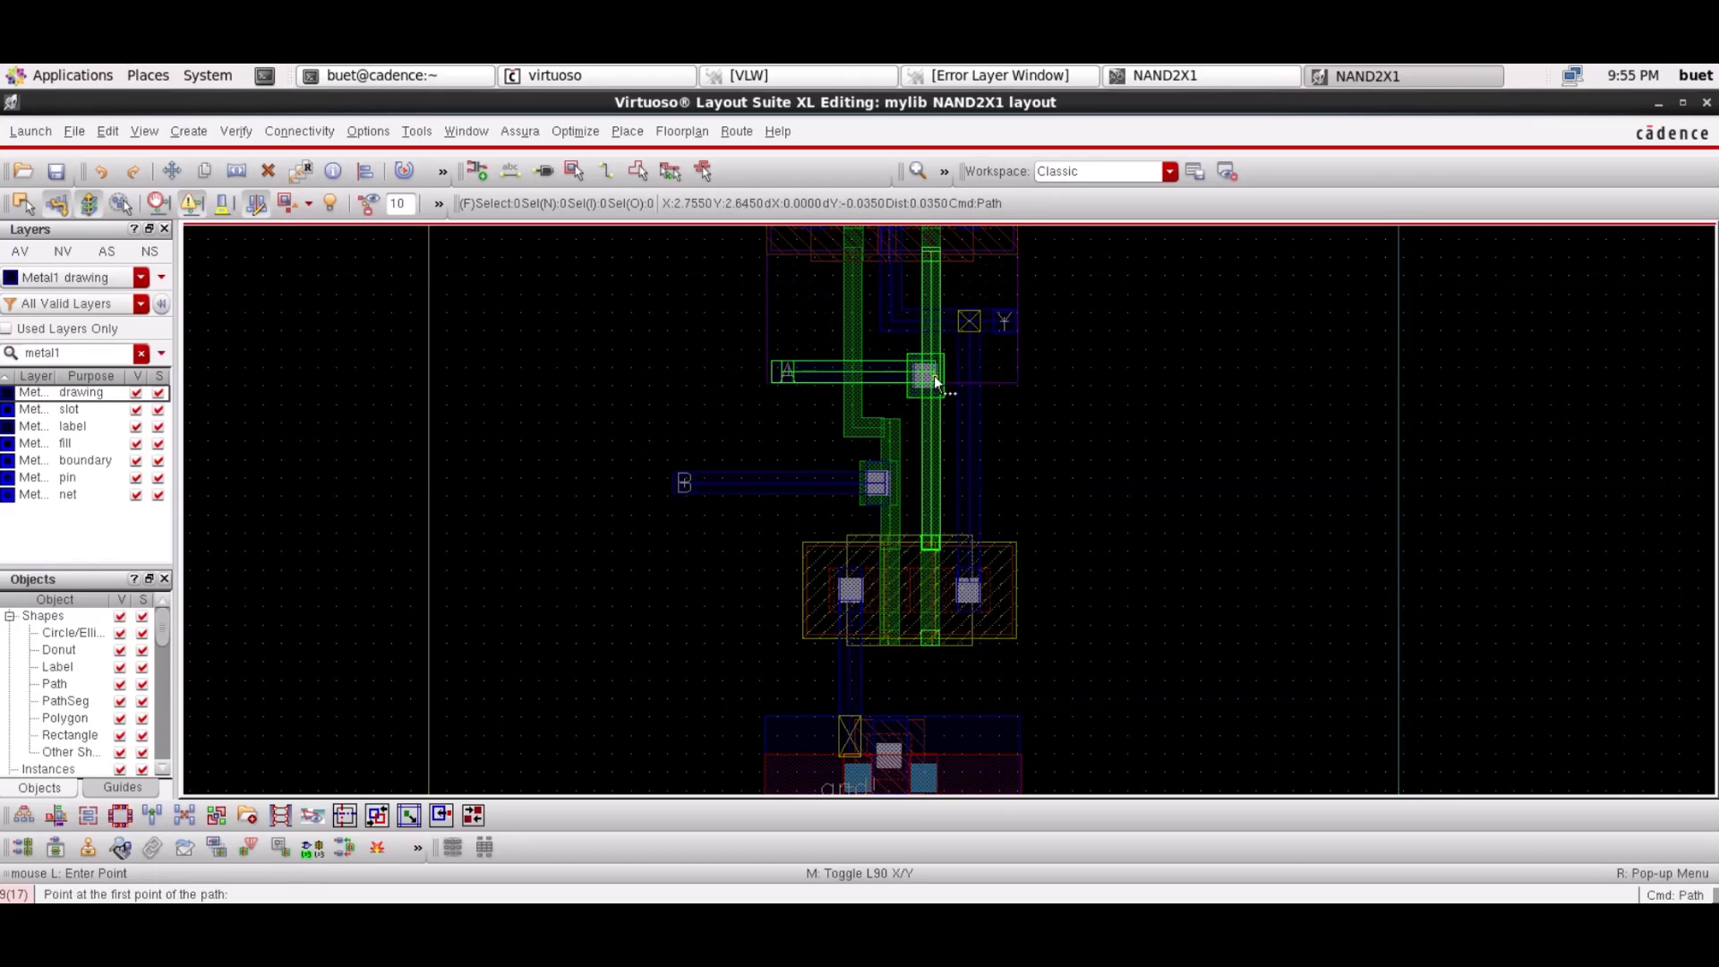
pyautogui.press('Escape')
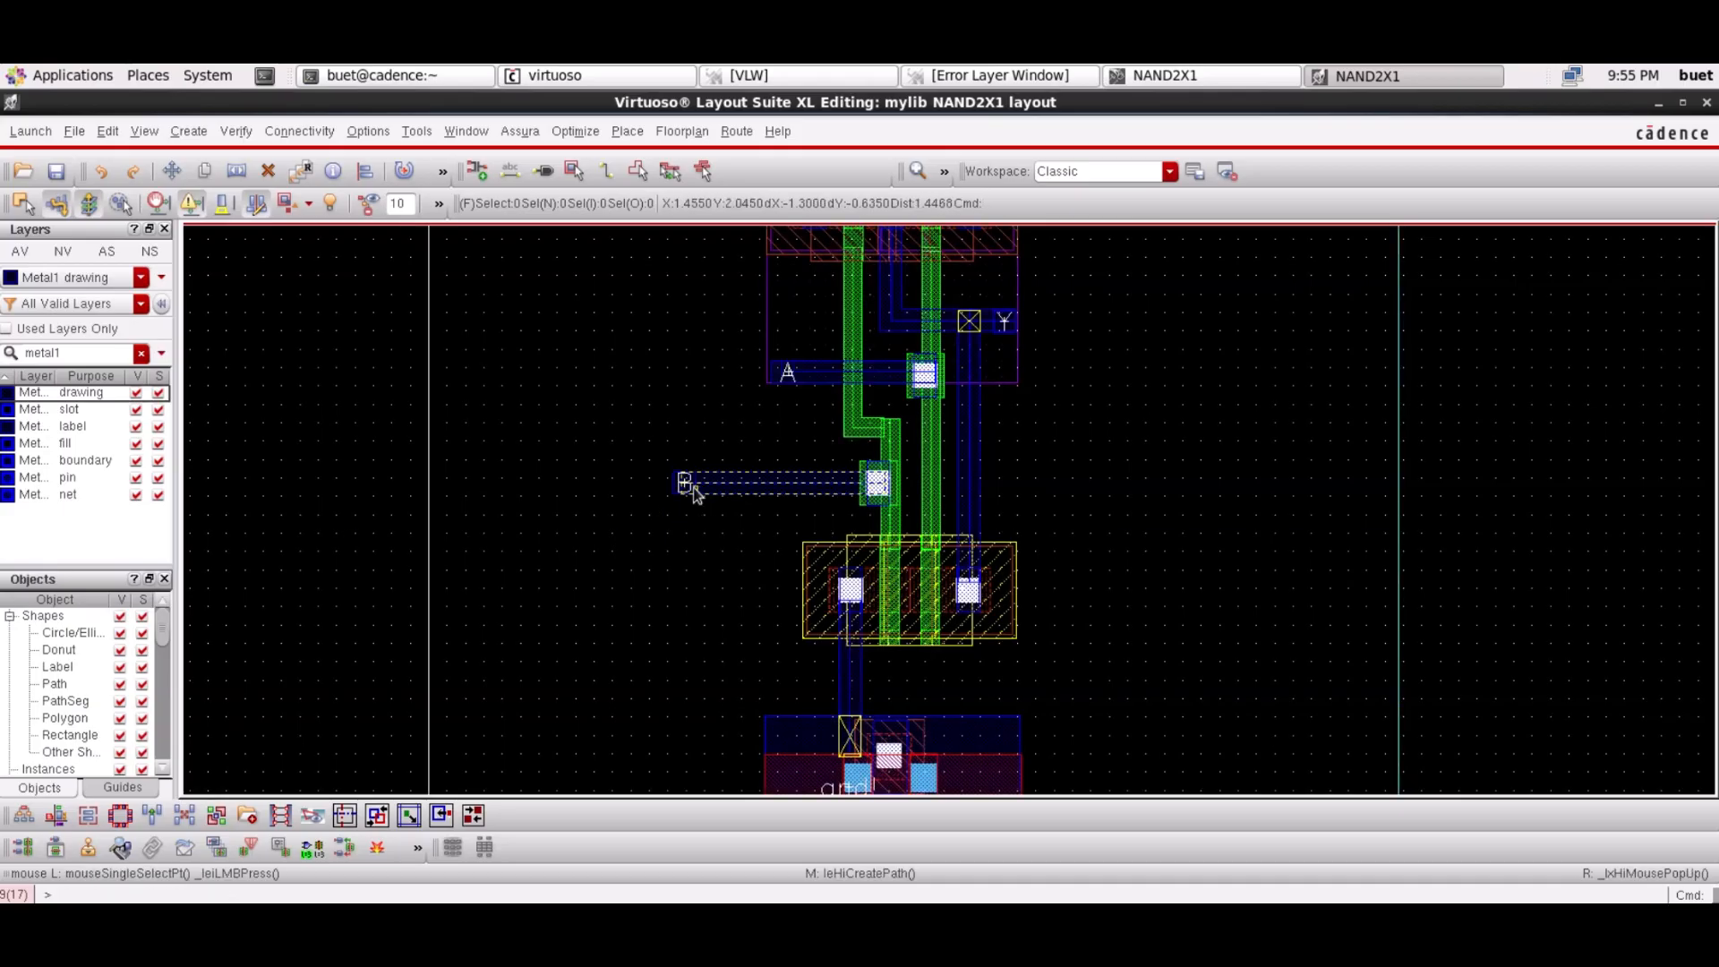
# Shift pin B right toward its contact and delete the old B wire
pyautogui.click(684, 483)
pyautogui.moveTo(681, 489); pyautogui.dragTo(780, 492)
pyautogui.click(700, 487)
pyautogui.press('Delete')
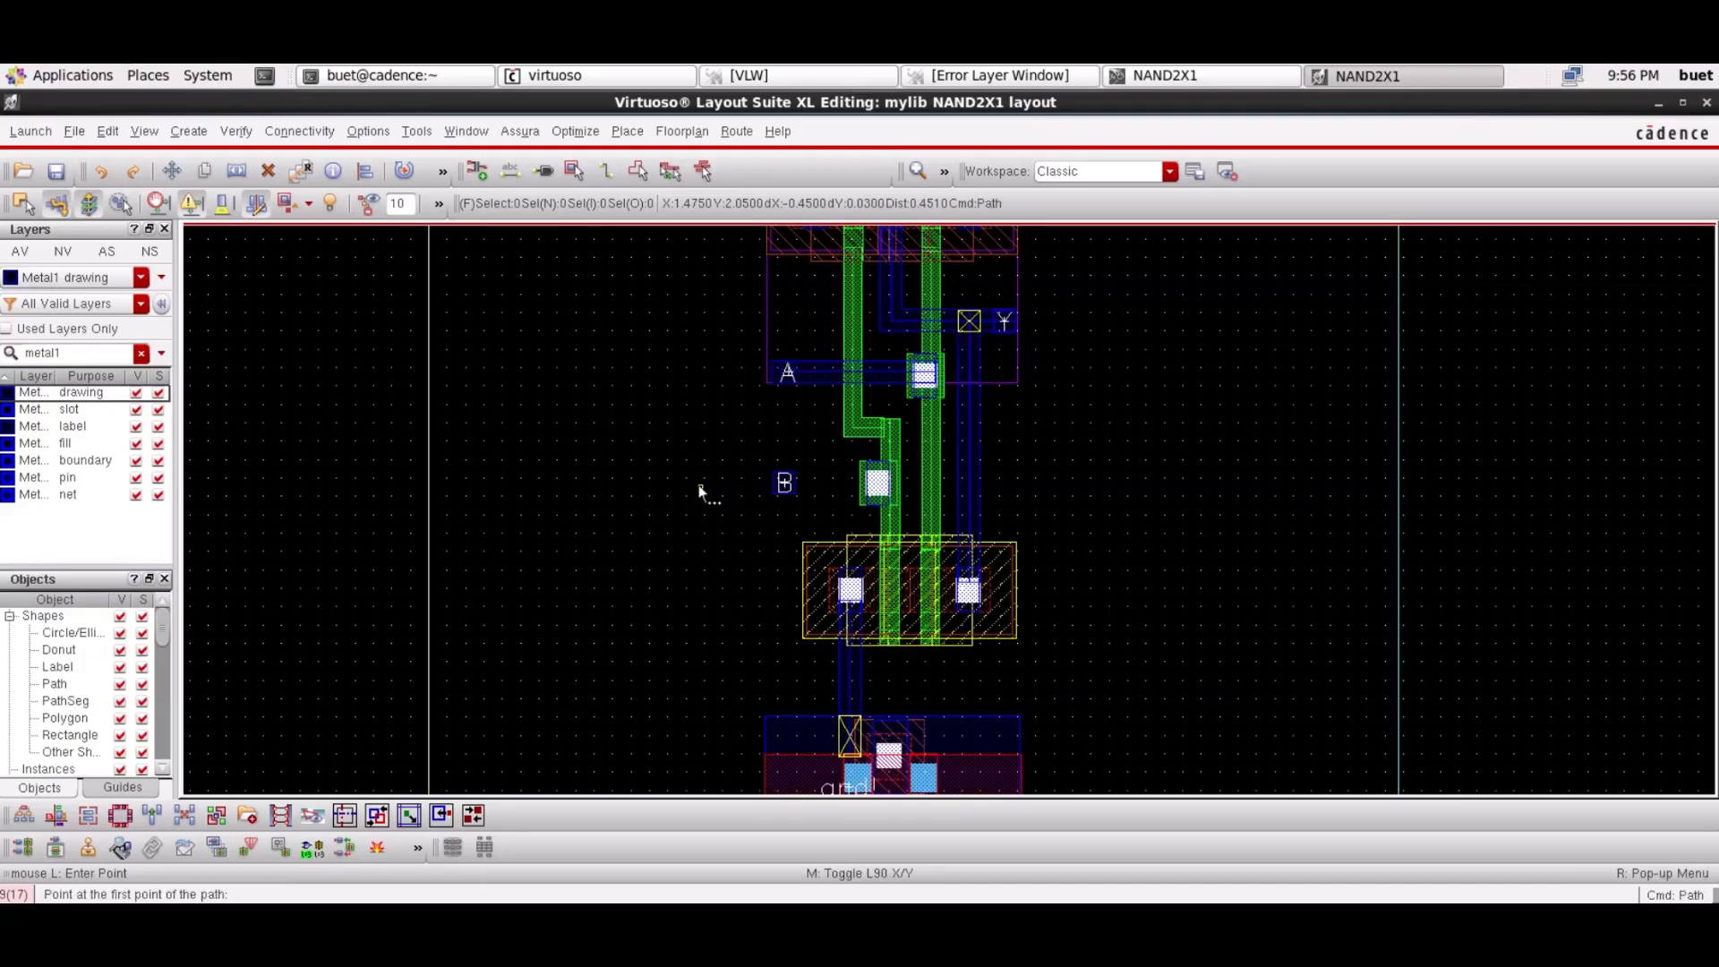
# Draw a new Metal1 path from pin B to its gate contact, nudged into alignment
pyautogui.press('p')
pyautogui.click(784, 484)
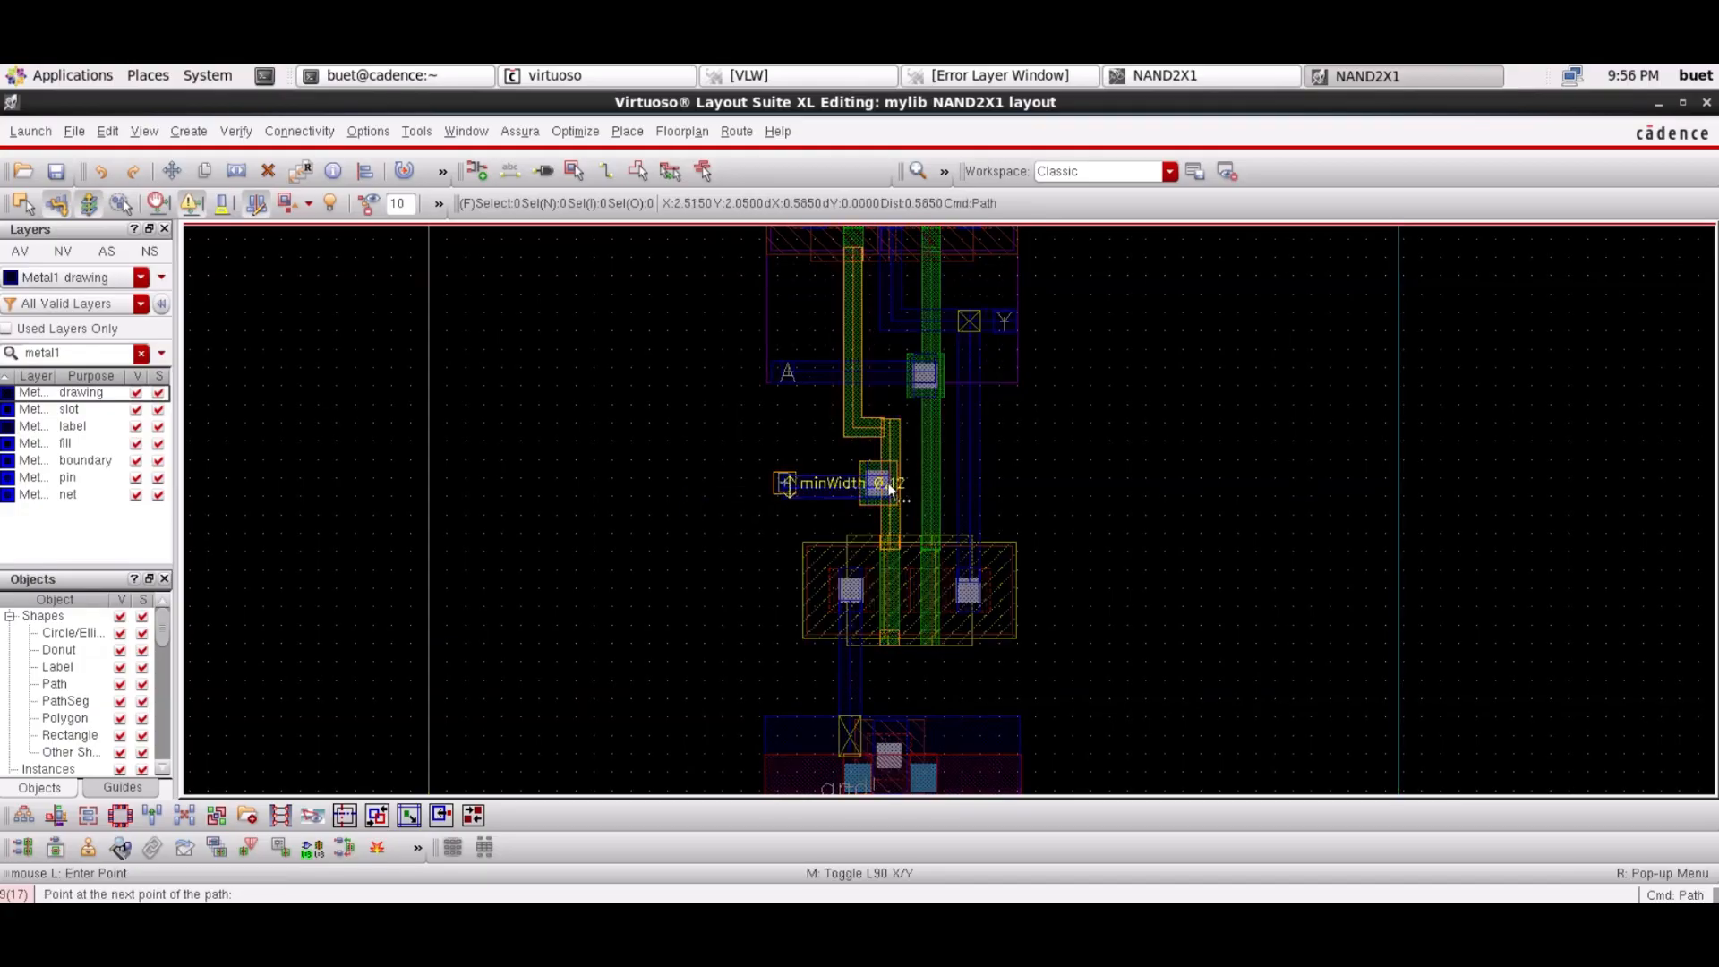
pyautogui.doubleClick(893, 491)
pyautogui.press('Escape')
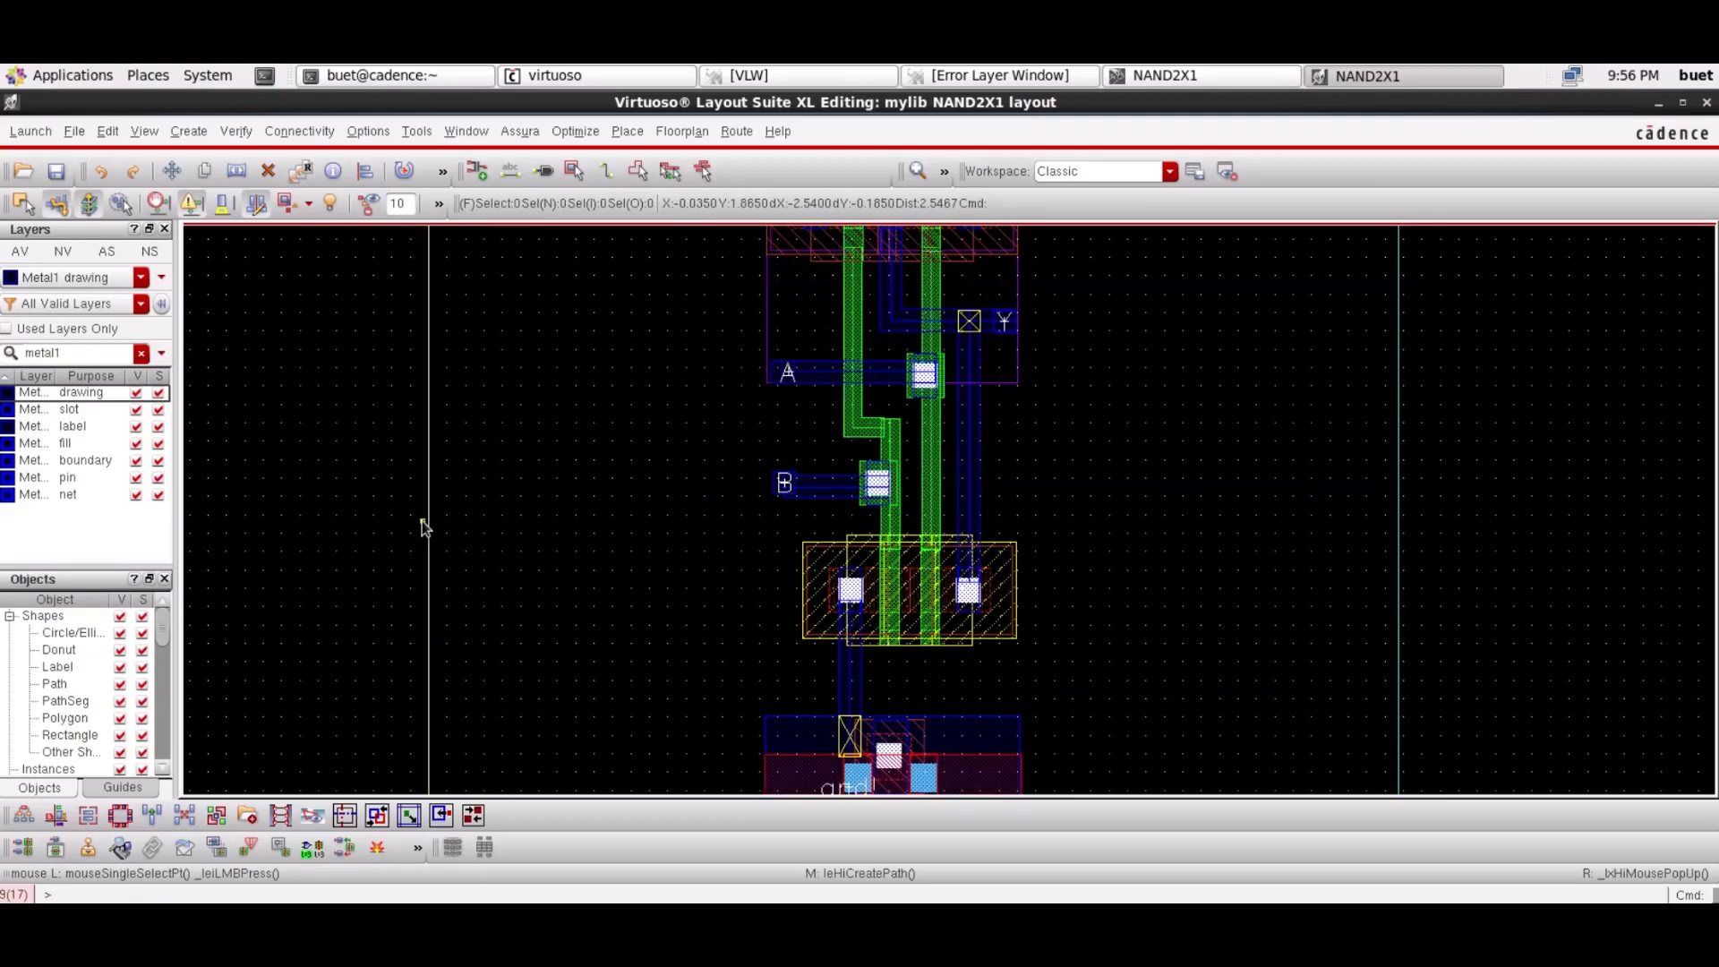
pyautogui.click(818, 494)
pyautogui.moveTo(818, 494); pyautogui.dragTo(815, 489)
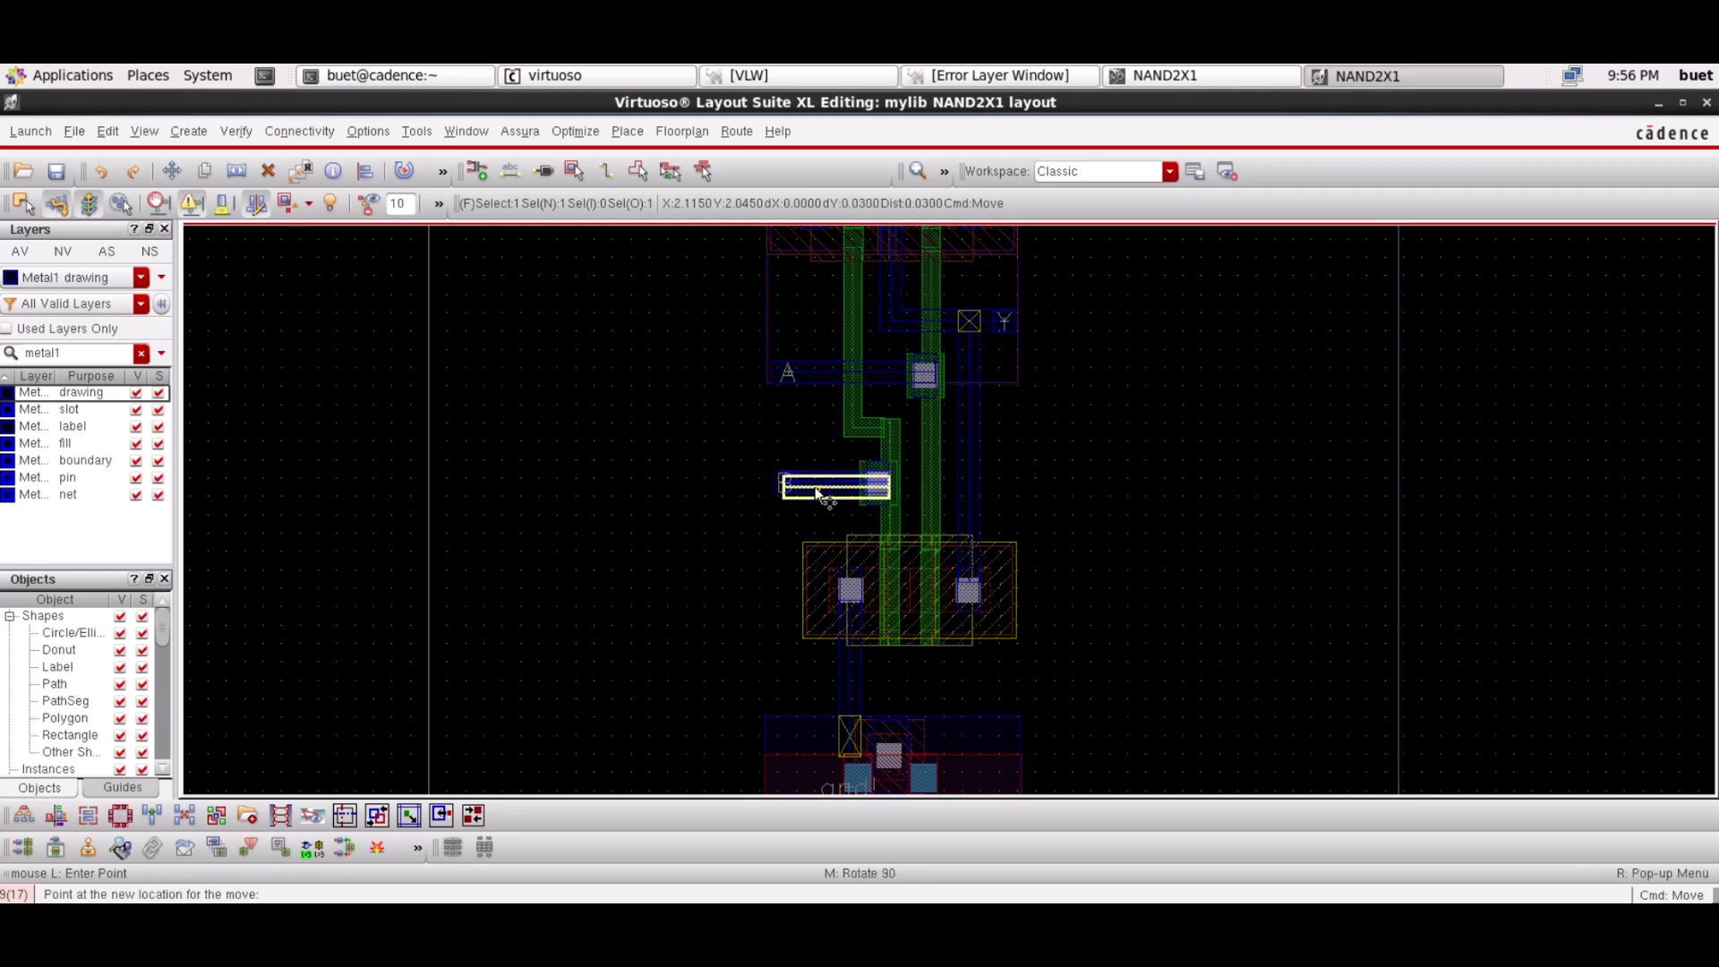
pyautogui.click(815, 491)
pyautogui.click(556, 547)
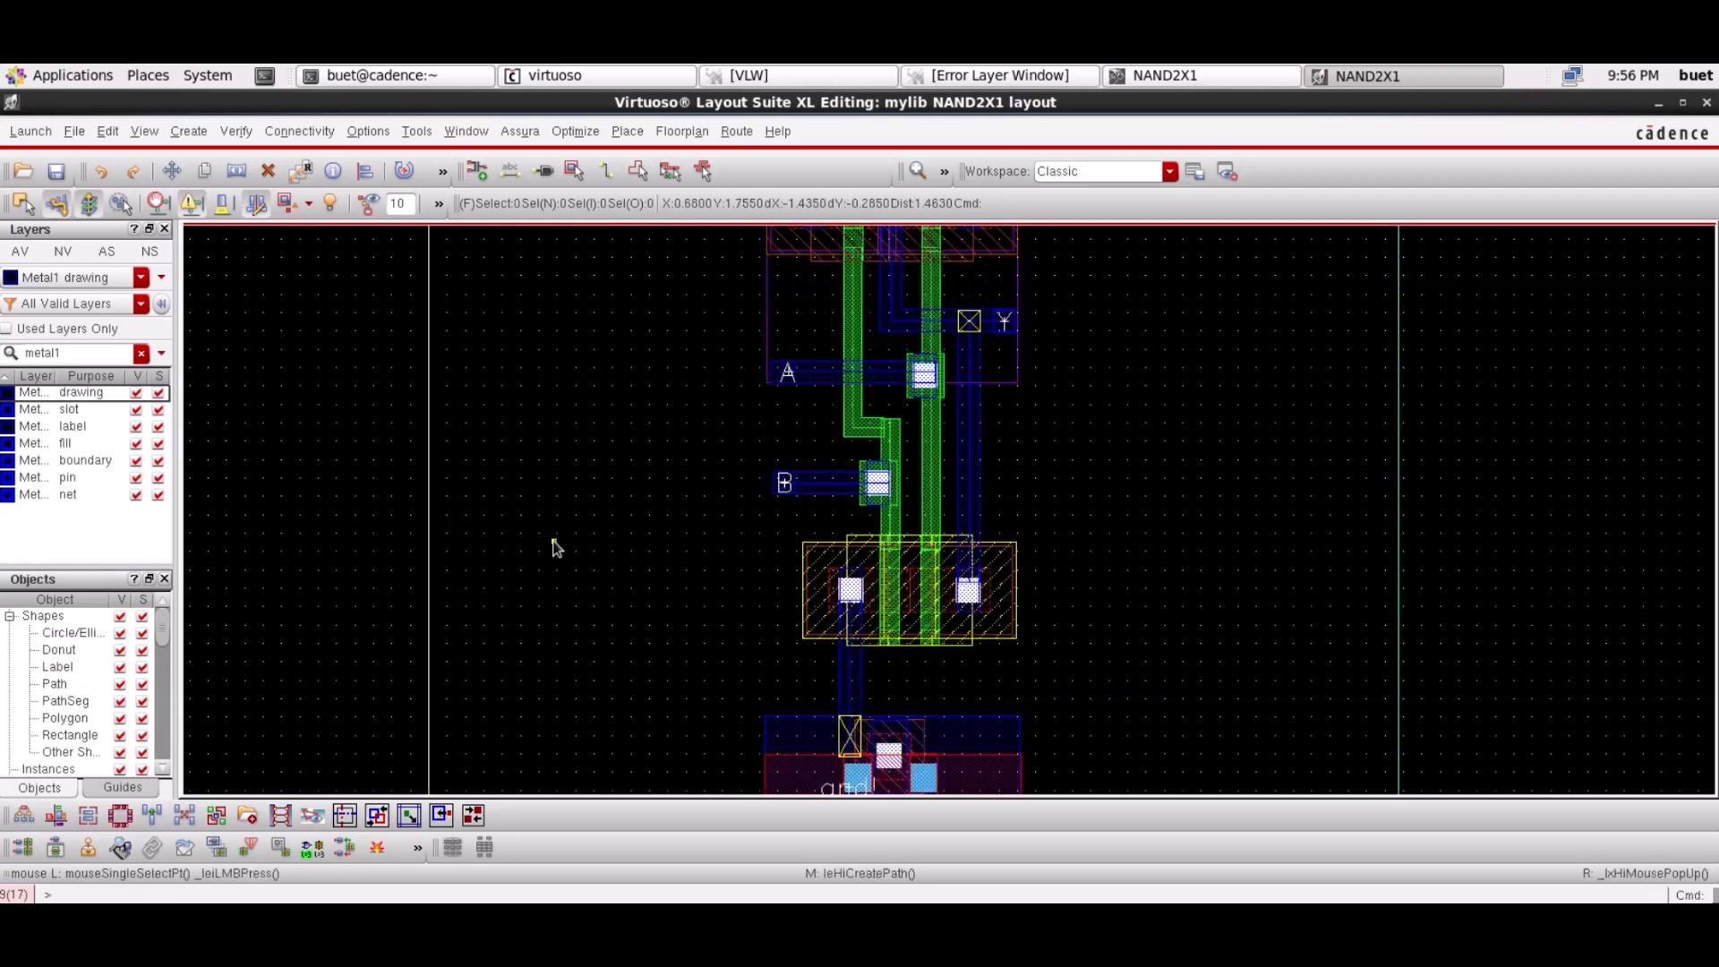
# Stretch the cell boundary's top edge down to the 5.235 mark, then select the whole layout
pyautogui.scroll(-1, 556, 547)
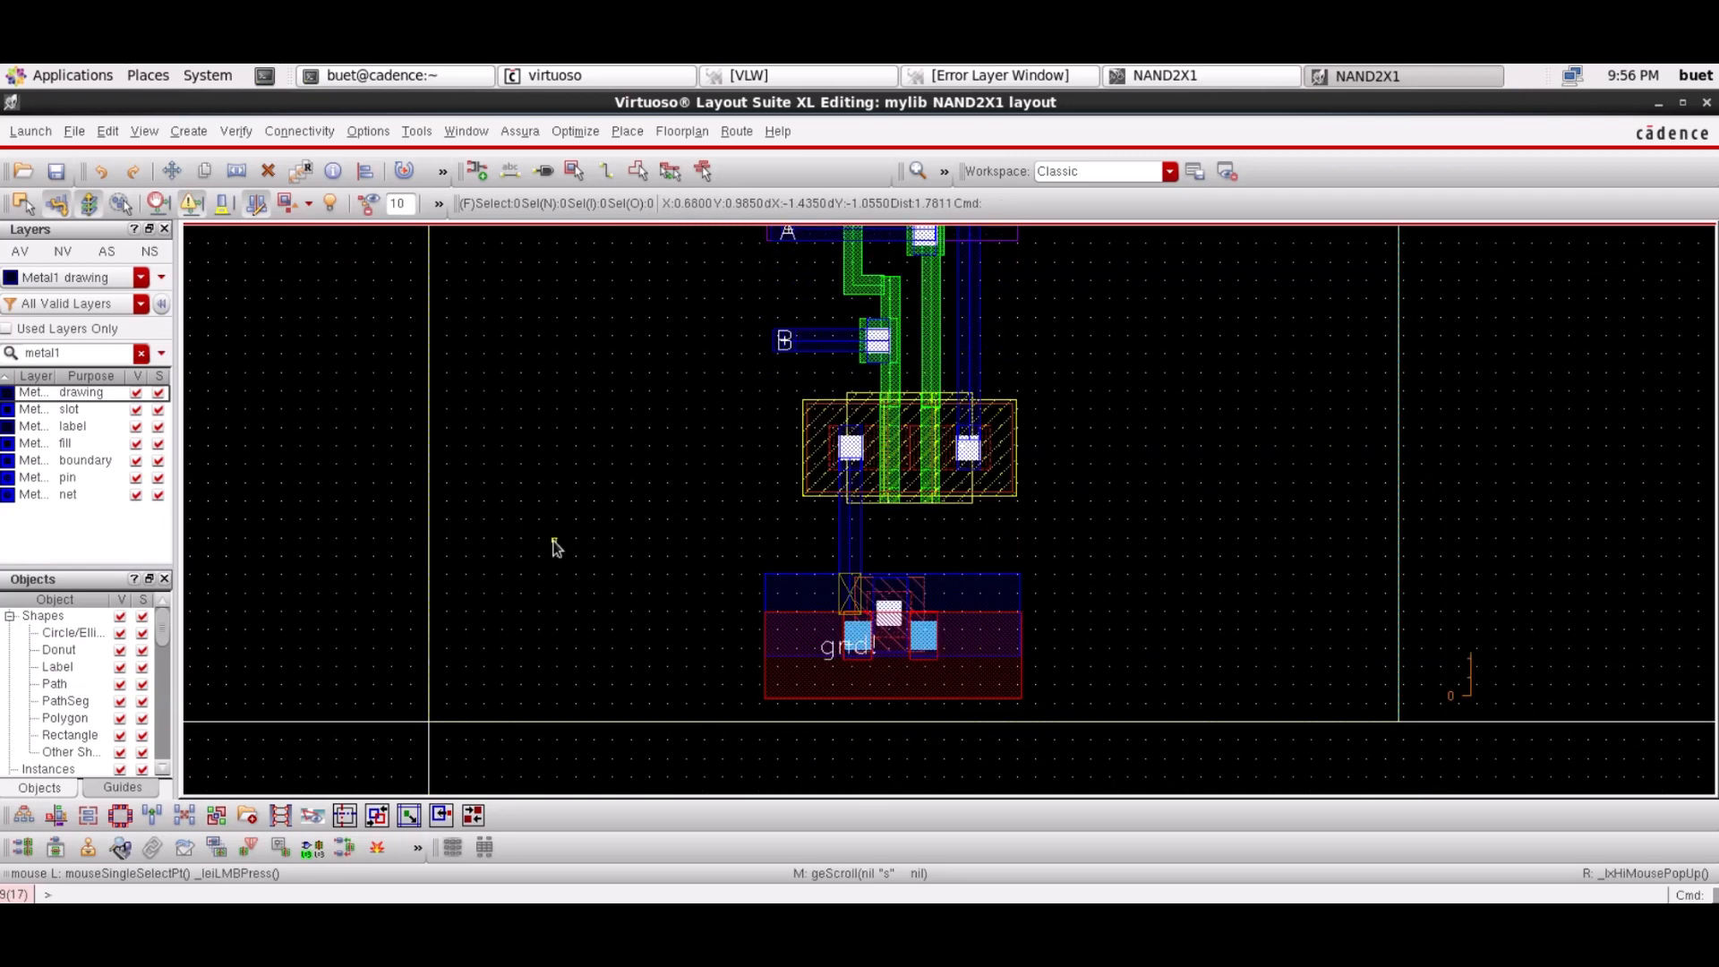
pyautogui.scroll(4, 555, 548)
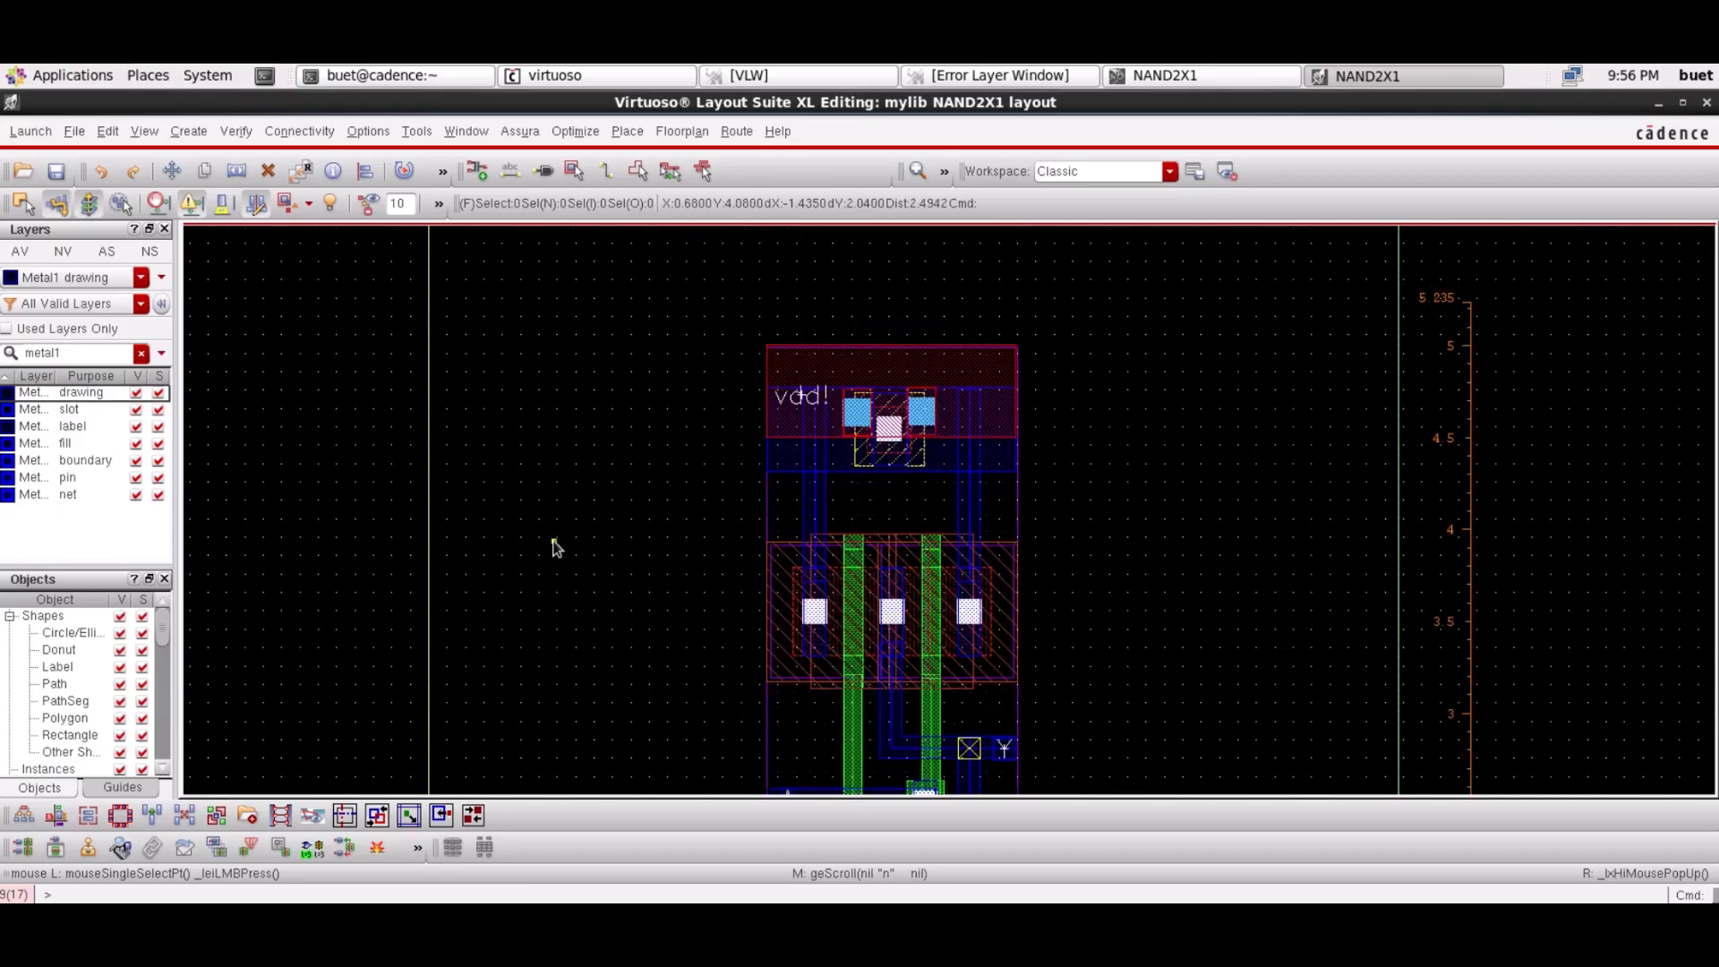
pyautogui.scroll(-1, 555, 547)
pyautogui.click(943, 171)
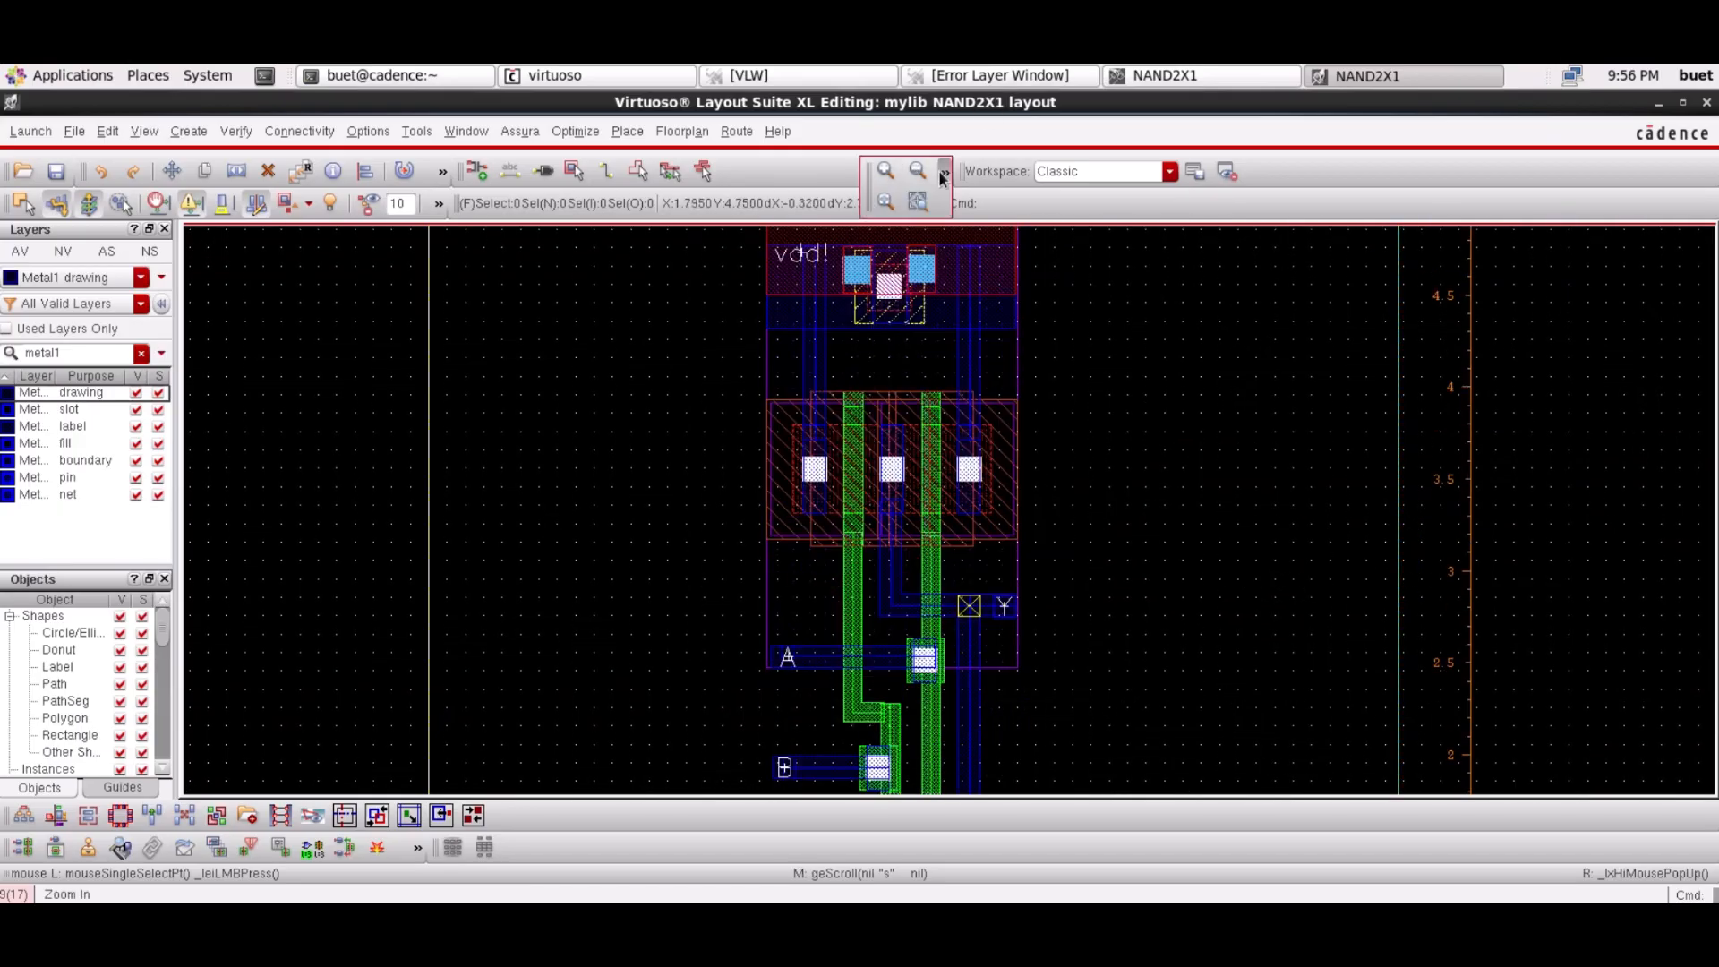
pyautogui.click(887, 204)
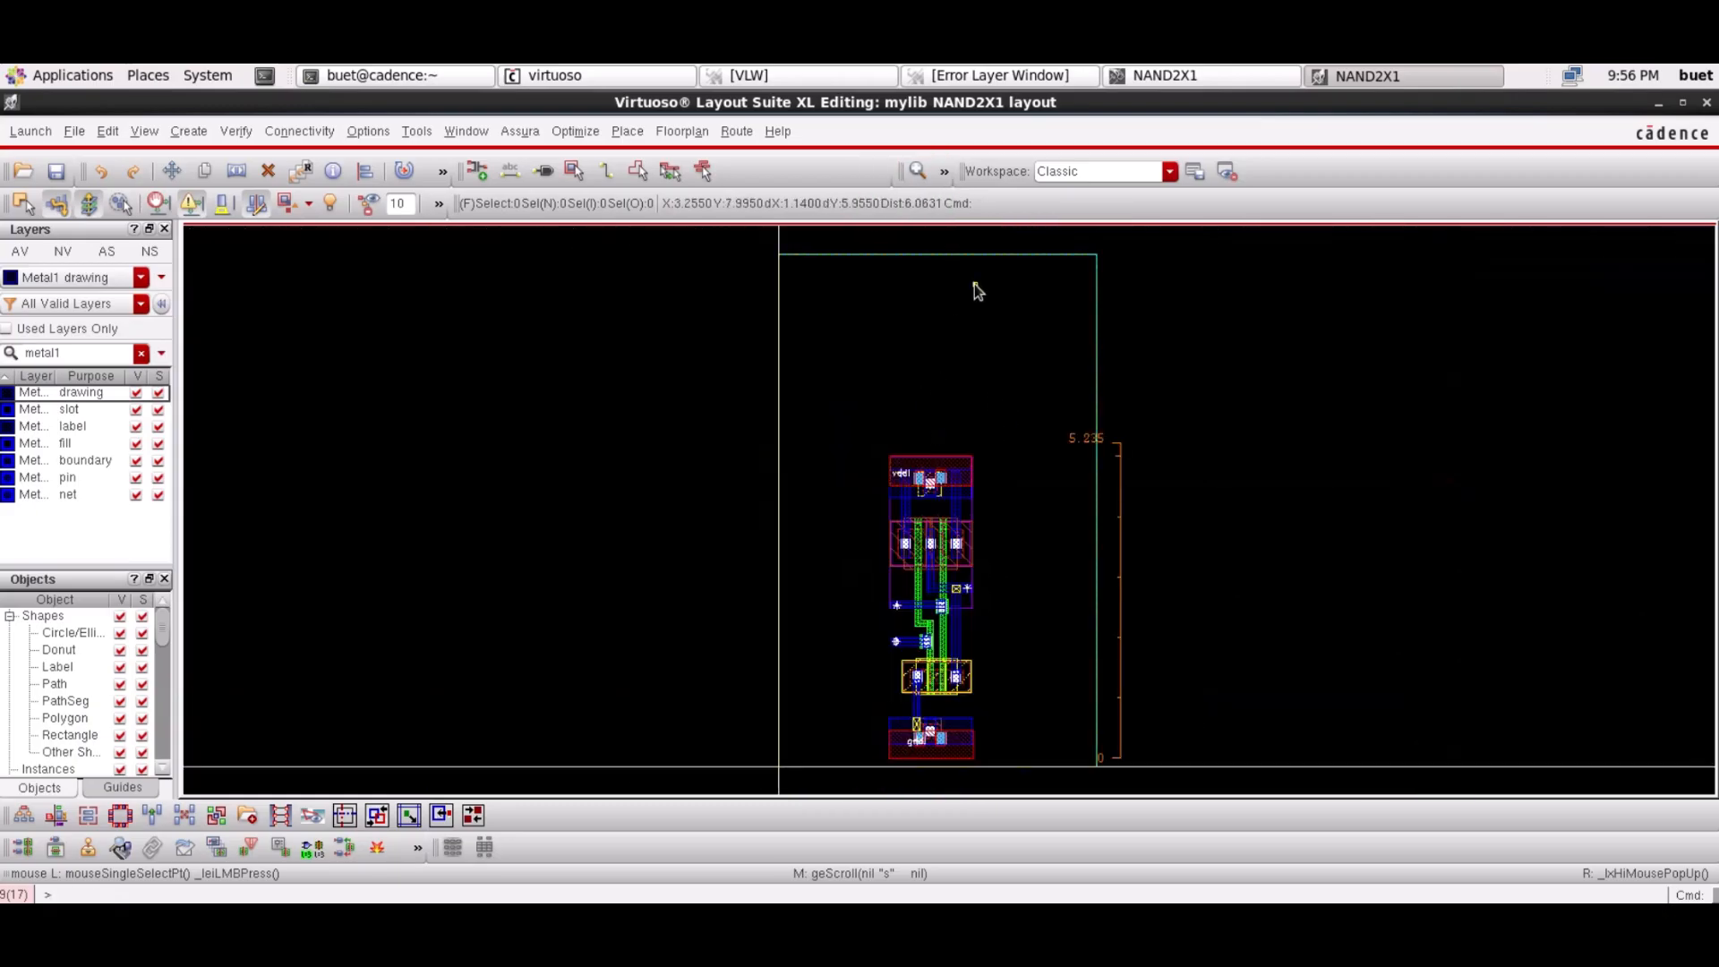
pyautogui.press('s')
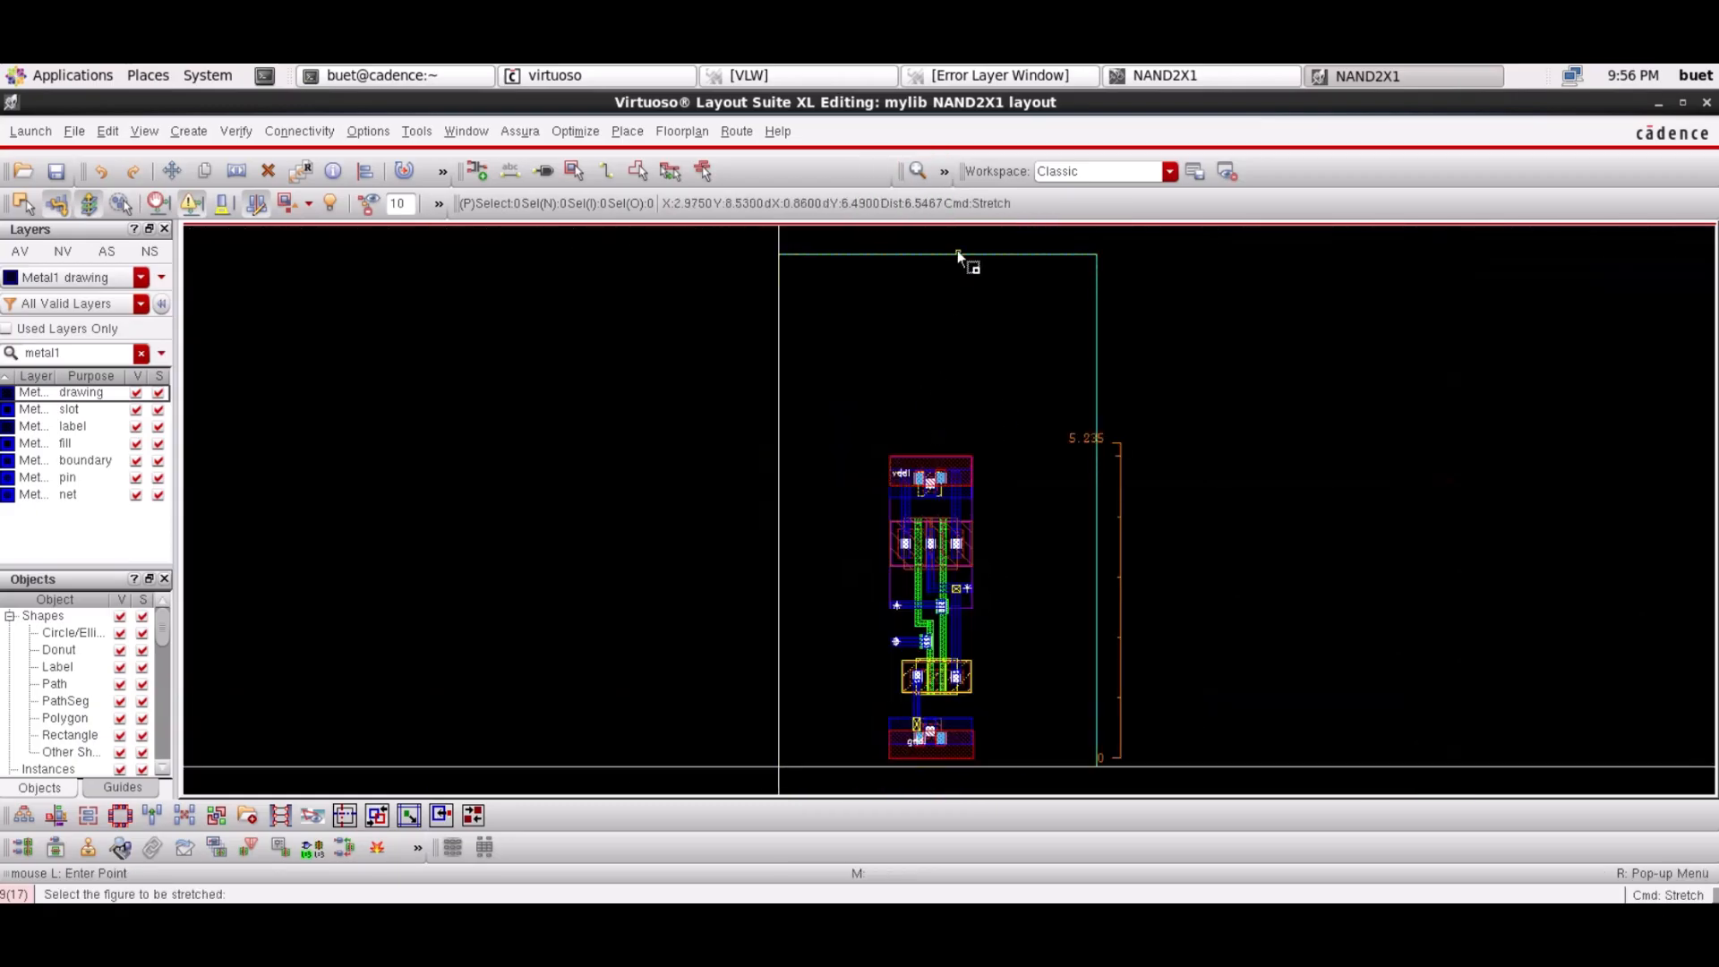
pyautogui.click(967, 420)
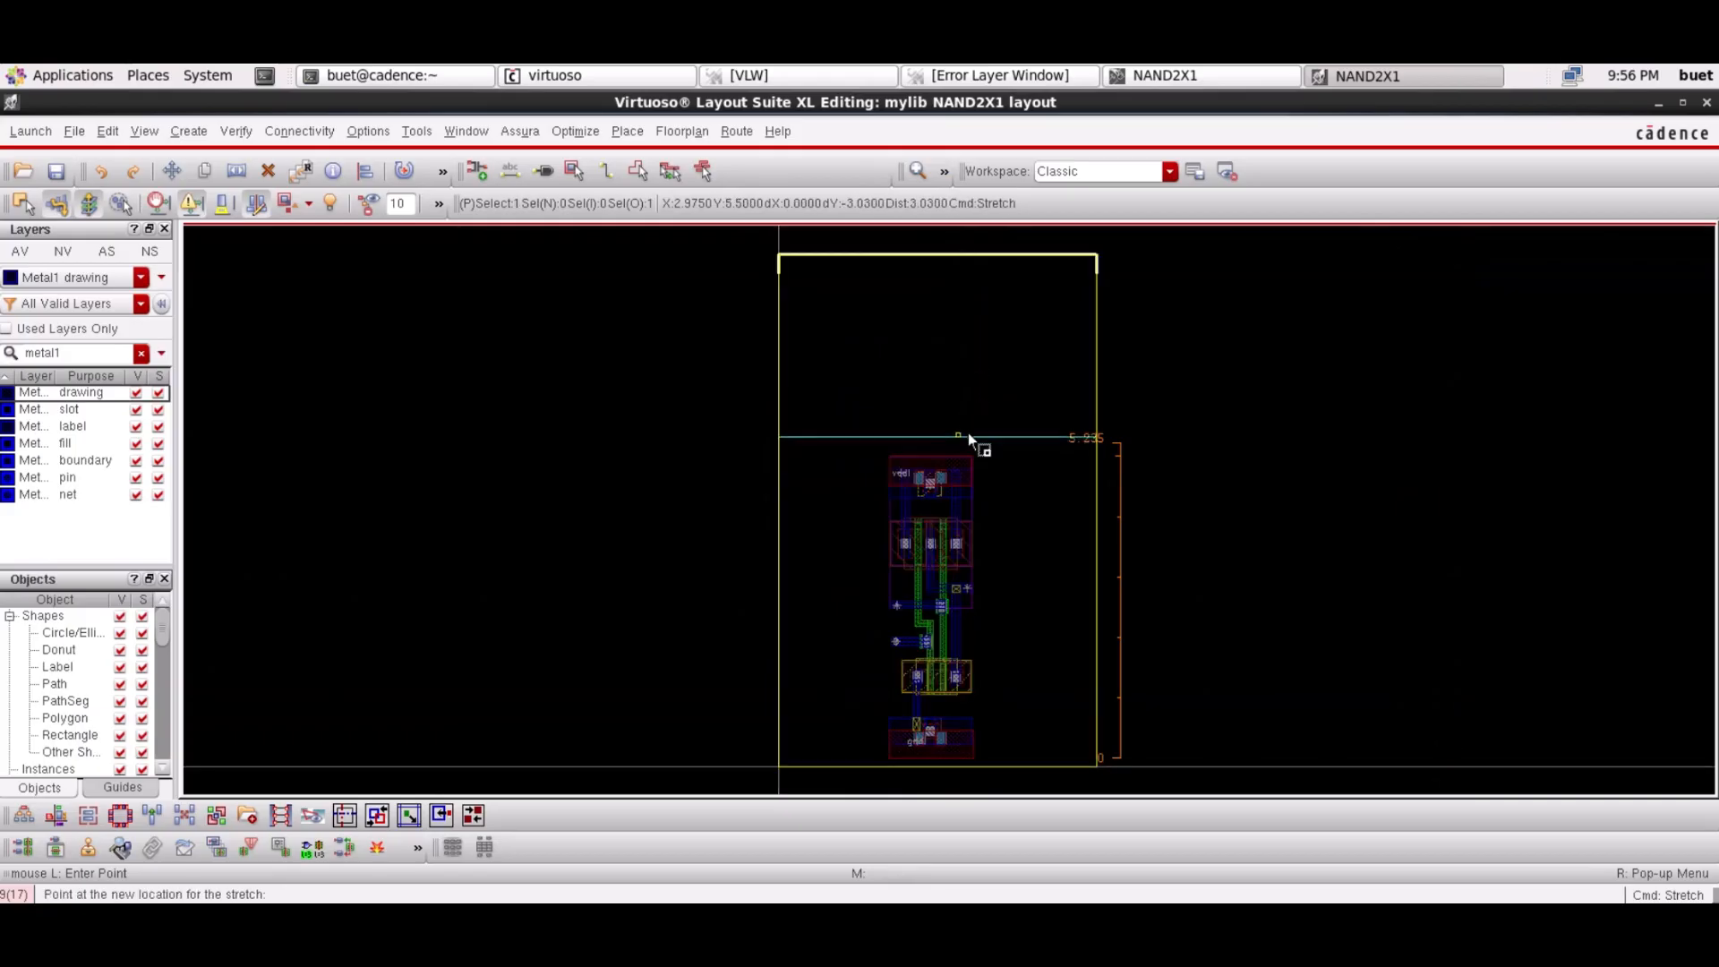
pyautogui.click(969, 433)
pyautogui.click(969, 435)
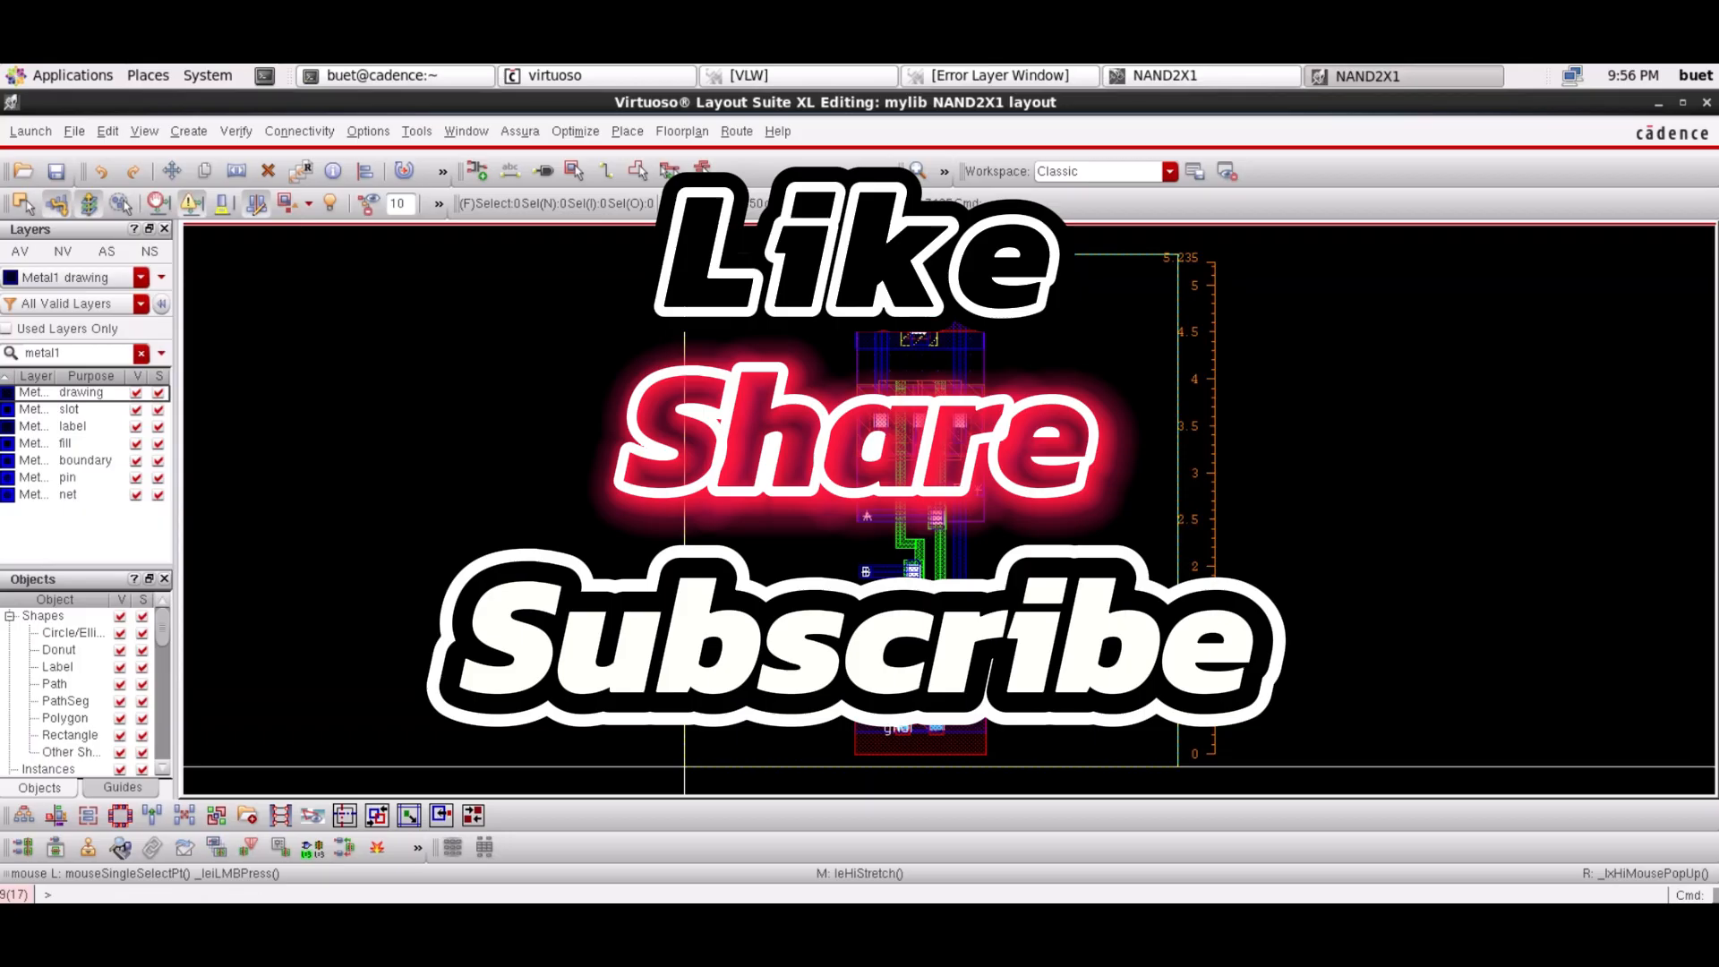
pyautogui.moveTo(802, 281); pyautogui.dragTo(1040, 755)
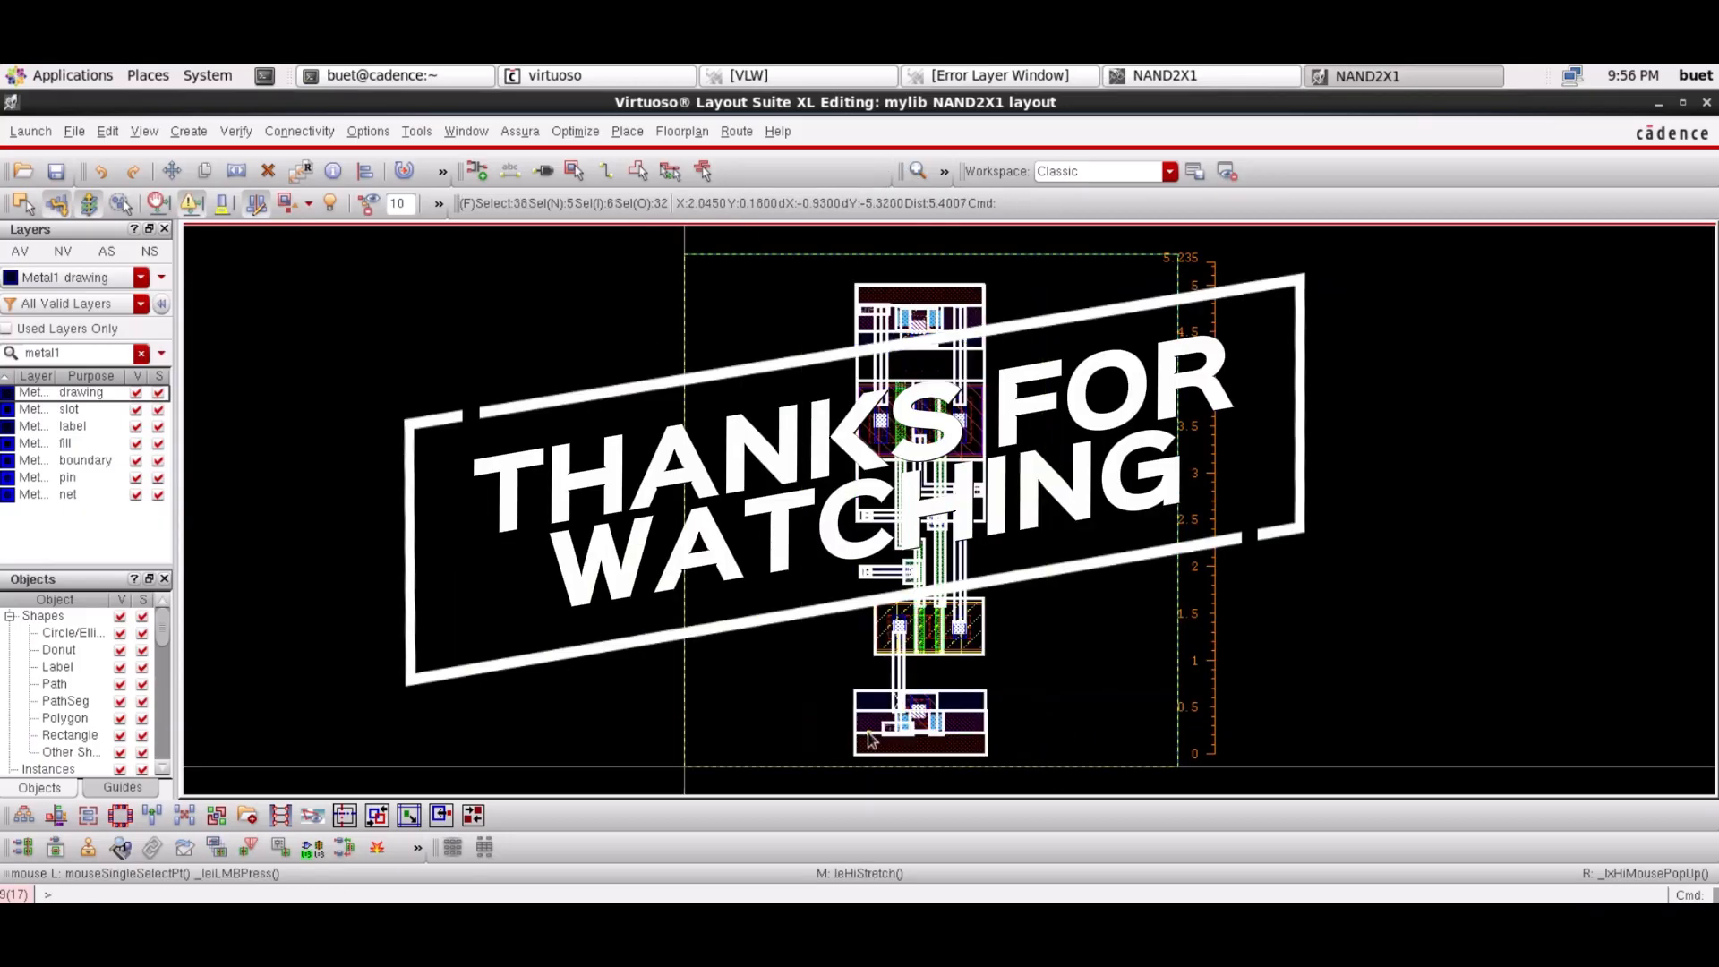